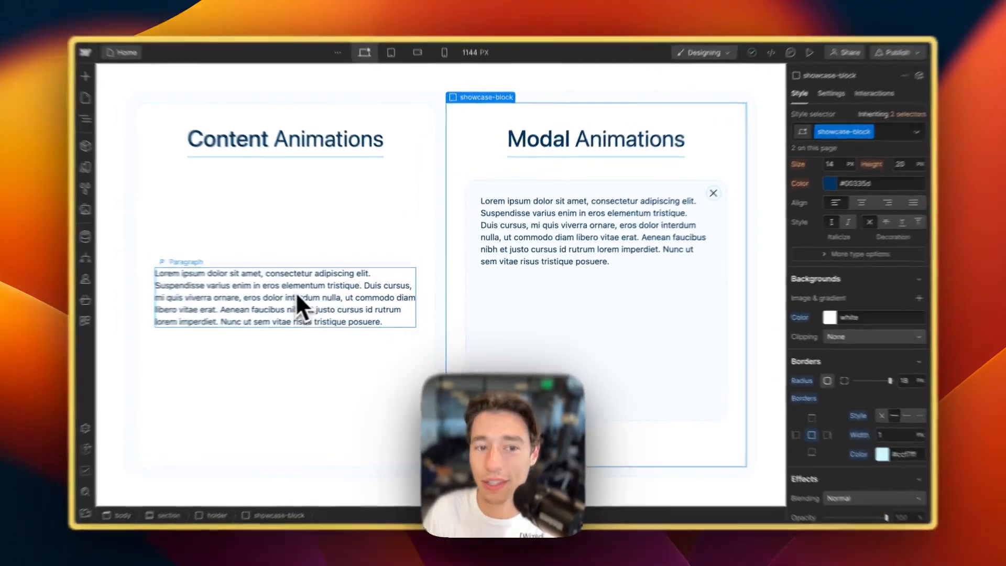
- Inspect the left card's paragraph and the modal's box, close icon and inner paragraph
left_click(296, 295)
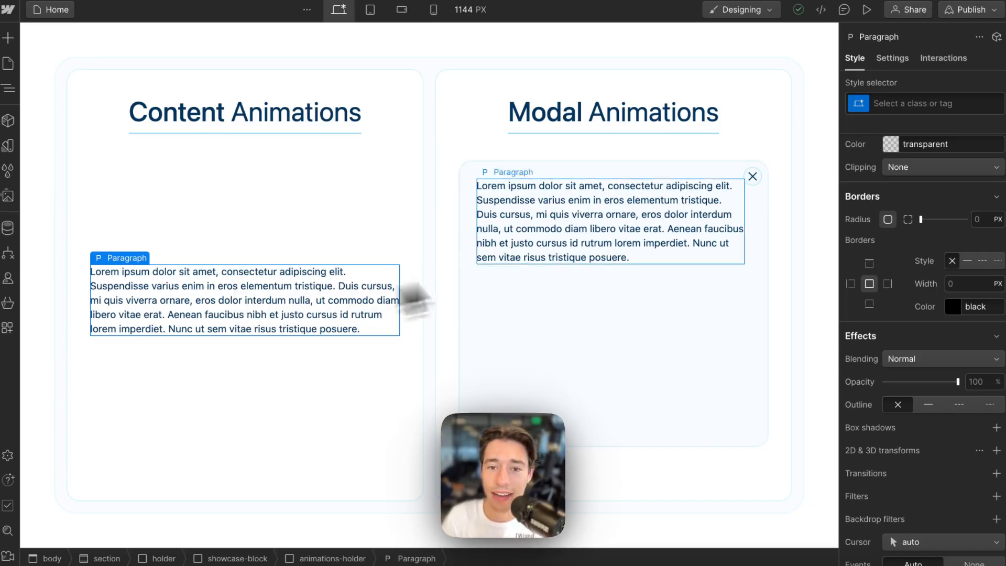
left_click(474, 188)
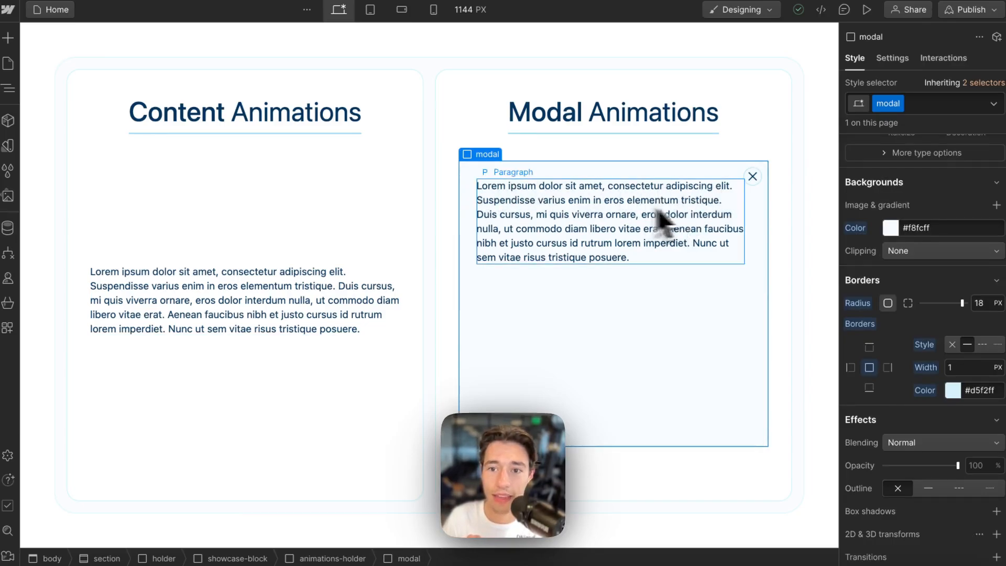
left_click(759, 175)
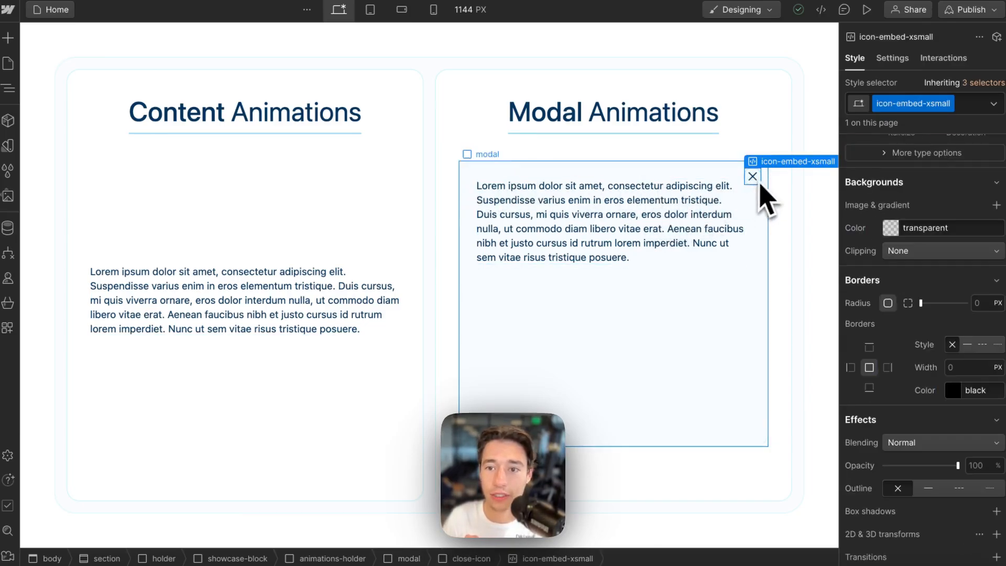
left_click(768, 147)
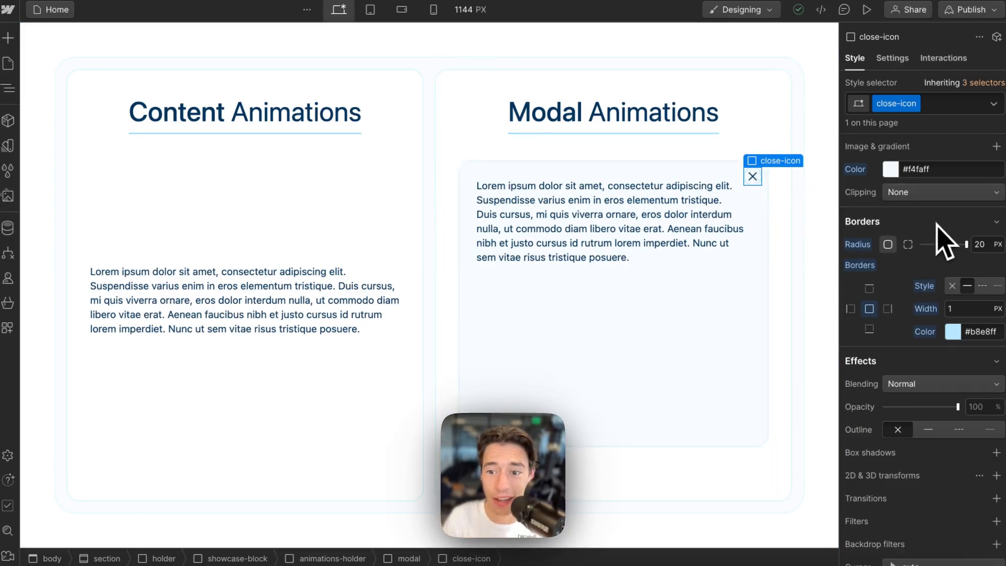
scroll(937, 223, "down", 2)
scroll(886, 231, "up", 8)
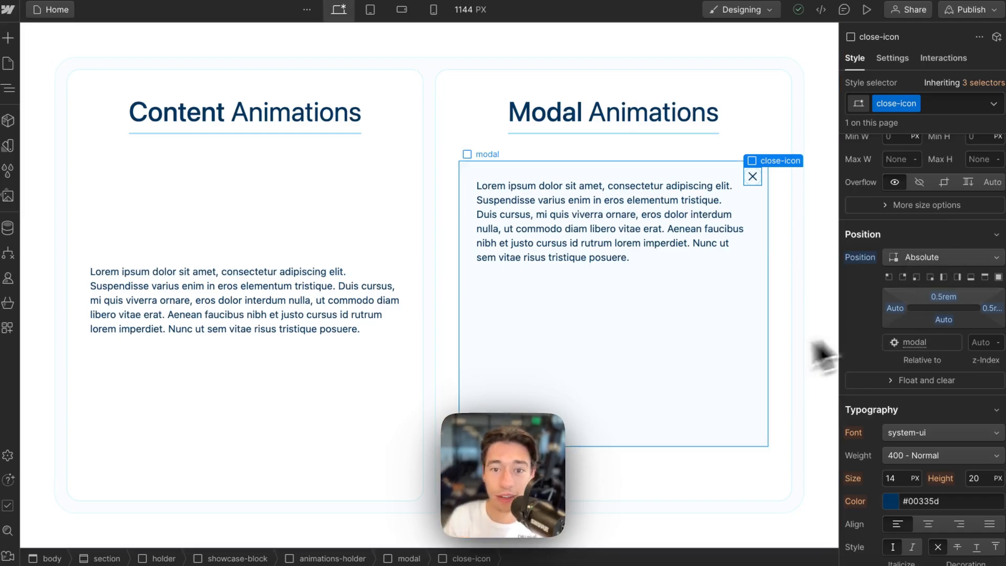
left_click(653, 248)
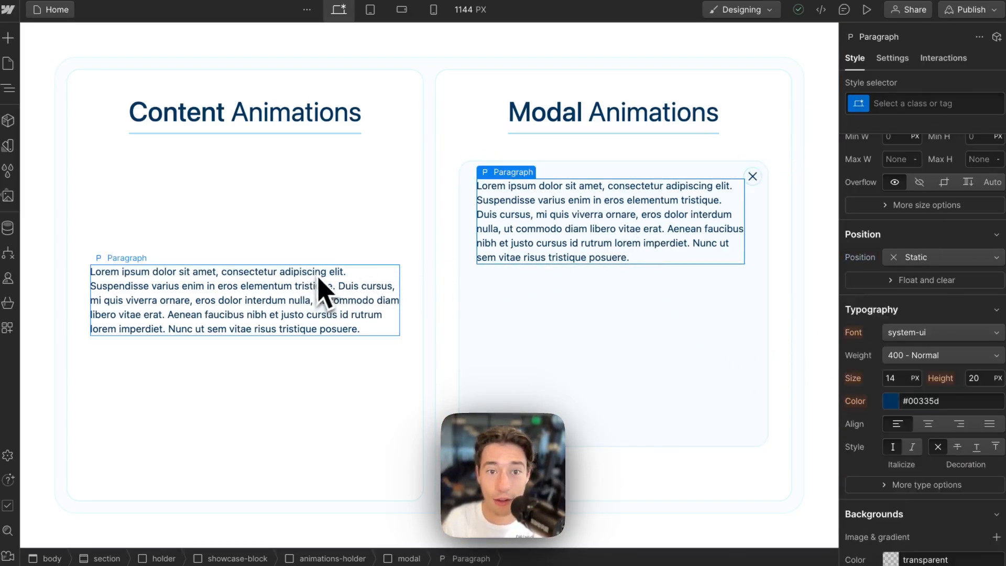
left_click(478, 314)
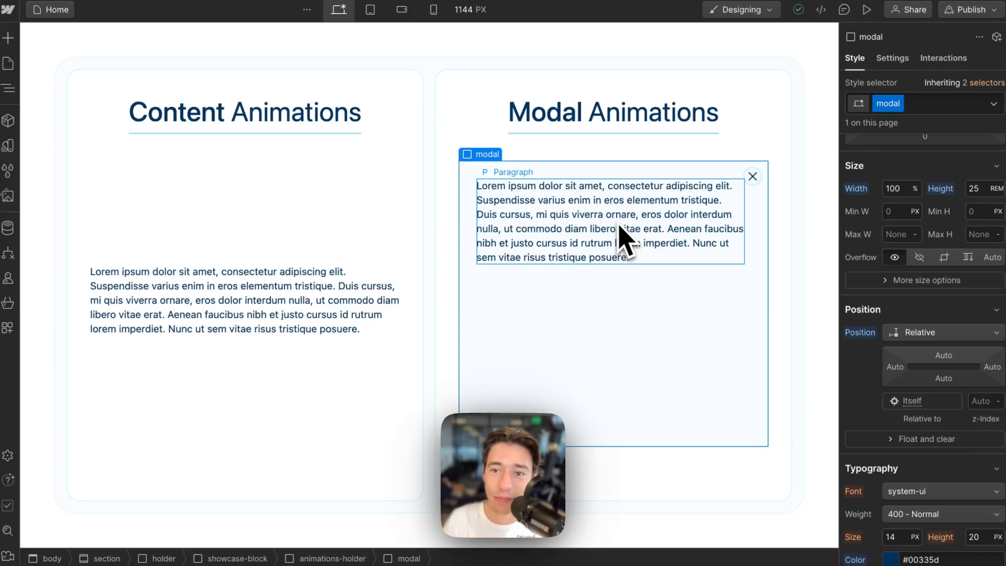
- Publish the site to the staging domain and view the live staging page in a full tab
left_click(991, 10)
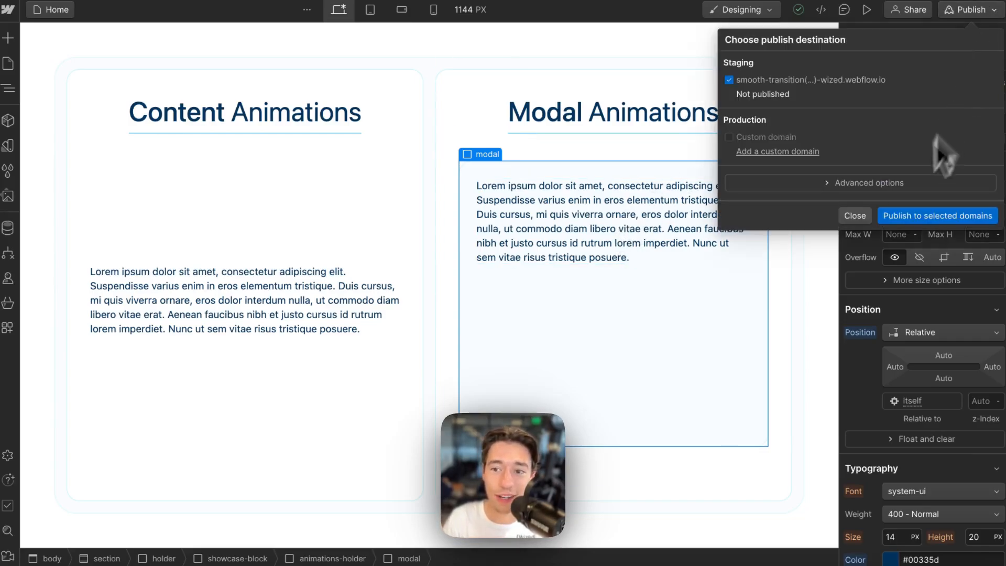
left_click(903, 216)
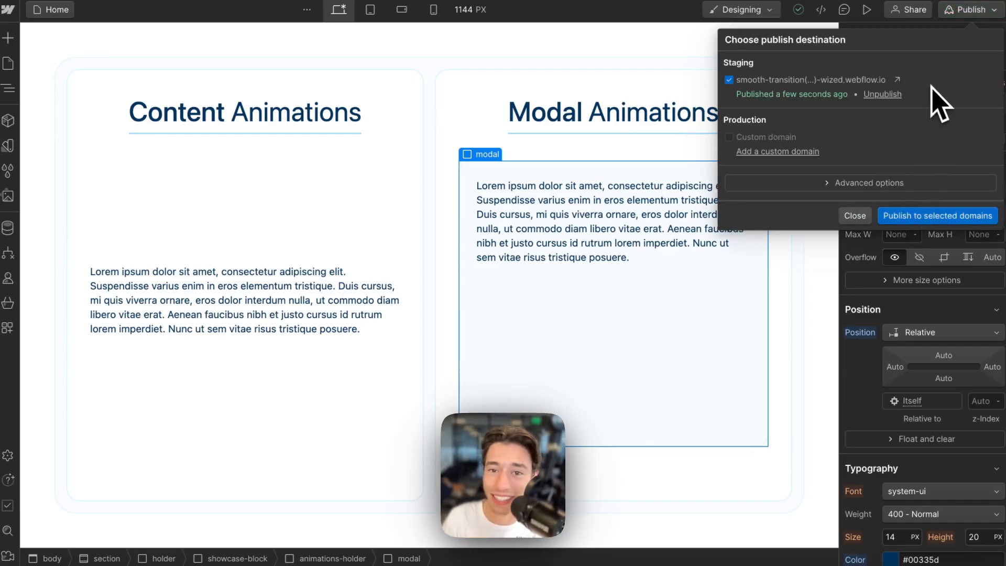
left_click(897, 80)
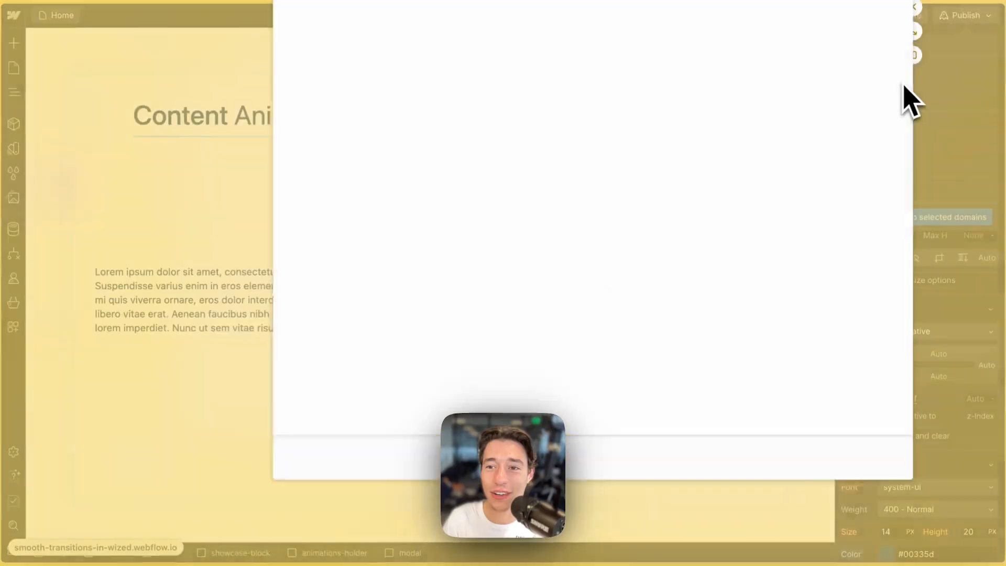
left_click(939, 49)
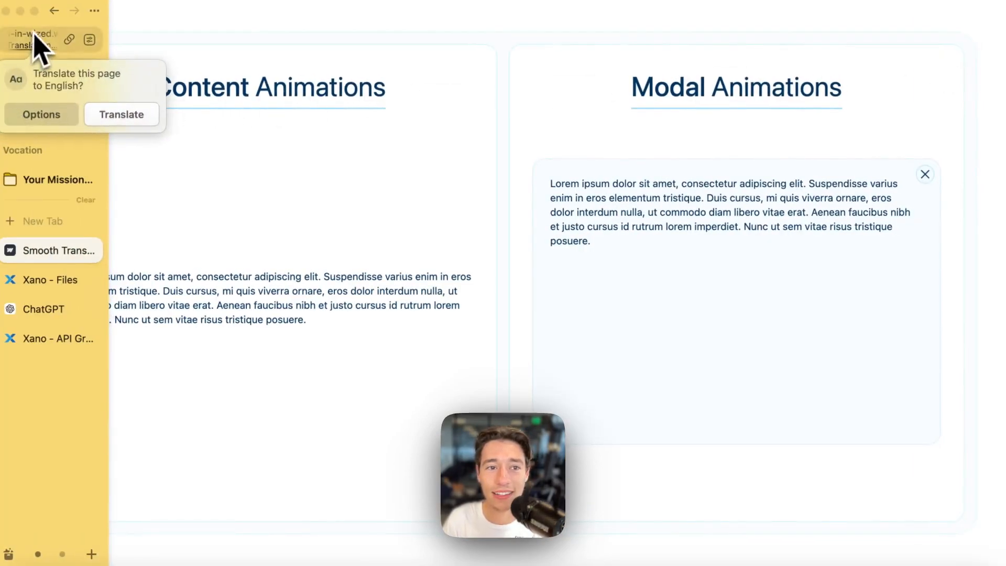
left_click(33, 43)
left_click(35, 44)
key("super+c")
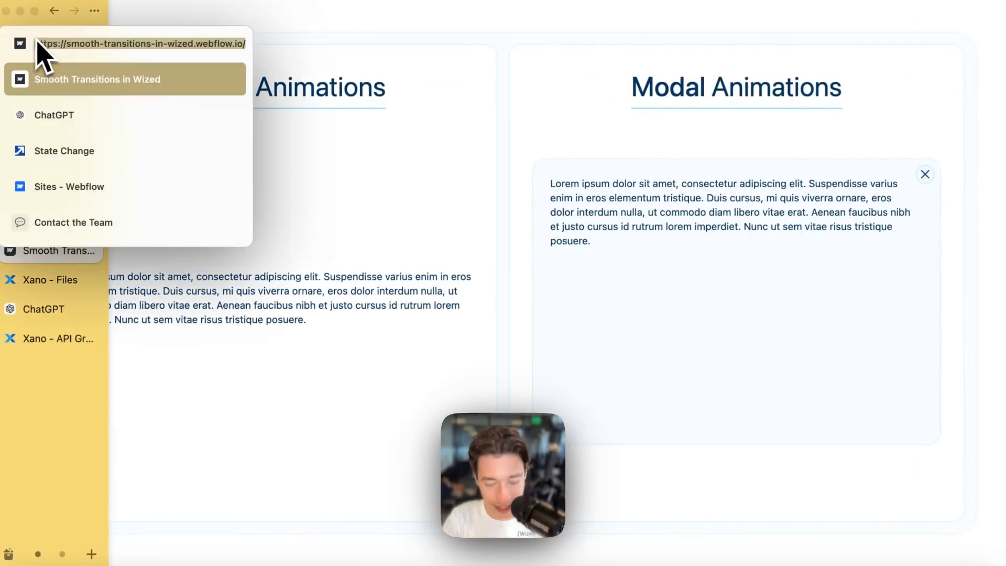
left_click(404, 325)
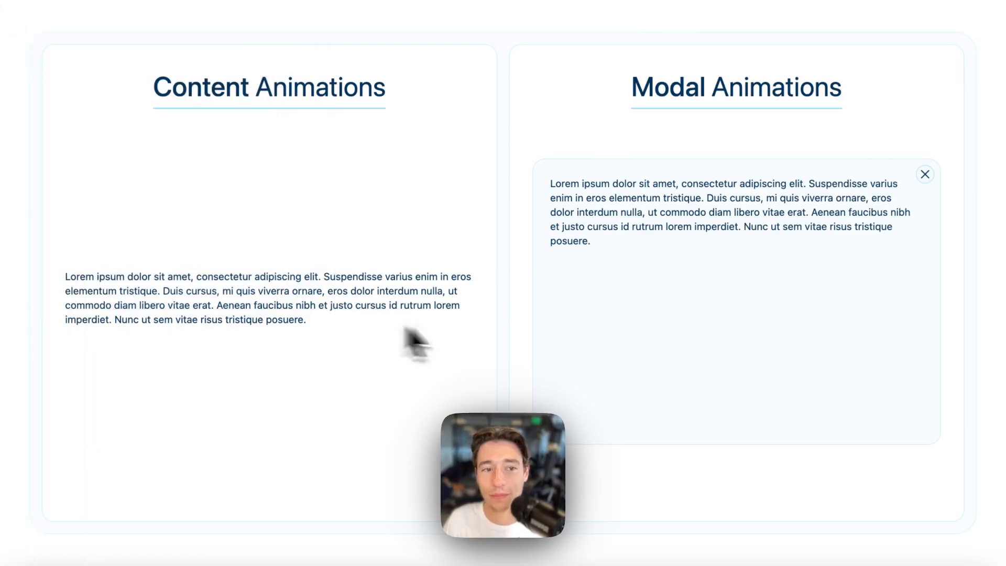
- Start a new Wized project and paste the staging domain smooth-transitions-in-wized.webflow.io
mouse_move(62, 124)
left_click(78, 79)
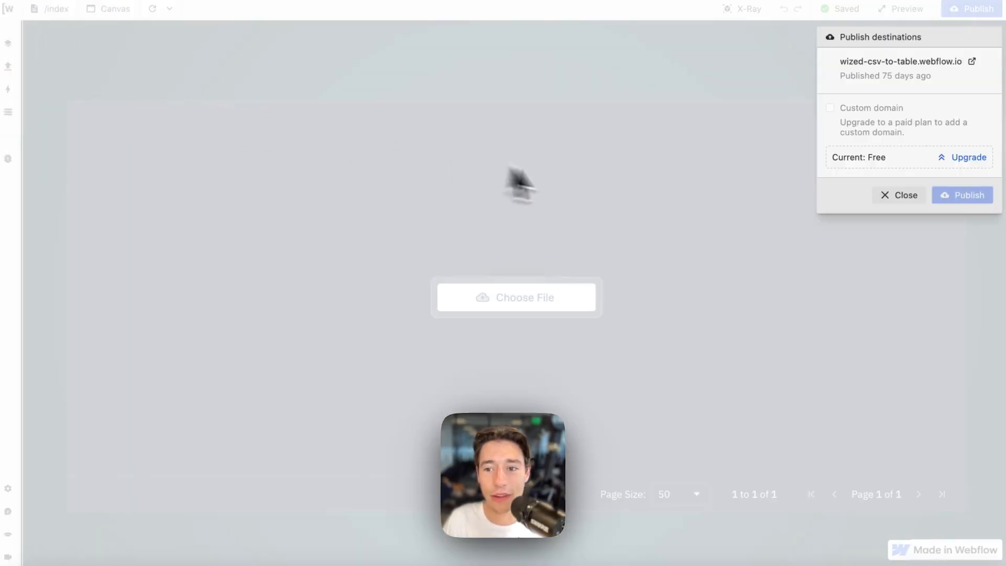
left_click(917, 195)
left_click(7, 9)
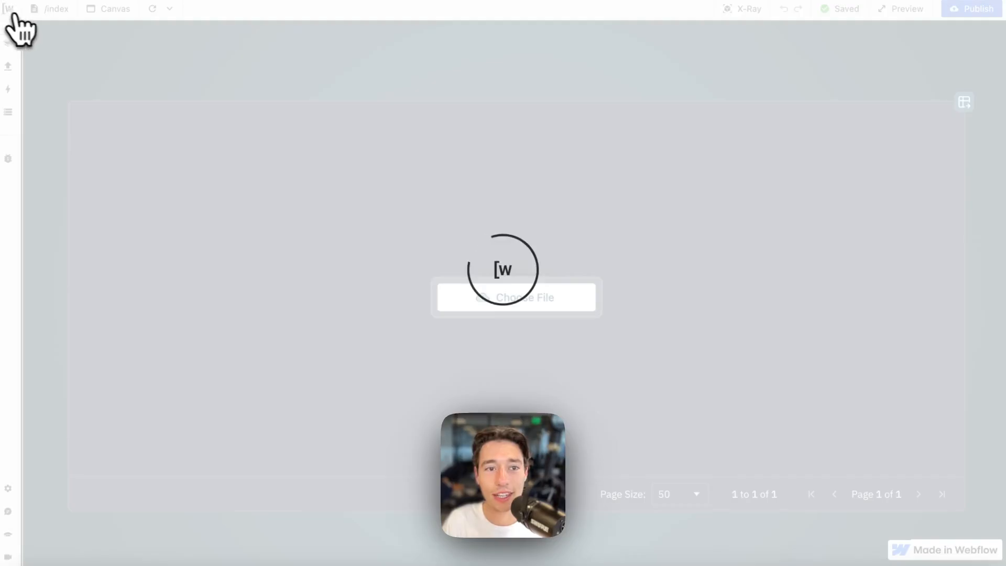
left_click(893, 61)
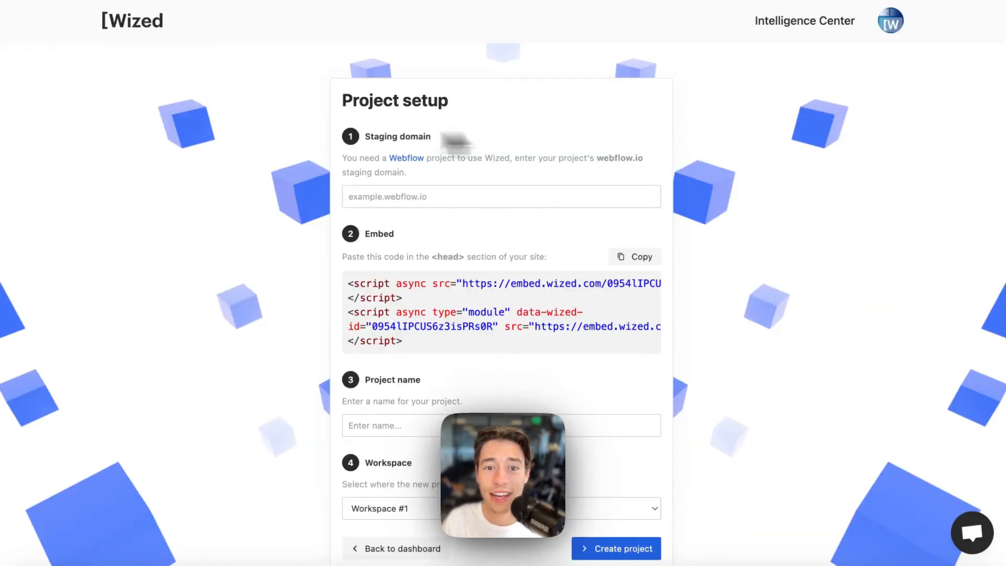
left_click(419, 197)
key("super+v")
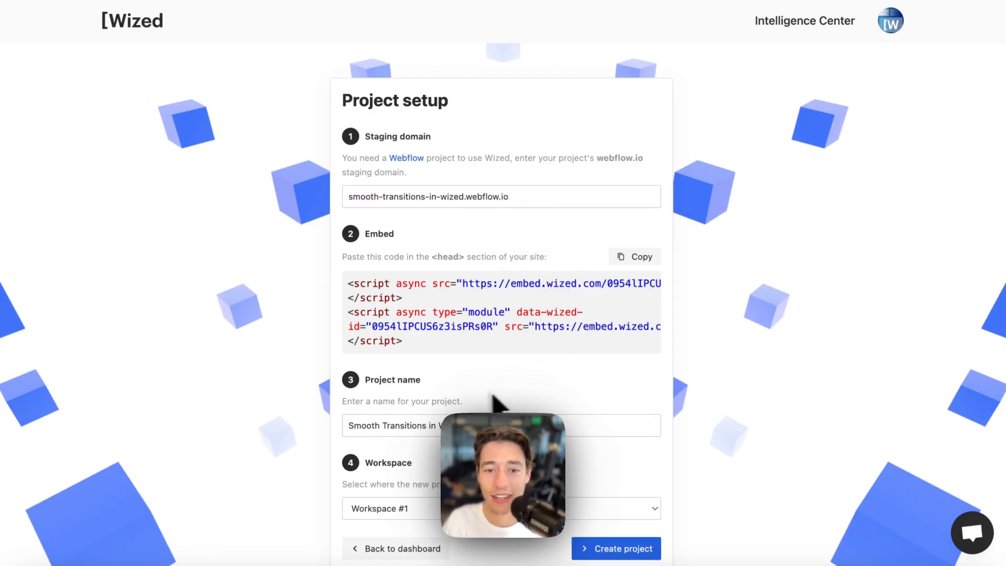
- Keep the project name Smooth Transitions in Wized and copy the embed code
scroll(524, 398, "down", 2)
left_click(449, 388)
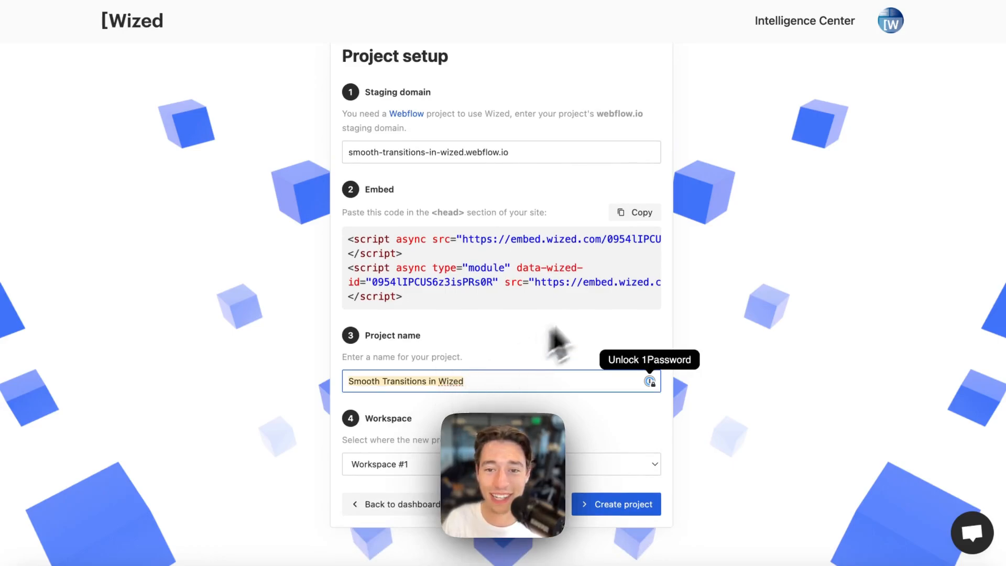
double_click(370, 190)
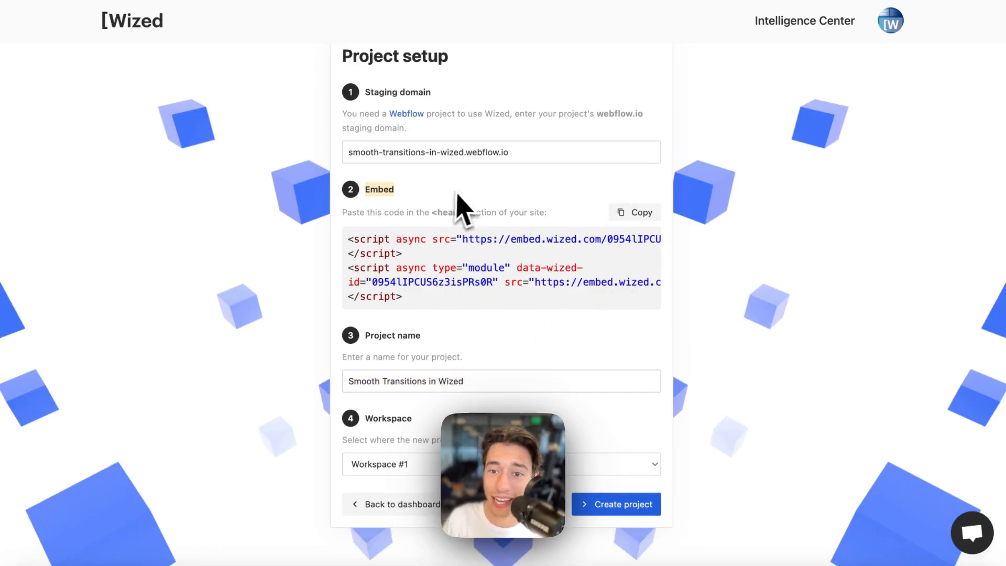
left_click(636, 214)
mouse_move(11, 220)
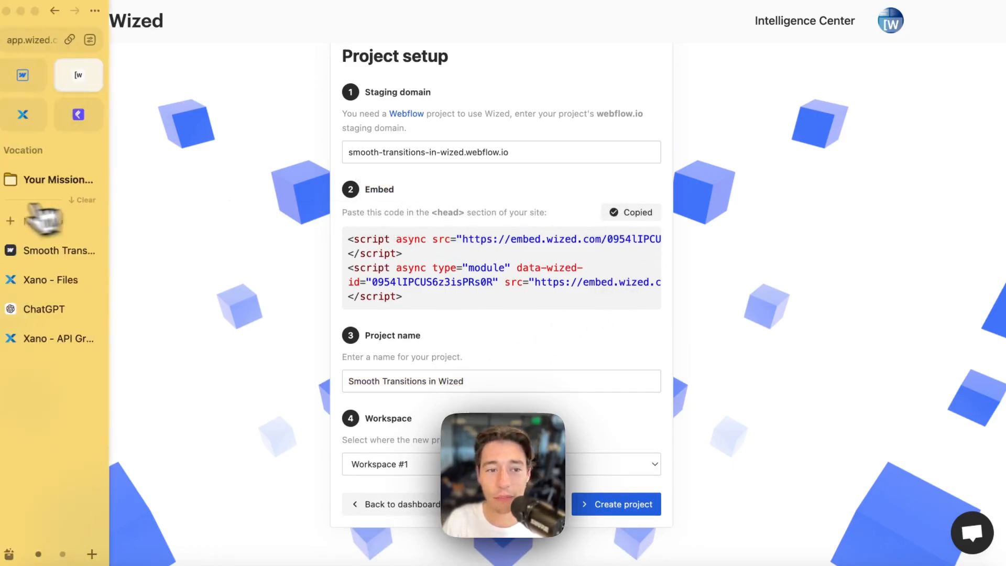
left_click(29, 81)
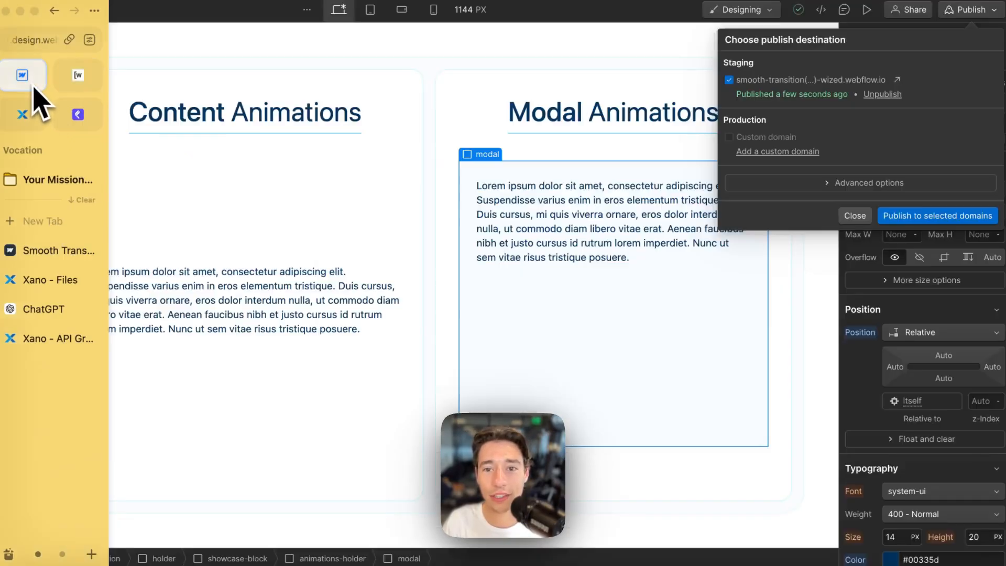
- Paste the Wized embed scripts into the site settings' head custom code and save
left_click(853, 216)
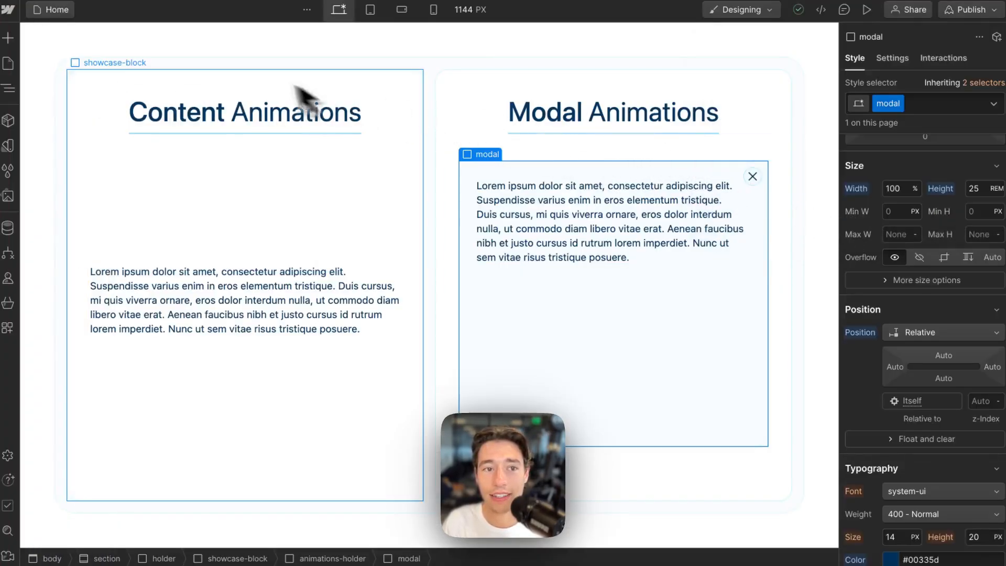
left_click(9, 13)
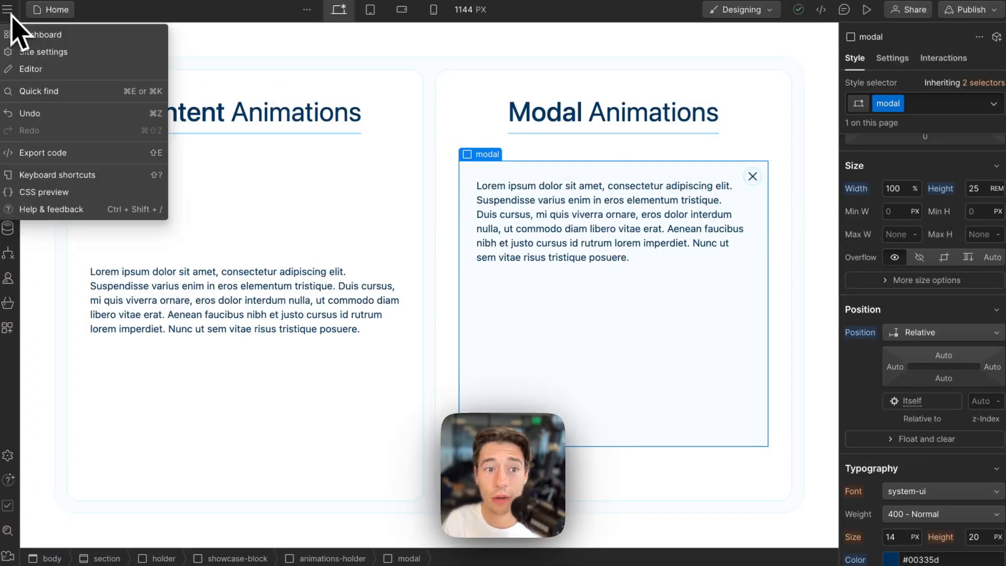
left_click(56, 53)
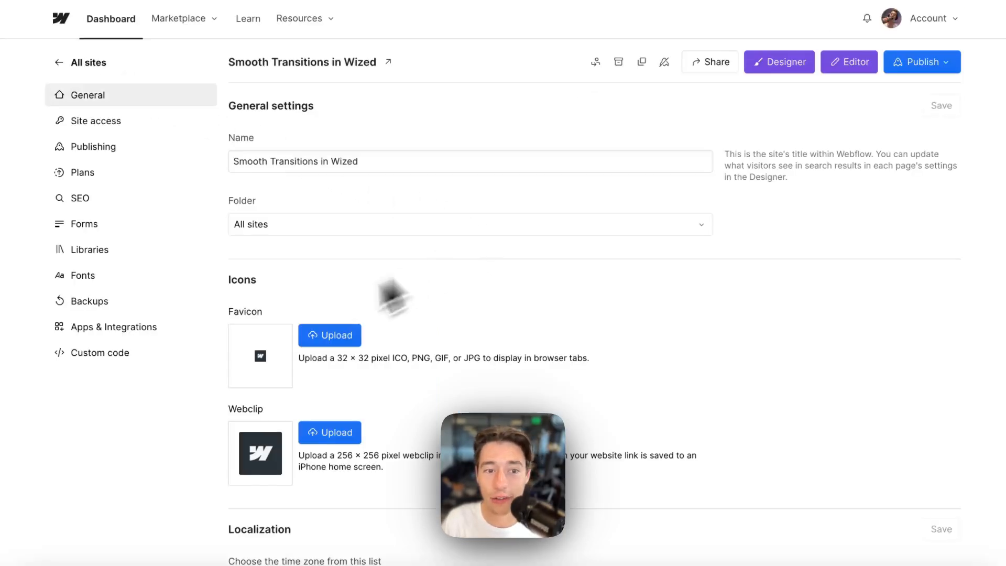
left_click(160, 352)
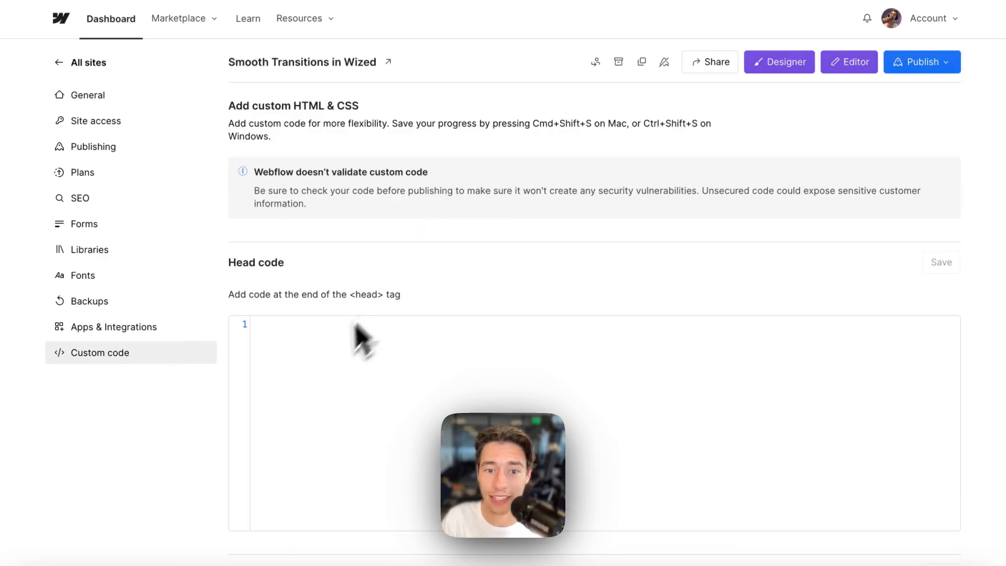
left_click(294, 336)
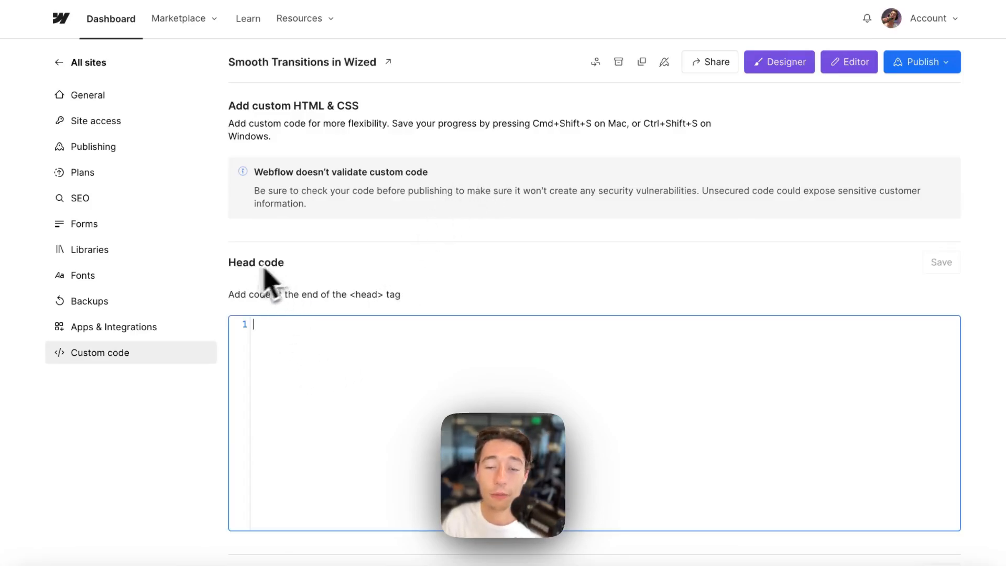
key("ctrl+v")
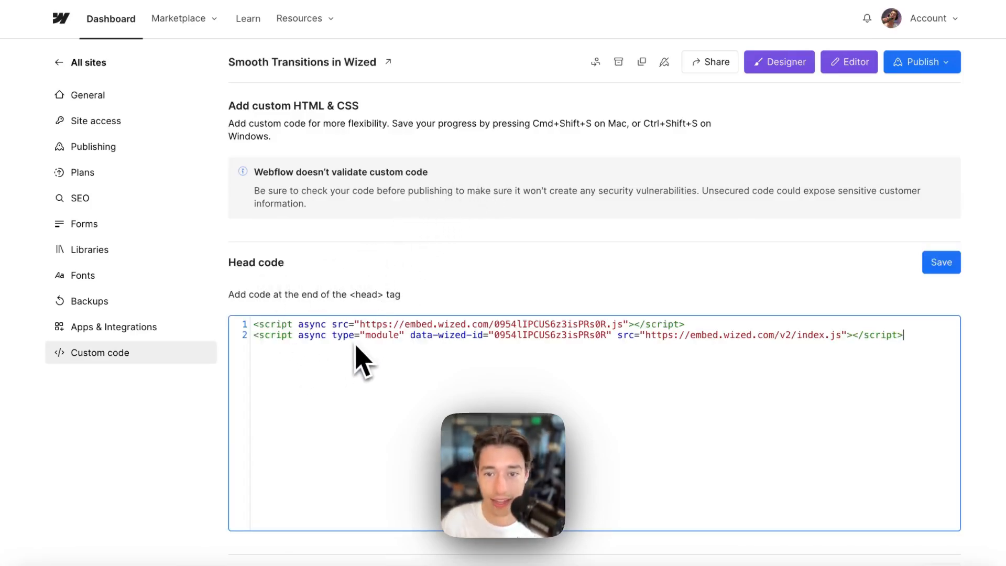
left_click(943, 263)
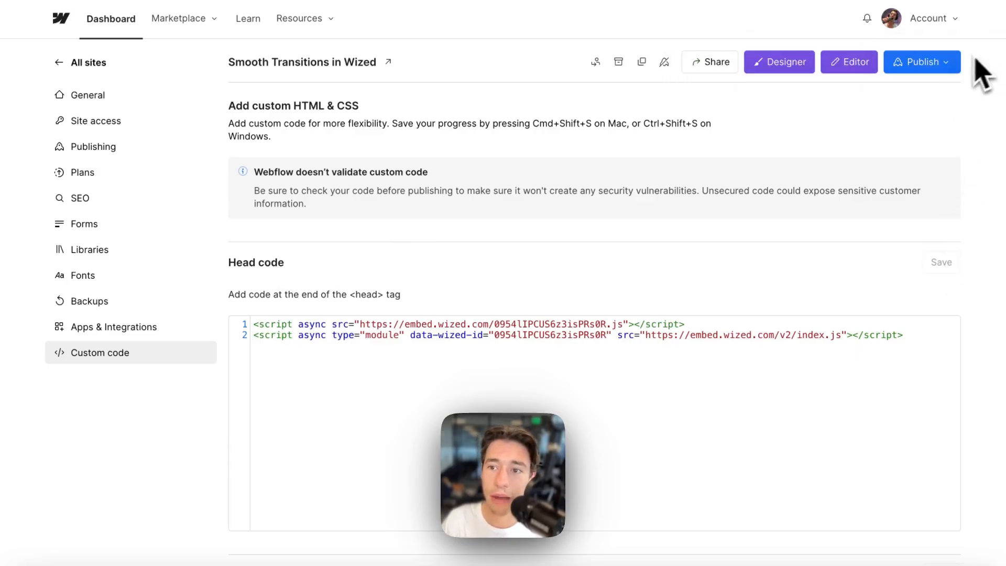
- Republish the site to staging and return to the Designer
left_click(938, 63)
left_click(868, 257)
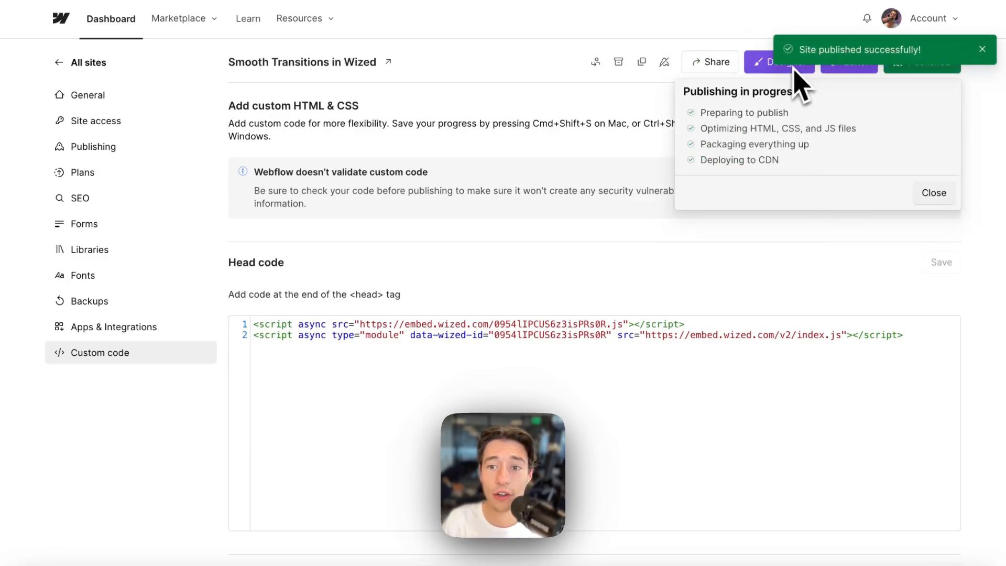
left_click(760, 69)
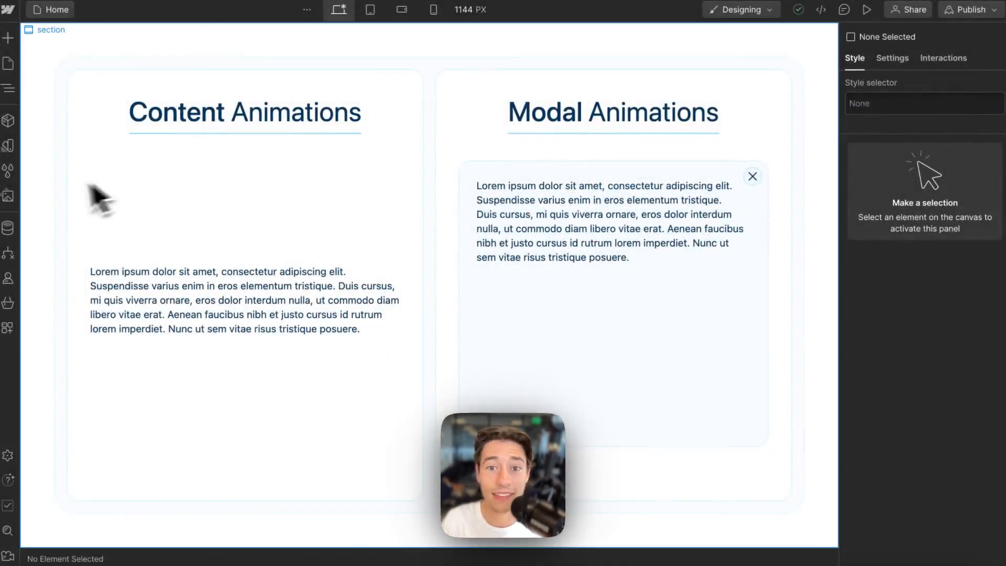
- Clear the duplicate Wized scripts from the Home page's head custom code
left_click(10, 67)
mouse_move(177, 121)
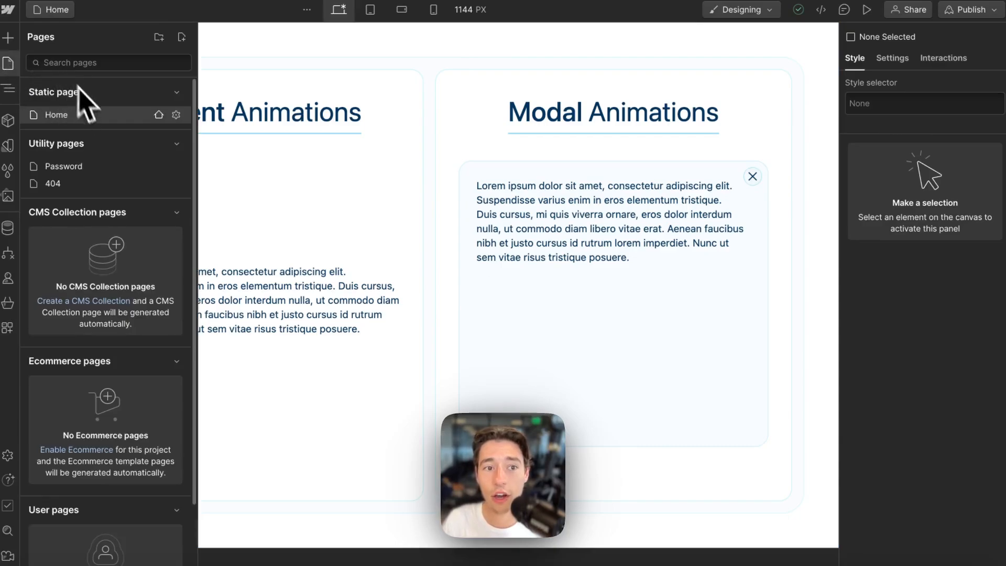
scroll(348, 292, "down", 15)
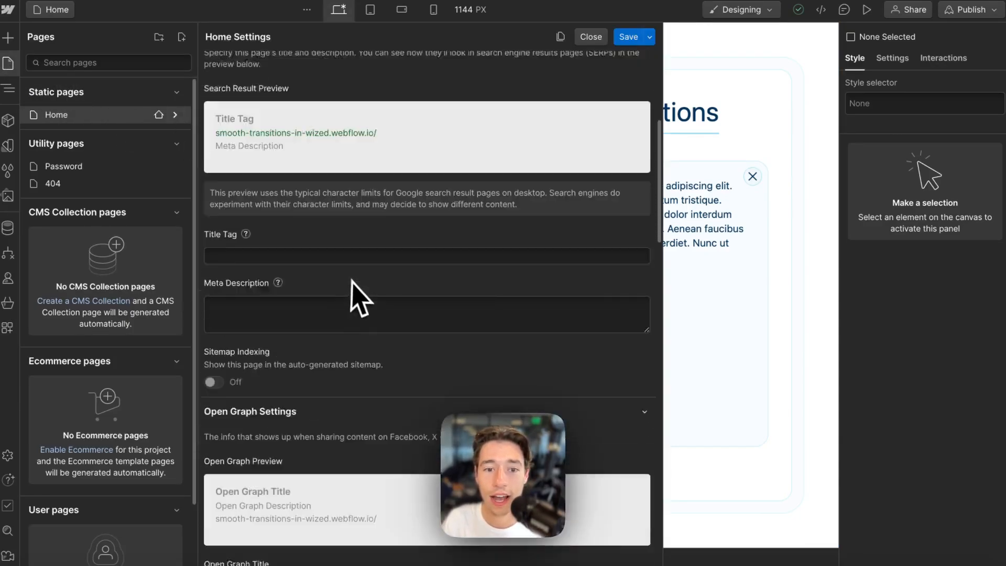
scroll(357, 298, "down", 5)
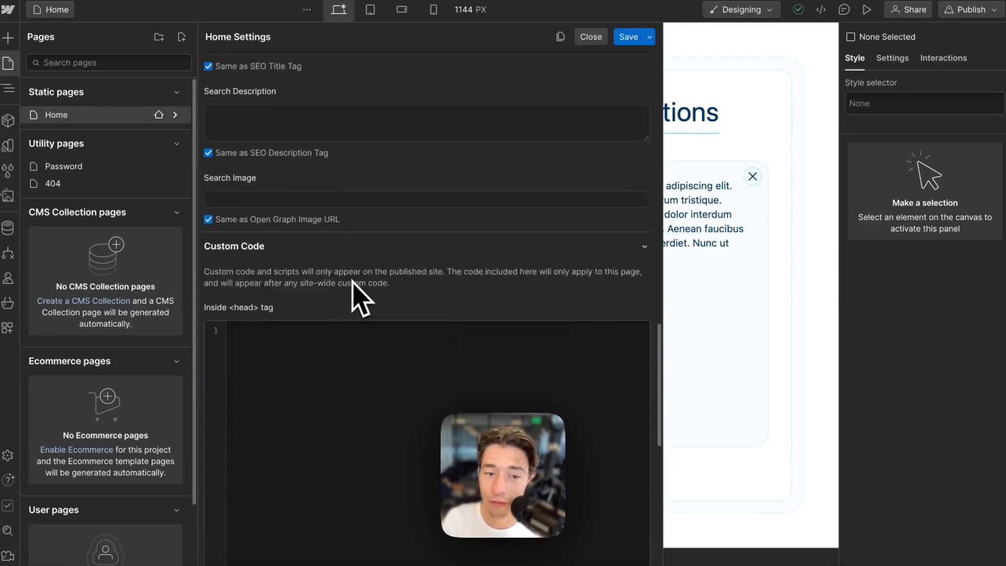
left_click(277, 315)
key("ctrl+v")
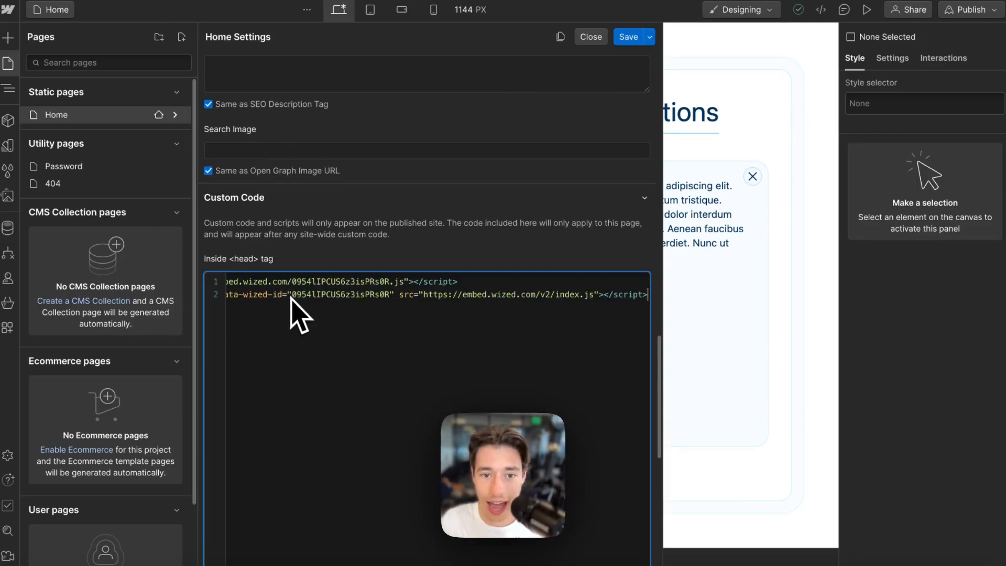
key("ctrl+a")
key("BackSpace")
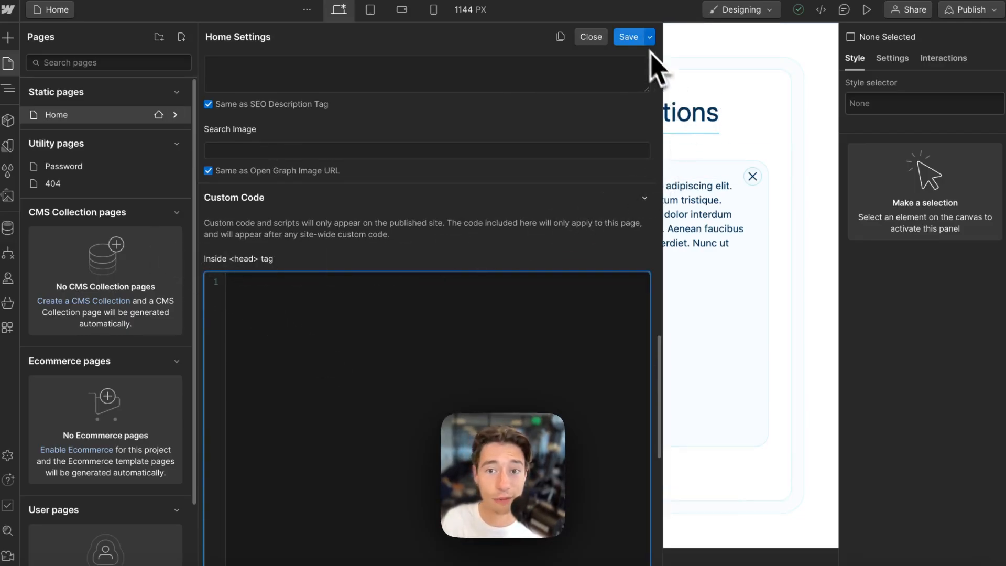
- Save the Home page settings and republish the site to staging
left_click(631, 38)
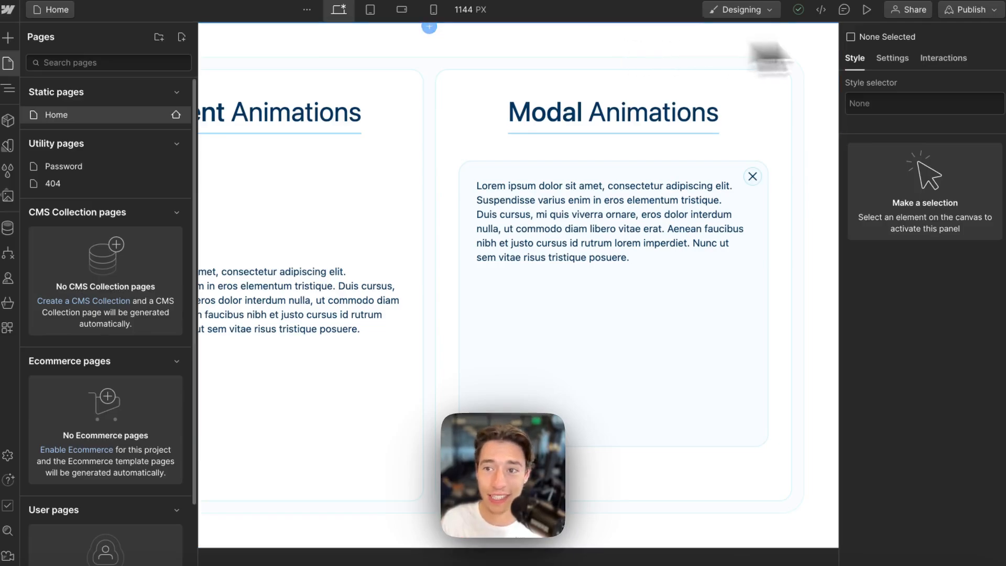
left_click(973, 11)
left_click(923, 215)
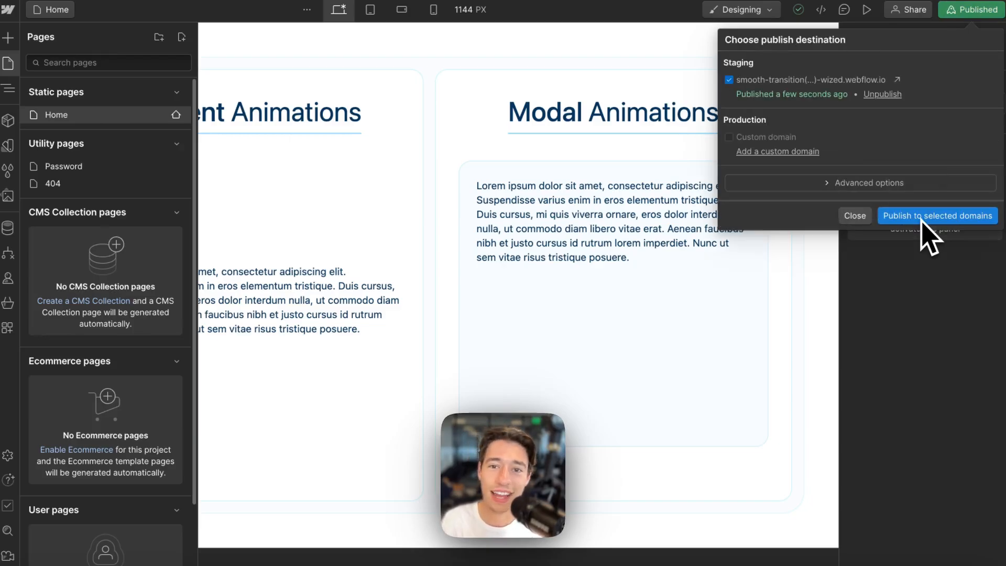
- Create the Wized project for the published staging site
left_click(859, 217)
mouse_move(18, 170)
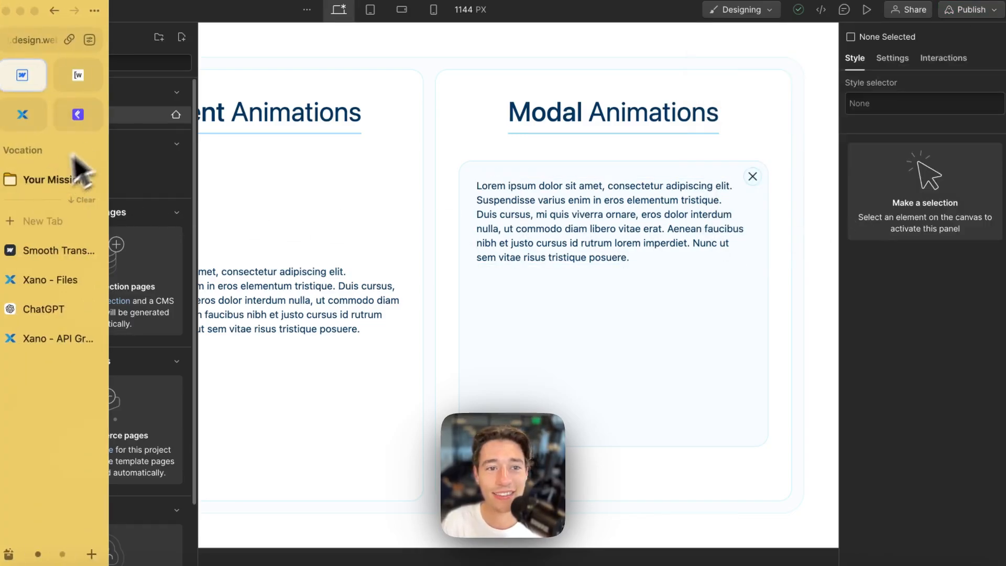
left_click(79, 84)
left_click(621, 505)
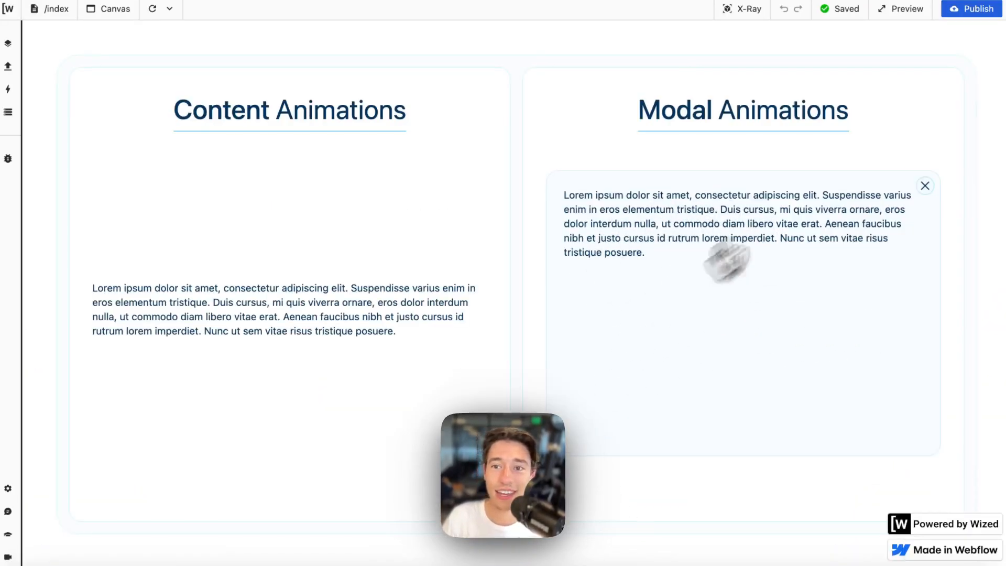
- Toggle X-Ray on and off repeatedly to inspect the page's elements
left_click(742, 21)
left_click(738, 20)
left_click(738, 20)
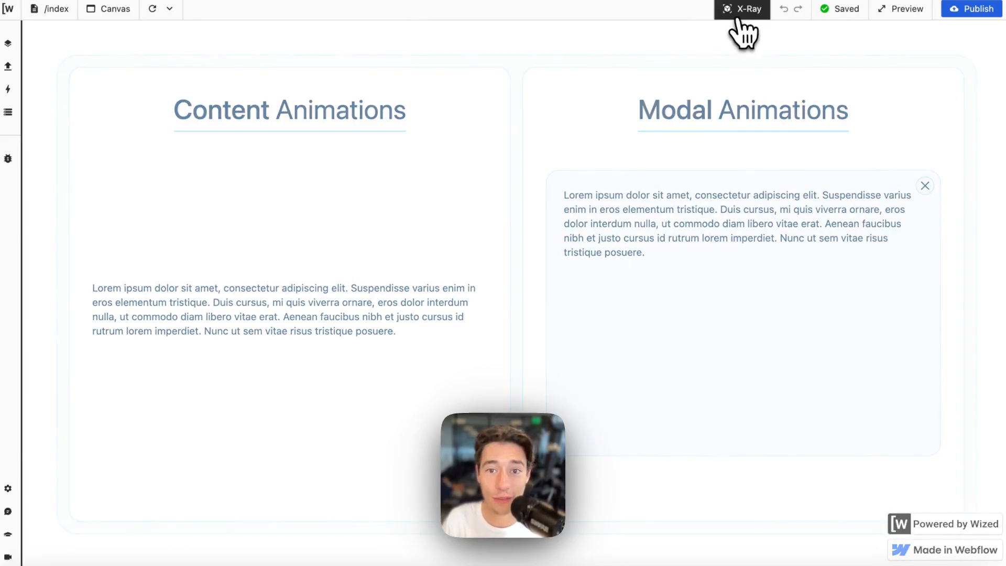
left_click(738, 20)
left_click(738, 20)
left_click(738, 20)
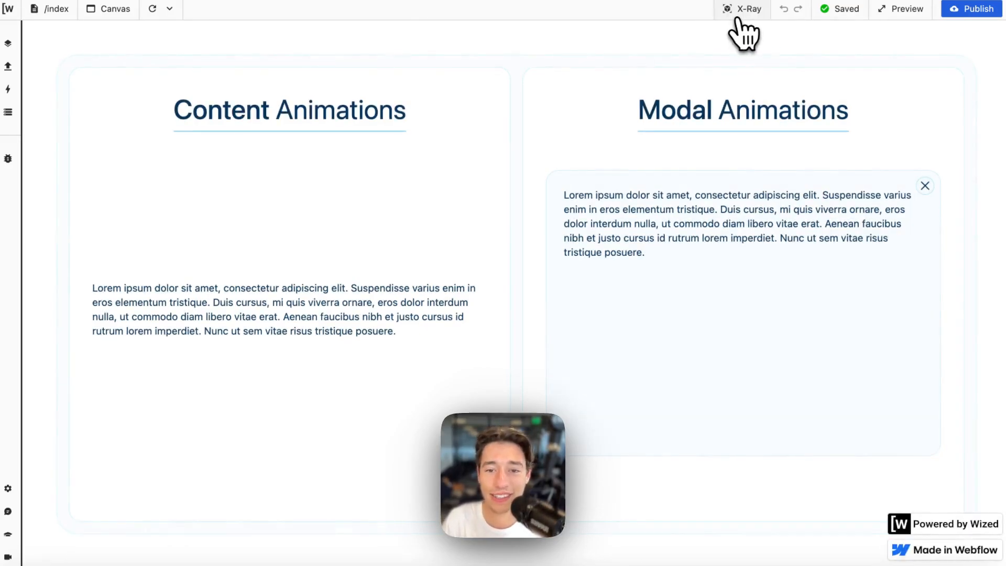
left_click(739, 20)
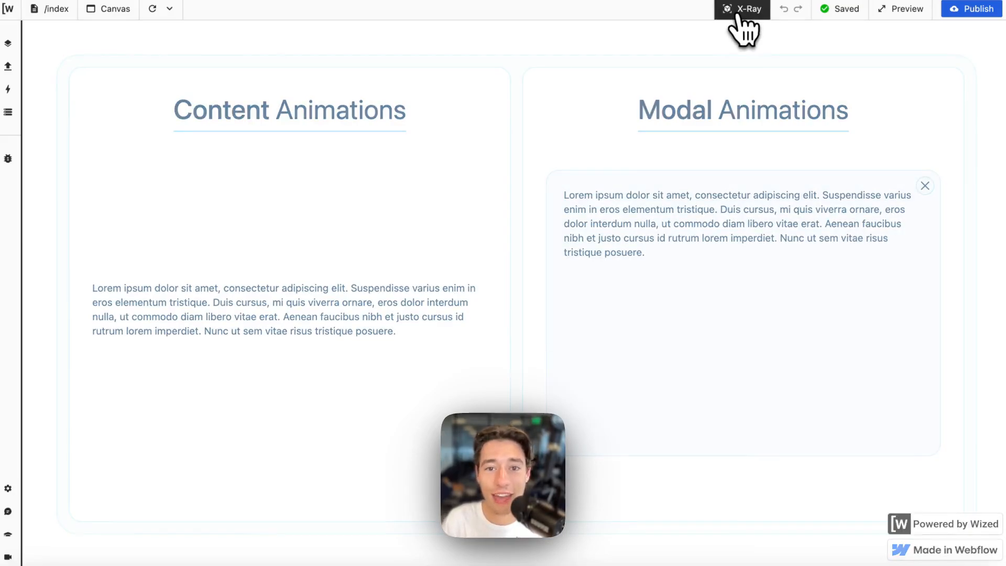
left_click(739, 20)
left_click(738, 19)
left_click(738, 17)
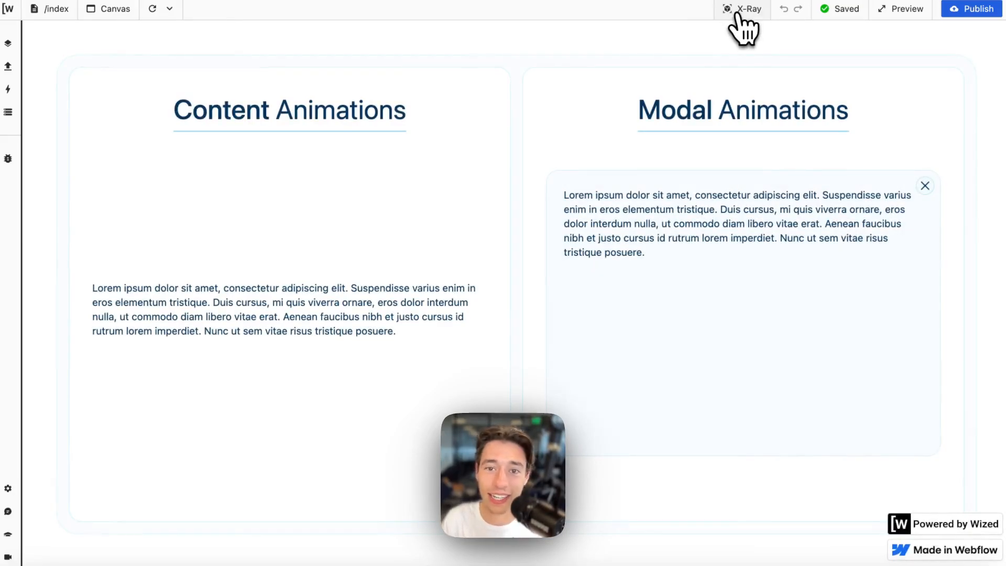
left_click(738, 14)
left_click(738, 14)
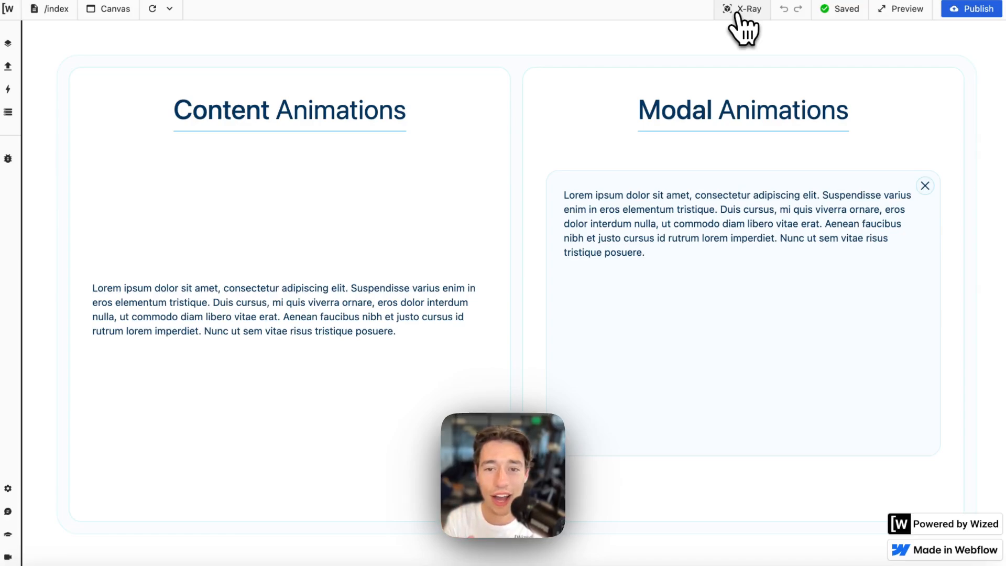
mouse_move(23, 74)
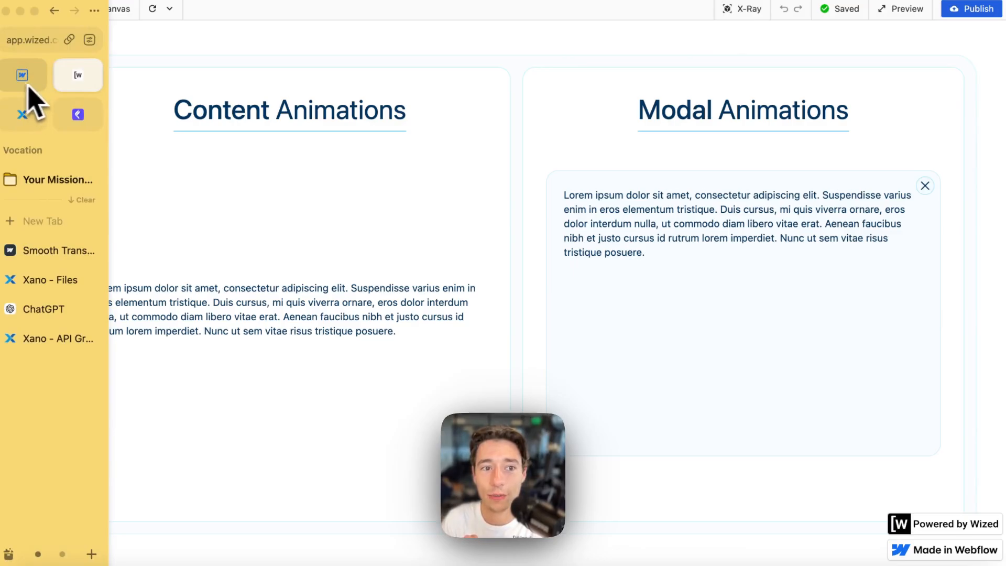
- Give the Content Animations paragraph the custom attribute wized = contentTextExample
left_click(18, 84)
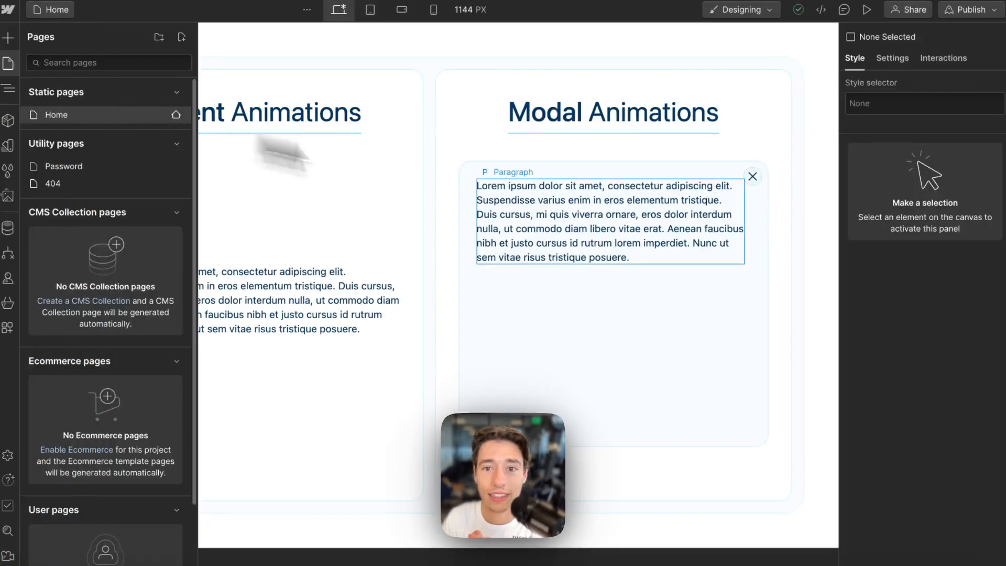
left_click(399, 292)
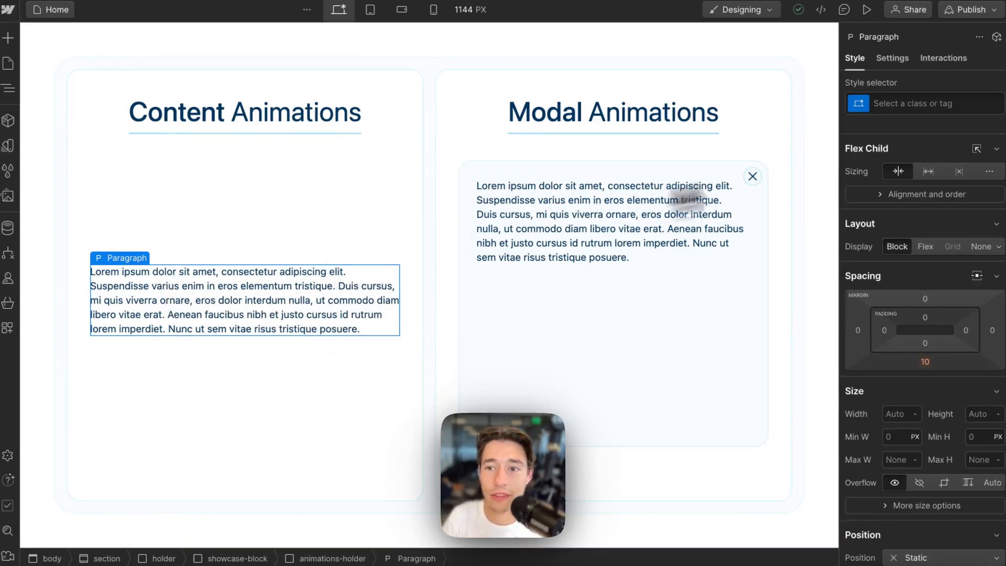
left_click(893, 59)
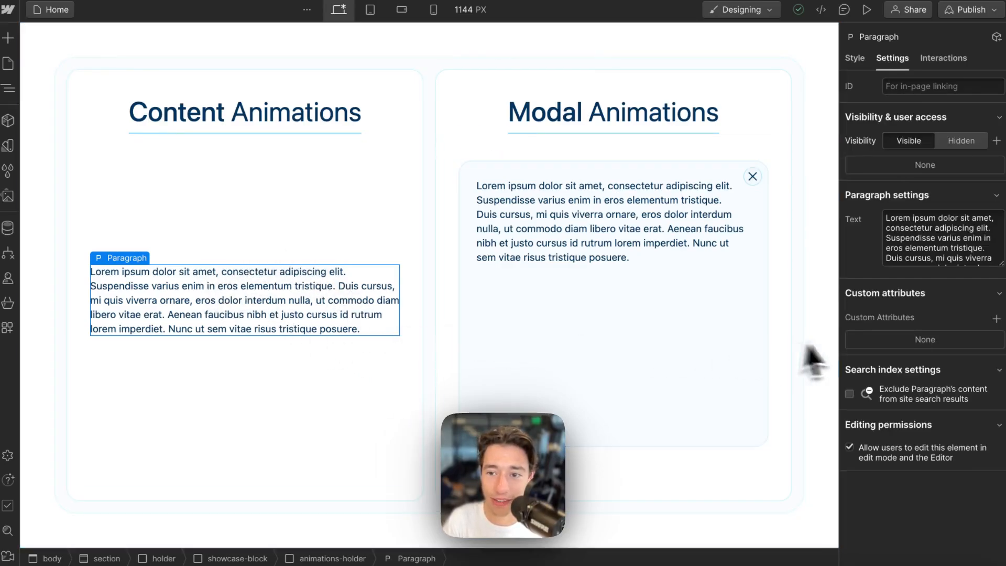
left_click(855, 58)
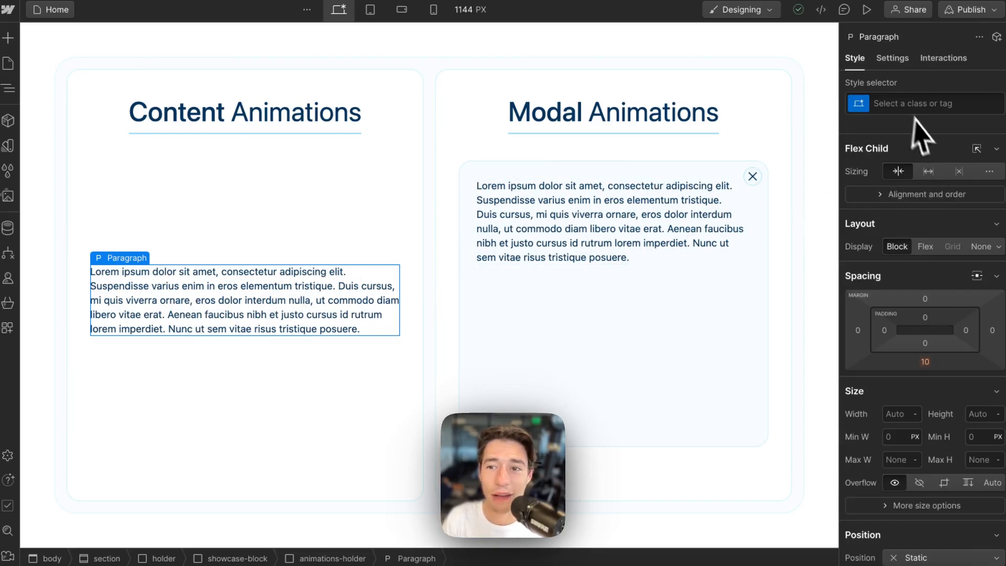
left_click(899, 60)
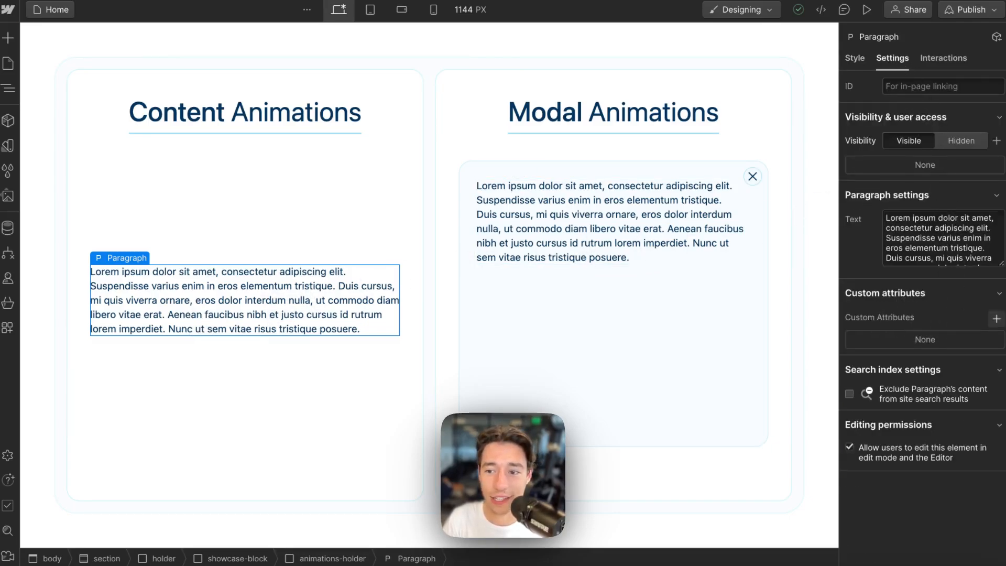
left_click(997, 319)
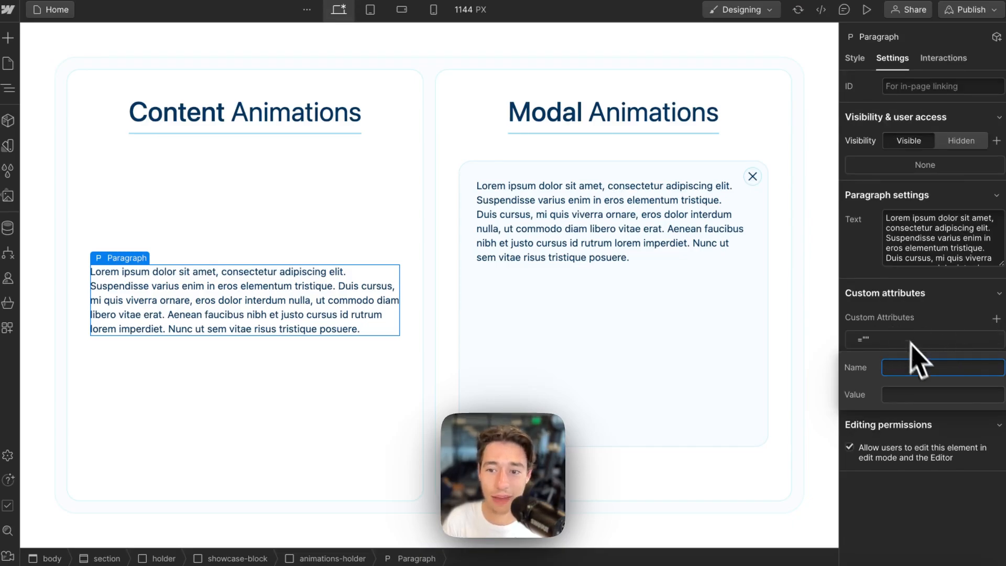
type("wized")
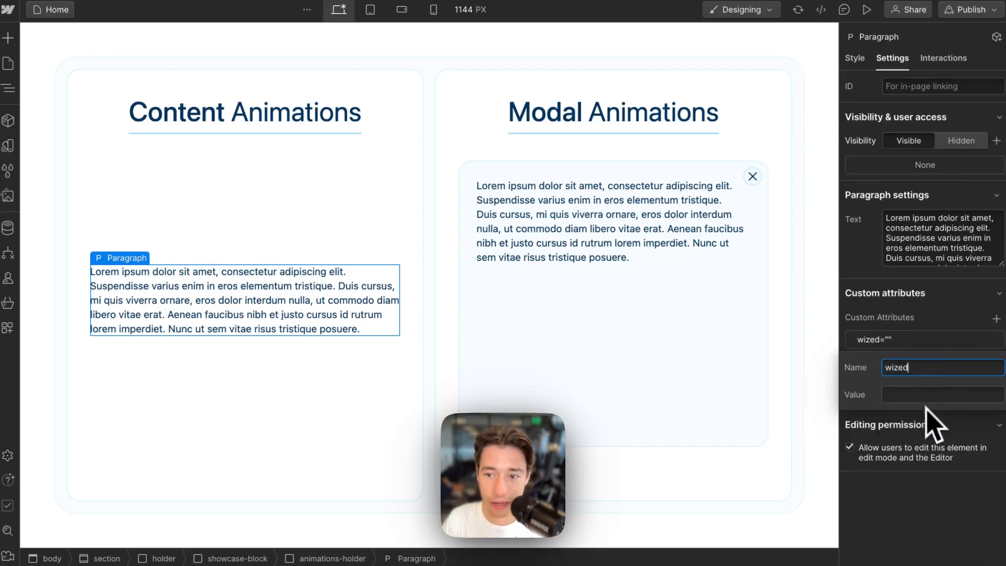
left_click(913, 396)
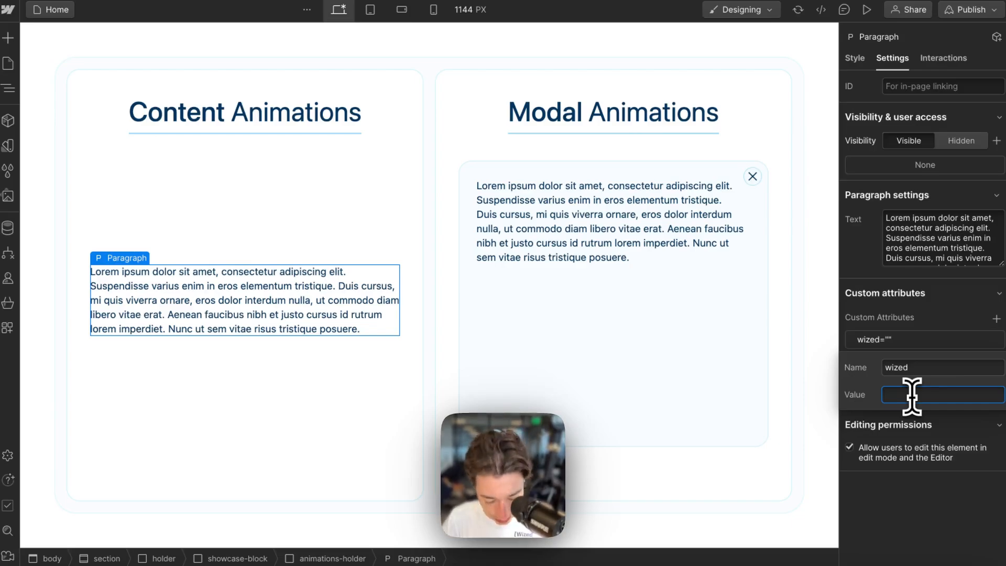
type("content")
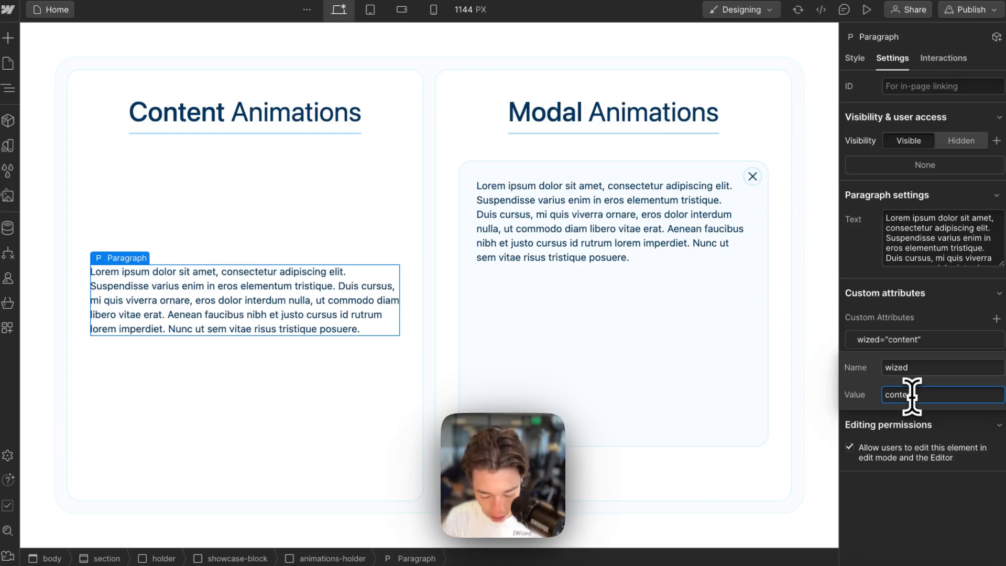
type("Text")
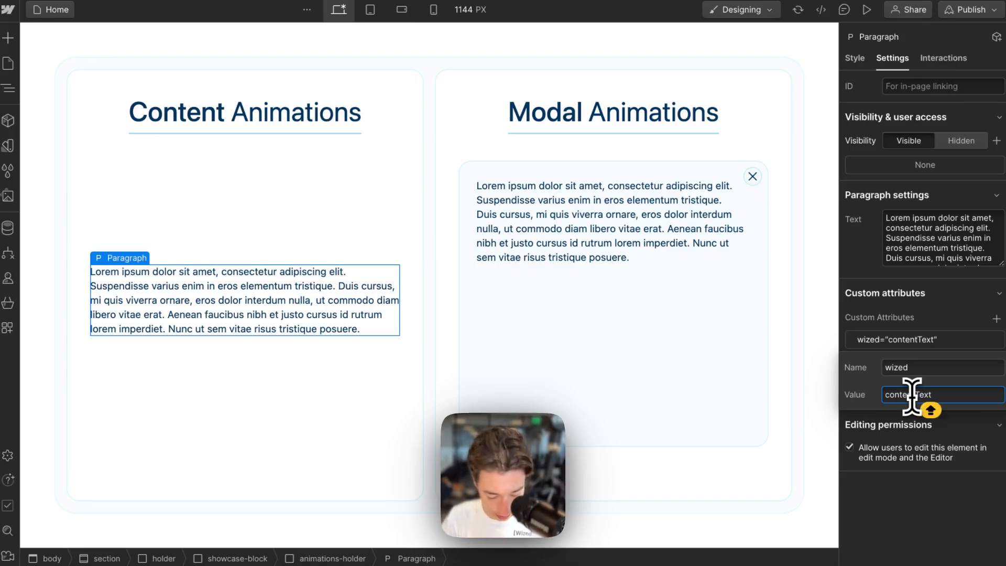
type("Example")
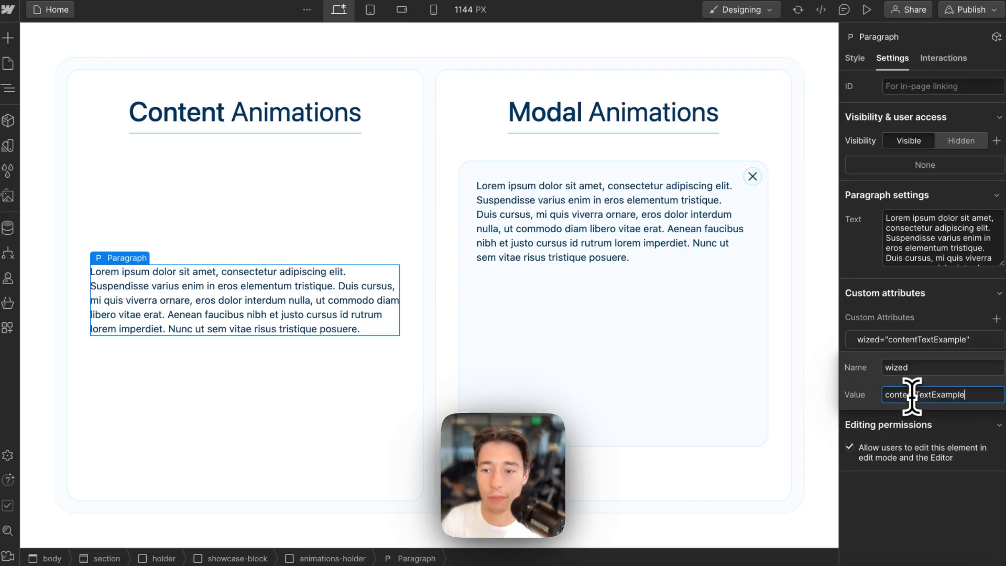
left_click(958, 524)
- Republish the updated site to staging and return to Wized
left_click(969, 9)
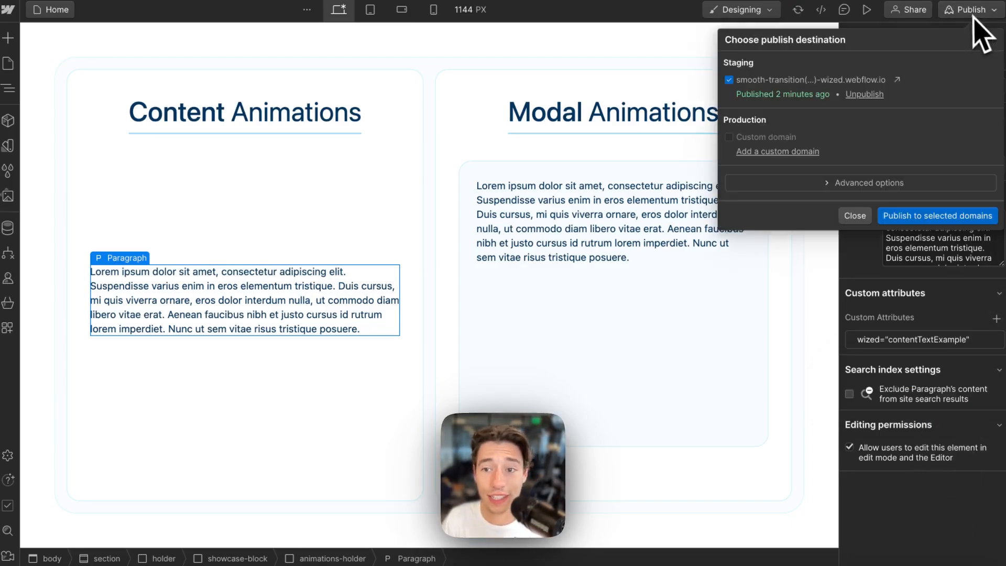
left_click(934, 217)
mouse_move(63, 112)
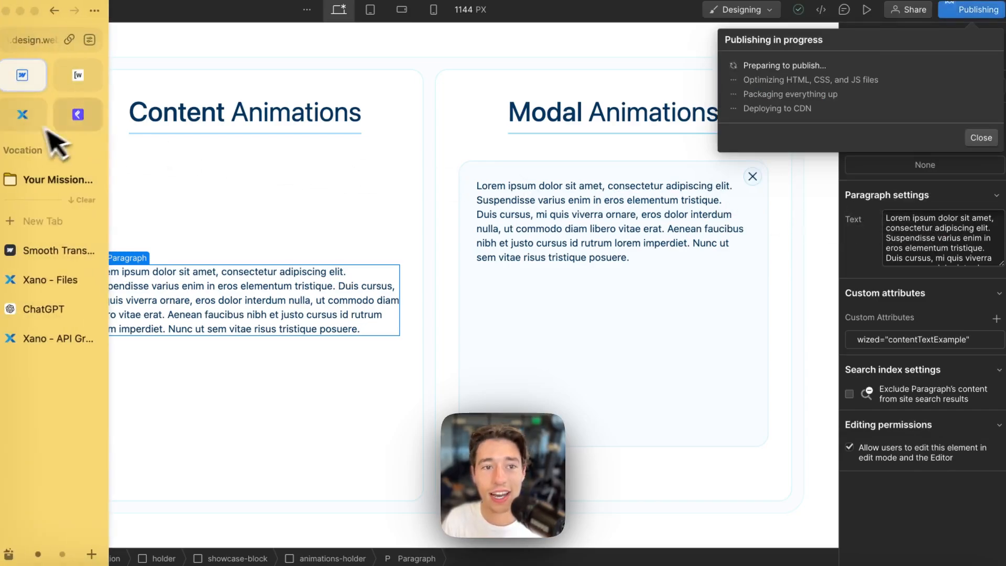
left_click(91, 86)
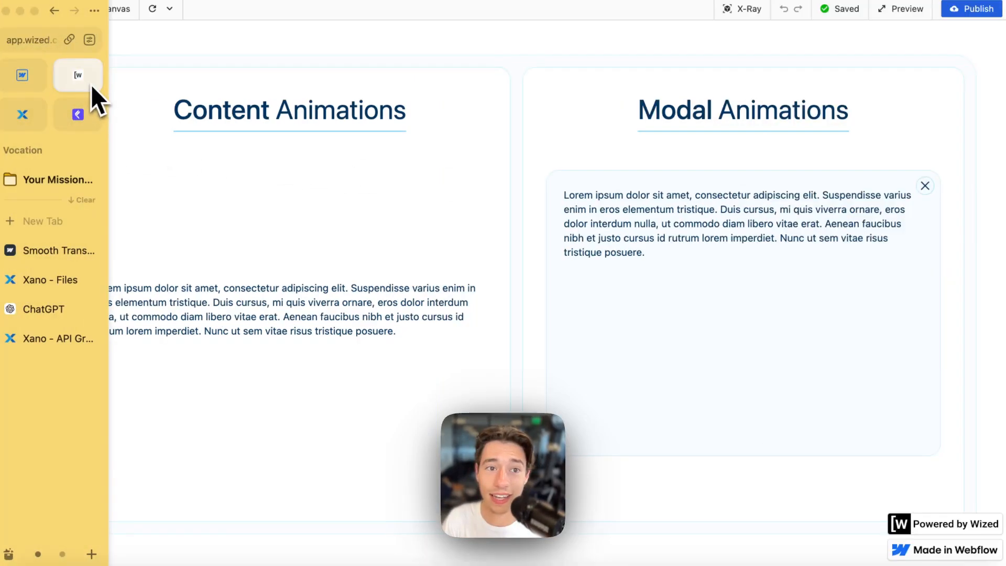
- Reload the Wized canvas, create and delete a trial action on contentTextExample, then go to Xano
left_click(155, 12)
left_click(740, 9)
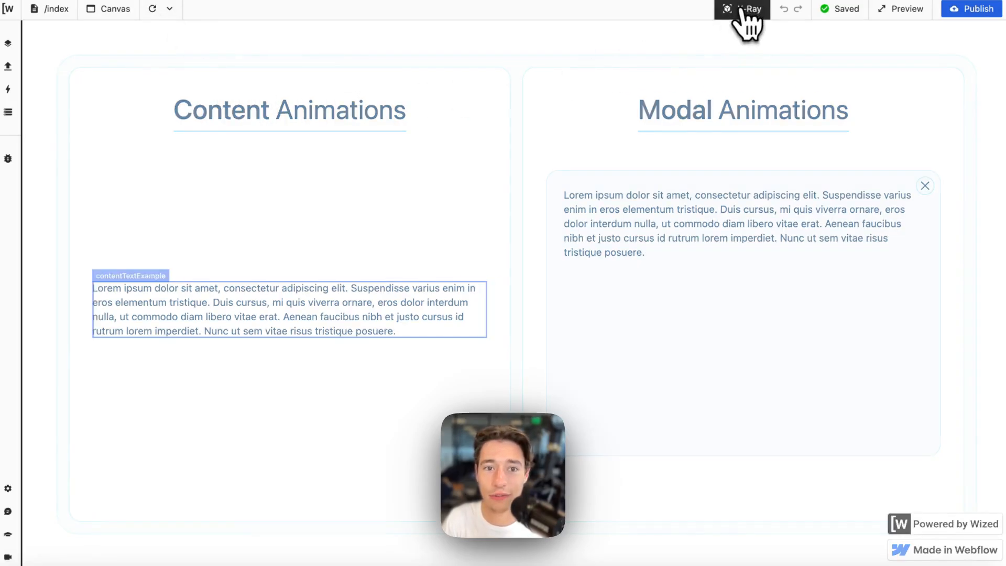
left_click(162, 290)
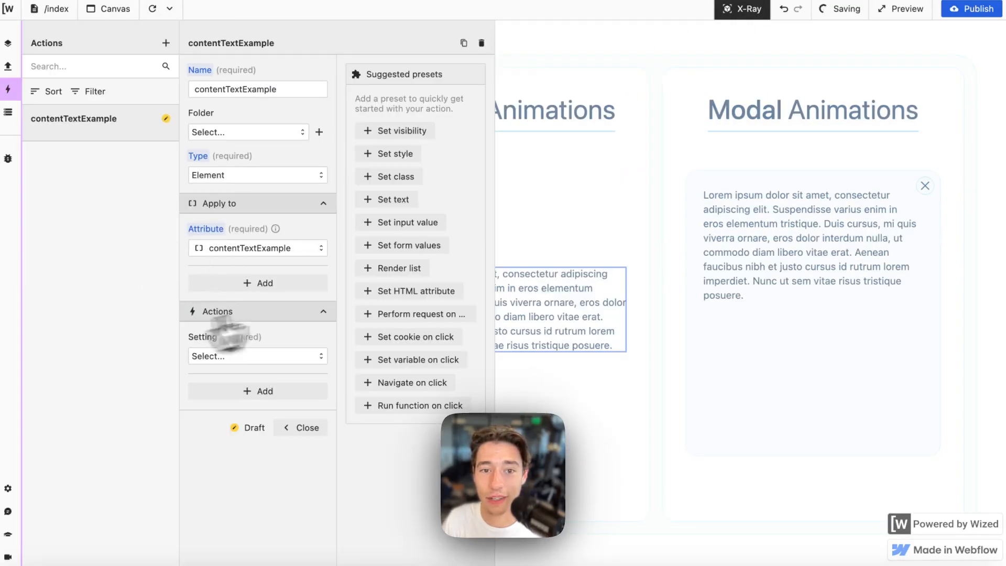
left_click(481, 43)
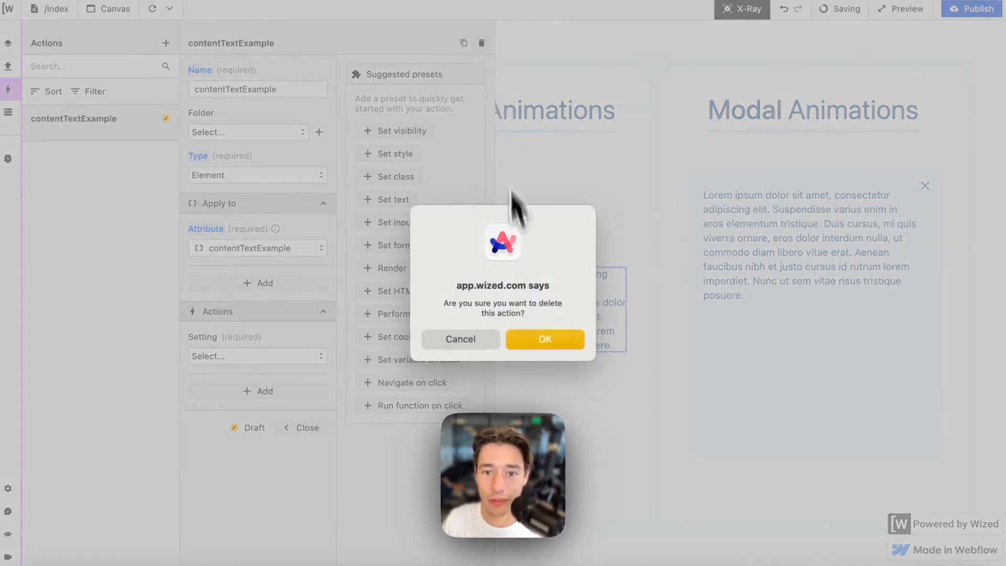
left_click(524, 341)
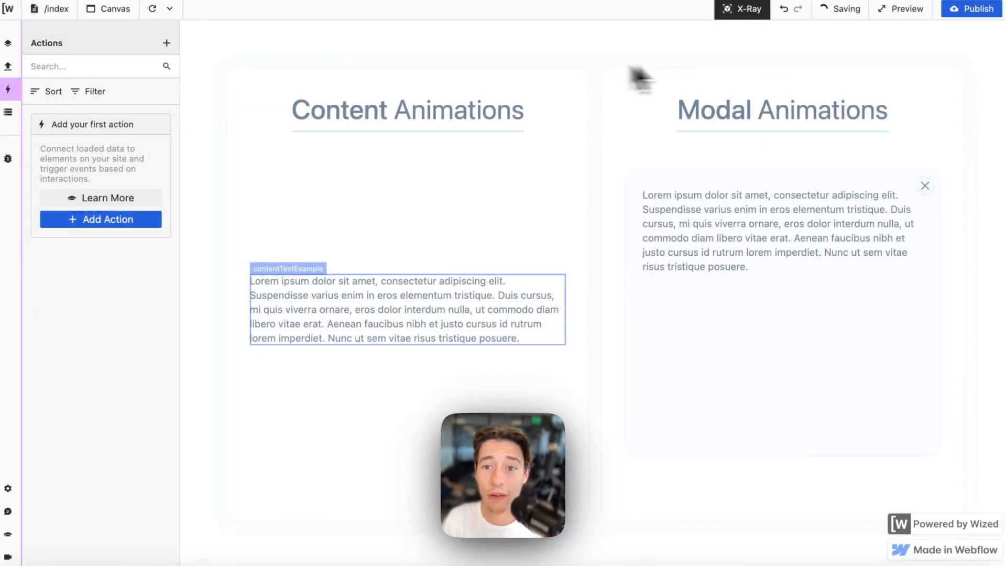
left_click(744, 9)
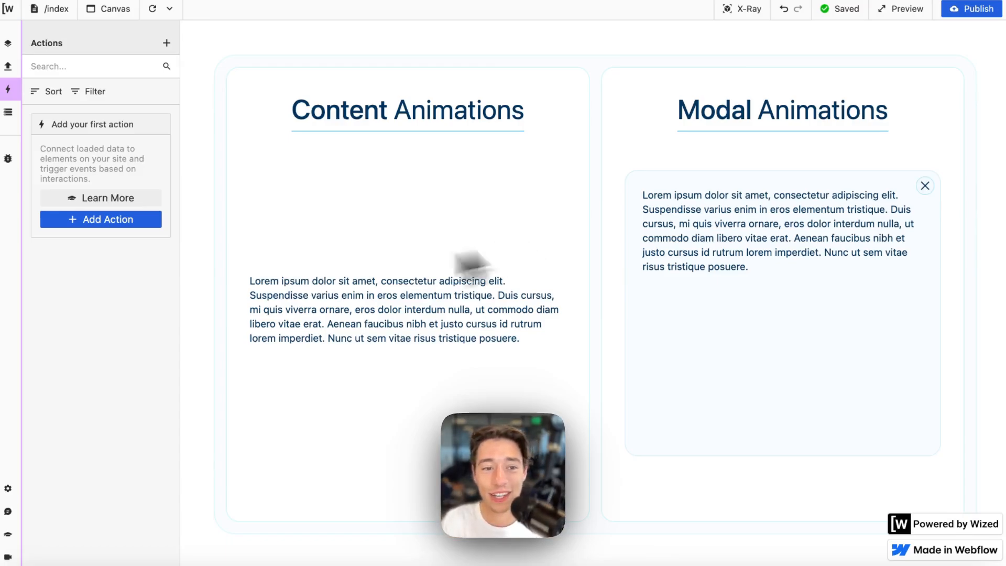
left_click(35, 337)
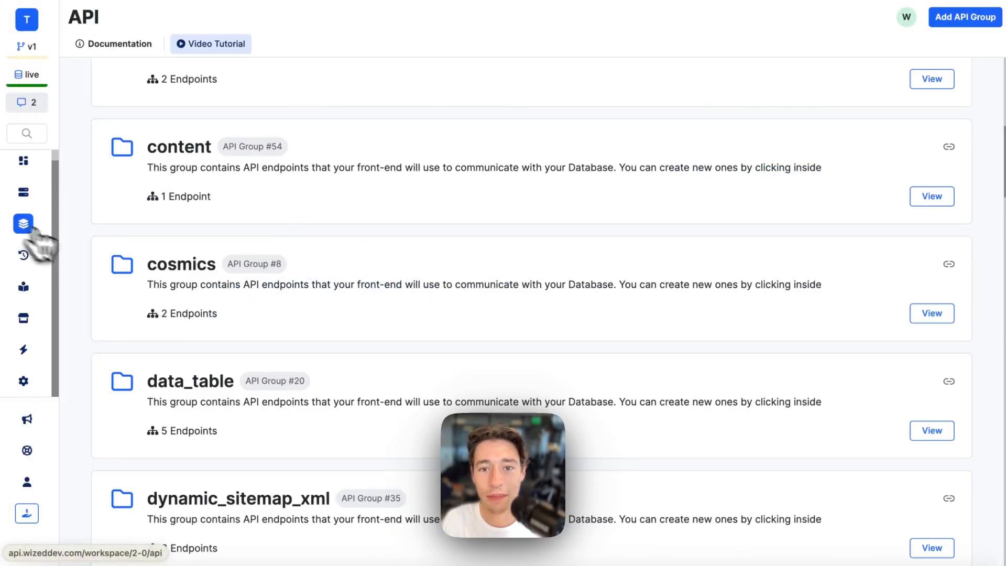
- Create a Xano API group named animations
left_click(958, 20)
type("animations")
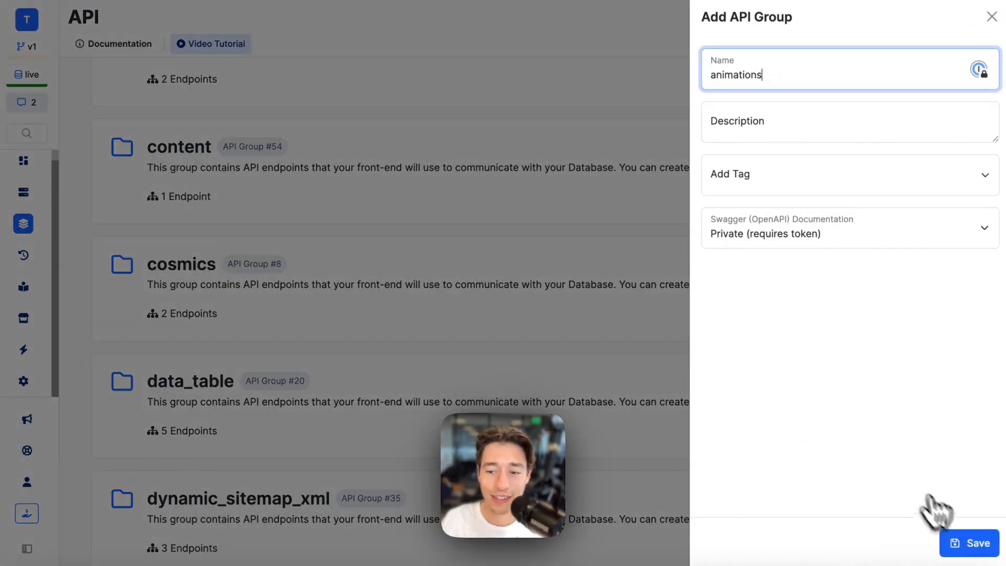
left_click(978, 543)
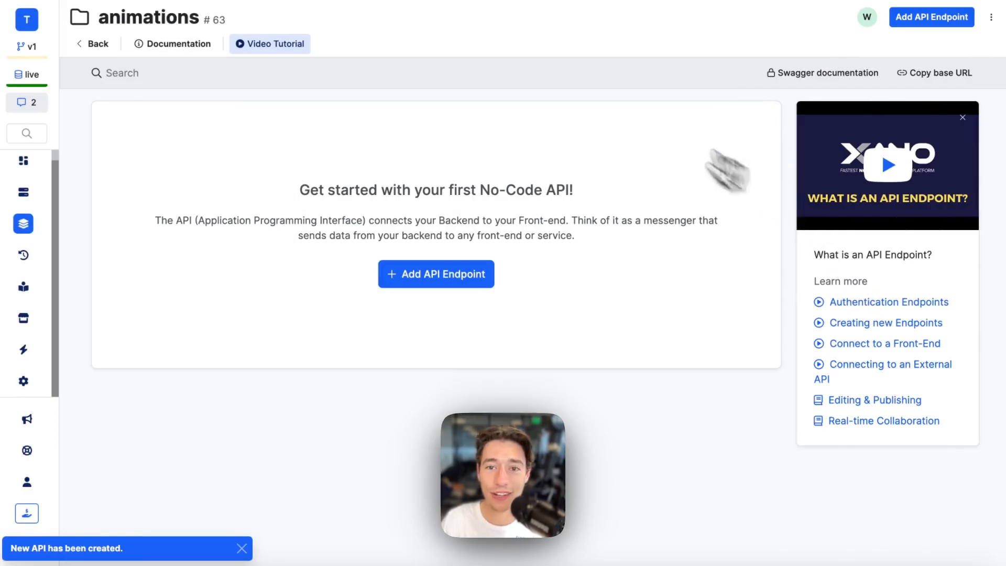
- Add a custom endpoint named example to the animations group
left_click(433, 283)
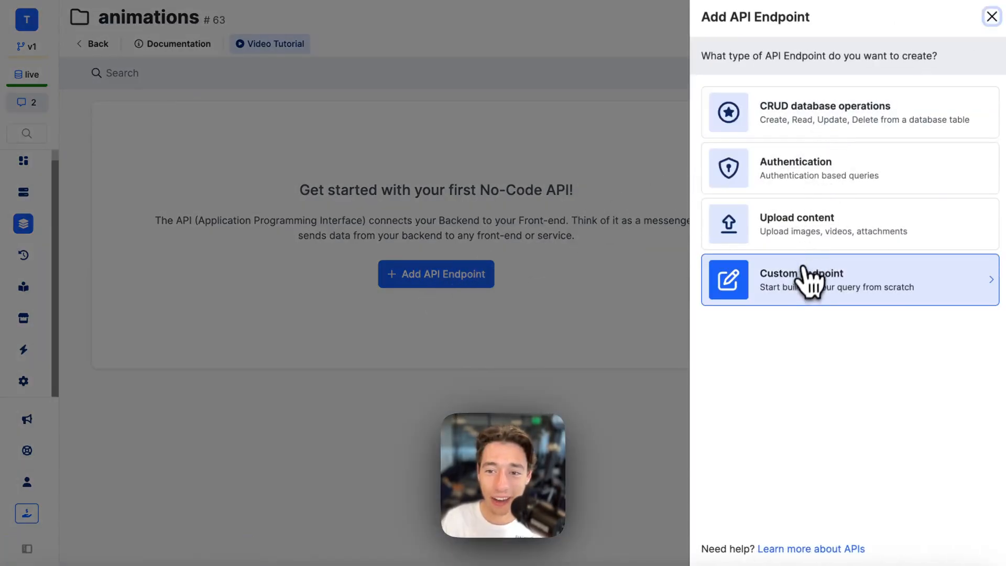
left_click(805, 294)
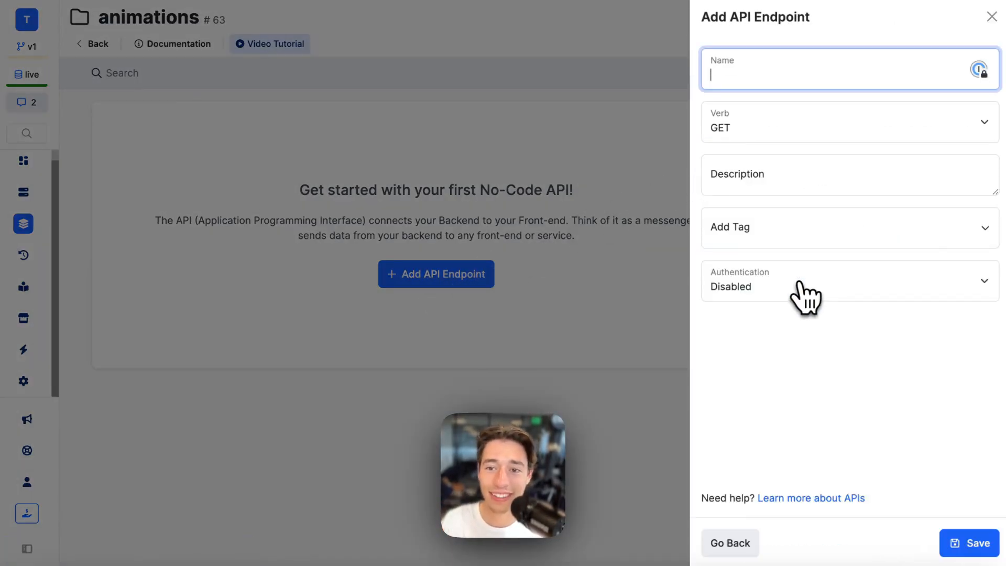
type("example")
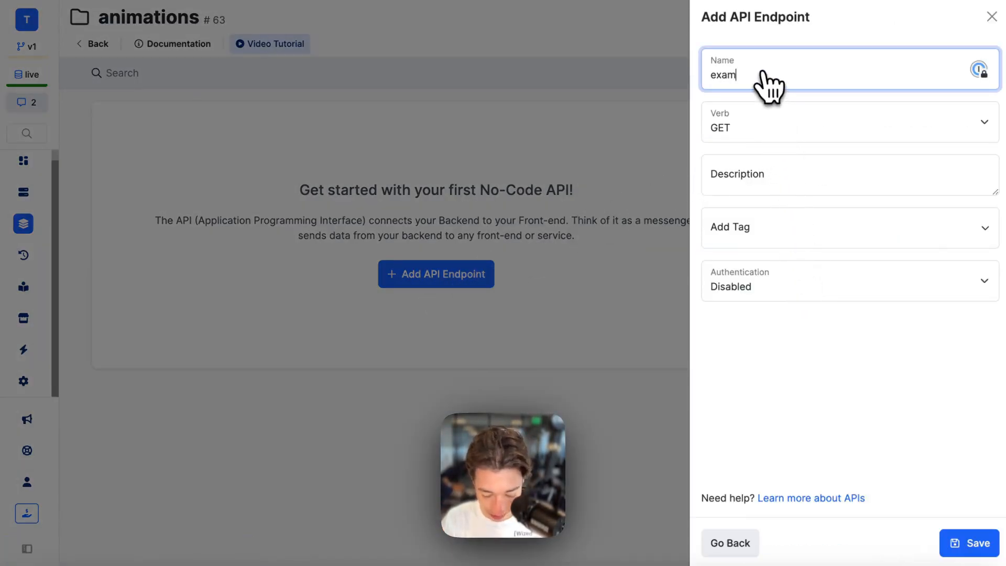
left_click(978, 543)
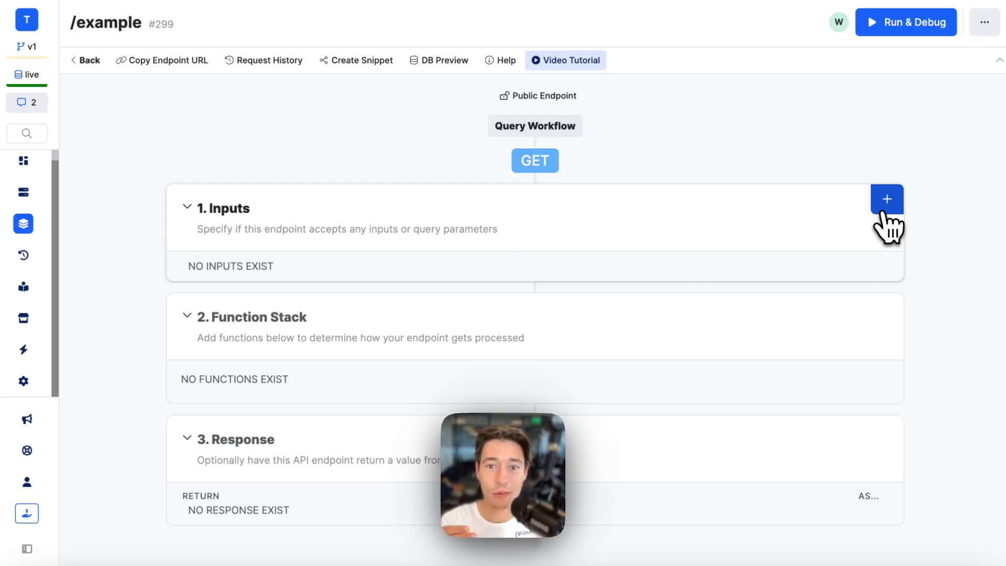
- Add an enum input 'type' with the values text and image and save it
left_click(885, 209)
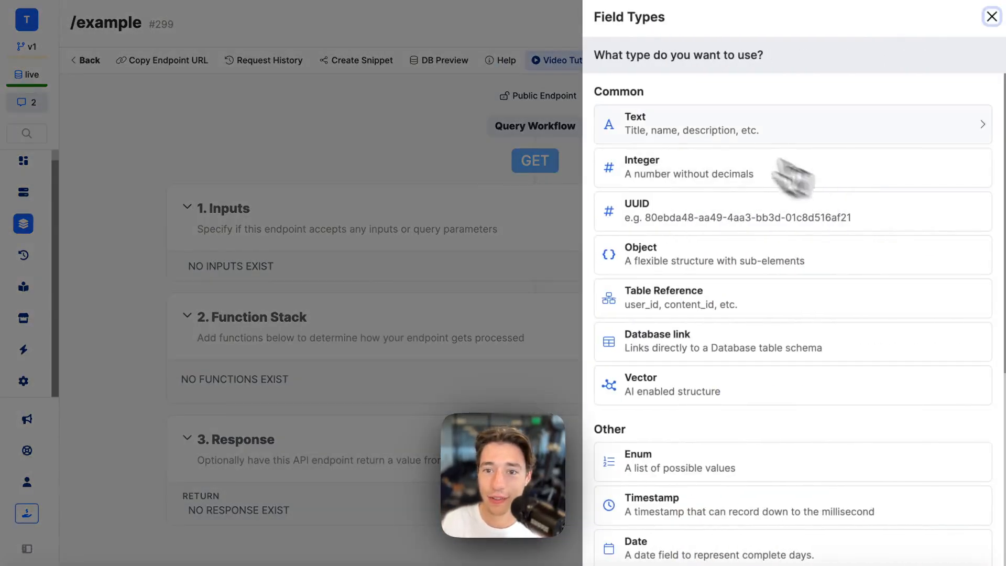
left_click(650, 459)
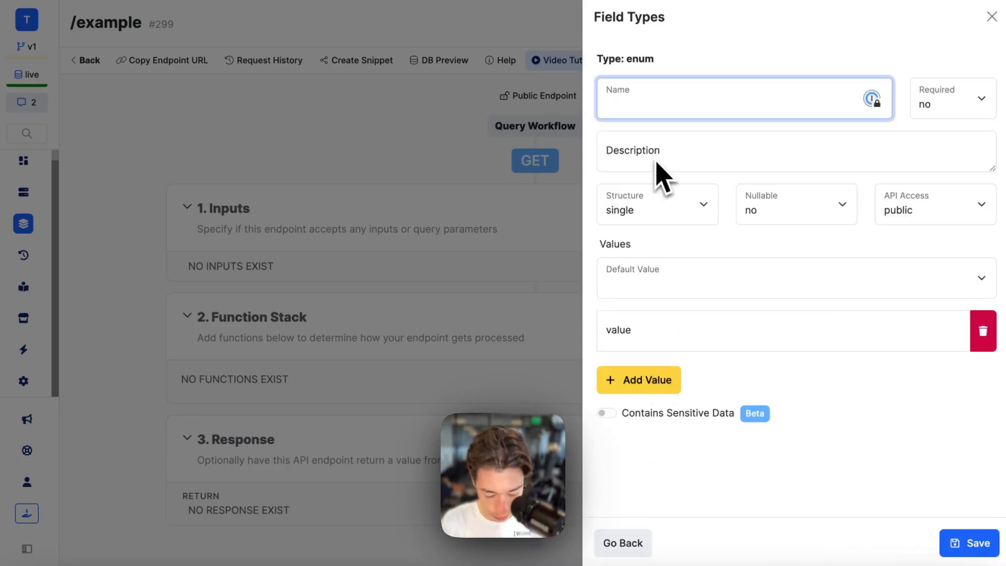
type("type")
left_click(706, 332)
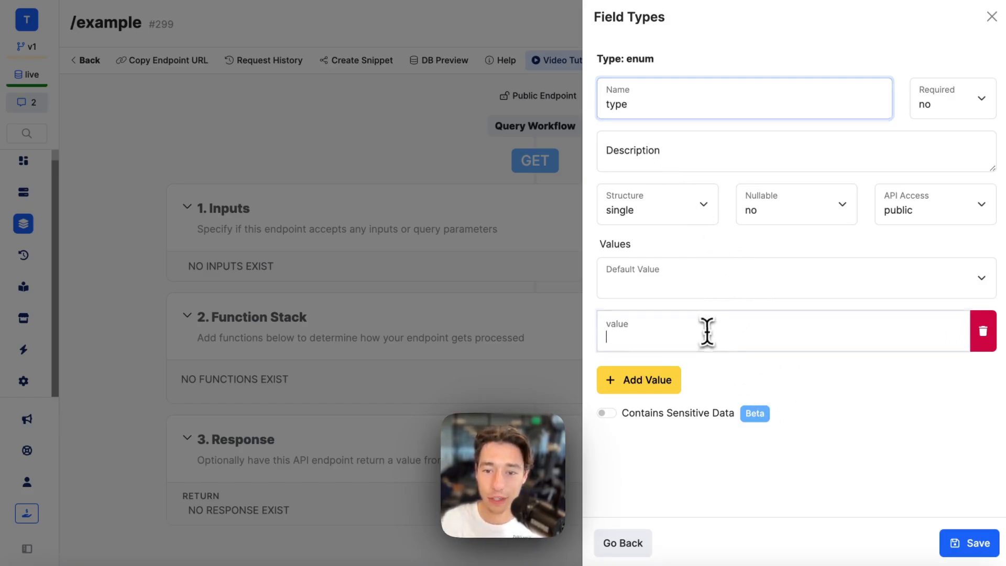
left_click(652, 381)
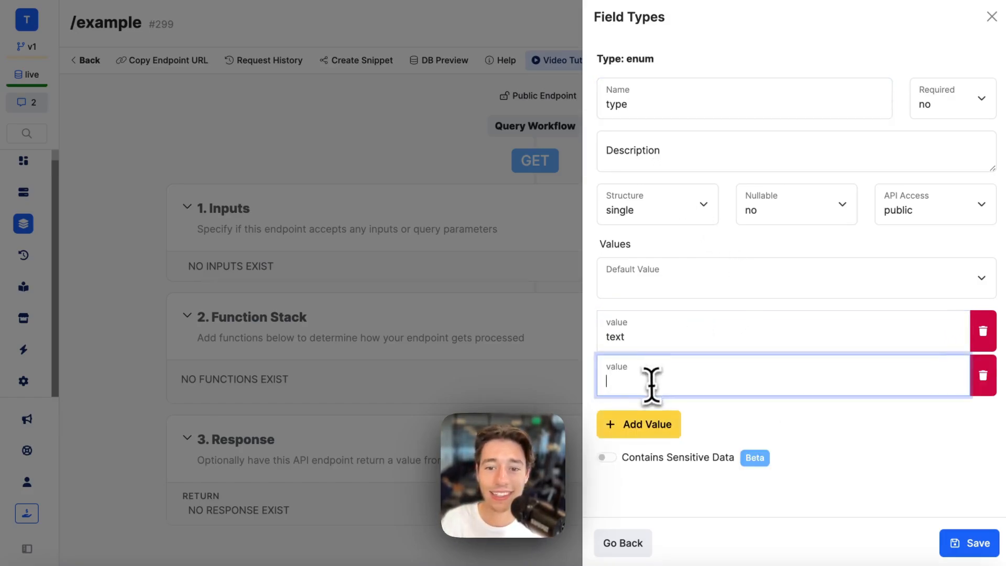
type("image")
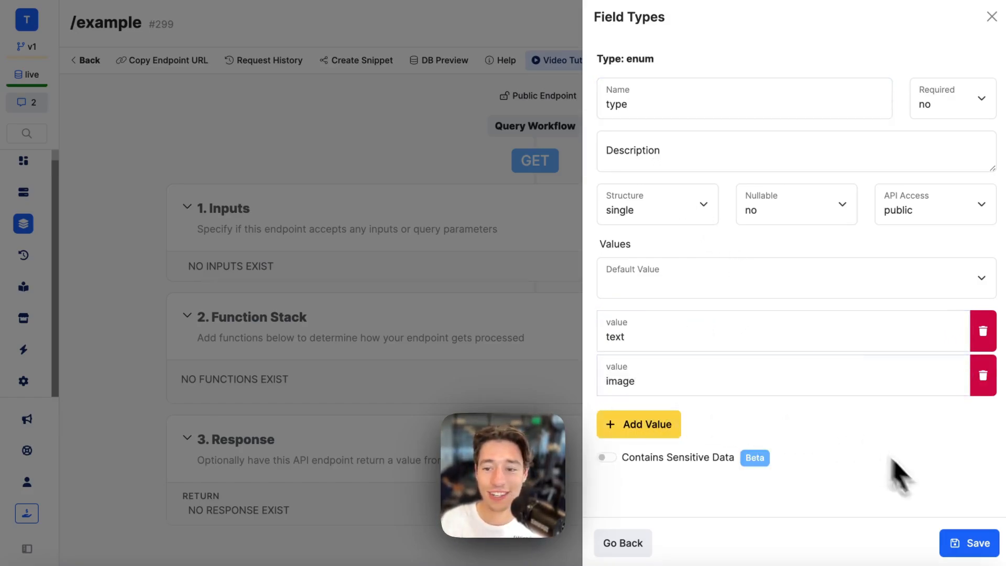
left_click(967, 541)
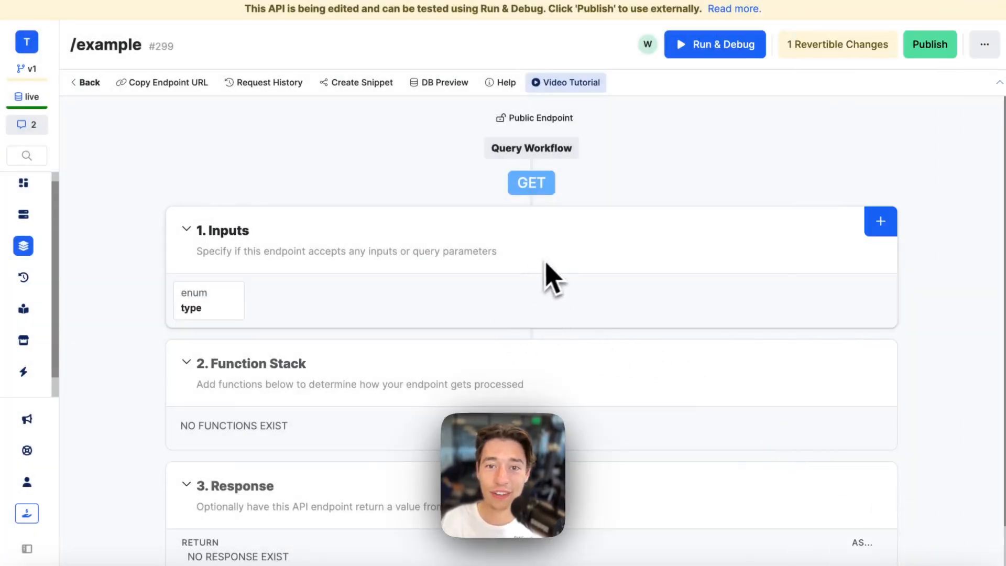
scroll(577, 315, "down", 1)
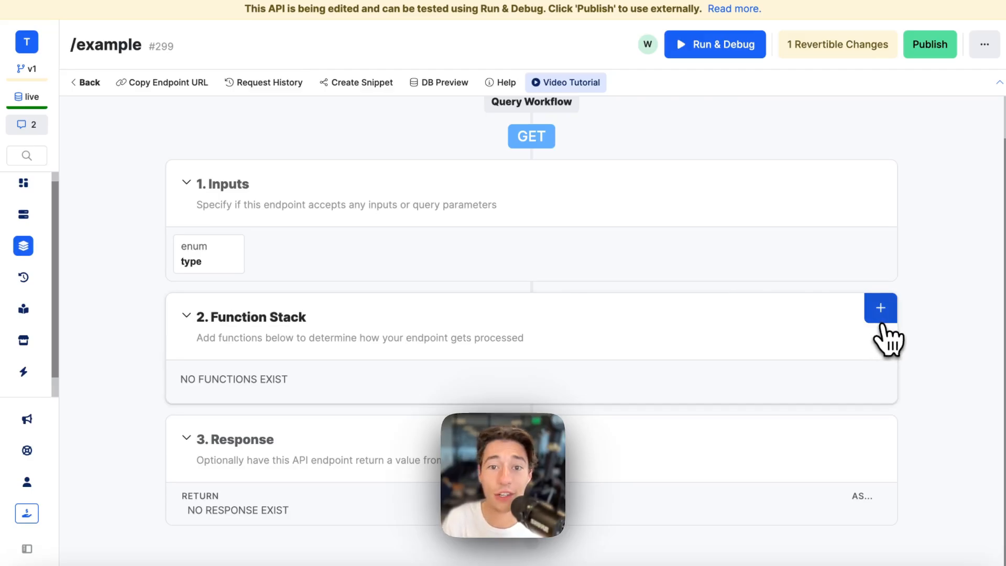
- Add a Conditional function to the /example function stack
left_click(881, 308)
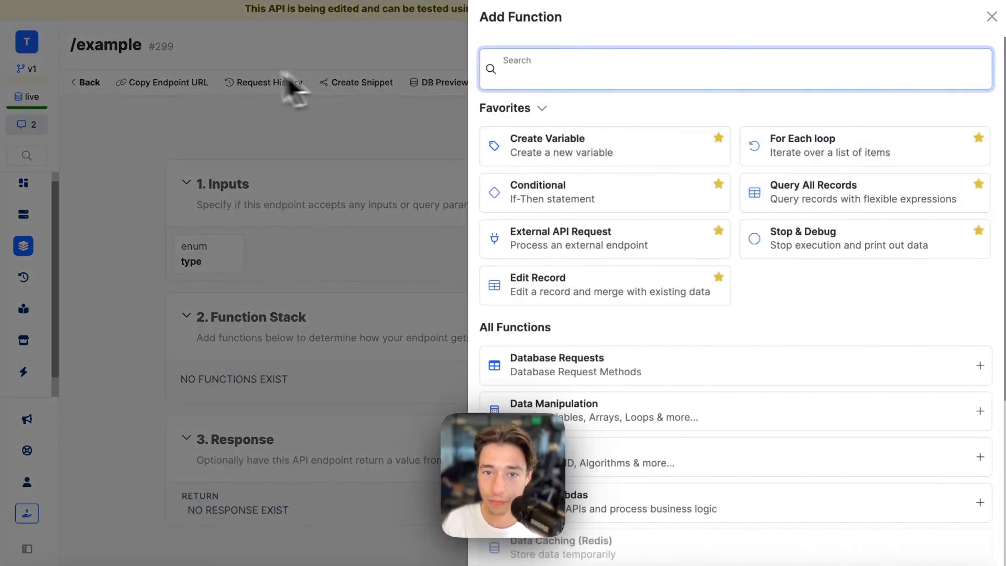
type("cond")
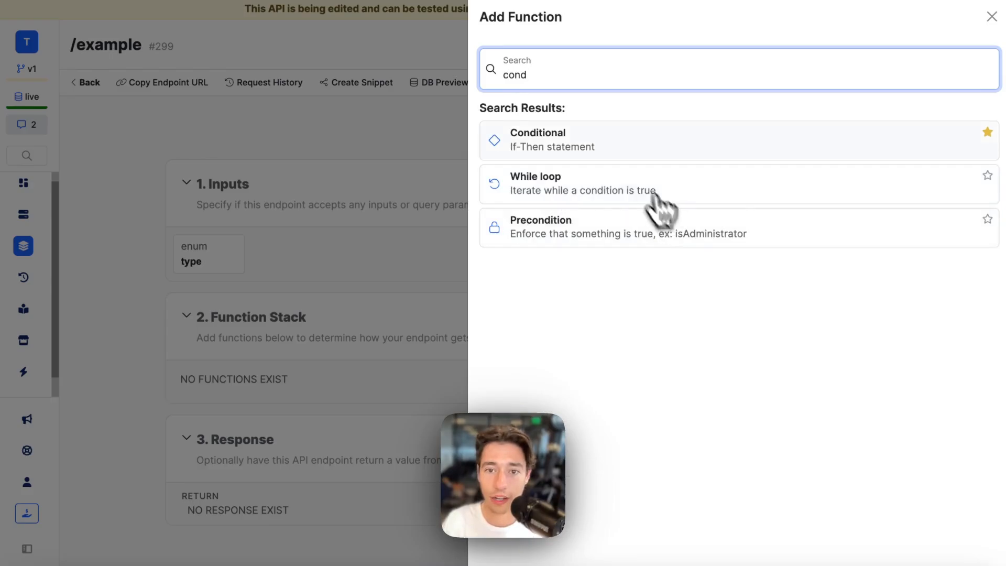
left_click(600, 141)
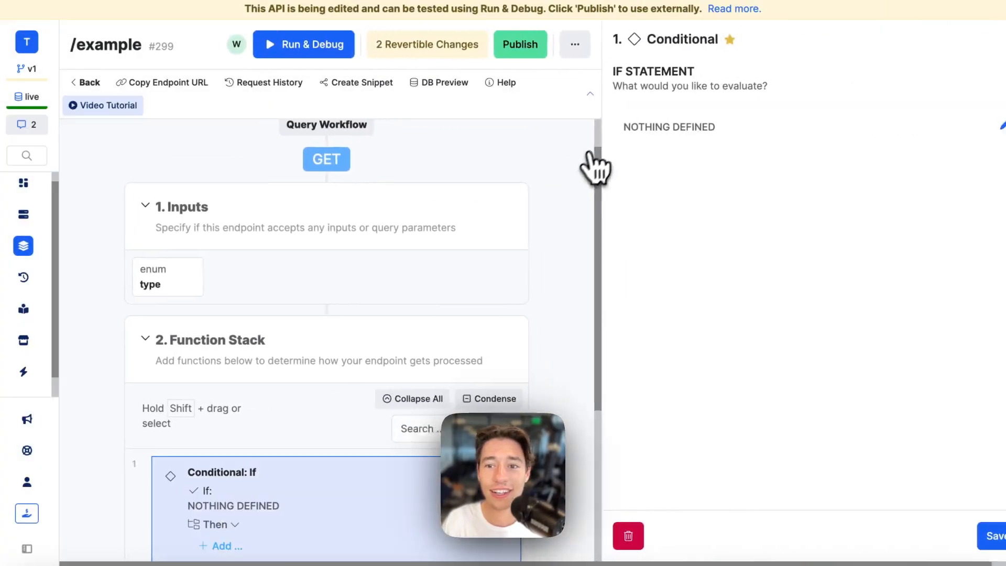
left_click(983, 126)
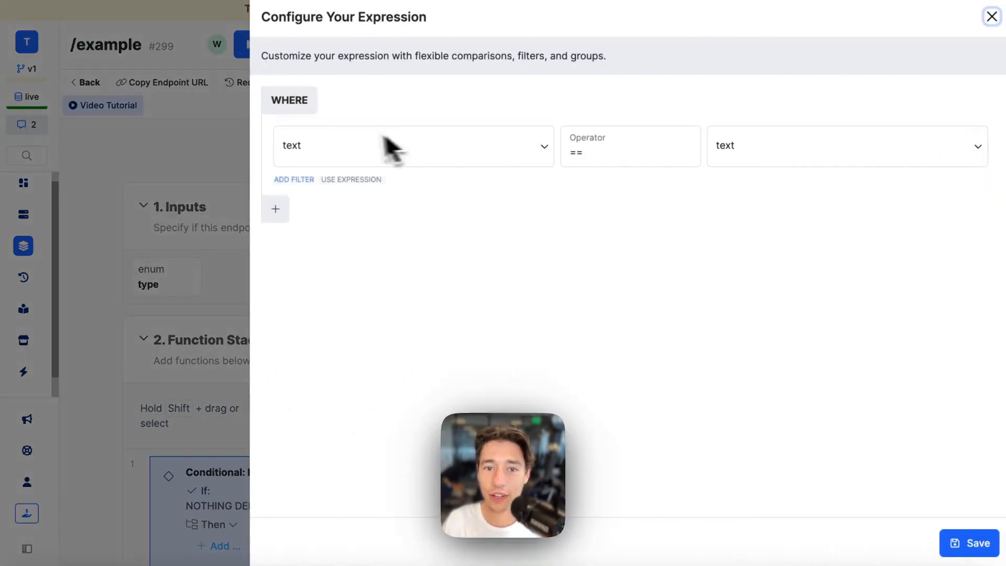
left_click(993, 17)
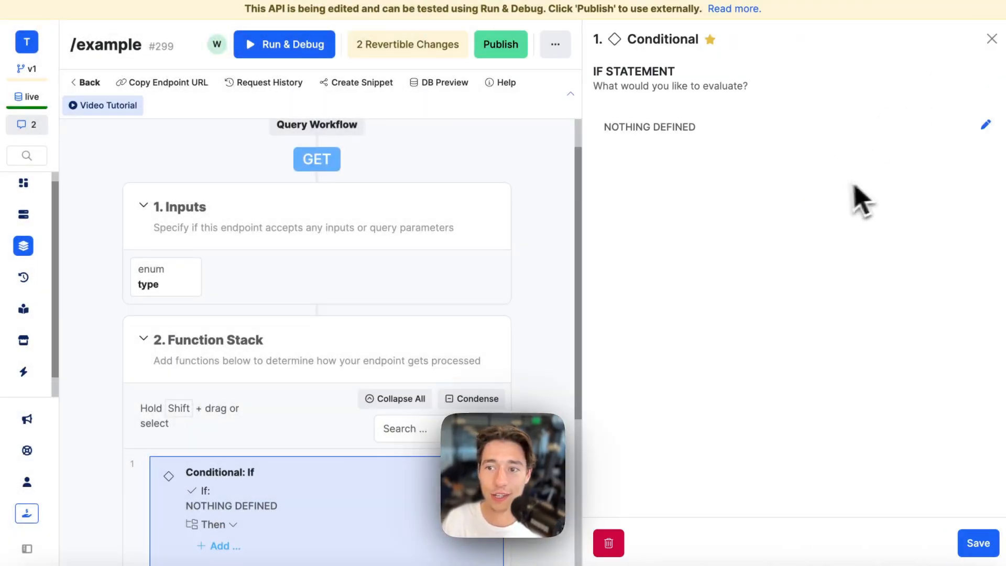
- Set the condition to input type == text and save it
left_click(986, 125)
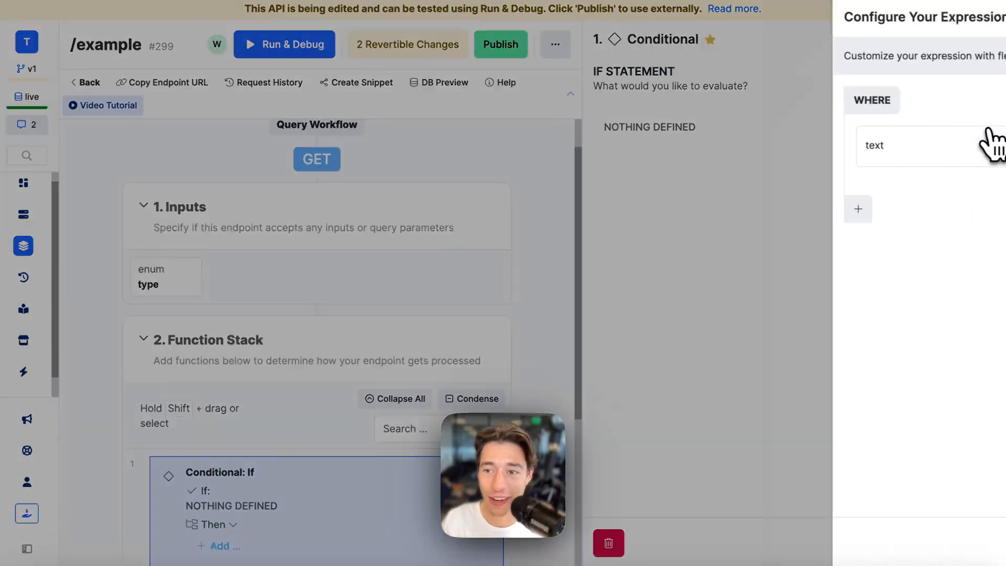
left_click(449, 147)
left_click(326, 236)
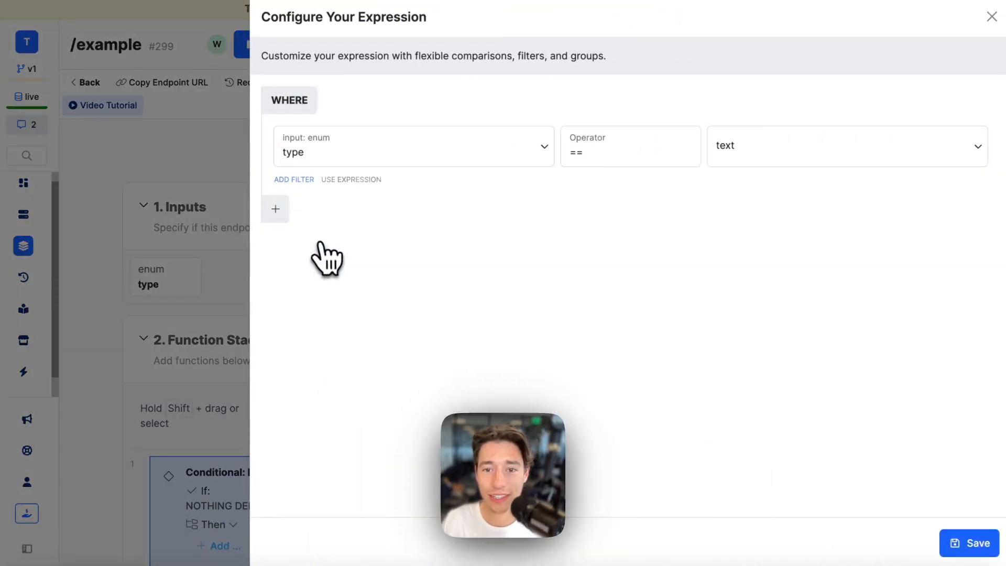
left_click(768, 153)
type("text")
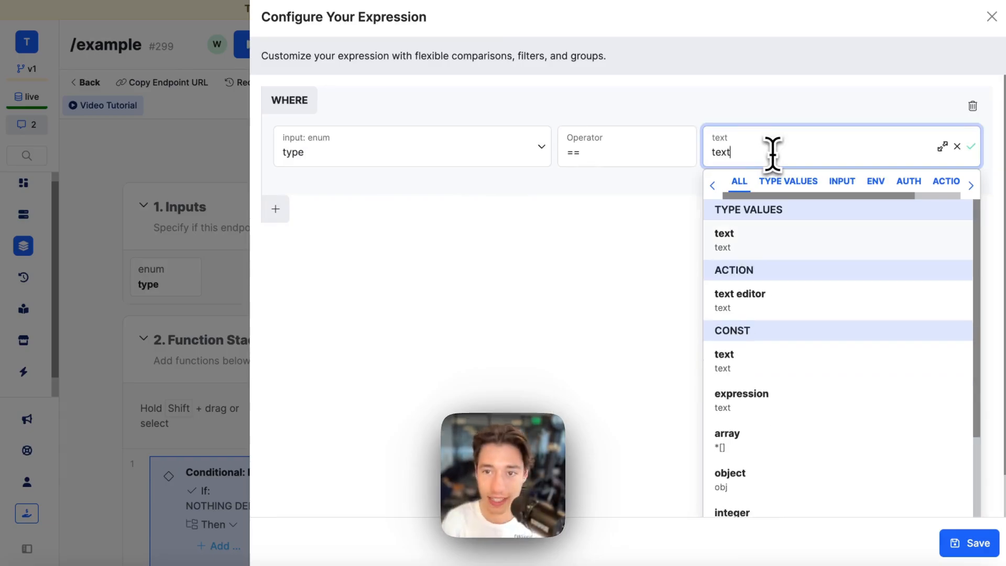
left_click(726, 236)
left_click(961, 545)
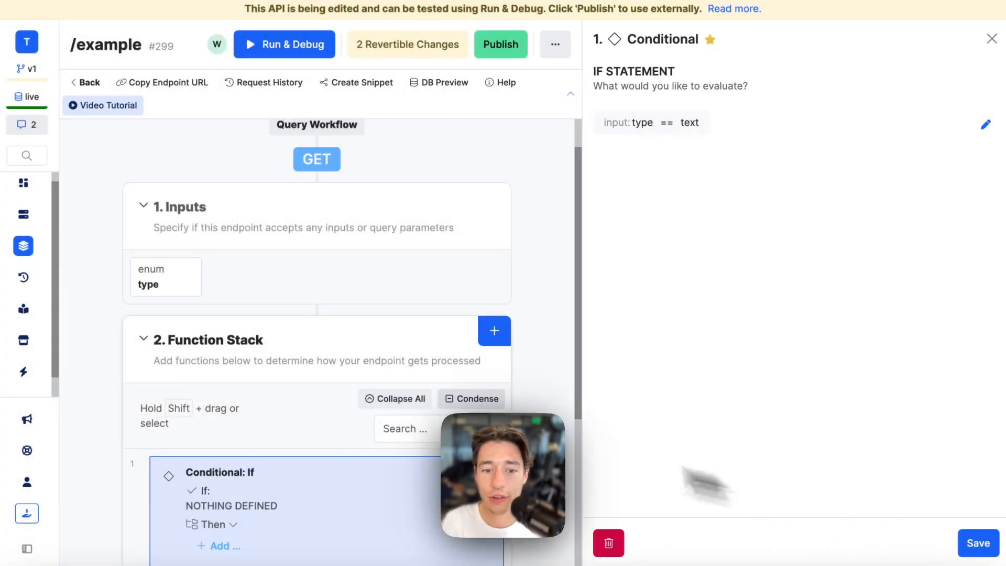
left_click(978, 543)
scroll(616, 474, "down", 3)
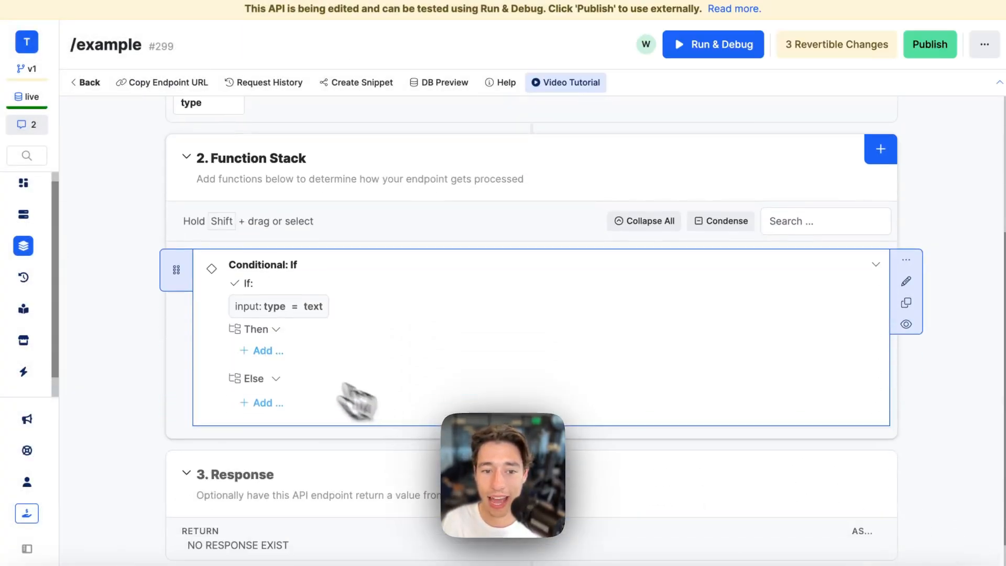
- Add a Create Variable step named x1 to the Then branch, leaving its value for the ChatGPT essay
left_click(263, 350)
type("crearte")
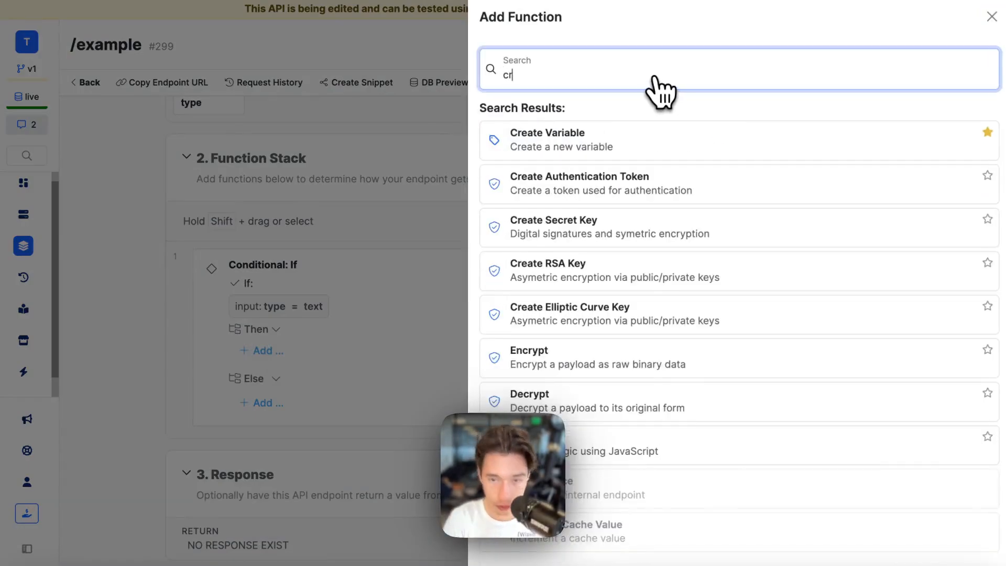
key("BackSpace")
key("BackSpace")
key("BackSpace")
key("BackSpace")
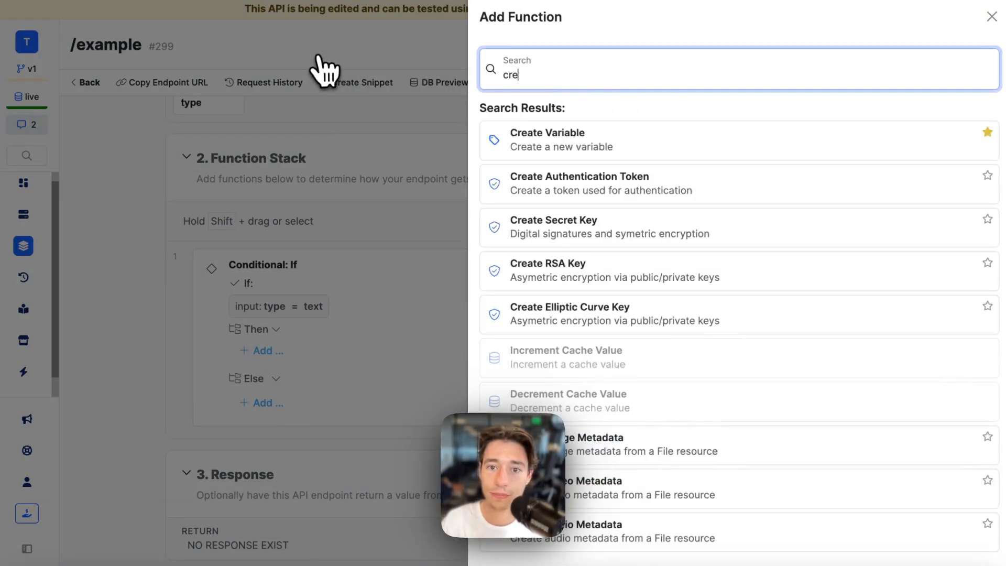
left_click(689, 153)
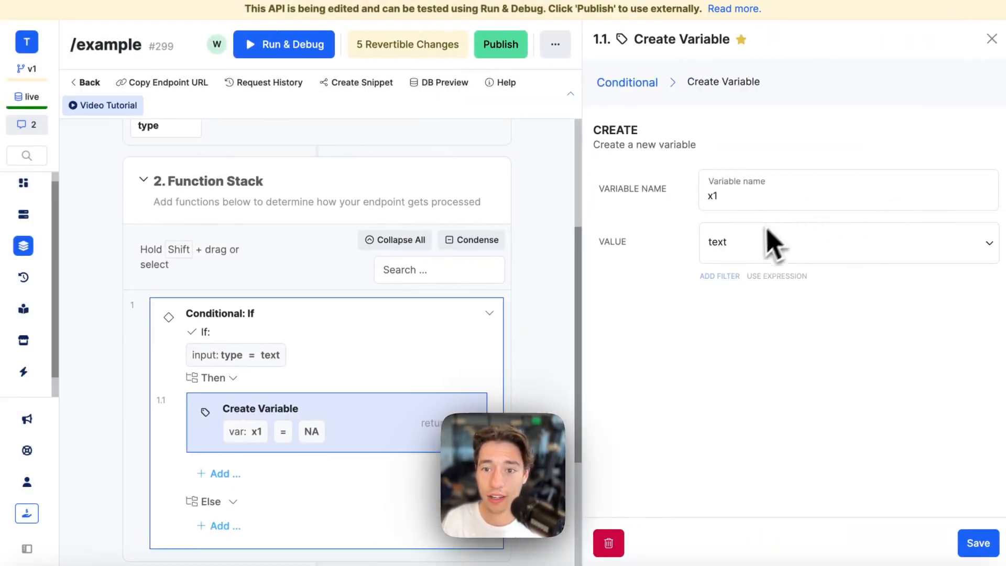
left_click(739, 241)
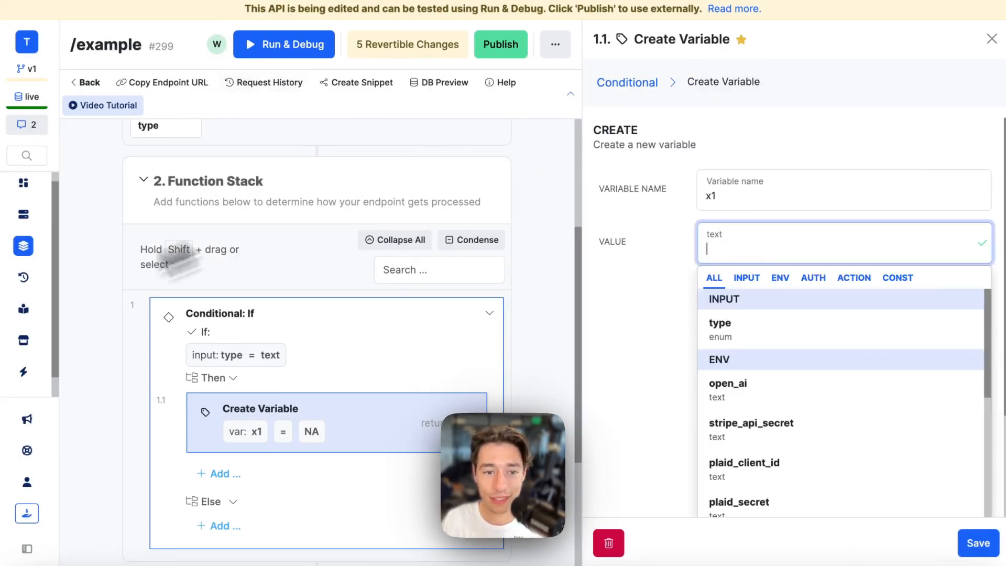
mouse_move(27, 404)
left_click(29, 314)
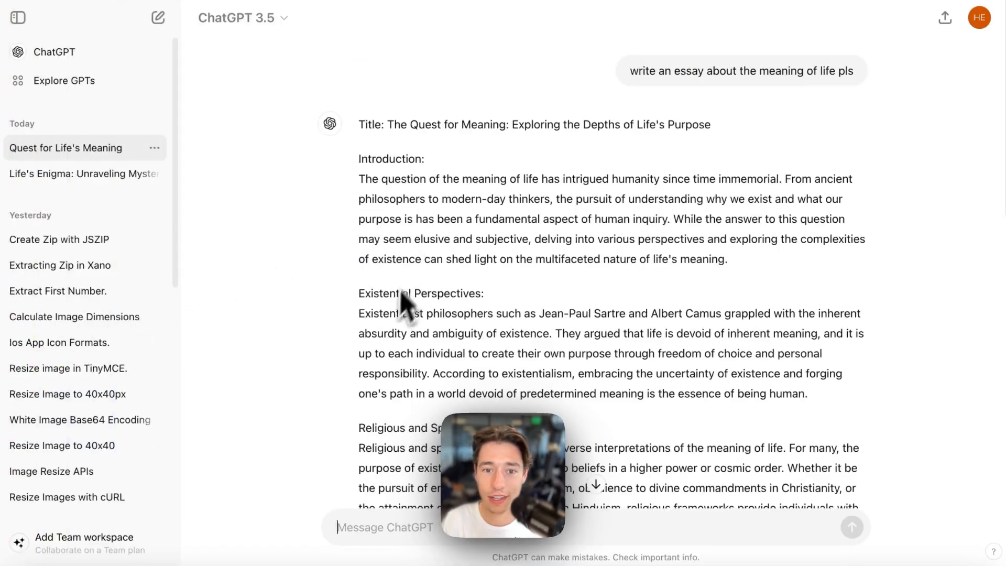
- Copy the ChatGPT essay's introduction paragraph into x1's value and save the variable
triple_click(372, 198)
key("super+c")
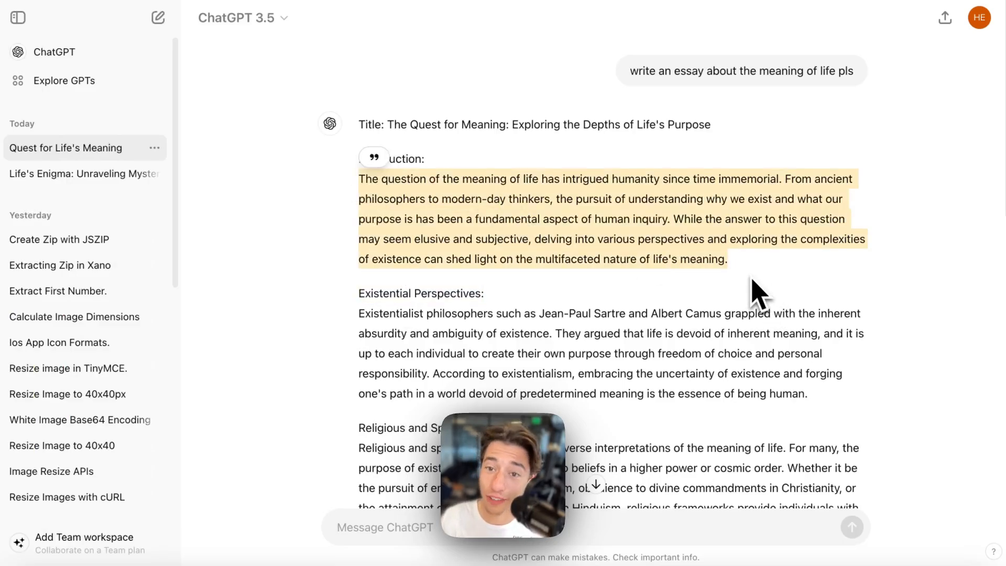
mouse_move(10, 283)
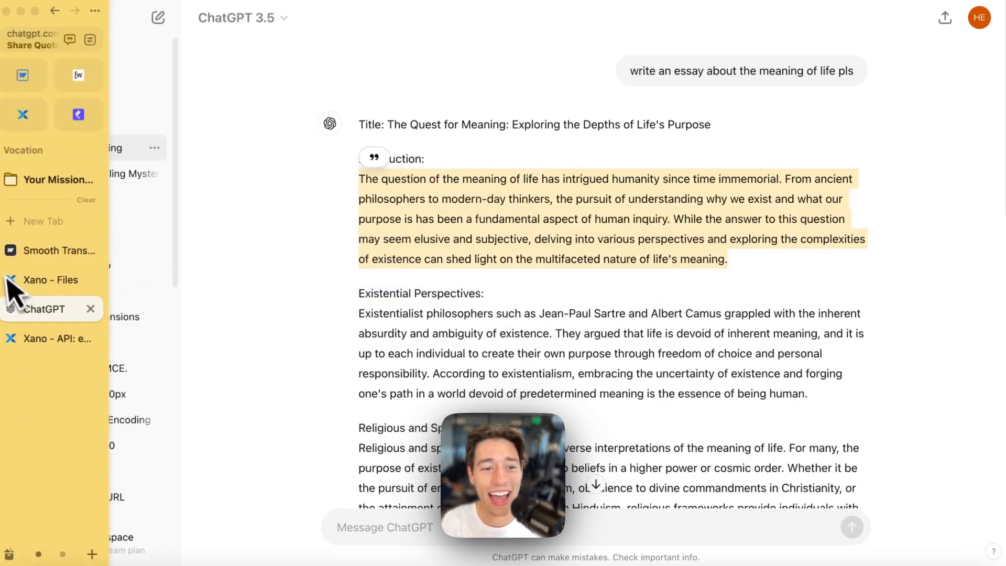
left_click(43, 339)
key("super+v")
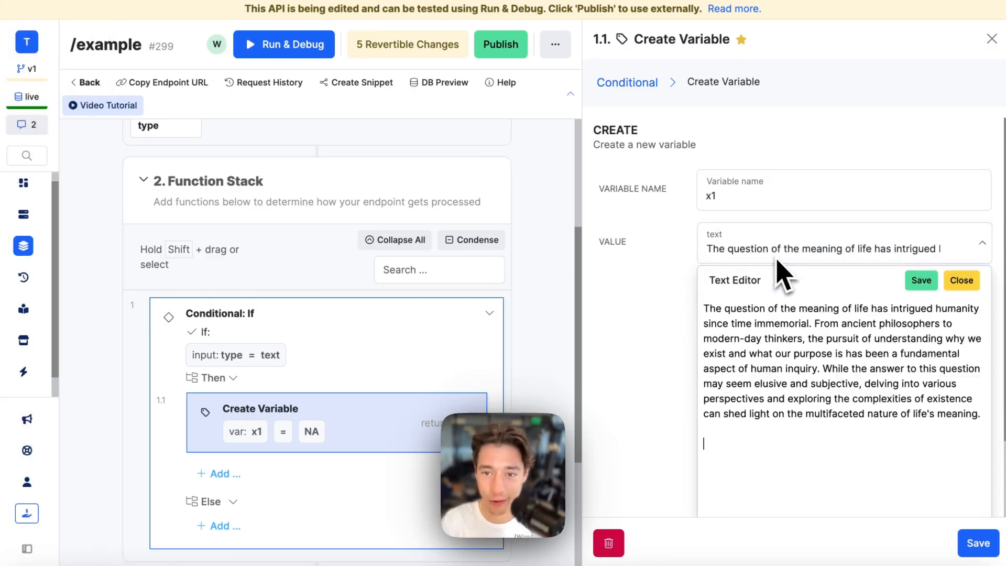
left_click(726, 283)
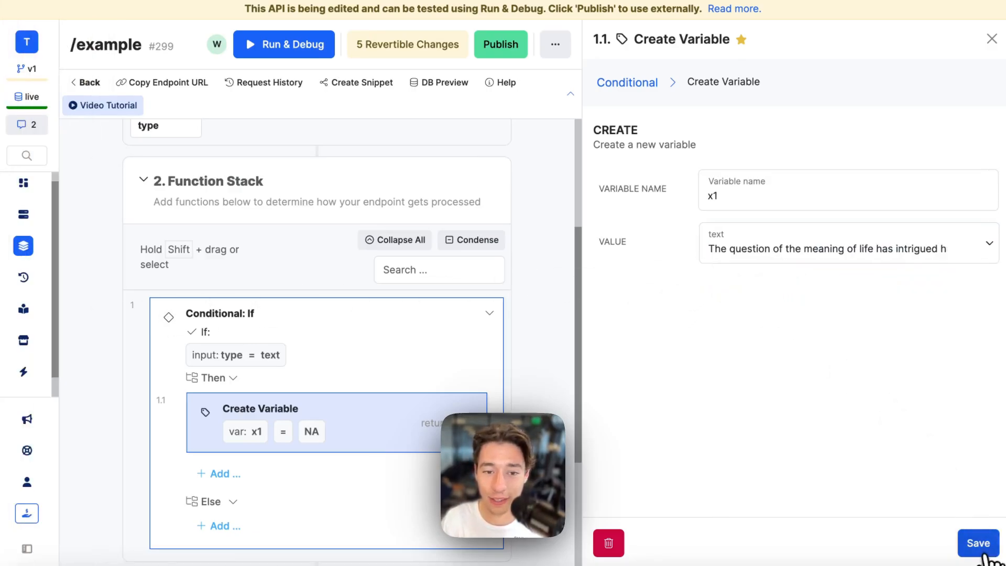
left_click(978, 543)
- Open the endpoint's Run & Debug panel
scroll(668, 398, "down", 3)
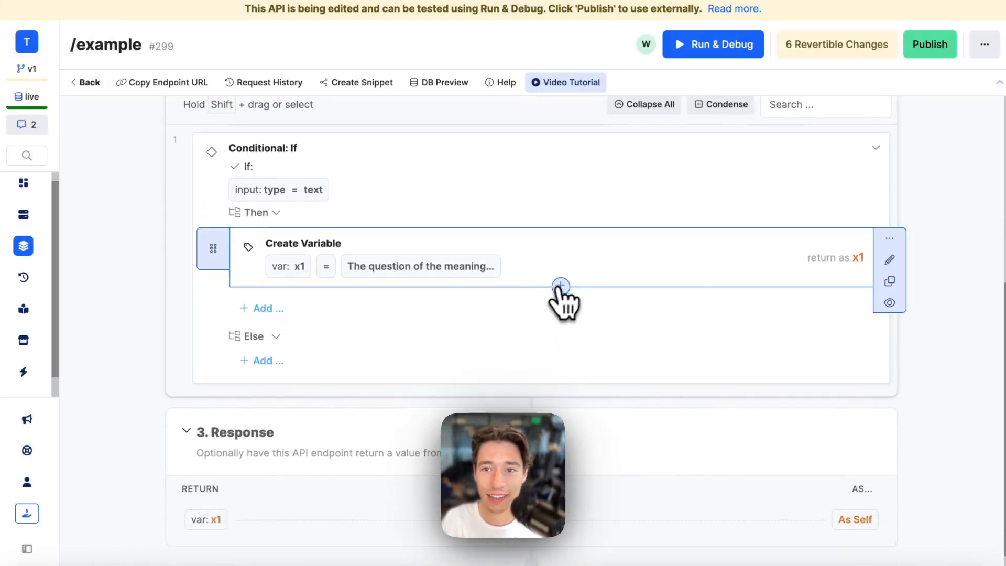
scroll(608, 273, "up", 3)
left_click(686, 51)
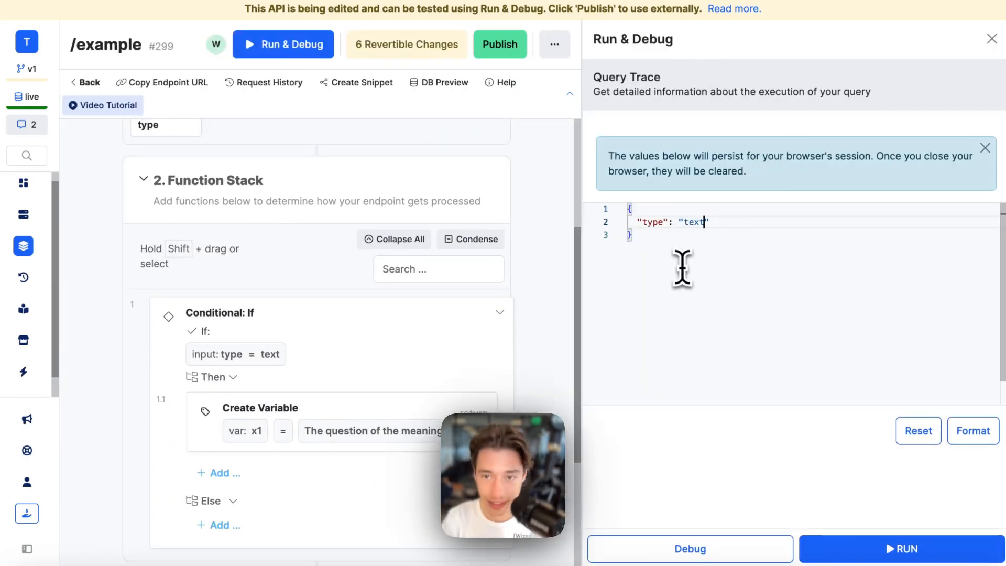
- Run the endpoint with type text, then rerun with type image, which fails with Missing var entry: x1
left_click(849, 549)
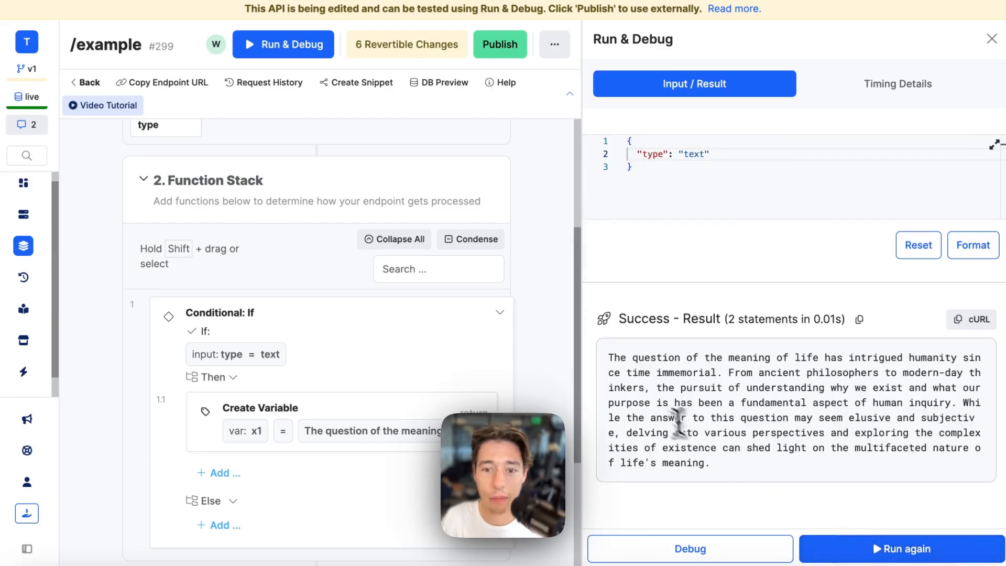
triple_click(663, 411)
double_click(696, 156)
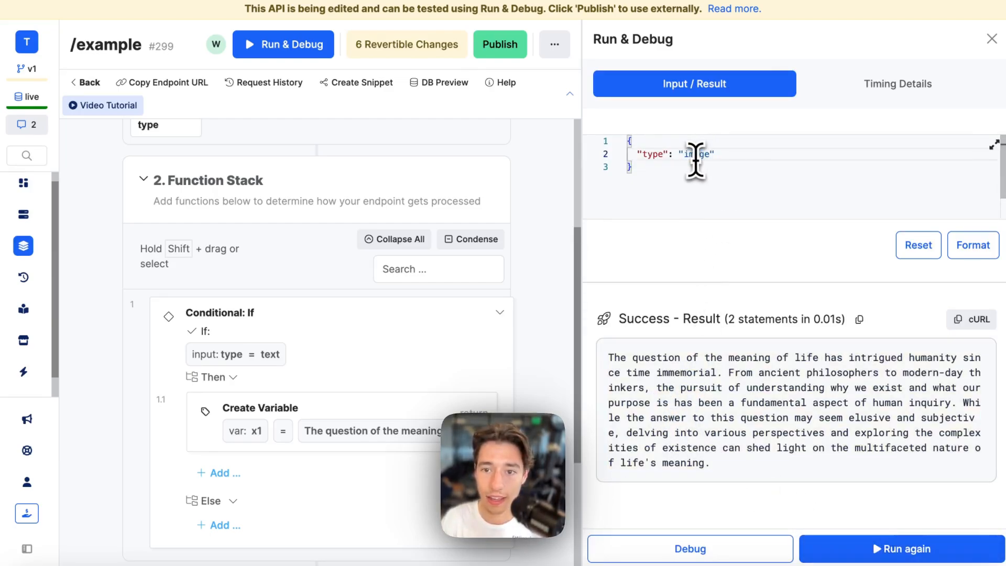
type("image")
left_click(834, 548)
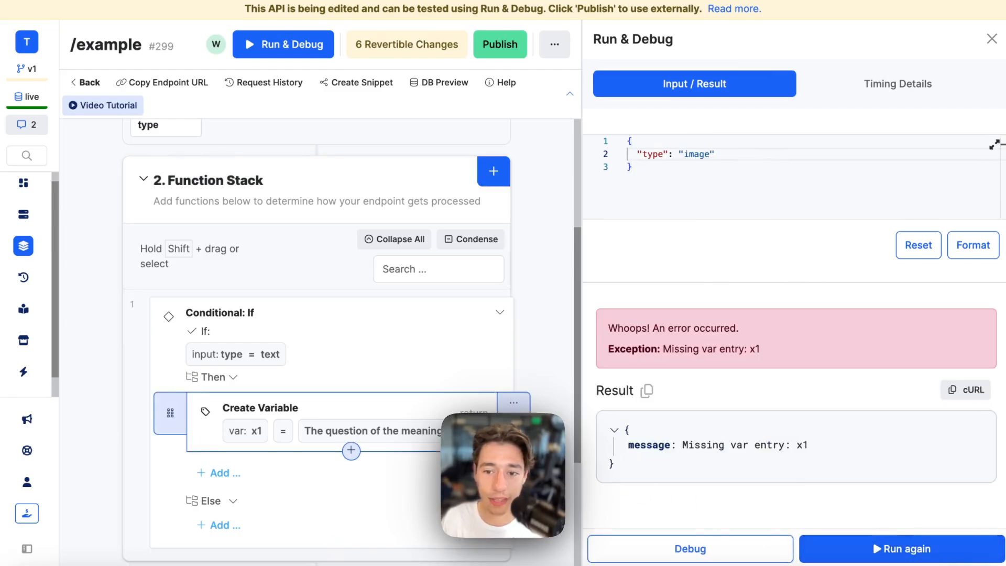
scroll(382, 461, "down", 3)
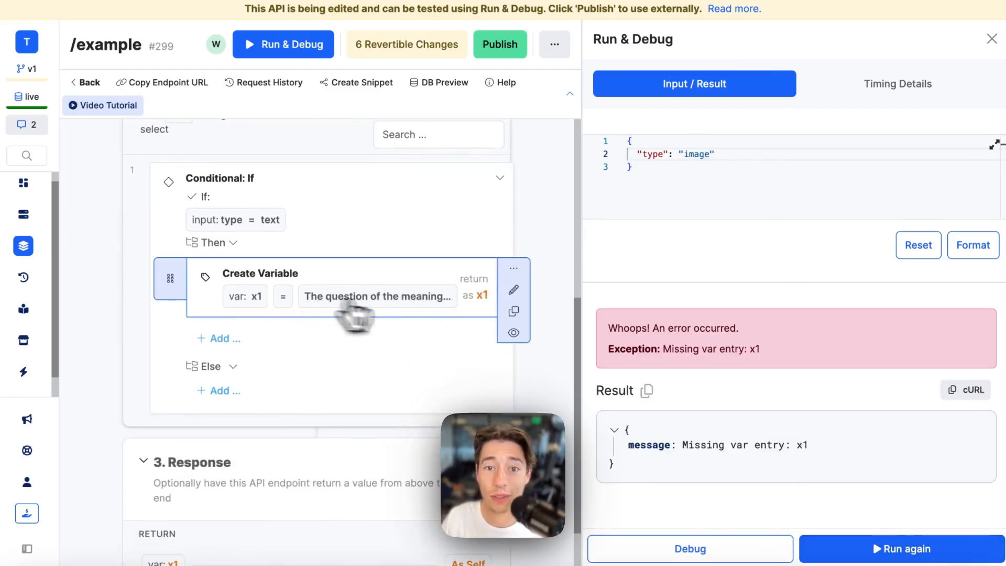
- Duplicate the x1 Create Variable step and drag the copy into the Else branch
left_click(515, 312)
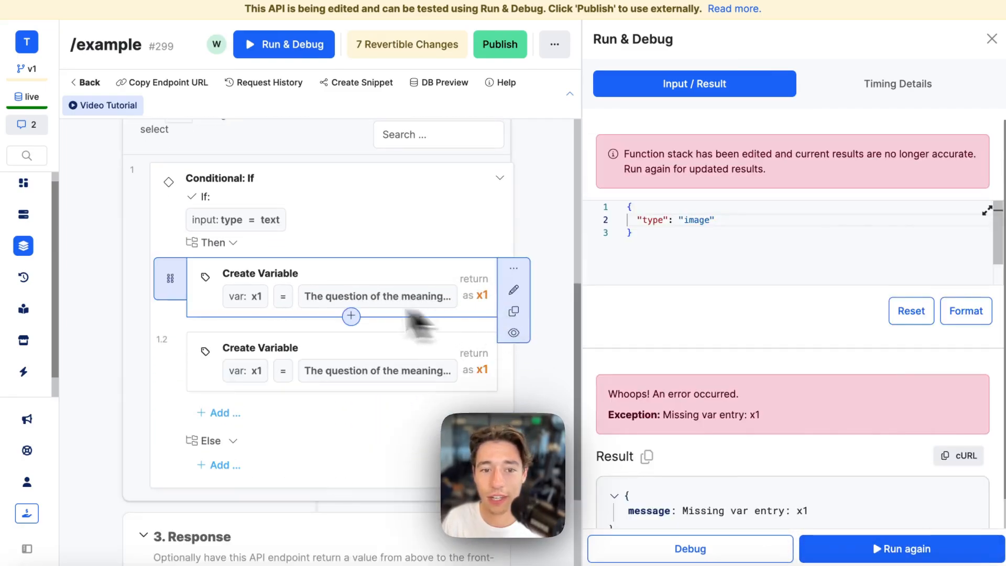
scroll(288, 325, "down", 3)
mouse_move(202, 247)
left_mouse_down()
mouse_move(241, 268)
mouse_move(240, 308)
left_mouse_up()
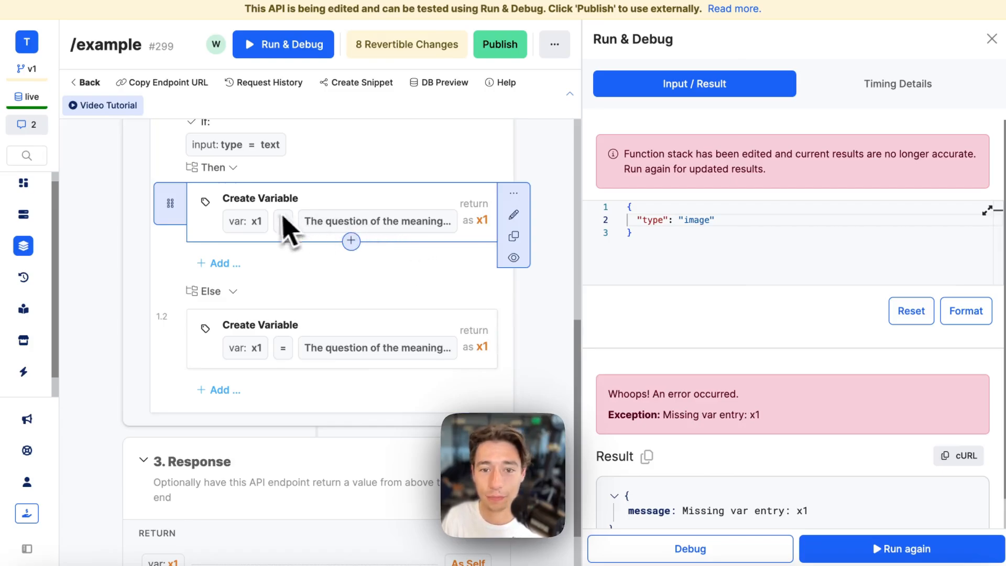
scroll(367, 341, "down", 2)
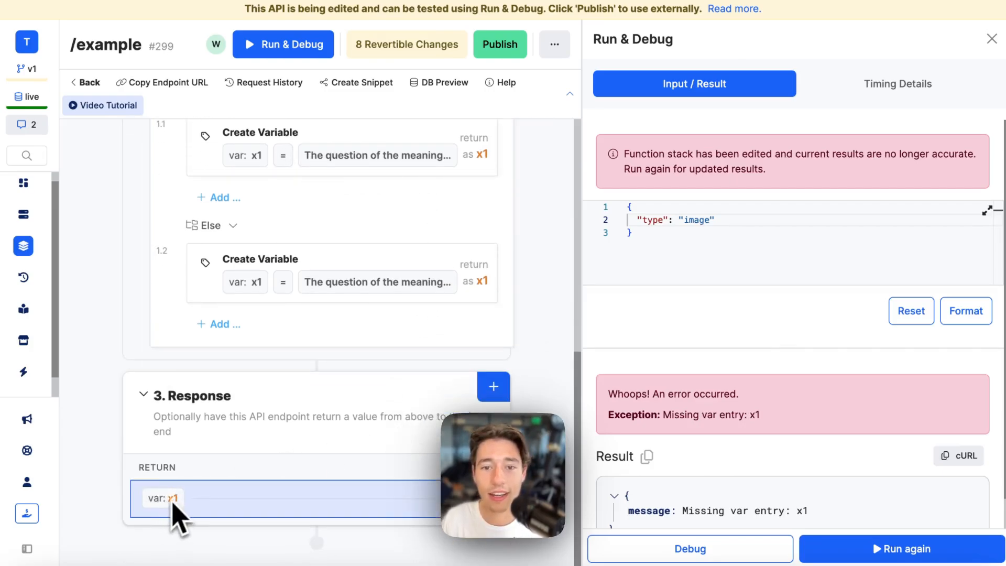
scroll(294, 409, "up", 4)
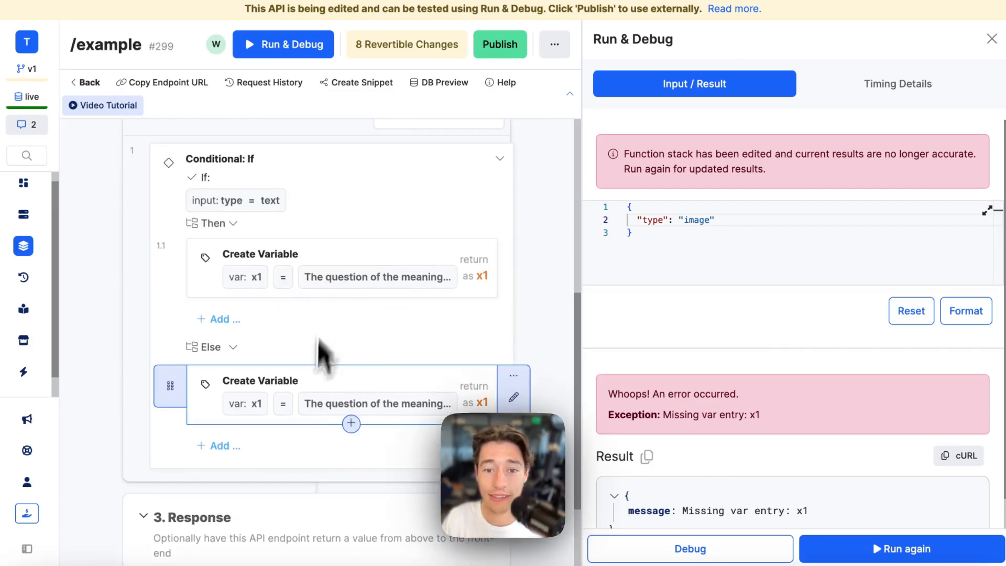
scroll(409, 372, "down", 4)
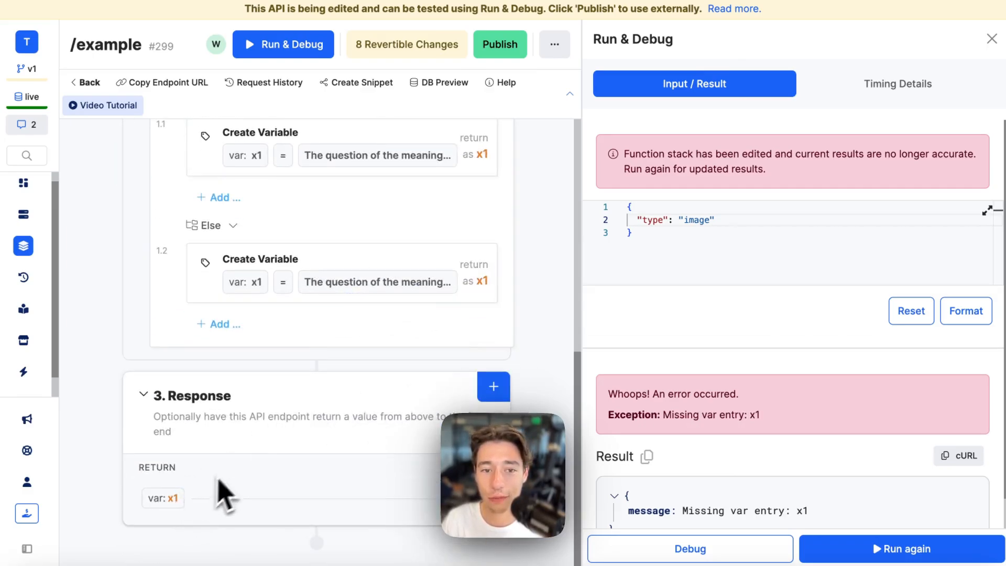
scroll(272, 409, "up", 3)
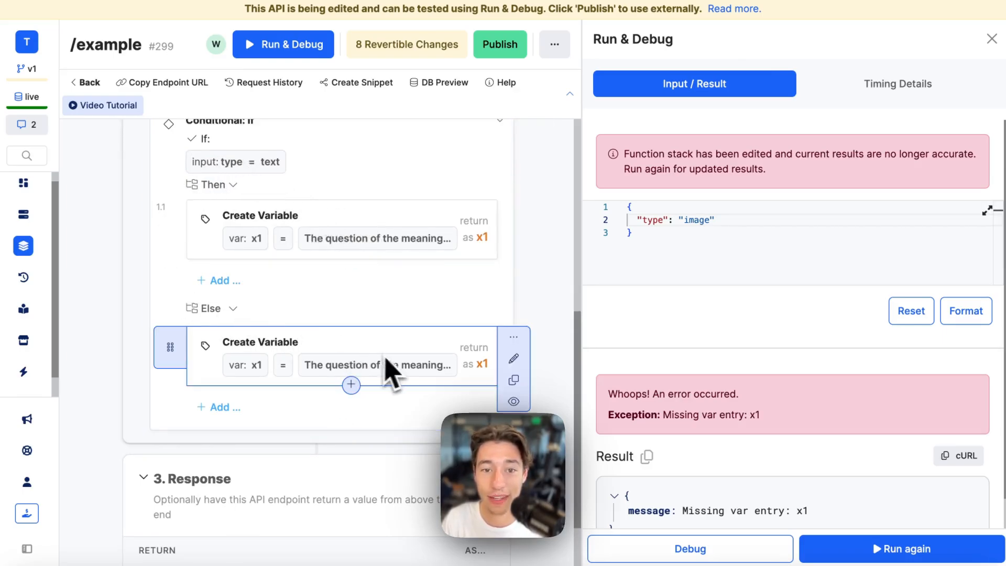
- Copy the Default_Horse_running_0.jpg link from Xano Files and return to the /example endpoint
mouse_move(68, 427)
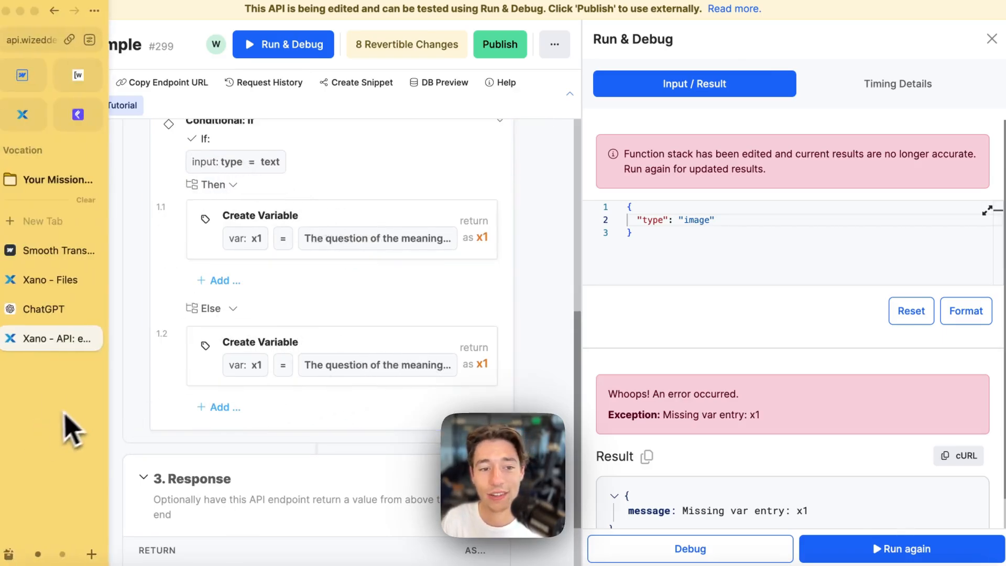
left_click(55, 309)
left_click(50, 286)
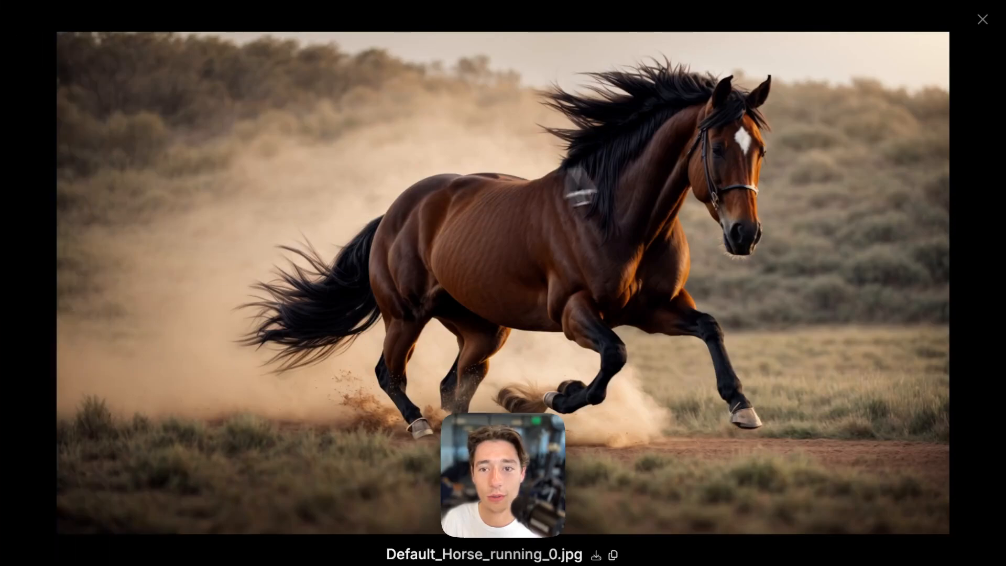
left_click(614, 556)
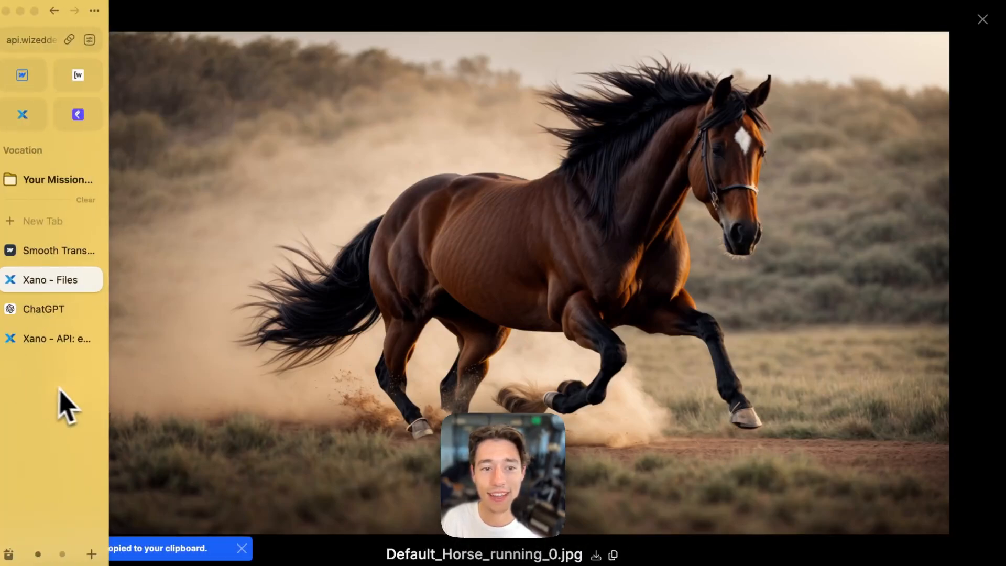
left_click(50, 315)
left_click(47, 339)
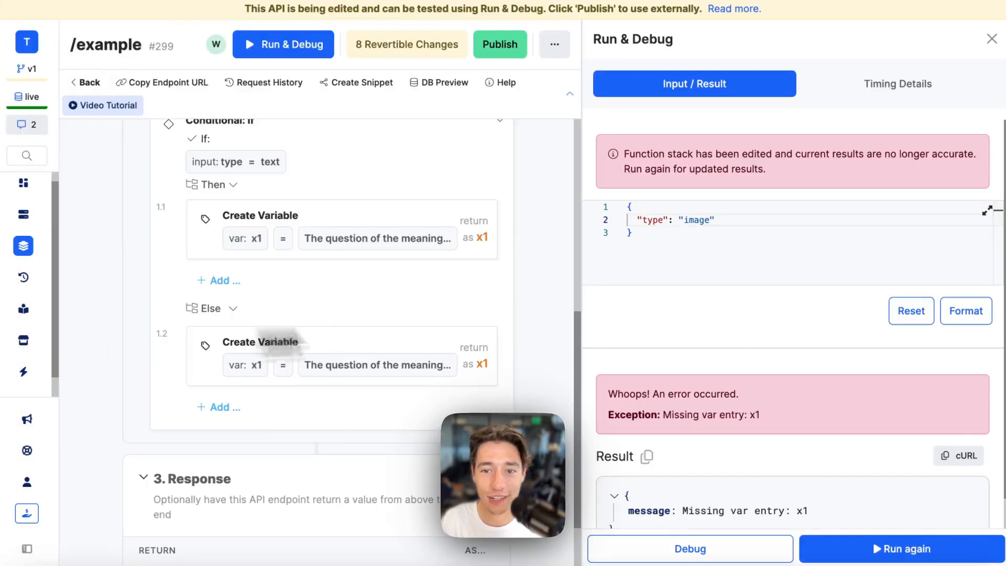
- Replace the Else branch x1 value with the horse image URL and save it
left_click(225, 352)
left_click(315, 204)
triple_click(304, 241)
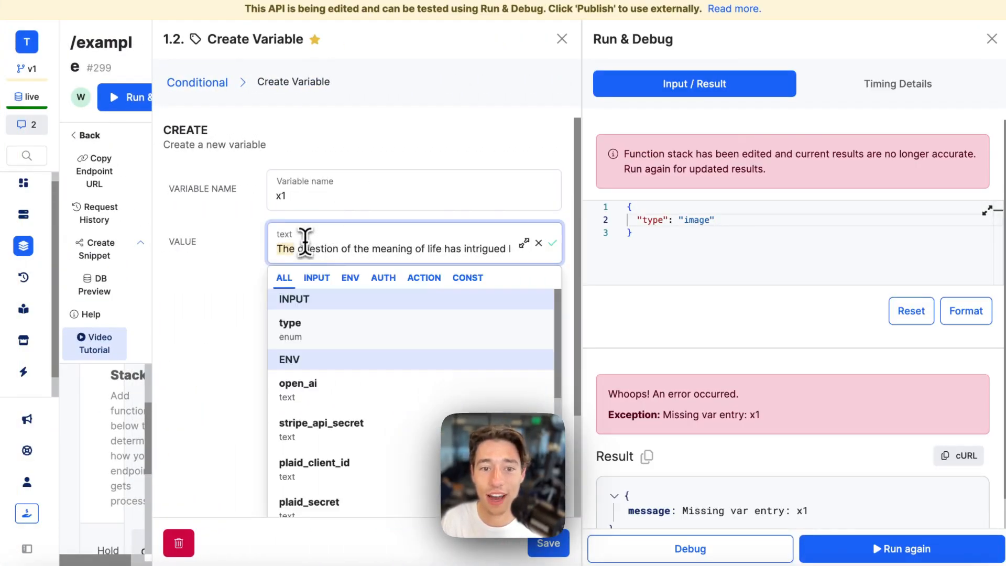
key("BackSpace")
key("super+v")
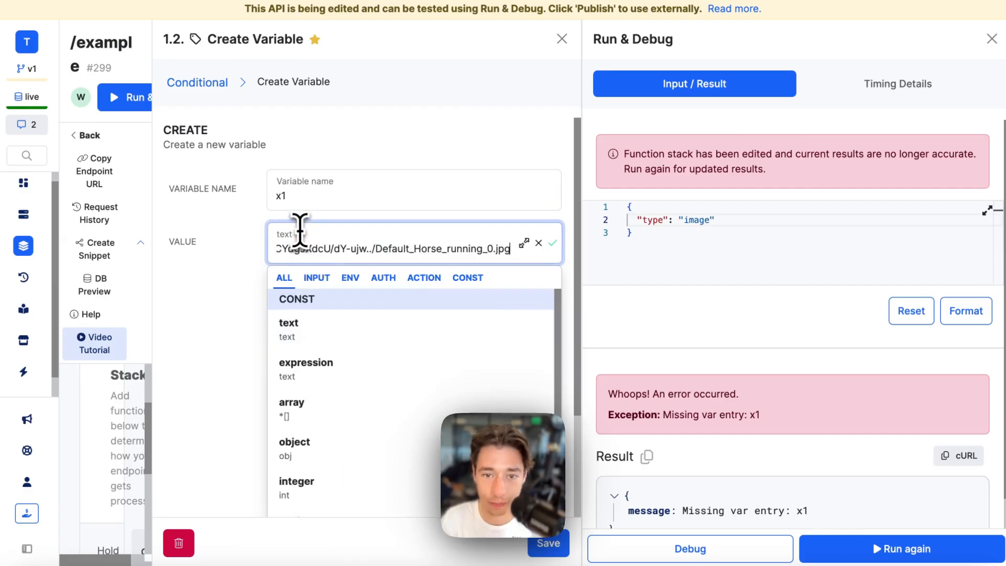
left_click(247, 300)
left_click(551, 543)
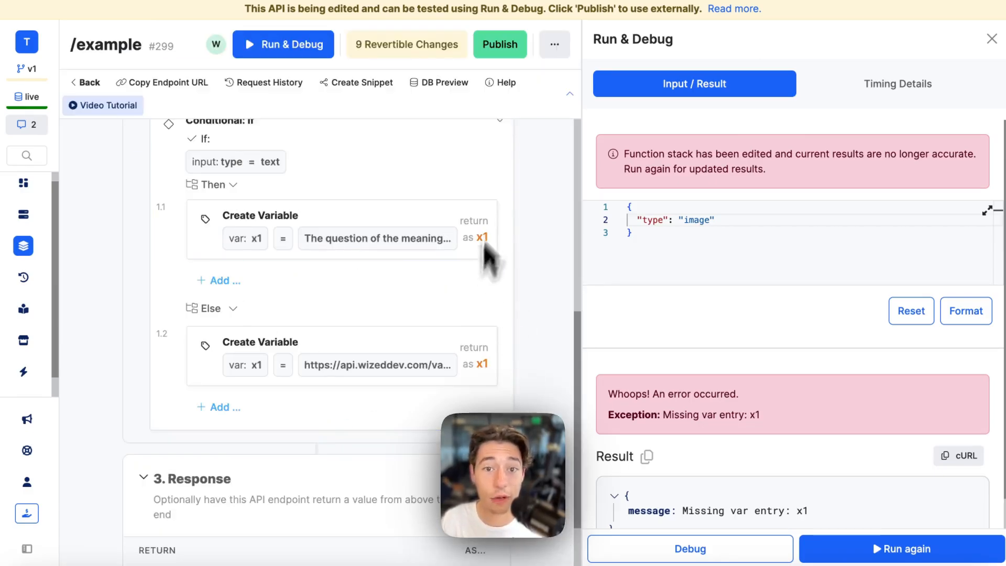
scroll(471, 188, "up", 1)
scroll(367, 210, "up", 3)
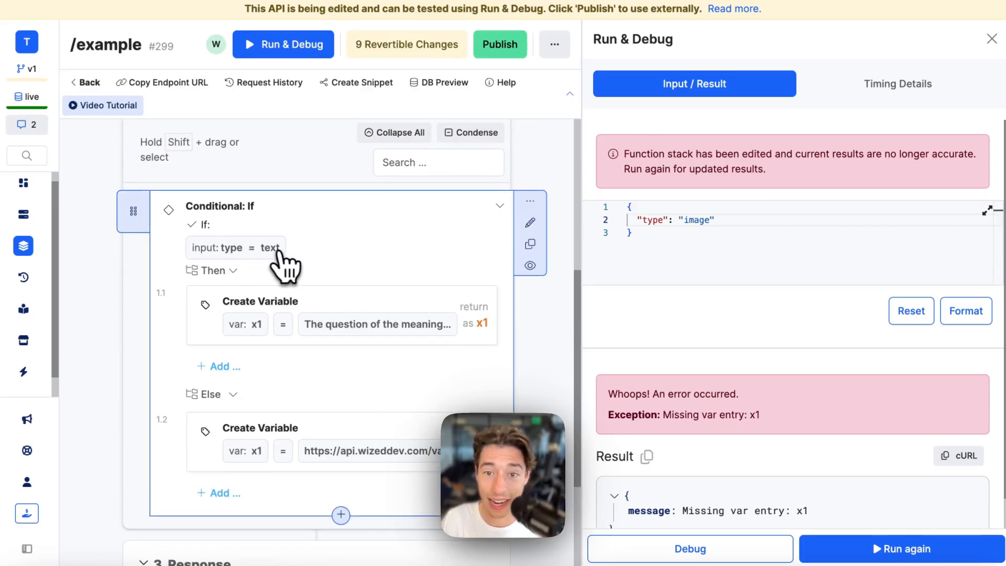
- Check the Then branch x1 still holds the paragraph, then reopen and save the Else variable
left_click(283, 312)
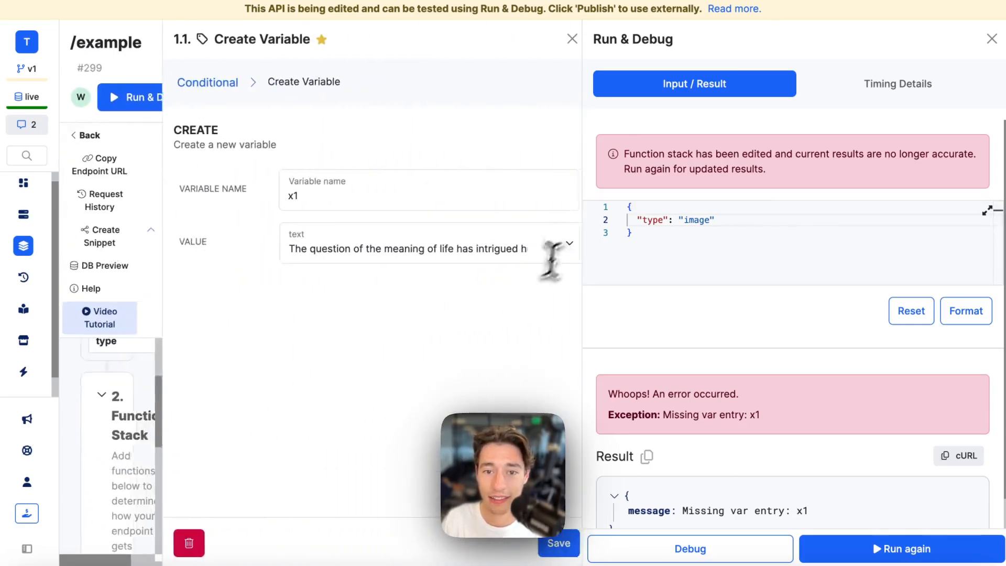
left_click(386, 246)
left_click(562, 38)
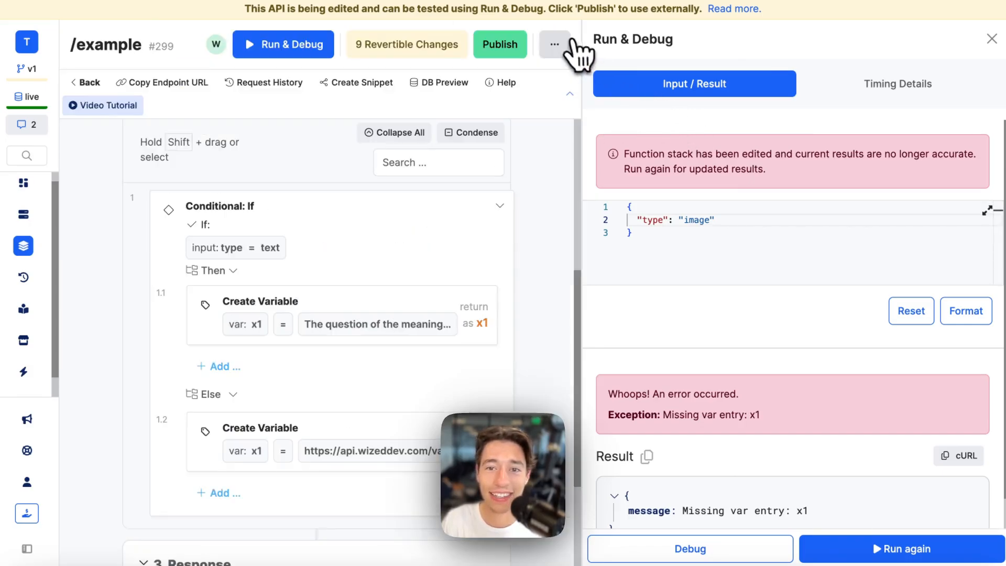
scroll(288, 288, "down", 3)
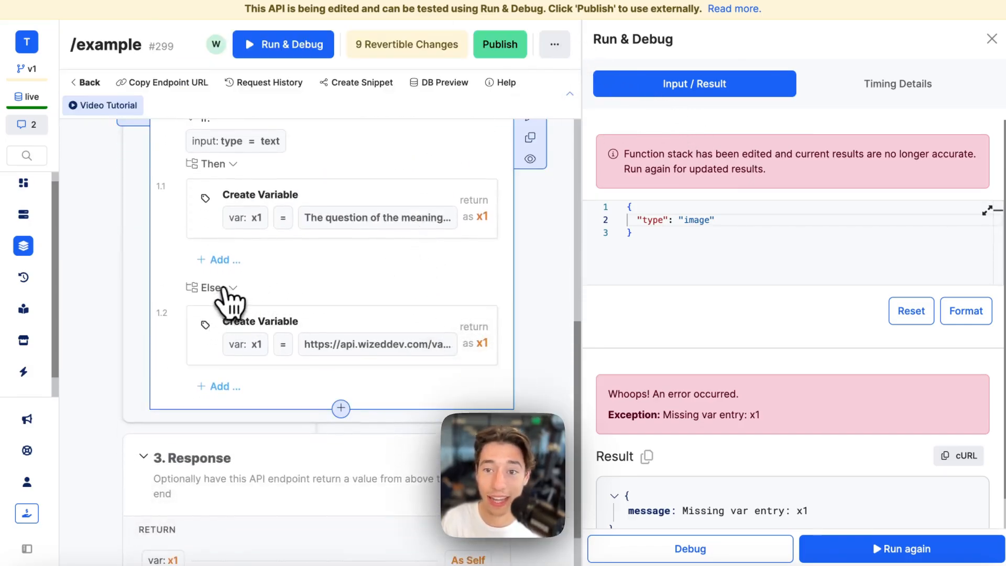
left_click(249, 321)
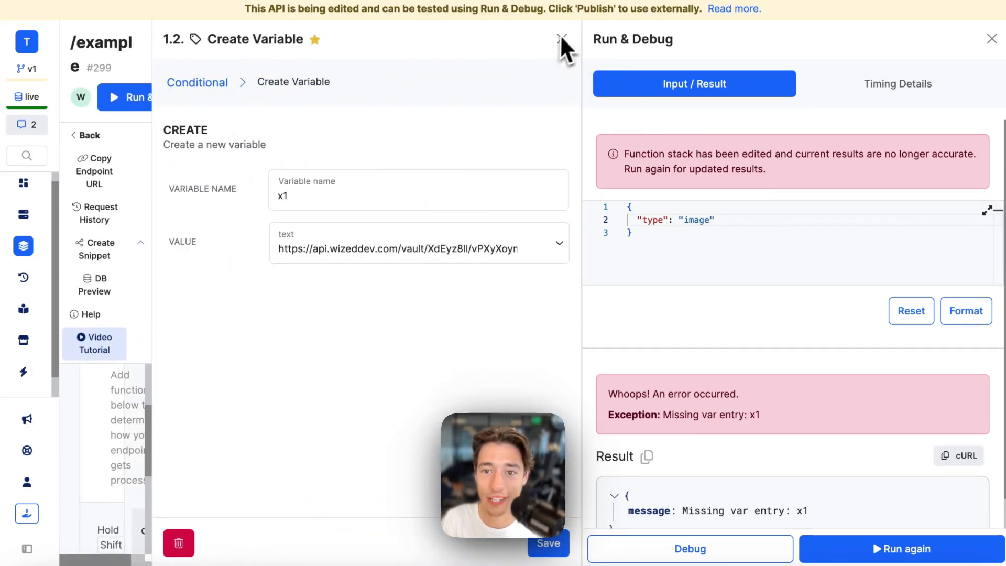
left_click(548, 543)
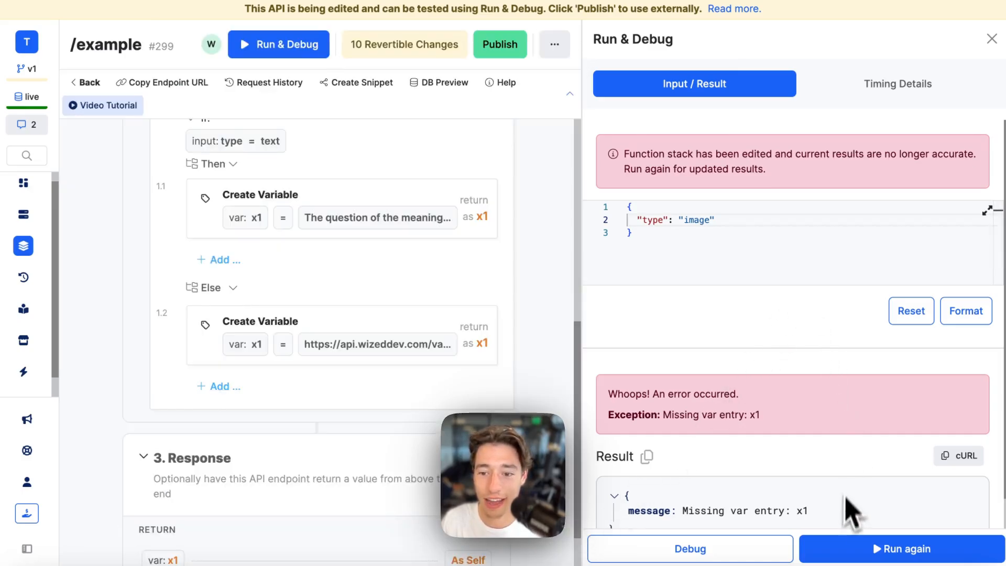
- Test the endpoint with type image, then text, then image again to confirm both results
left_click(836, 548)
triple_click(688, 371)
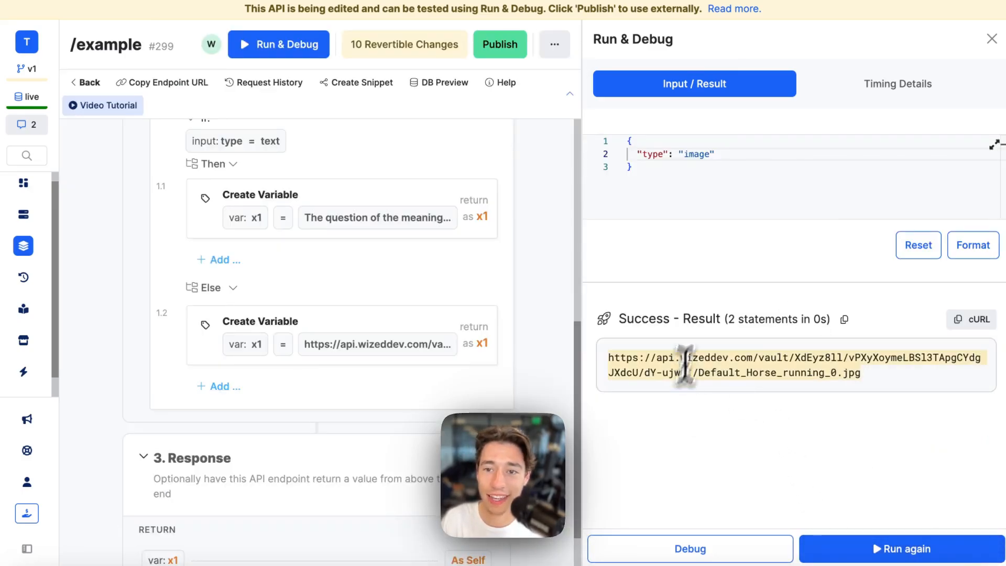
double_click(701, 153)
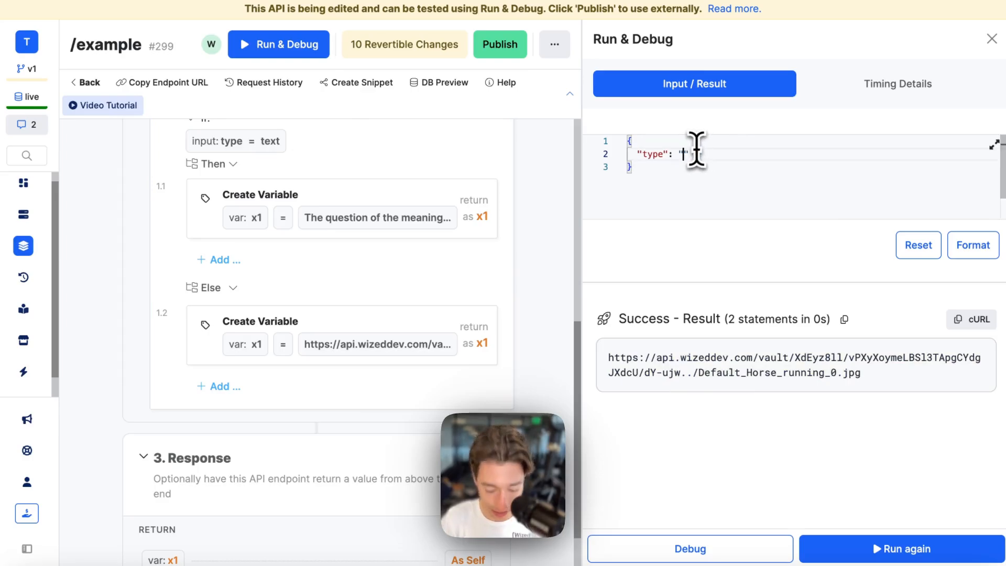
left_click(840, 549)
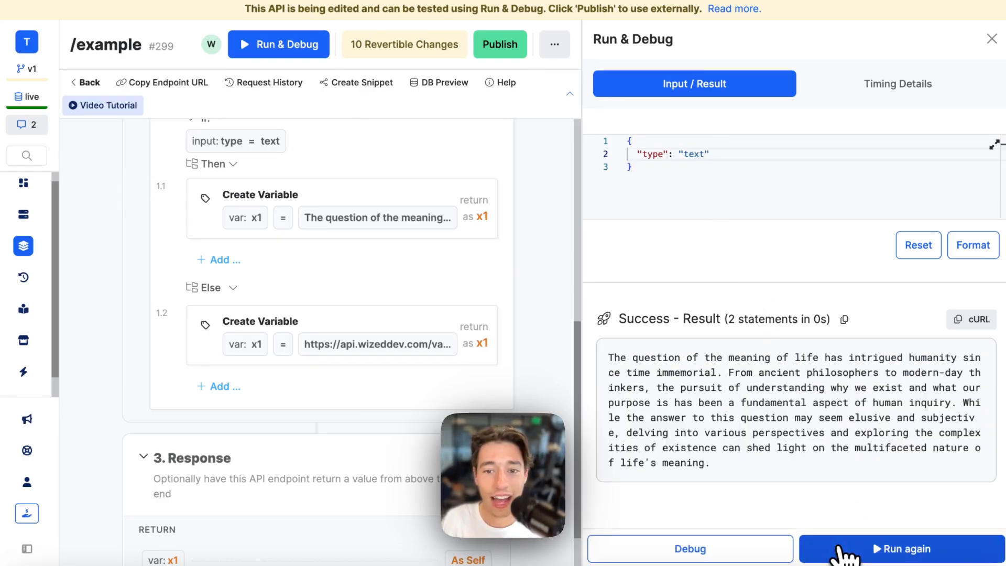
left_click(697, 153)
key("BackSpace")
type("imag")
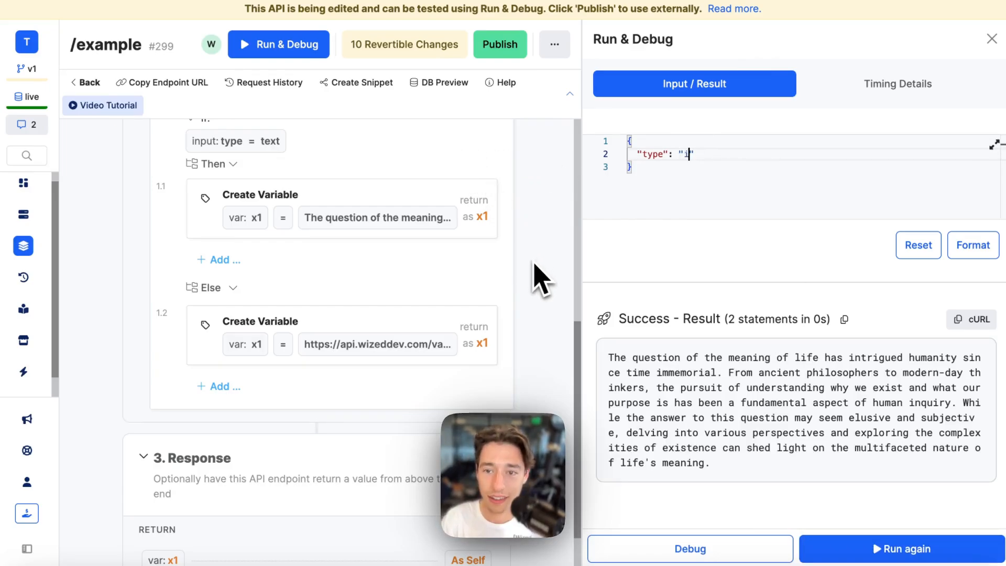
left_click(833, 547)
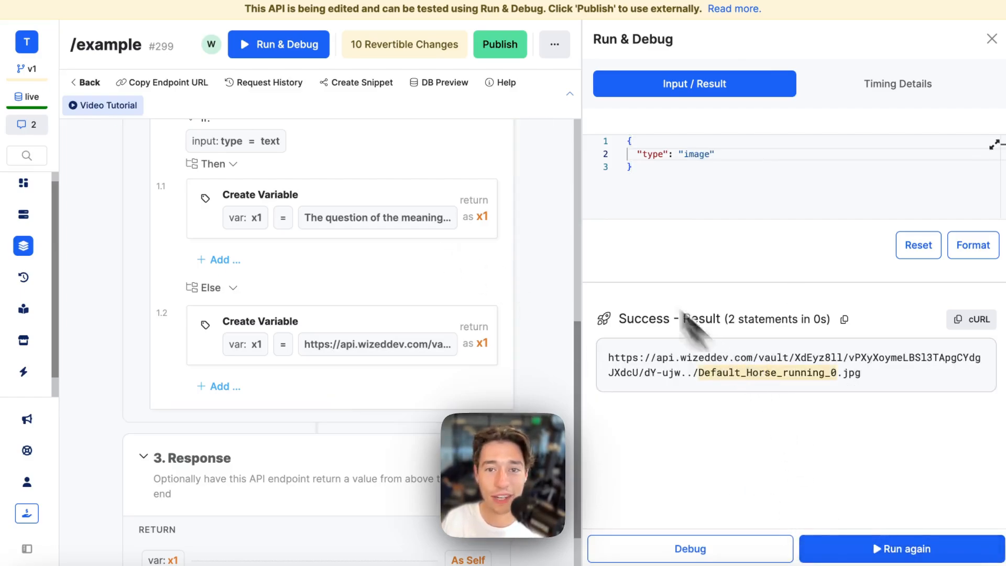
- Publish the endpoint draft and close the Run & Debug panel
left_click(517, 46)
left_click(962, 543)
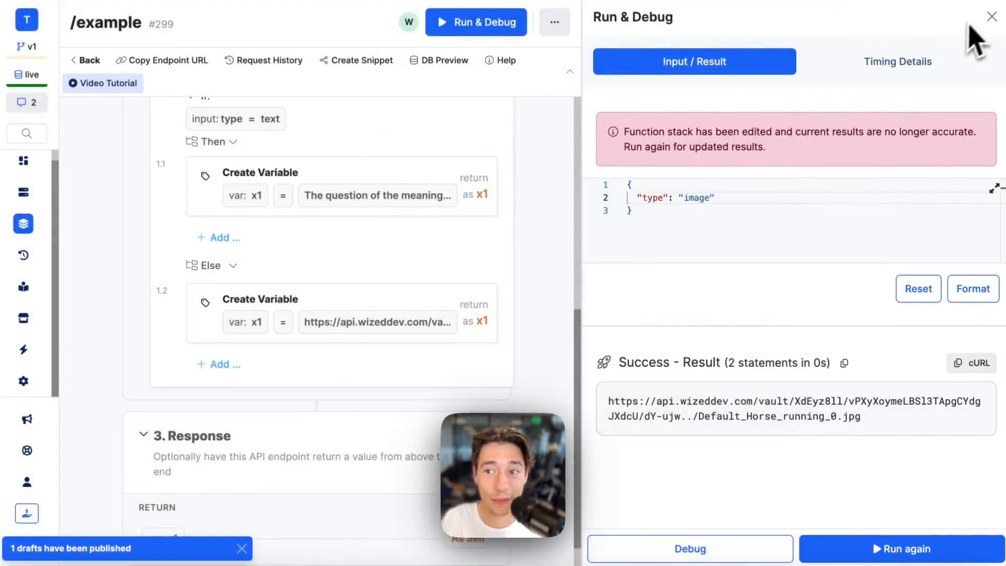
left_click(992, 16)
scroll(630, 210, "up", 8)
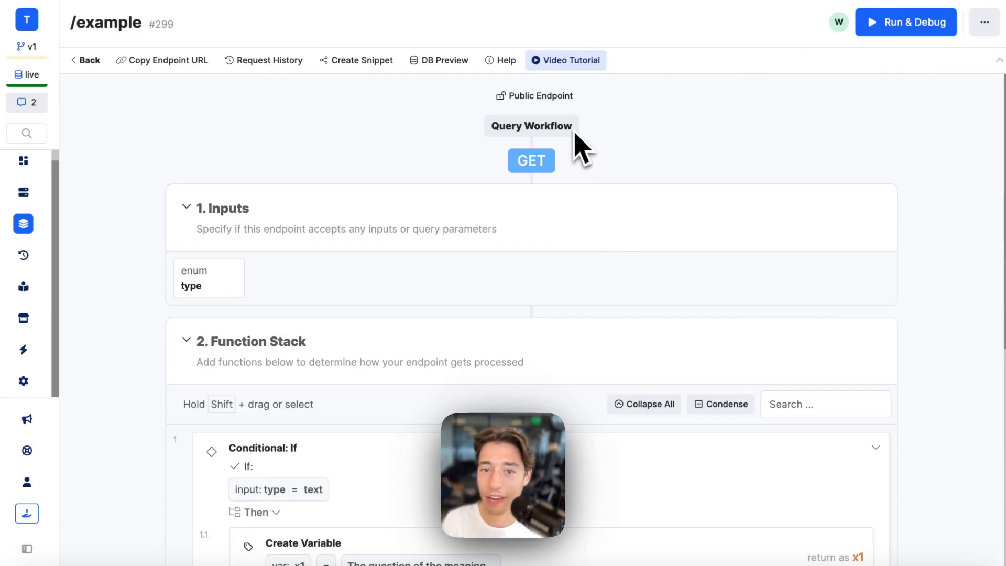
scroll(524, 325, "down", 5)
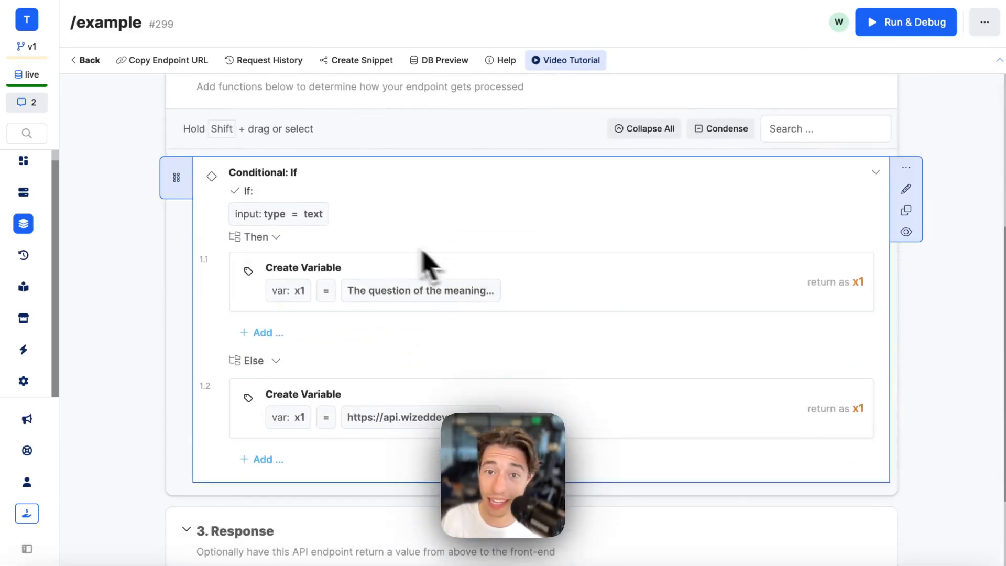
scroll(540, 246, "up", 5)
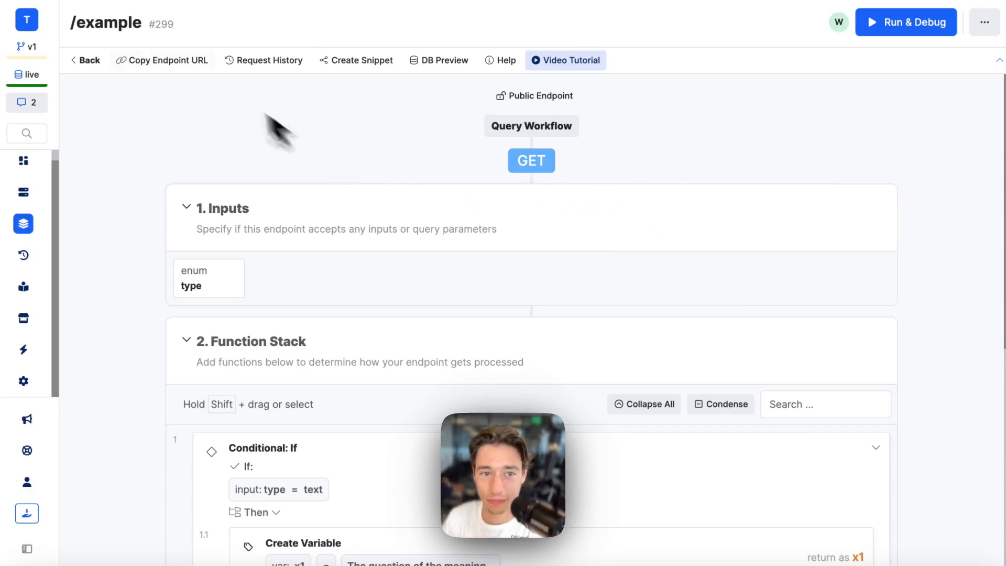
- Go back to the animations API group and copy its base URL
left_click(88, 60)
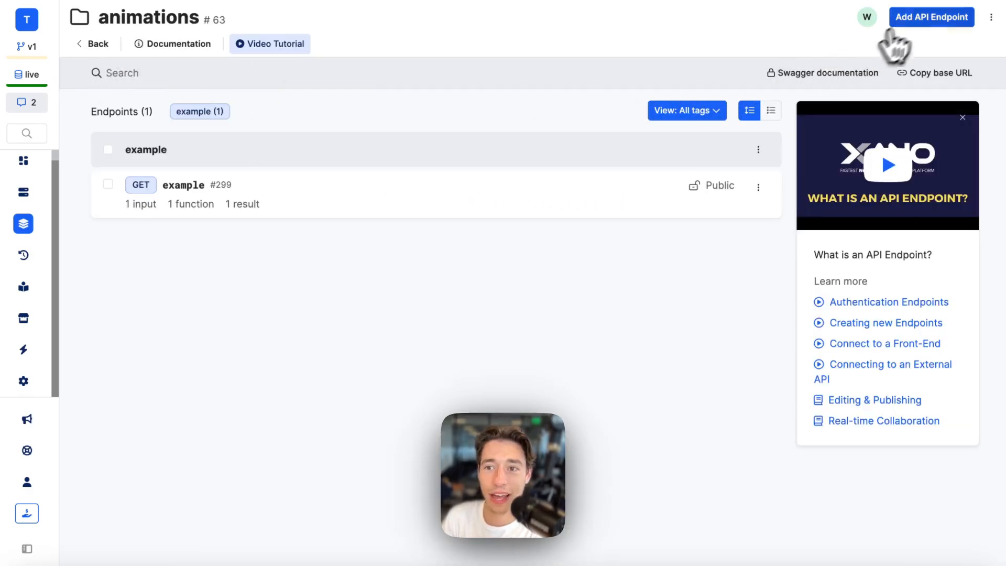
left_click(962, 74)
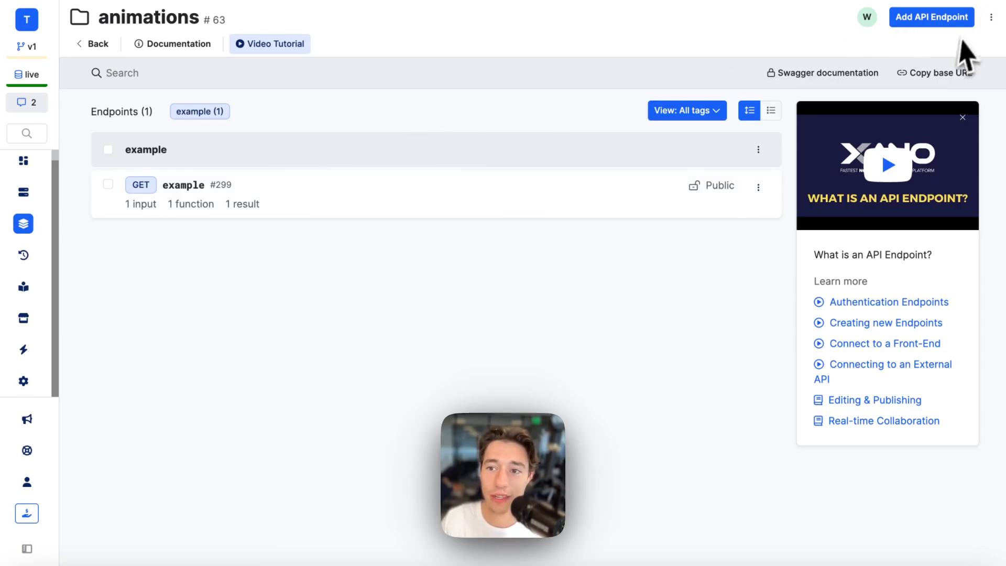
left_click(941, 75)
- Create a REST app named Xano (Animations) in Wized and start its Base URL function with return
left_click(81, 84)
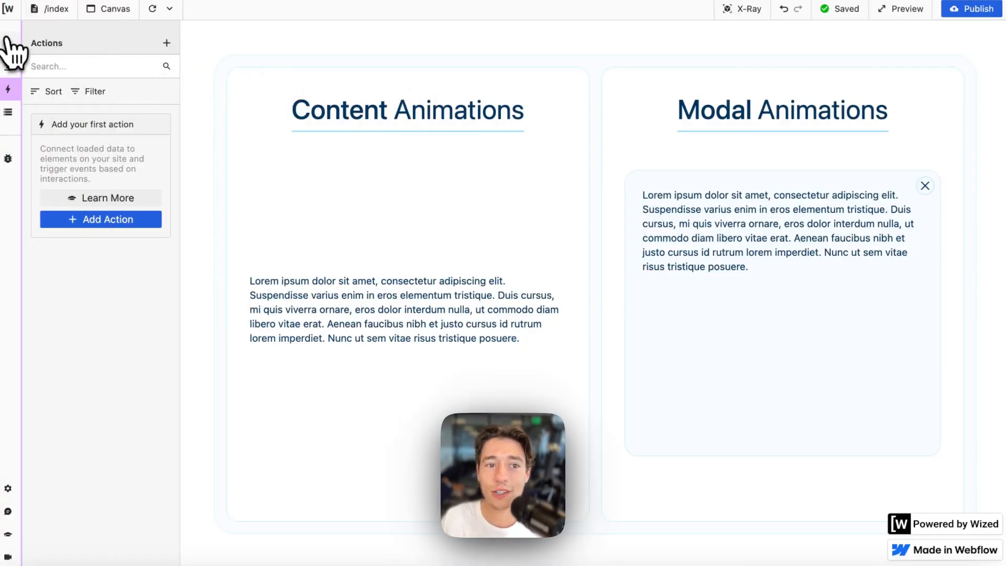
left_click(8, 43)
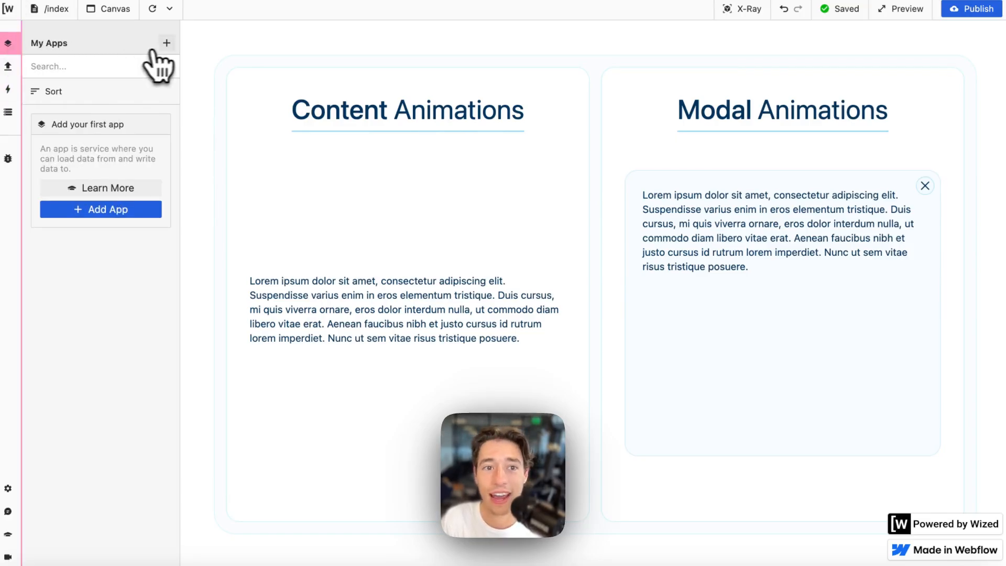
left_click(167, 44)
left_click(240, 89)
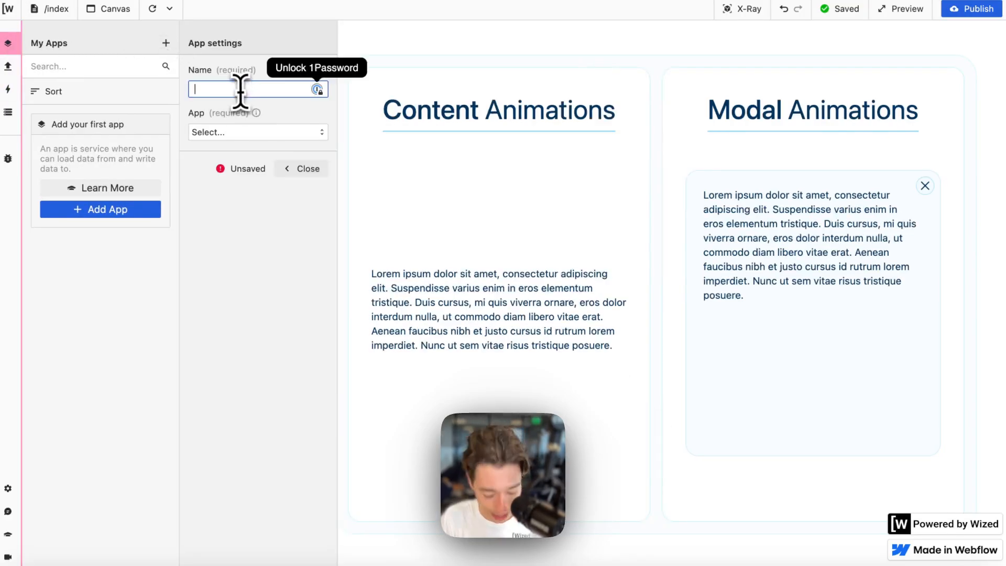
type("Xano (Animations")
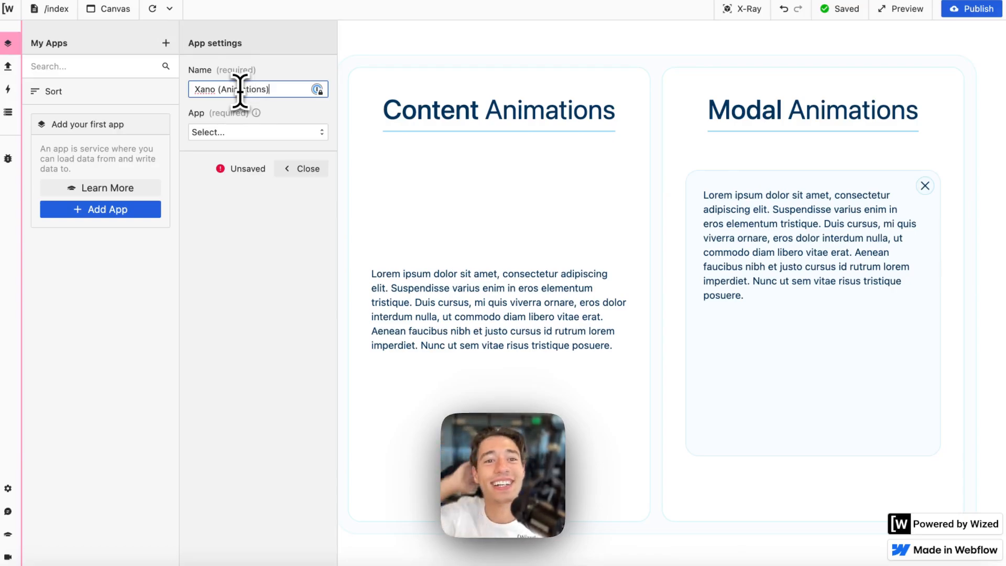
left_click(317, 132)
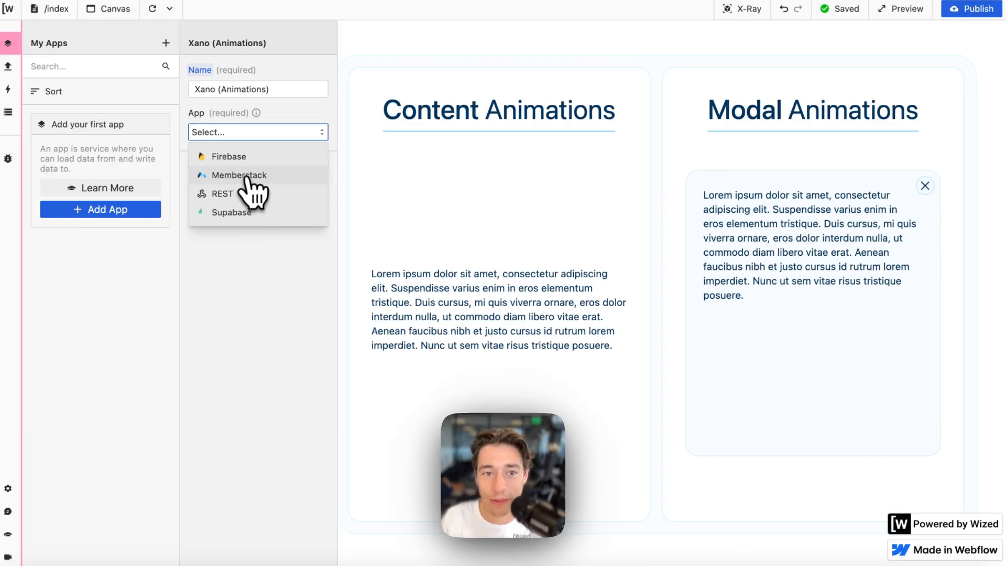
left_click(227, 199)
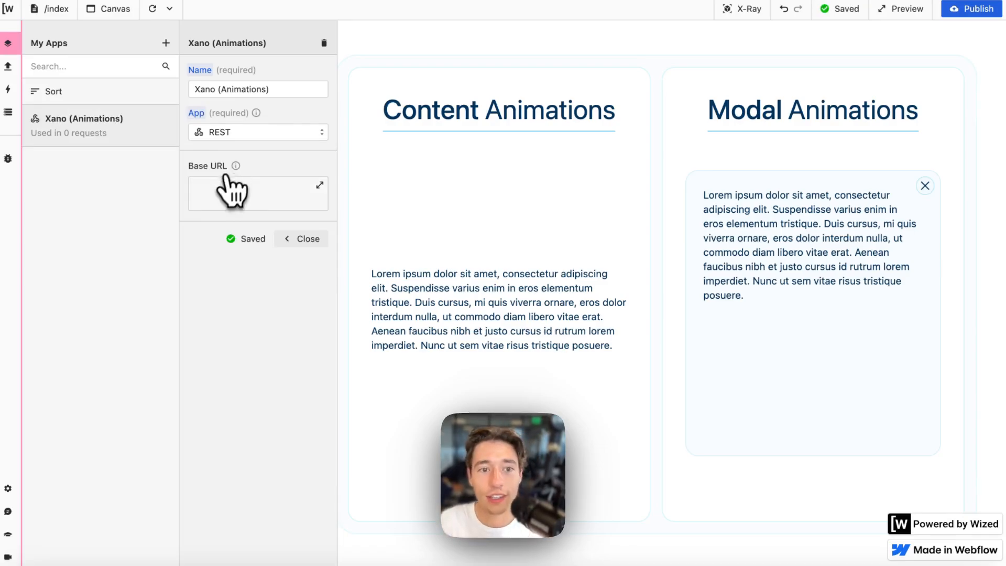
left_click(226, 195)
type("r")
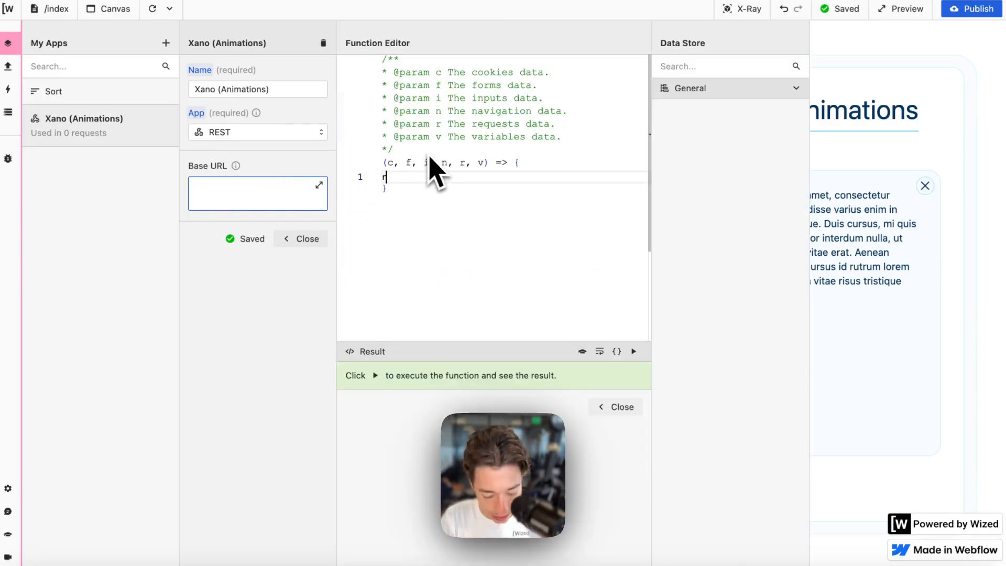
type("eturn \"https://api.wizeddev.com/api:I904GJsE")
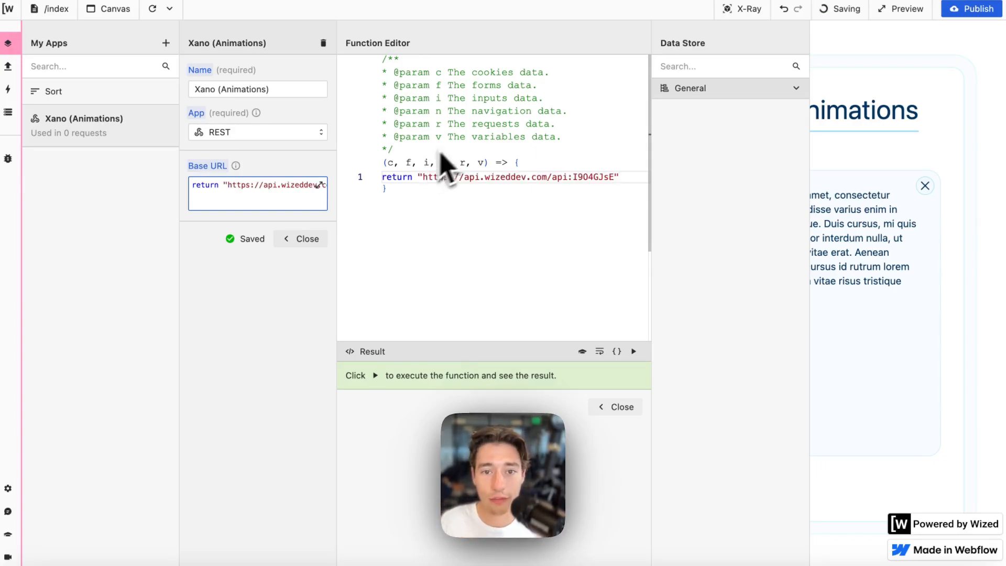
- Run the Base URL function to confirm it returns the animations base URL, then close the editor and settings
left_click_drag(418, 177, 619, 177)
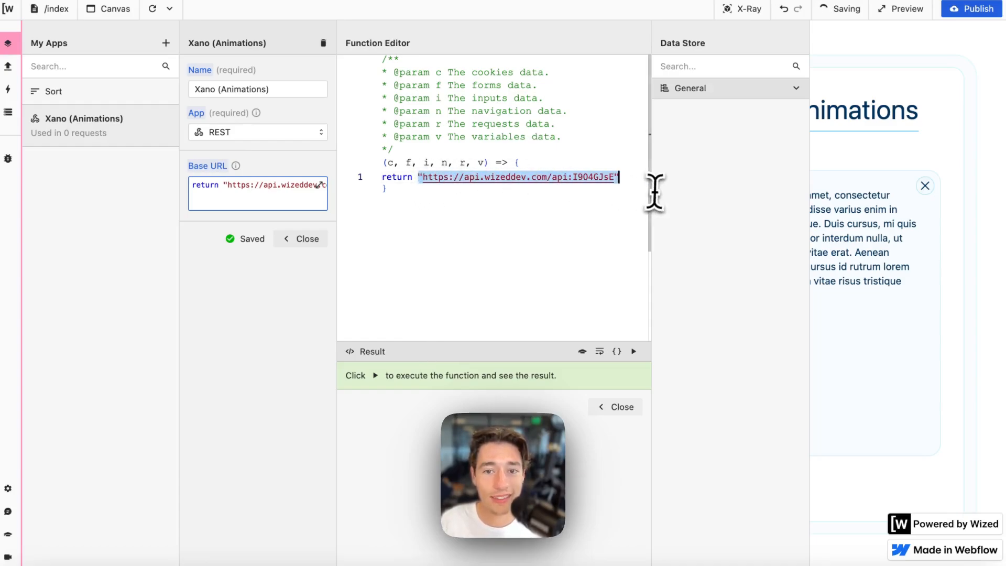
left_click(633, 351)
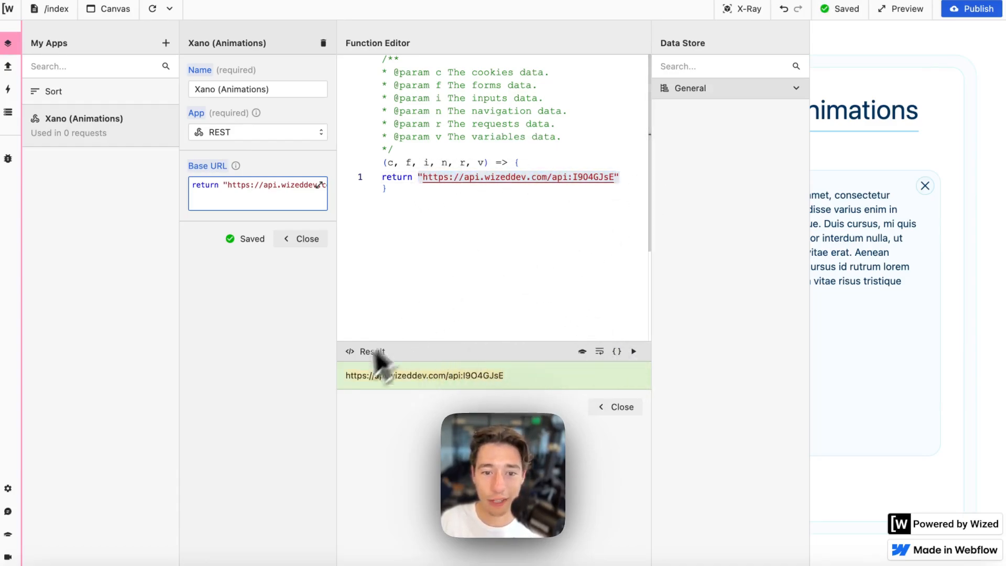
left_click(408, 177)
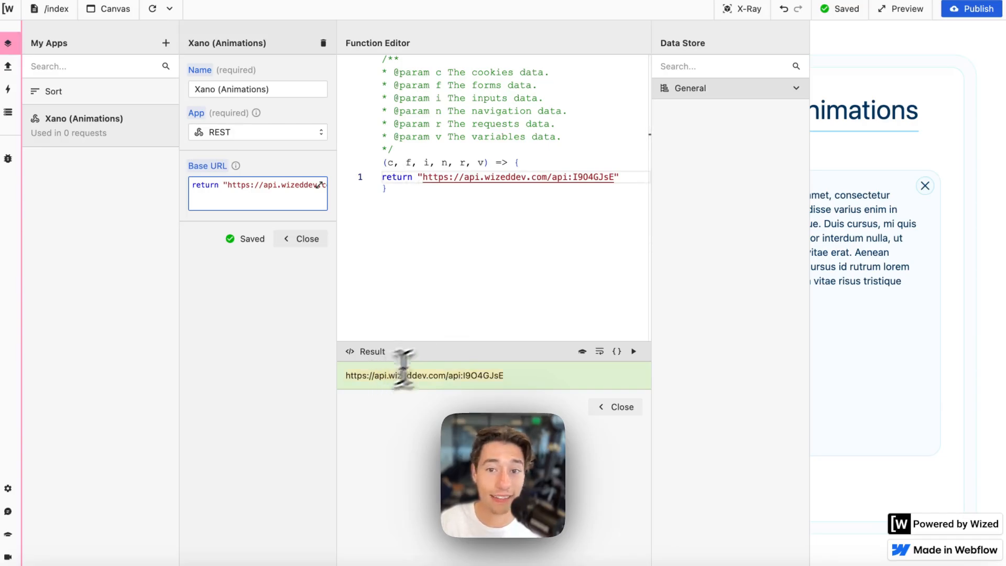
left_click(618, 407)
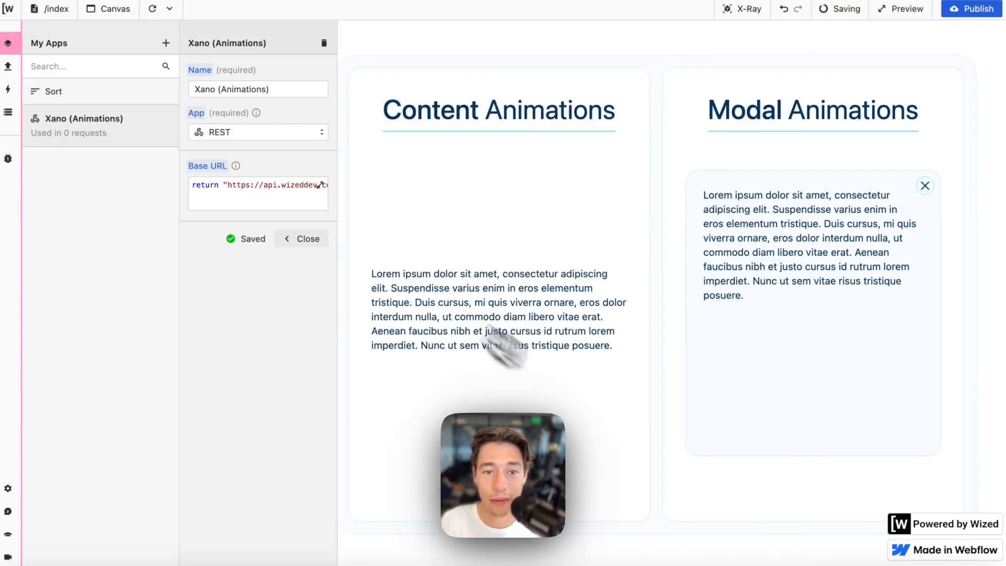
left_click(321, 239)
left_click(169, 9)
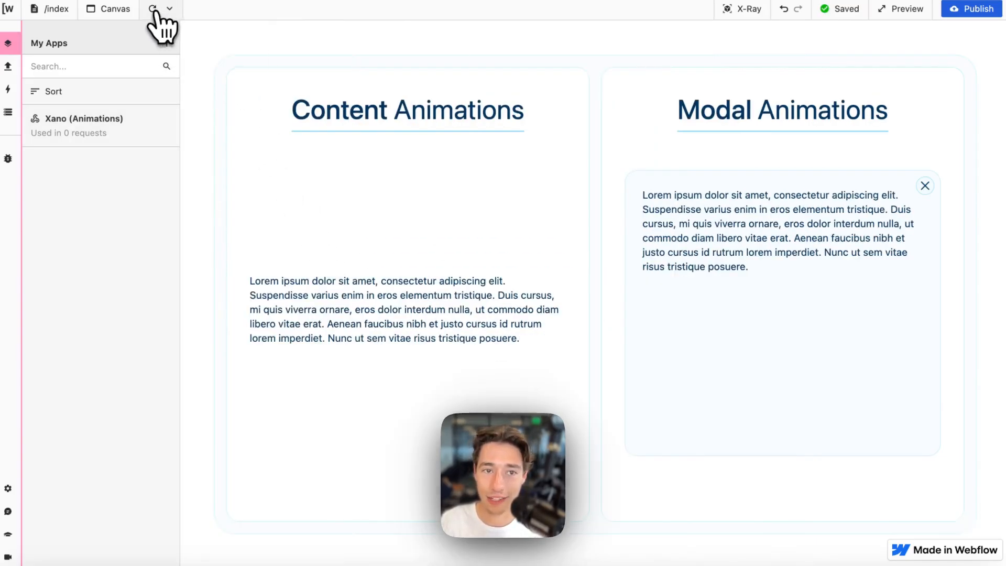
- Create a Wized request named Example using the Xano (Animations) app and open its URL endpoint editor
left_click(53, 339)
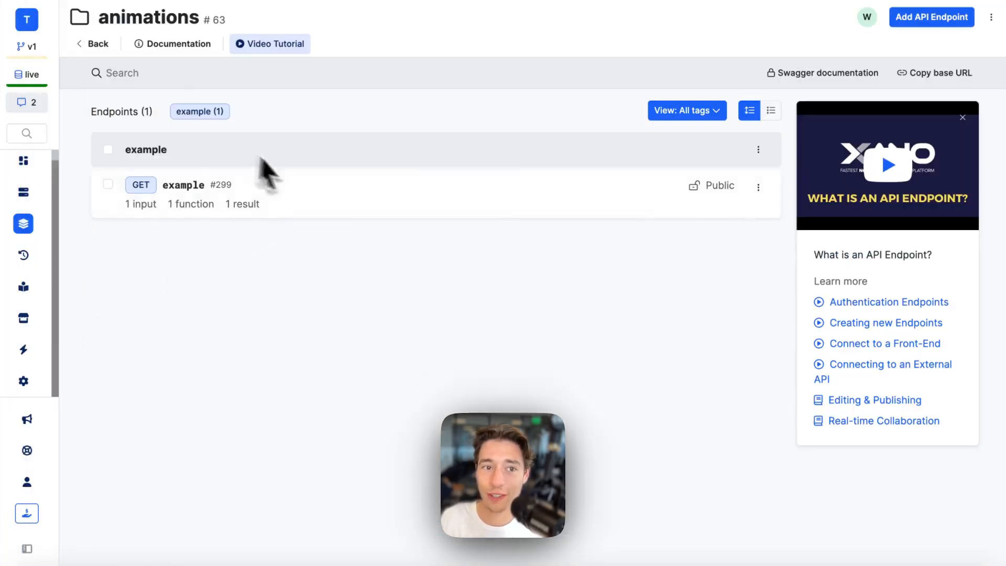
mouse_move(63, 104)
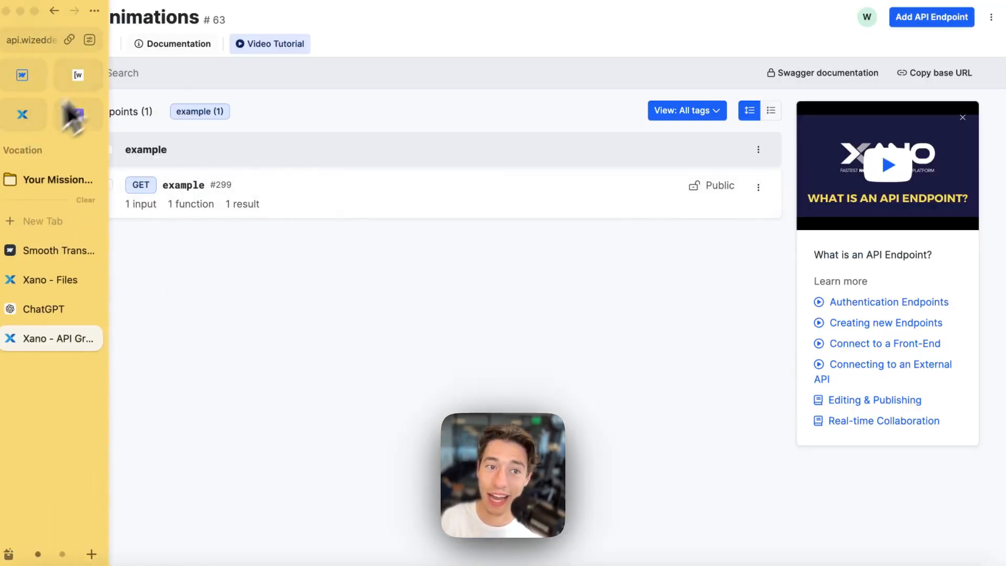
left_click(89, 74)
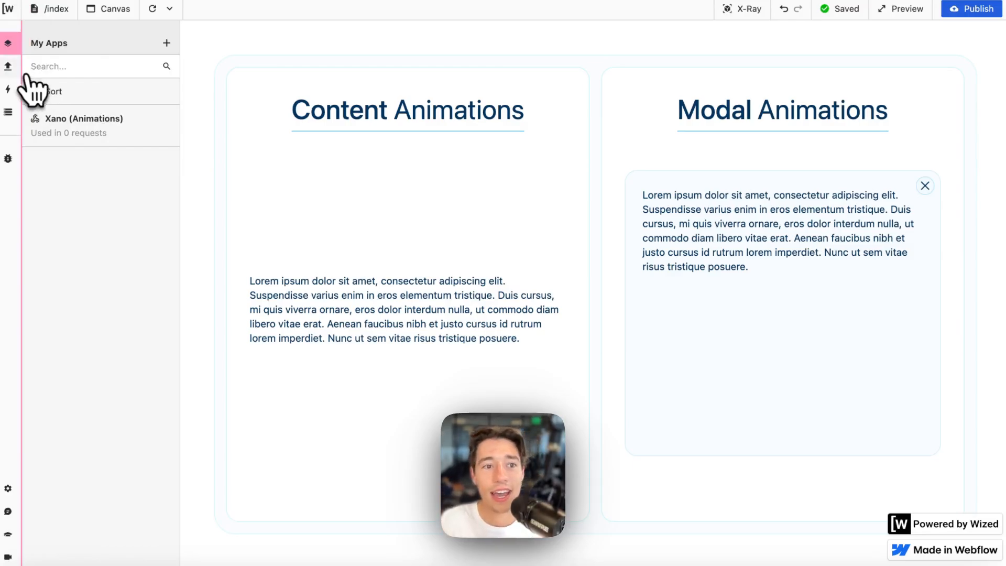
left_click(9, 66)
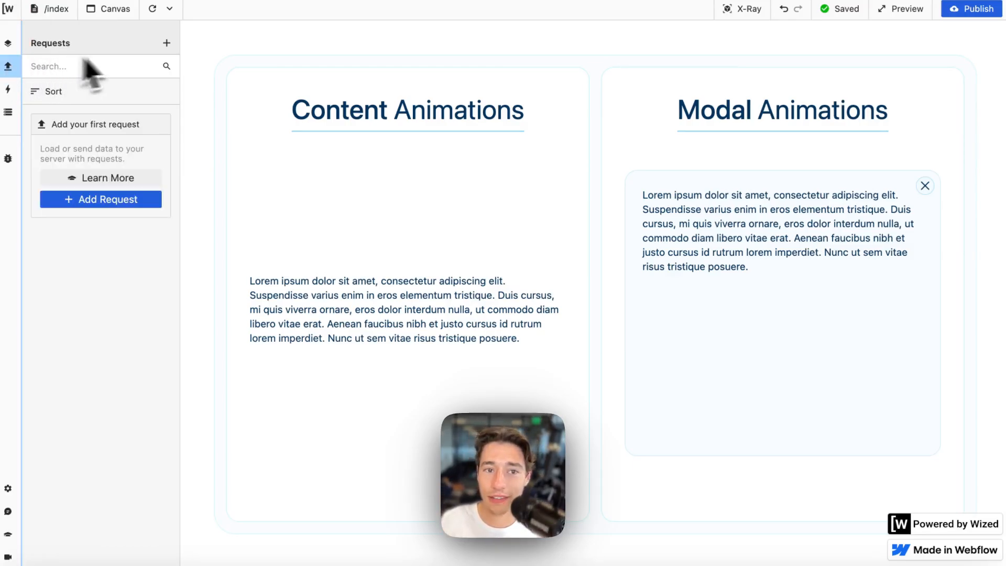
left_click(167, 44)
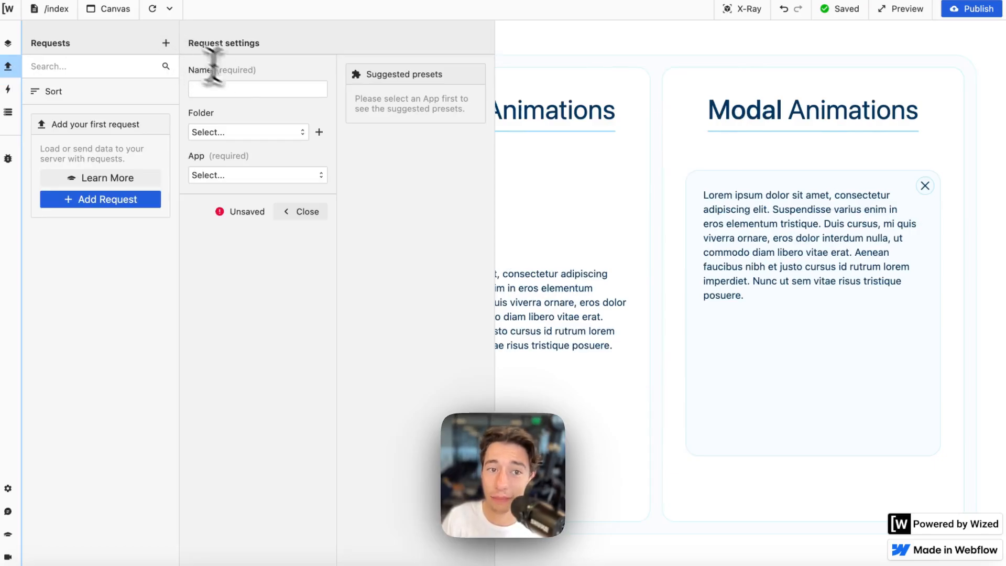
left_click(244, 90)
type("Exam")
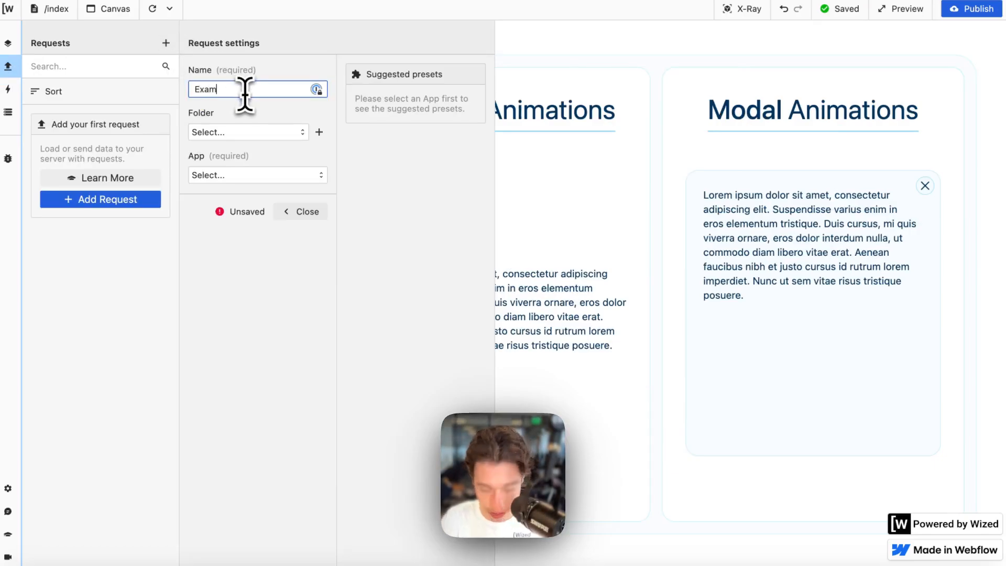
type("ple")
left_click(216, 177)
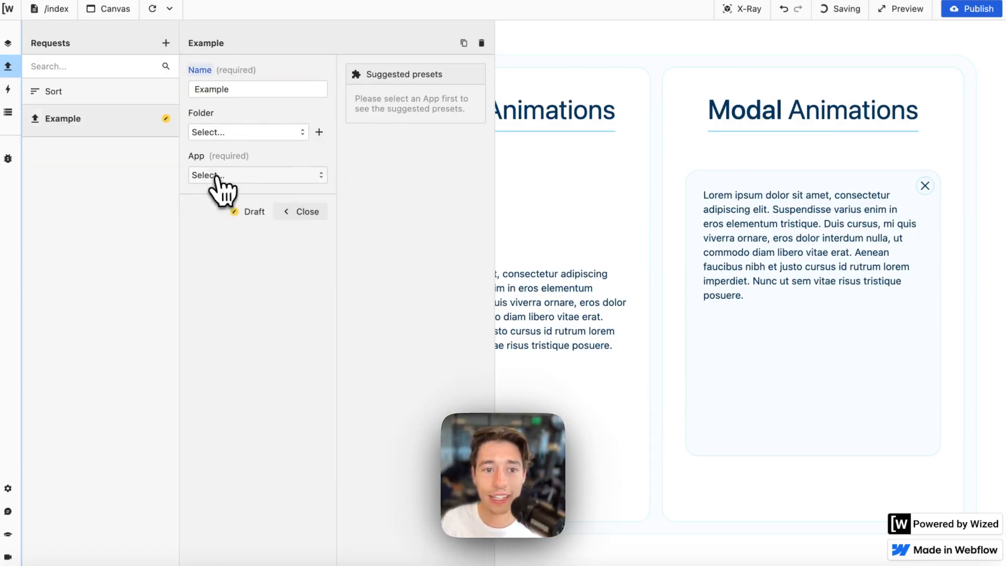
left_click(260, 199)
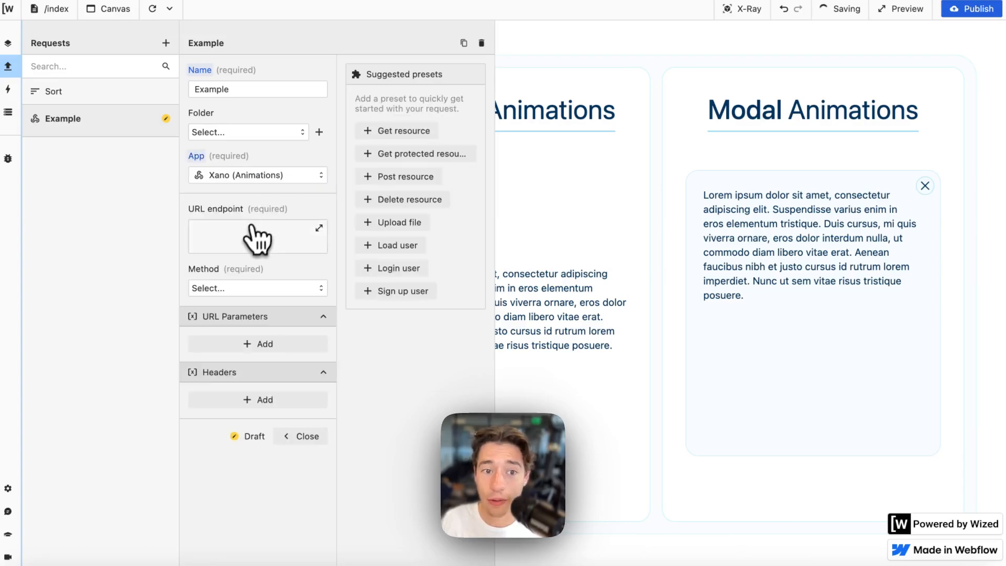
left_click(257, 239)
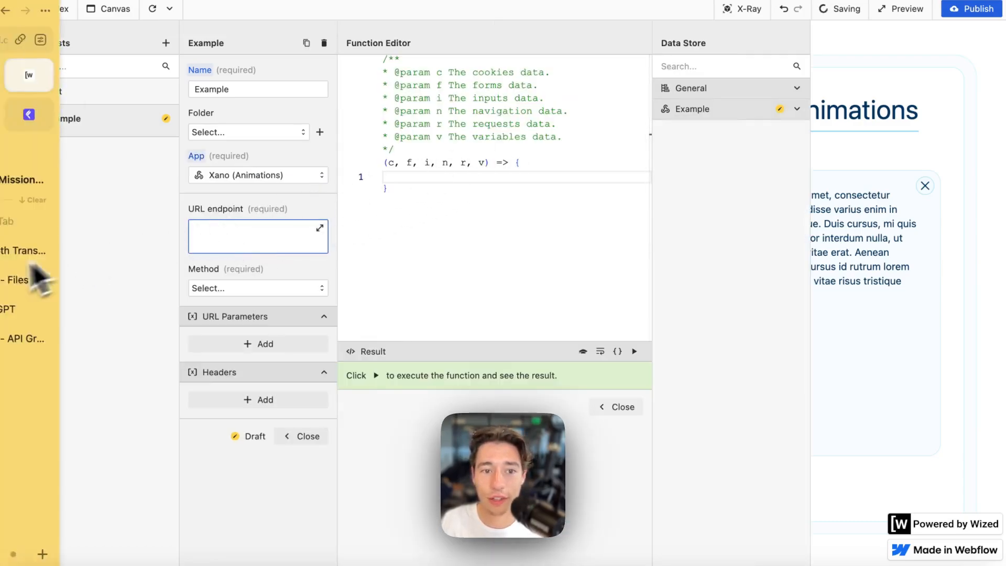
- Look up the /example endpoint in Xano's animations API group
left_click(45, 283)
left_click(46, 315)
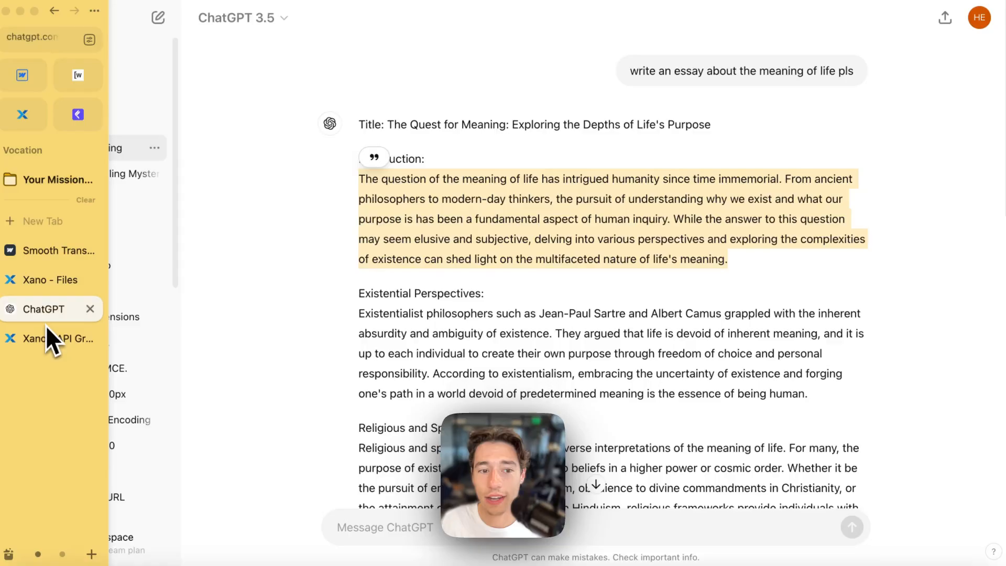
left_click(46, 340)
left_click(198, 188)
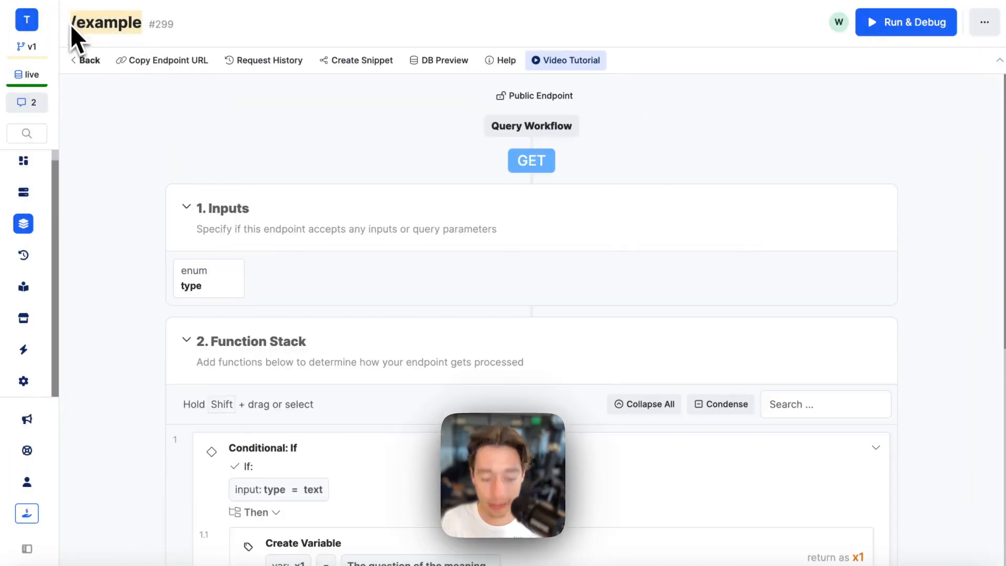
mouse_move(102, 125)
left_click(83, 78)
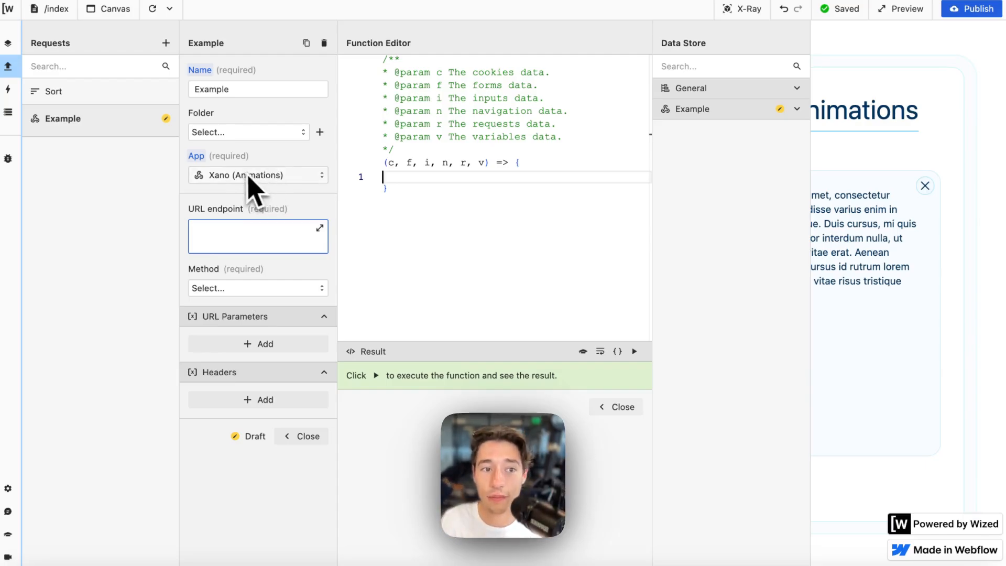
- Verify the Xano (Animations) base URL, then reopen the Example request's URL endpoint editor
left_click(8, 43)
left_click(109, 131)
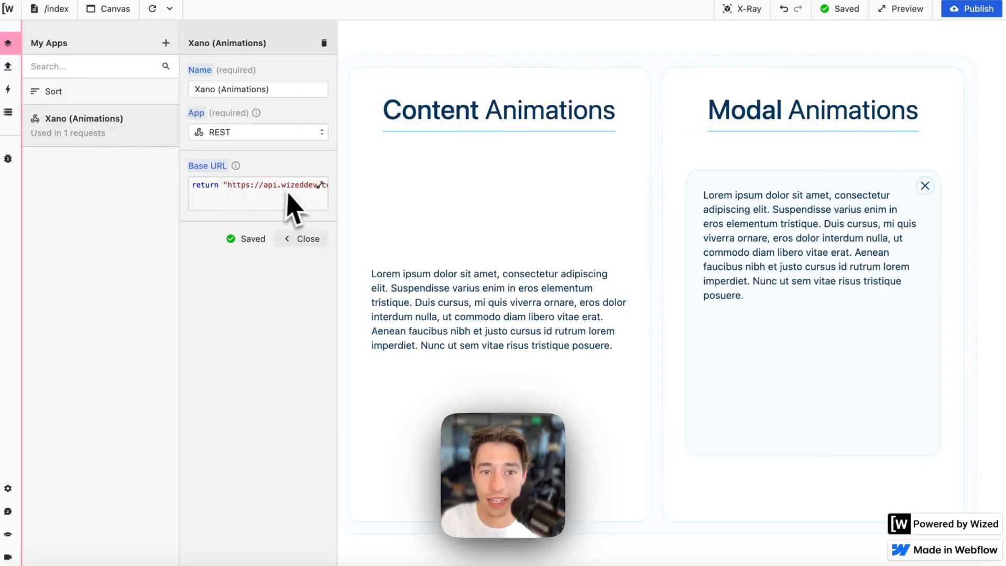
left_click(7, 66)
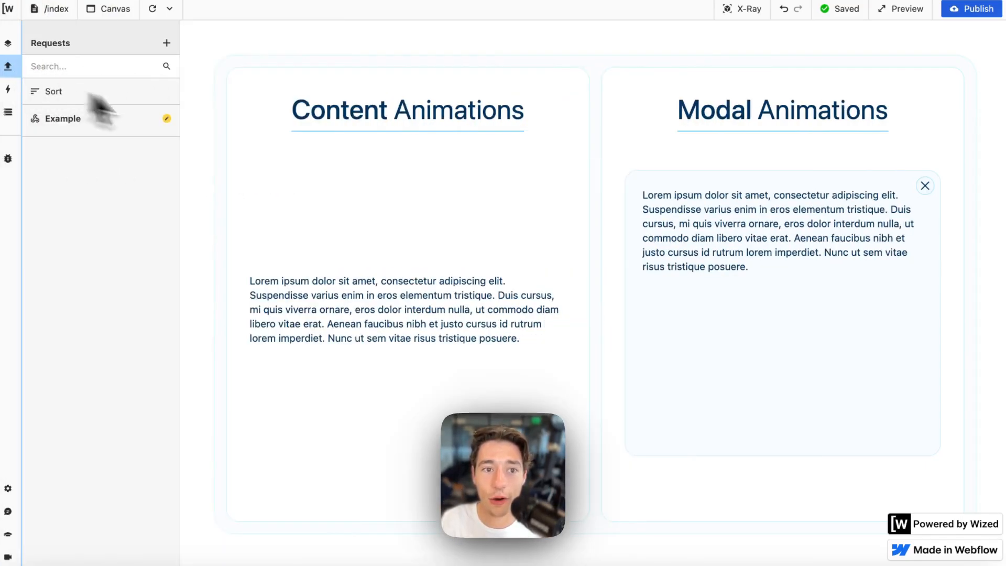
left_click(124, 126)
left_click(319, 229)
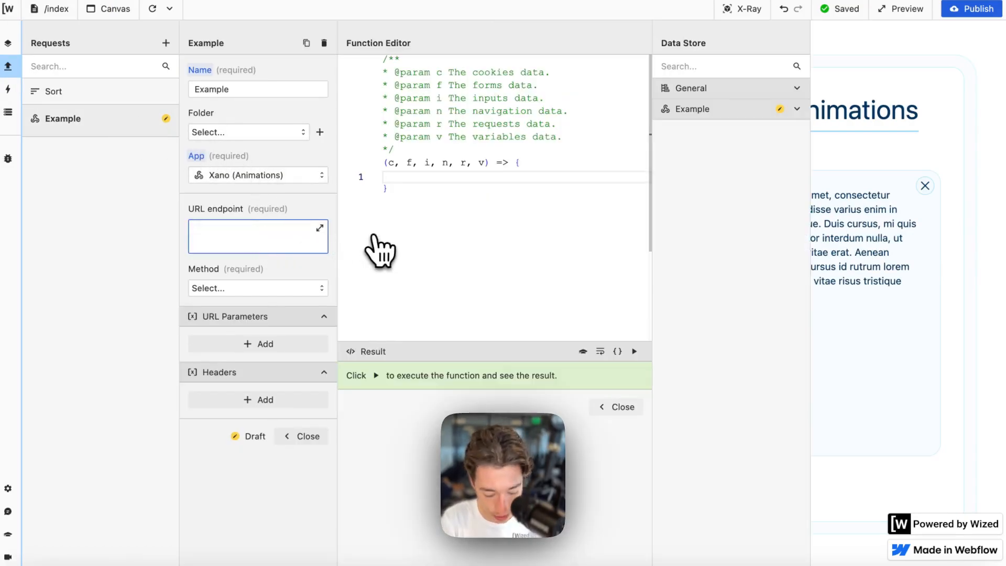
- Set the Example request's endpoint to /example with method GET
type("return ")
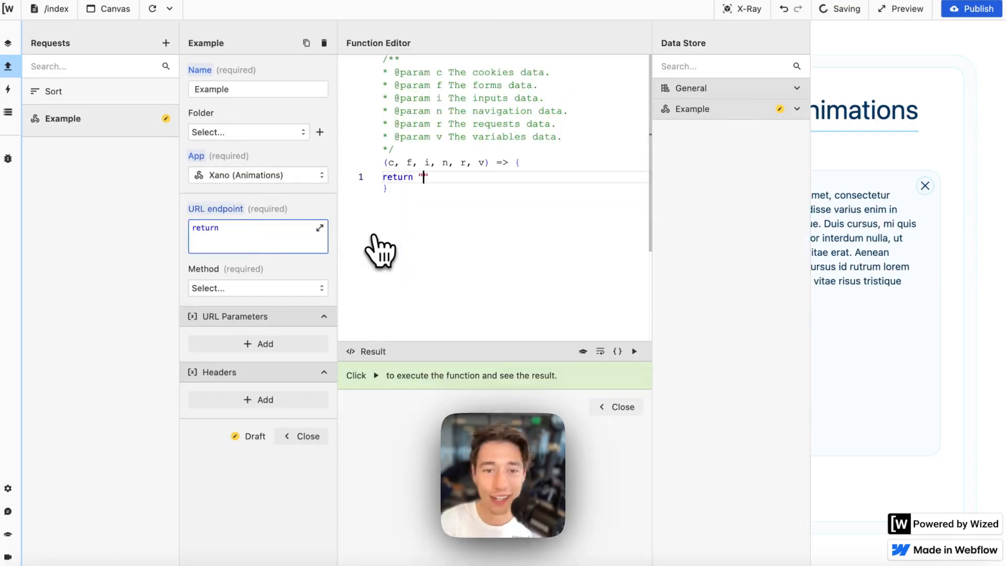
type("\"/example")
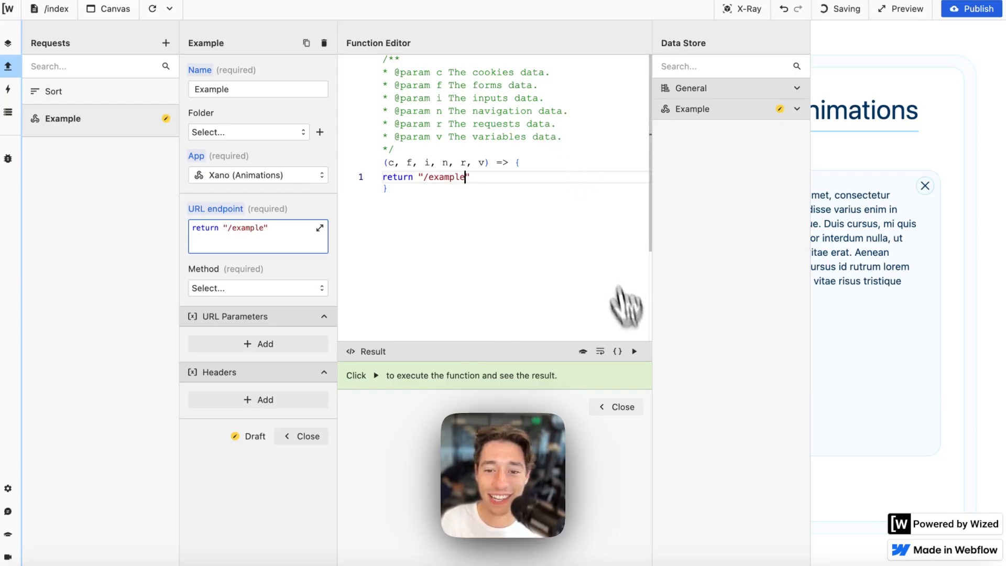
left_click(626, 407)
left_click(242, 288)
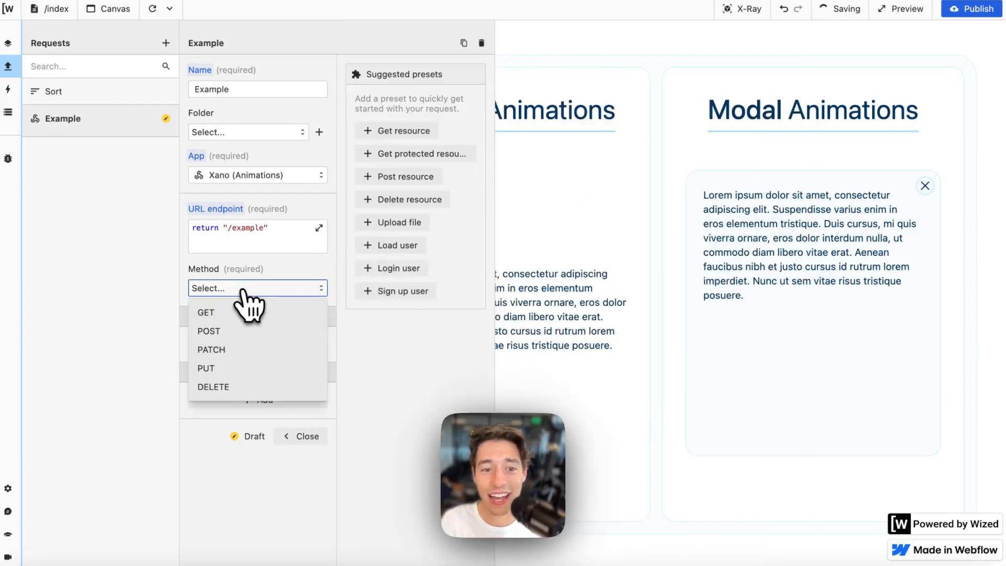
left_click(234, 305)
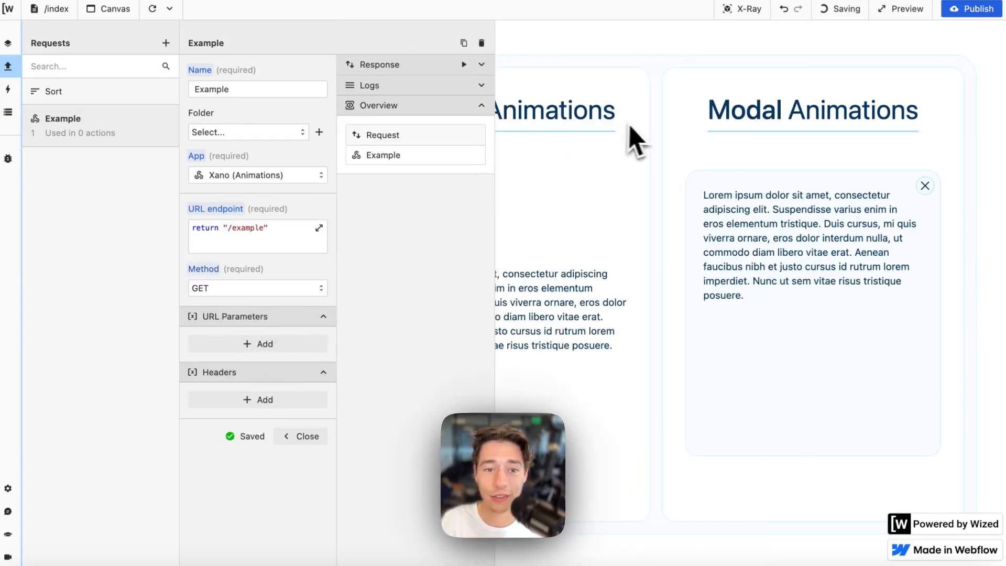
- Test-run the request for status 200 Success, then add a blank URL parameter row
left_click(481, 65)
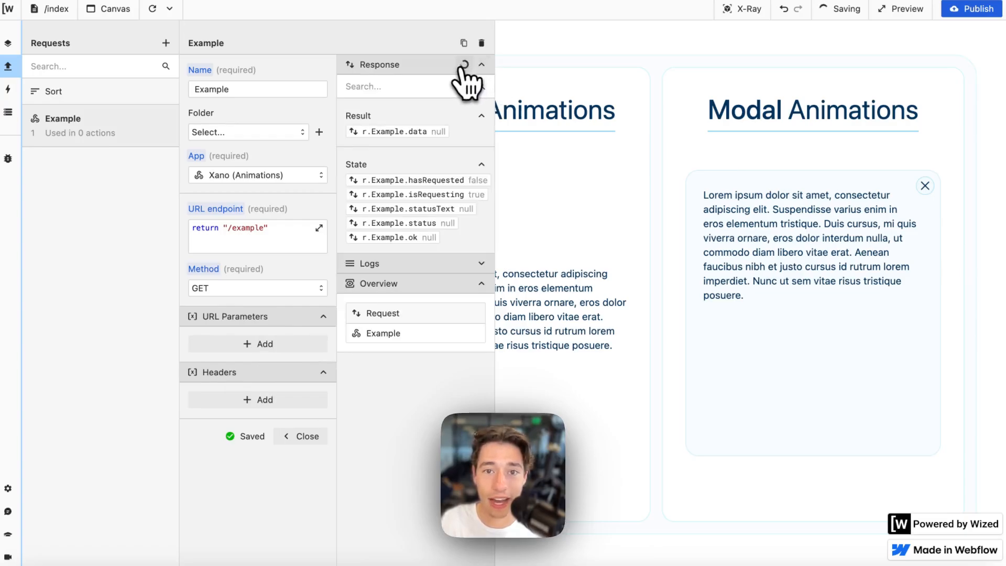
left_click(464, 64)
scroll(455, 138, "right", 5)
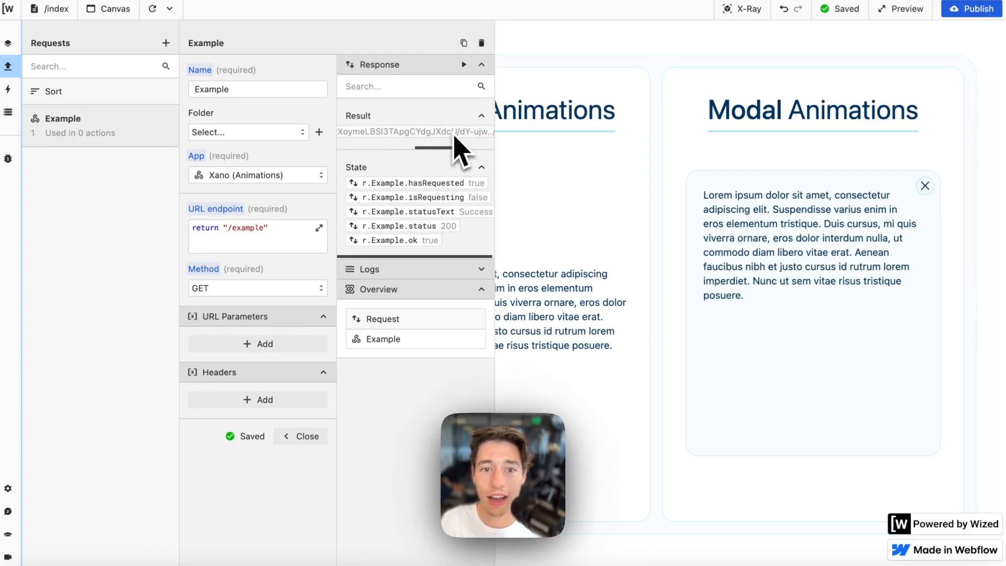
scroll(450, 137, "left", 5)
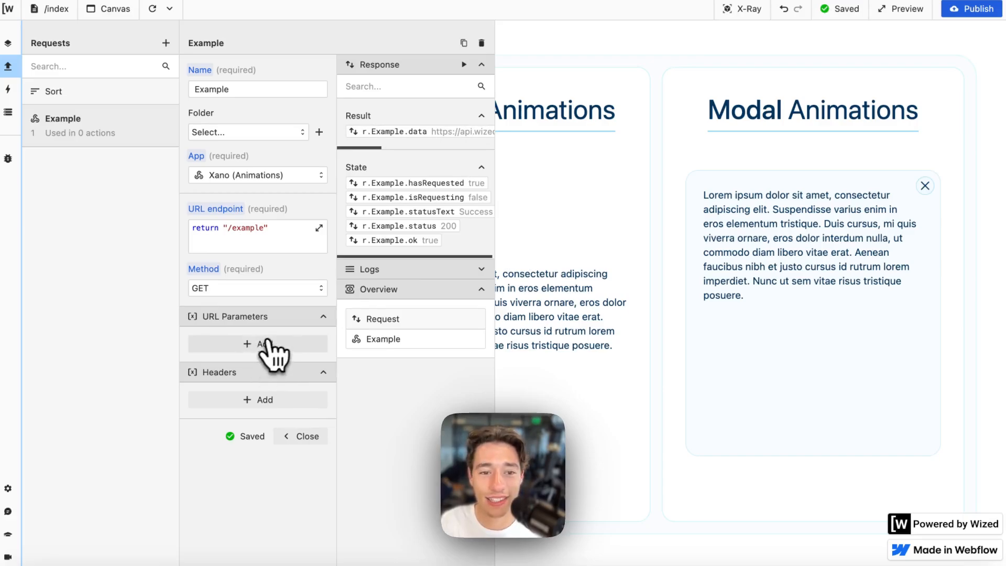
left_click(254, 345)
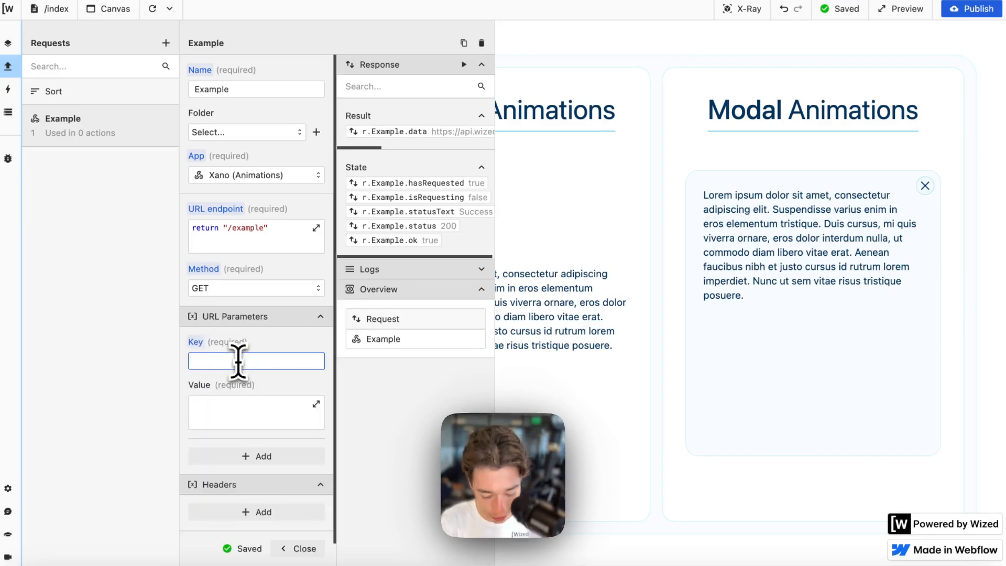
- Enter URL parameter key 'type', matching the type input on the Xano endpoint
type("type")
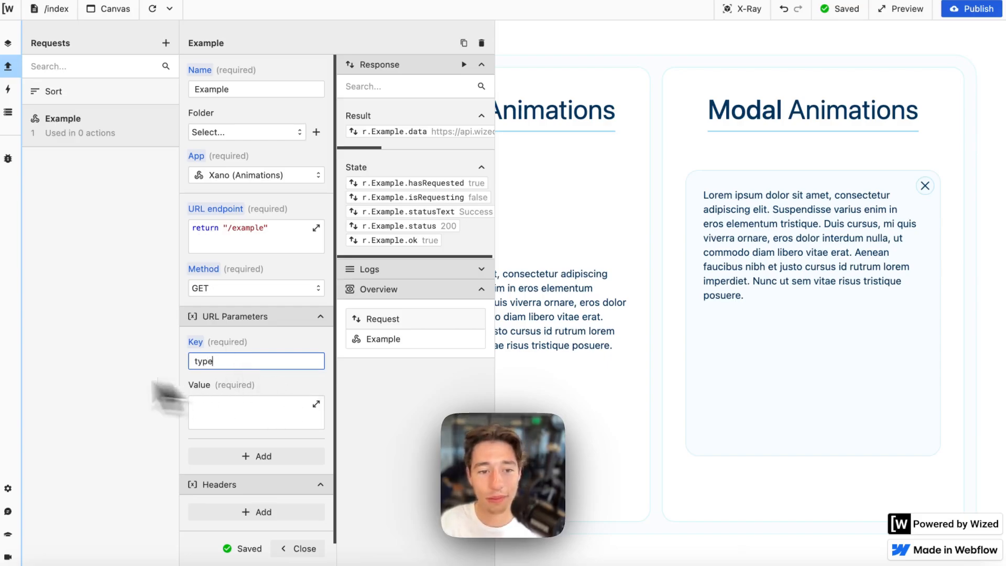
mouse_move(28, 306)
left_click(47, 280)
left_click(46, 335)
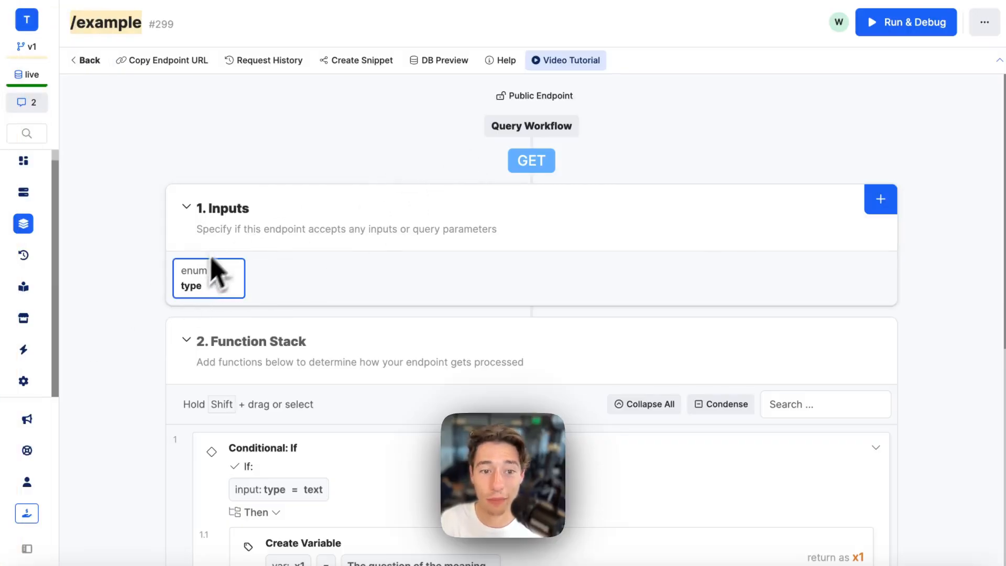
mouse_move(31, 266)
left_click(77, 89)
- Set the parameter value to return "text" and close the request editor
left_click(252, 422)
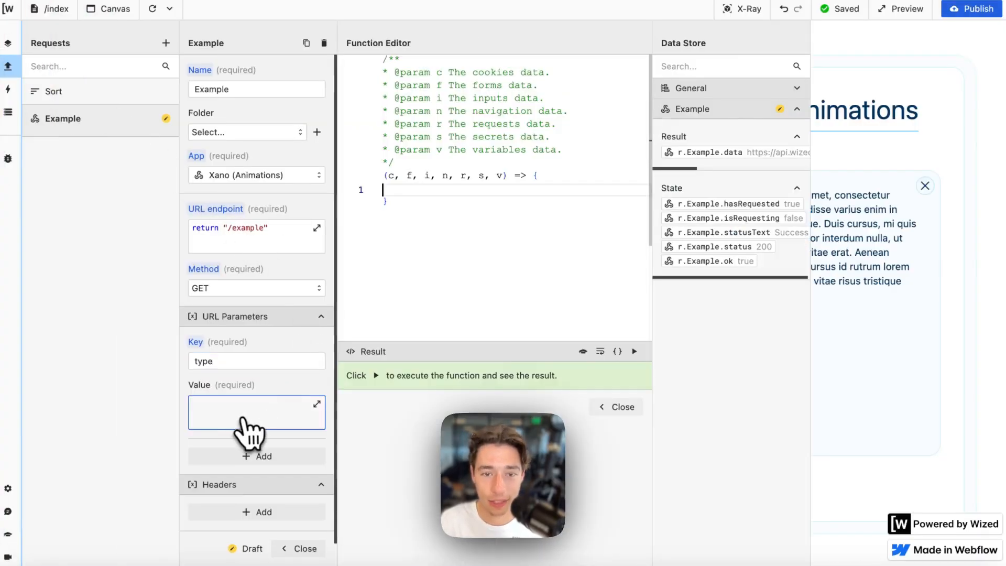
type("retu")
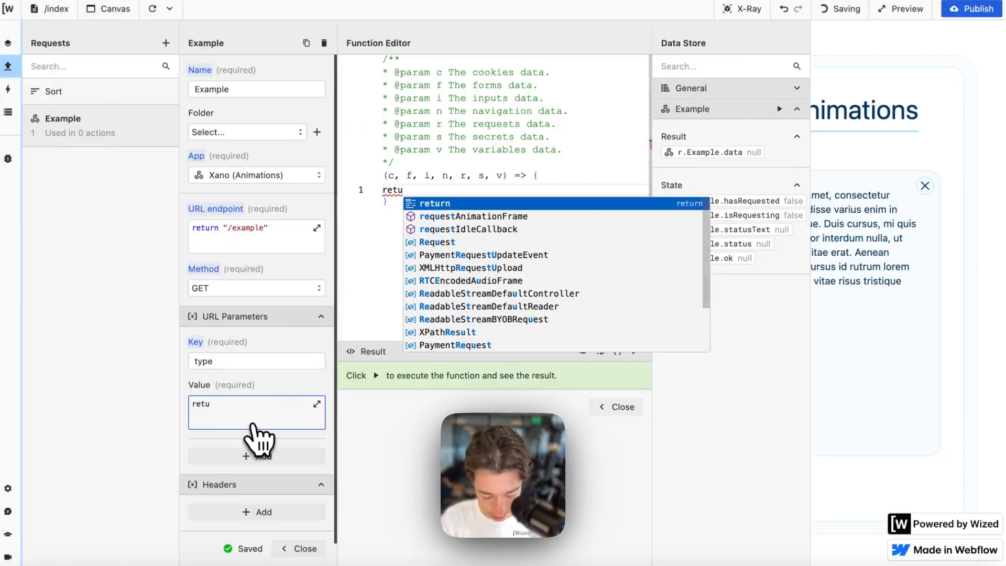
type("rn ")
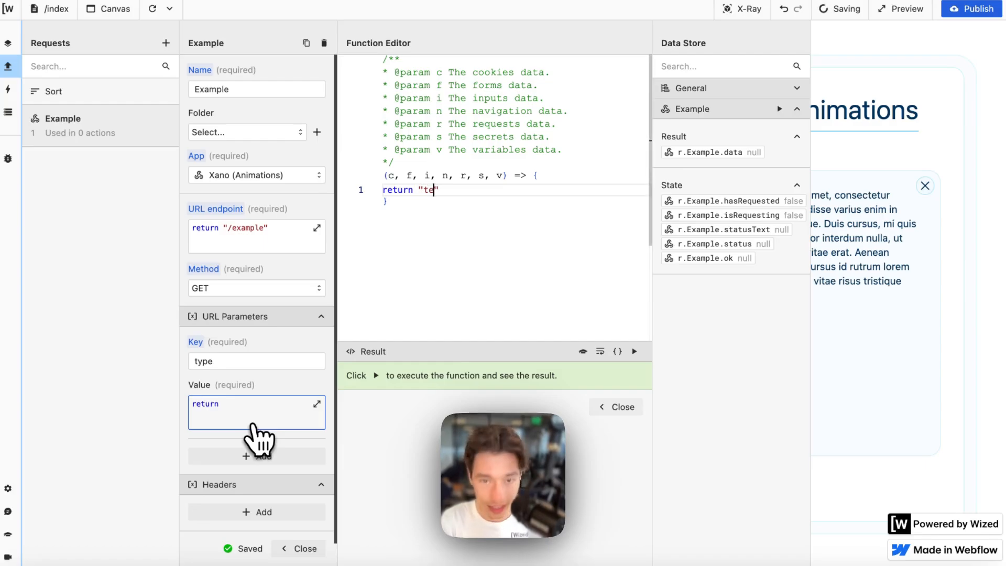
type("\"text")
left_click(614, 408)
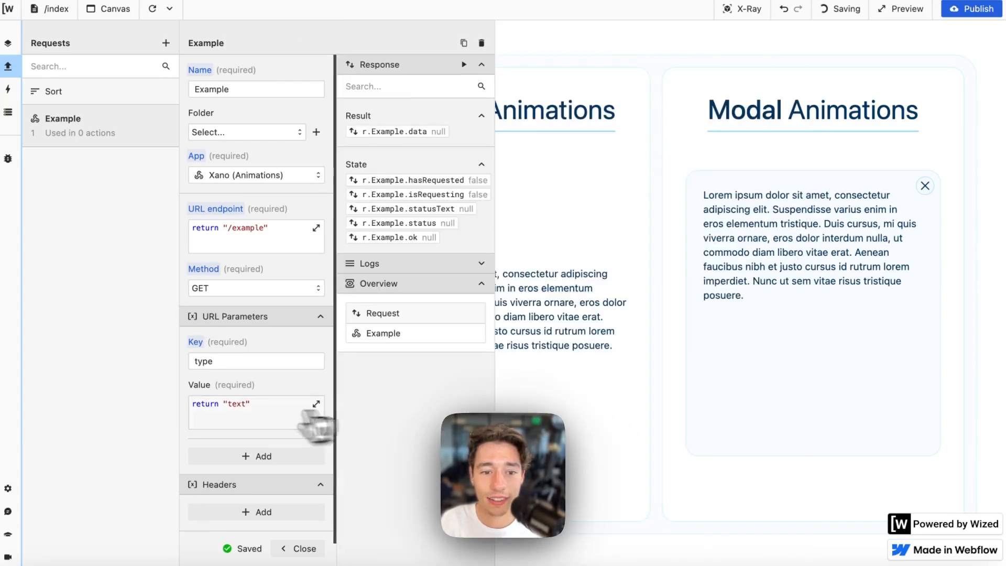
scroll(293, 472, "down", 1)
left_click(291, 481)
- Rerun the Example request with the new parameter, then close it to show the canvas
left_click(118, 128)
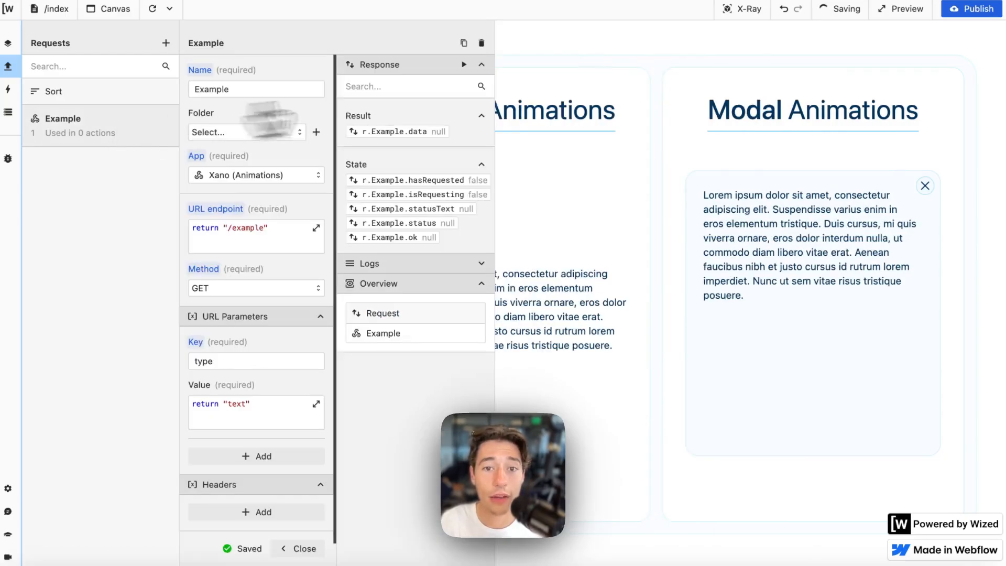
left_click(464, 64)
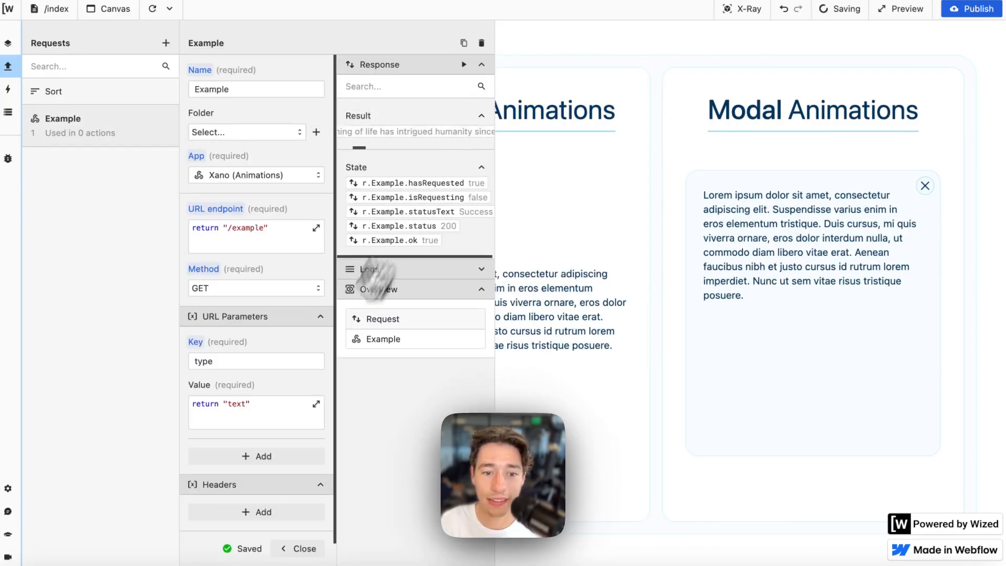
scroll(294, 459, "down", 1)
left_click(298, 482)
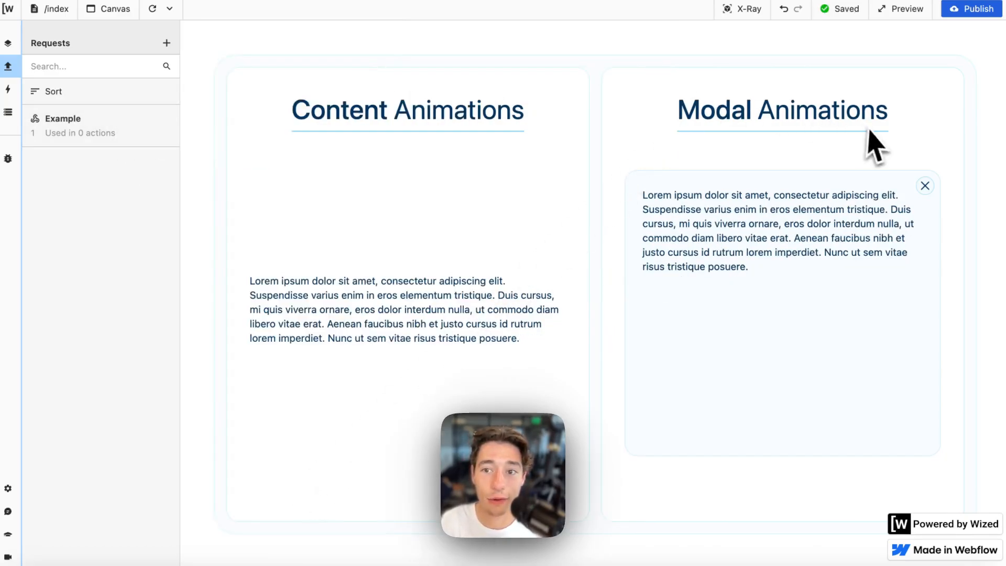
- Create an action on the contentTextExample paragraph that sets its text
left_click(749, 10)
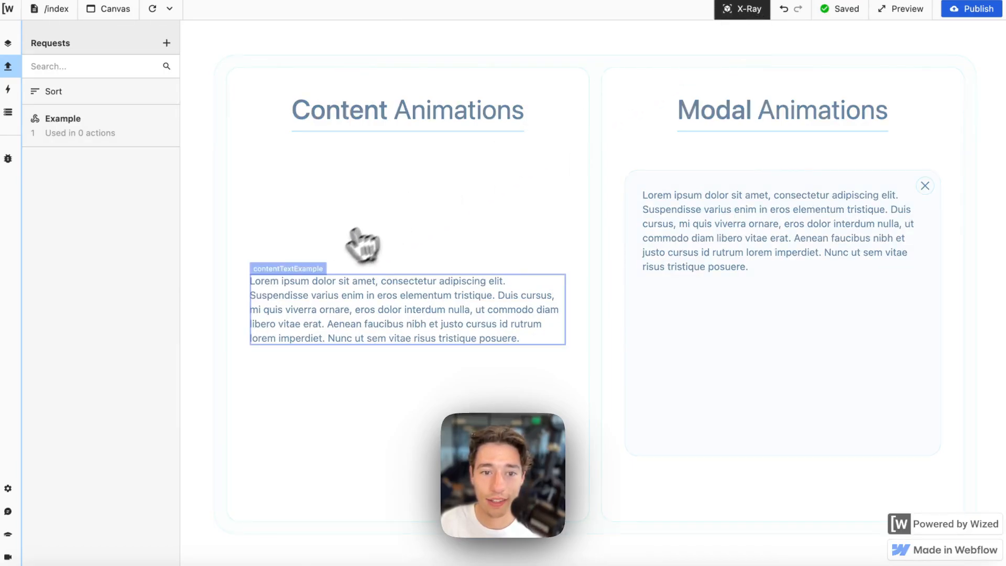
left_click(309, 273)
left_click(252, 358)
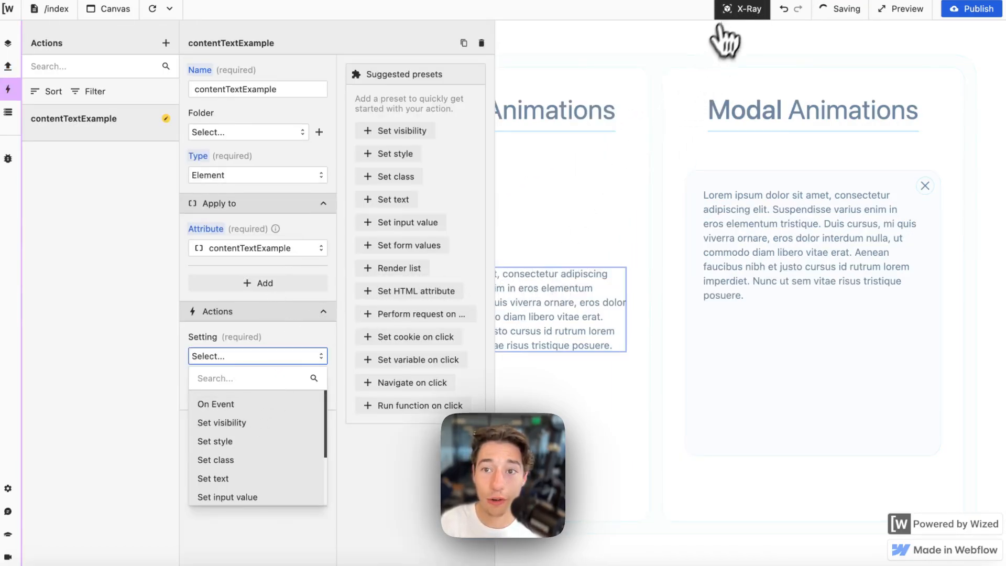
left_click(745, 9)
left_click(745, 8)
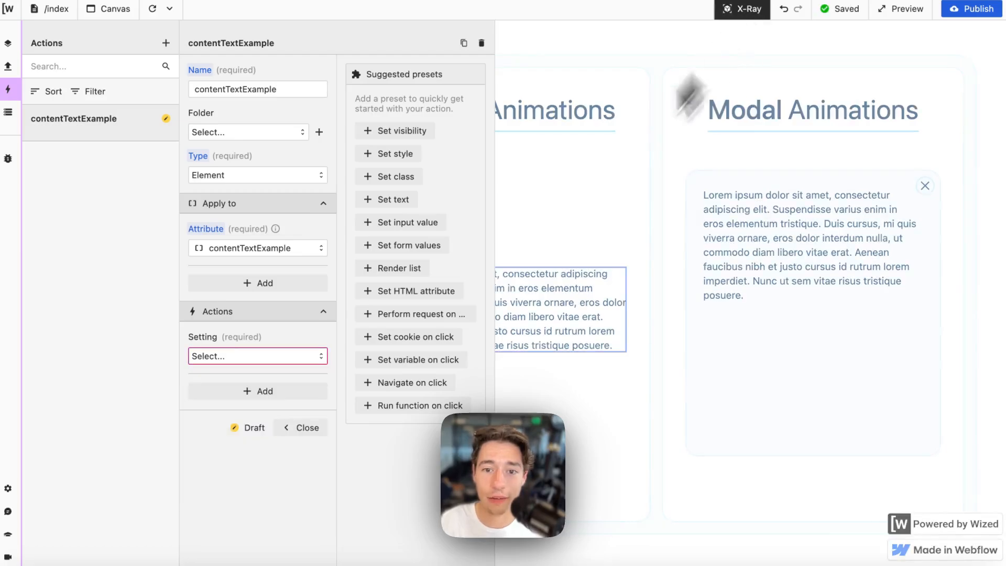
left_click(235, 356)
scroll(237, 460, "down", 1)
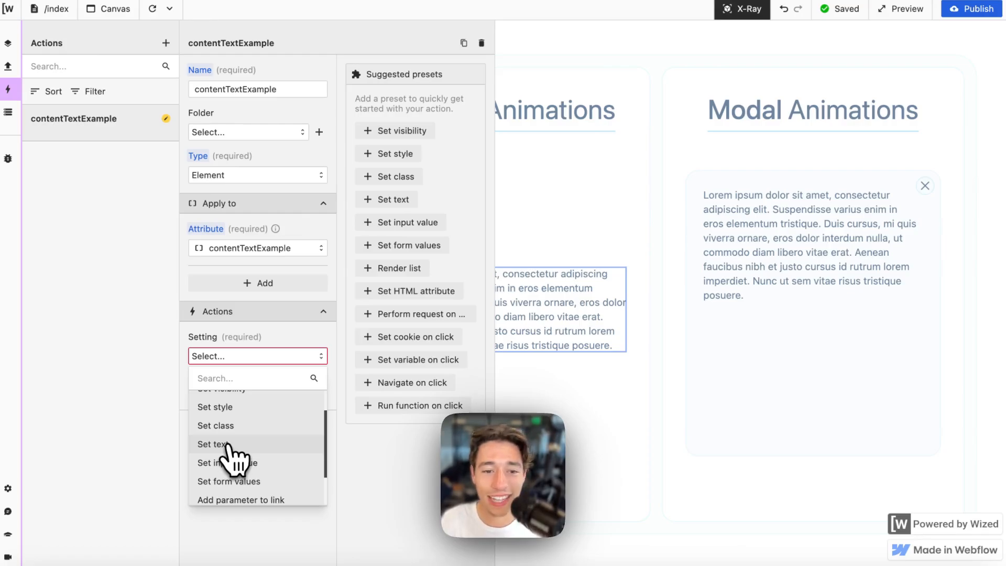
left_click(220, 444)
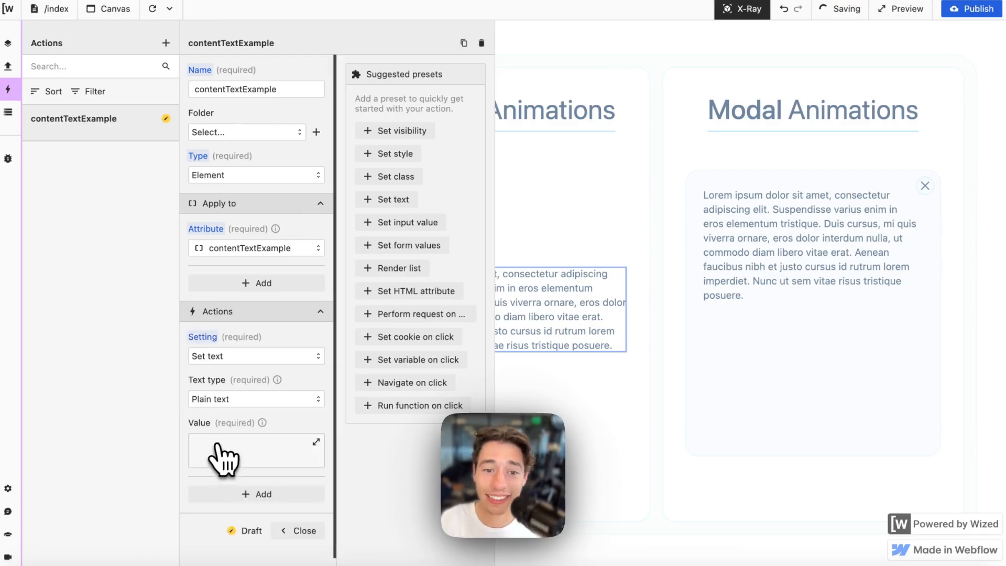
- Make the text value function return r.Example.data and preview its result
left_click(256, 450)
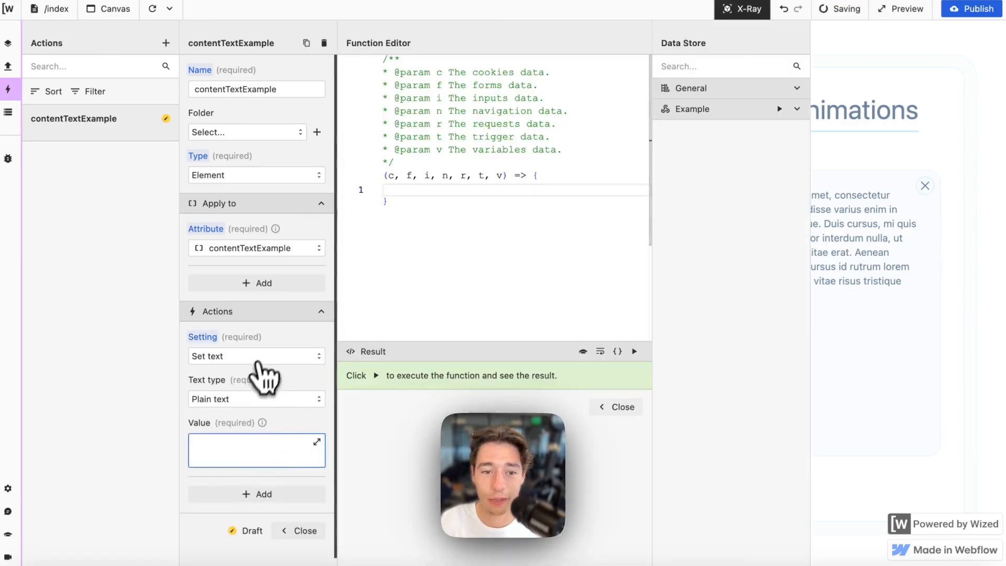
type("retu")
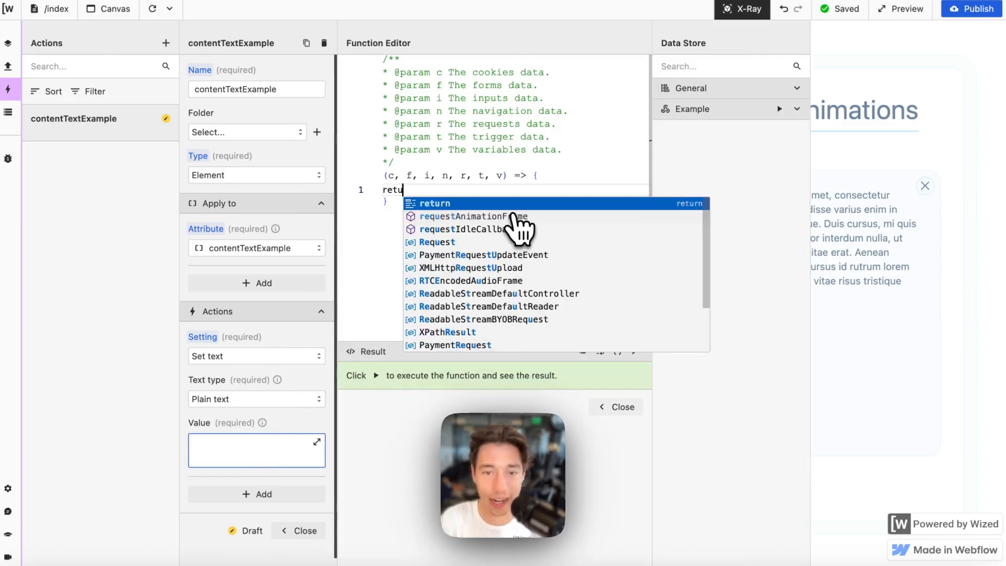
type("nr")
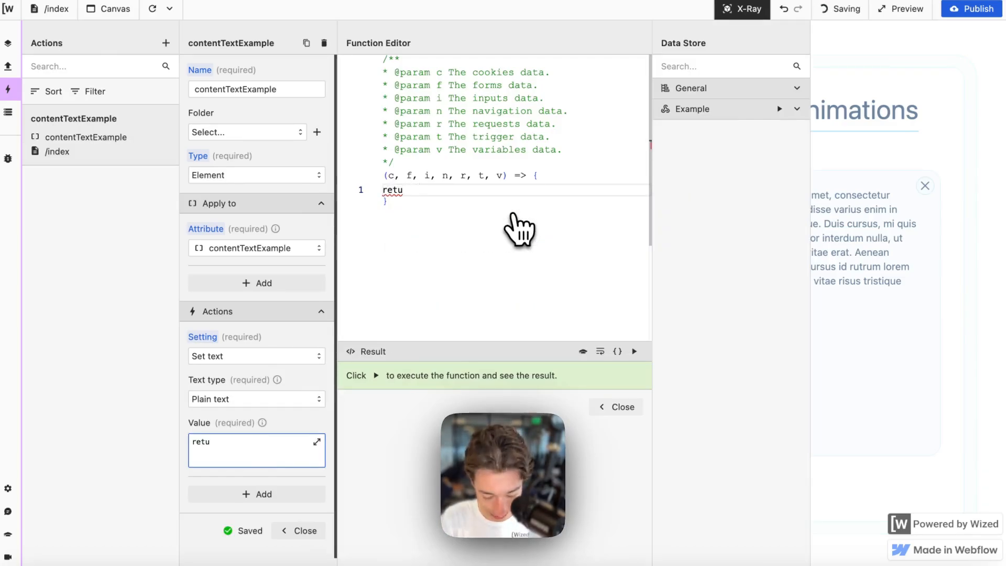
type("rn")
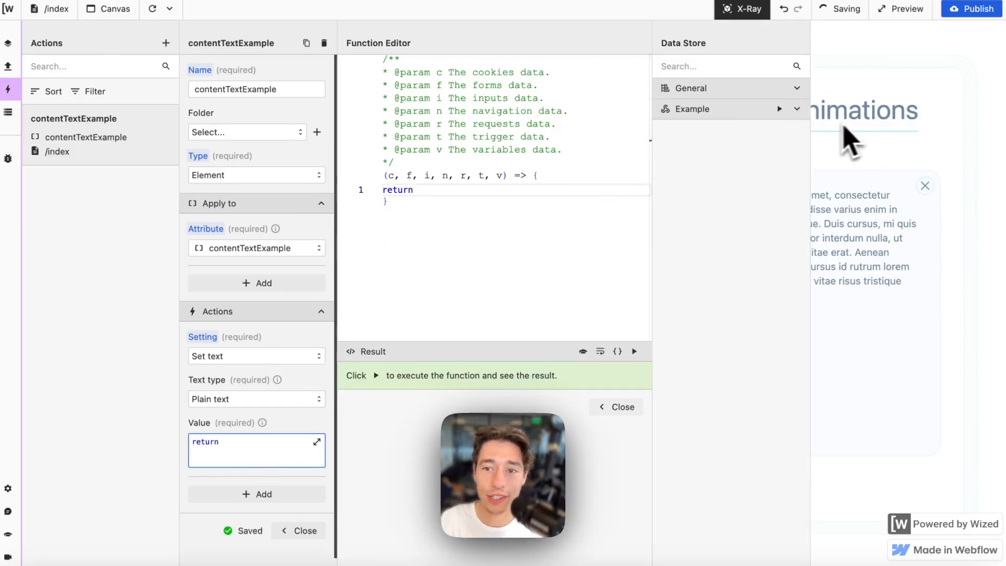
left_click(797, 109)
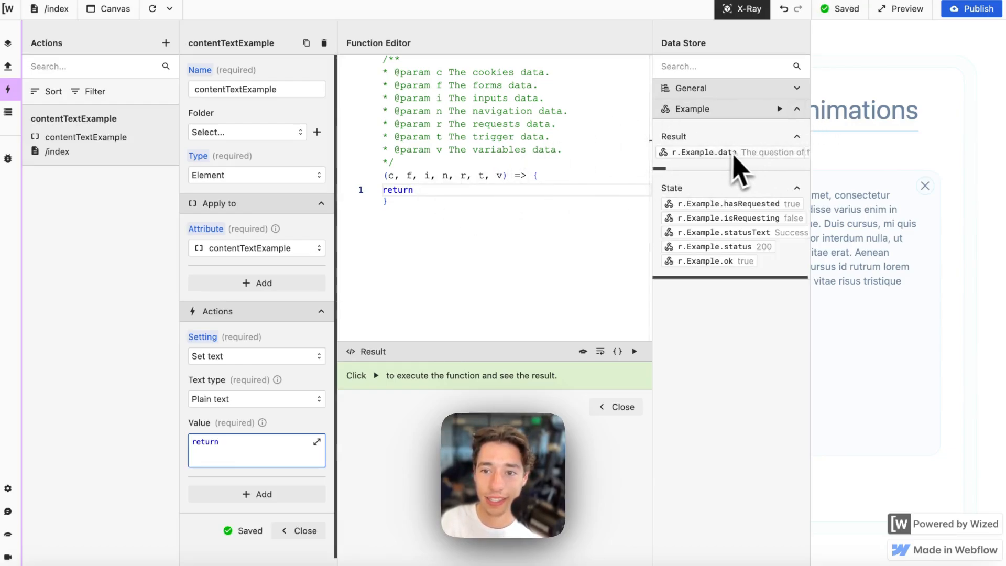
scroll(734, 152, "right", 3)
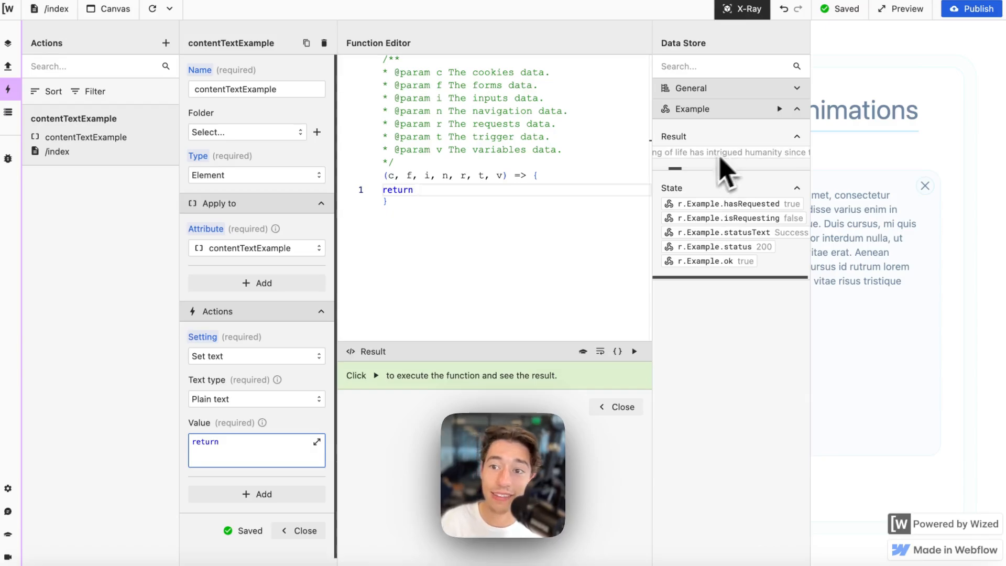
left_click_drag(733, 157, 608, 202)
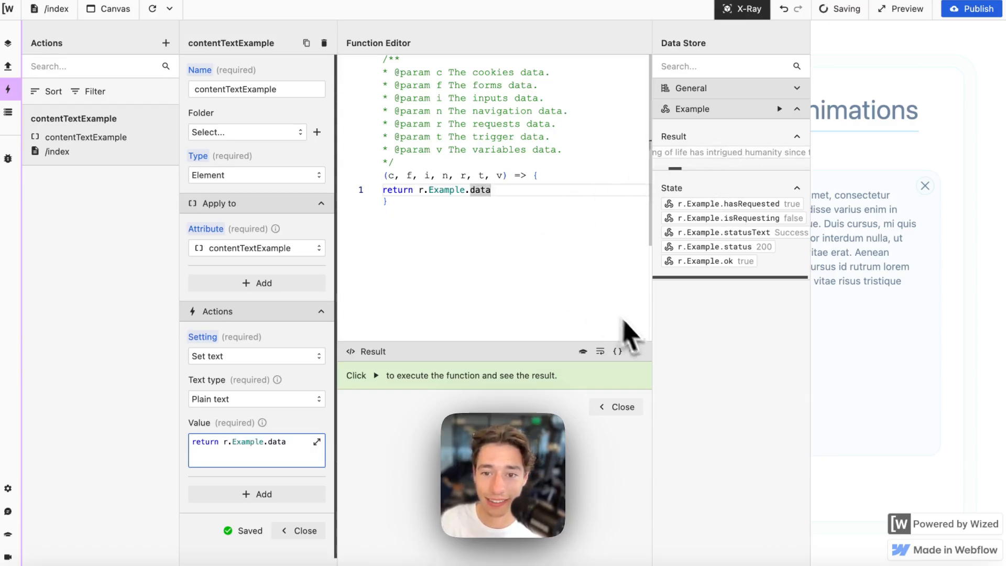
left_click(634, 351)
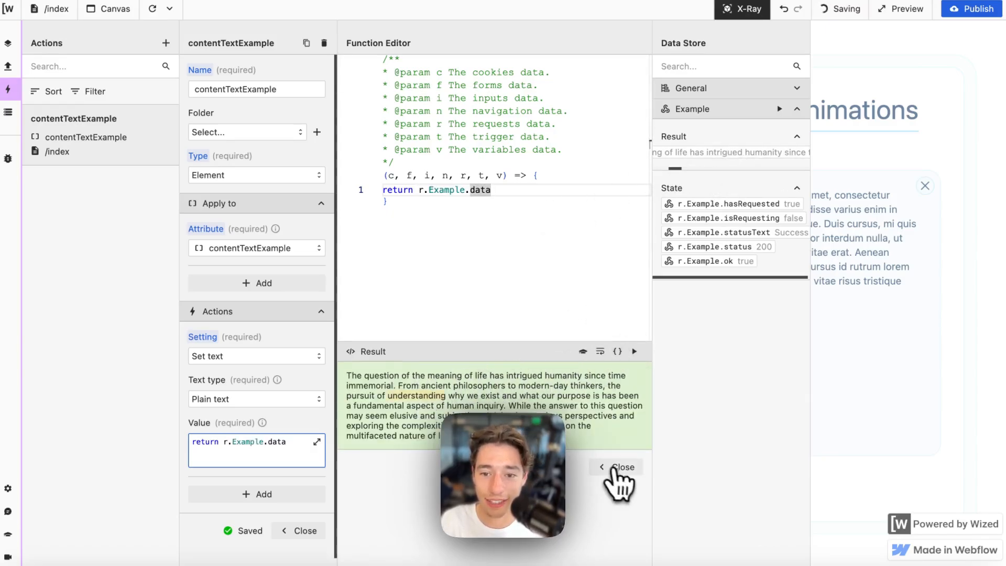
left_click(619, 467)
left_click(310, 530)
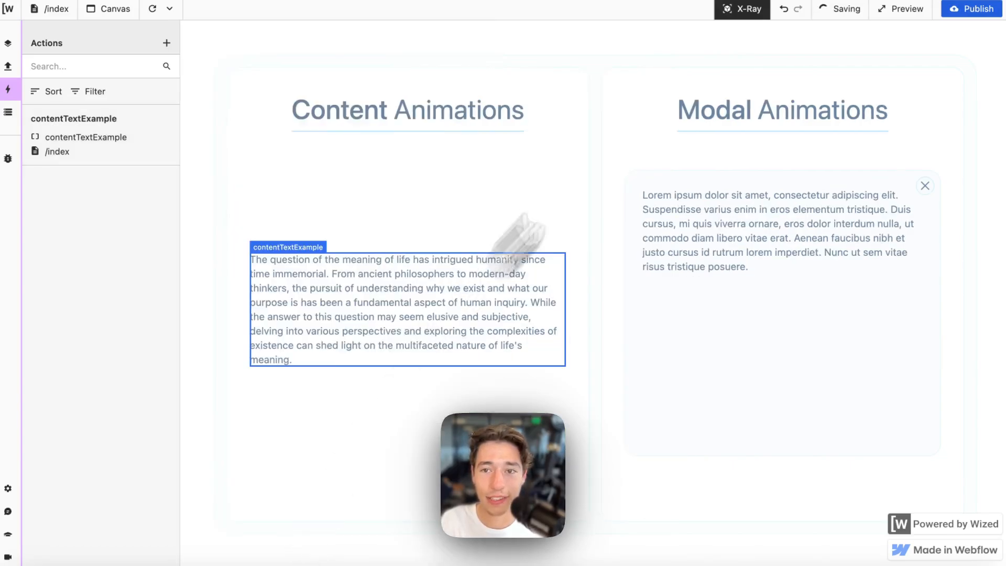
- Refresh the canvas and run the Example request so the paragraph fills with its data
left_click(744, 9)
left_click(154, 8)
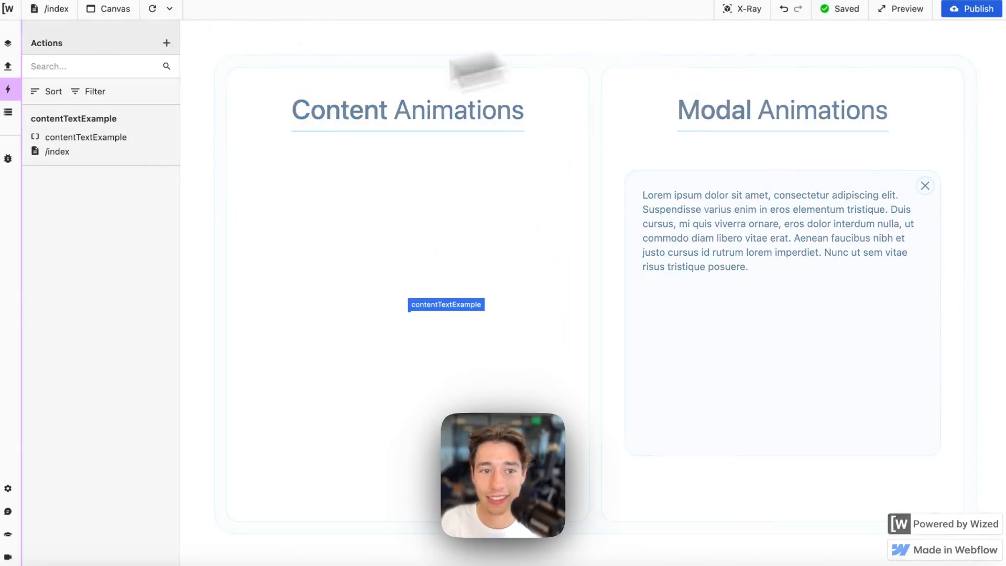
left_click(8, 66)
left_click(79, 123)
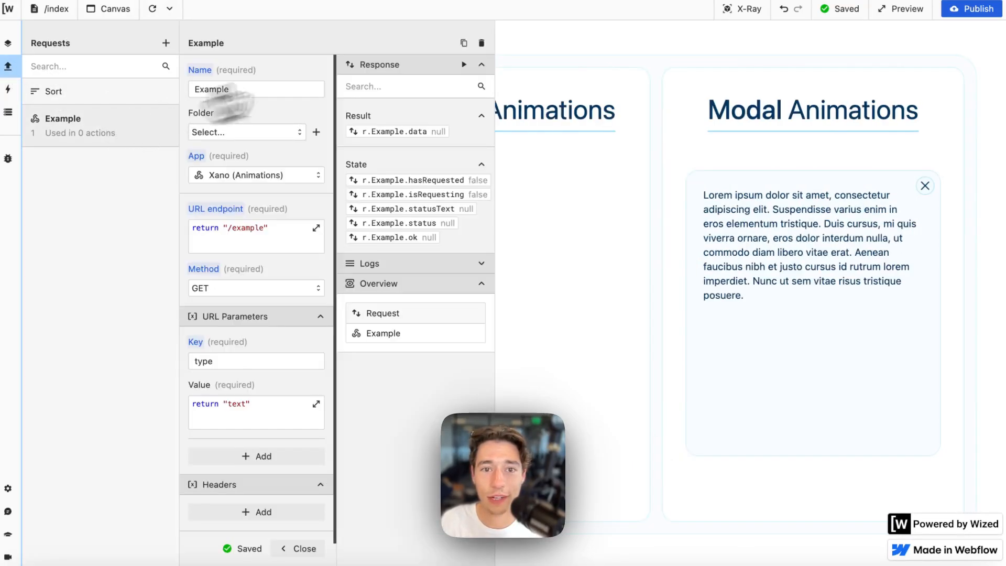
left_click(464, 64)
scroll(254, 411, "down", 2)
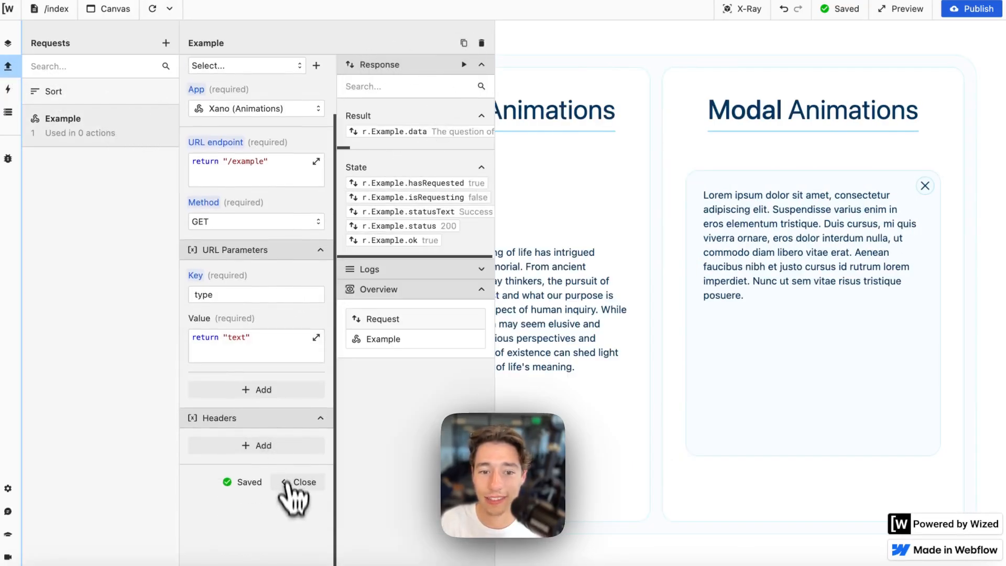
left_click(298, 483)
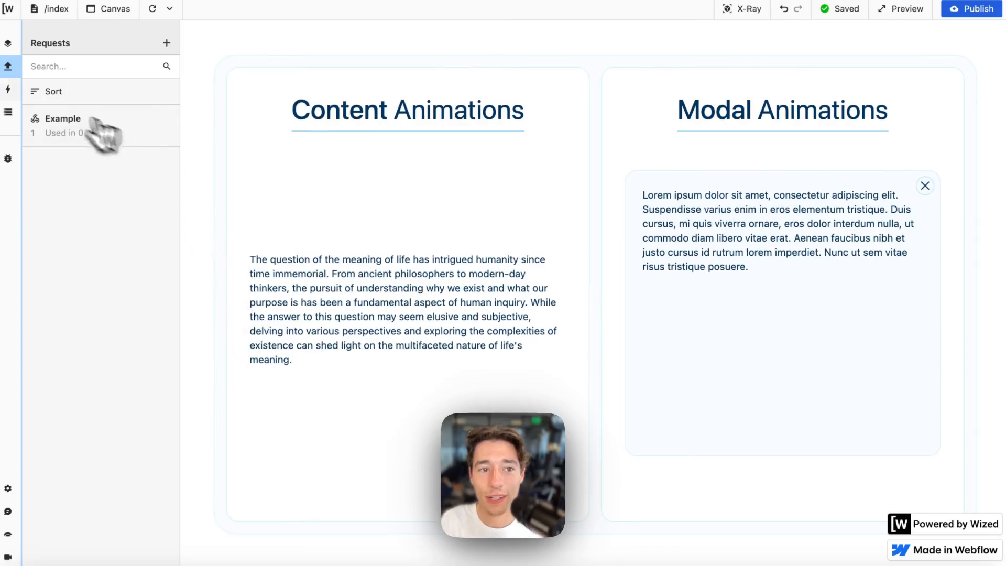
left_click(7, 89)
- Create an Event action named Perform Request on Page Load, triggered on Page Starts Loading
left_click(166, 43)
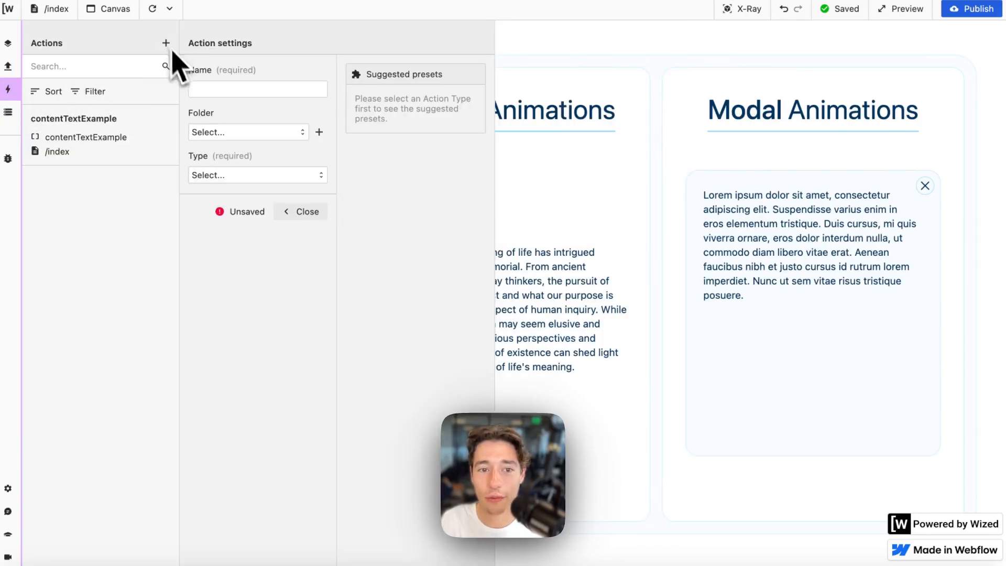
left_click(219, 89)
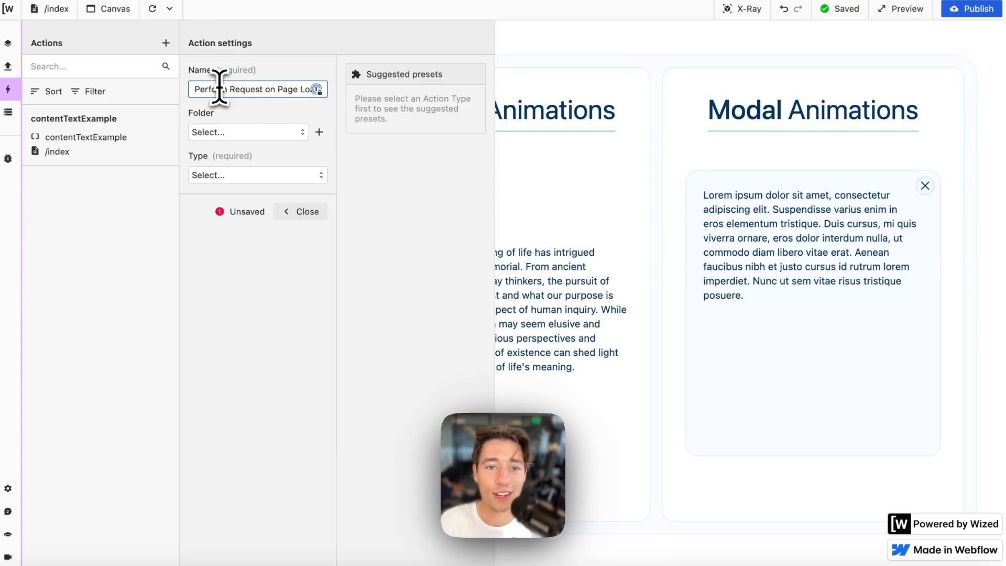
left_click(236, 179)
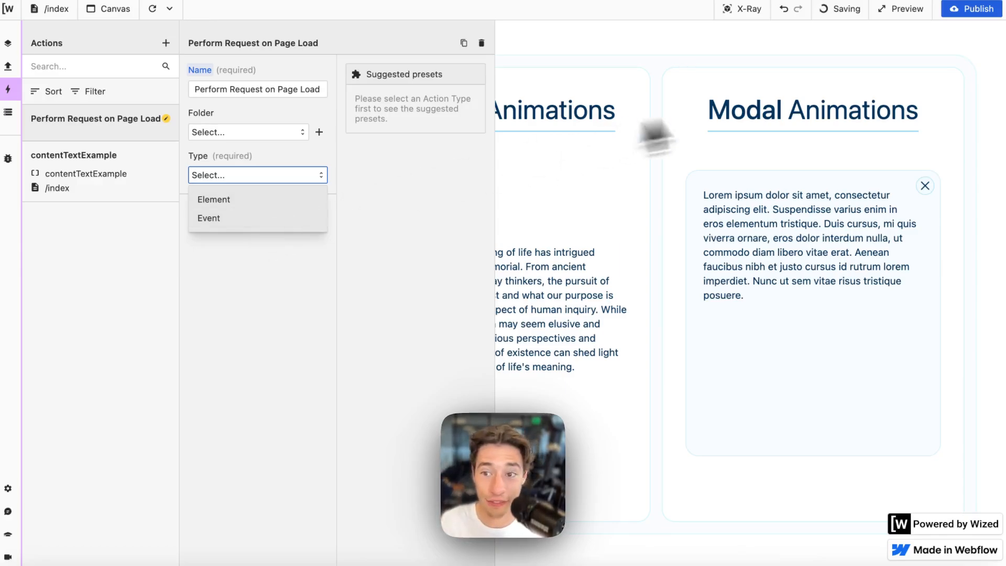
left_click(315, 218)
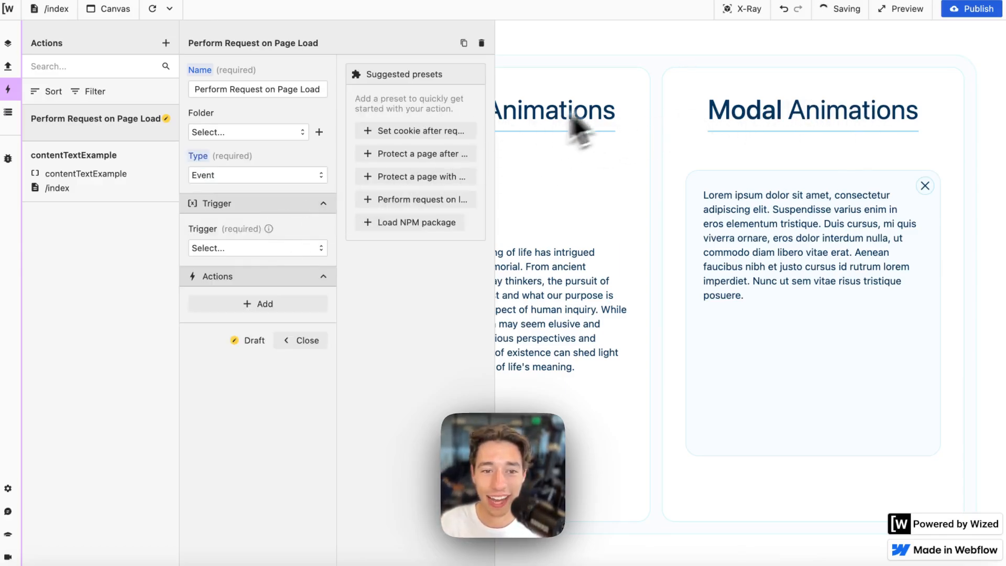
left_click(277, 248)
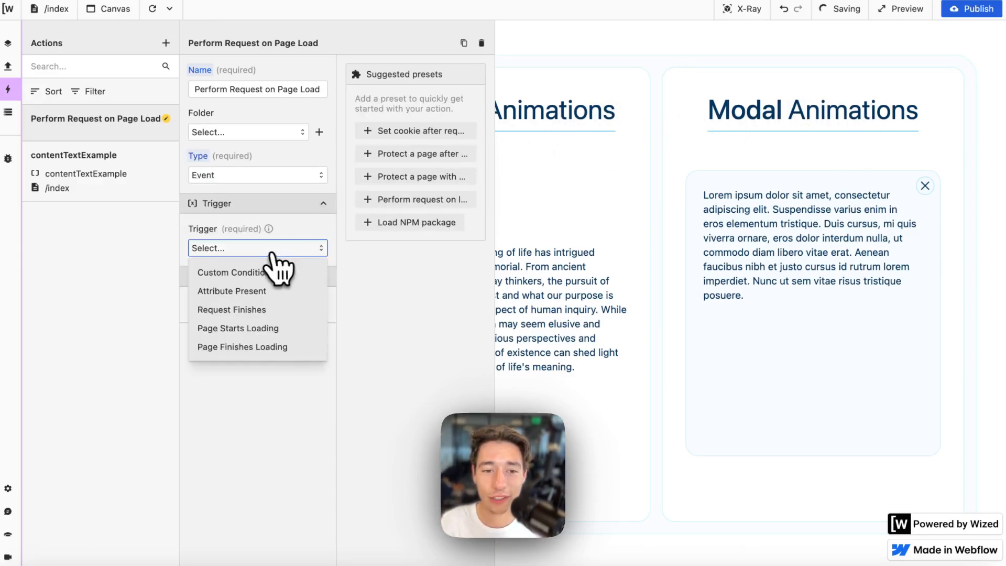
left_click(245, 328)
- Add a Perform request step running the Example request and close the action
left_click(245, 327)
left_click(265, 343)
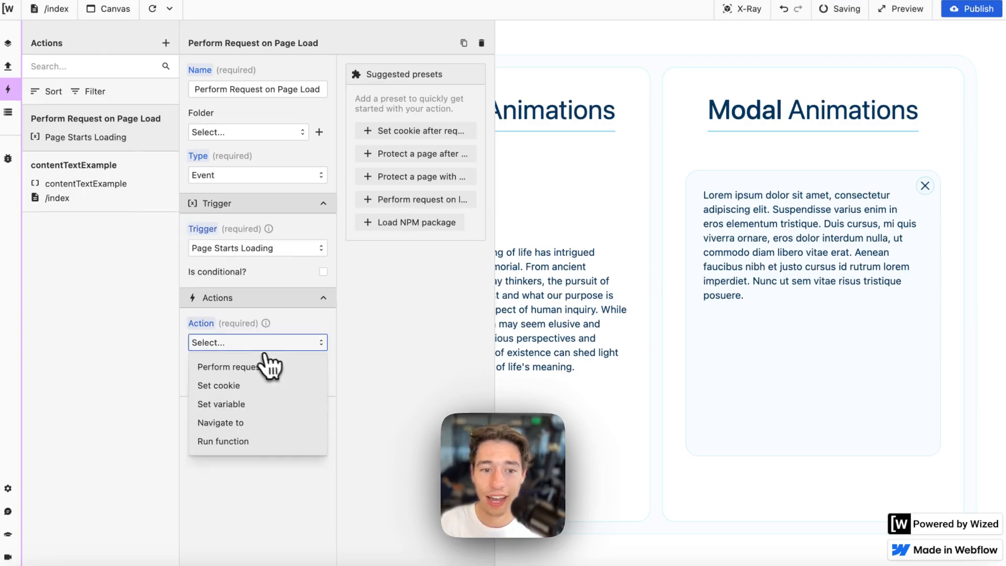
left_click(234, 366)
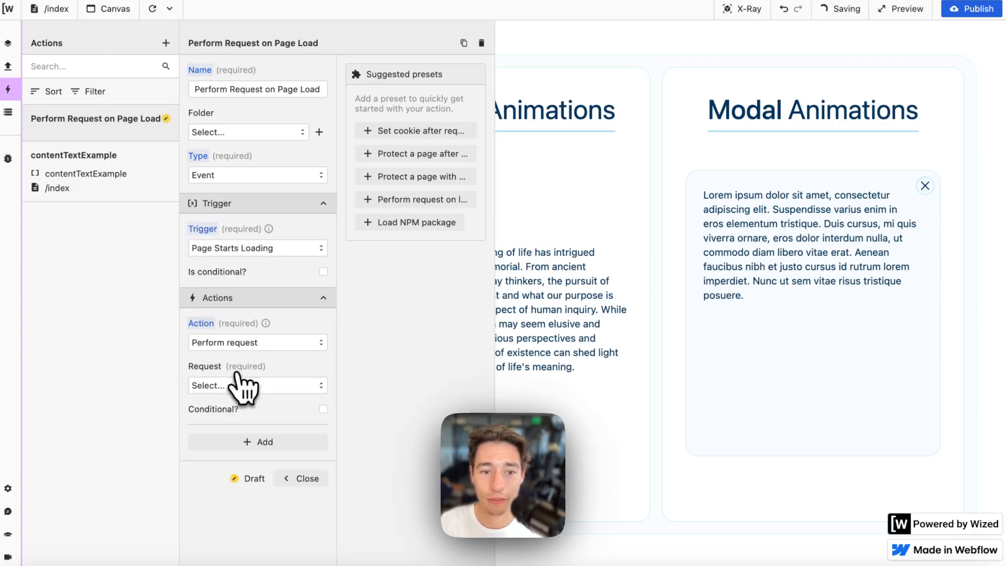
left_click(241, 386)
left_click(242, 409)
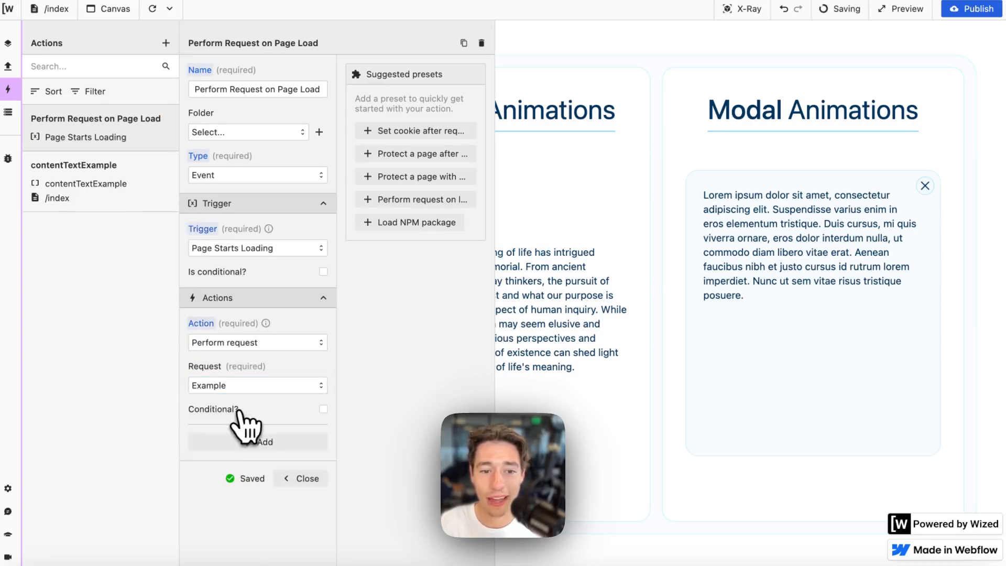
left_click(304, 479)
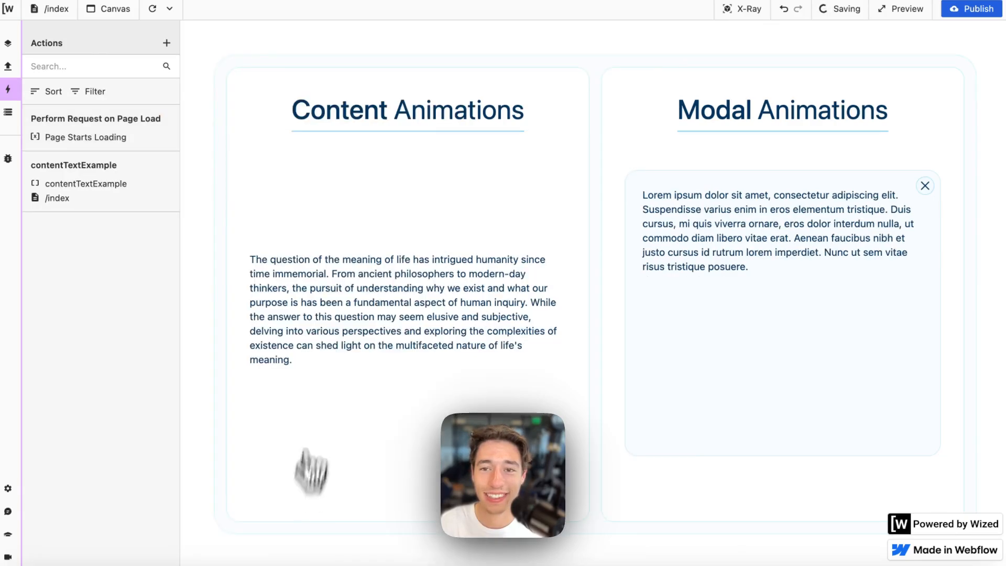
left_click(154, 9)
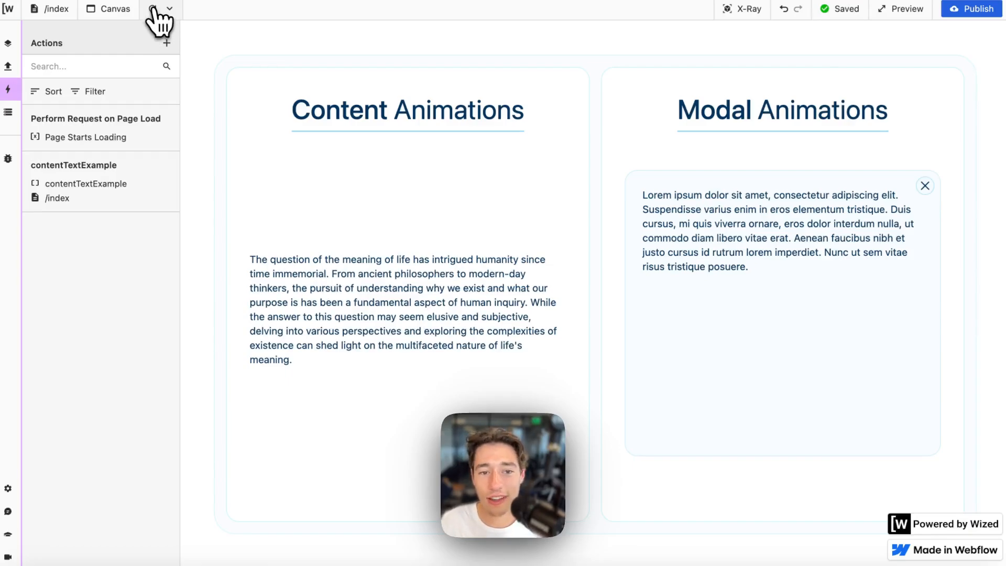
left_click(153, 9)
left_click(153, 10)
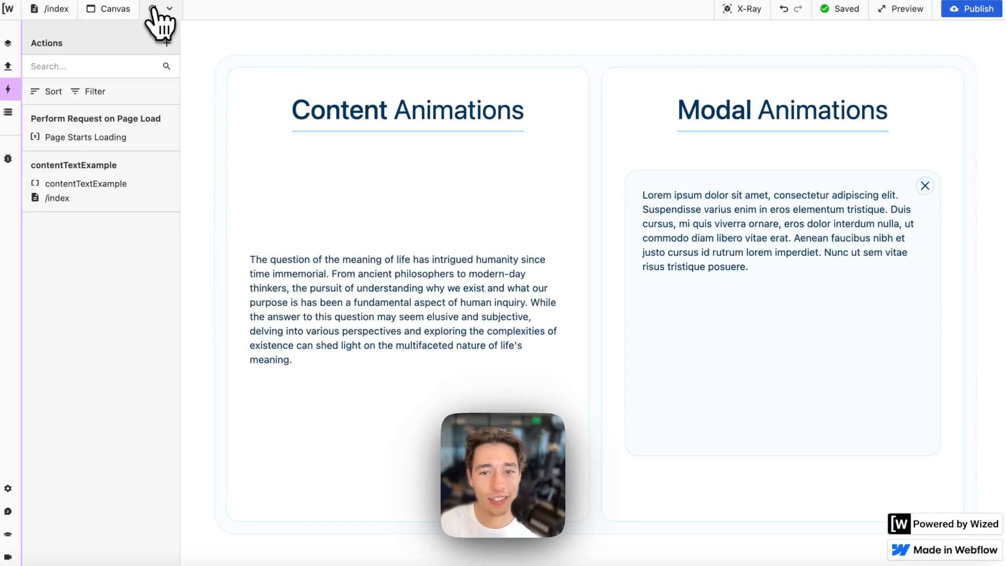
left_click(153, 8)
left_click(153, 9)
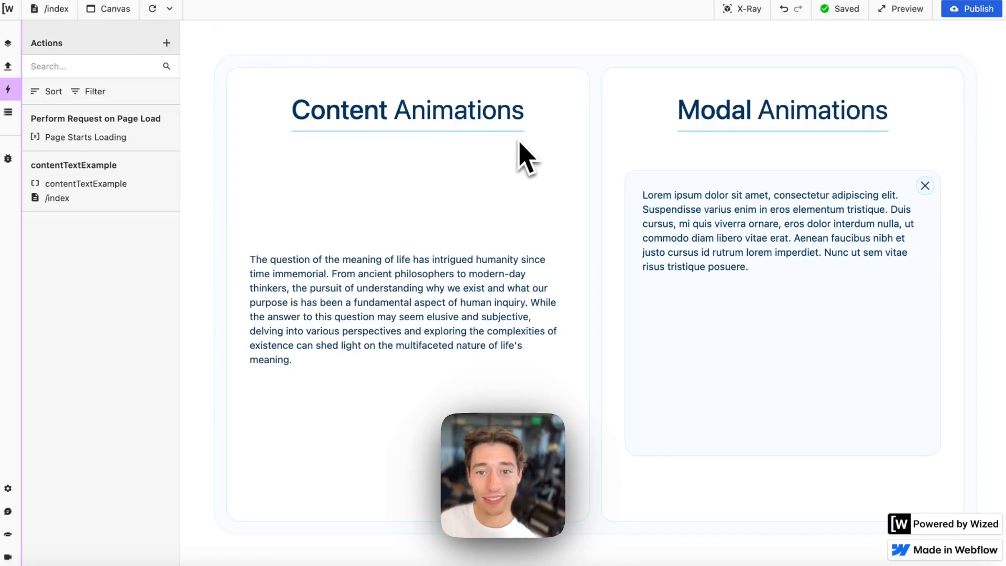
mouse_move(2, 137)
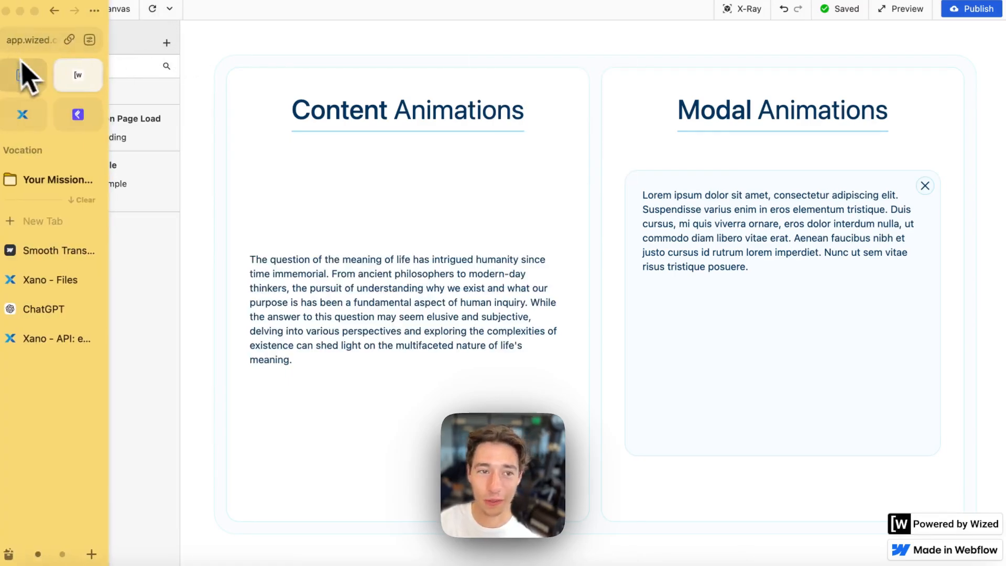
- Delete the Lorem ipsum text from the Content Animations paragraph and open the published staging site
left_click(21, 72)
left_click(855, 215)
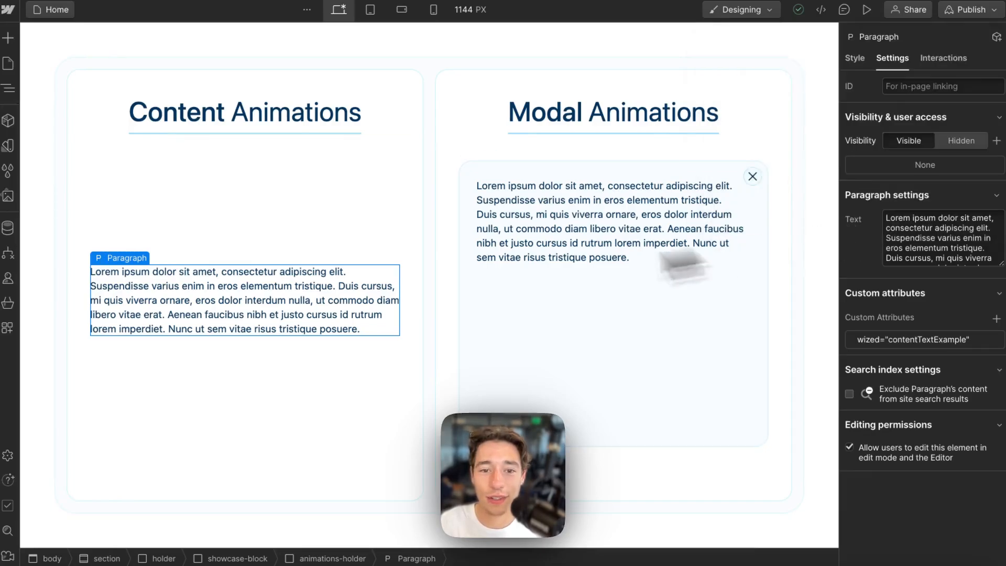
left_click(855, 58)
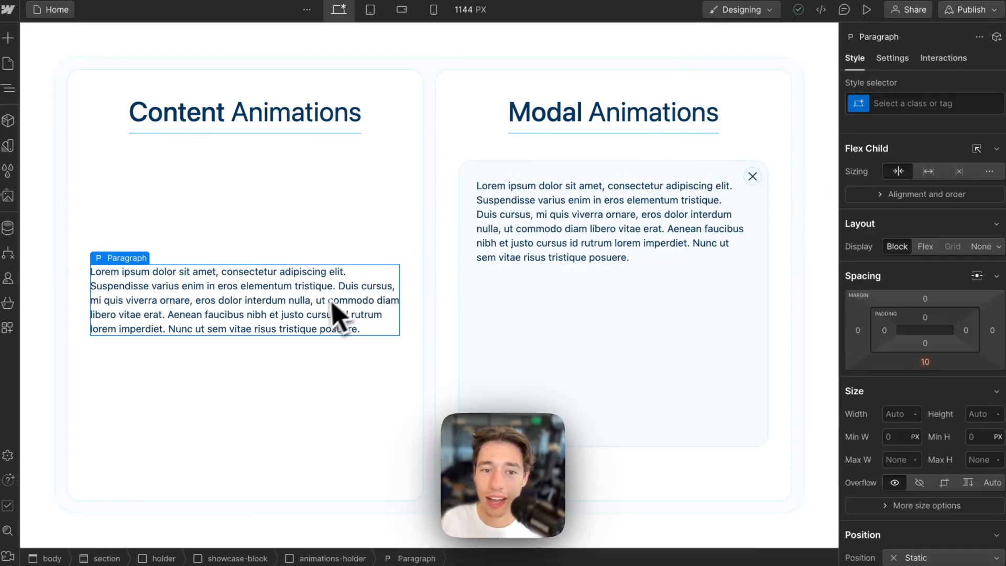
double_click(314, 309)
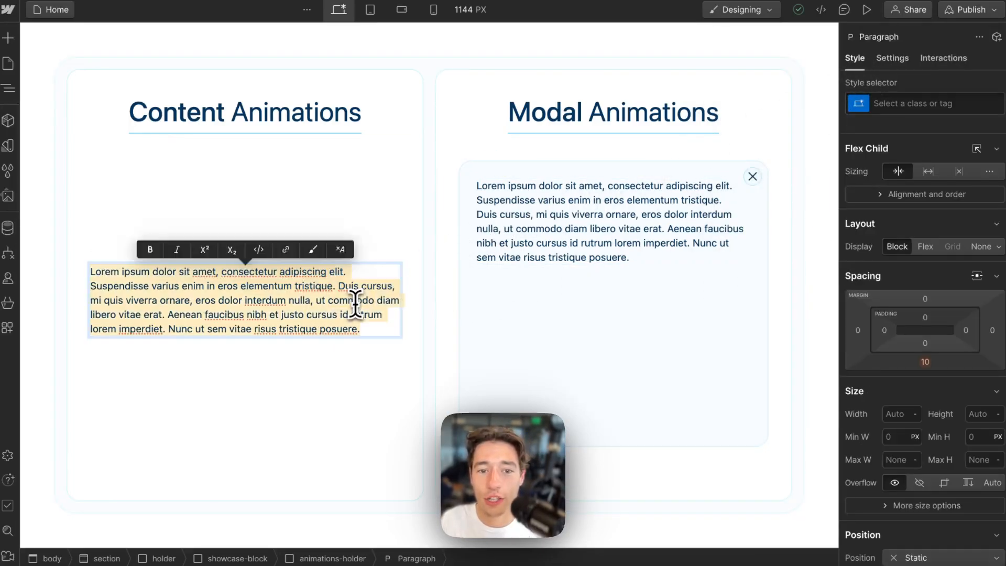
triple_click(298, 314)
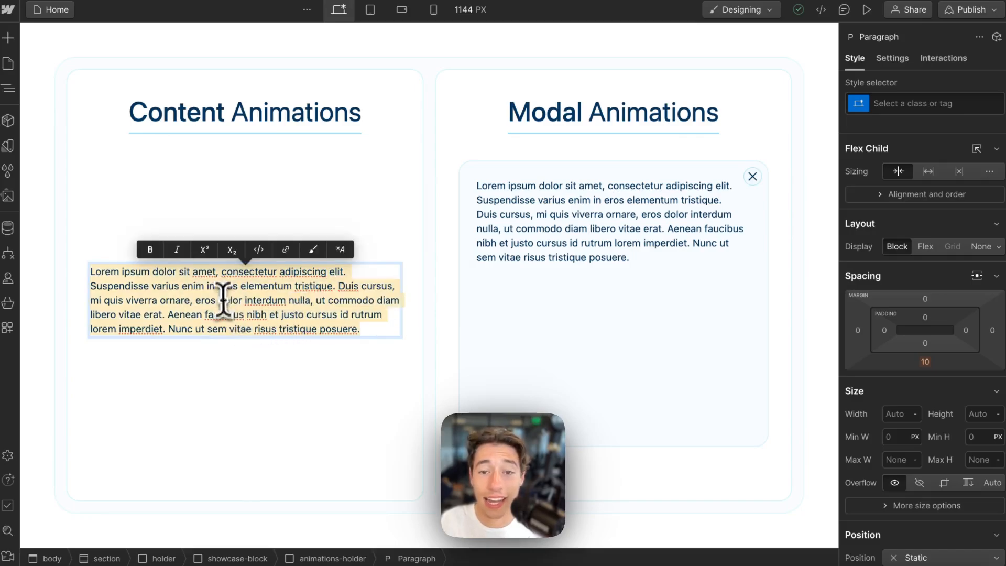
key("BackSpace")
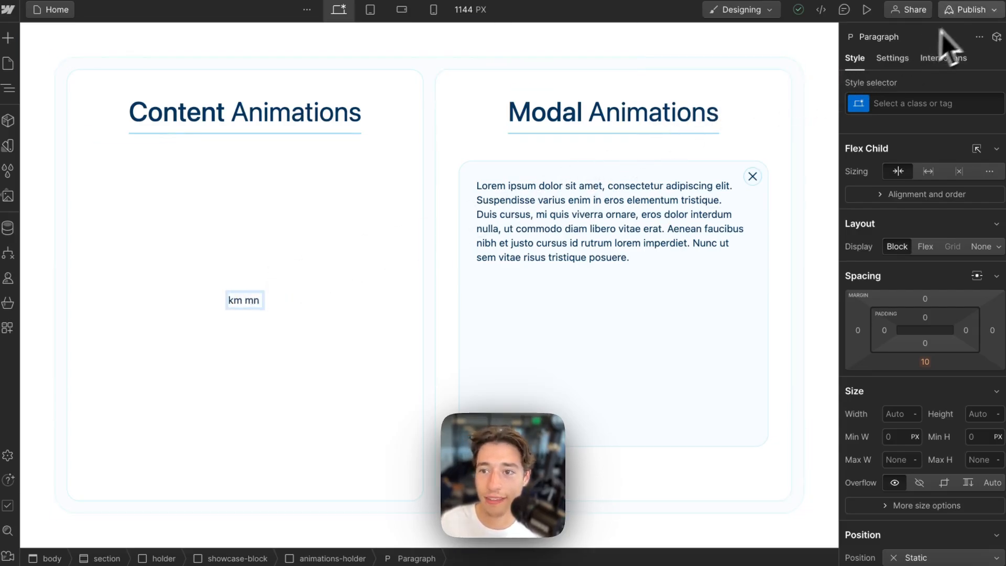
left_click(968, 13)
left_click(890, 79)
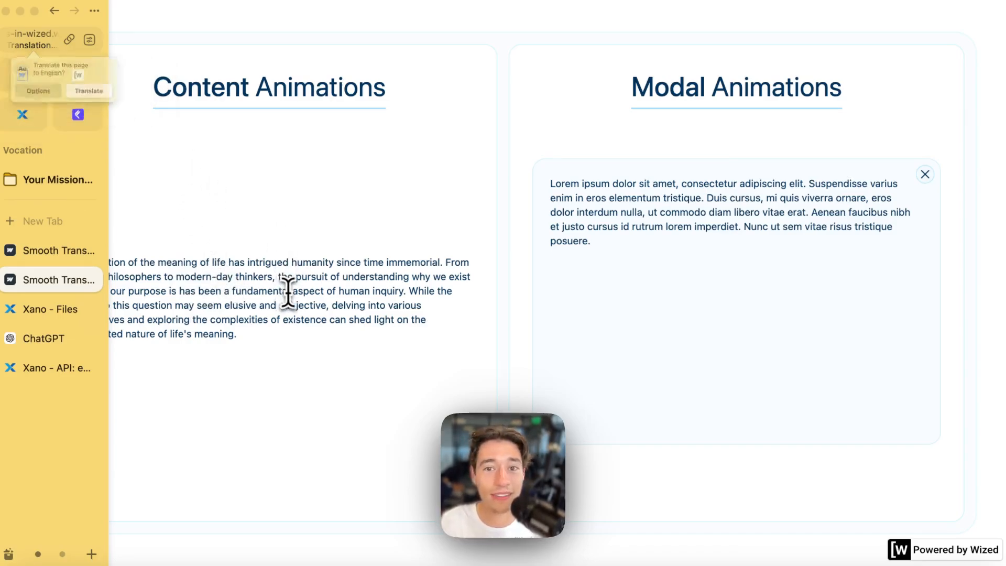
- Return from the staging page in Arc to the Webflow Designer tab
mouse_move(42, 186)
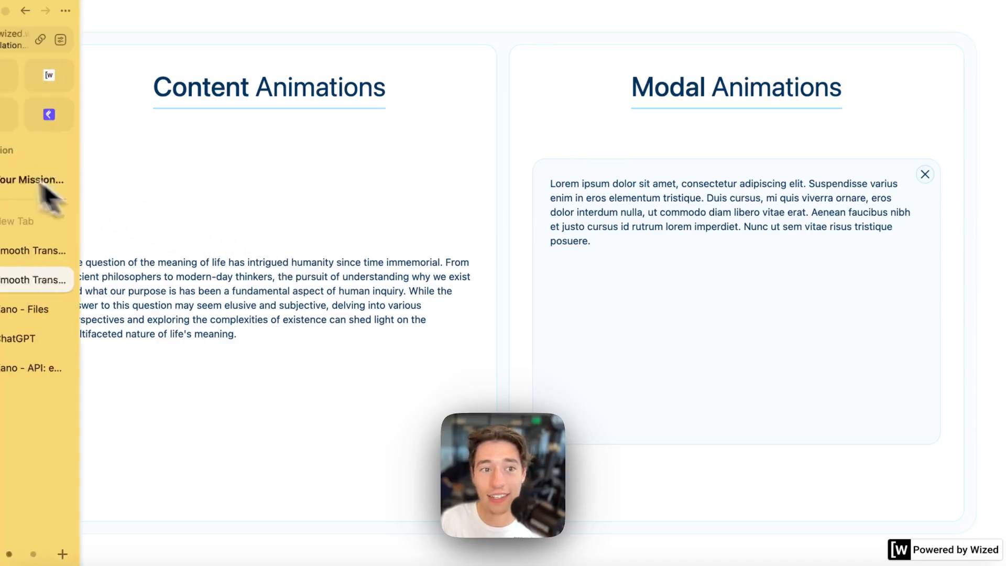
left_click(19, 93)
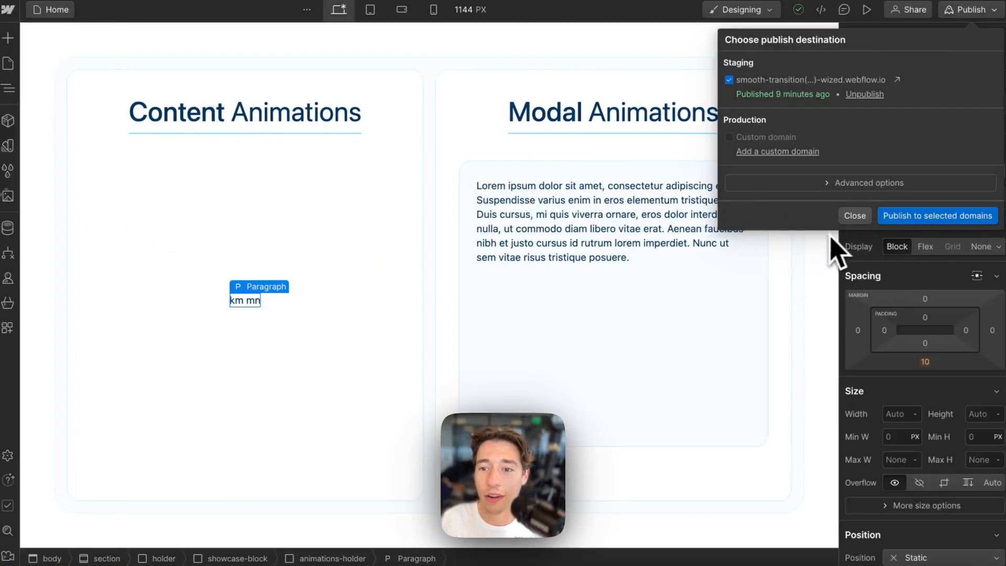
- Delete the 'km mn' placeholder text and leftover spaces from the Content Animations paragraph
left_click(854, 218)
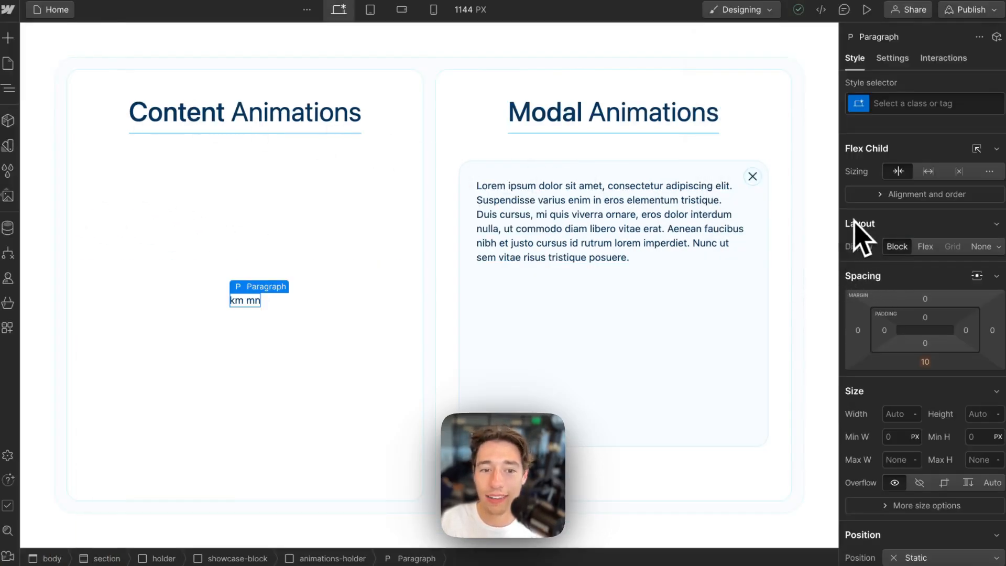
double_click(251, 302)
key("BackSpace")
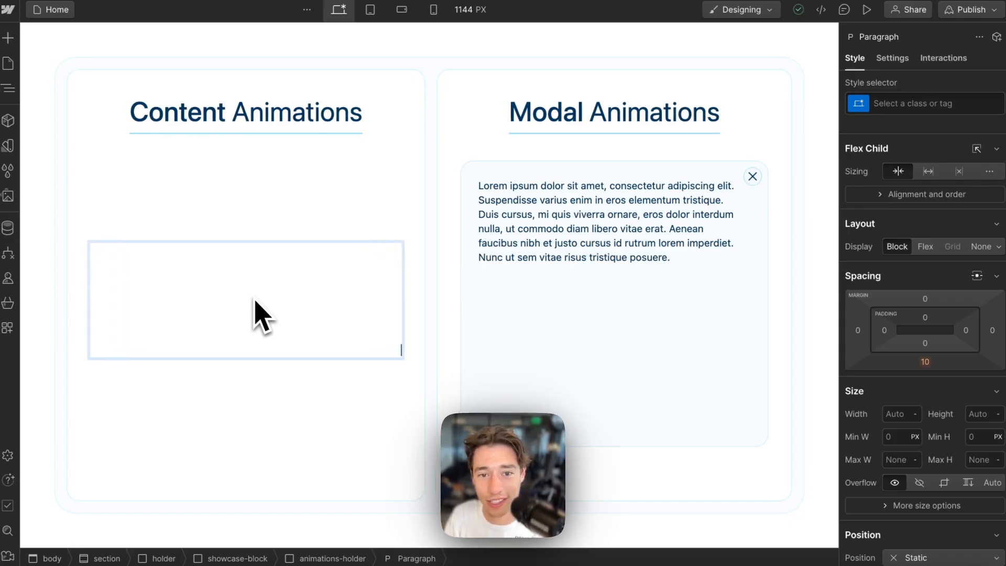
key("BackSpace")
key("BackSpace")
key("BackSpace")
key("BackSpace")
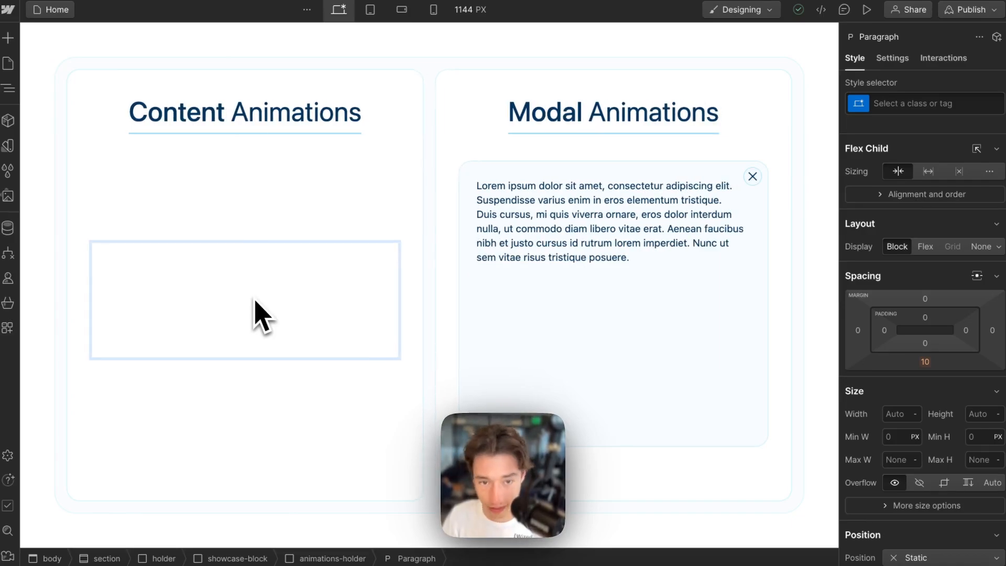
left_click(492, 315)
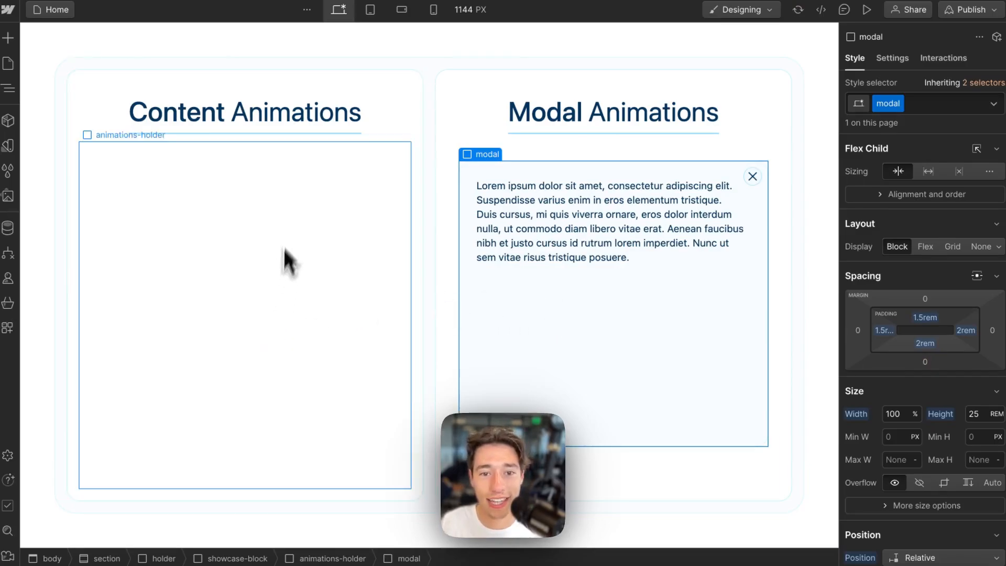
- Reselect the empty paragraph and clear any remaining invisible text
left_click(285, 283)
left_click(276, 300)
double_click(276, 300)
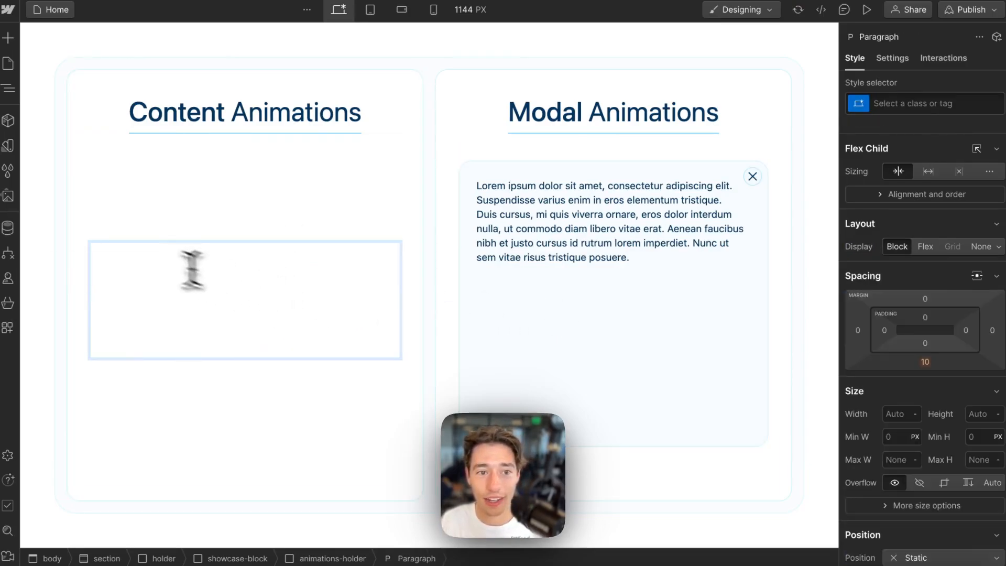
key("super+a")
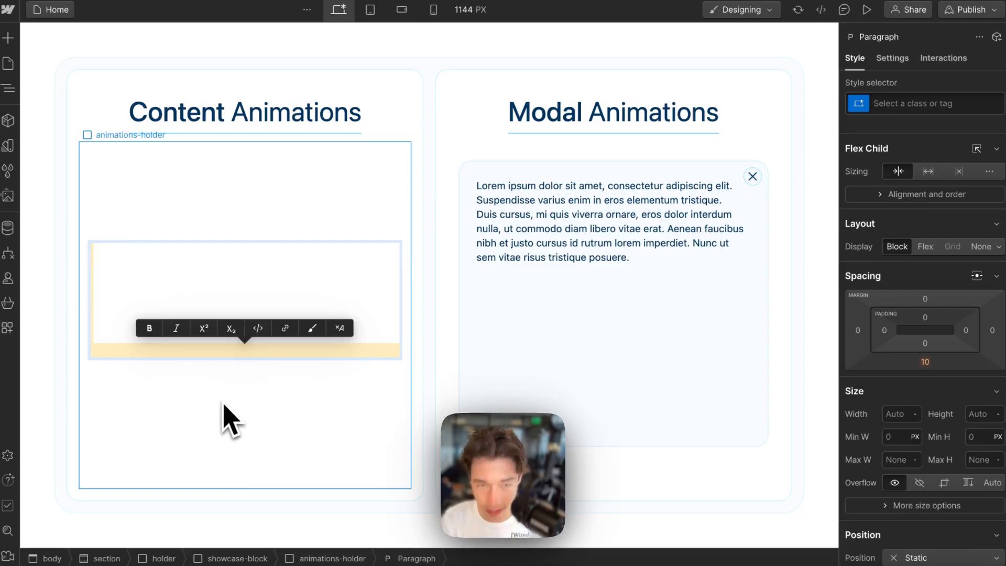
key("BackSpace")
- Undo the accidental paragraph deletion, reposition it in animations-holder, and reopen its text
left_click(276, 329)
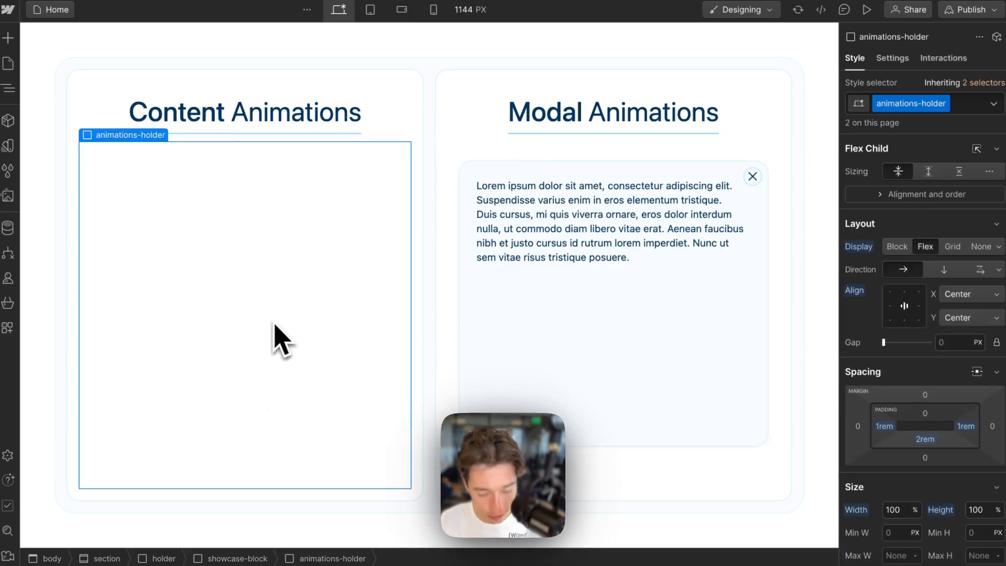
key("super+z")
left_click(225, 297)
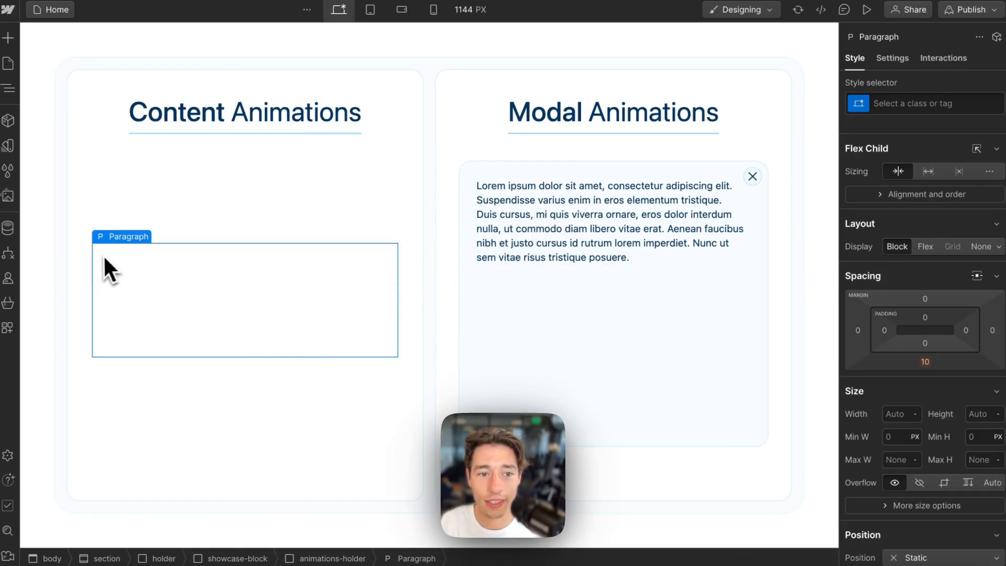
left_click_drag(104, 255, 78, 255)
double_click(335, 324)
left_click(322, 353)
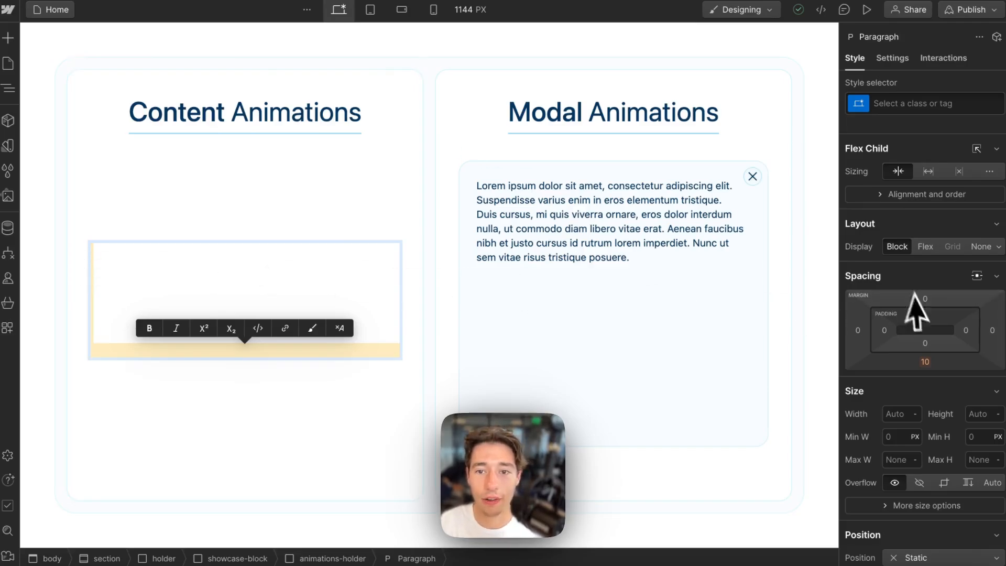
- Delete the Lorem text from the modal's paragraph, leaving it empty
double_click(675, 237)
triple_click(674, 237)
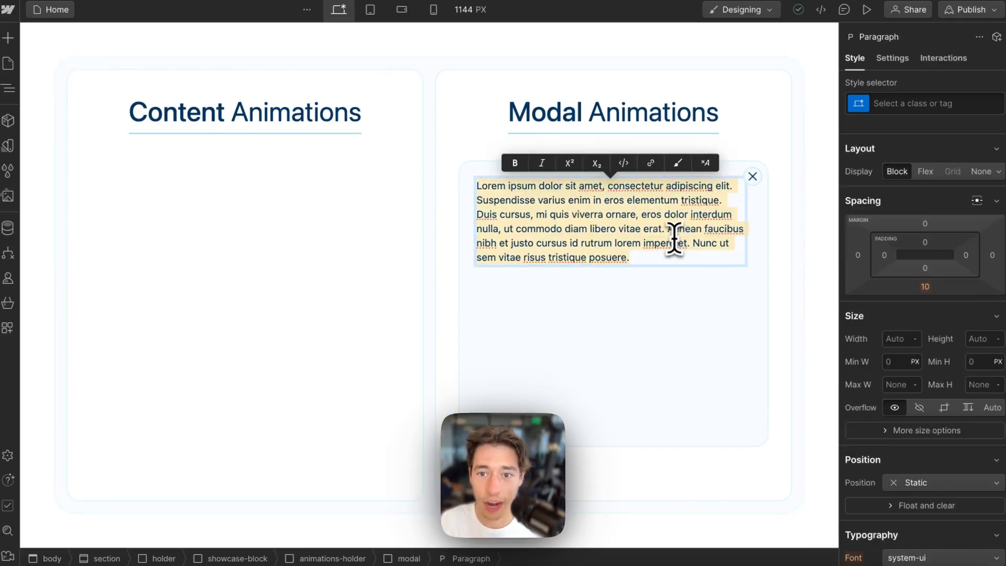
key("BackSpace")
left_click(730, 355)
left_click(669, 265)
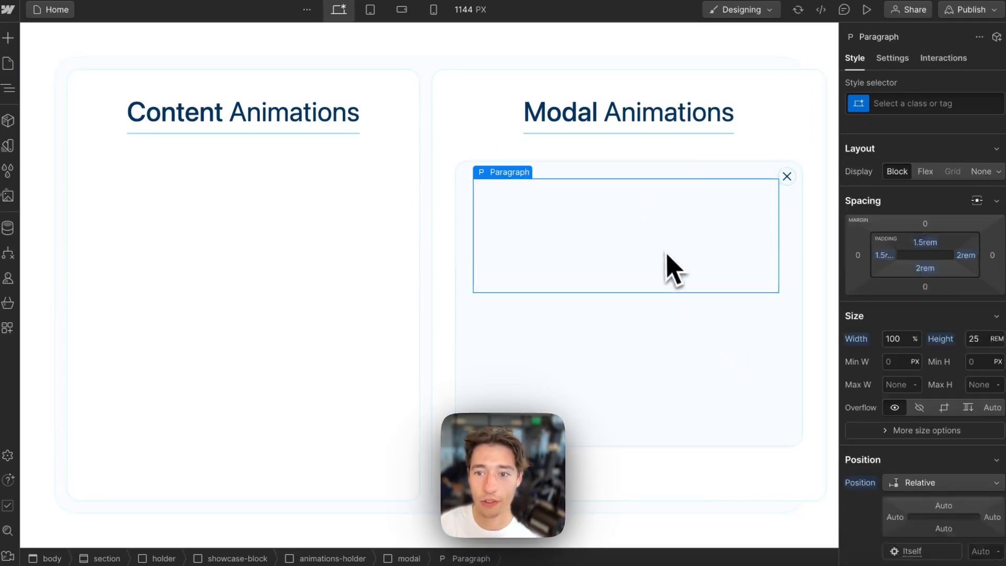
double_click(690, 265)
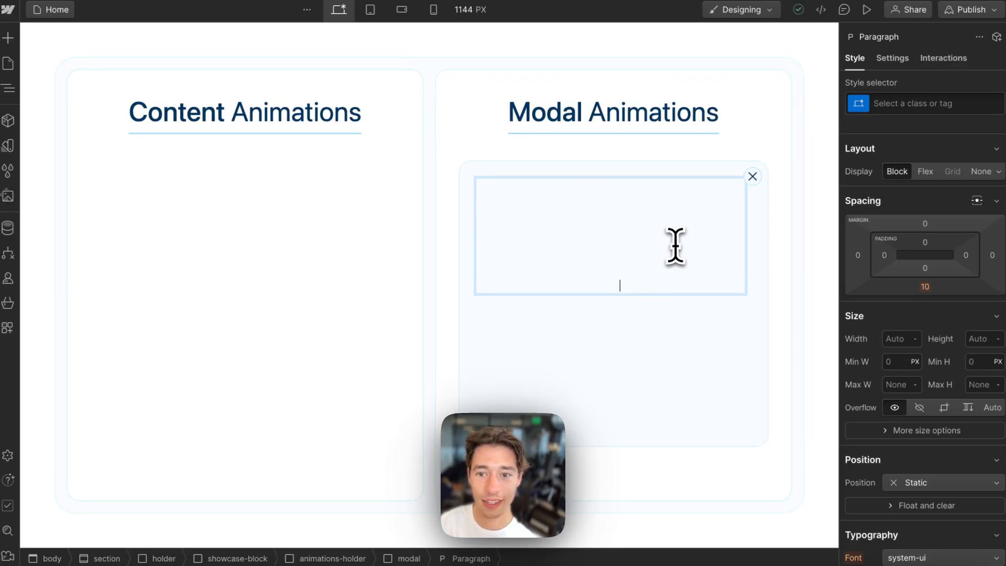
left_click(719, 337)
left_click(652, 242)
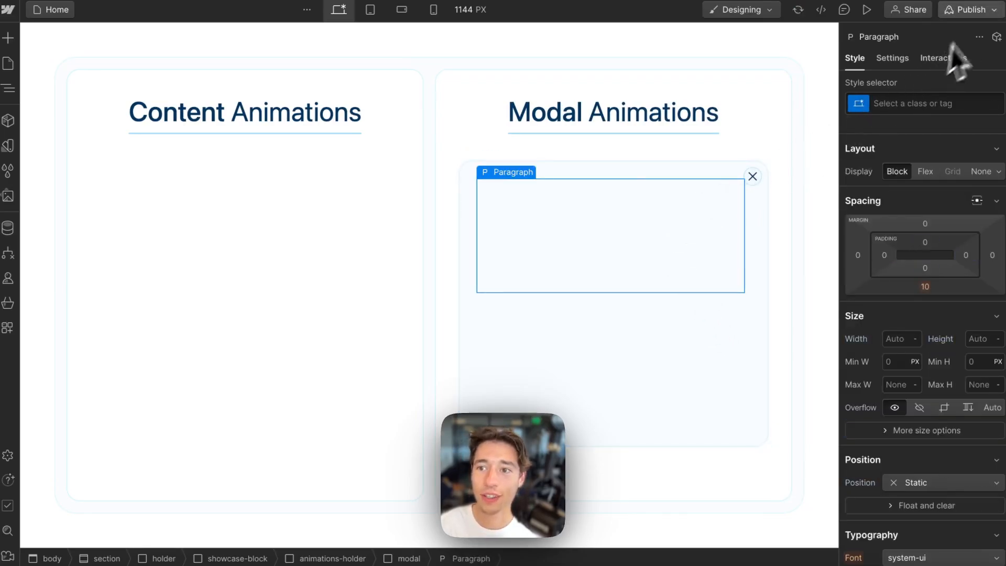
- Republish the site to the staging domain and open the staging preview
key("shift+p")
left_click(898, 215)
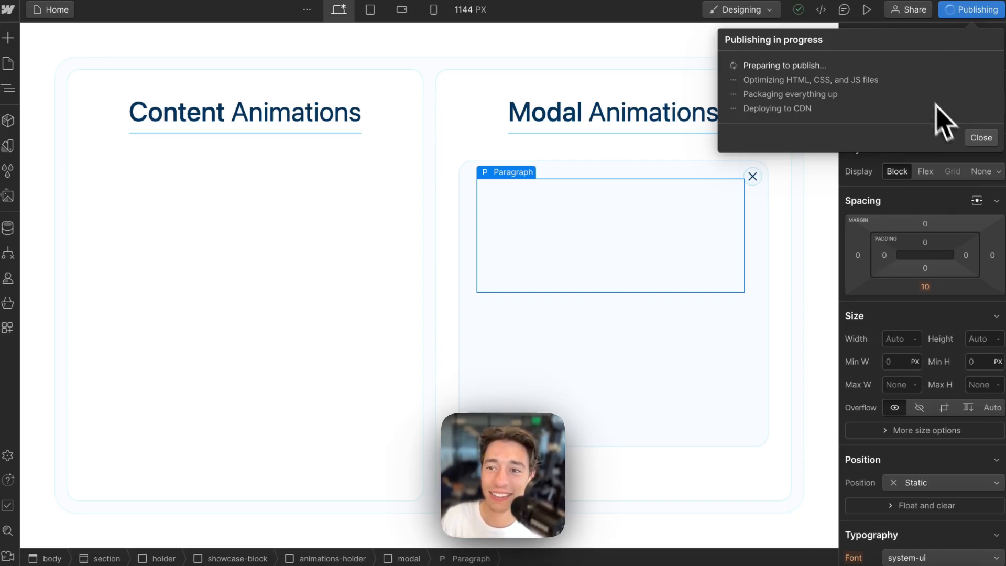
left_click(981, 138)
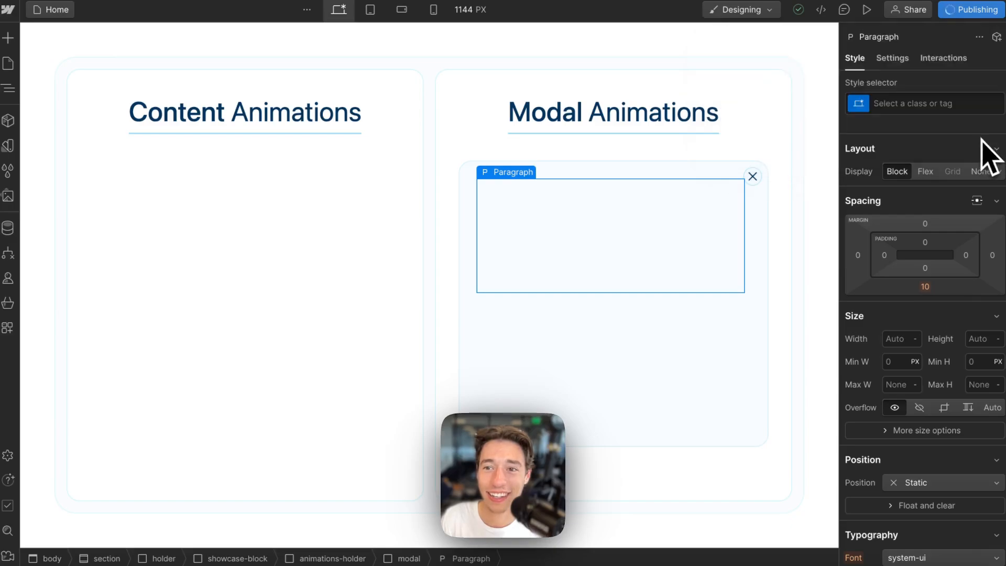
left_click(973, 11)
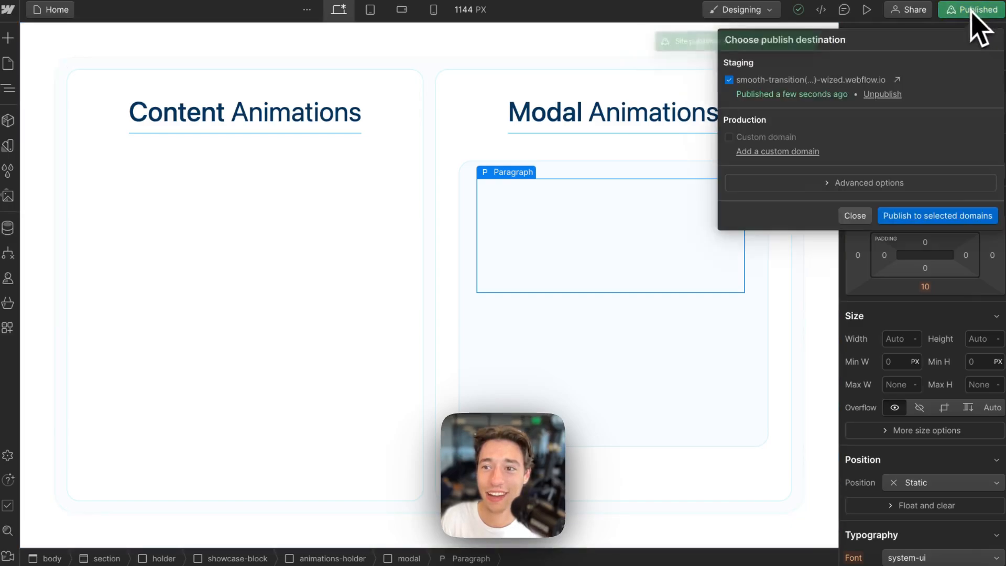
left_click(897, 80)
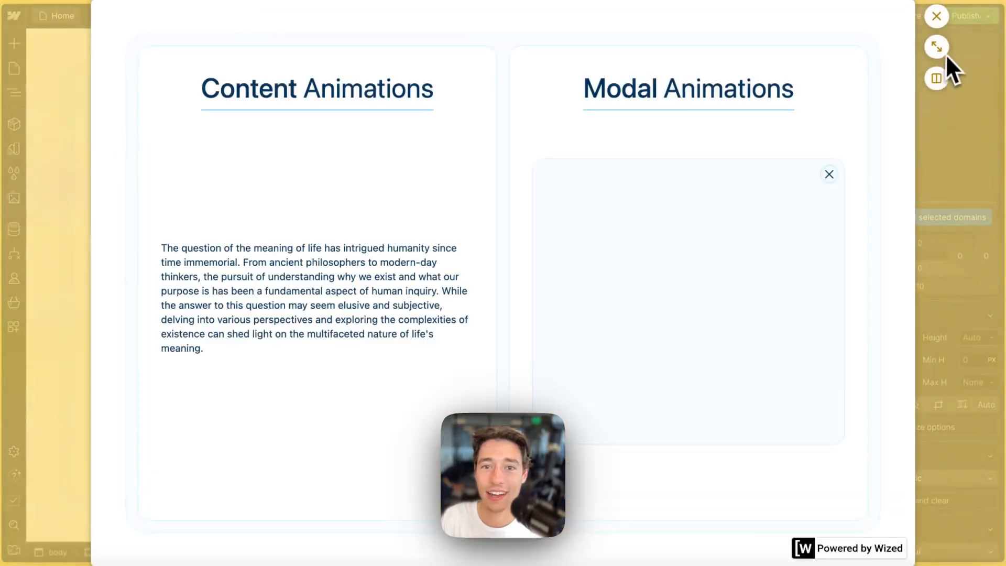
- Expand the staging preview to a full tab and reload the Smooth Transitions page several times
left_click(937, 47)
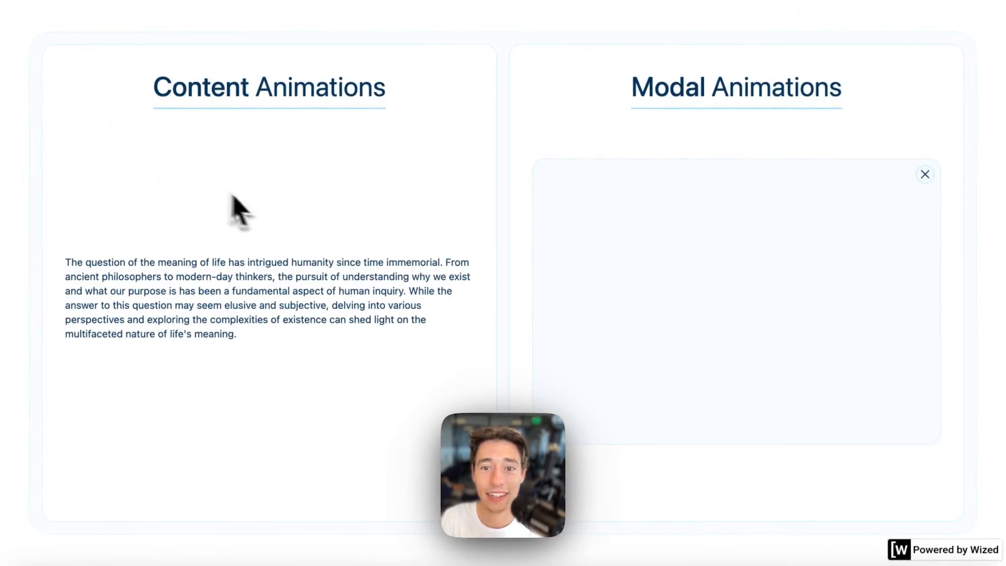
mouse_move(3, 71)
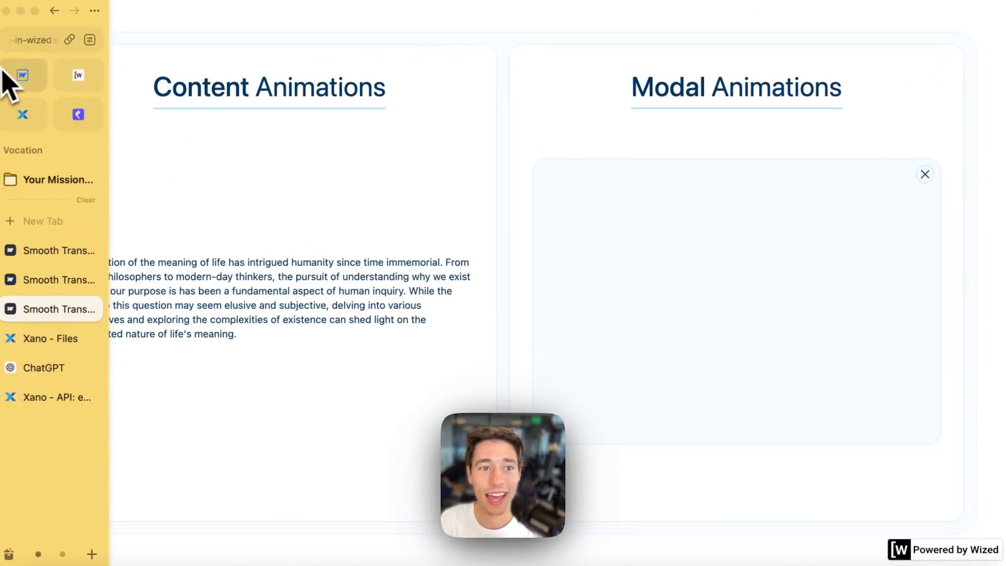
left_click(29, 42)
left_click(56, 80)
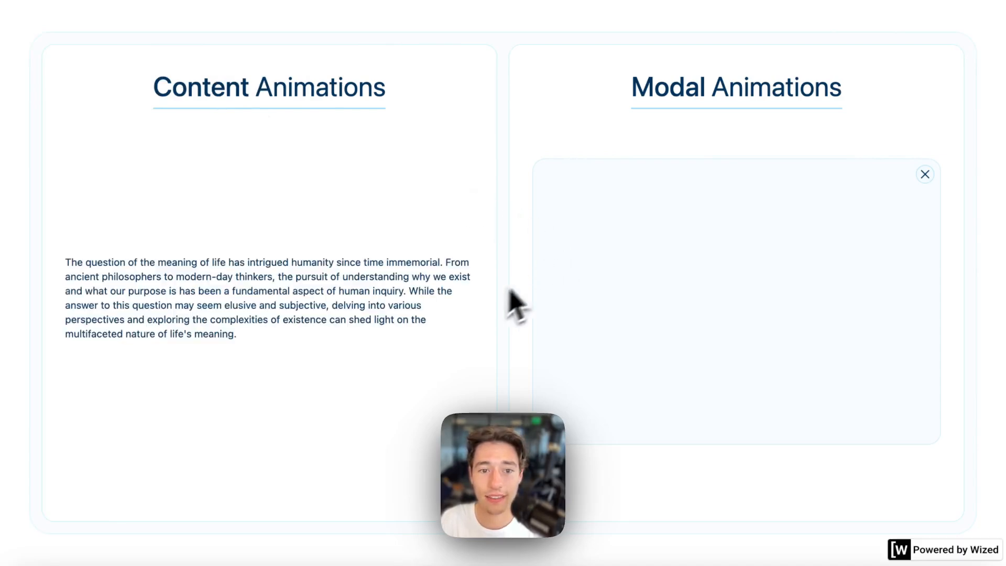
mouse_move(18, 67)
left_click(32, 42)
key("Return")
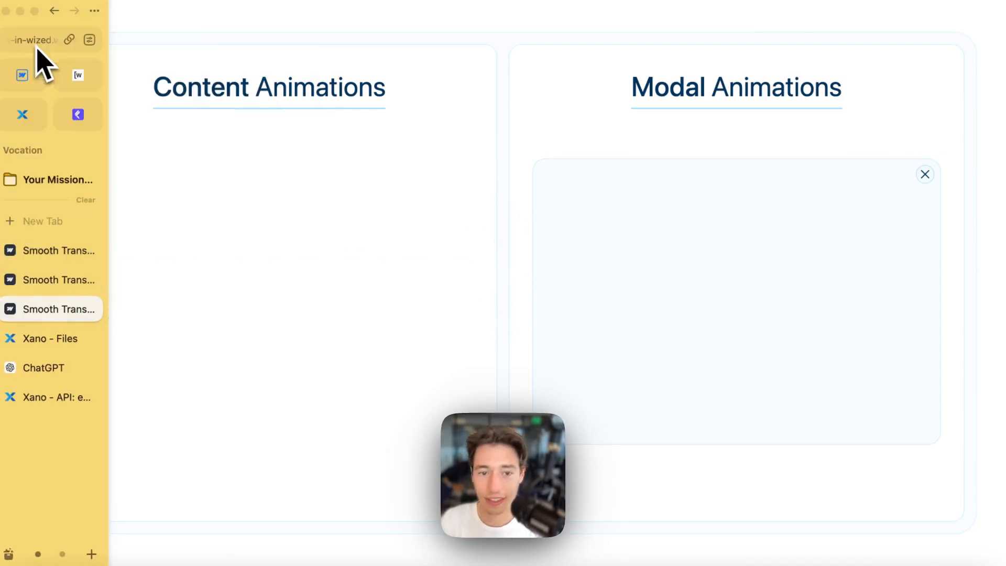
mouse_move(21, 131)
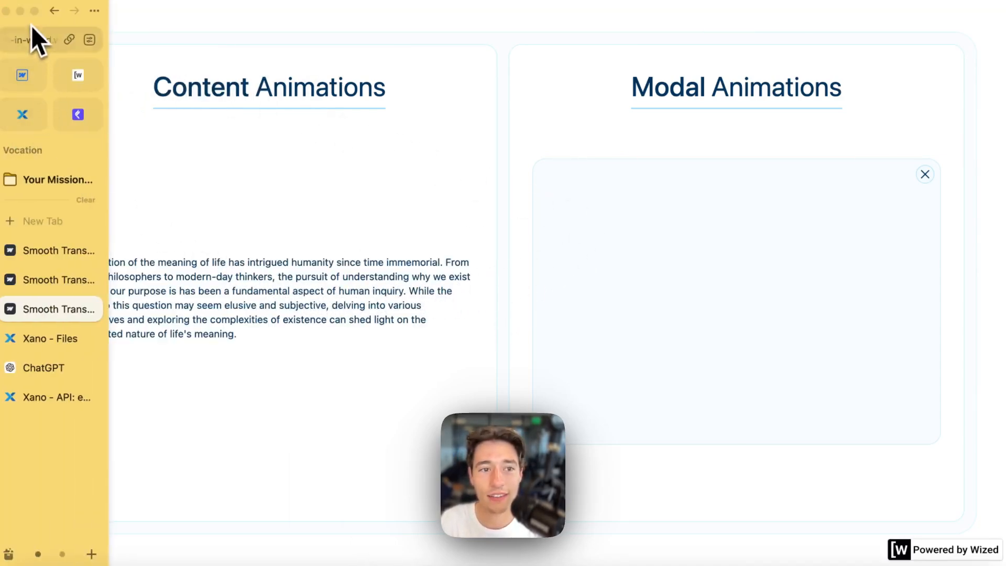
left_click(32, 40)
key("Return")
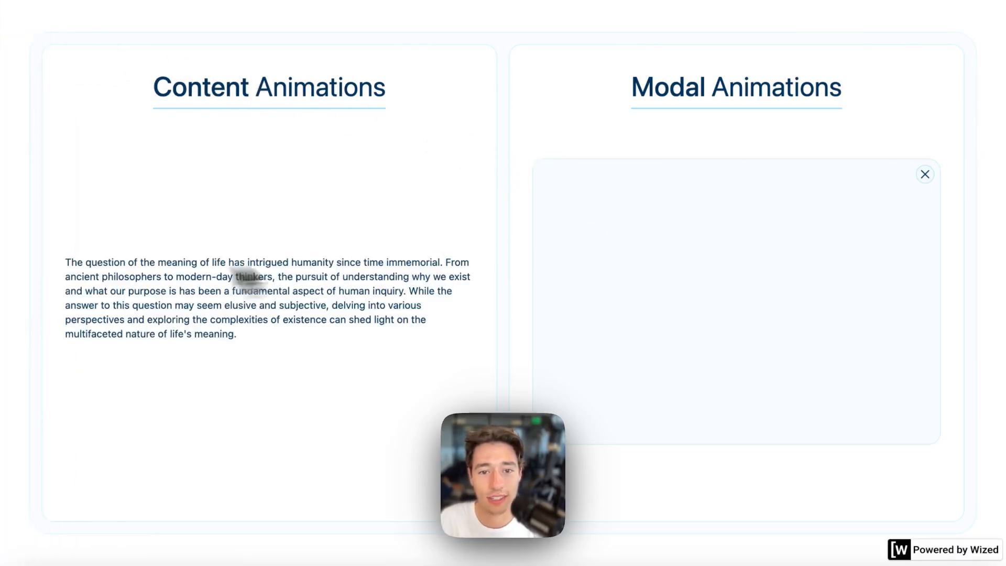
- Close the duplicate published-site tab and select the Content Animations paragraph
mouse_move(67, 315)
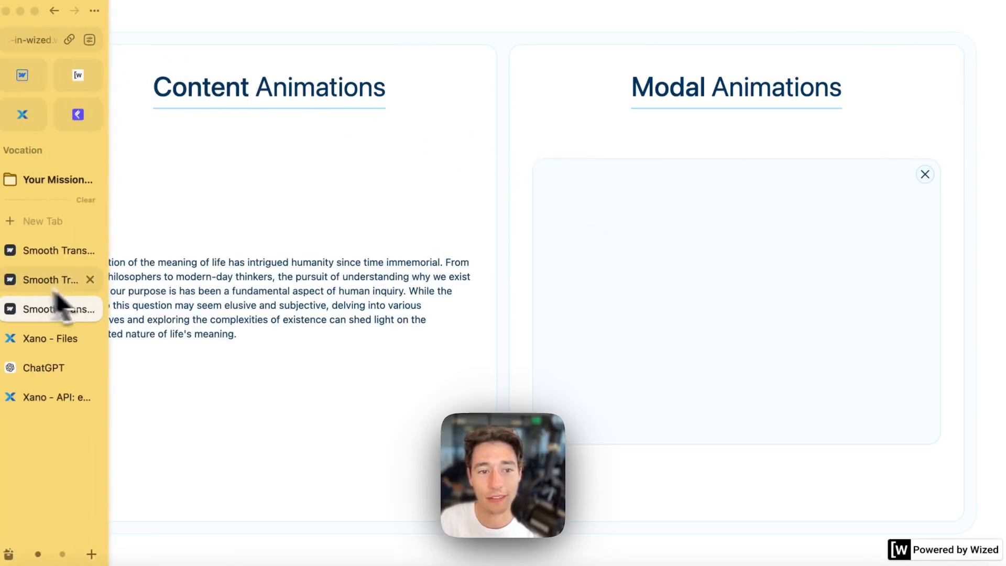
left_click(90, 280)
left_click(252, 248)
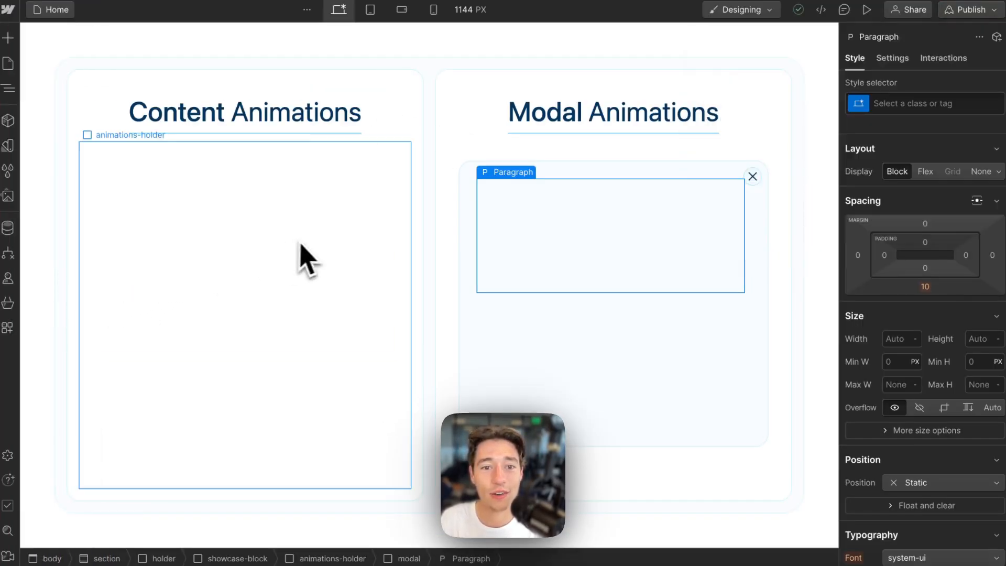
left_click(301, 273)
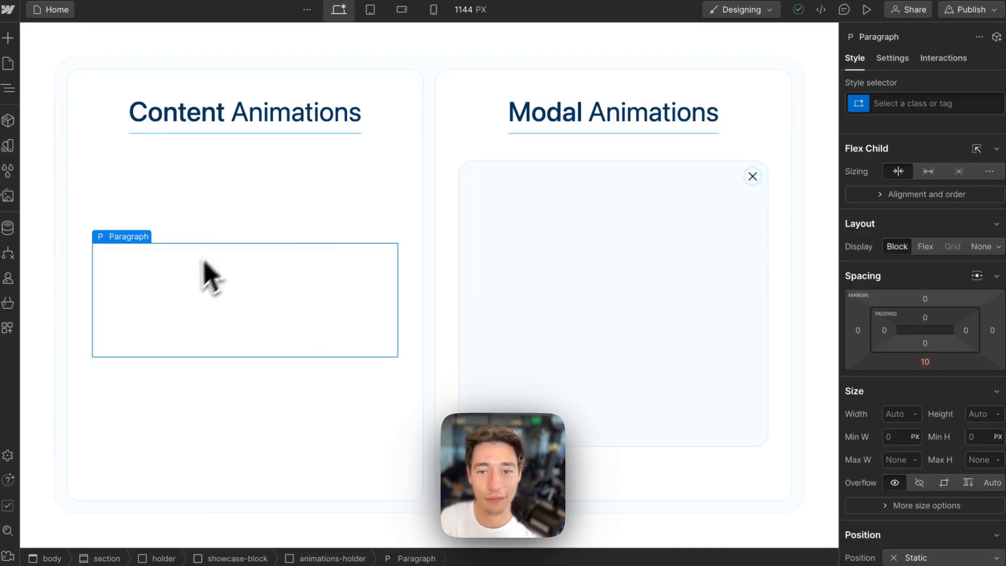
- Give the paragraph a new class named paragraph
left_click(925, 103)
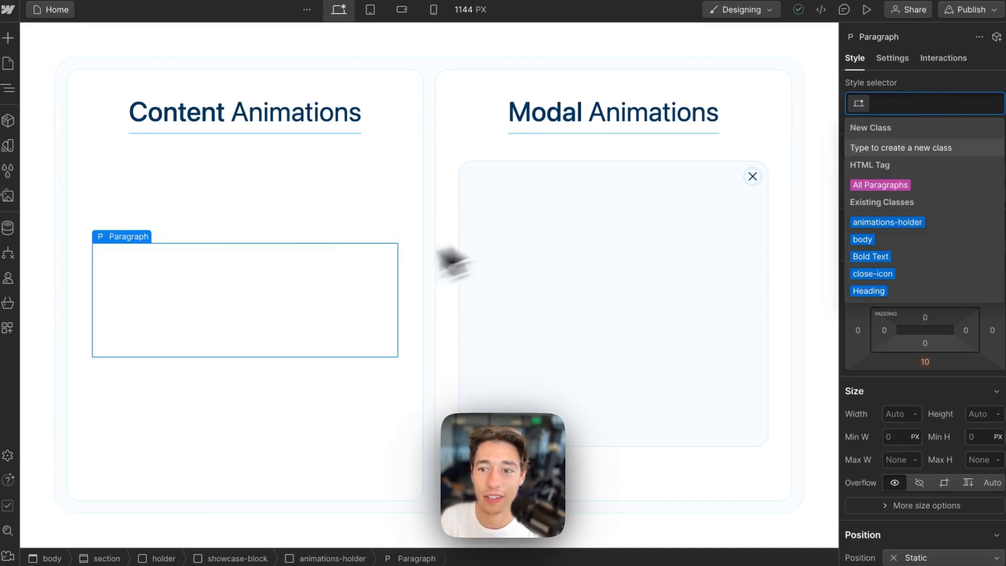
type("pargraph")
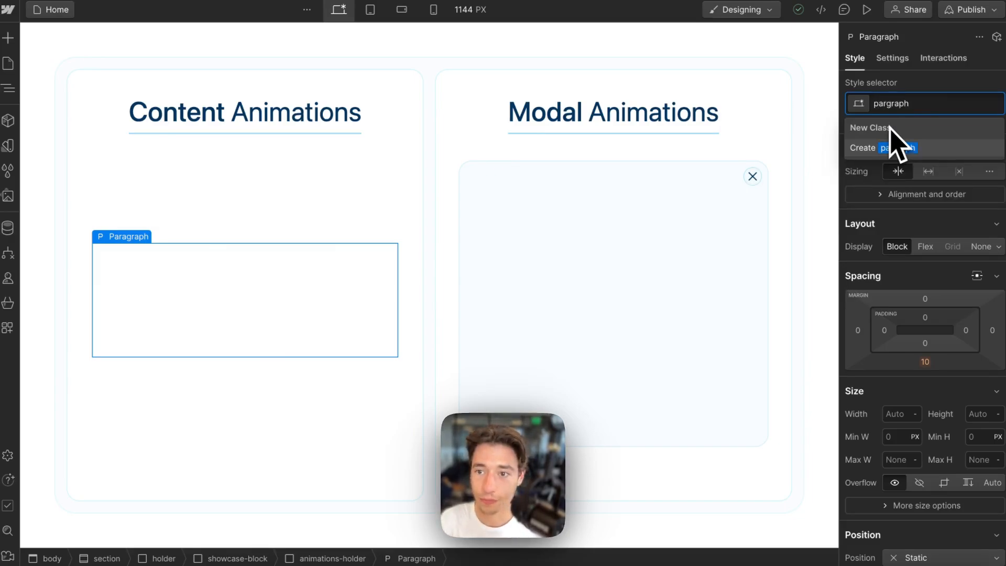
key("Return")
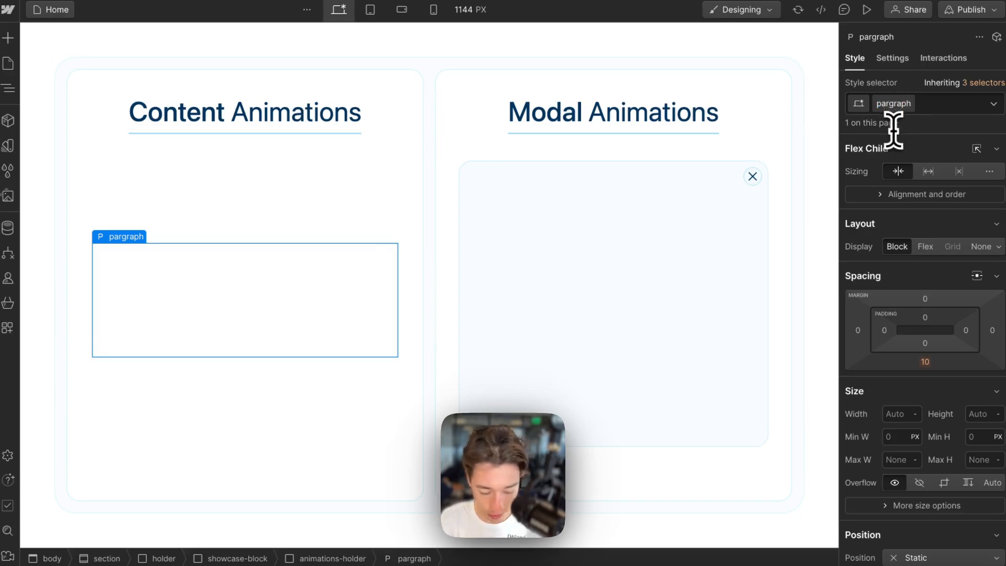
type("a")
key("Return")
- Review the paragraph's combo class options and settings, then select the surrounding showcase block
left_click(946, 108)
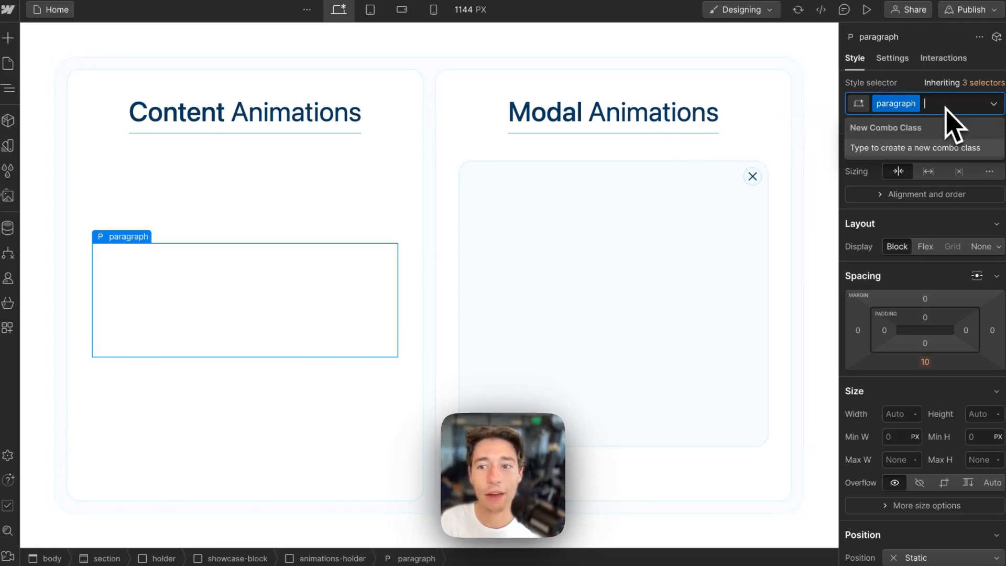
left_click(279, 310)
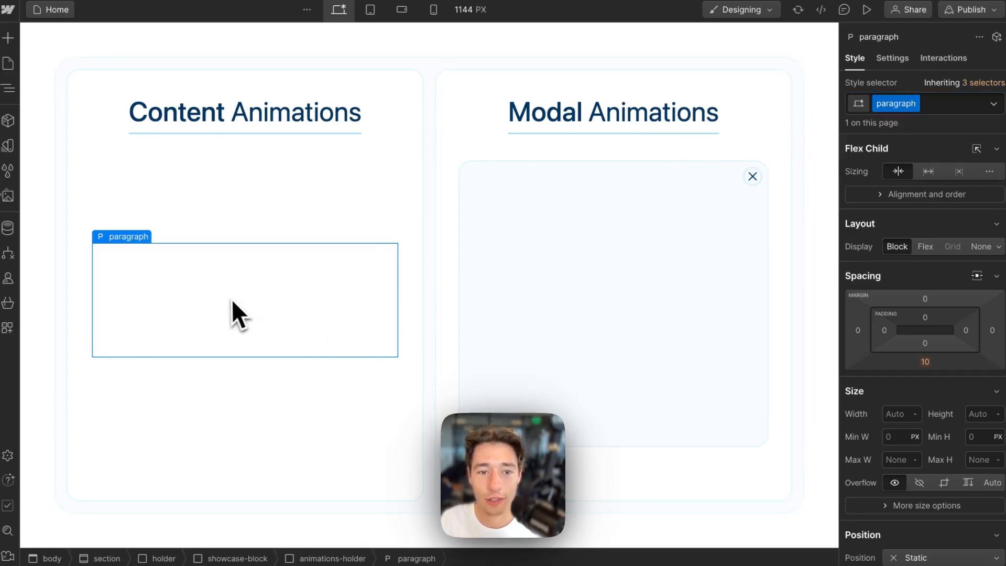
double_click(246, 310)
left_click(371, 218)
left_click(348, 284)
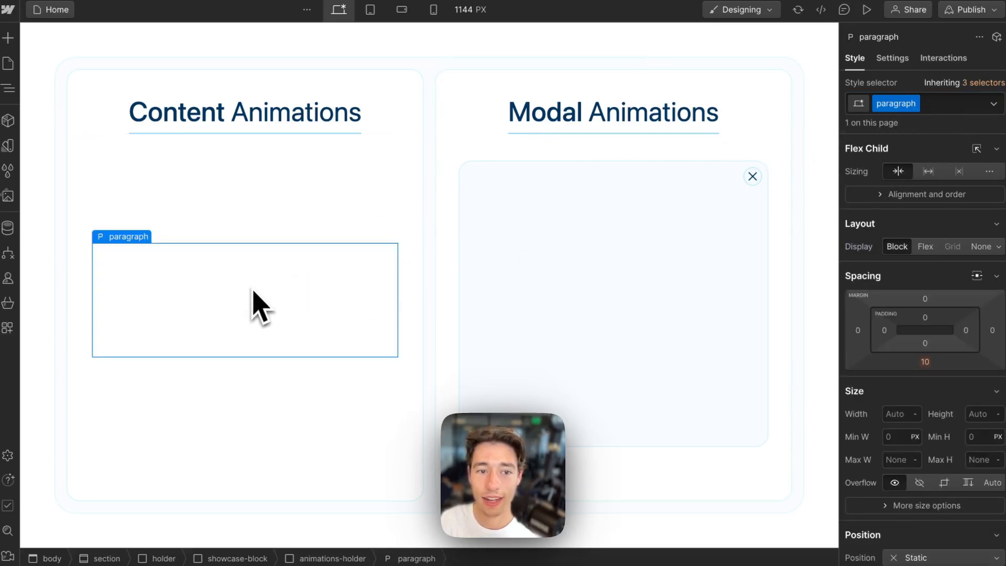
key("d")
left_click(407, 222)
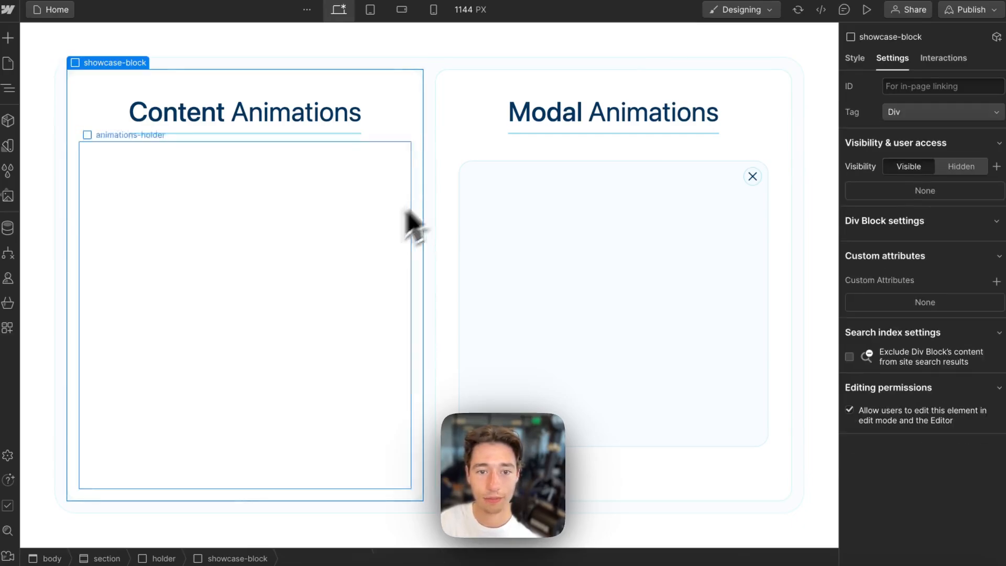
- Replace the paragraph's text with the placeholder 'xc'
left_click(312, 316)
double_click(273, 298)
type("xc")
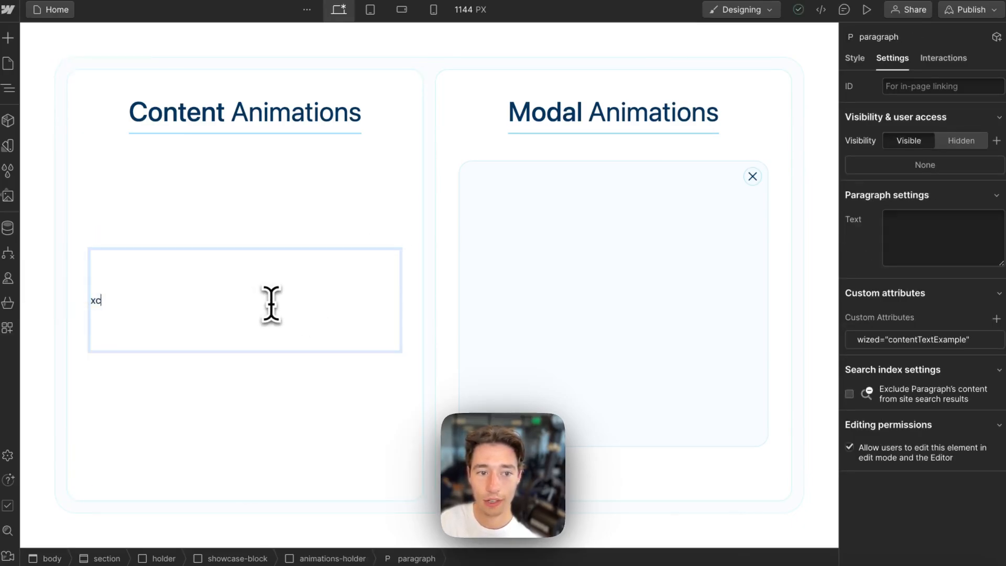
left_click(366, 215)
left_click(281, 337)
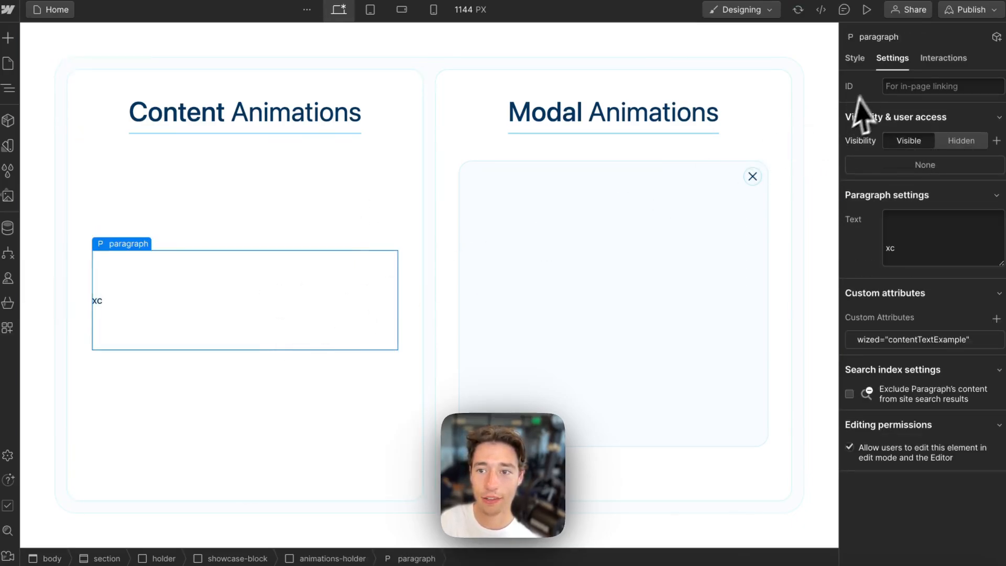
- Add a 'hidden' combo class to the paragraph and set its opacity to 0%
left_click(854, 61)
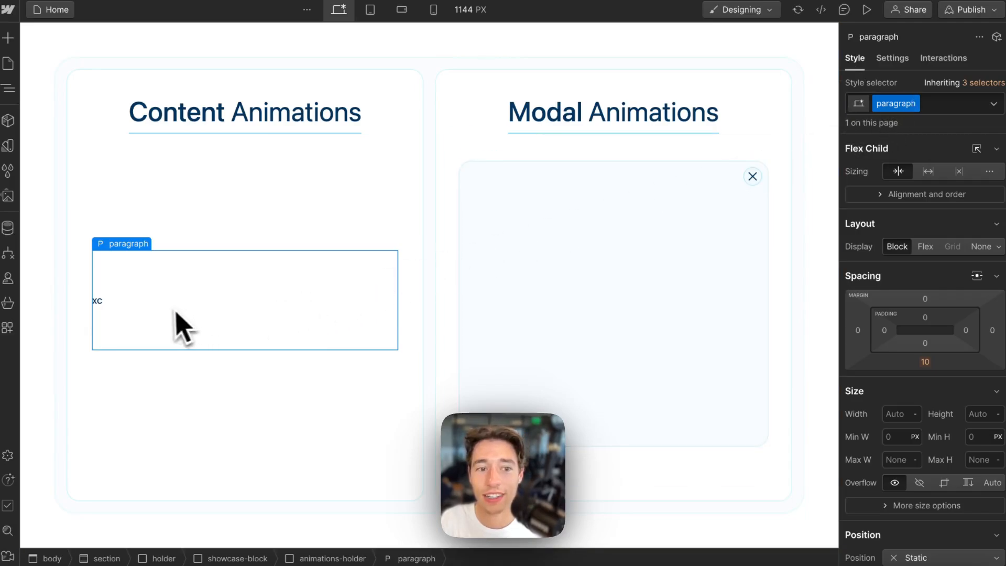
left_click(945, 106)
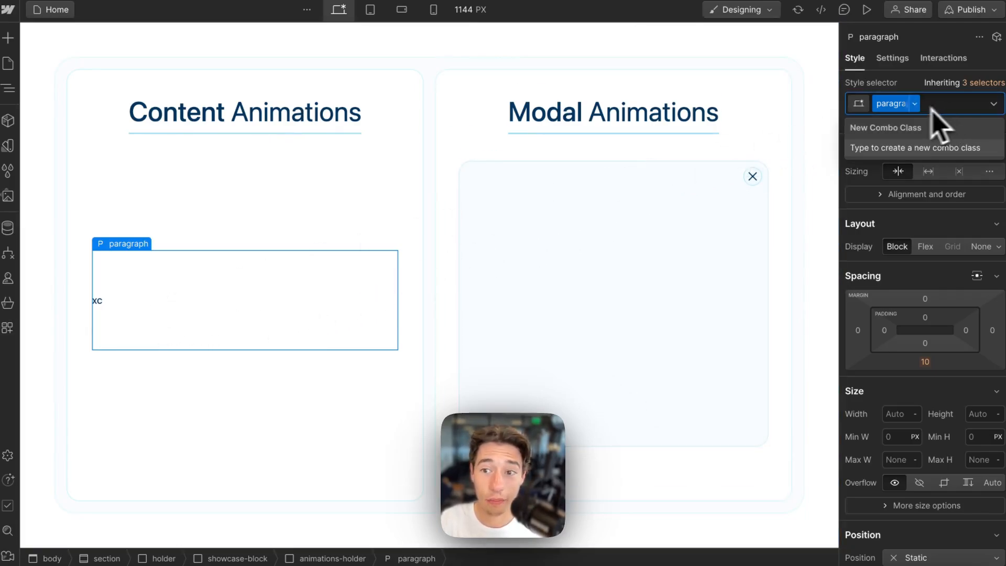
type("hidden")
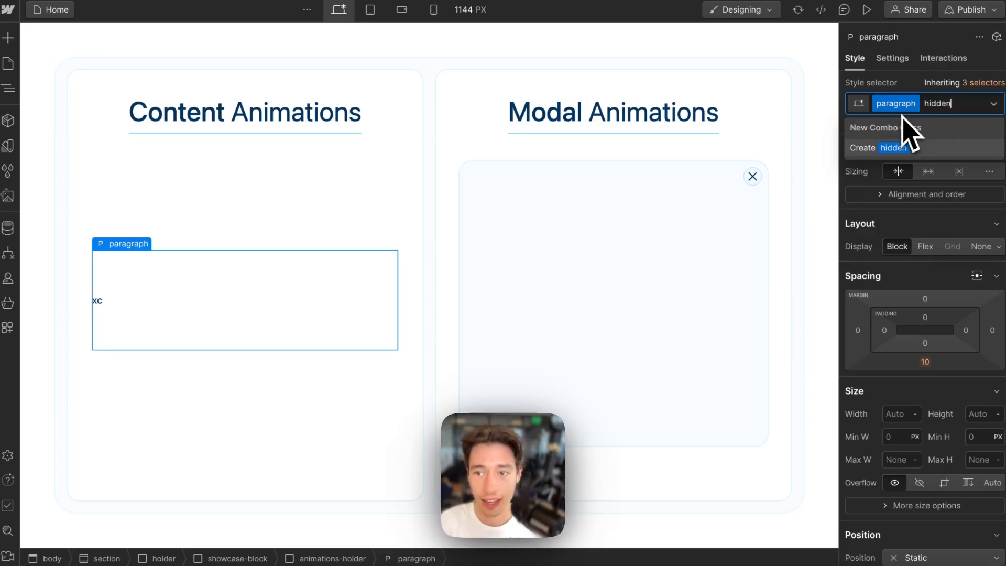
key("Return")
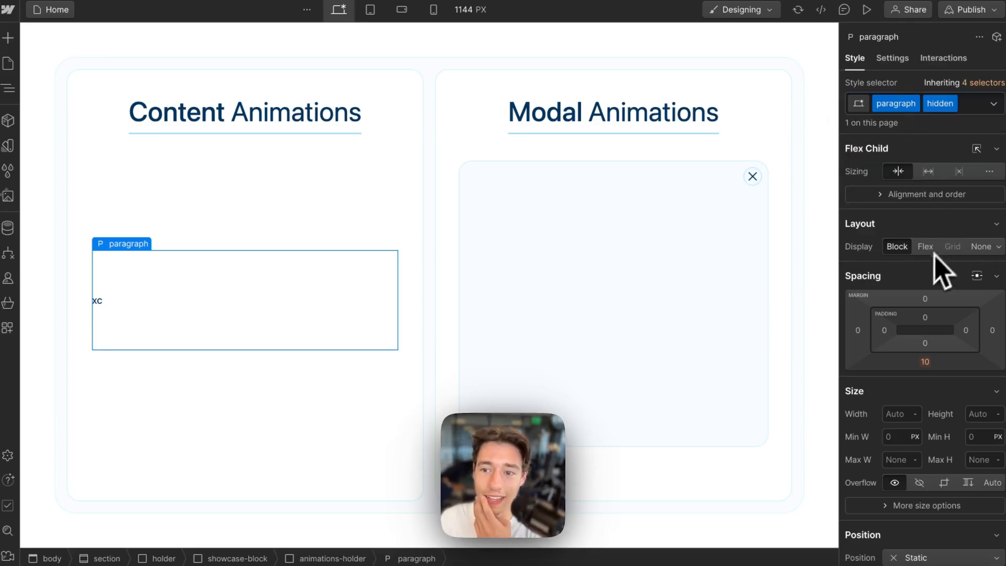
scroll(933, 265, "down", 10)
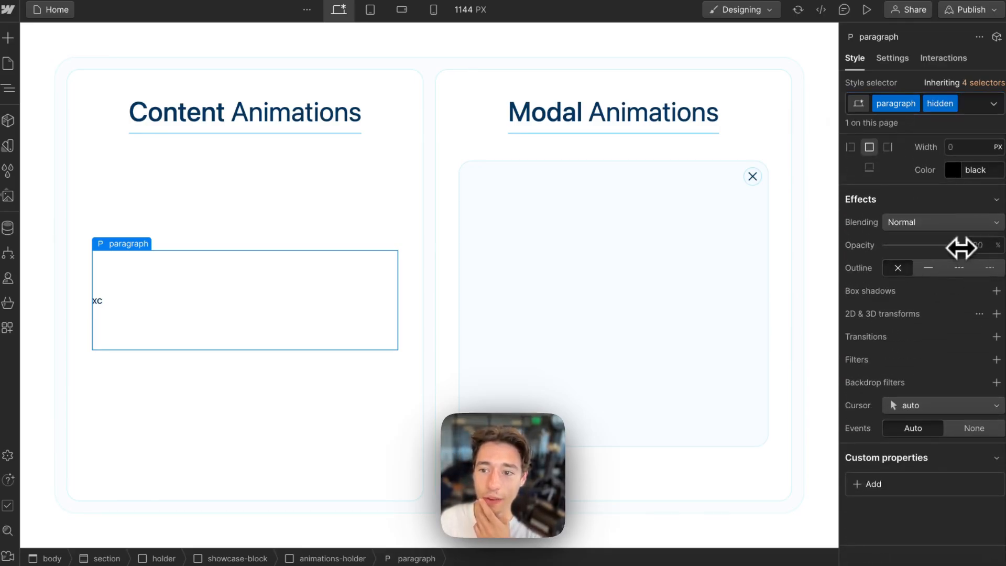
left_click_drag(961, 248, 830, 284)
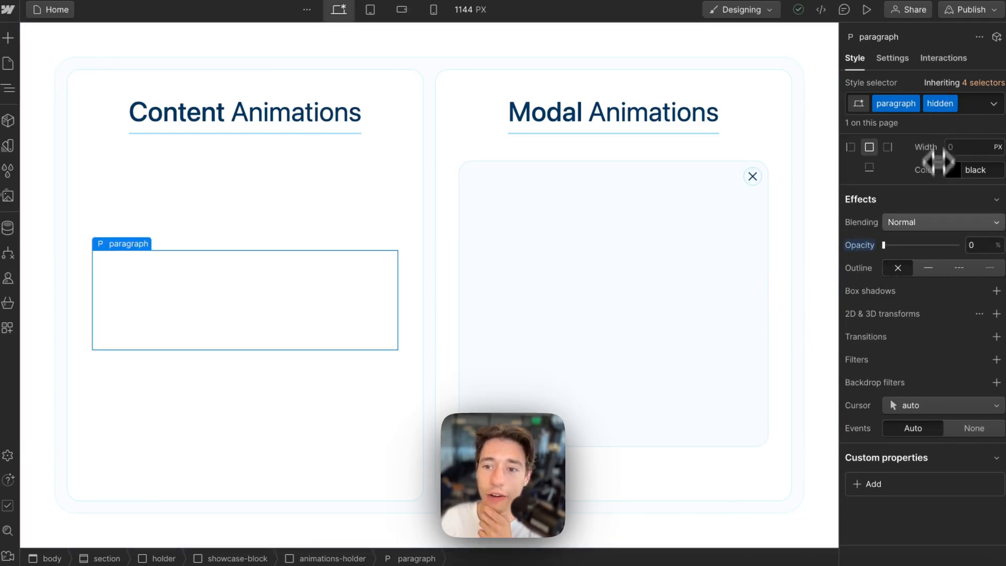
- Remove the hidden combo class from the paragraph, briefly reapplying it to preview
left_click(969, 104)
key("BackSpace")
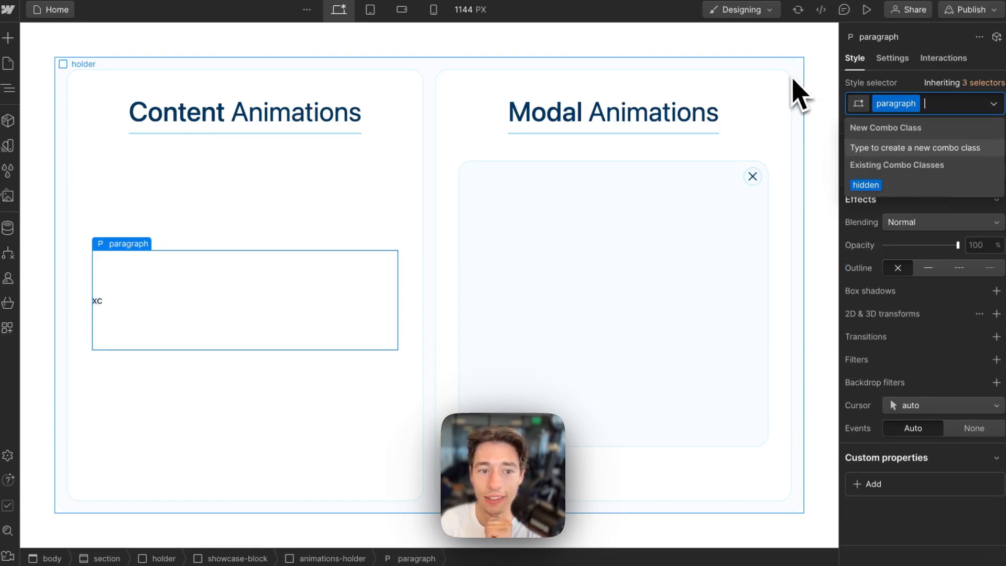
left_click(874, 187)
left_click(975, 108)
key("BackSpace")
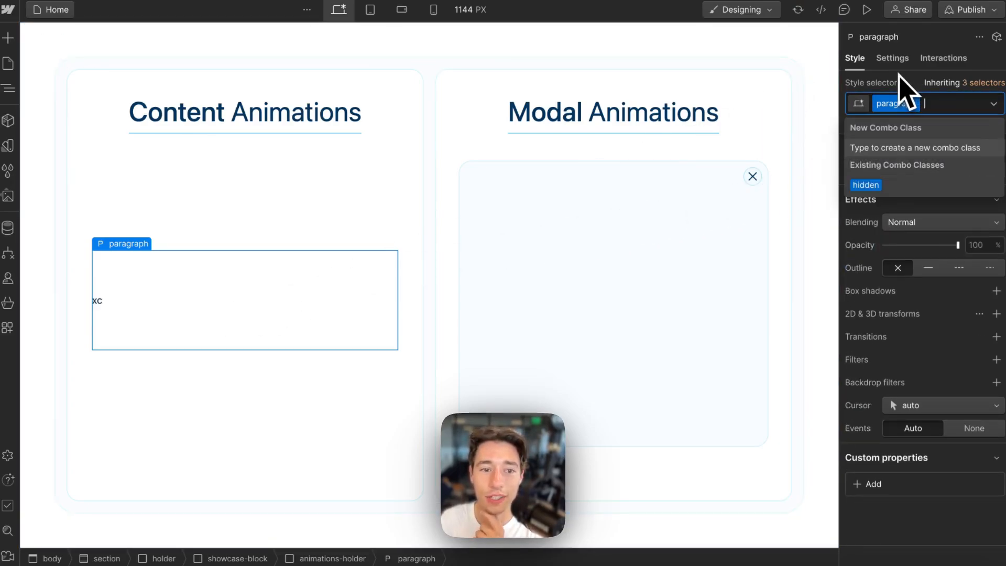
left_click(907, 79)
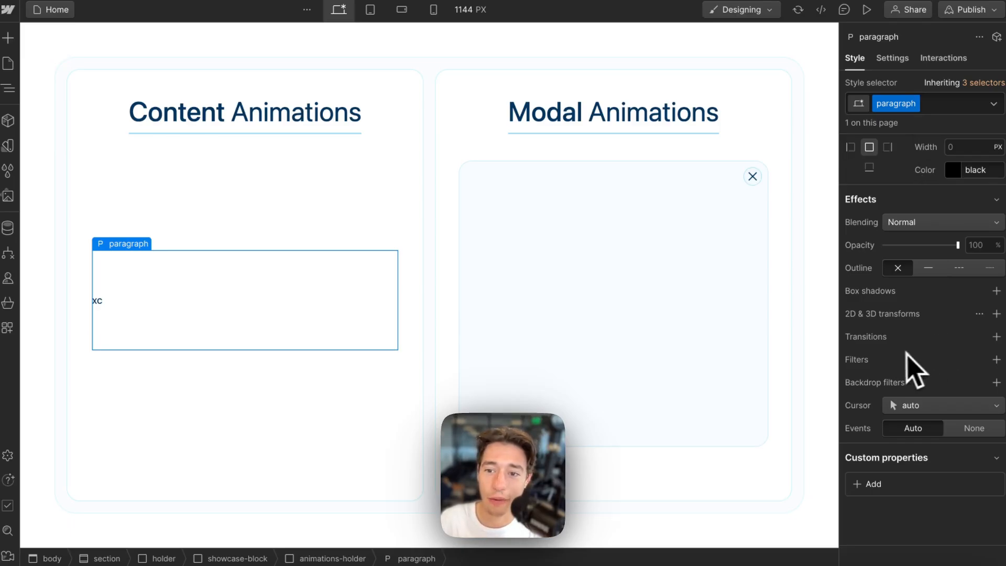
scroll(878, 252, "up", 15)
scroll(884, 265, "down", 15)
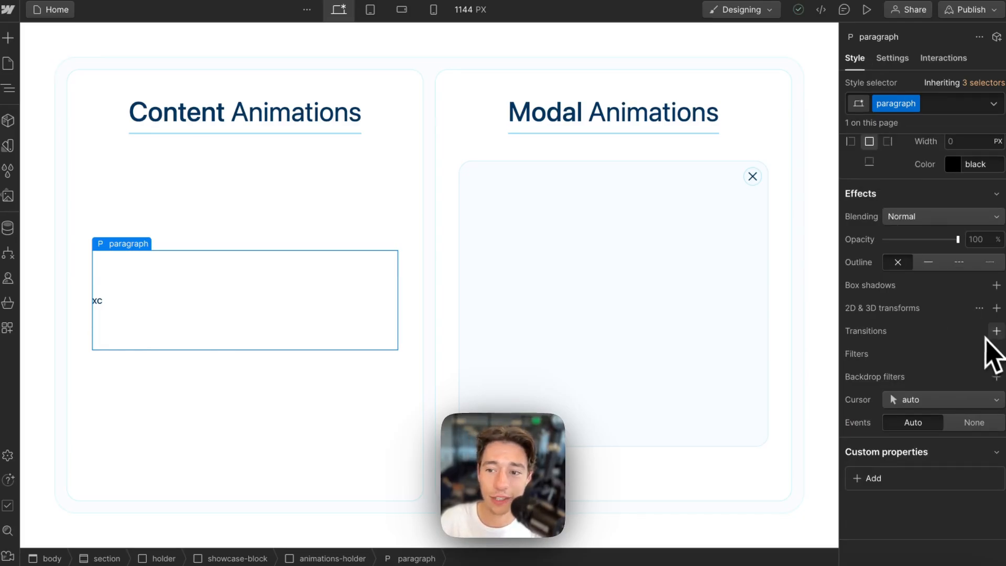
- Add an All-properties transition of 450ms to the paragraph
left_click(997, 331)
left_click(939, 379)
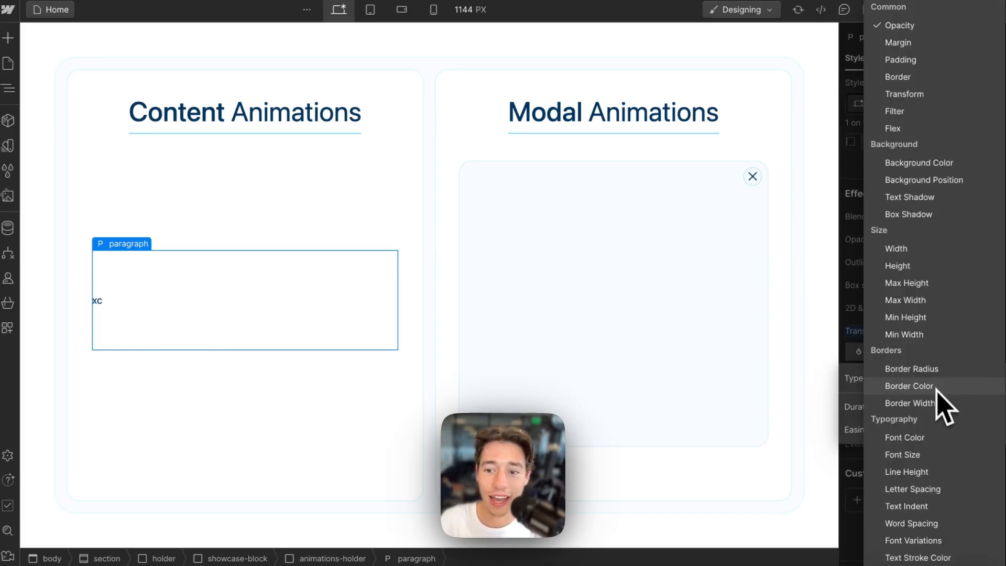
scroll(941, 420, "down", 5)
left_click(901, 557)
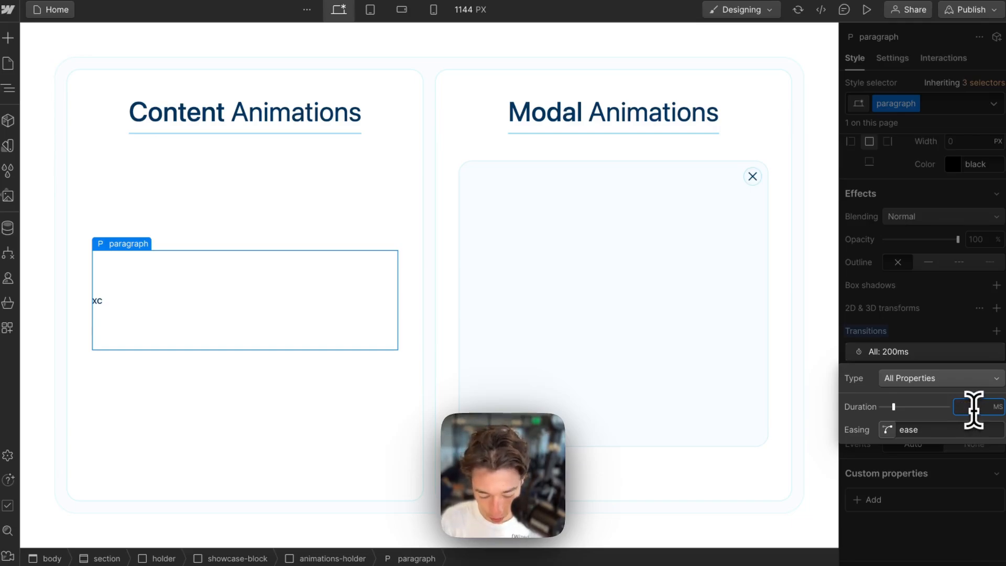
left_click(980, 301)
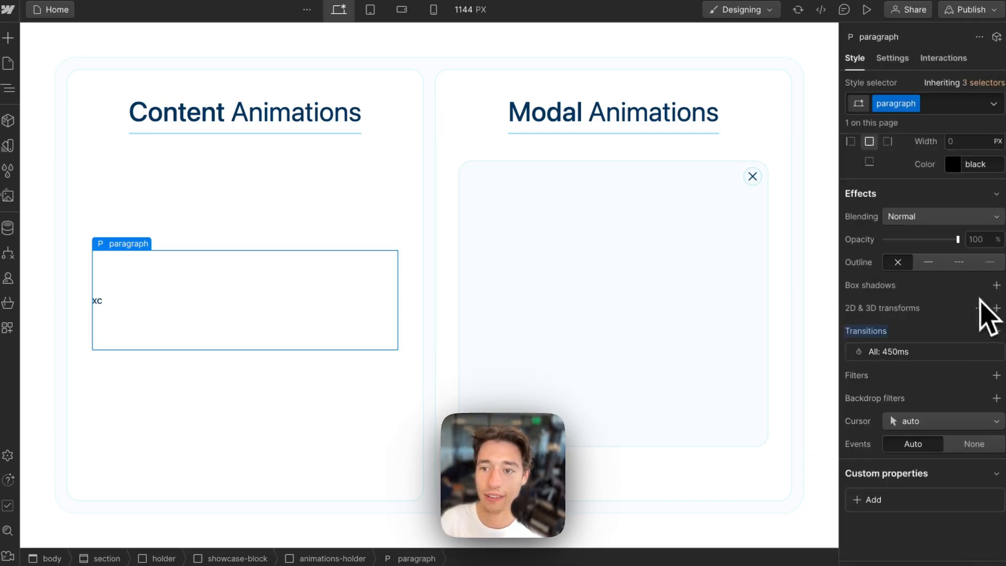
- Preview the fade by applying the hidden class, then remove it
left_click(955, 105)
left_click(892, 188)
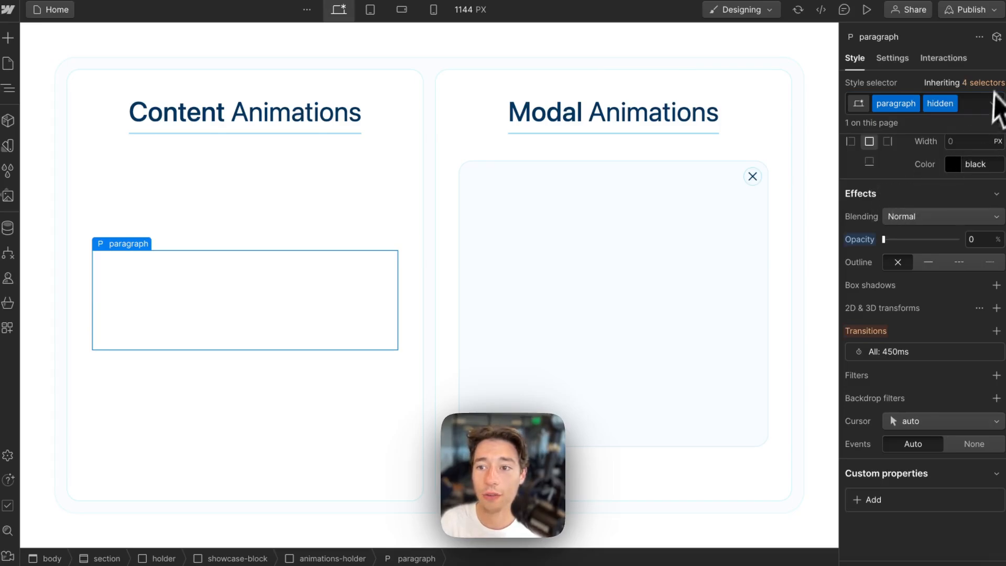
left_click(978, 110)
key("BackSpace")
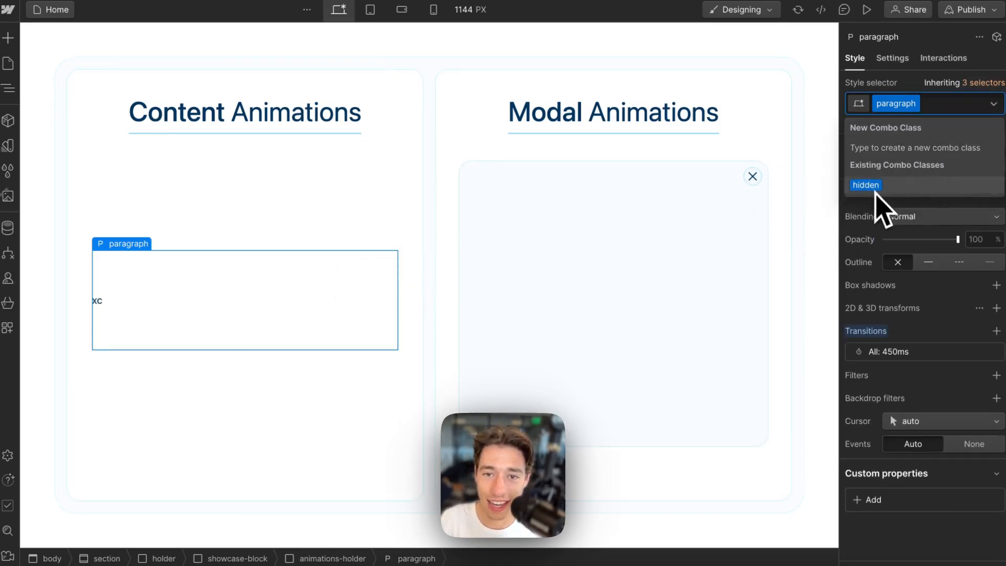
left_click(153, 303)
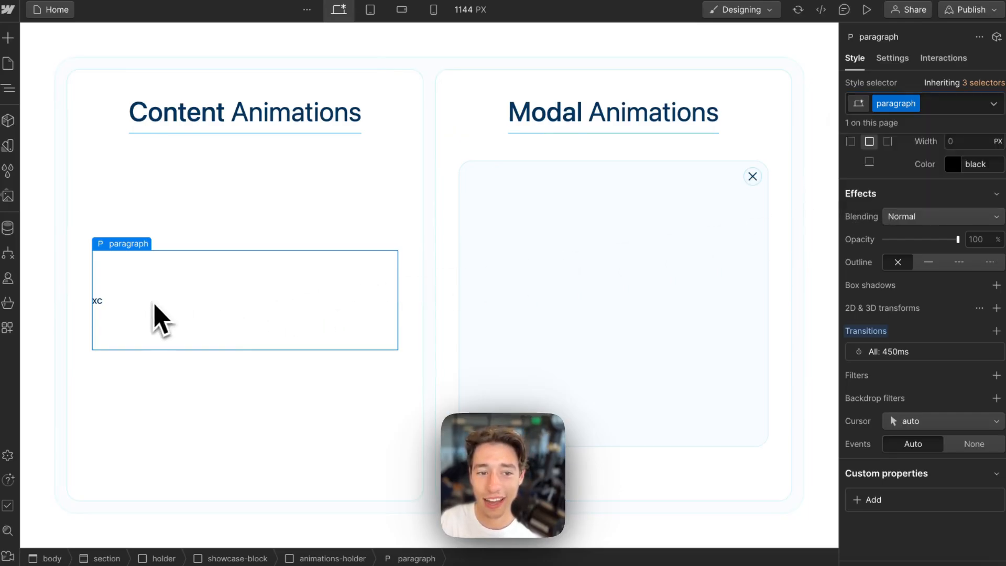
- Clear the 'xc' placeholder text and apply the hidden combo class to the paragraph
left_click(86, 299)
double_click(116, 299)
key("BackSpace")
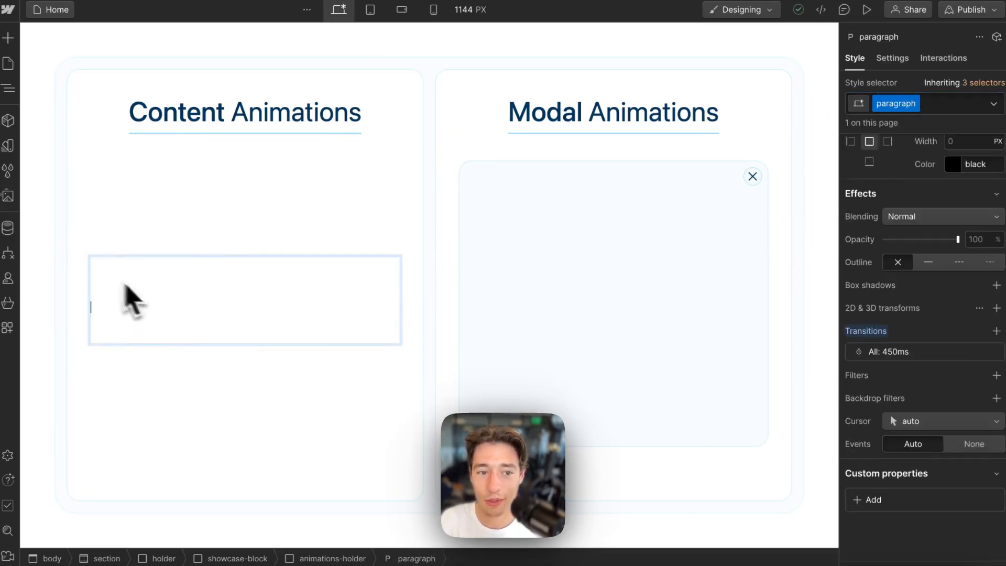
left_click(182, 434)
left_click(252, 323)
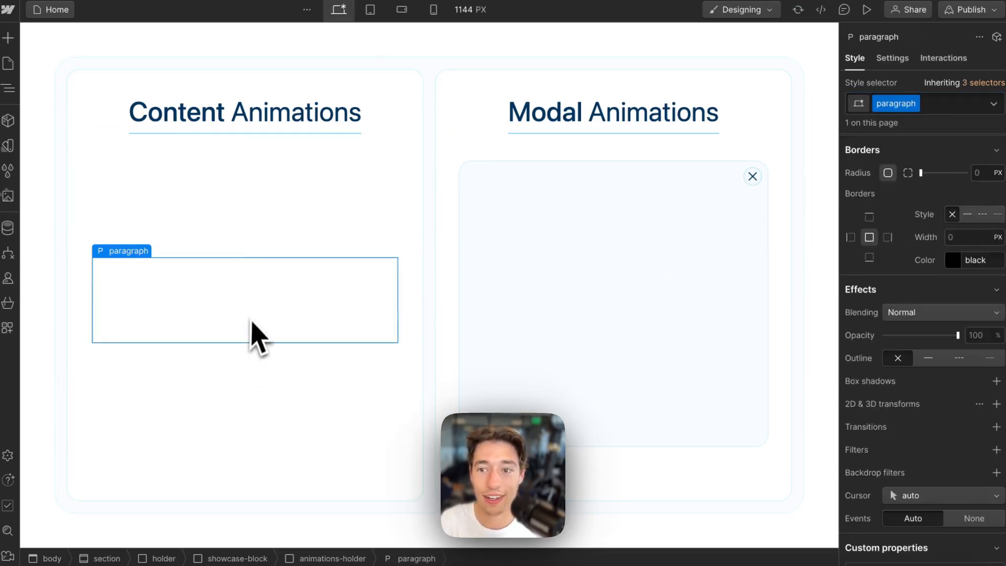
left_click(939, 105)
left_click(886, 181)
- Republish the site to the staging domain, then go to the Wized editor
left_click(970, 9)
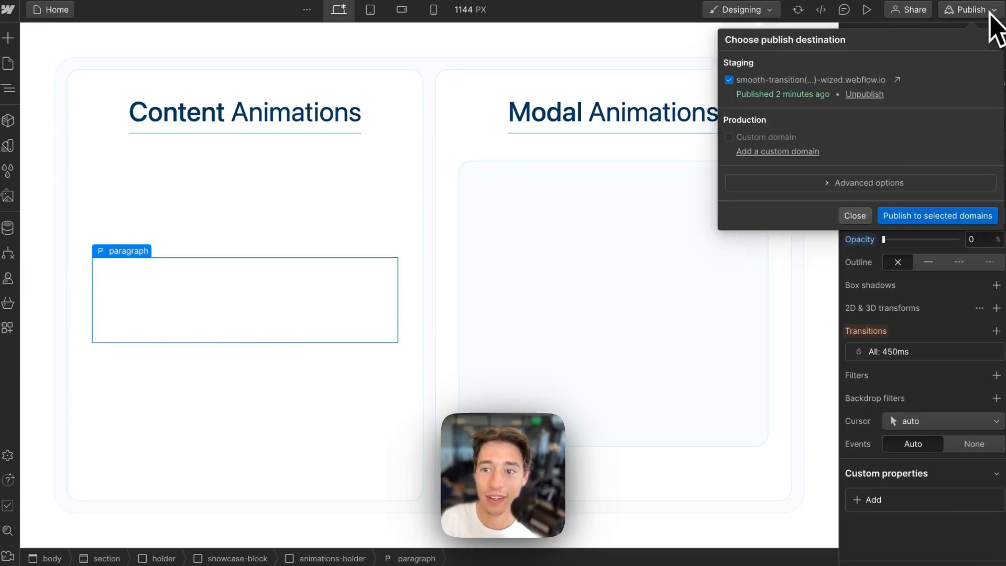
left_click(904, 216)
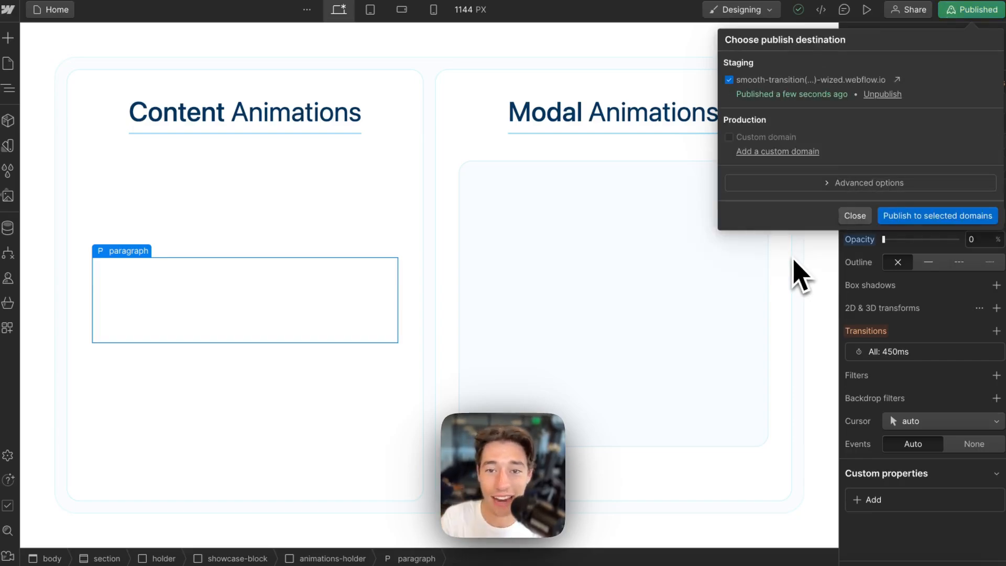
left_click(857, 216)
left_click(80, 76)
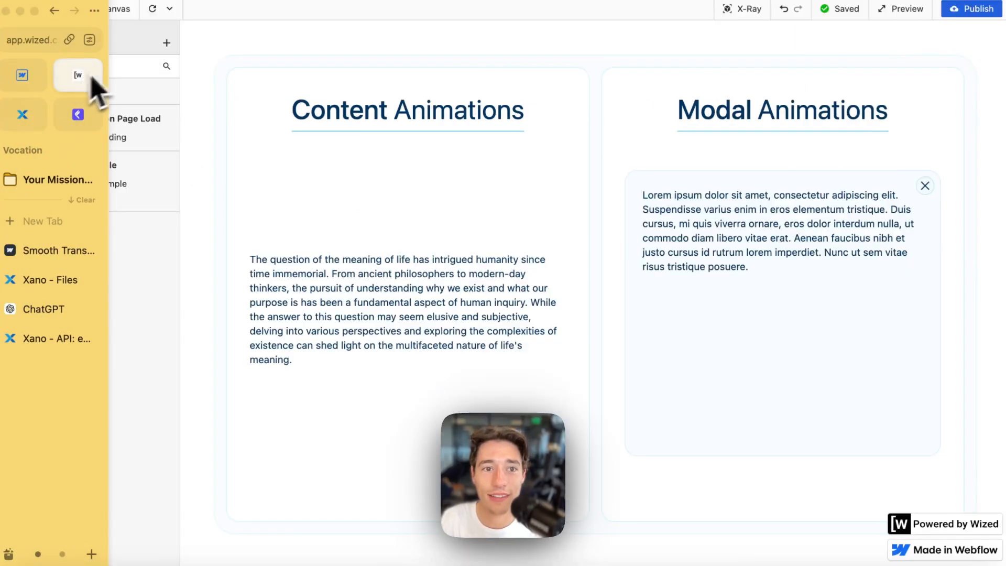
- Reload the canvas, enable X-Ray, and open the contentTextExample action
left_click(156, 9)
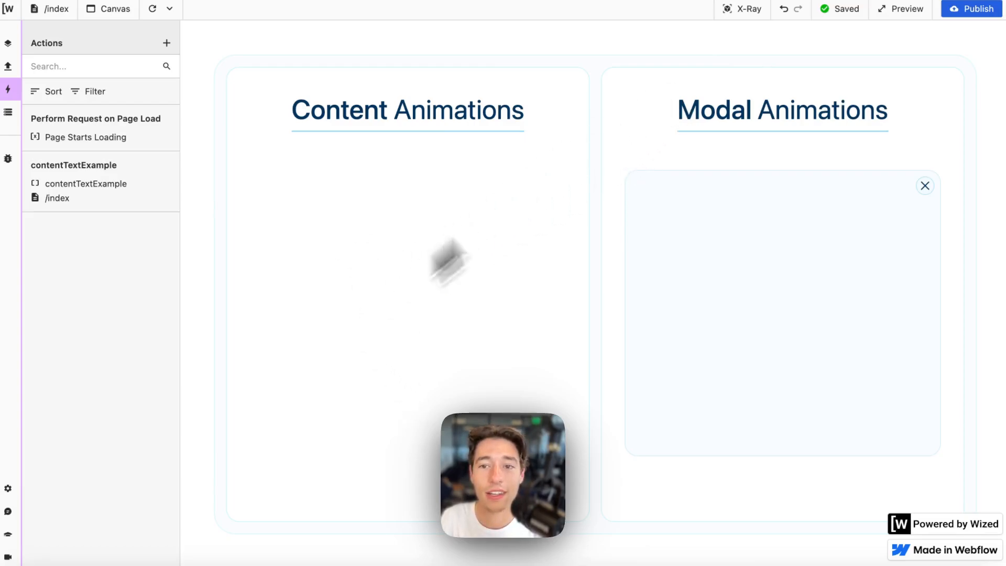
left_click(744, 10)
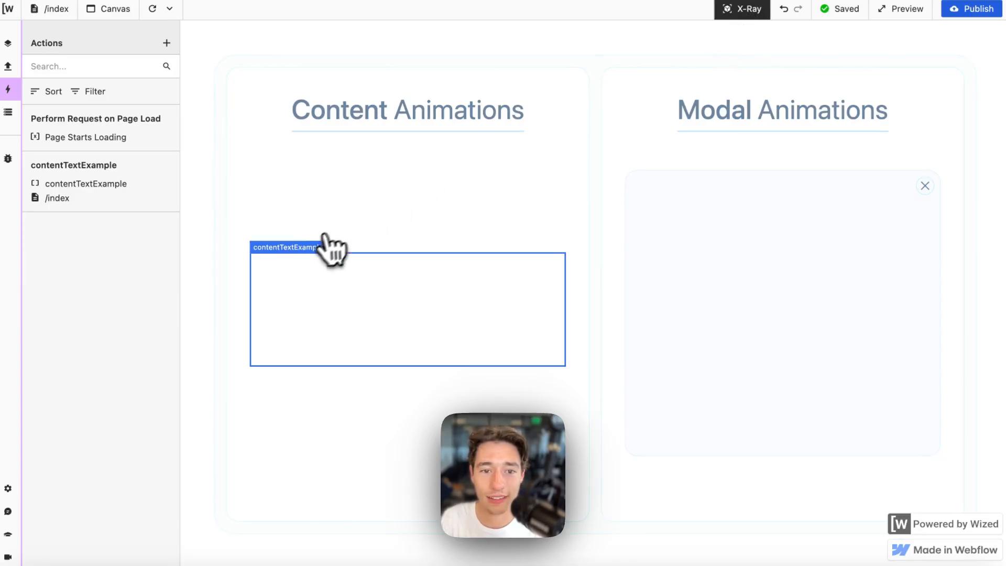
left_click(318, 247)
scroll(272, 377, "down", 2)
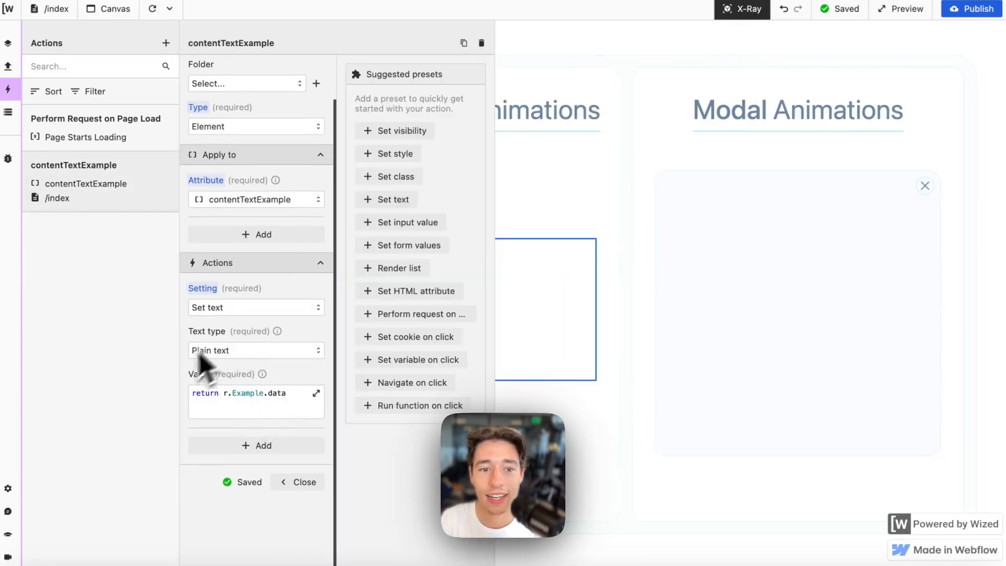
- Add a Set class setting named 'hidden' and open its condition editor
left_click(260, 445)
scroll(247, 442, "down", 2)
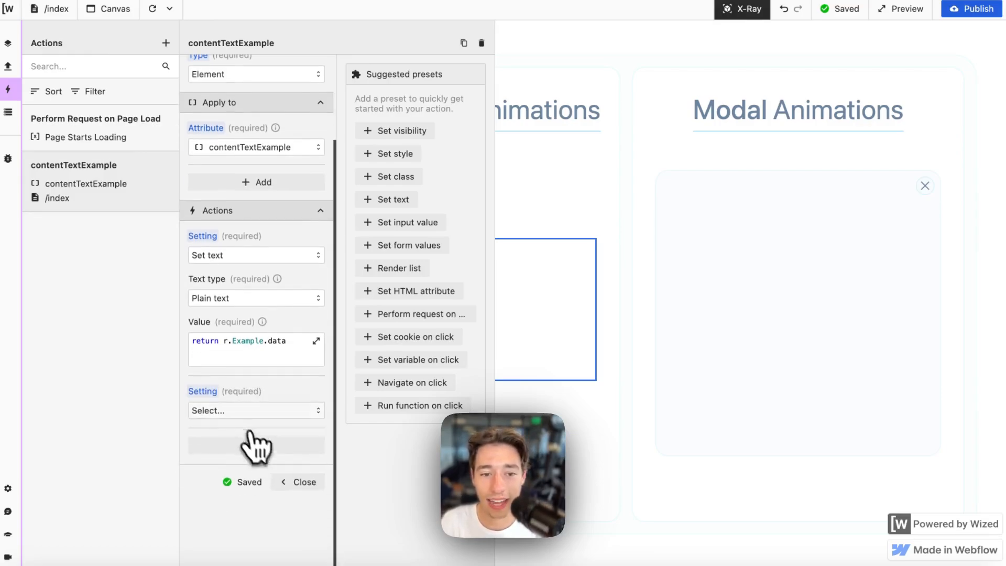
left_click(235, 411)
scroll(231, 472, "down", 3)
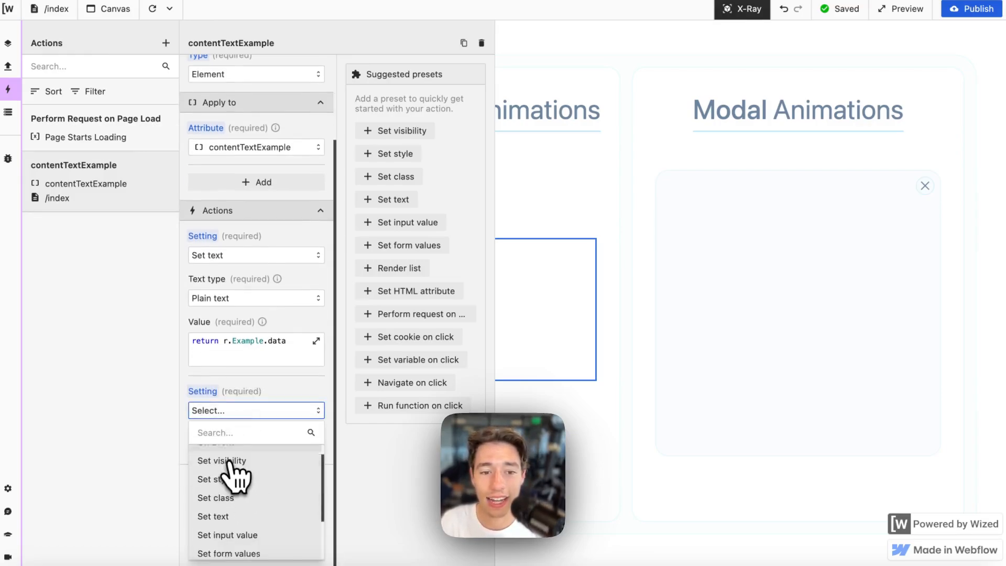
scroll(230, 472, "up", 2)
left_click(228, 483)
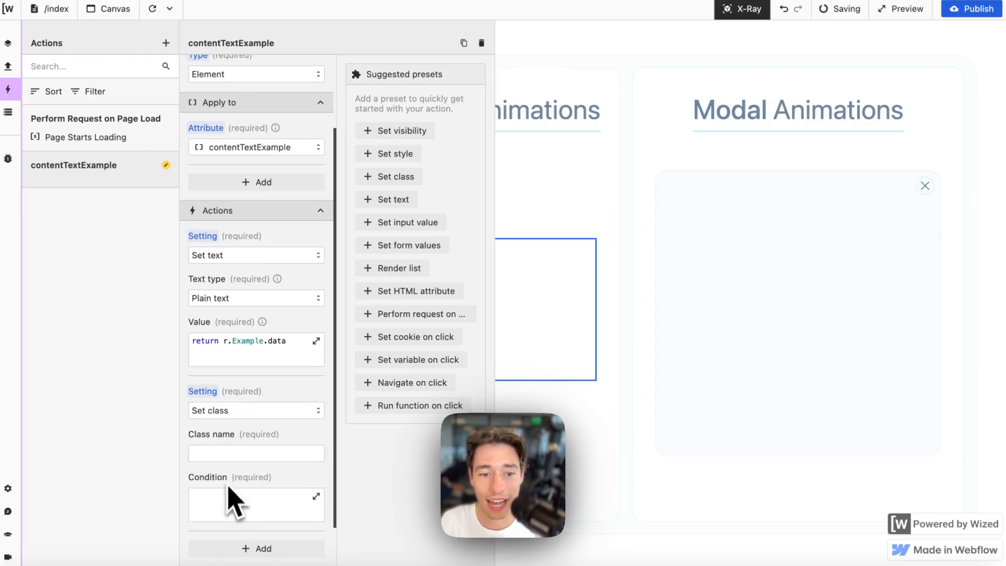
left_click(216, 454)
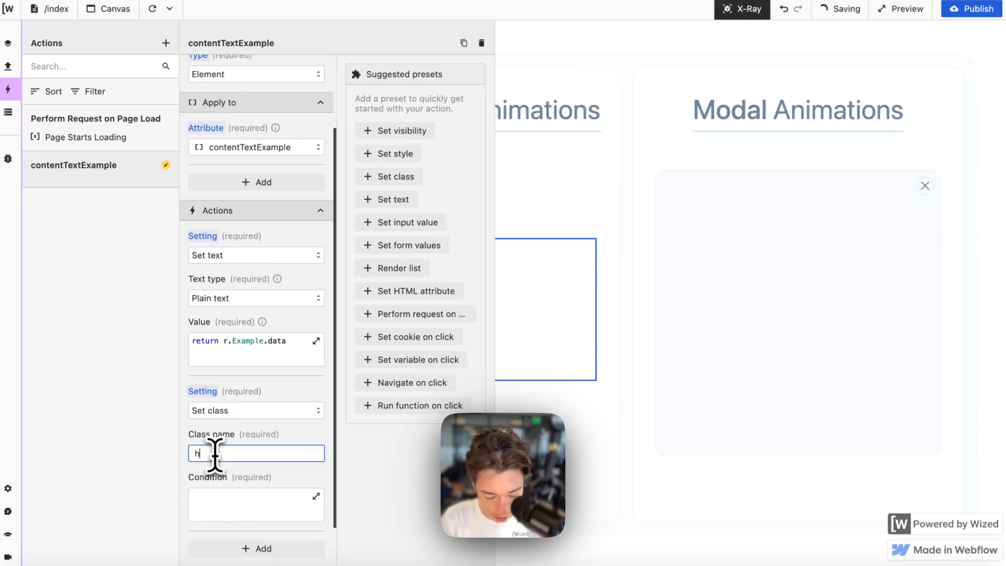
left_click(296, 497)
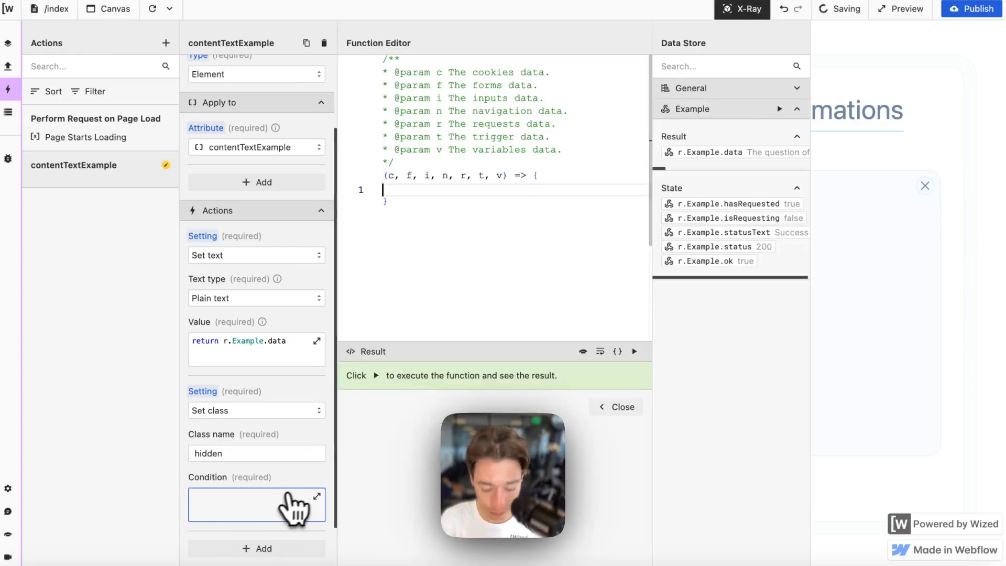
- Write the condition return r.Example.status !== 200 and run it
type("retur")
key("Return")
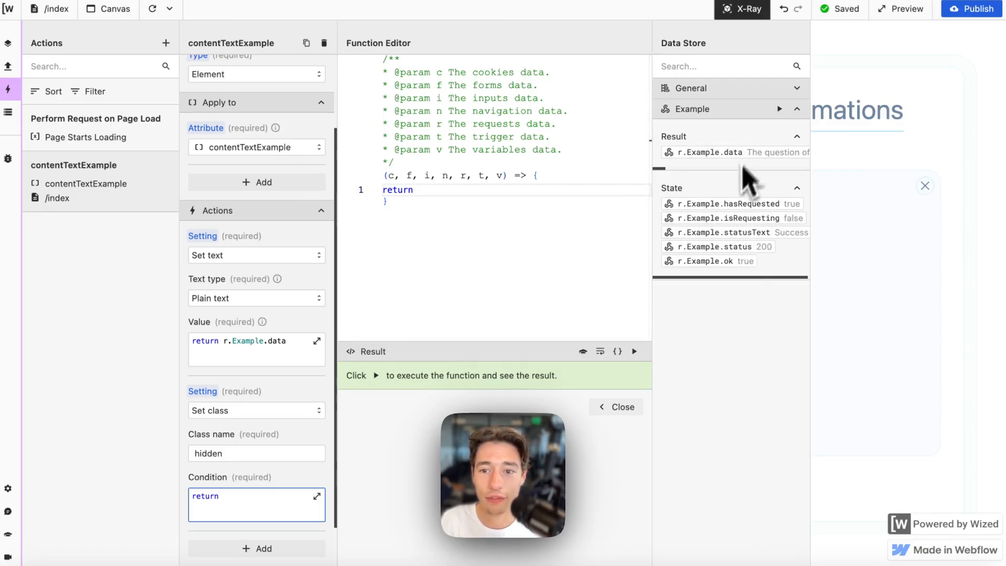
left_click(739, 247)
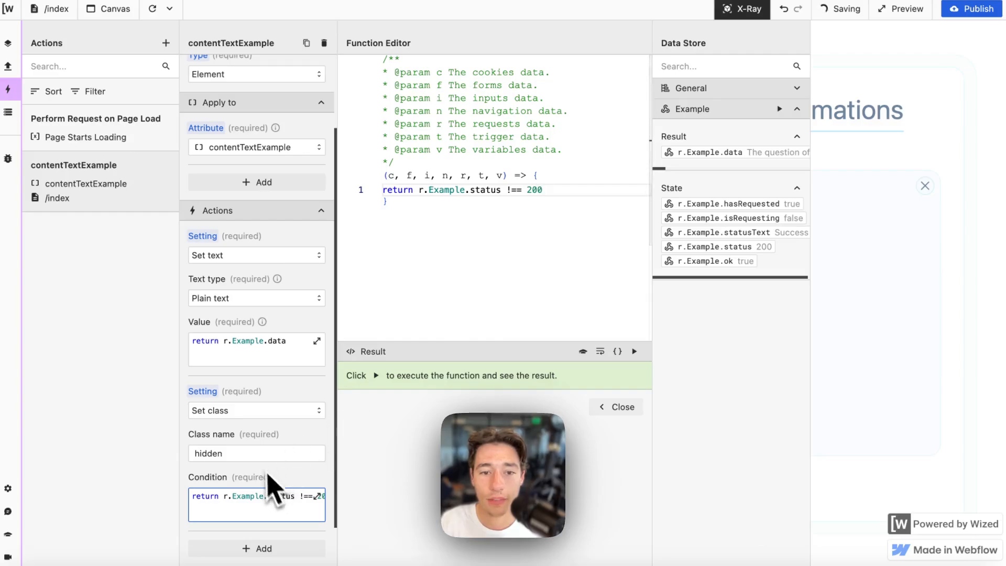
left_click(634, 352)
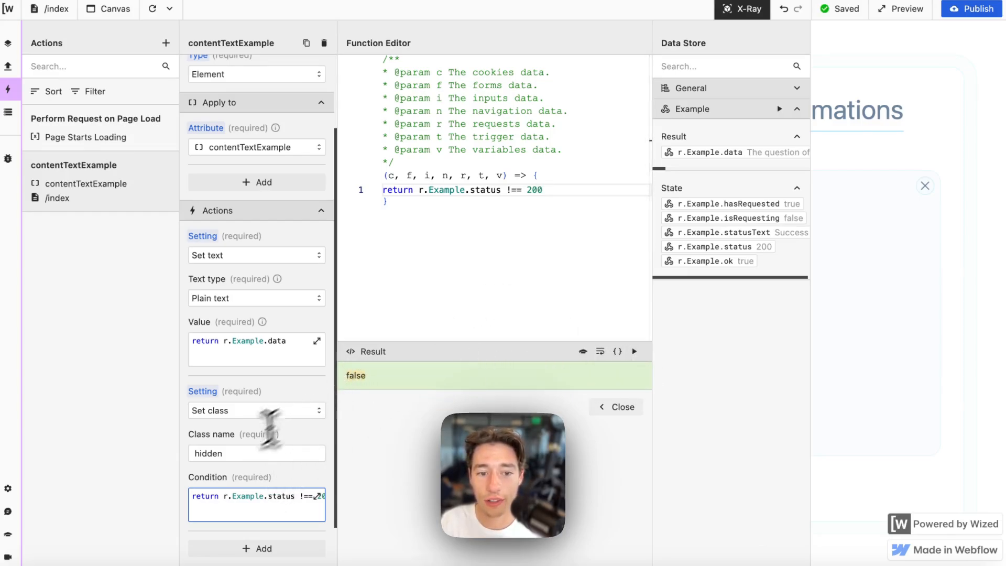
double_click(225, 454)
left_click(618, 407)
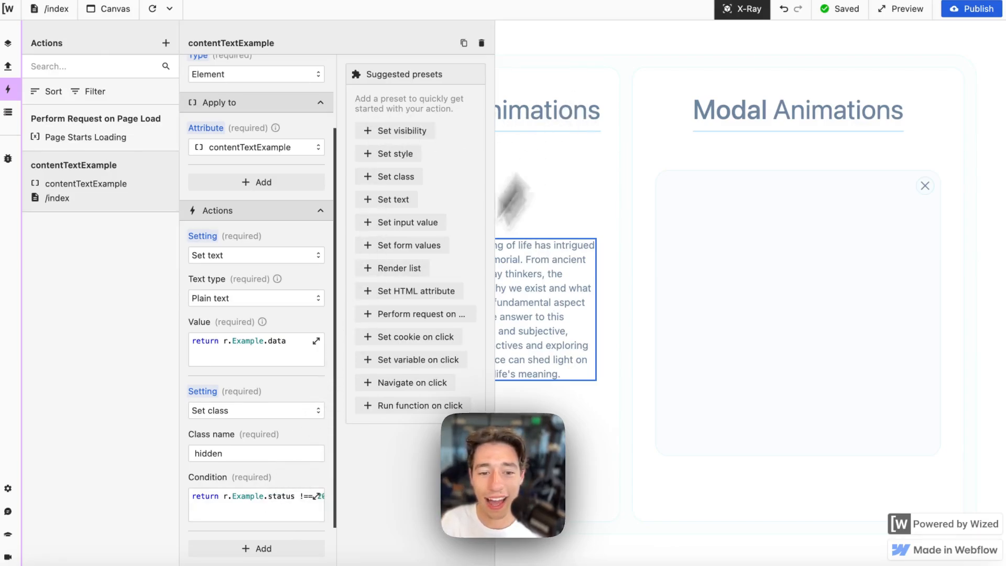
- Change the condition's comparison to === 200
left_click(291, 510)
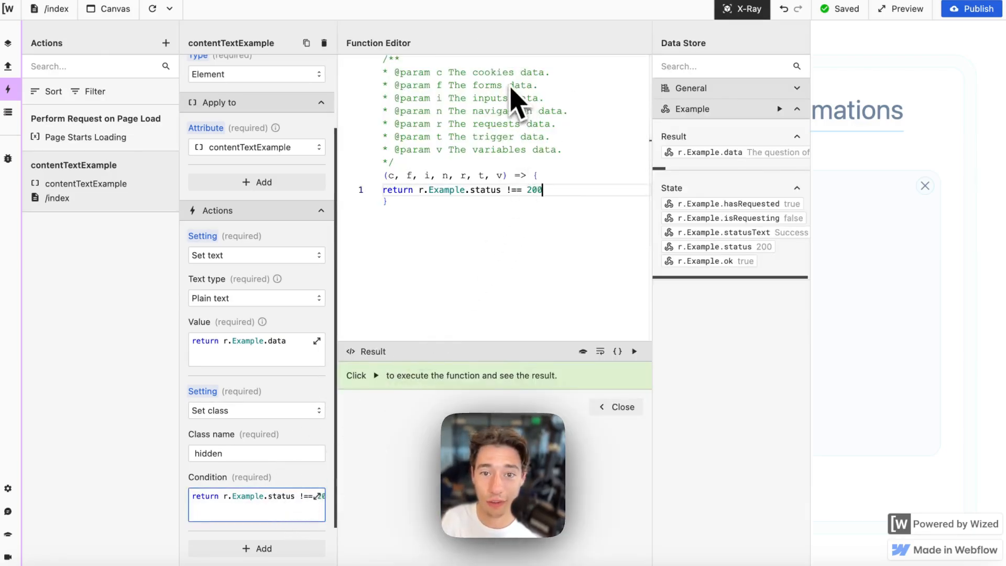
left_click_drag(512, 190, 543, 190)
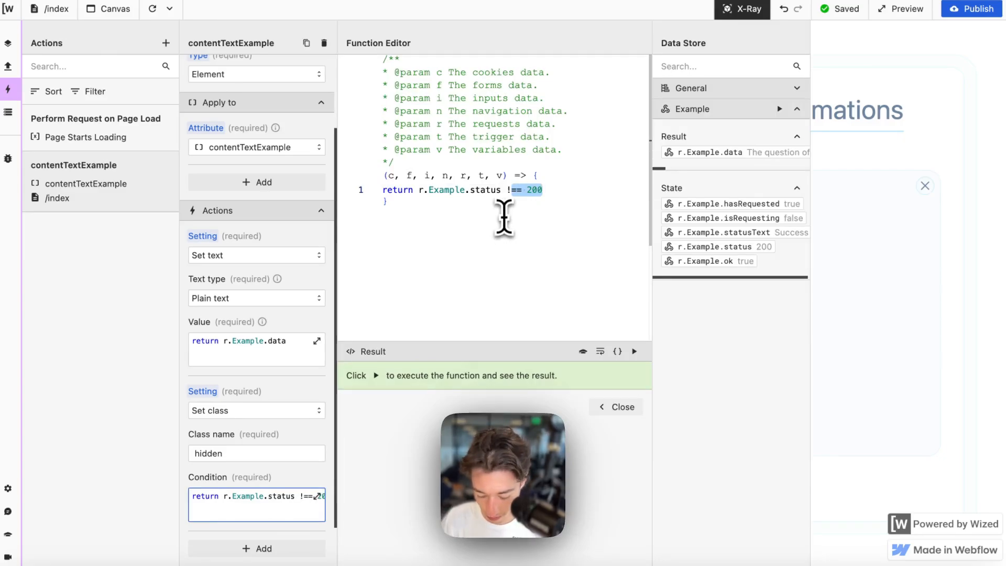
type("=")
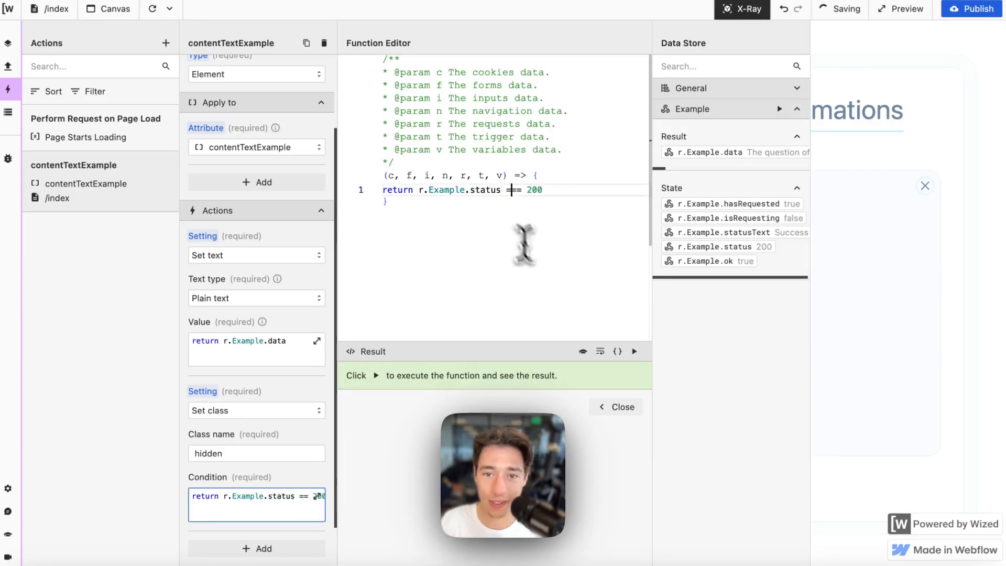
left_click(616, 408)
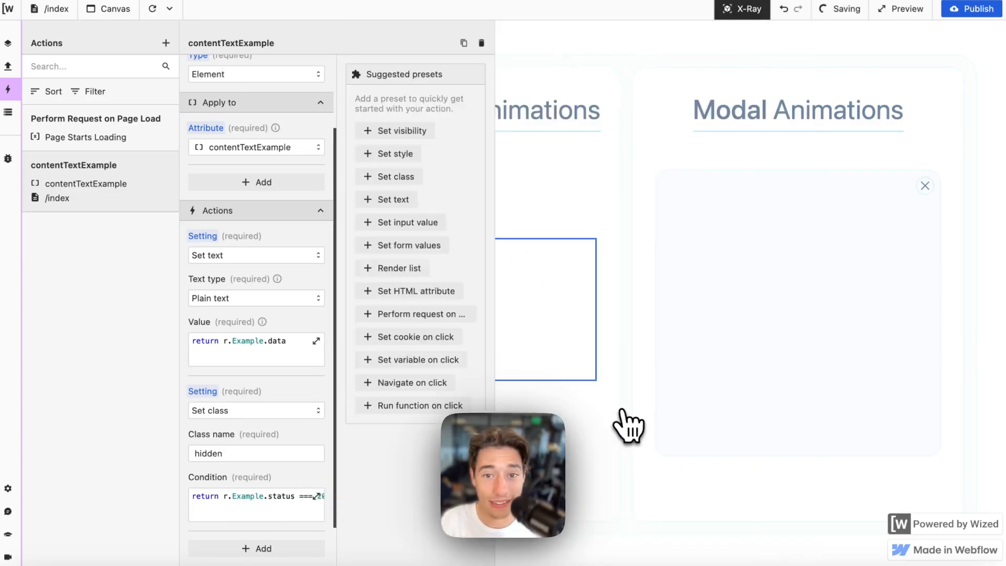
double_click(242, 454)
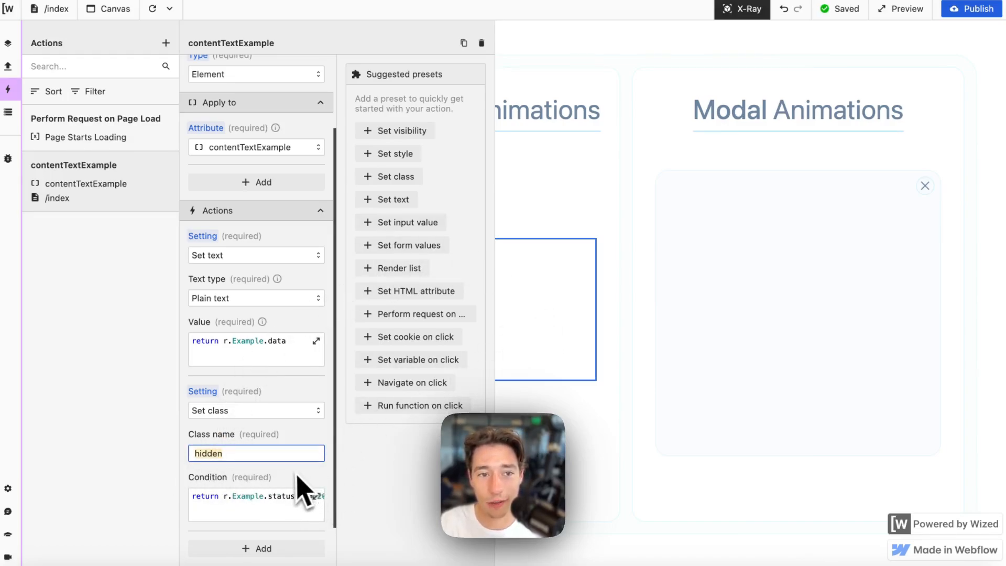
mouse_move(53, 113)
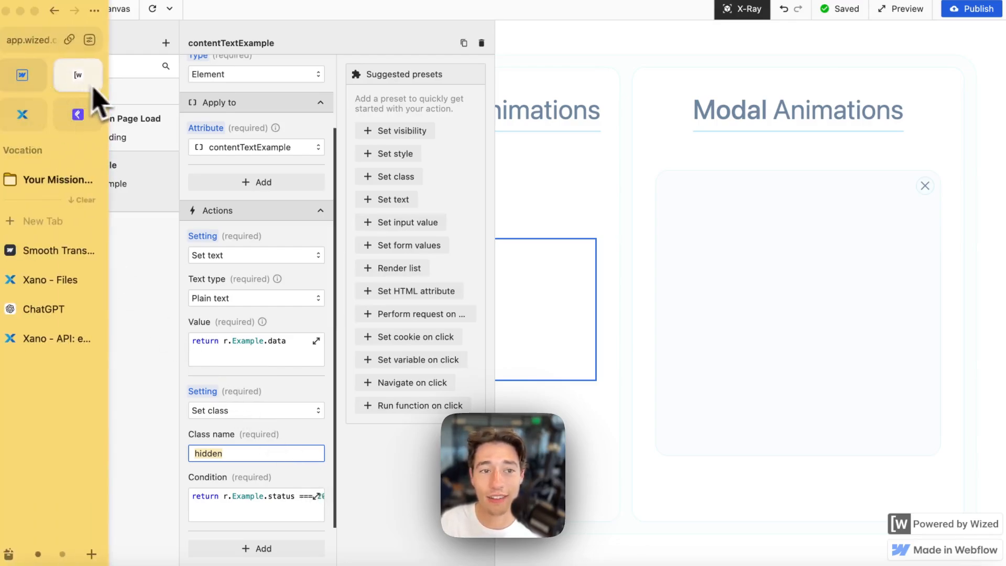
left_click(78, 75)
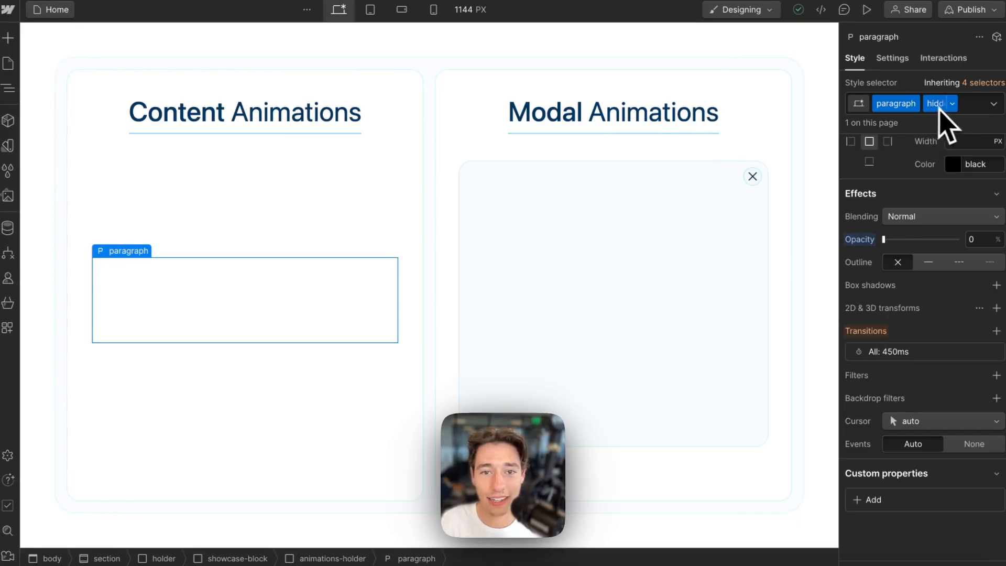
mouse_move(21, 198)
left_click(78, 75)
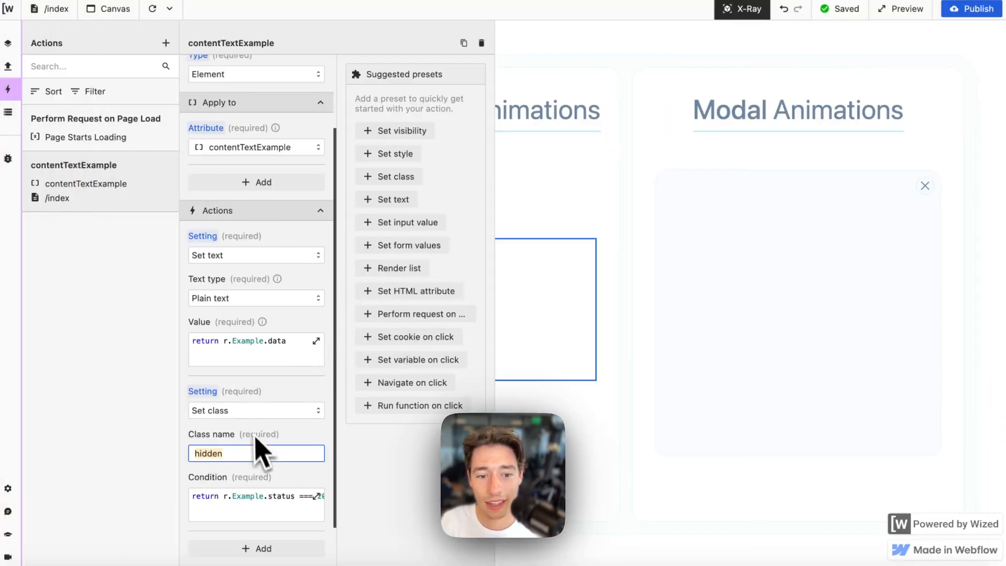
- Change the hidden-class condition back to return r.Example.status !== 200
left_click(317, 496)
left_click(512, 189)
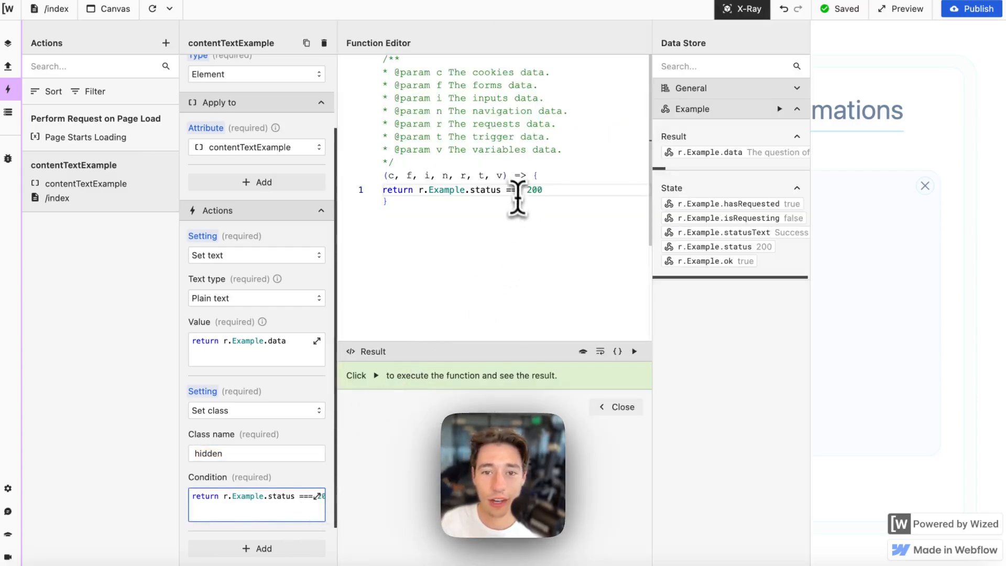
key("BackSpace")
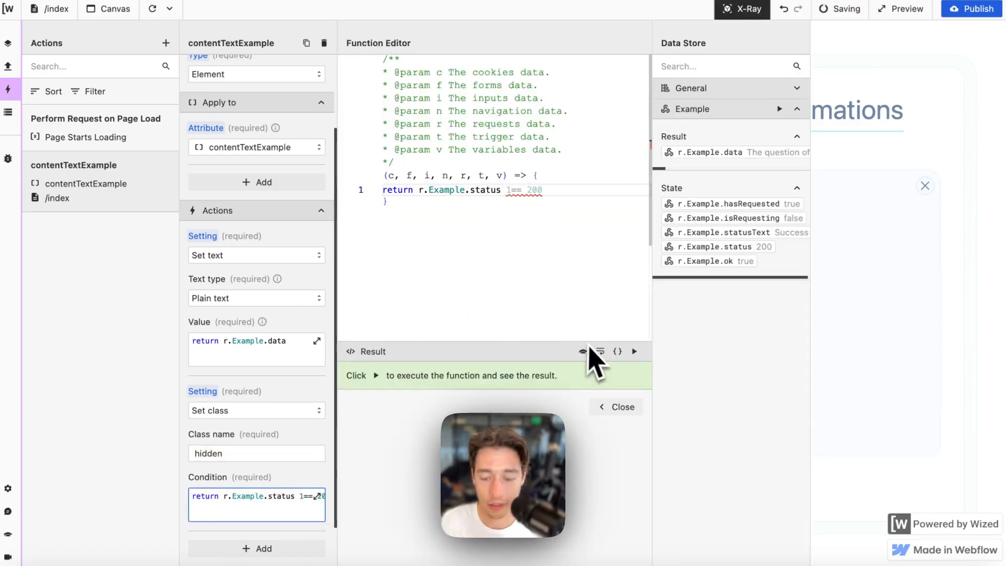
key("BackSpace")
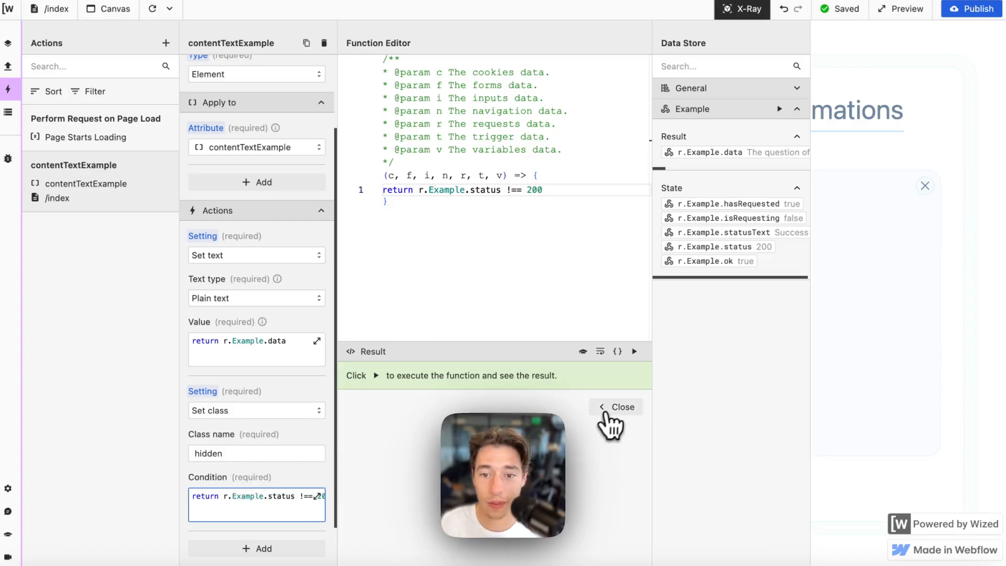
left_click(610, 411)
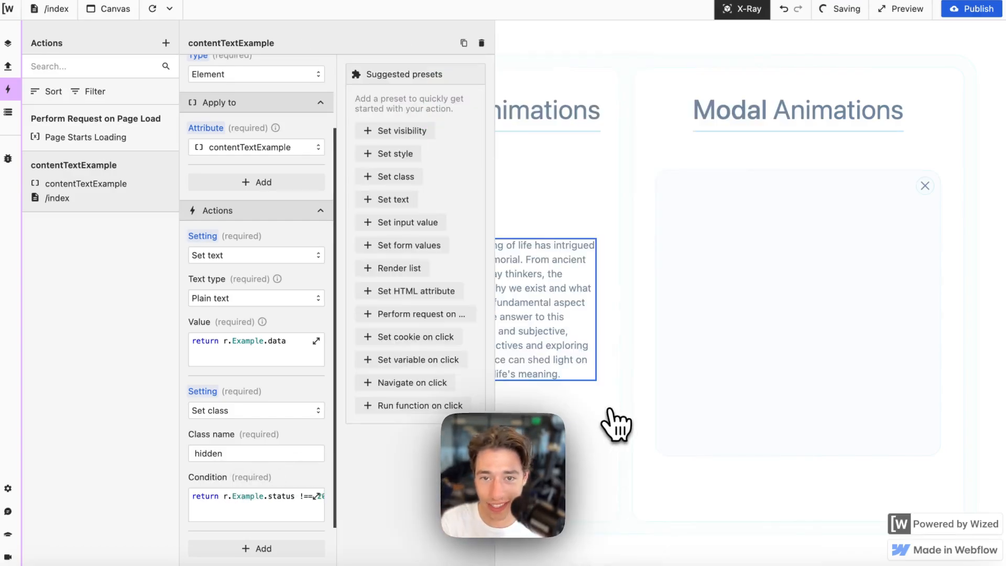
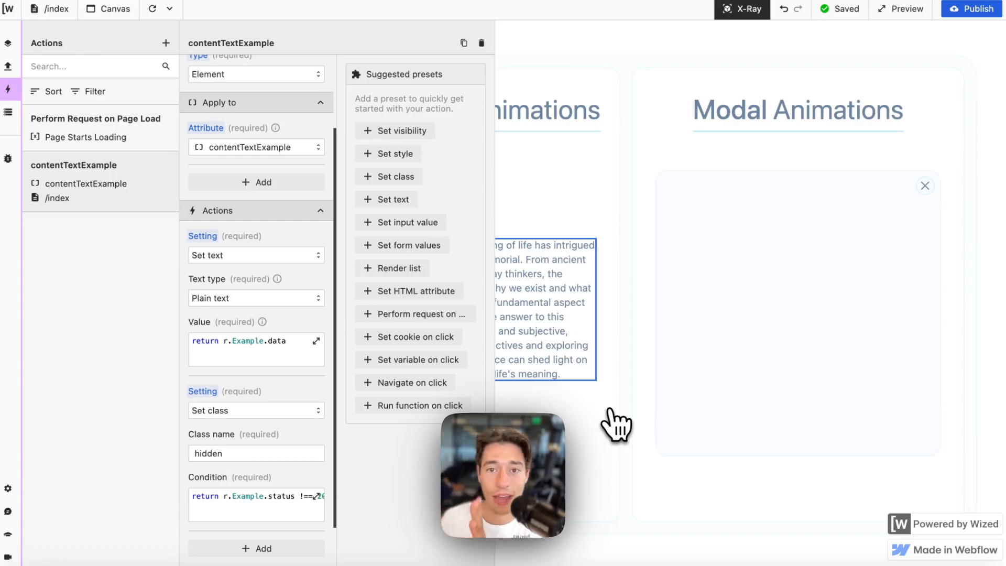
- Check the Webflow Designer, then close the contentTextExample action and turn off X-Ray
mouse_move(2, 47)
left_click(64, 80)
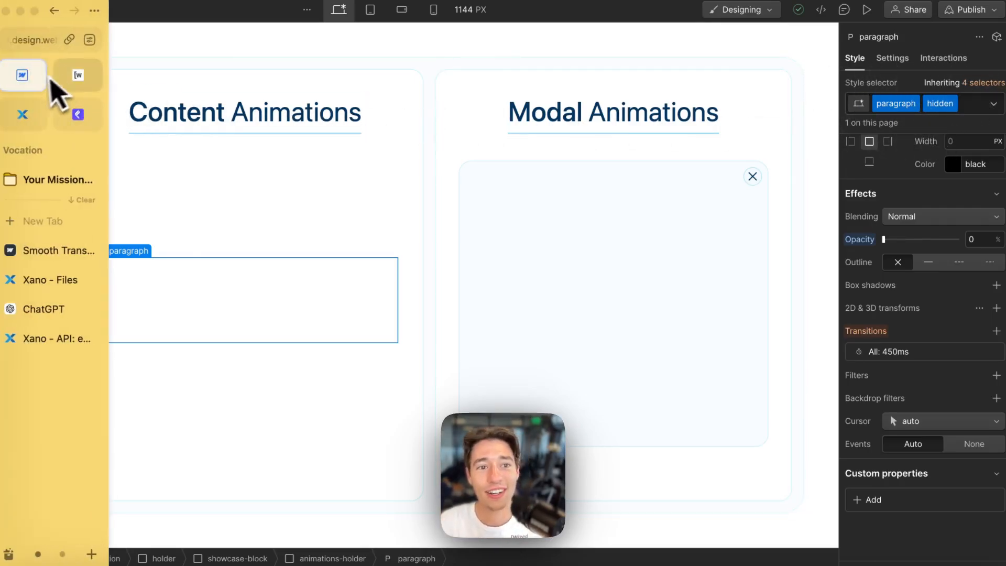
left_click(78, 83)
scroll(264, 504, "down", 2)
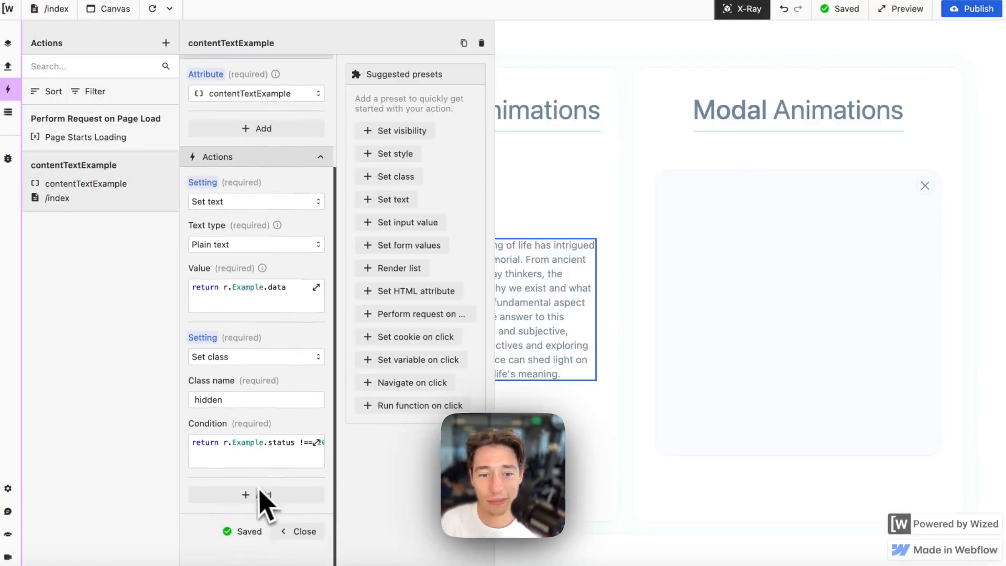
left_click(304, 516)
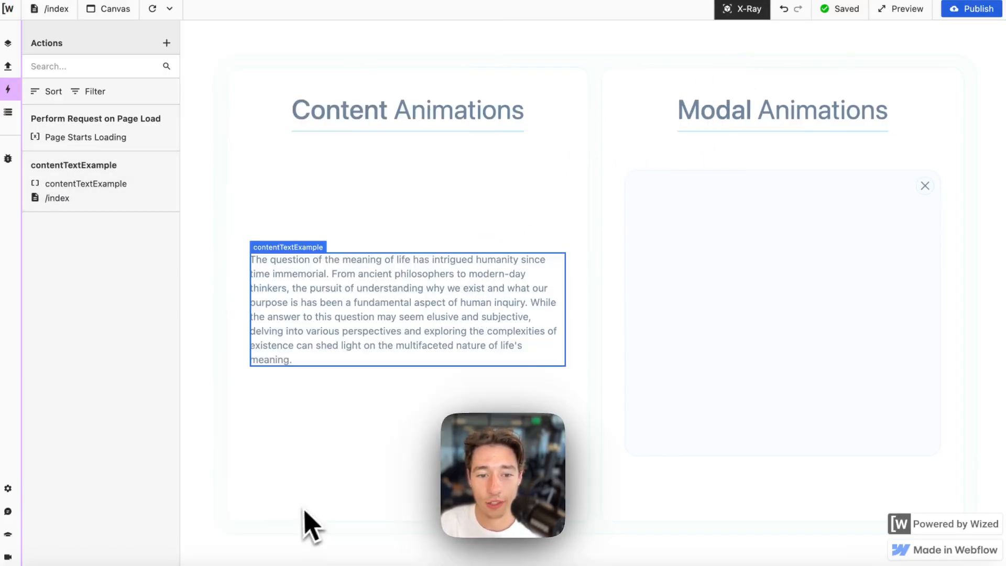
left_click(738, 10)
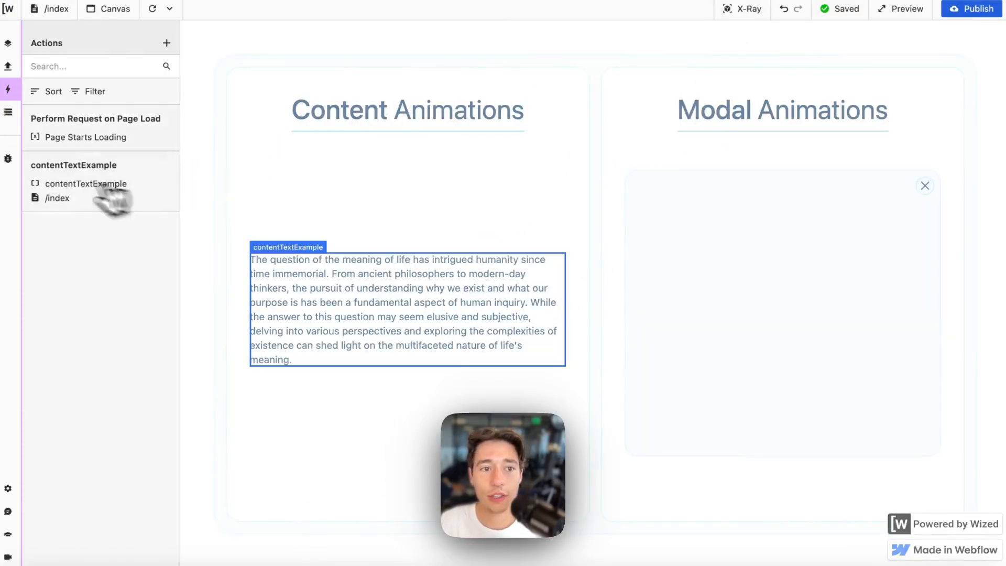
- Show the Example request's result and state in the Data Store and reload the canvas twice
left_click(8, 112)
left_click(167, 411)
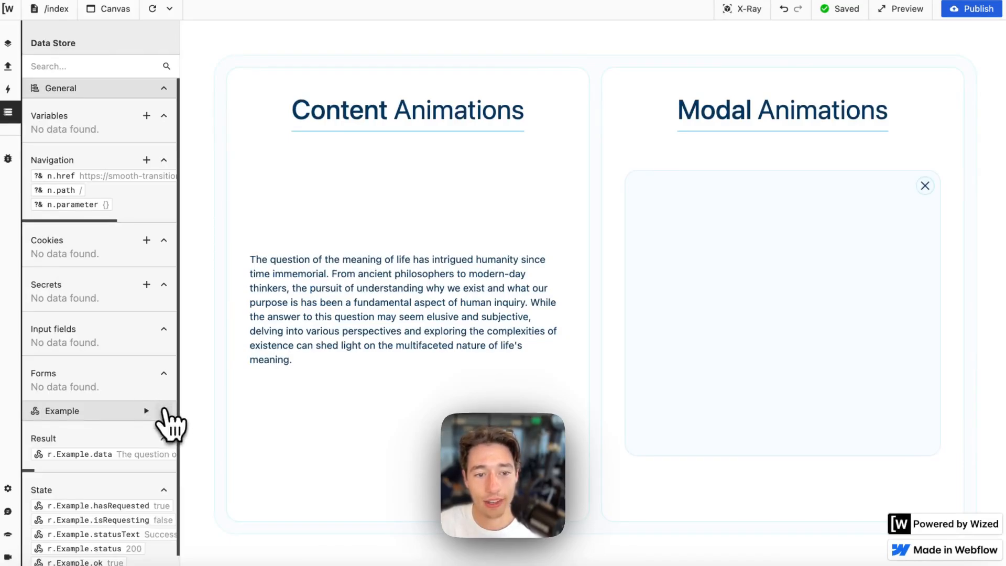
scroll(118, 388, "down", 2)
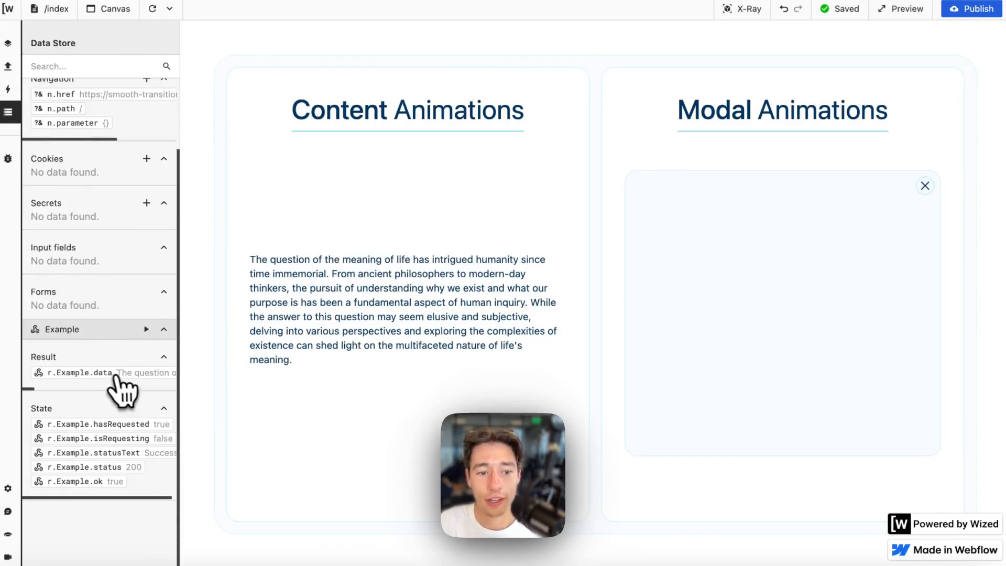
left_click(153, 9)
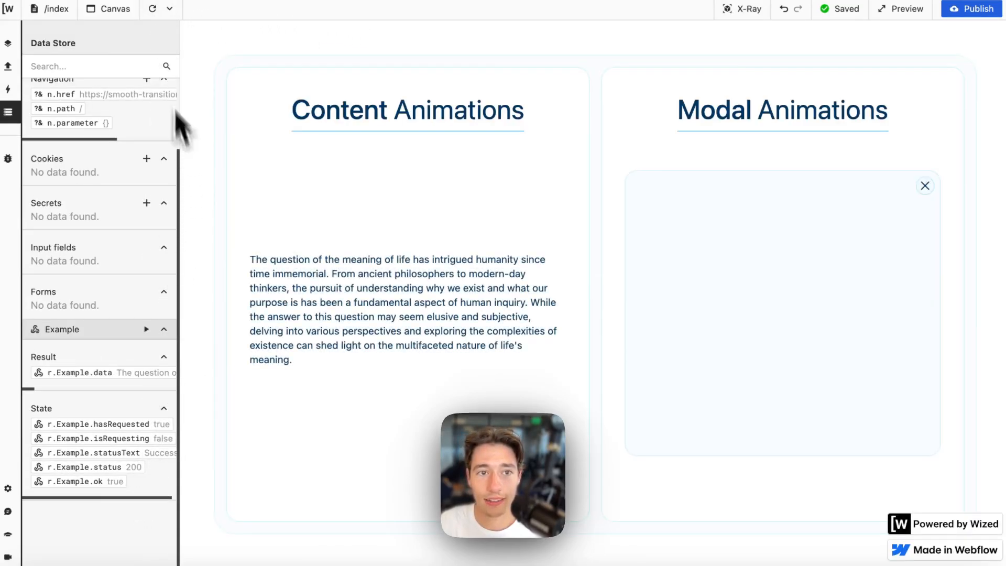
left_click(153, 9)
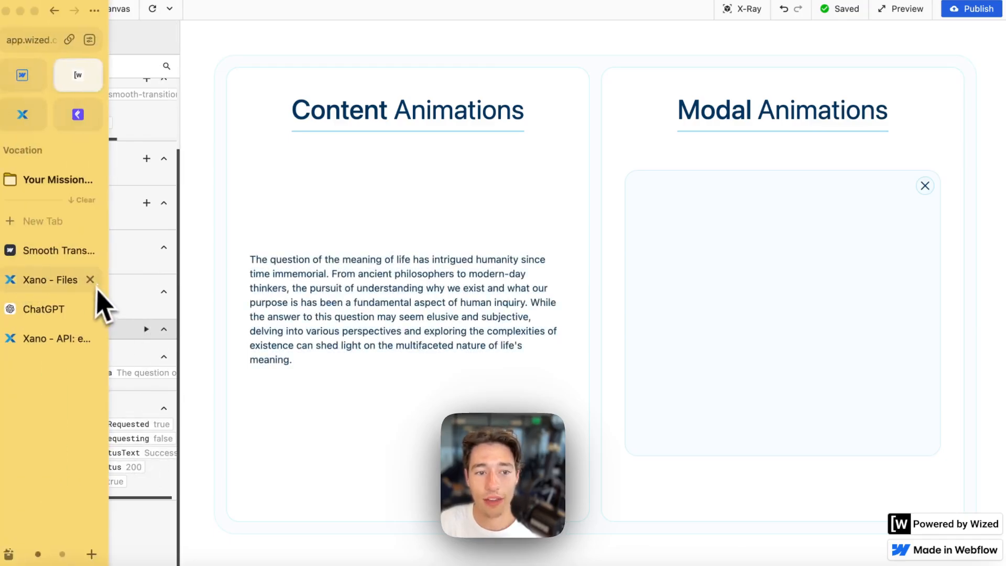
left_click(59, 341)
- Add a Sleep function of 10 seconds to the /example endpoint and save it
scroll(235, 401, "down", 3)
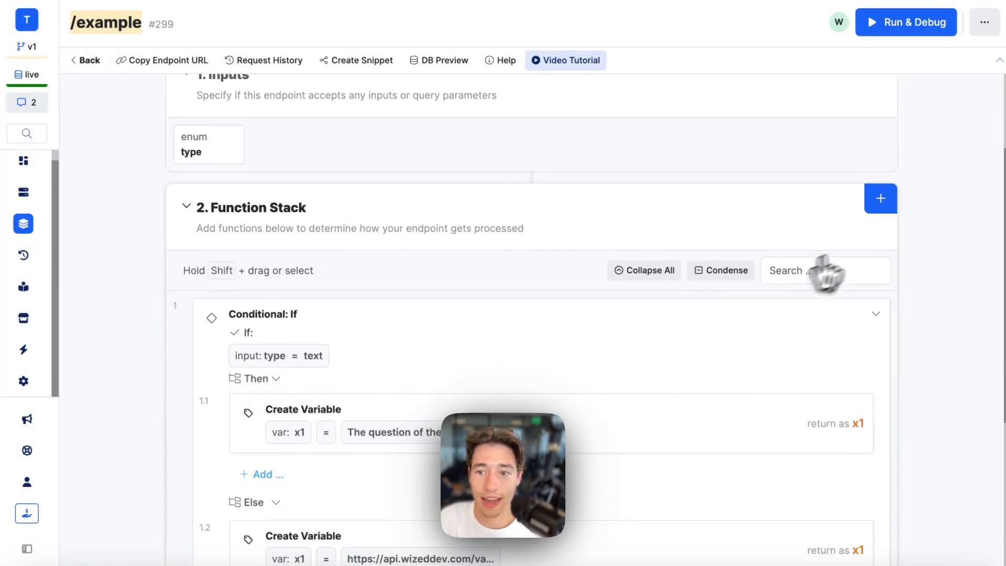
left_click(882, 200)
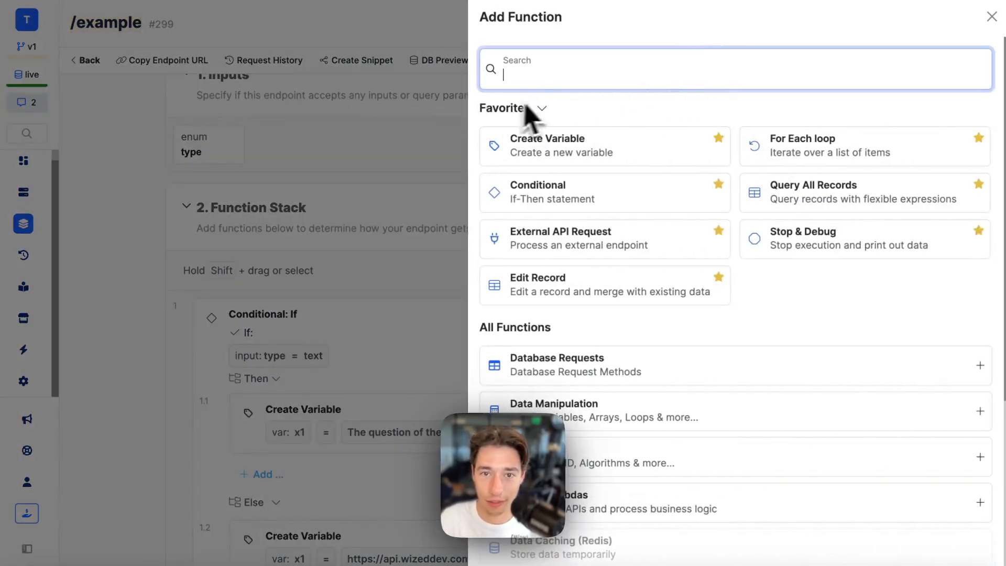
type("sleep")
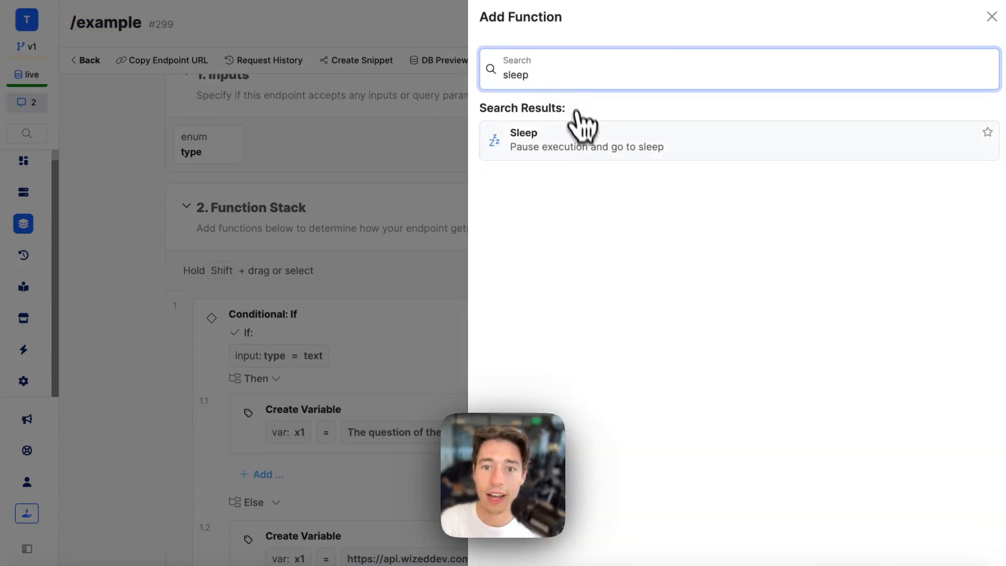
left_click(576, 134)
left_click(765, 146)
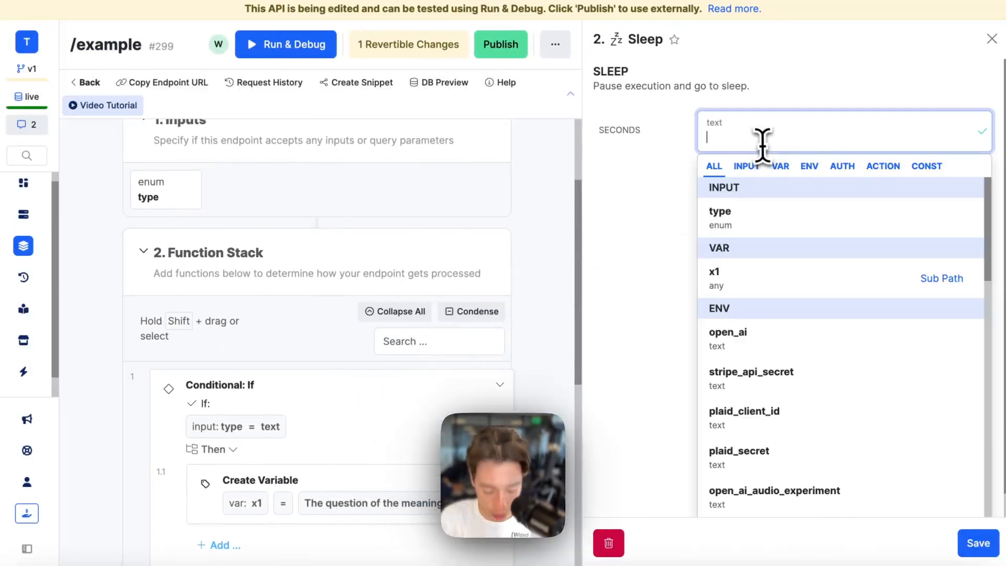
type("10")
left_click(661, 225)
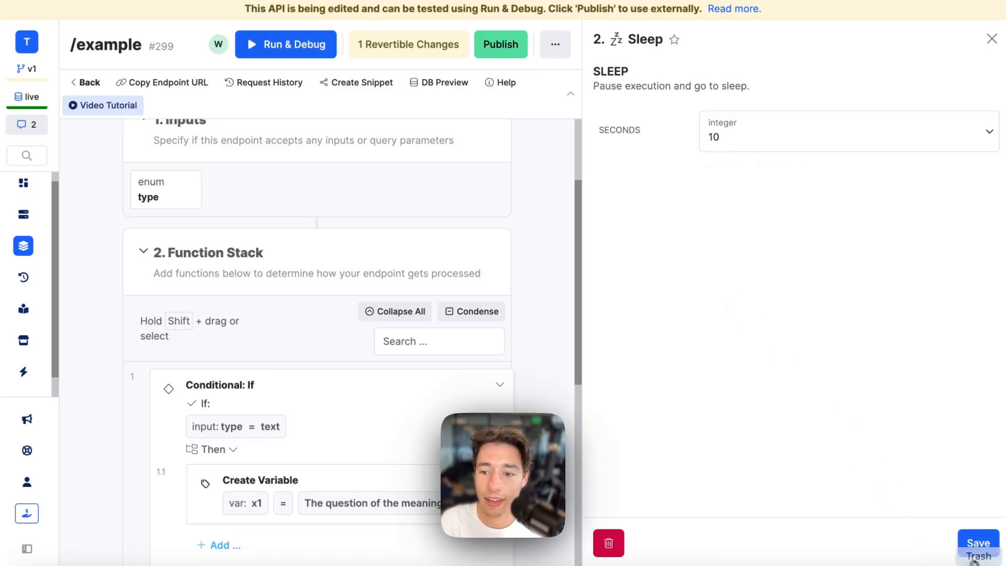
left_click(979, 543)
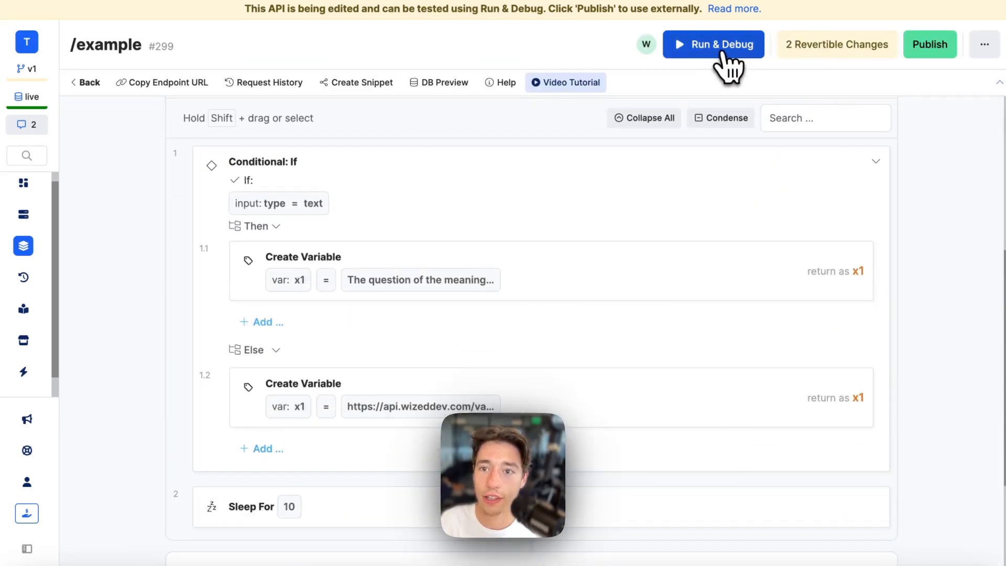
- Publish the endpoint changes and return to Wized
left_click(930, 44)
left_click(964, 542)
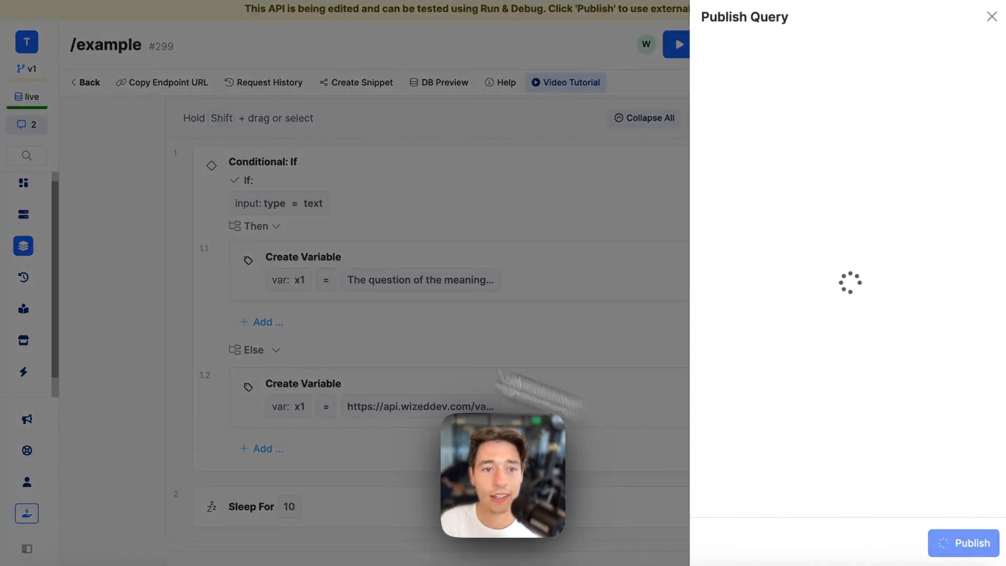
mouse_move(36, 149)
left_click(76, 72)
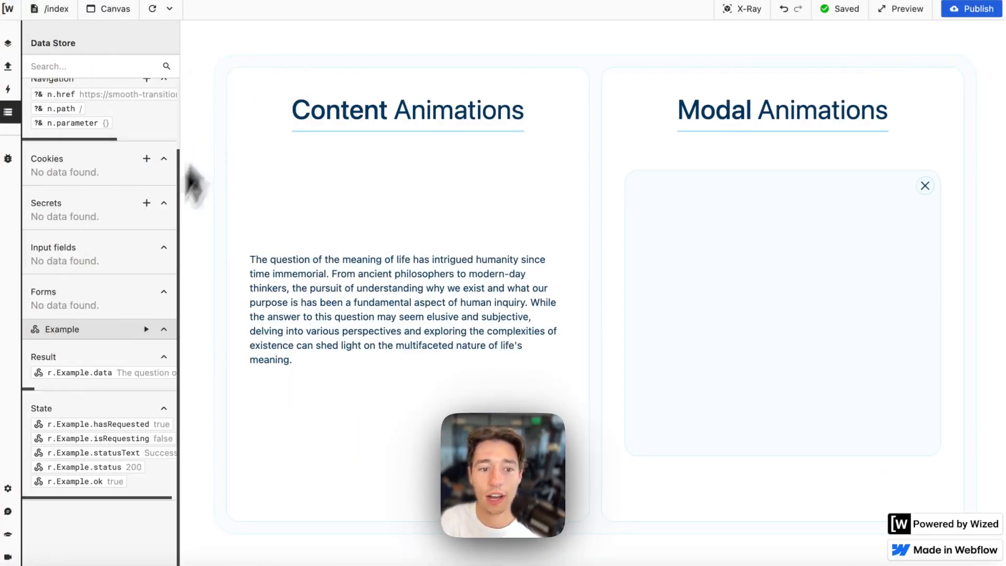
- Rerun the Example request so its text returns after the 10-second delay, then list the actions
left_click(146, 329)
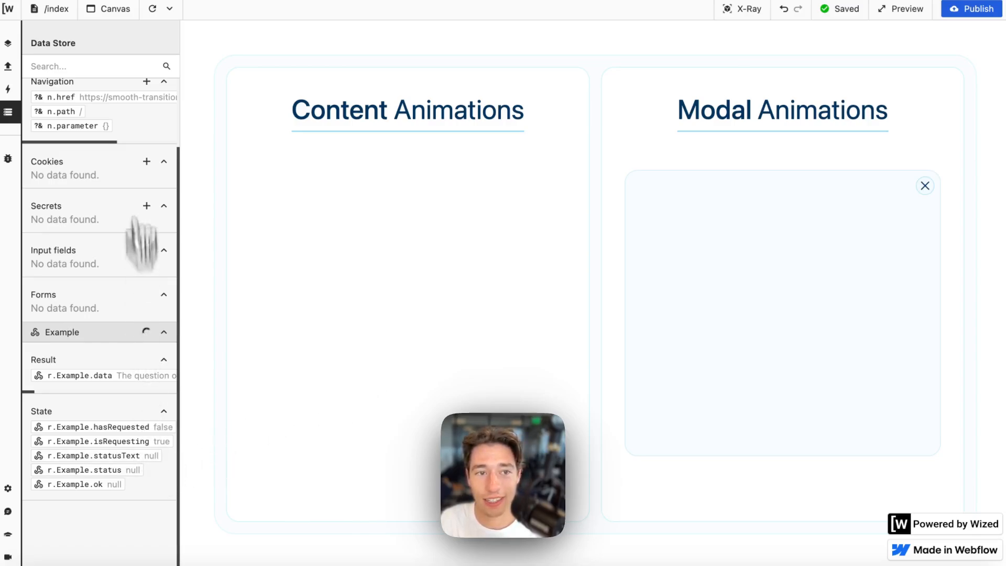
left_click(9, 72)
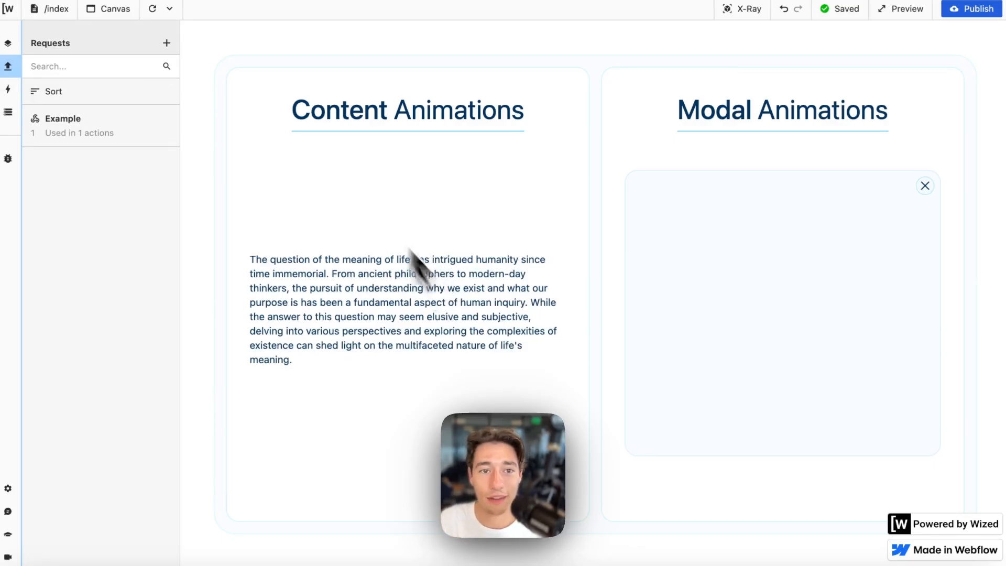
left_click(8, 89)
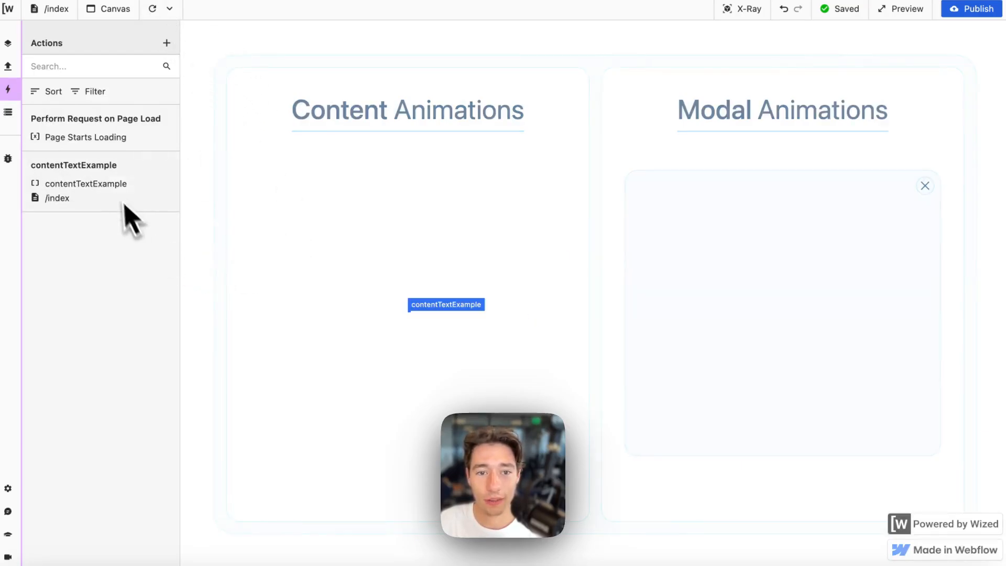
- Format and run the contentTextExample condition return r.Example.status !== 200, getting true while loading and false afterwards
left_click(117, 137)
left_click(84, 199)
scroll(221, 395, "down", 1)
scroll(220, 393, "down", 4)
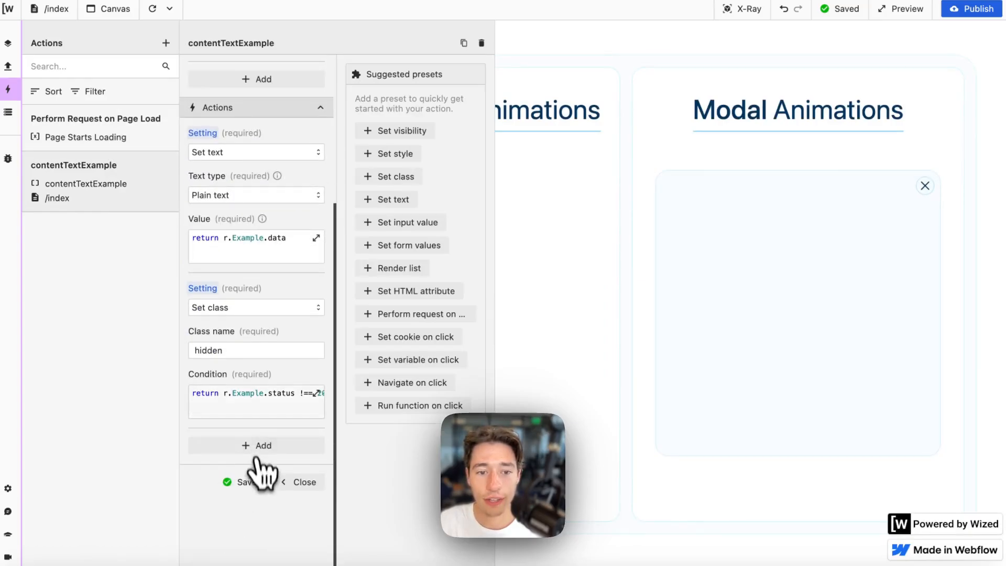
left_click(317, 393)
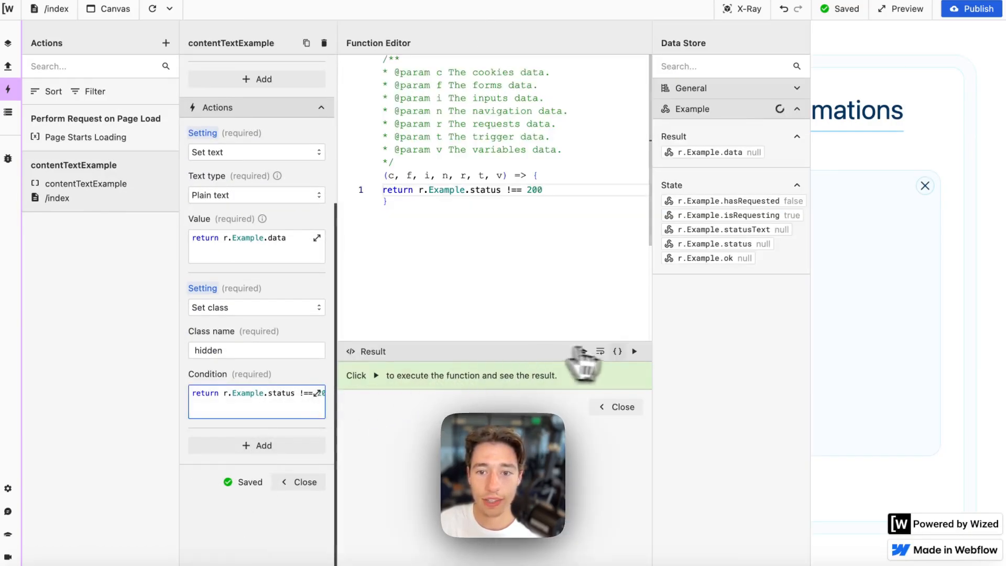
left_click(619, 353)
left_click(633, 352)
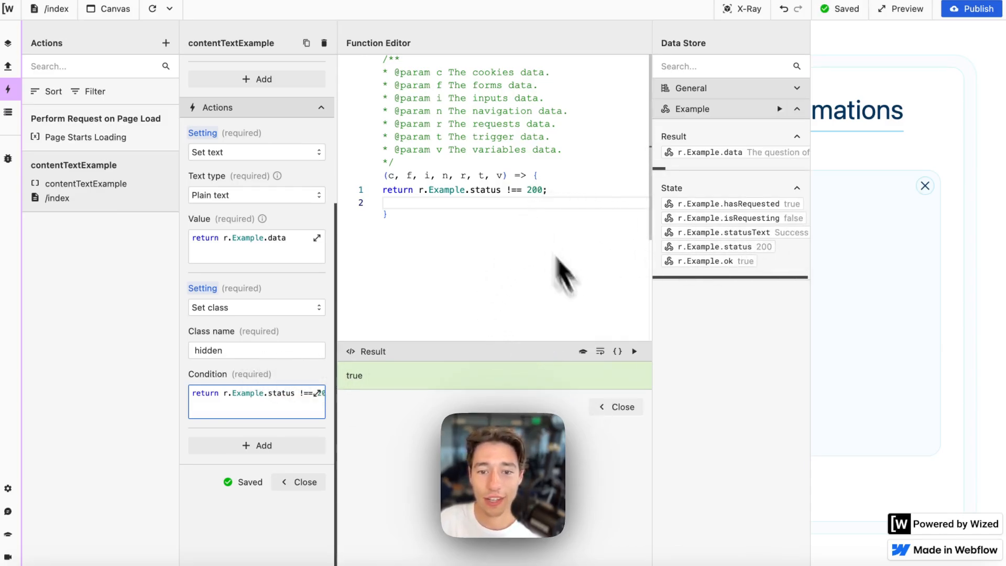
left_click(634, 351)
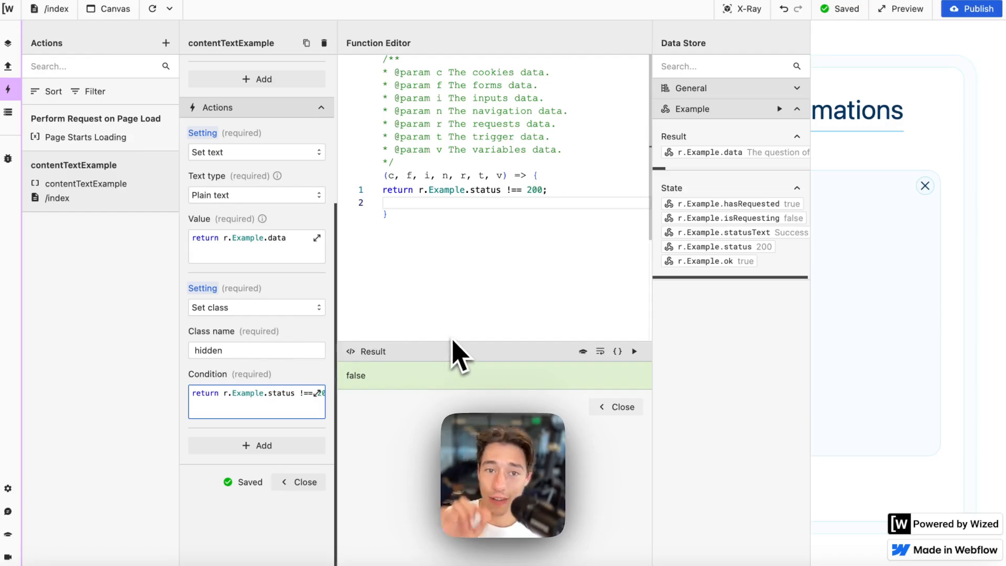
left_click(612, 408)
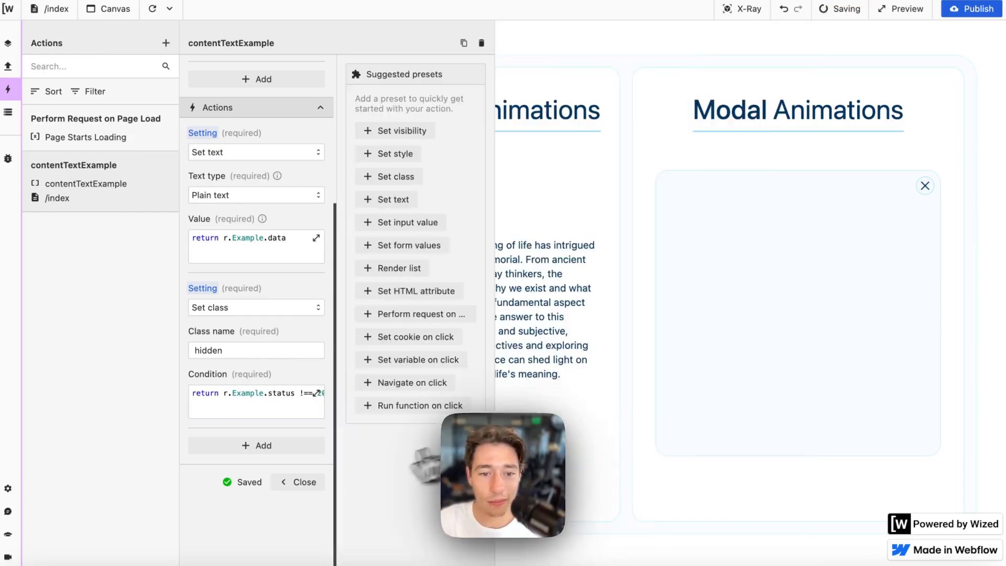
left_click(312, 483)
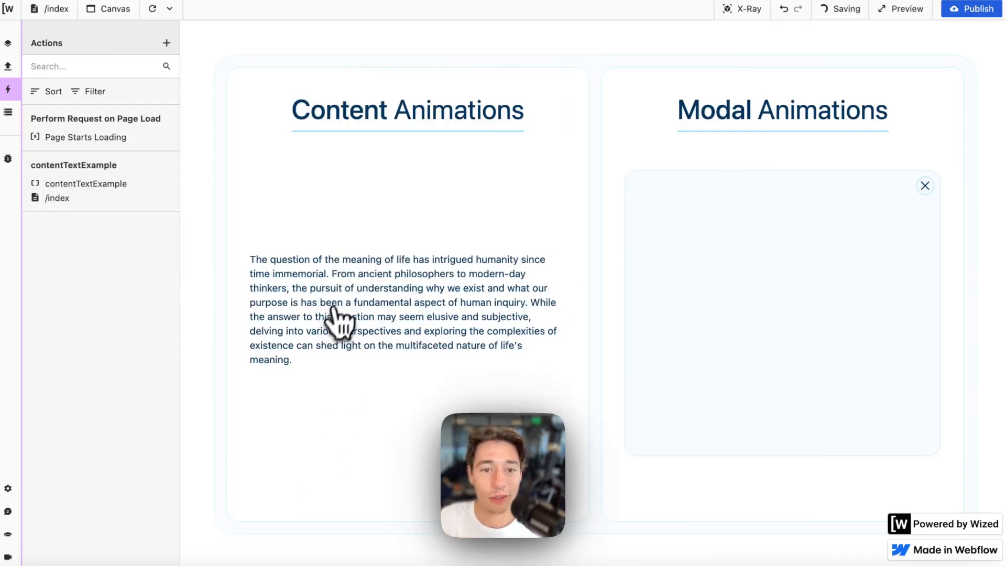
left_click(153, 11)
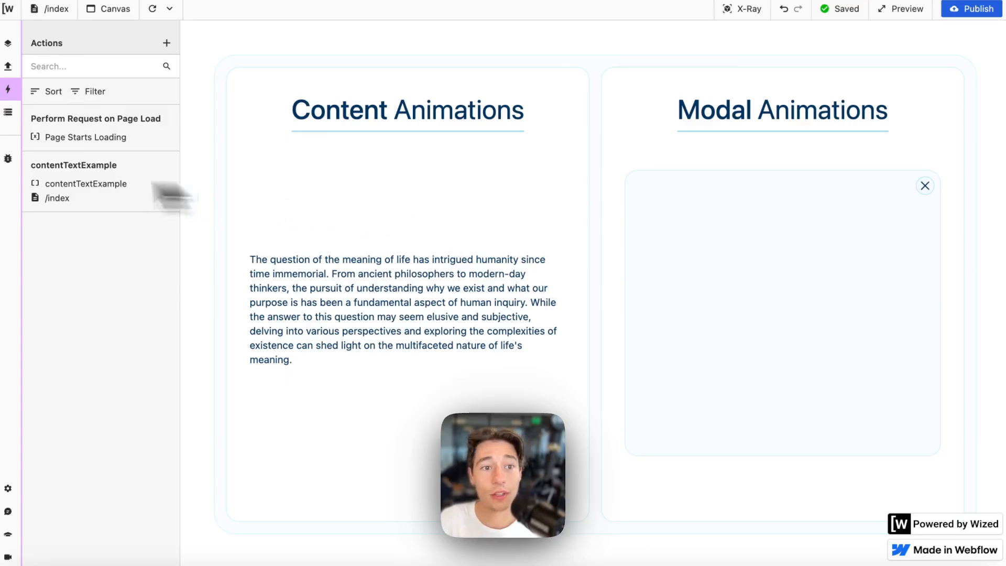
- Delete the paragraph from the Content Animations card in Webflow
mouse_move(27, 161)
left_click(27, 83)
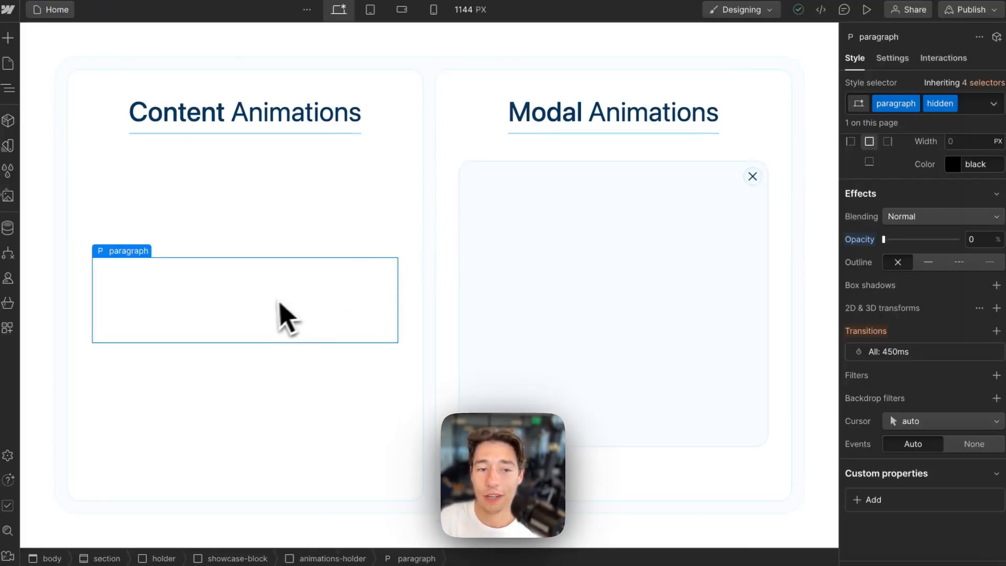
key("Delete")
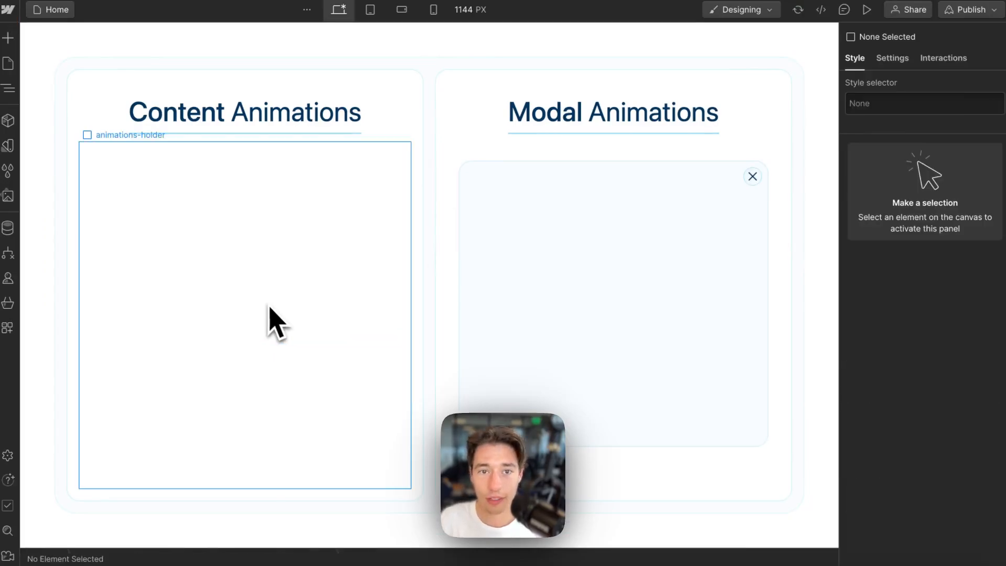
mouse_move(14, 152)
left_click(73, 76)
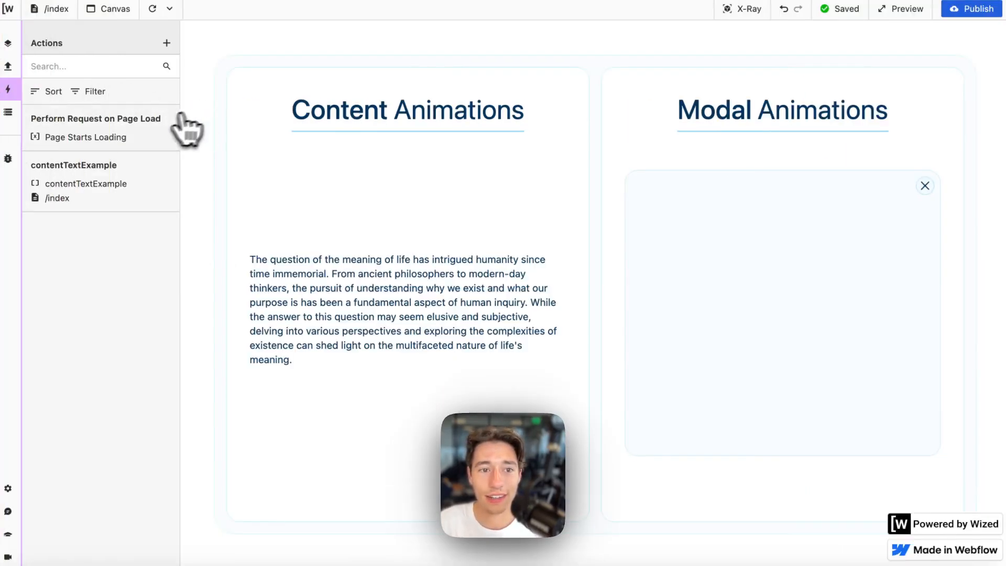
- Delete the contentTextExample action in Wized and confirm the deletion
left_click(147, 129)
left_click(159, 190)
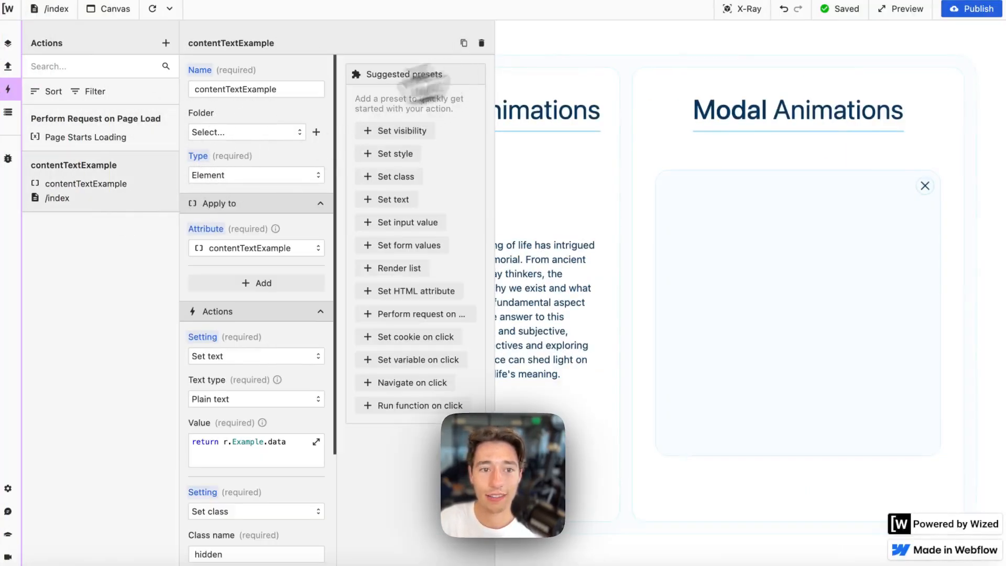
left_click(481, 43)
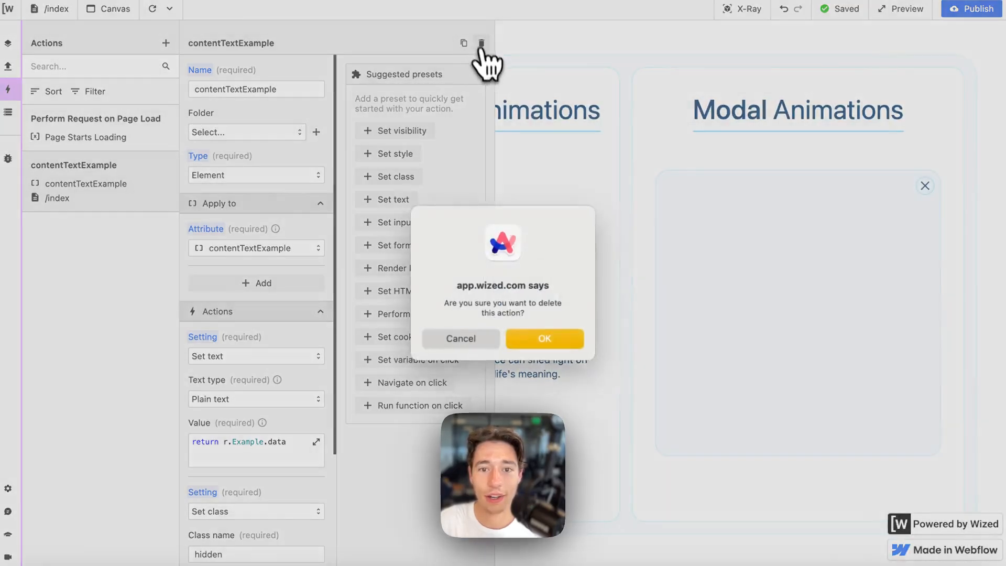
left_click(543, 340)
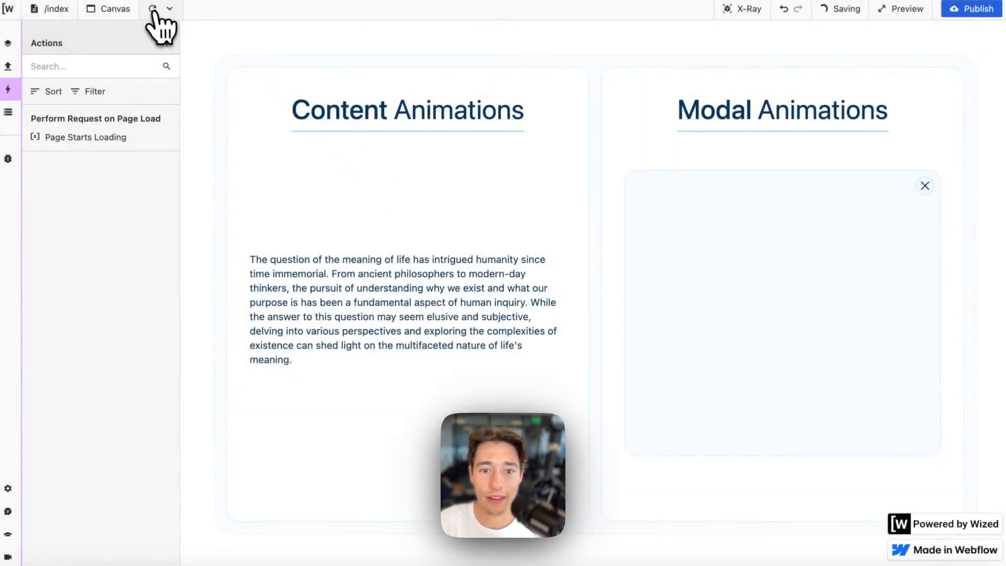
left_click(152, 9)
- Place a Div Block inside animations-holder and add an Image into it
mouse_move(2, 86)
left_click(37, 83)
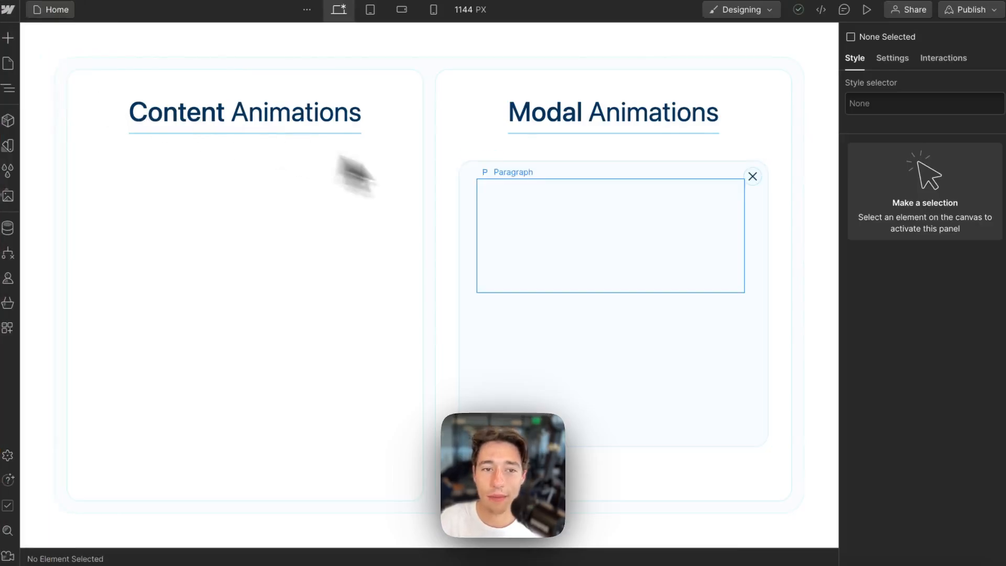
left_click(298, 295)
left_click(8, 37)
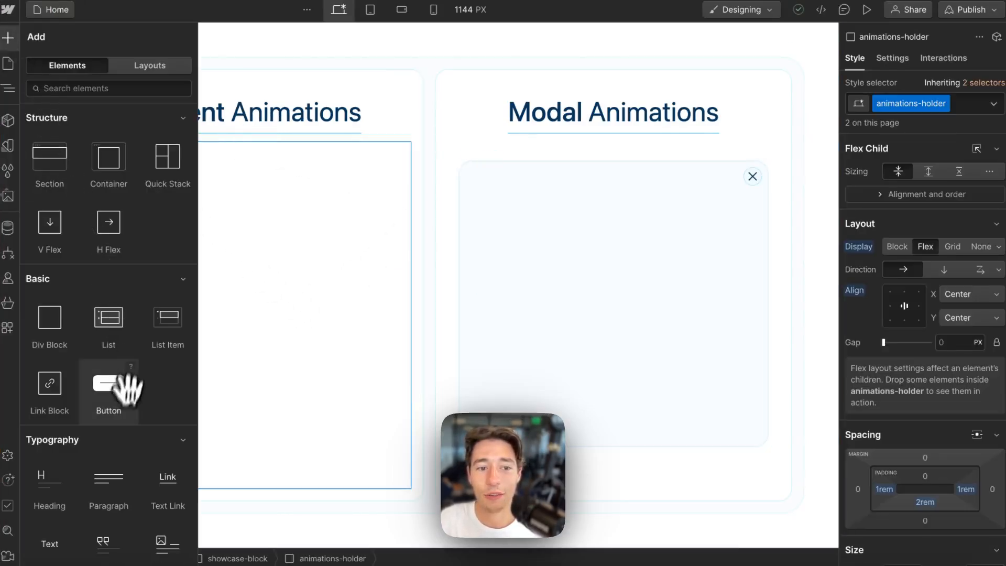
left_click_drag(53, 330, 296, 325)
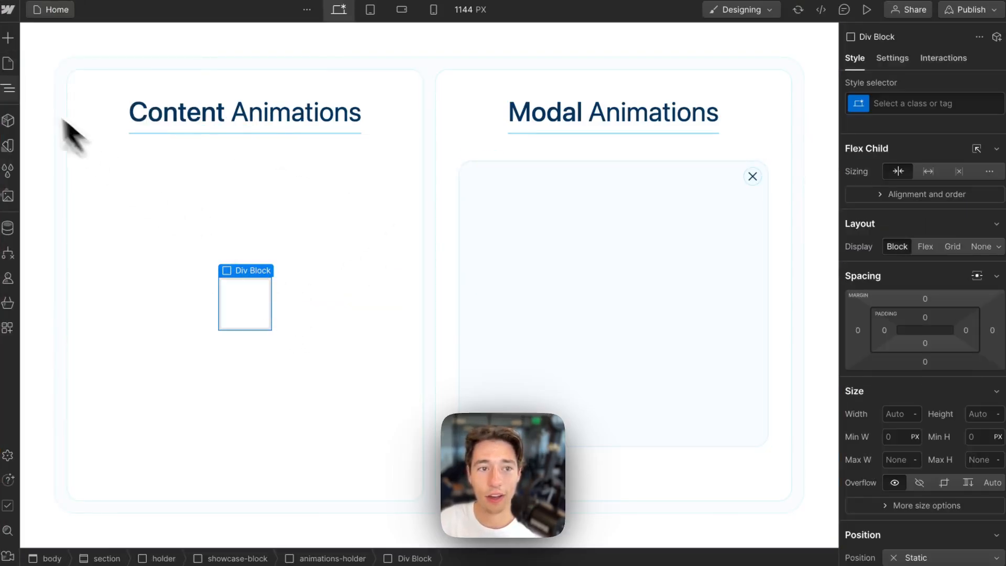
left_click(7, 38)
scroll(79, 317, "down", 6)
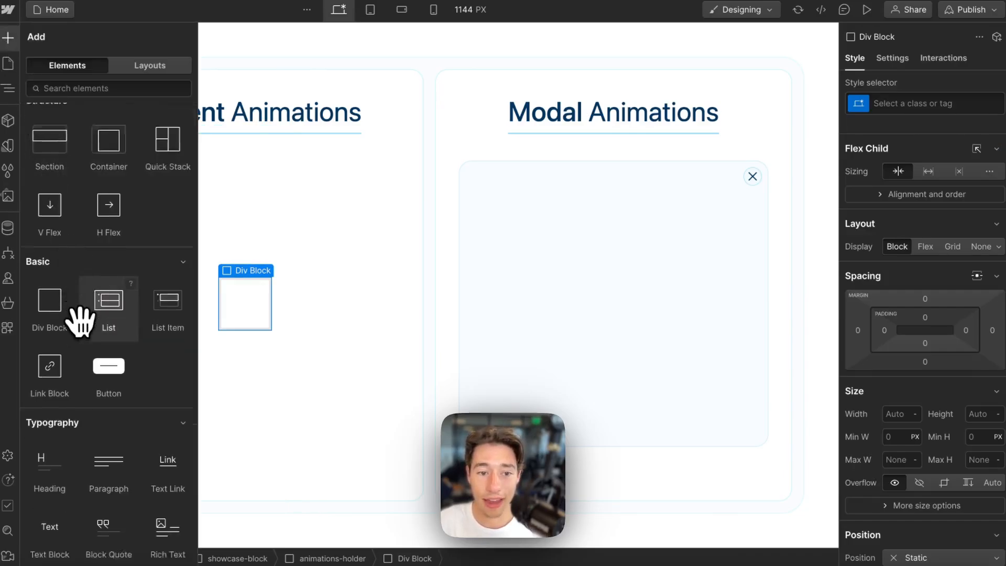
scroll(78, 320, "down", 10)
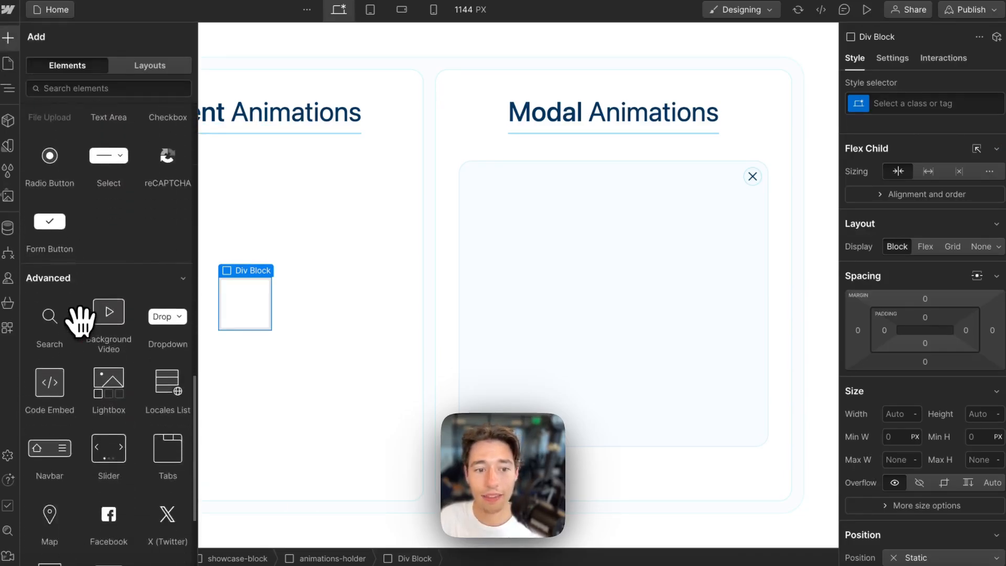
scroll(73, 362, "down", 3)
scroll(55, 294, "up", 10)
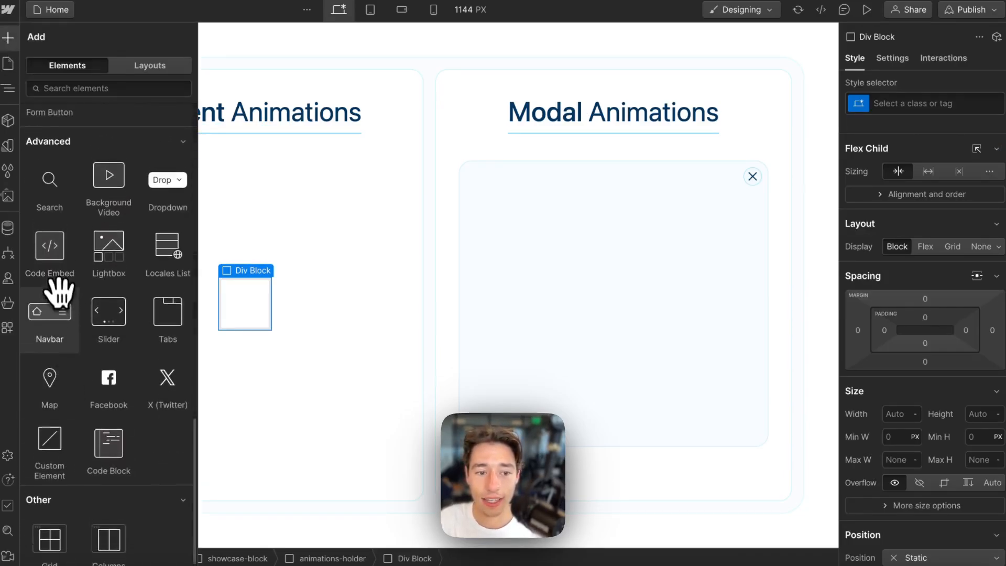
scroll(59, 288, "up", 1)
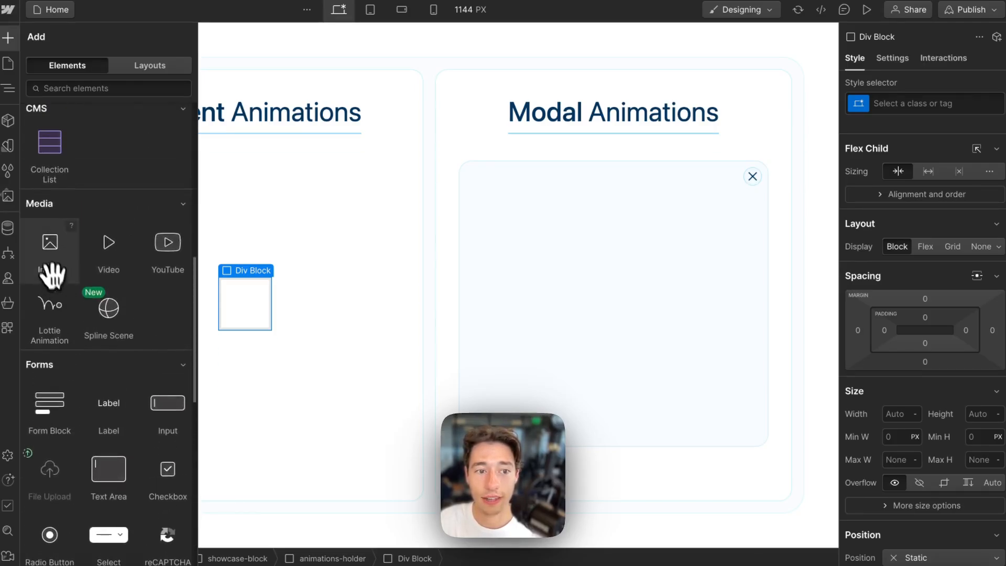
left_click_drag(49, 269, 243, 309)
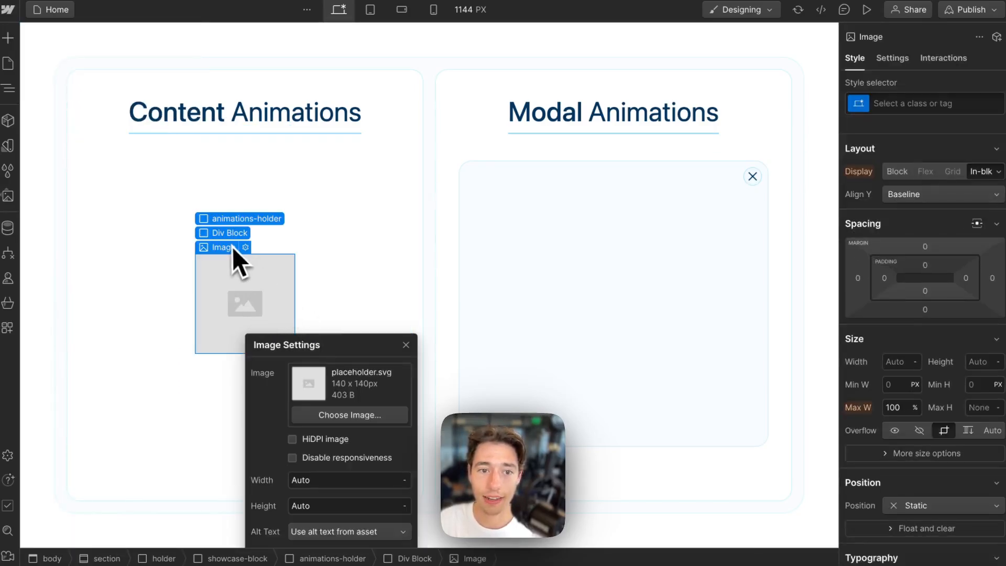
- Give the new div block the class image-holder
left_click(240, 239)
left_click(905, 103)
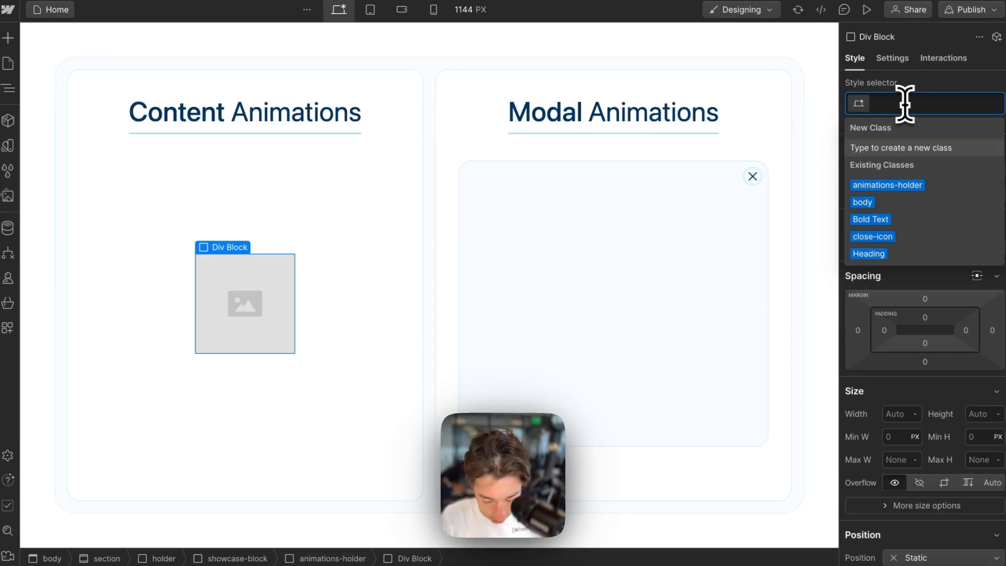
type("image-hold")
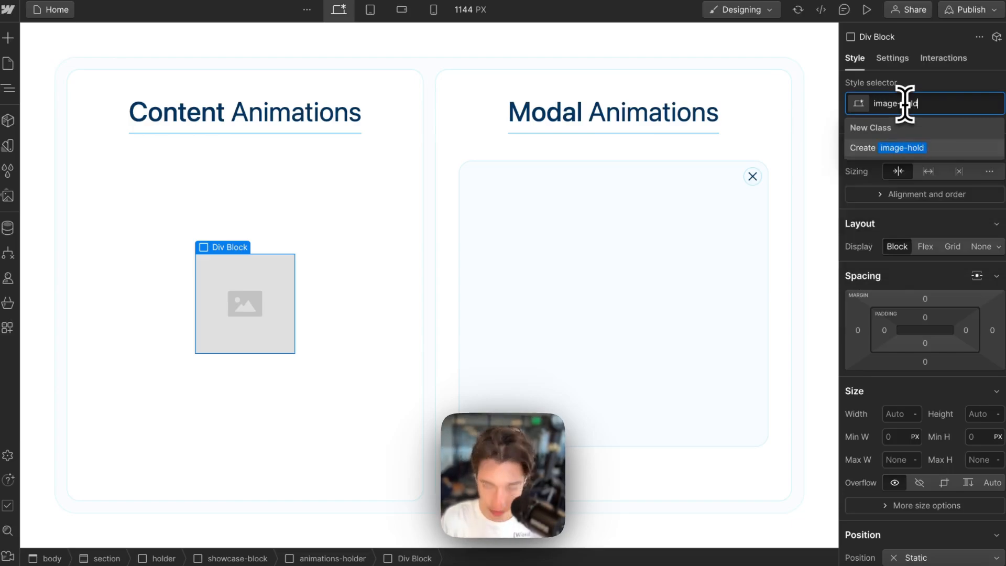
type("er")
left_click(907, 148)
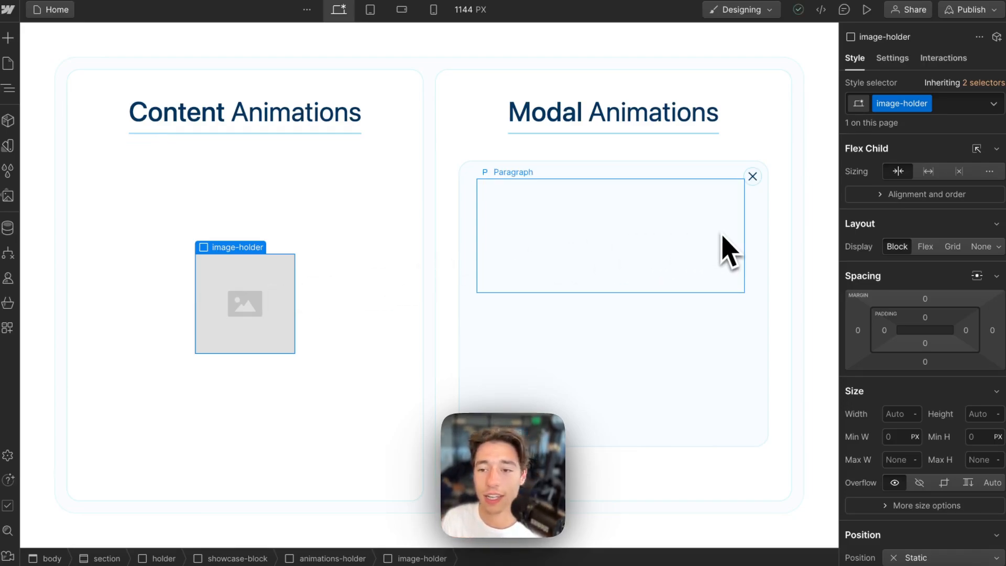
- Set image-holder's width to 20rem and its ratio to Widescreen (16:9)
left_click(899, 417)
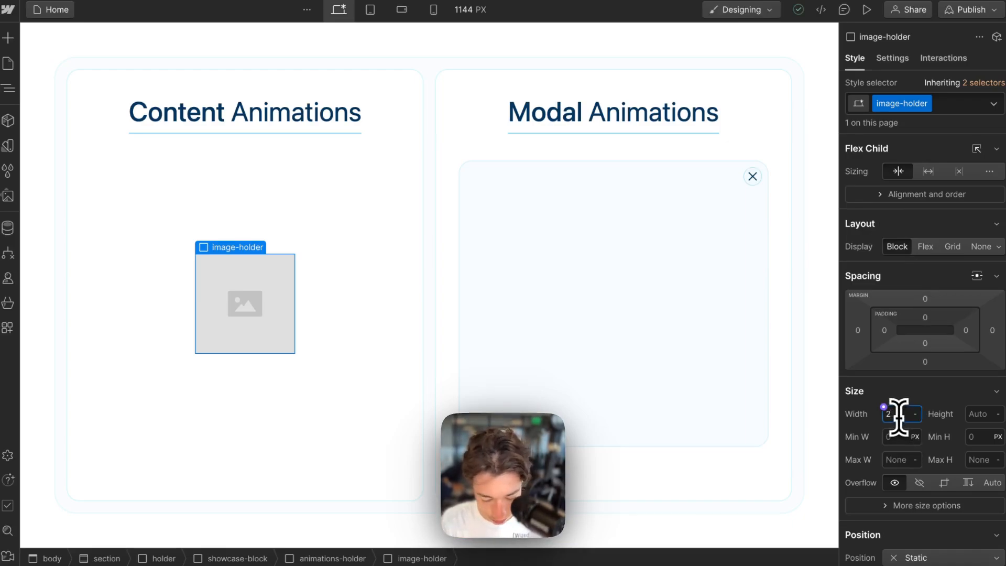
type("20rem")
key("Return")
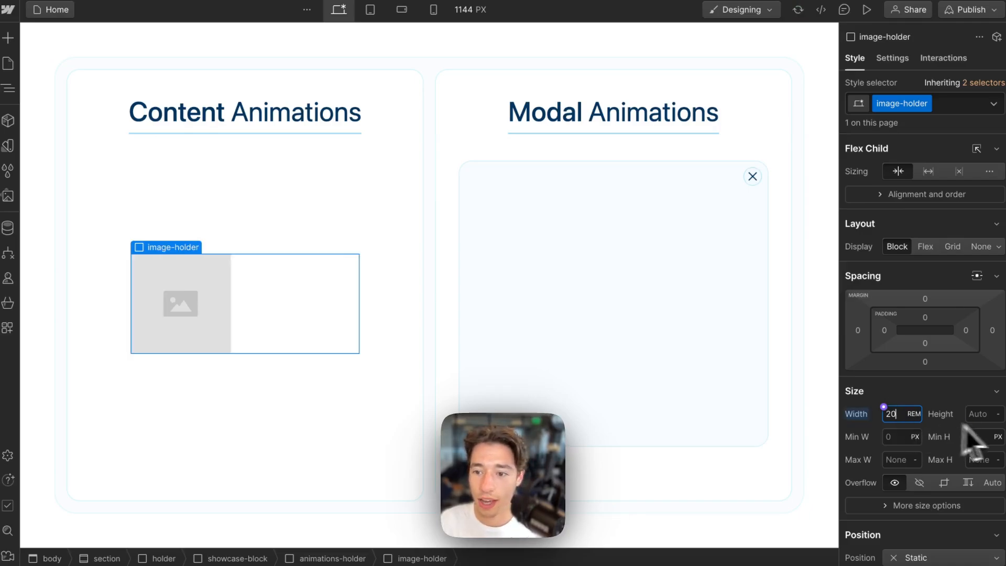
left_click(982, 414)
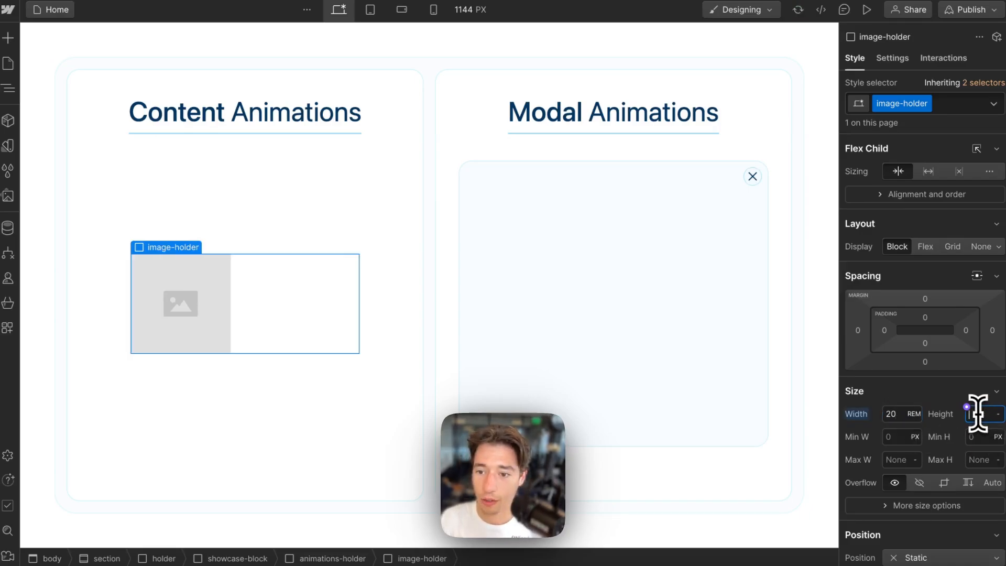
left_click(950, 396)
left_click(946, 394)
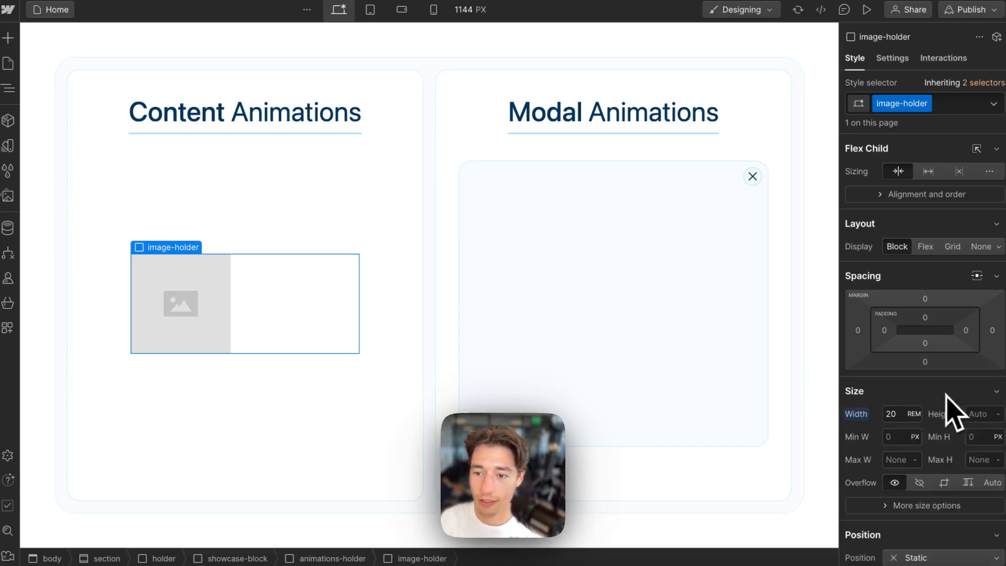
left_click(999, 393)
left_click(998, 394)
scroll(900, 466, "down", 2)
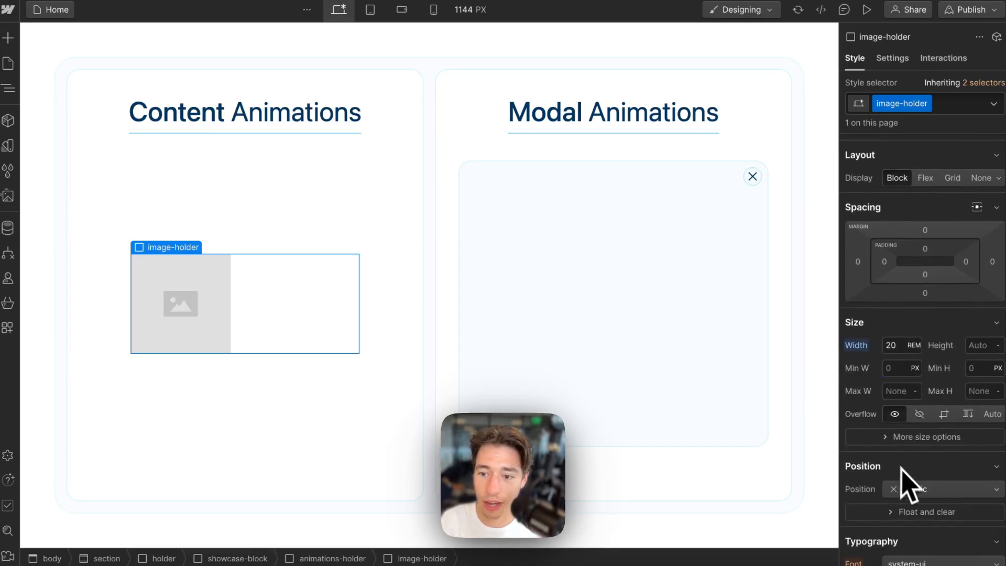
scroll(910, 498, "down", 1)
left_click(902, 411)
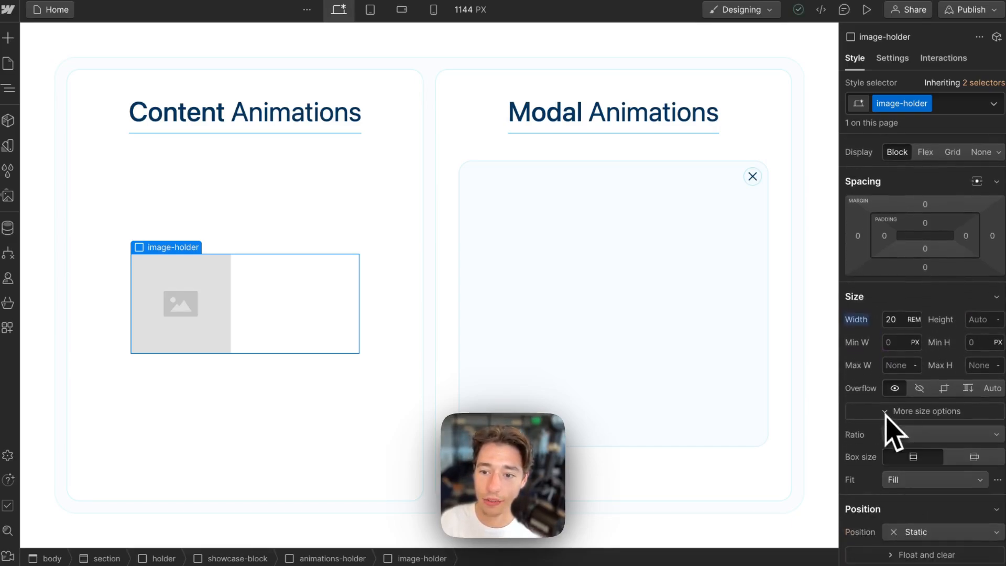
left_click(916, 439)
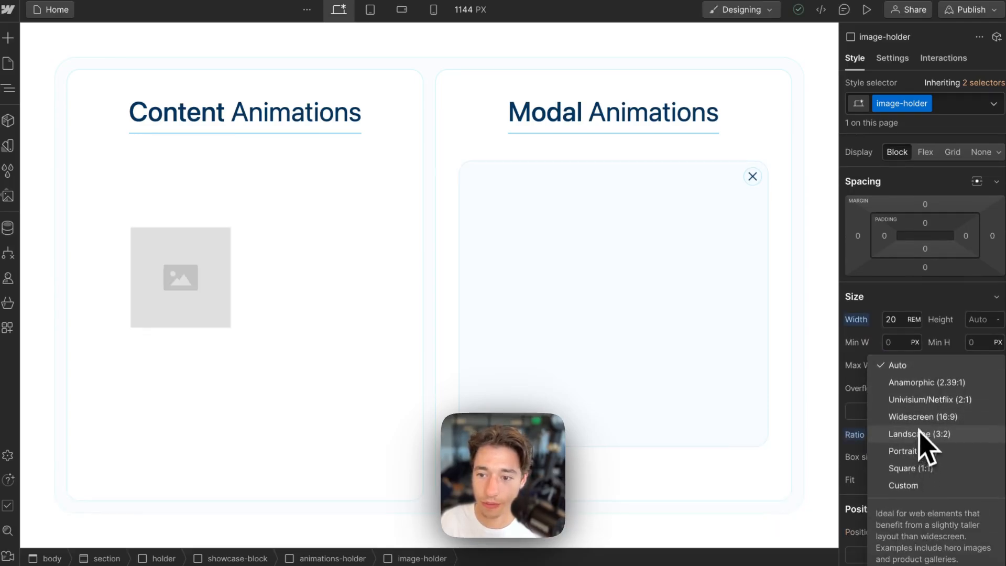
left_click(918, 417)
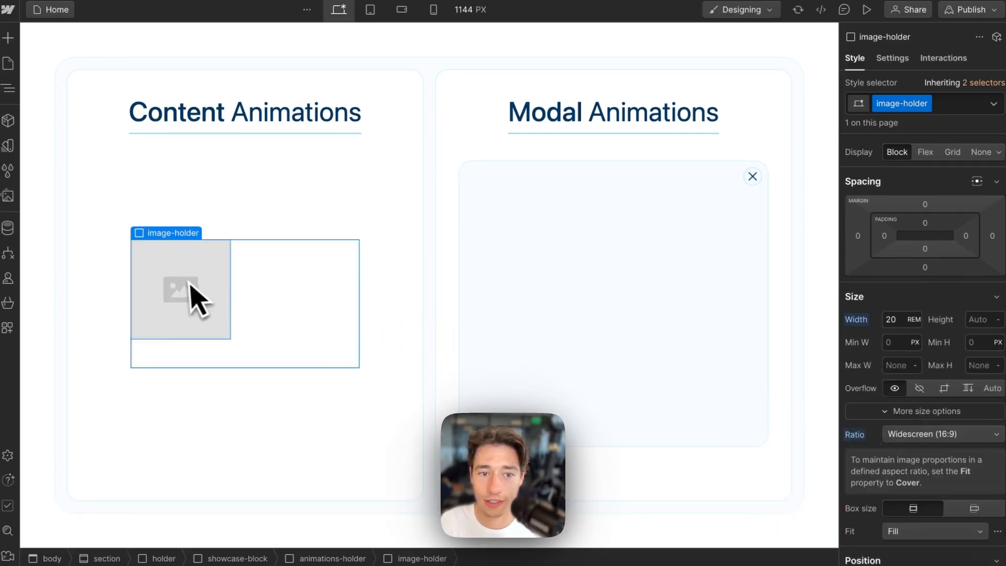
- Size the Image to 100% width and 100% height, leaving its ratio on Auto
left_click(193, 299)
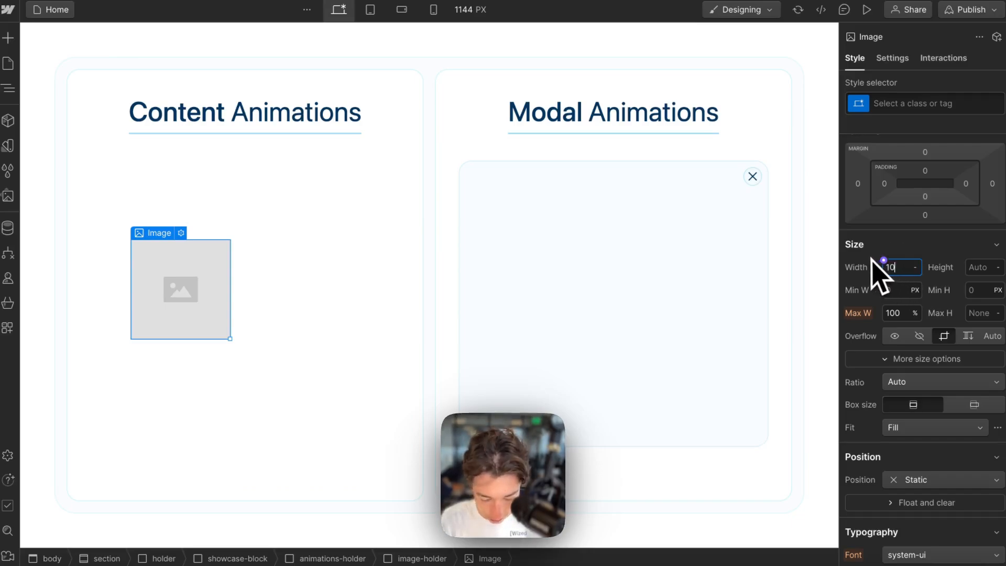
type("100%")
key("Return")
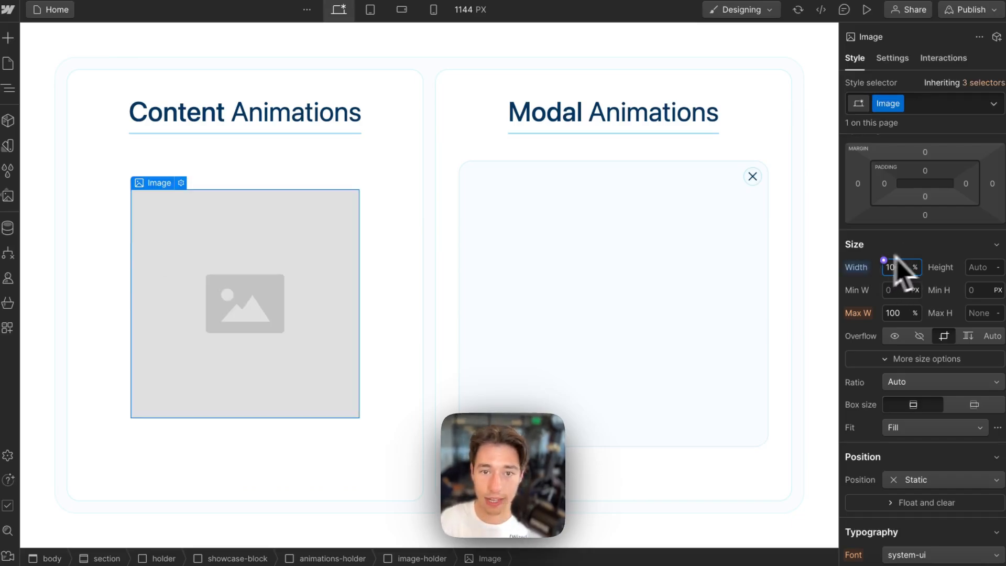
left_click(985, 270)
type("100")
key("Return")
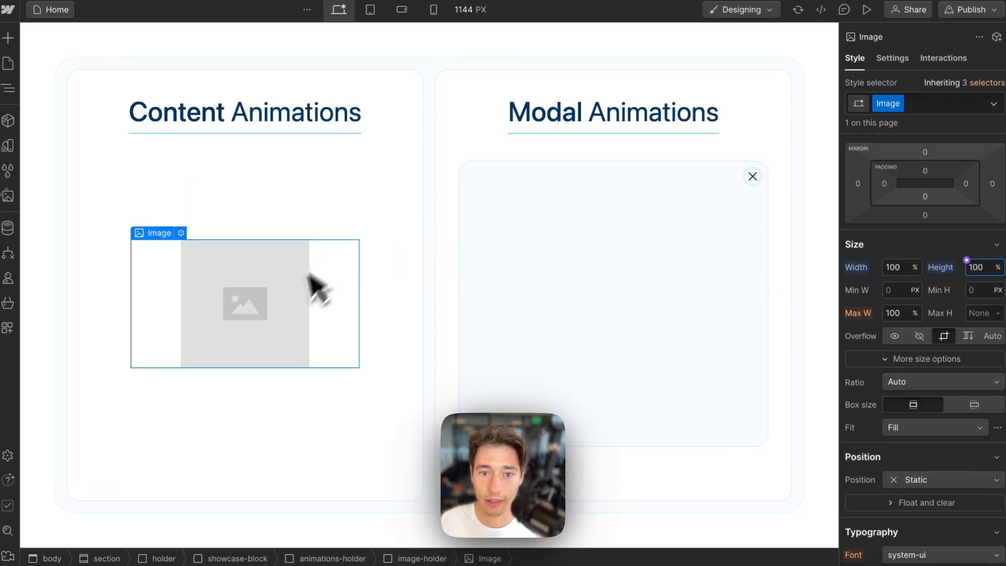
left_click(926, 382)
left_click(882, 367)
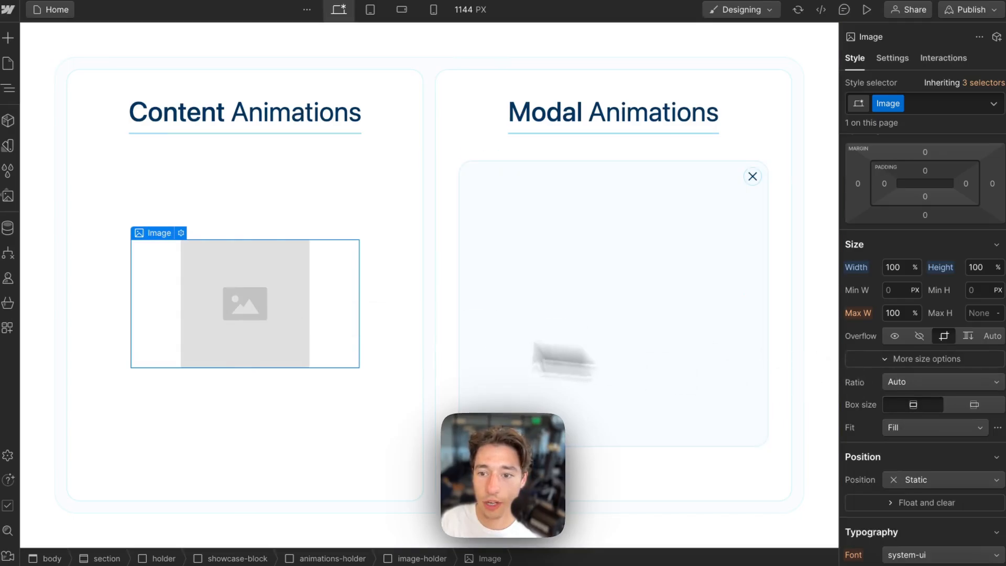
- Delete the Image so image-holder is left empty
left_click(465, 269)
left_click(255, 284)
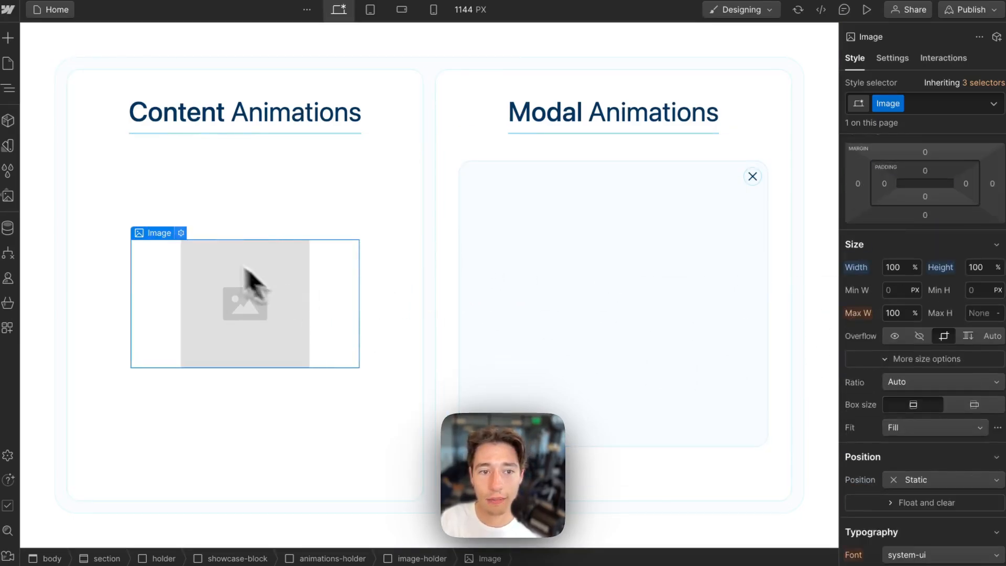
left_click(165, 219)
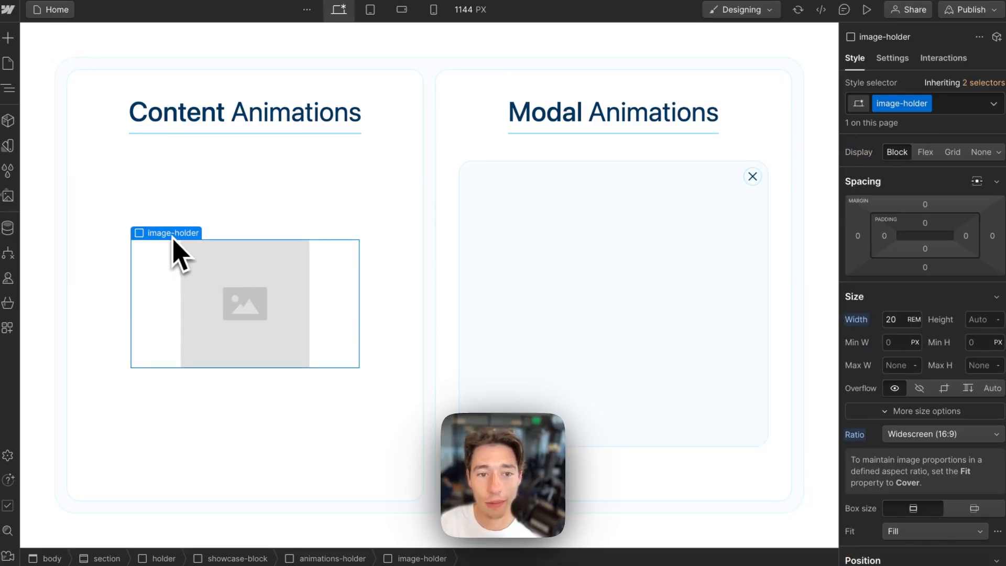
left_click(229, 309)
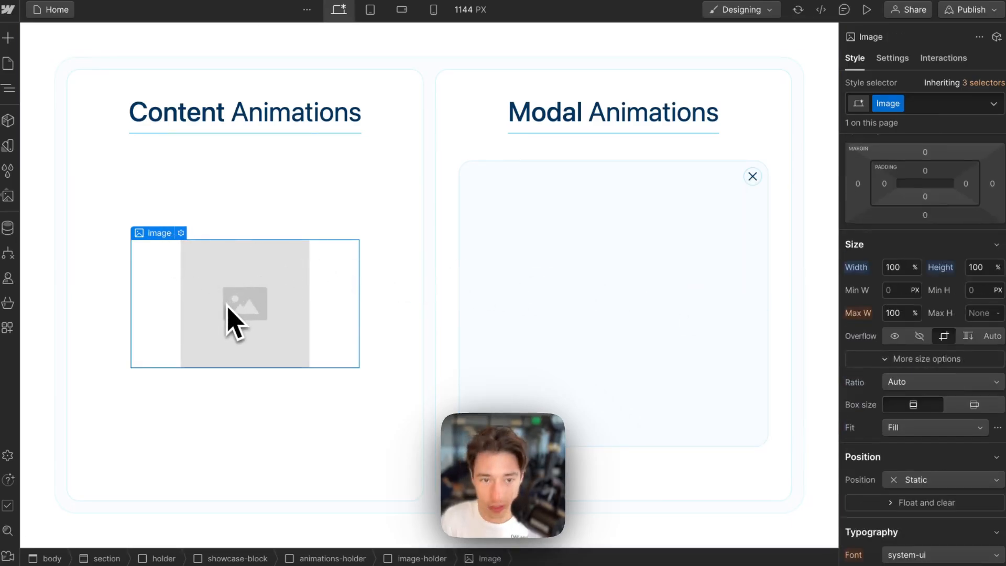
key("Delete")
left_click(251, 337)
- Give image-holder a light cyan #f6fbff background and 8 px rounded corners
scroll(939, 336, "down", 6)
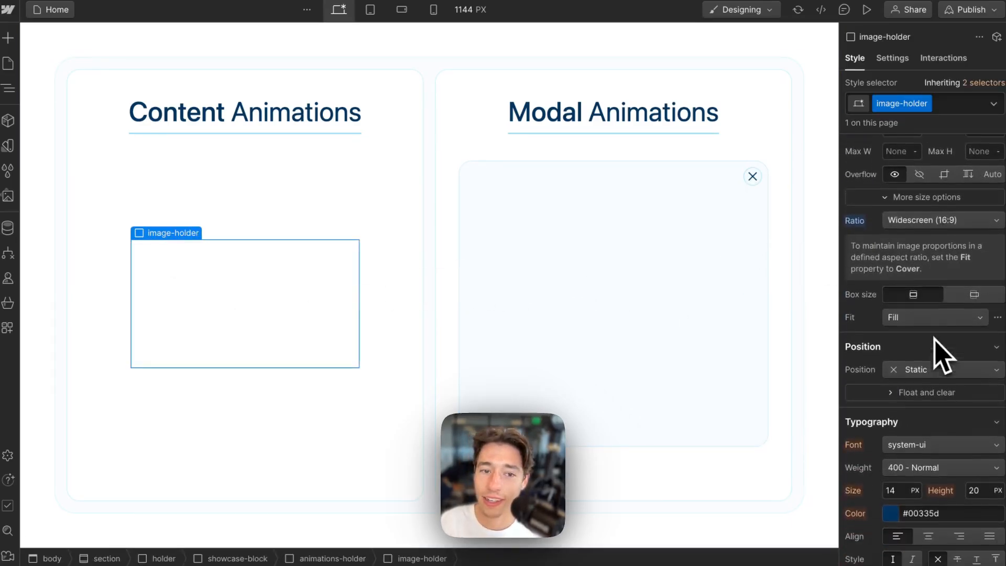
scroll(933, 325, "down", 5)
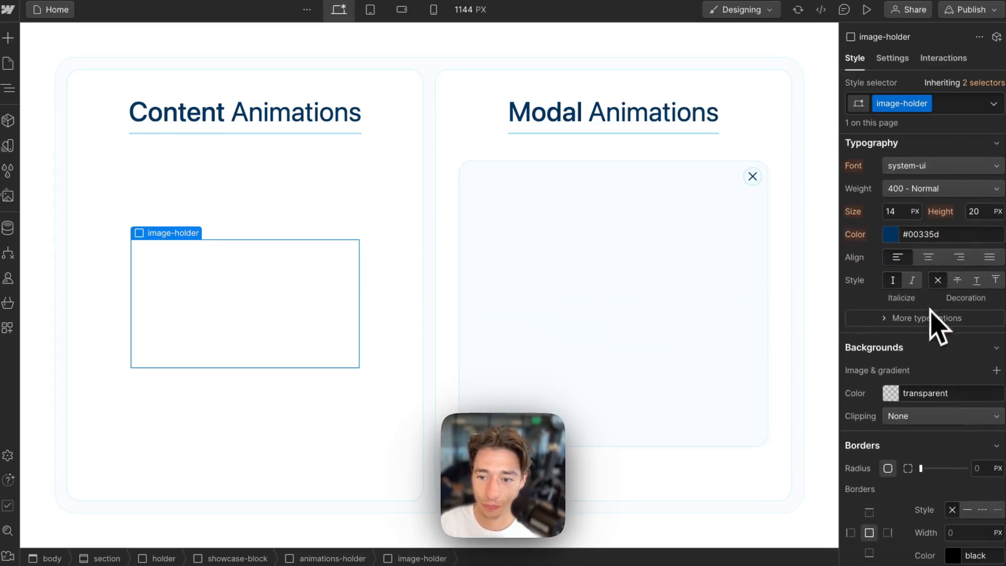
left_click(892, 399)
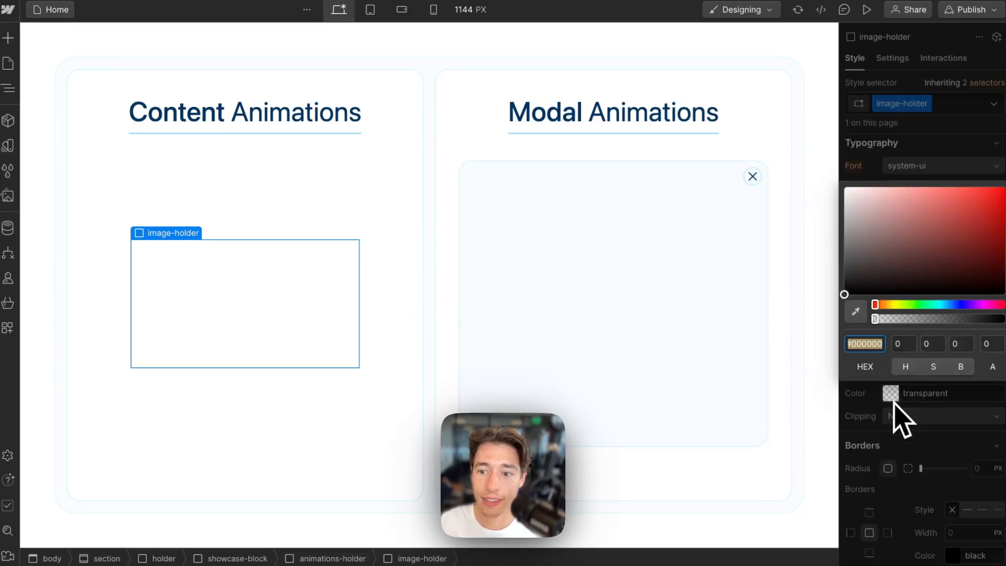
left_click(940, 304)
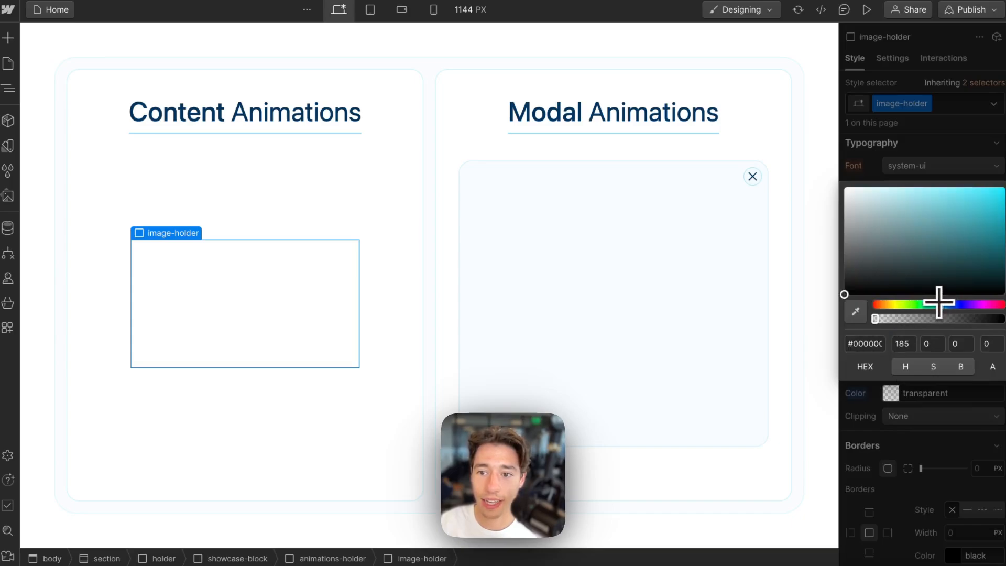
left_click_drag(871, 210, 851, 143)
left_click_drag(941, 304, 948, 303)
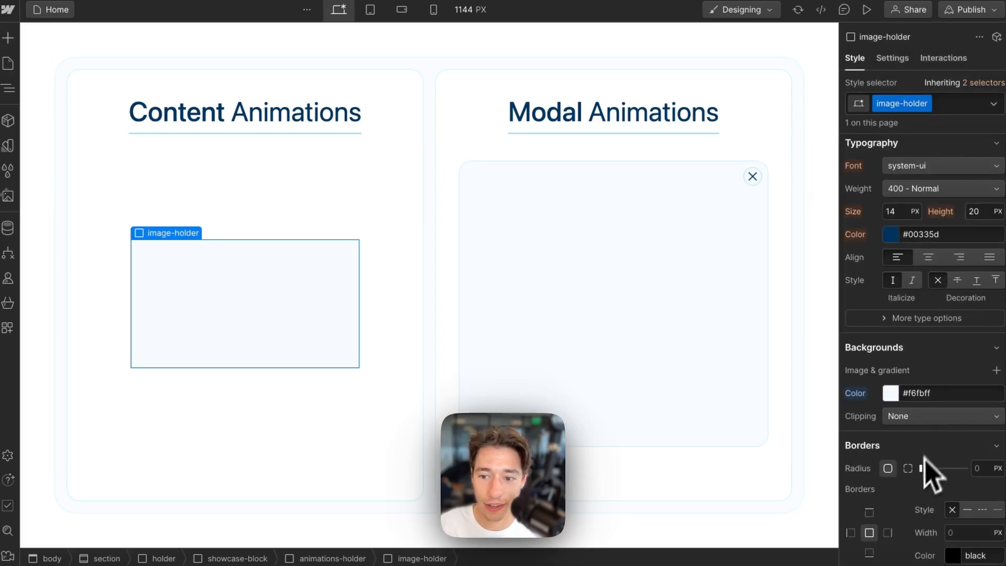
left_click_drag(921, 471, 995, 484)
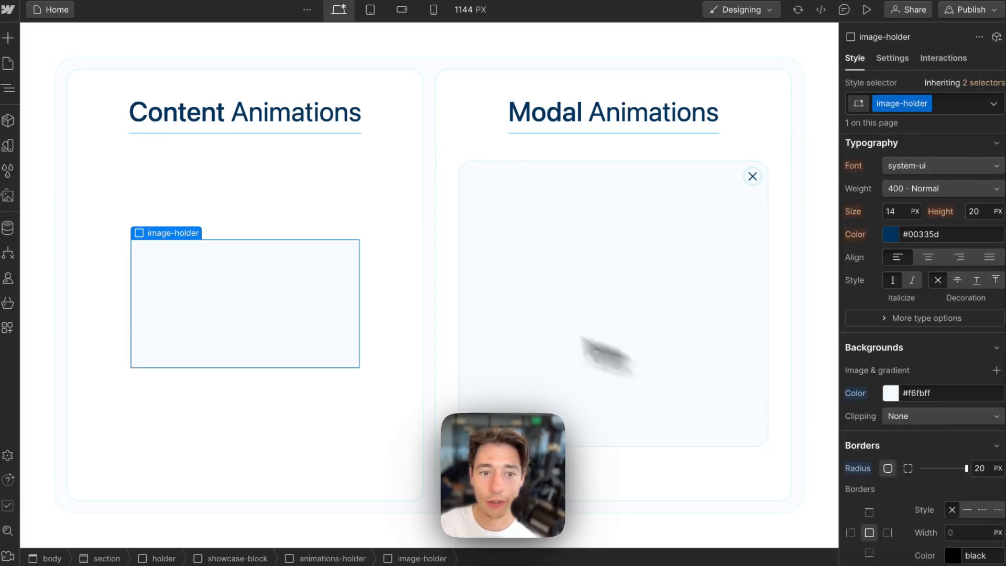
- Restore the placeholder Image inside image-holder and select it
key("super+v")
left_click(685, 394)
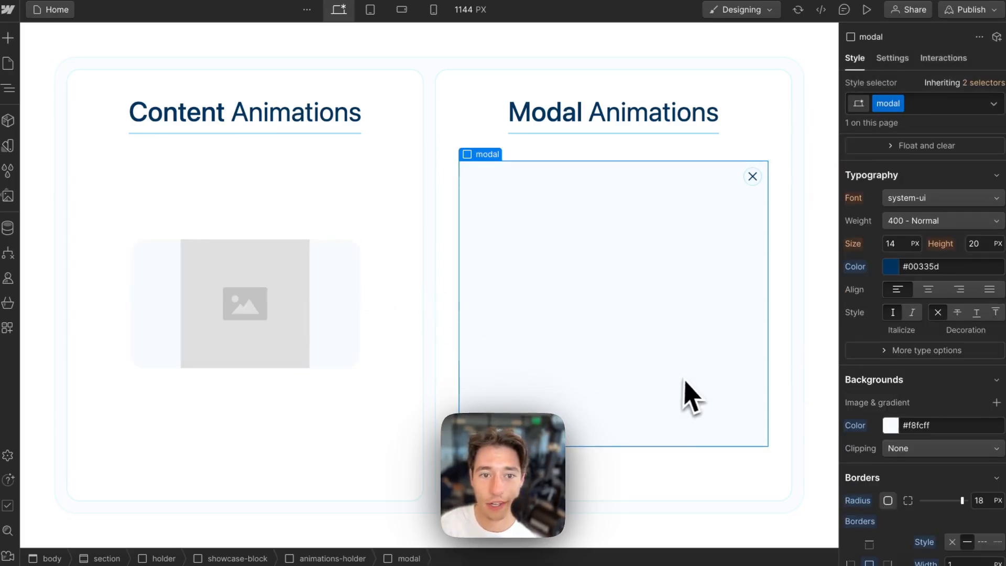
left_click(315, 309)
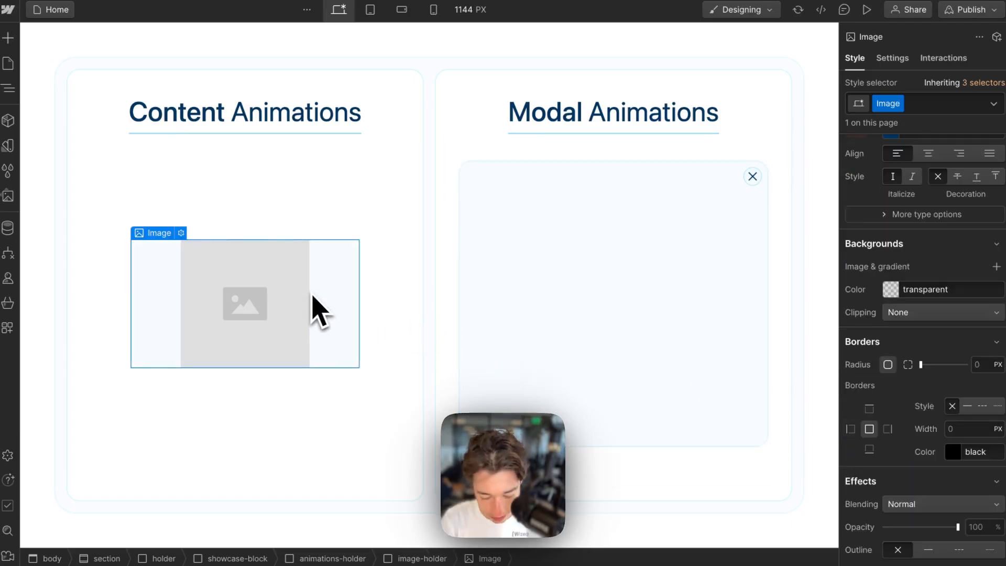
key("Delete")
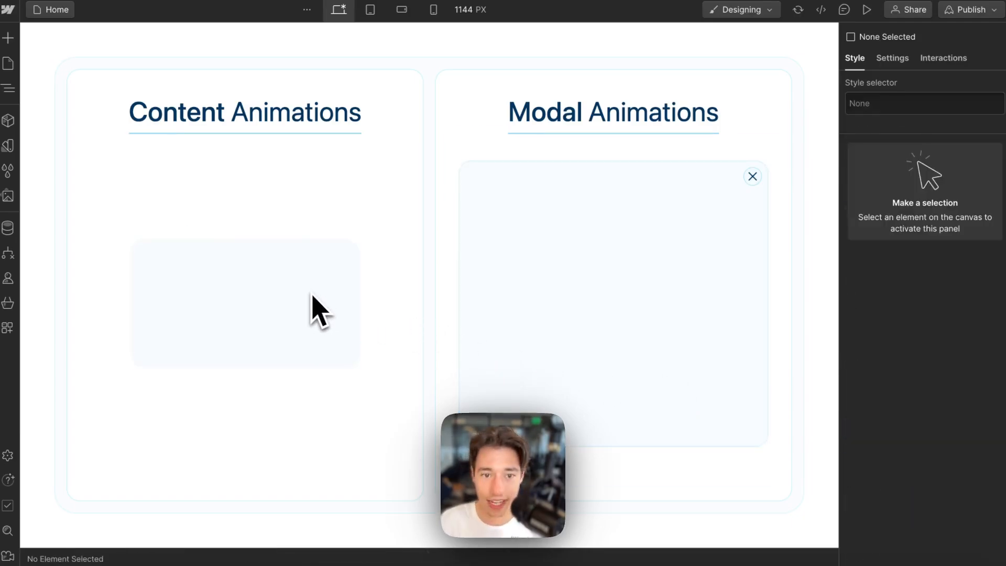
left_click(262, 322)
key("super+v")
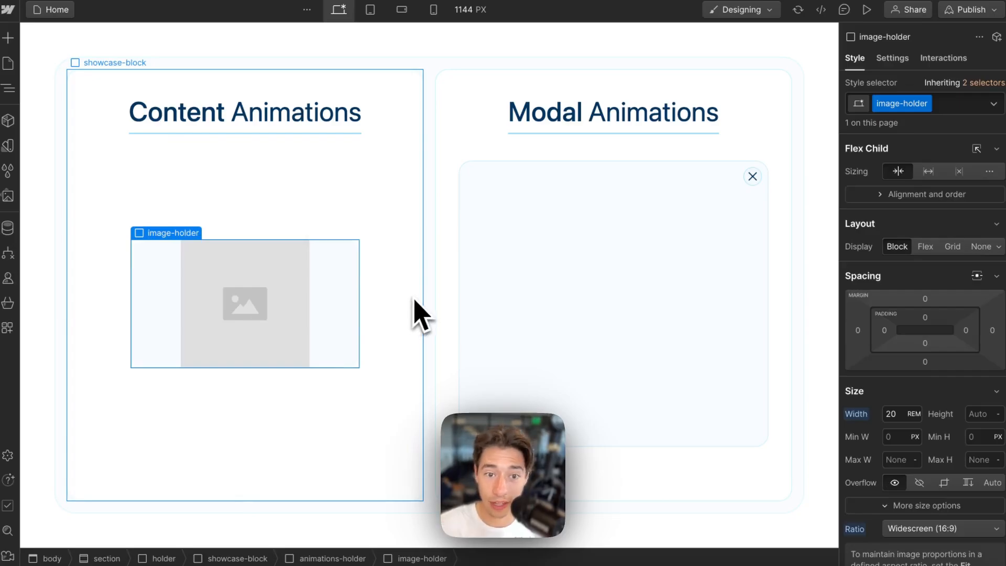
left_click(282, 298)
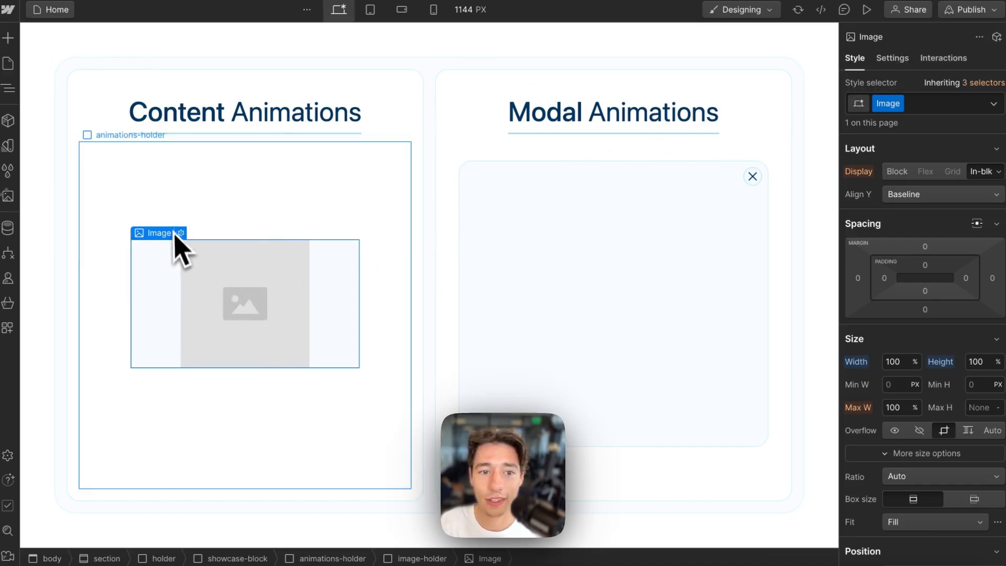
- Create a hidden combo class on the Image with opacity 0, then remove it
left_click(932, 104)
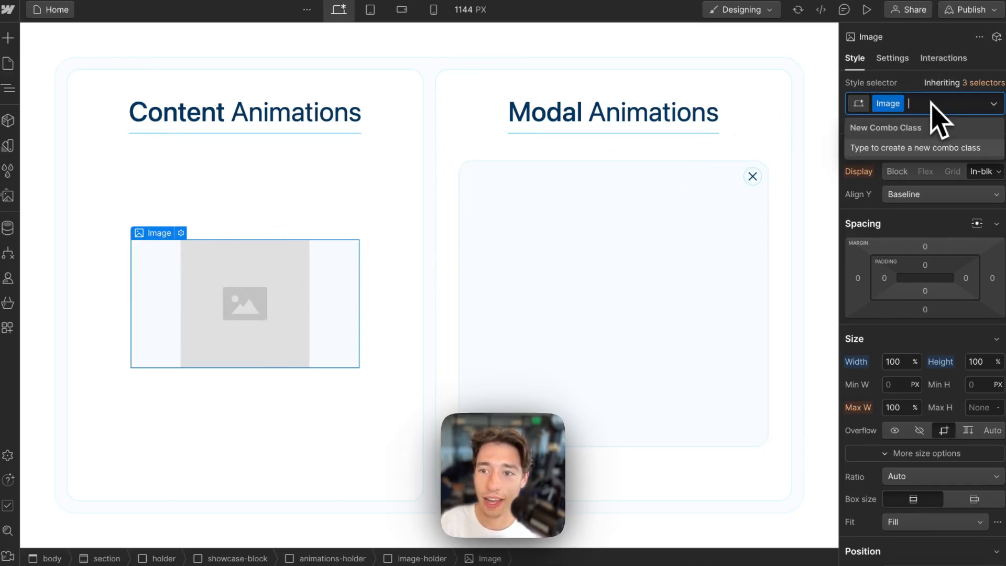
type("hidd")
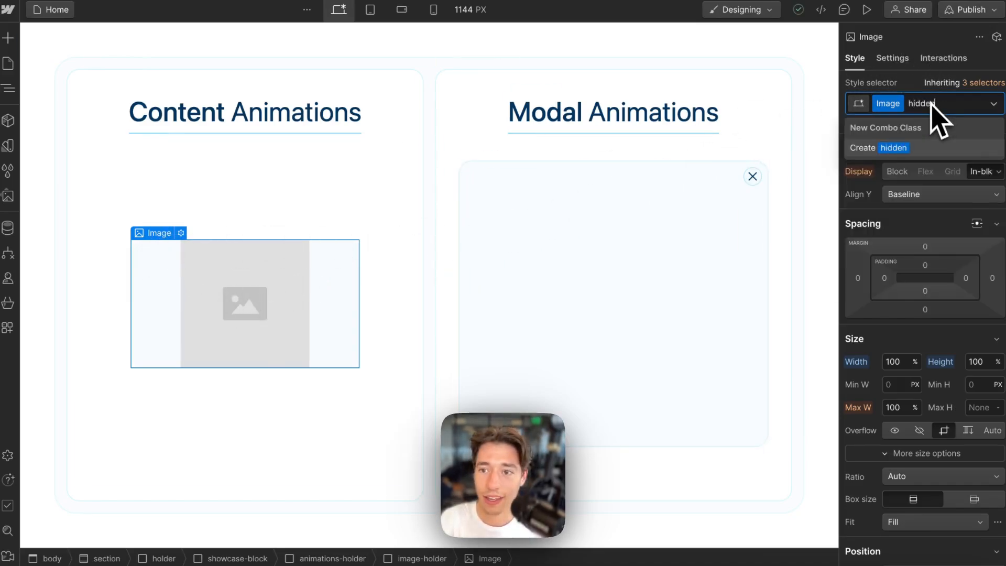
type("en")
key("Return")
scroll(922, 280, "down", 10)
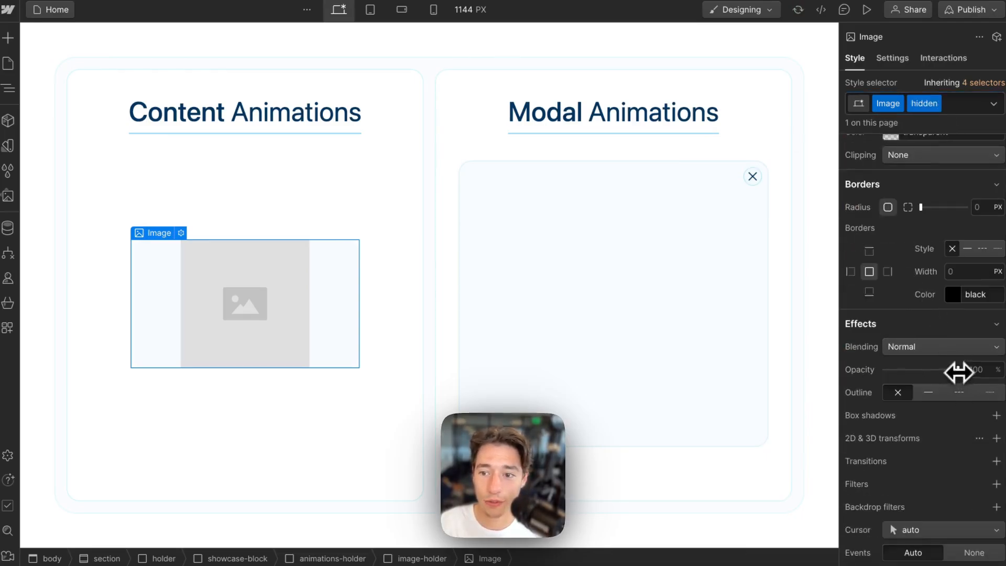
left_click_drag(959, 372, 750, 373)
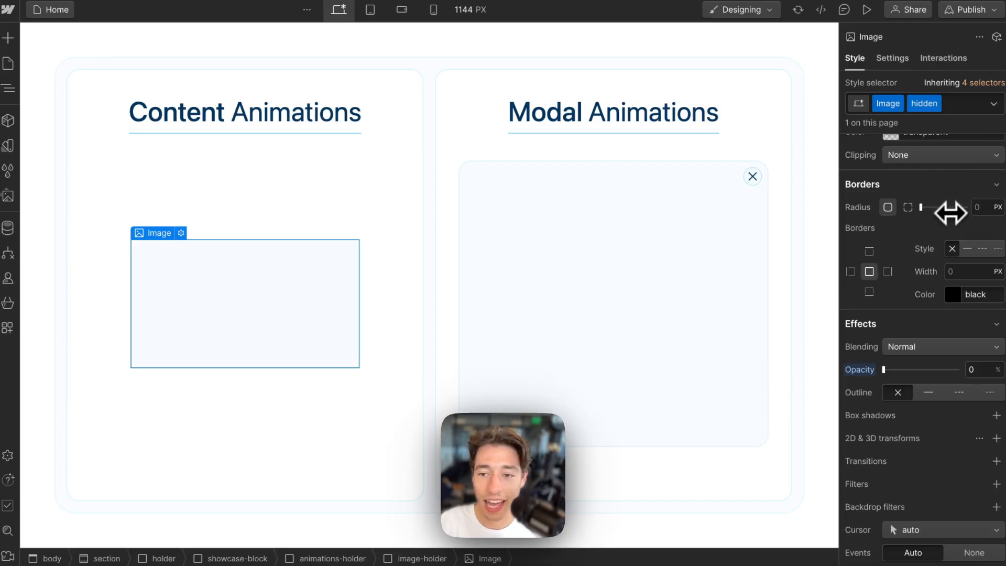
left_click(956, 105)
key("BackSpace")
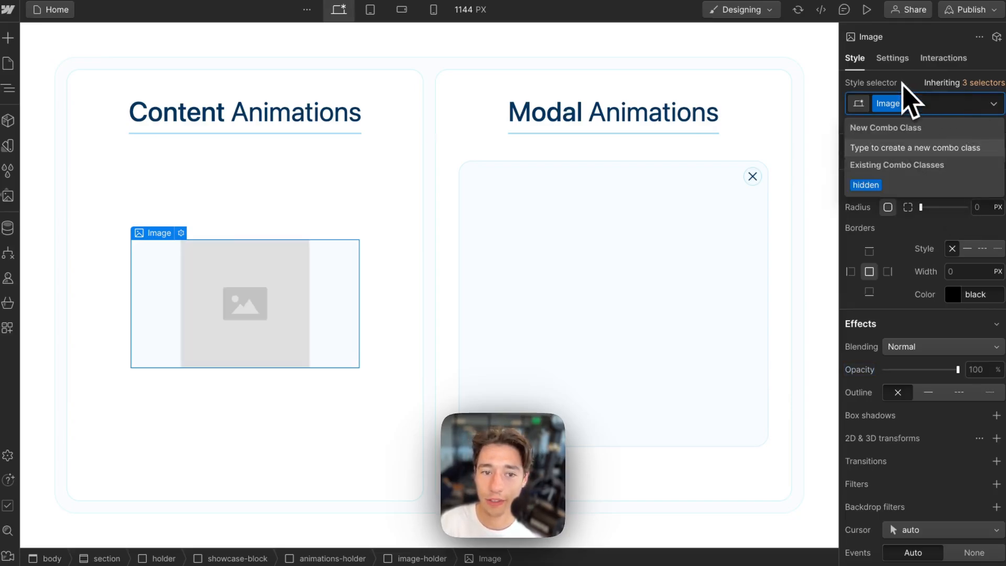
- Add a 700 ms transition on All Properties to the Image
scroll(928, 315, "down", 2)
scroll(922, 367, "down", 1)
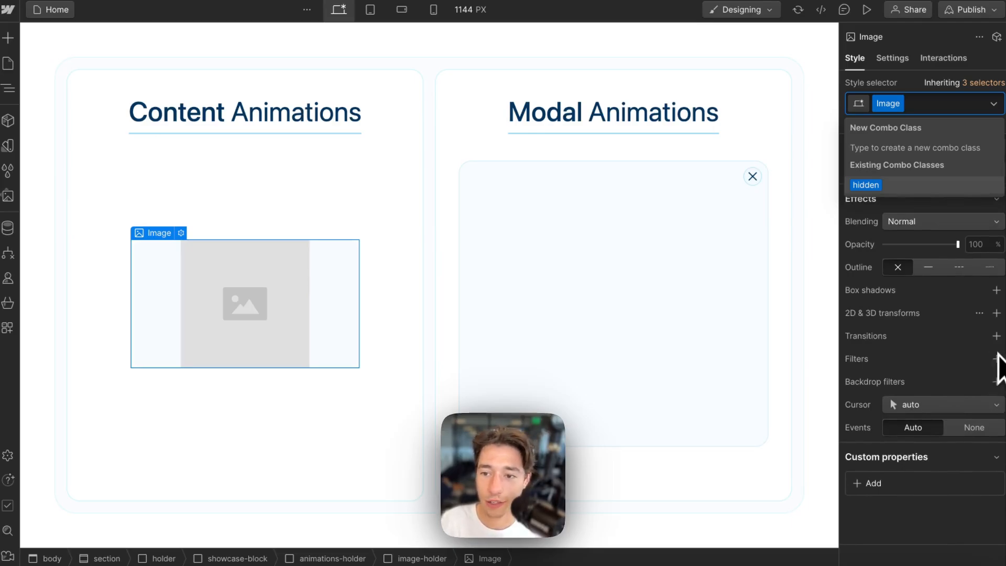
left_click(997, 336)
left_click(949, 399)
scroll(954, 409, "down", 5)
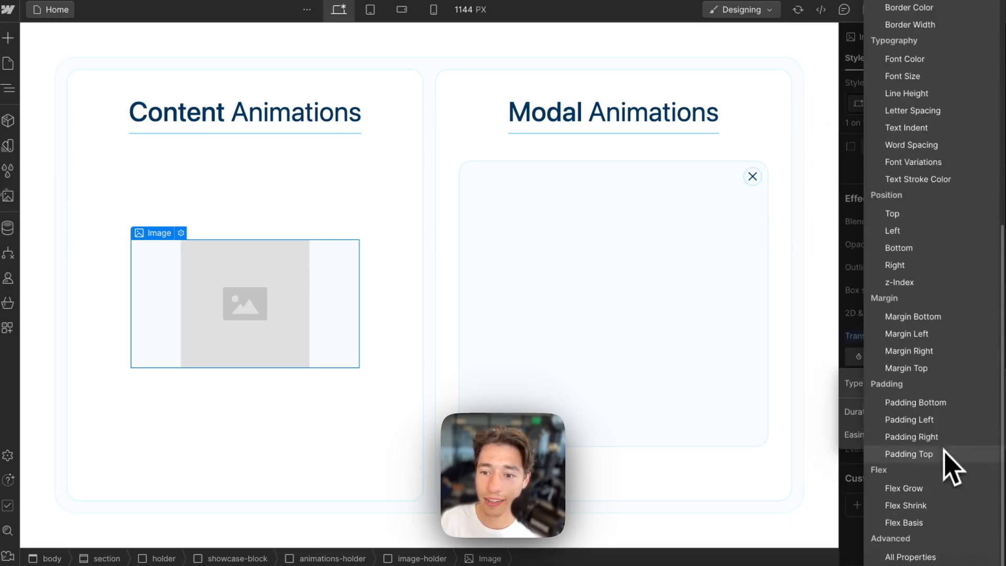
left_click(943, 555)
left_click(975, 412)
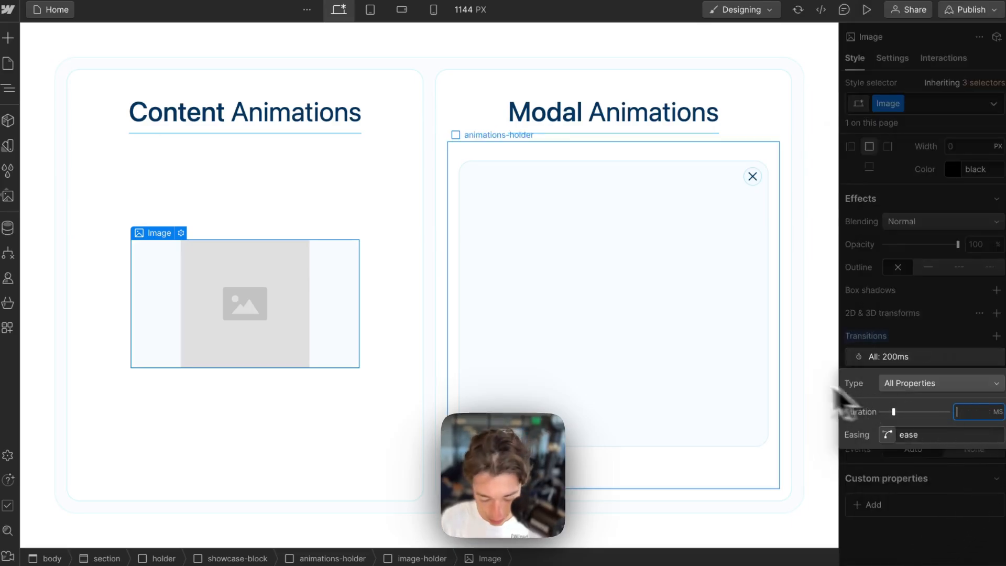
type("700")
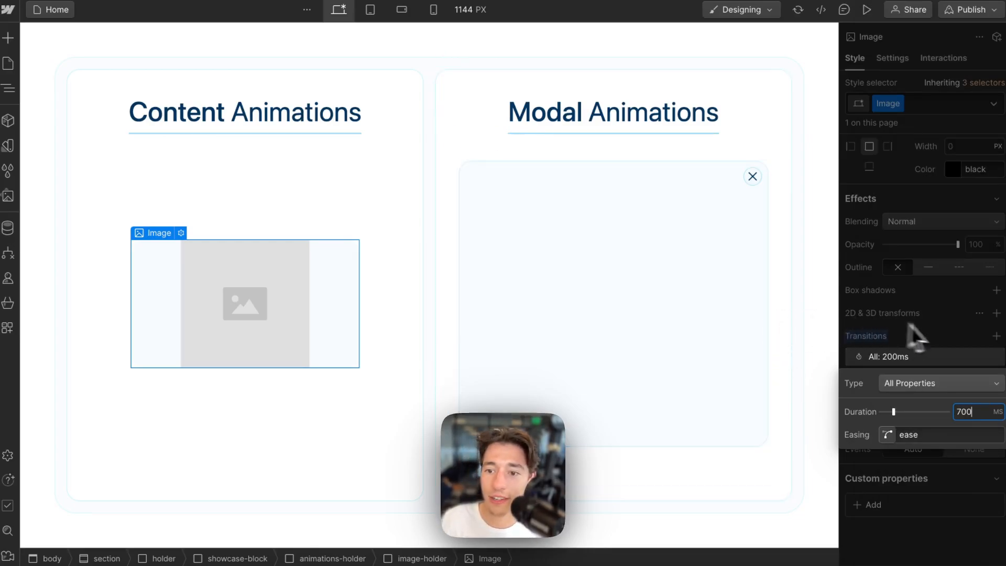
left_click(923, 336)
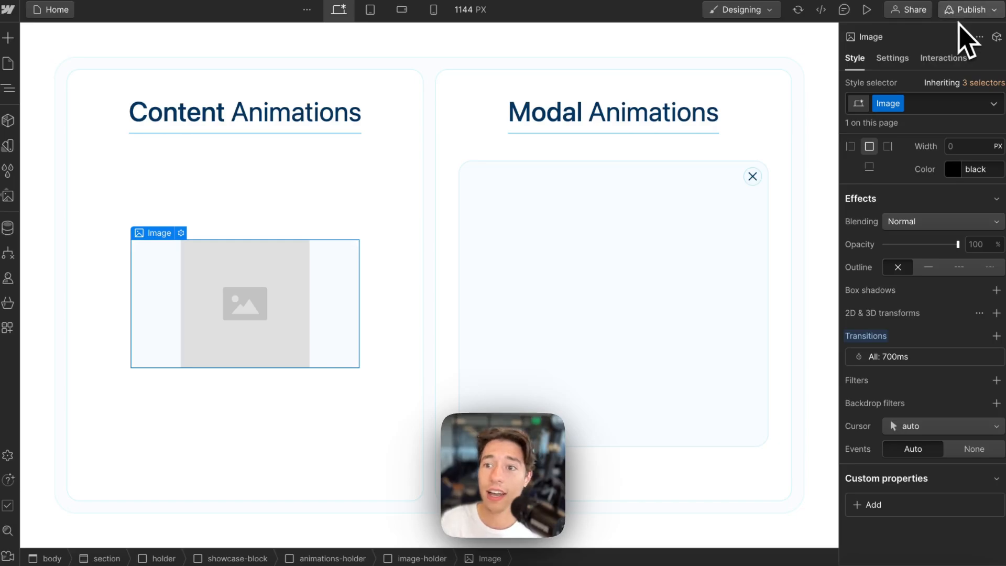
- Reapply the existing hidden combo class to the Image, making it invisible
left_click(925, 109)
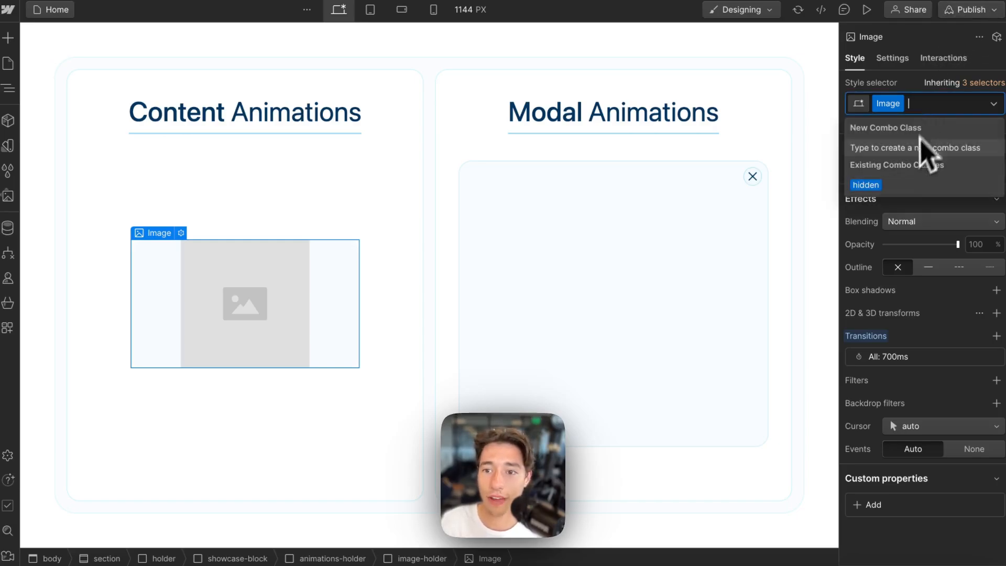
left_click(869, 186)
left_click(963, 105)
key("BackSpace")
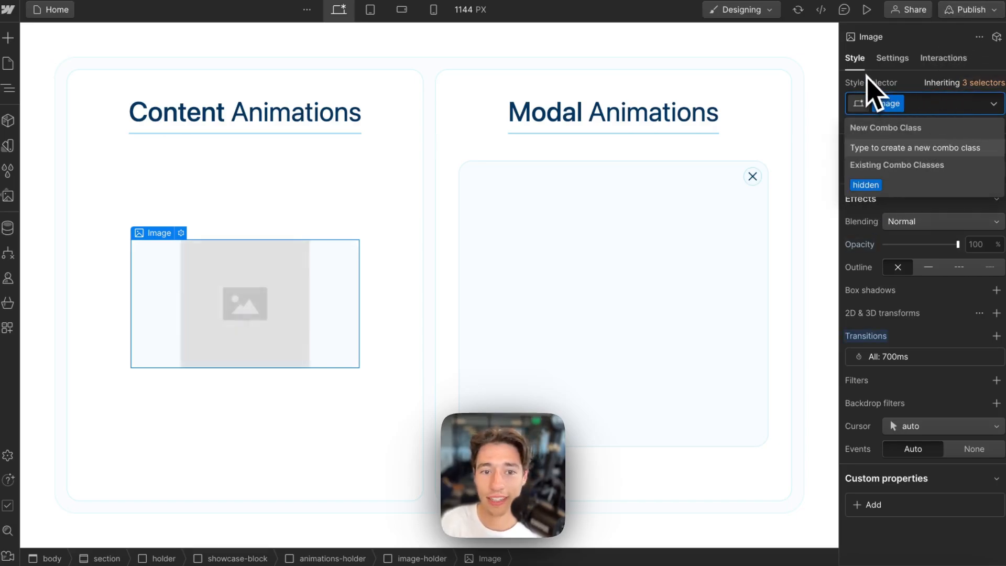
left_click(873, 186)
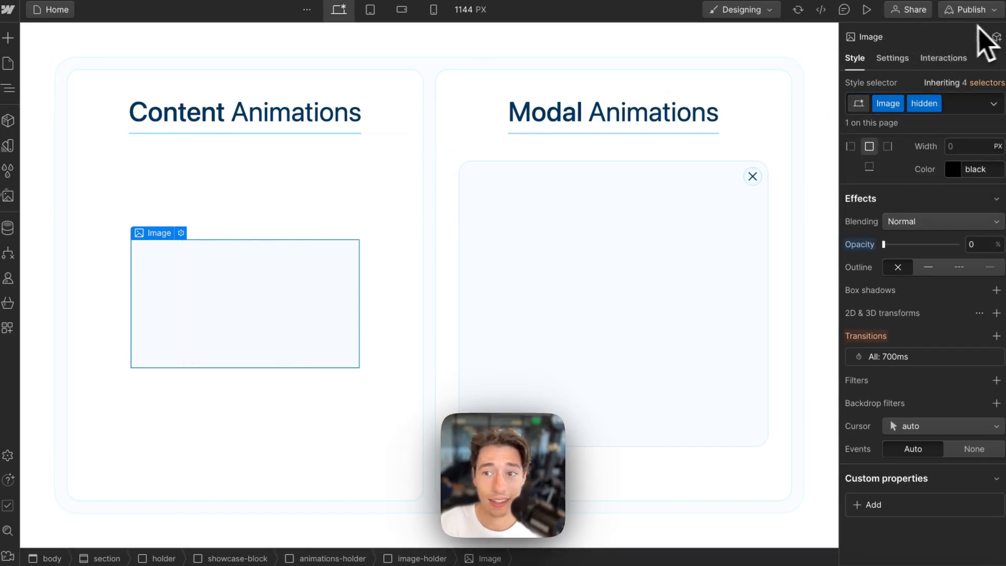
- Give the Image a wized="imageExample" custom attribute and publish the site to staging
left_click(893, 58)
scroll(922, 367, "down", 2)
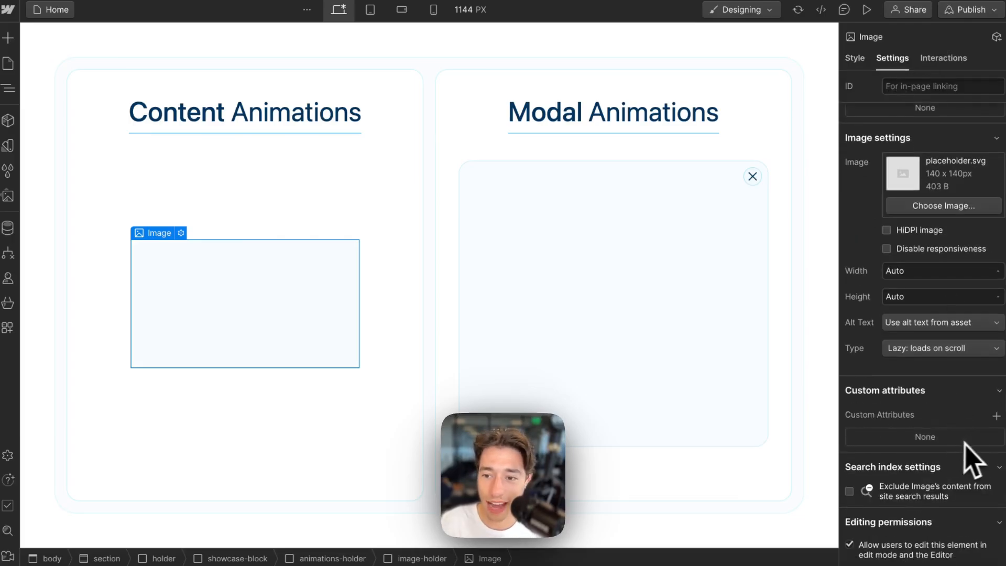
left_click(997, 416)
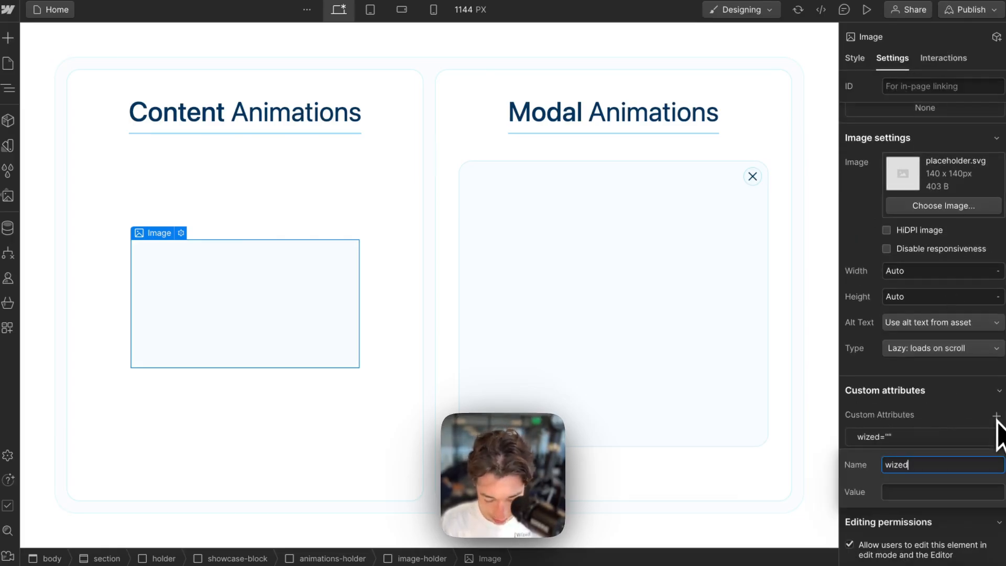
left_click(906, 493)
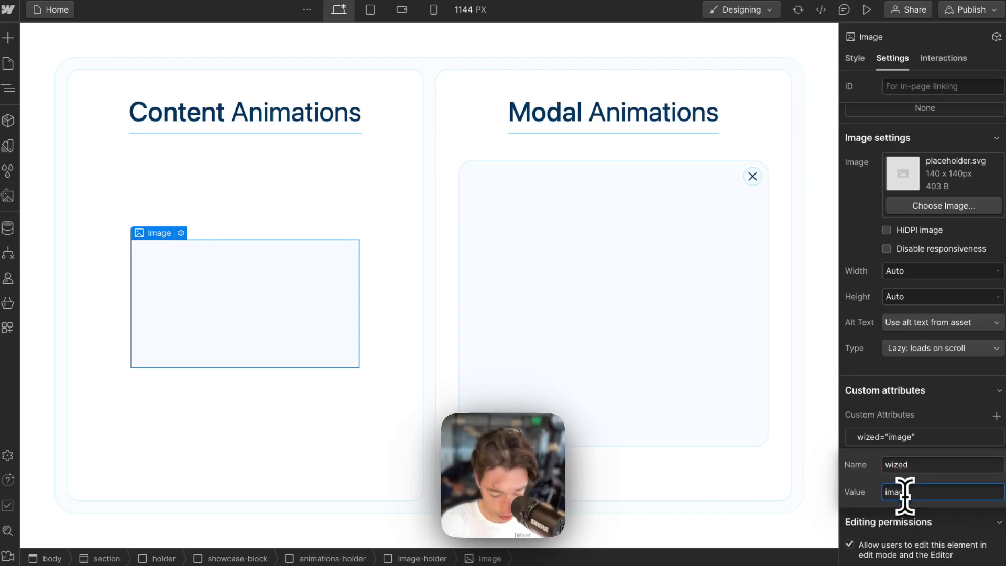
type("imageExamp")
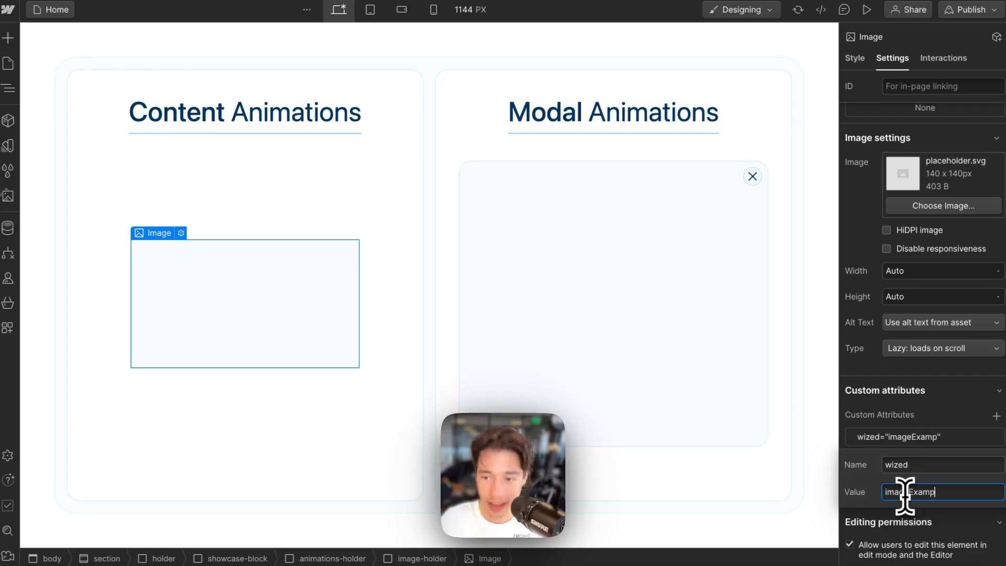
type("le")
key("Return")
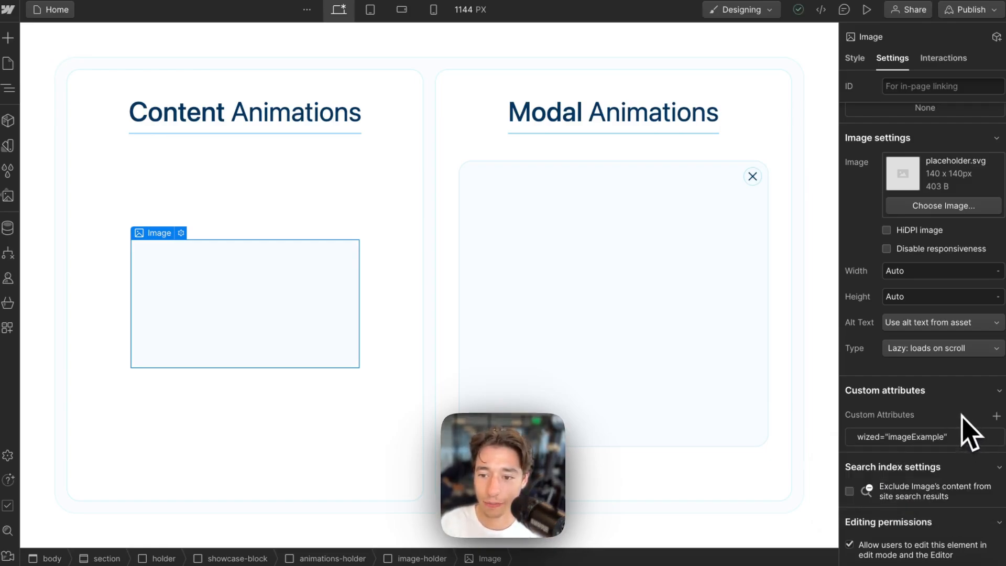
left_click(969, 11)
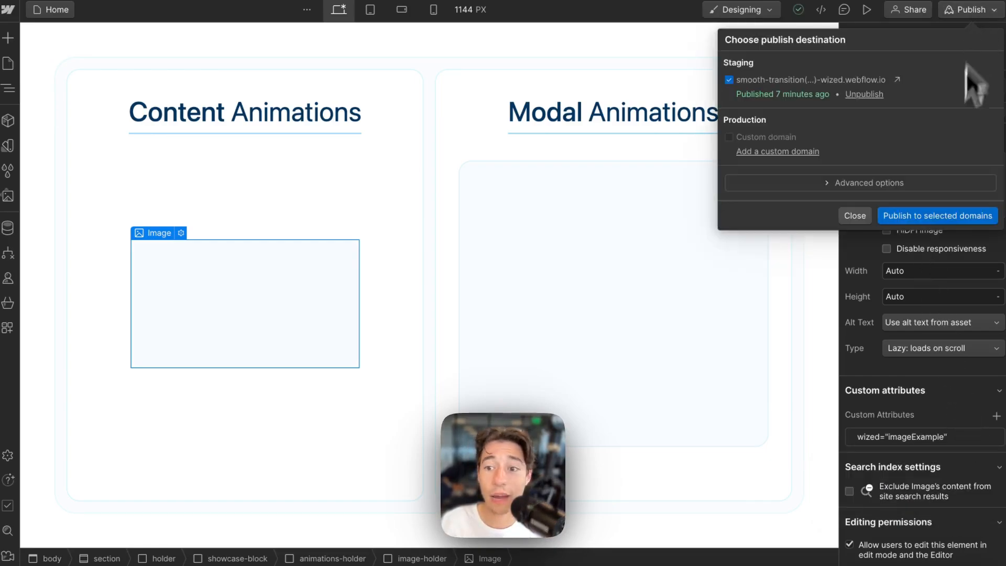
left_click(929, 216)
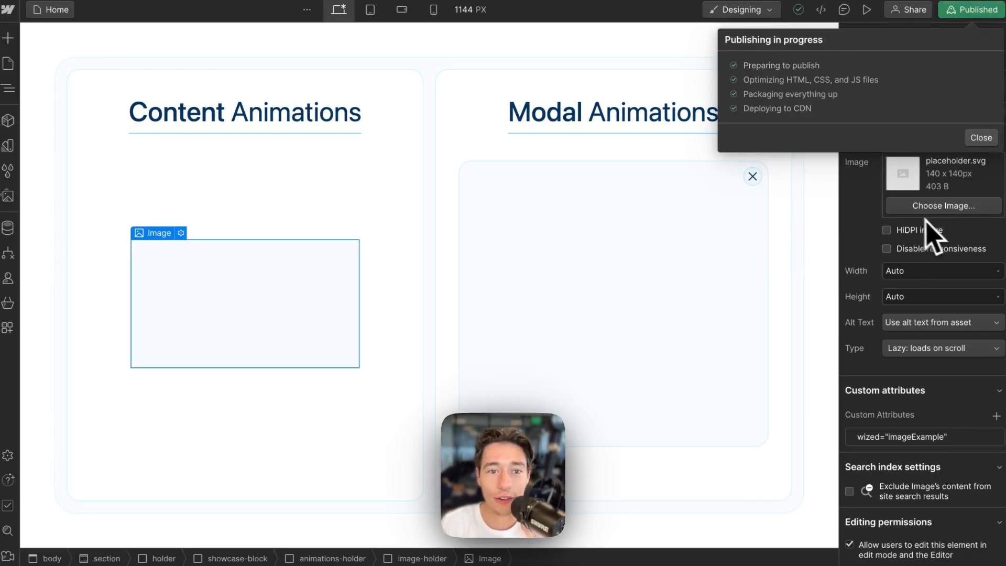
- Reload the Wized canvas, create an imageExample element action via X-Ray, then open the Example request
mouse_move(8, 157)
left_click(77, 95)
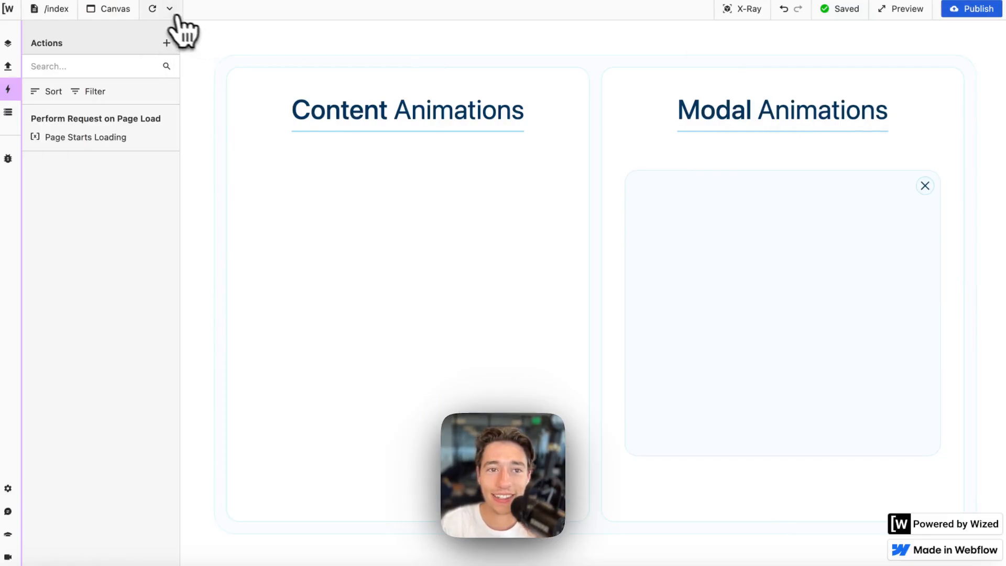
left_click(152, 9)
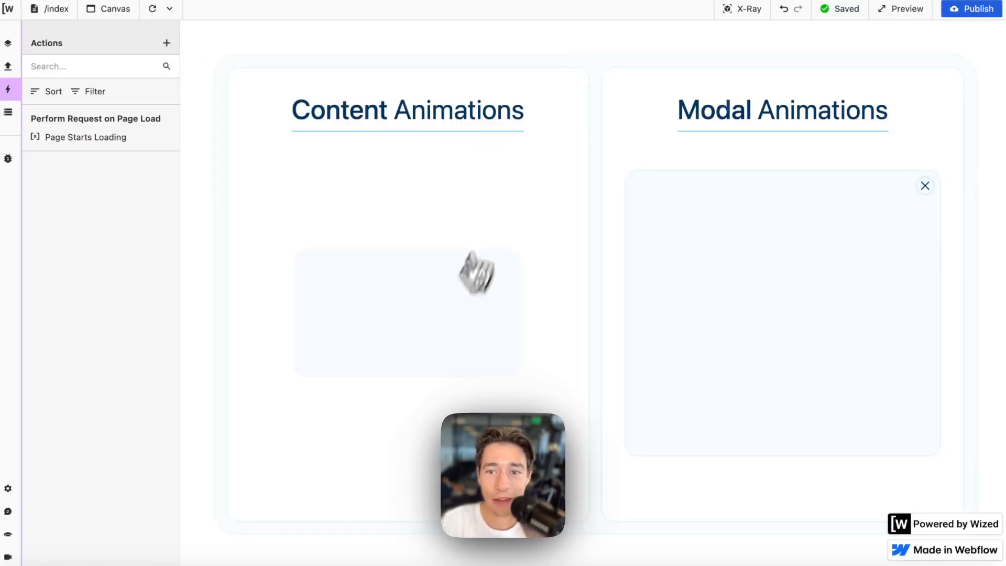
left_click(755, 16)
left_click(342, 246)
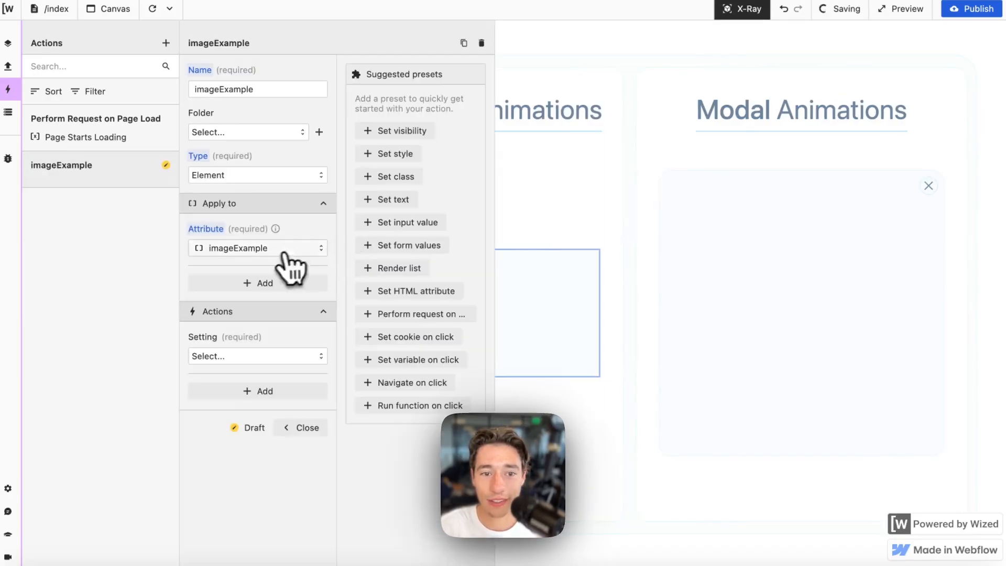
left_click(9, 67)
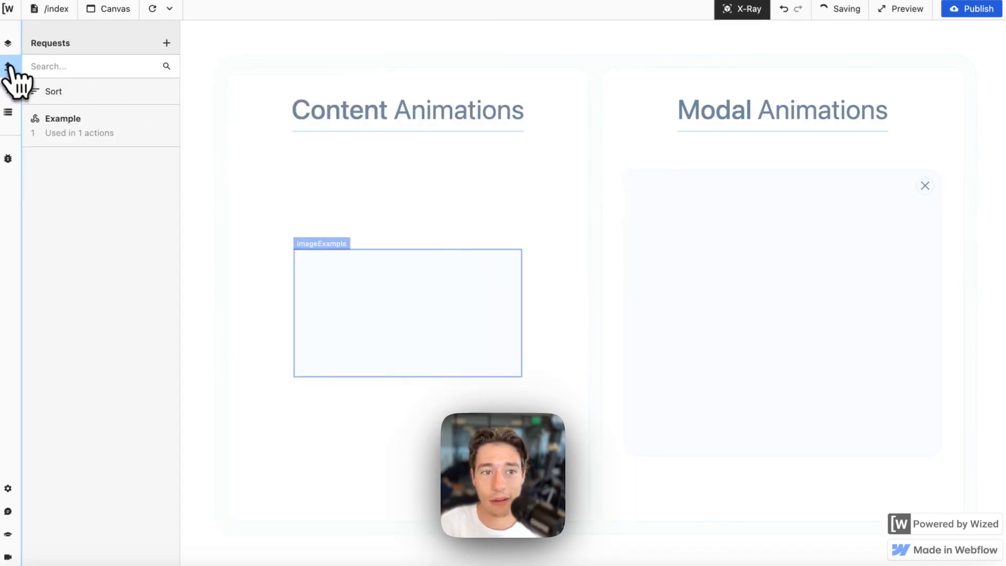
left_click(66, 121)
- Change the Example request's type URL parameter value to "image" and run the request
scroll(244, 330, "down", 2)
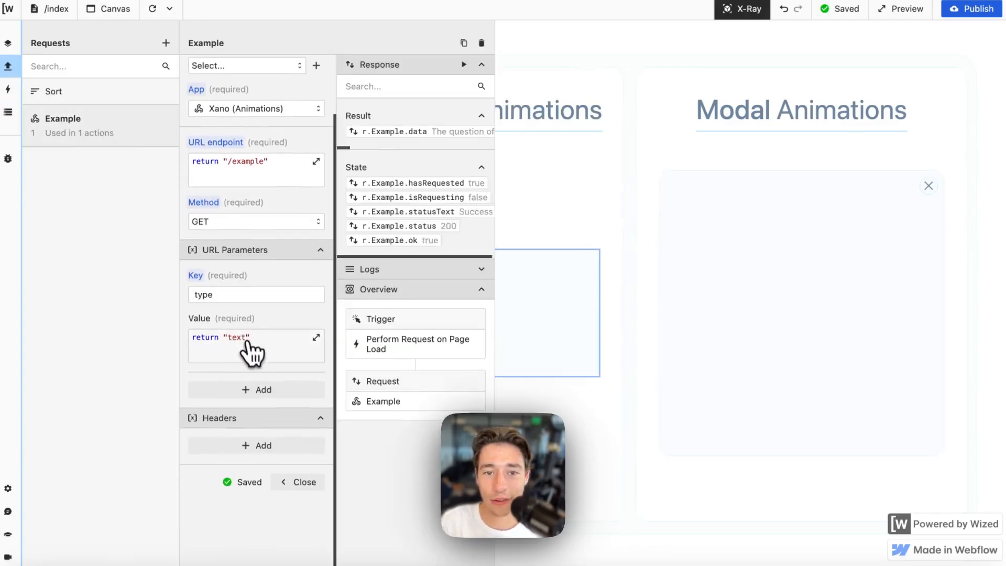
left_click(252, 351)
double_click(433, 190)
key("BackSpace")
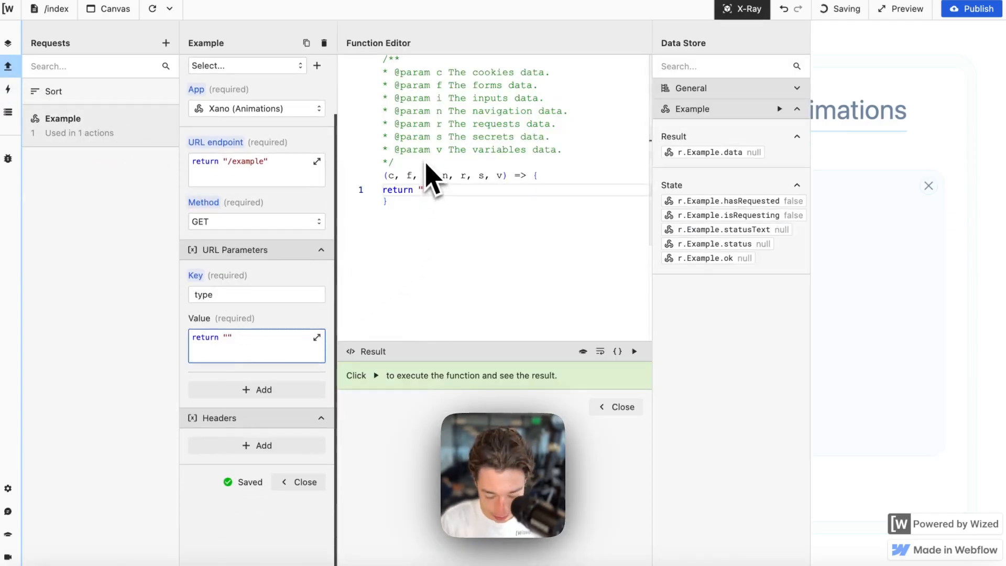
type("image")
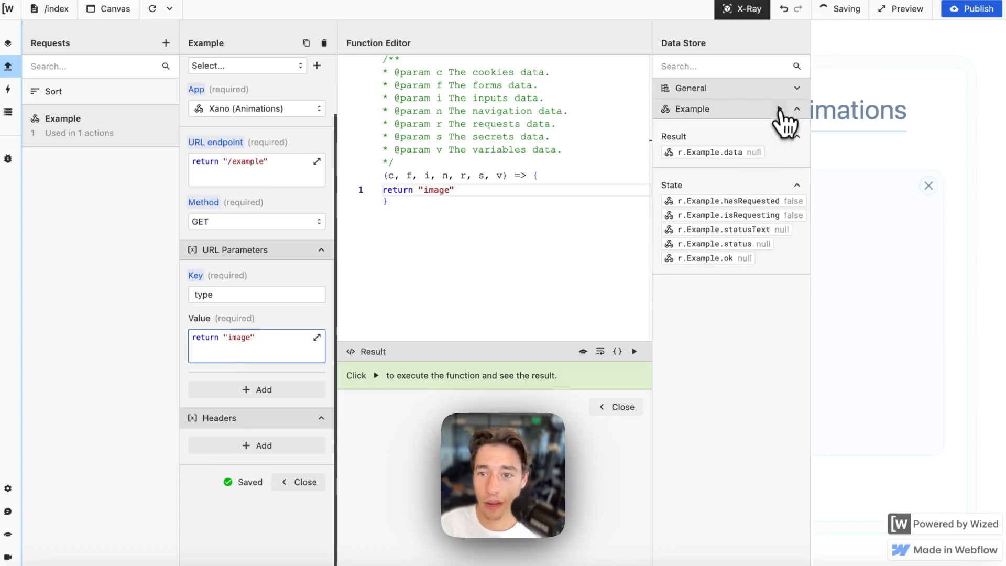
left_click(780, 109)
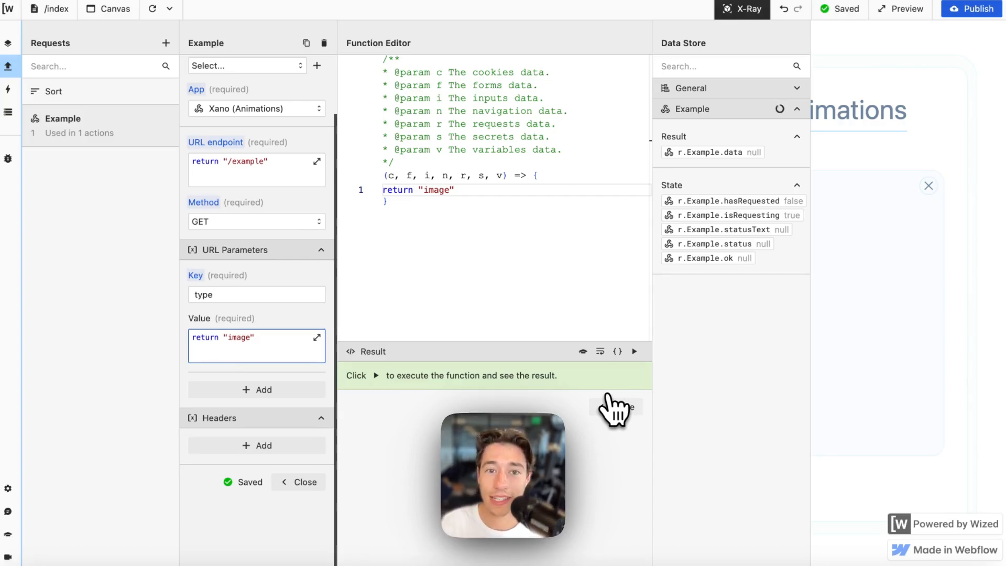
- Close the function editor and request settings, toggle X-Ray, and create an imageExample element action
left_click(615, 411)
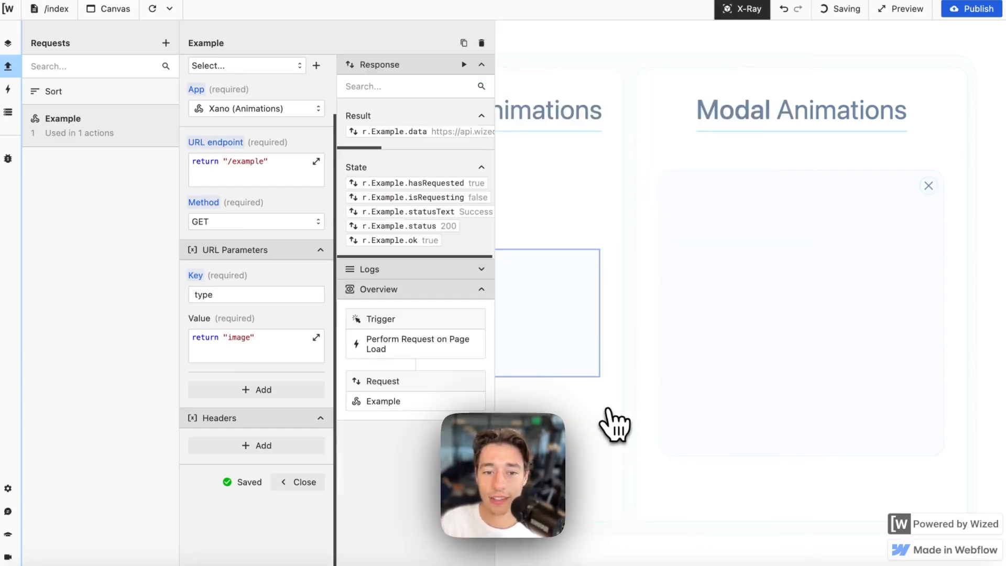
left_click(320, 483)
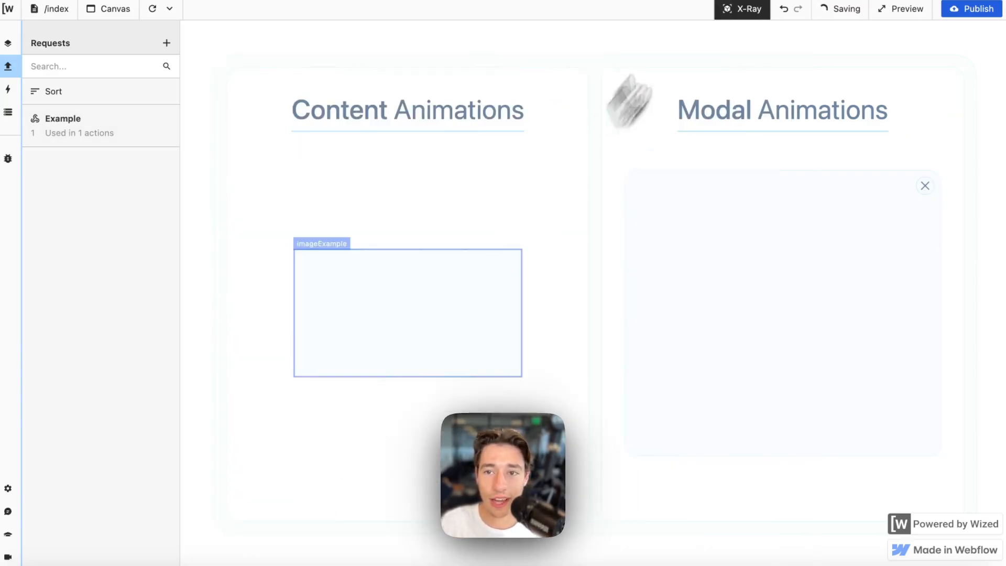
left_click(743, 12)
left_click(755, 11)
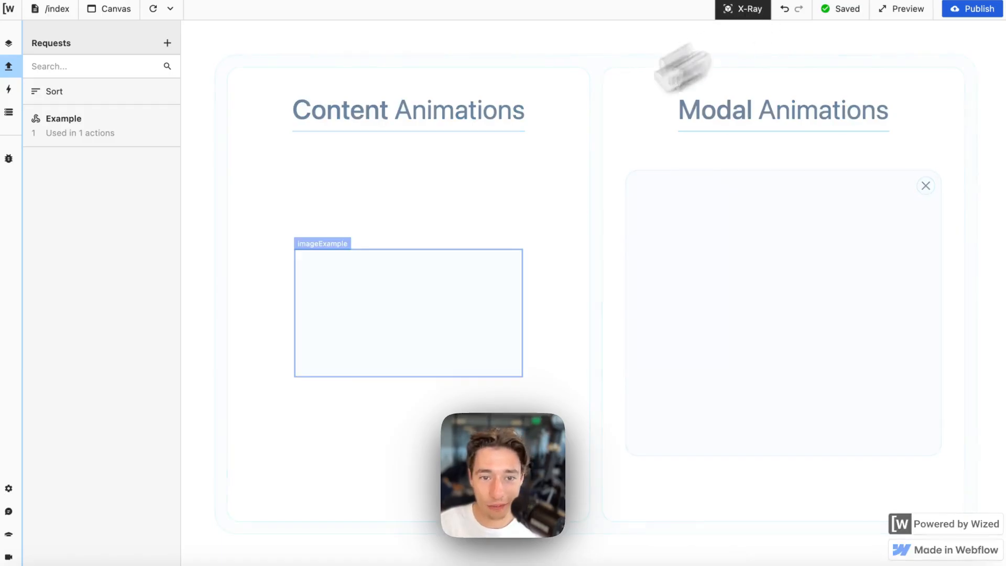
left_click(310, 260)
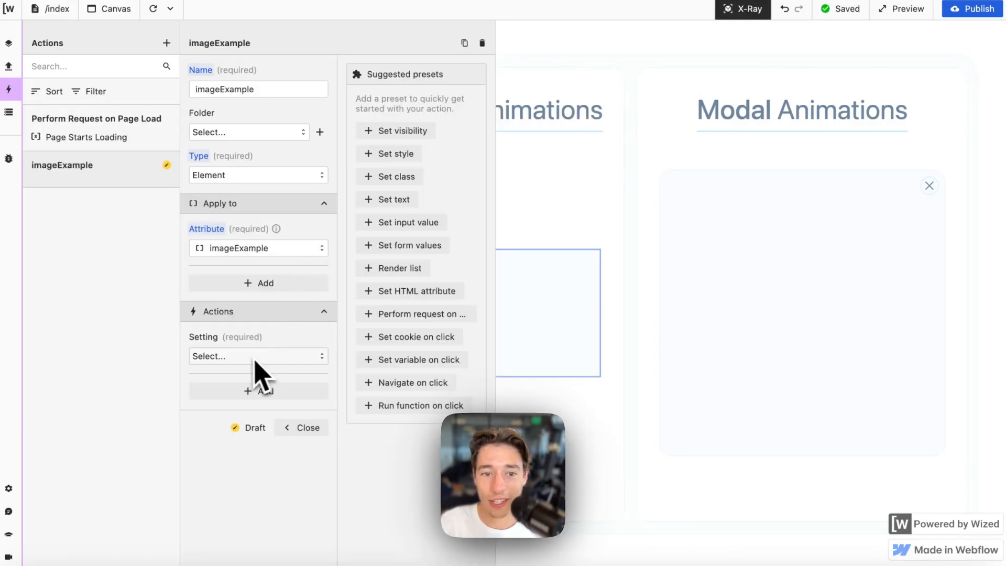
- Make the imageExample action a Set HTML attribute setting with key src
left_click(212, 357)
scroll(244, 461, "down", 3)
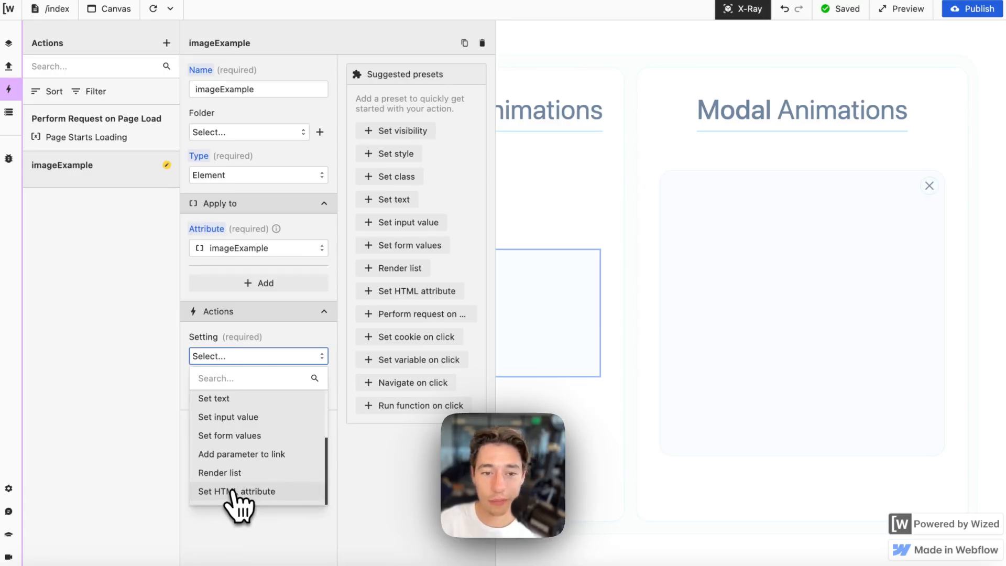
left_click(233, 493)
left_click(226, 400)
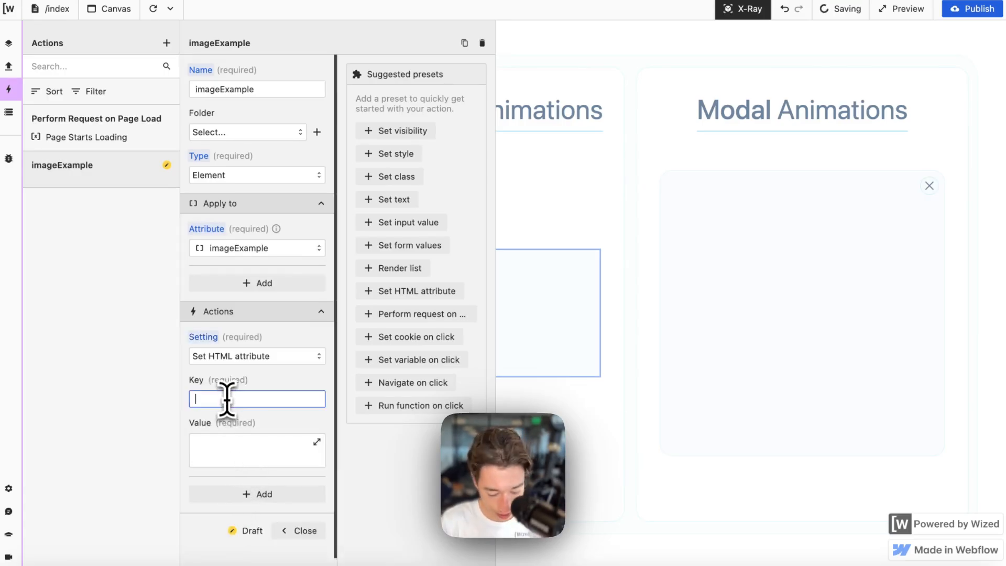
type("src")
- Set the src value to return r.Example.data and run it to preview the image URL
left_click(252, 450)
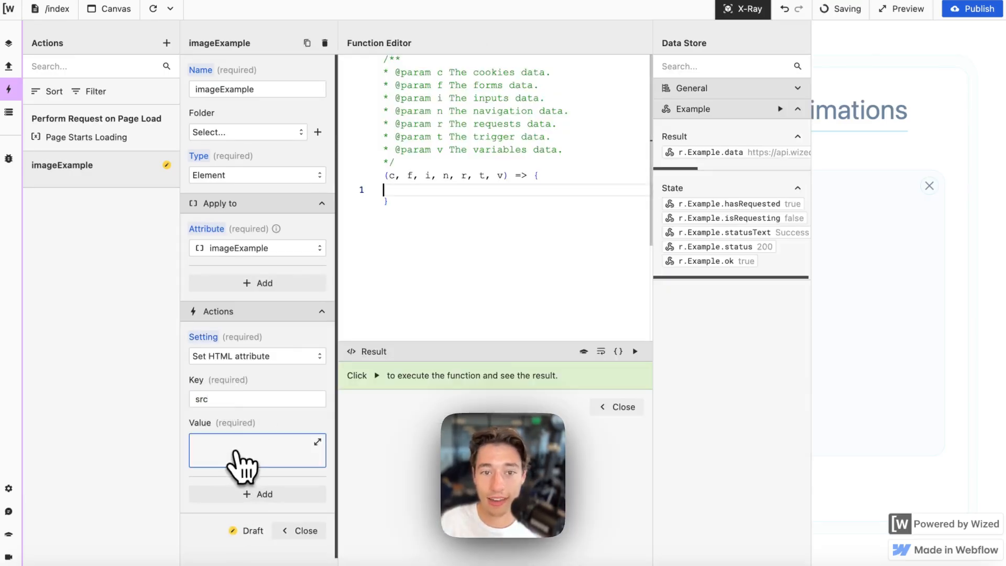
type("return \"")
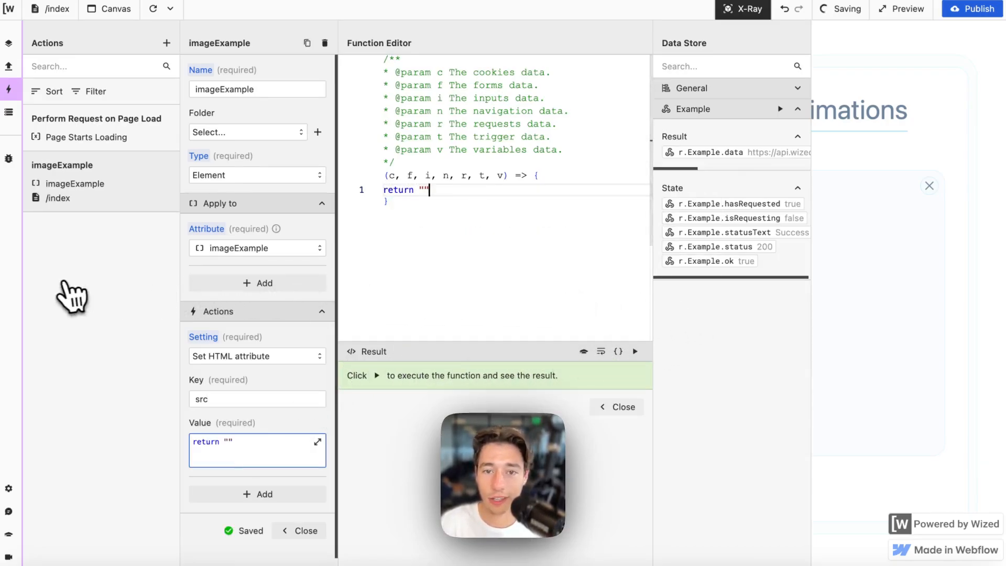
key("BackSpace")
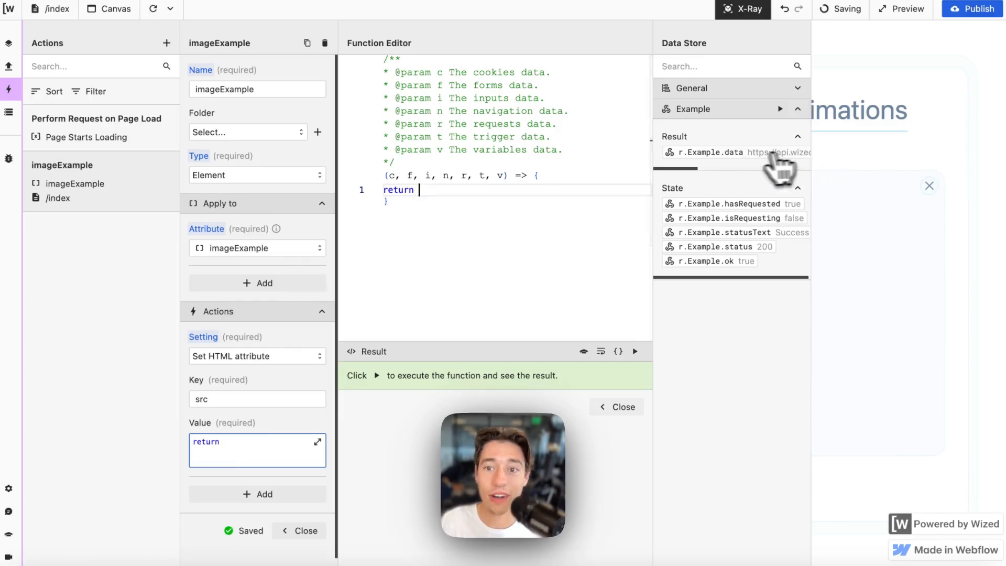
scroll(766, 152, "right", 3)
left_click(729, 152)
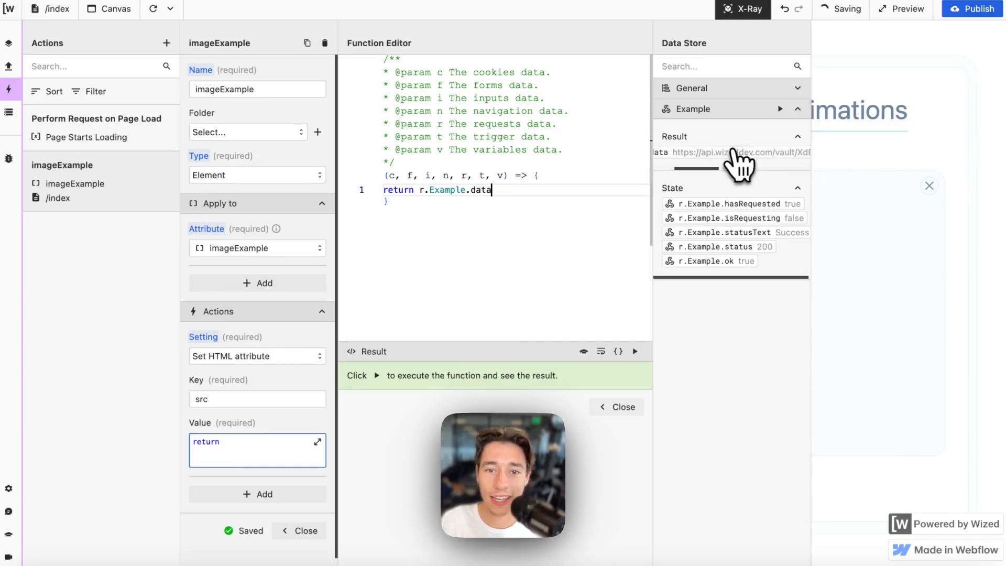
left_click(635, 352)
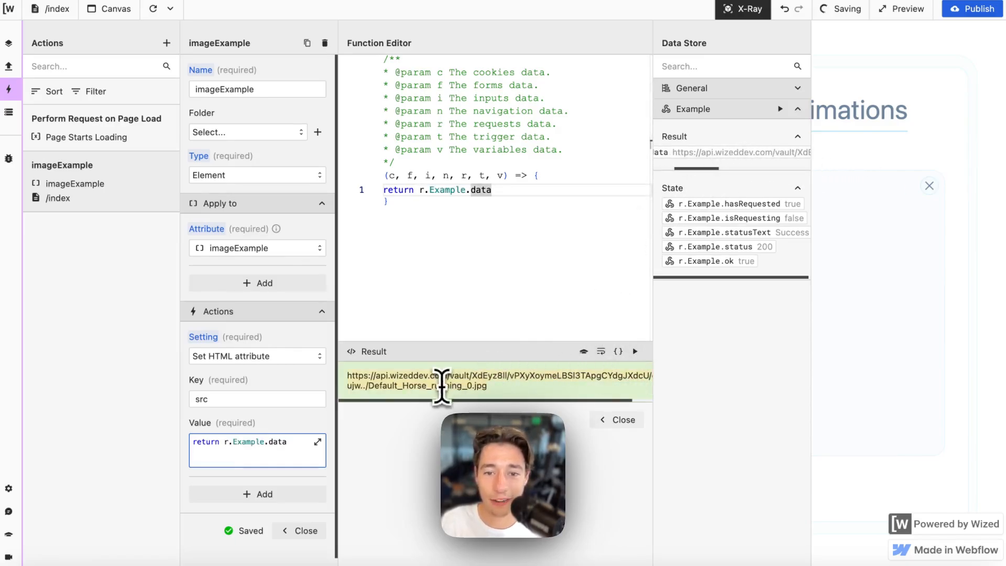
- Close the function editor and action settings, turn X-Ray off, and inspect the image
left_click(621, 422)
scroll(303, 442, "down", 2)
left_click(304, 483)
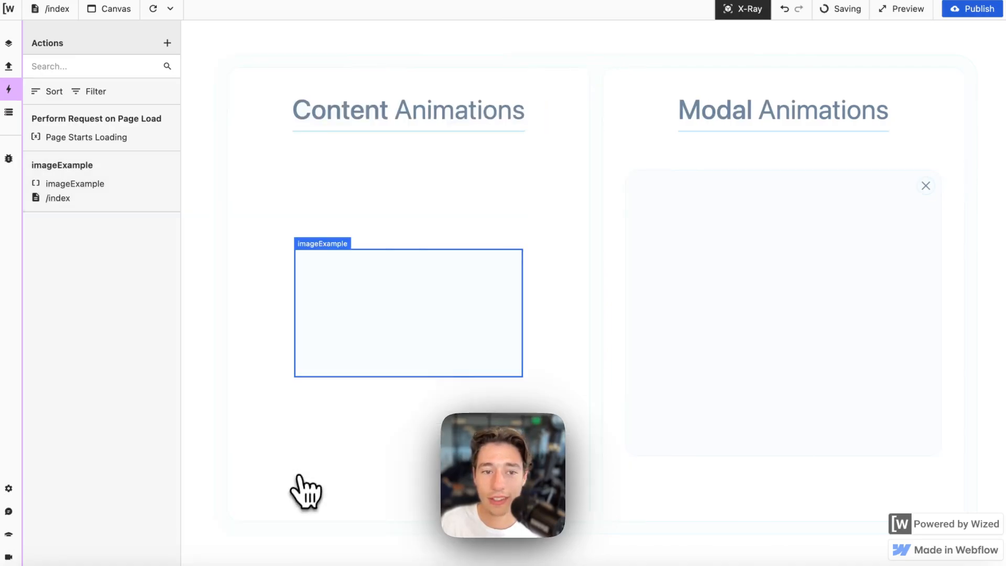
left_click(747, 9)
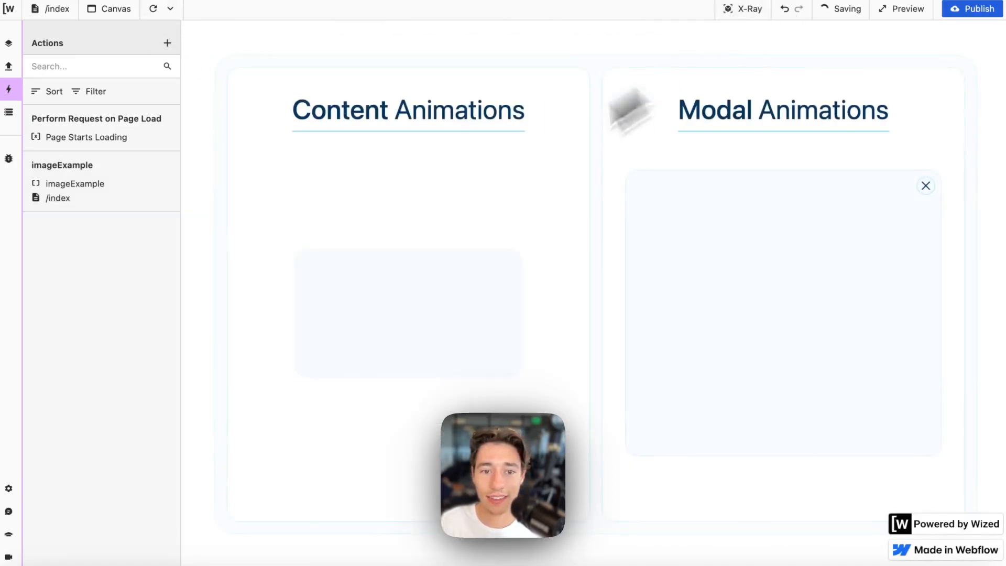
right_click(417, 313)
left_click(524, 532)
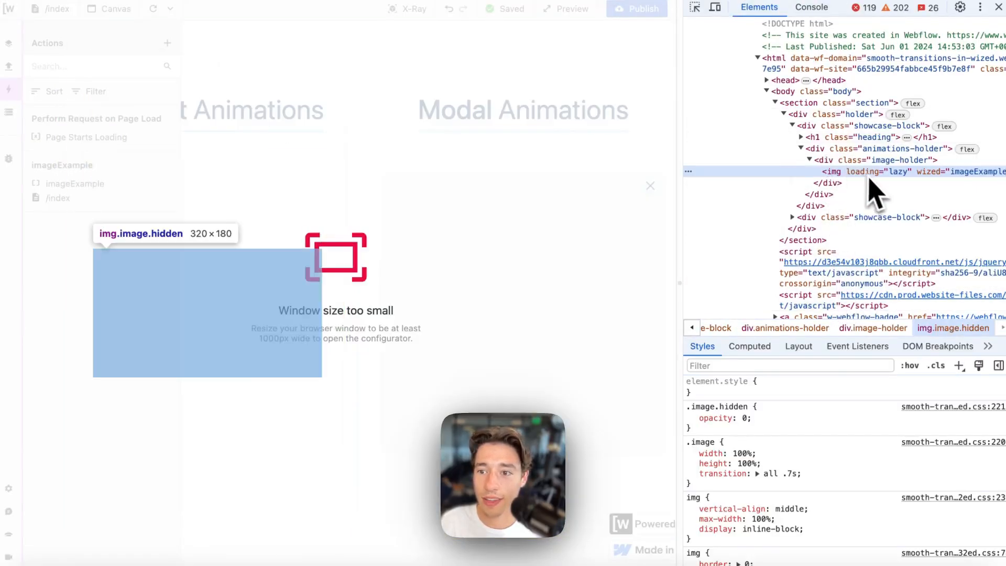
scroll(870, 177, "right", 3)
scroll(892, 197, "left", 3)
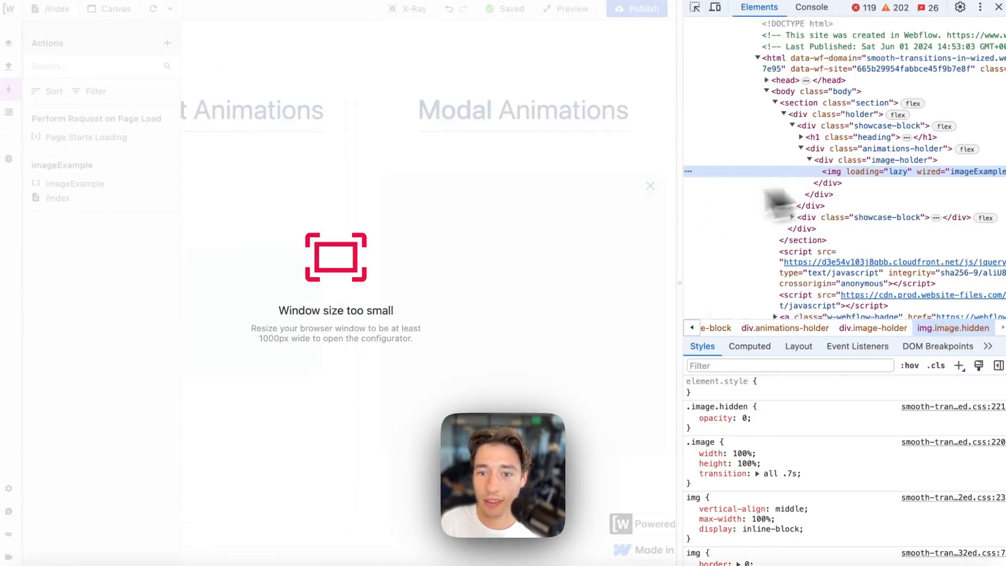
scroll(891, 197, "right", 2)
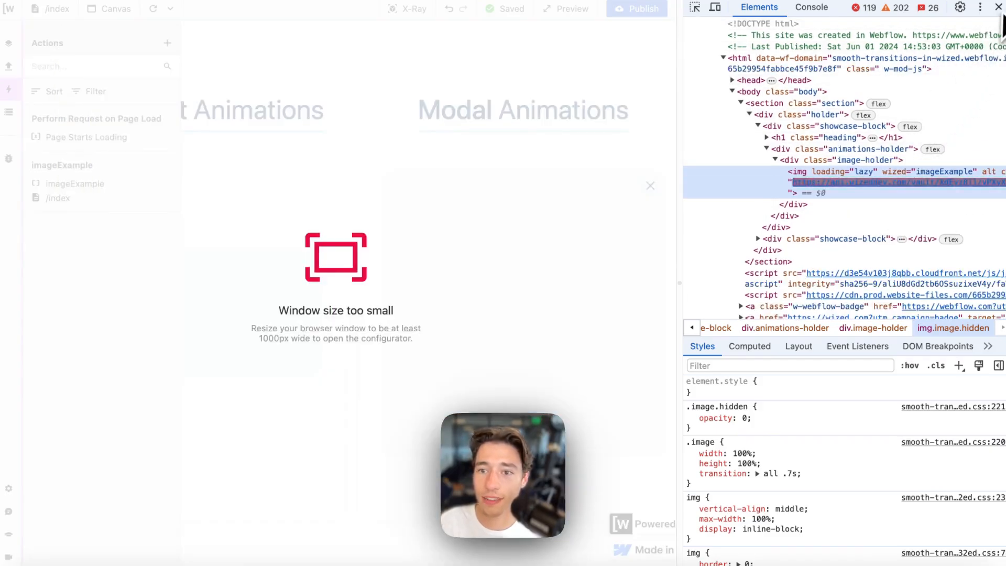
left_click(999, 7)
left_click(744, 9)
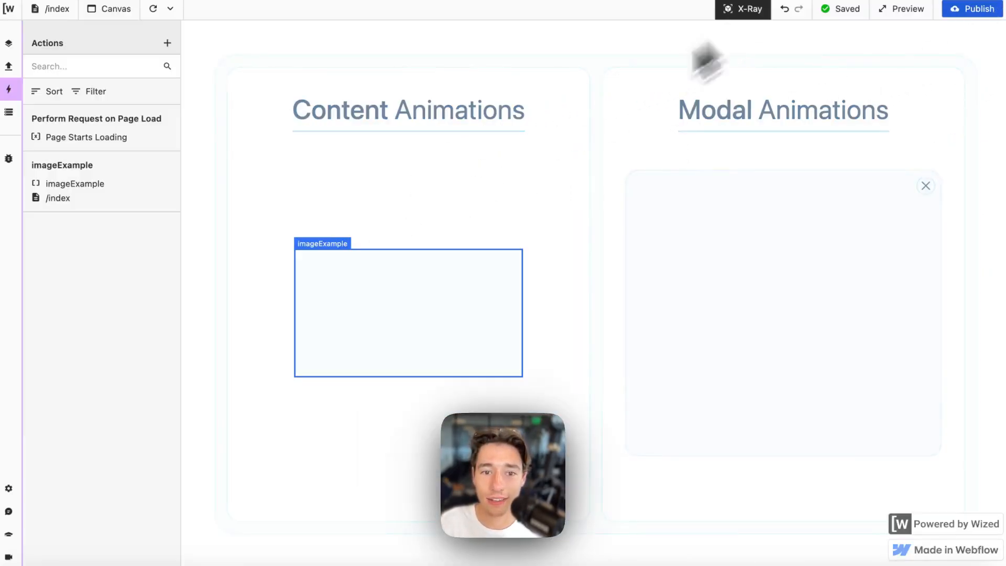
- Add a toggle-class setting to the imageExample action for the class "hidden"
left_click(310, 256)
scroll(288, 382, "down", 2)
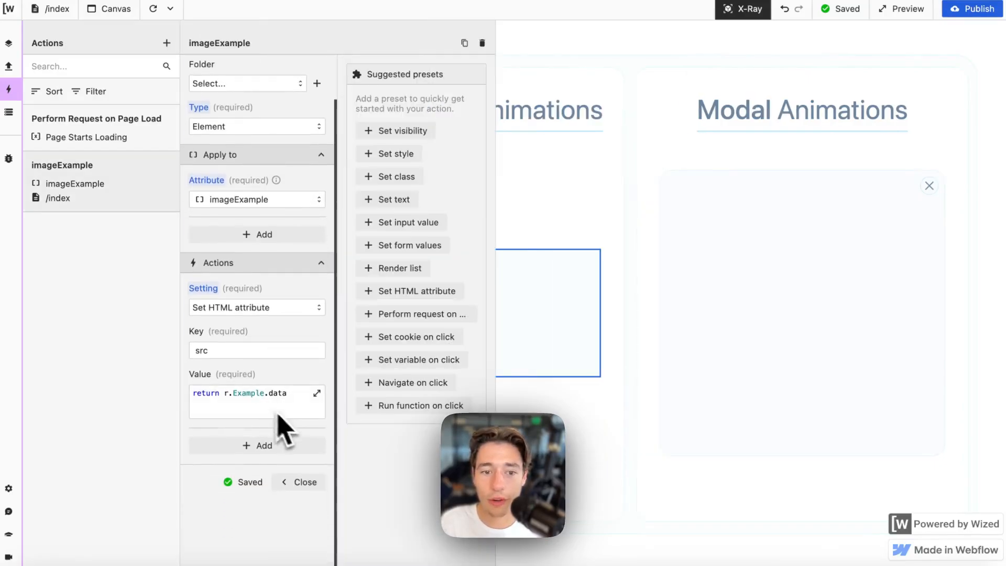
left_click(260, 446)
left_click(252, 464)
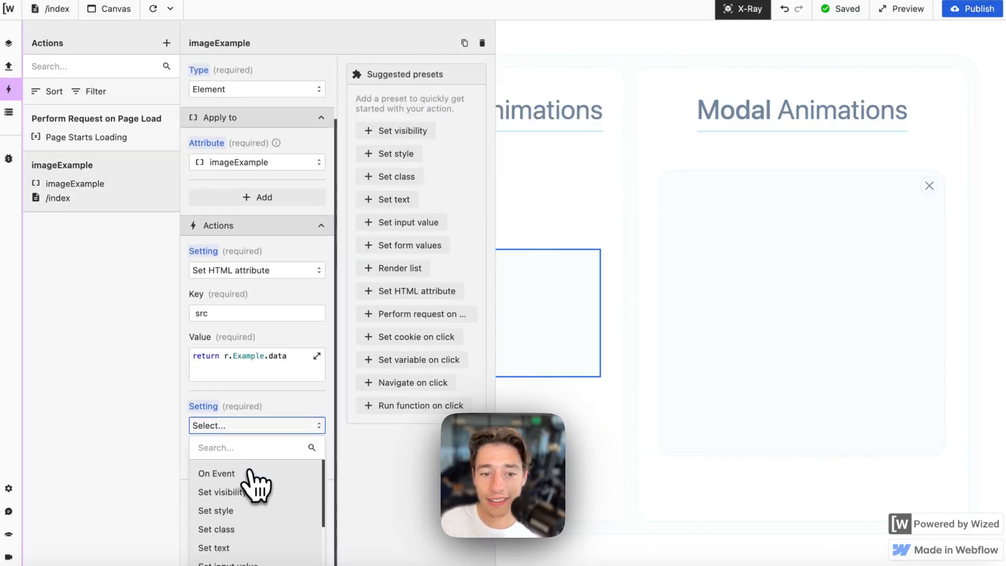
left_click(222, 514)
left_click(235, 454)
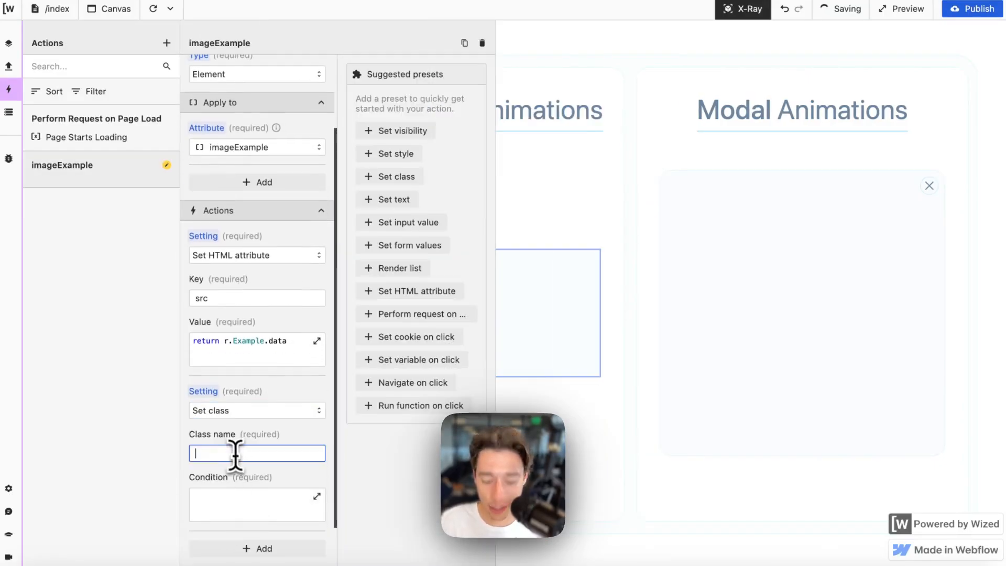
type("hideen")
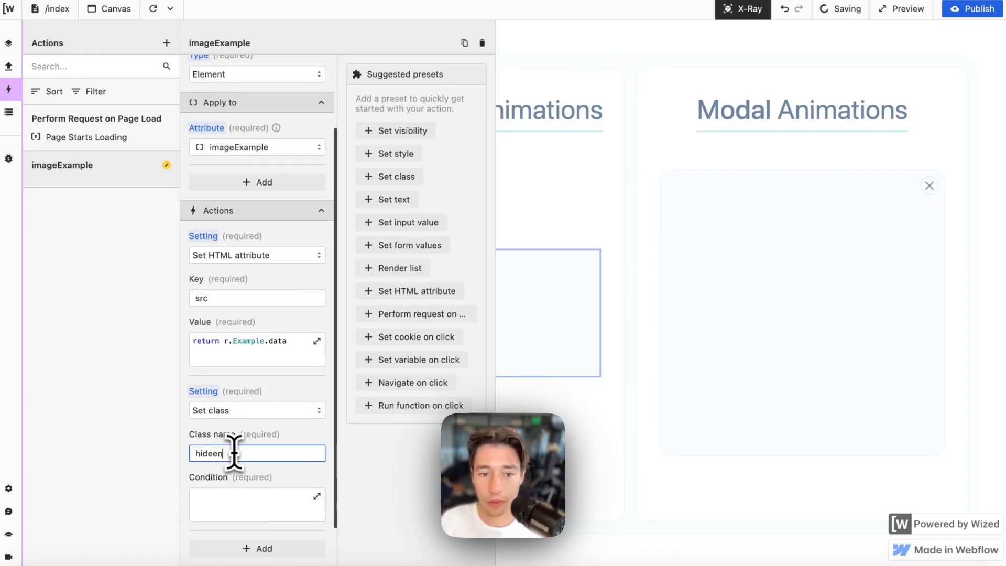
key("BackSpace")
key("BackSpace")
key("BackSpace")
mouse_move(1, 427)
type("d")
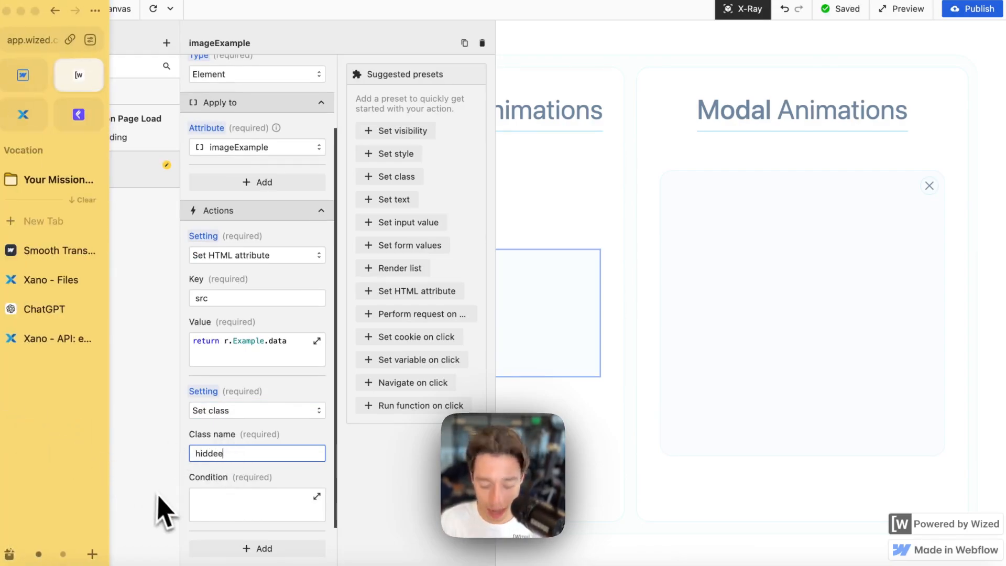
type("en")
- Set the class condition to return r.Example.status !== 200 and test it (false)
left_click(278, 504)
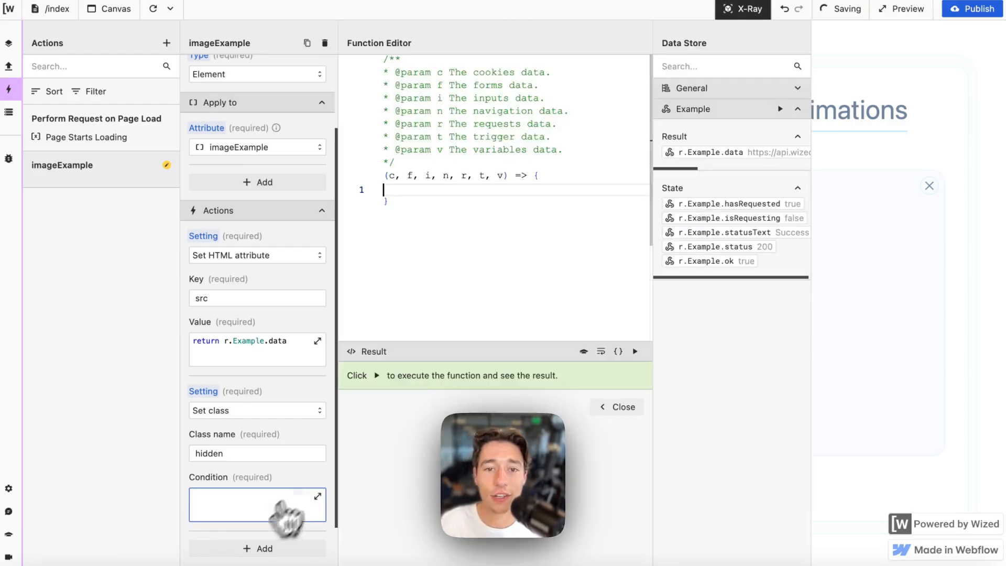
type("retur")
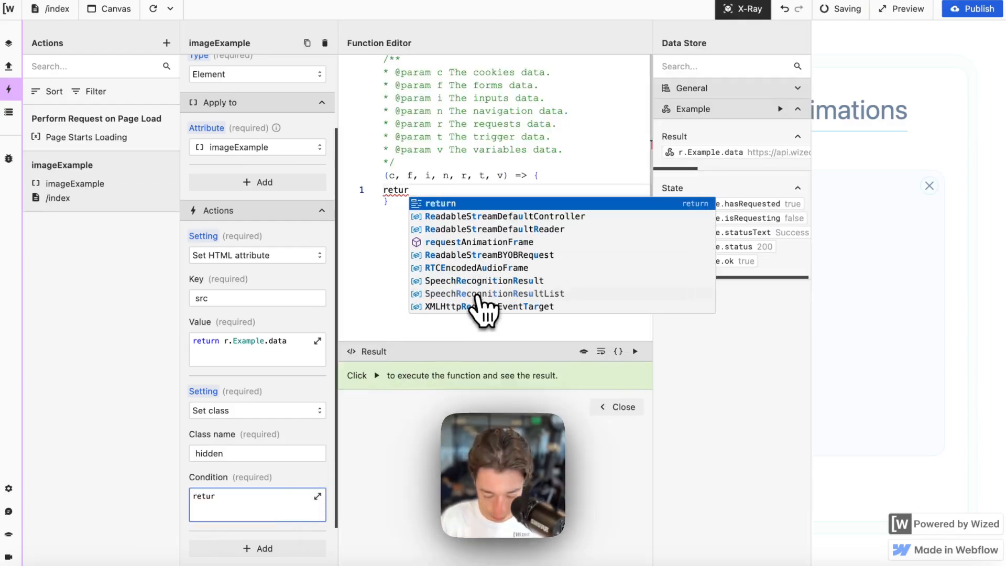
type("n")
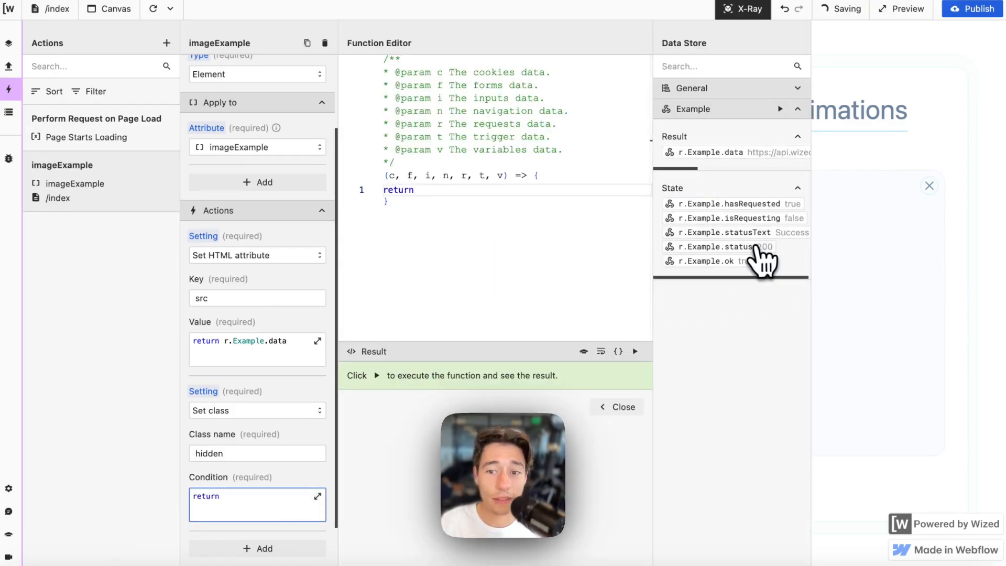
left_click(762, 248)
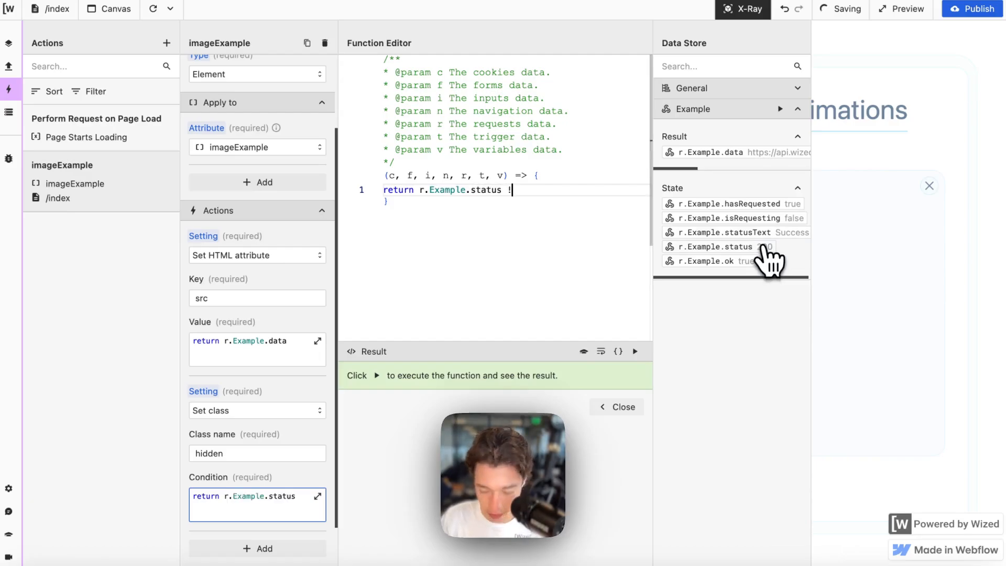
type("!== 200")
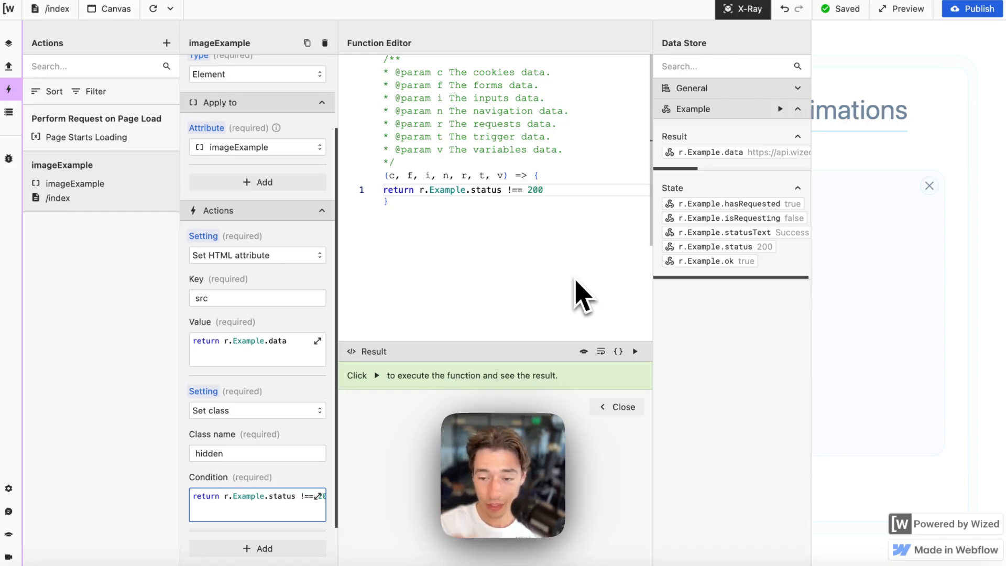
left_click(635, 351)
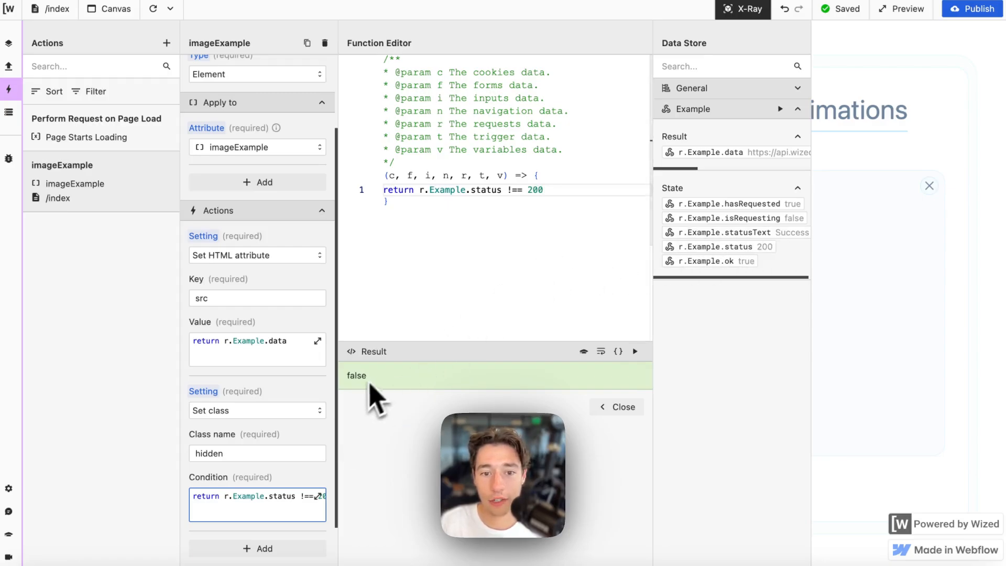
- Close the function editor and action settings, then turn off X-Ray
double_click(246, 455)
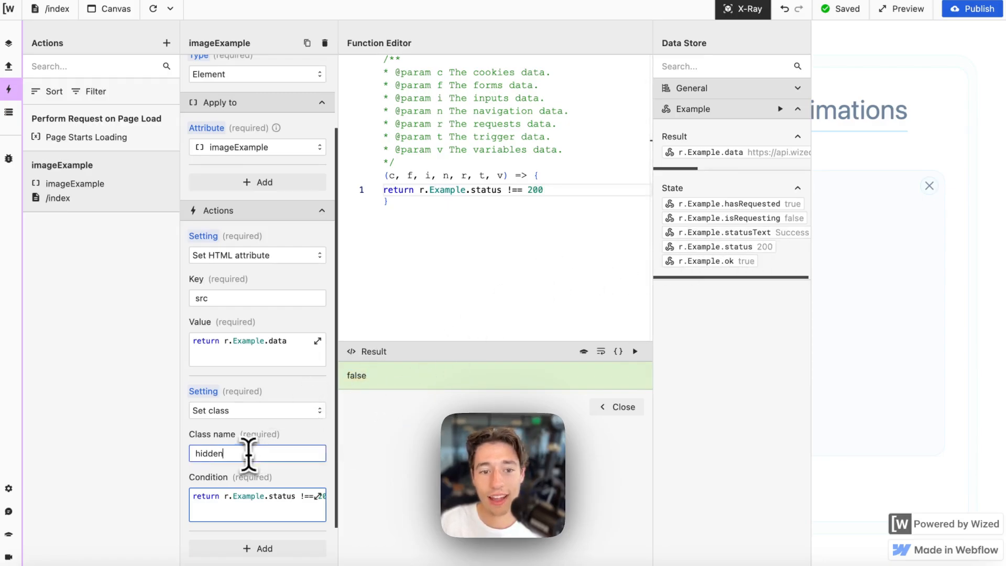
left_click(603, 409)
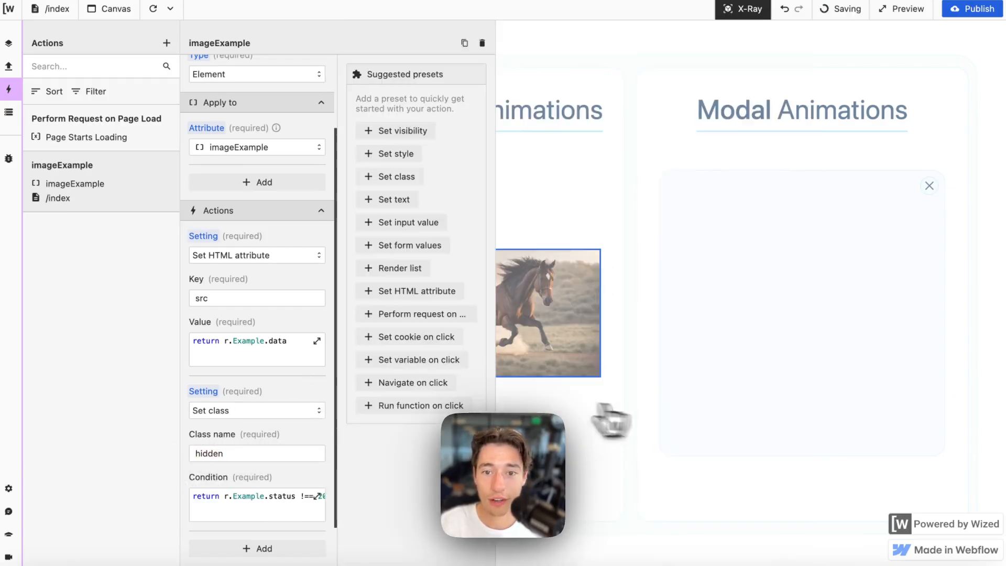
scroll(270, 420, "down", 2)
left_click(291, 480)
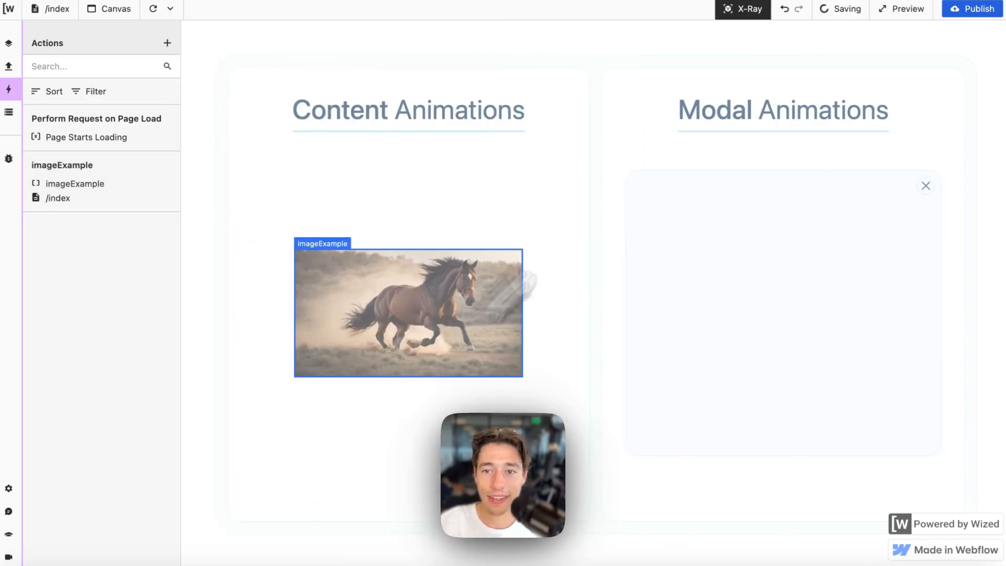
left_click(747, 9)
- In Webflow, set the image-holder wrapper's Overflow to hidden
mouse_move(39, 116)
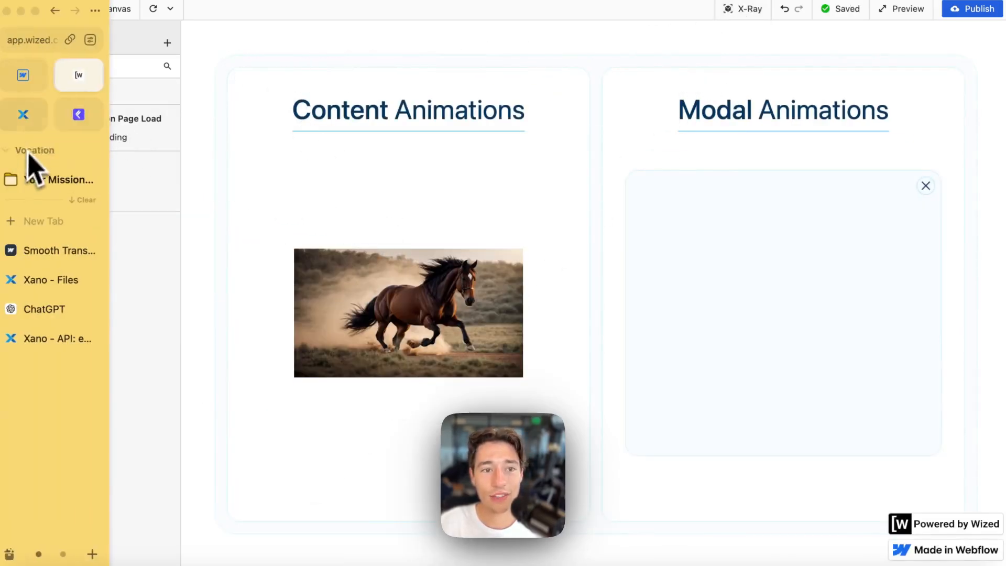
left_click(24, 88)
left_click(257, 302)
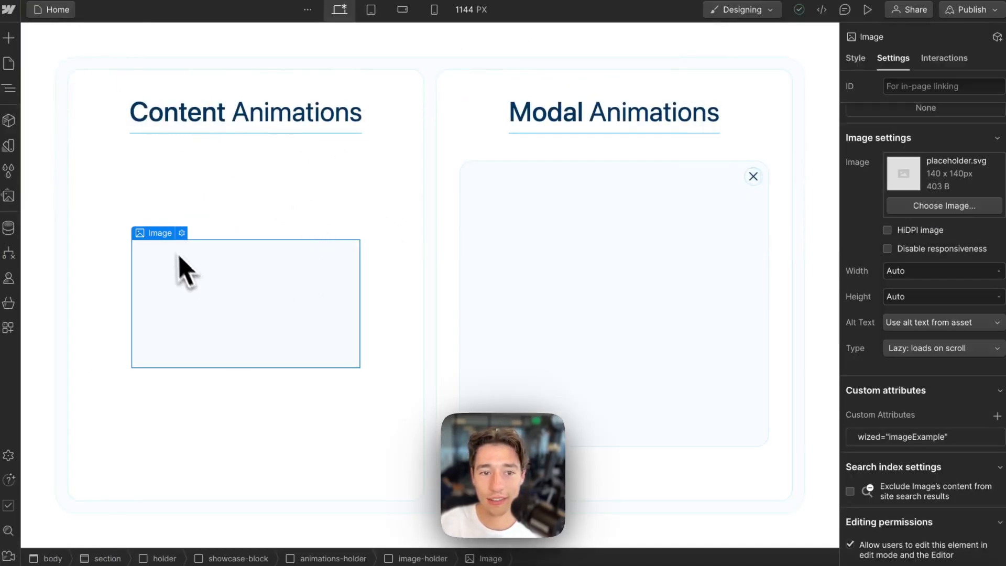
left_click(173, 226)
left_click(853, 59)
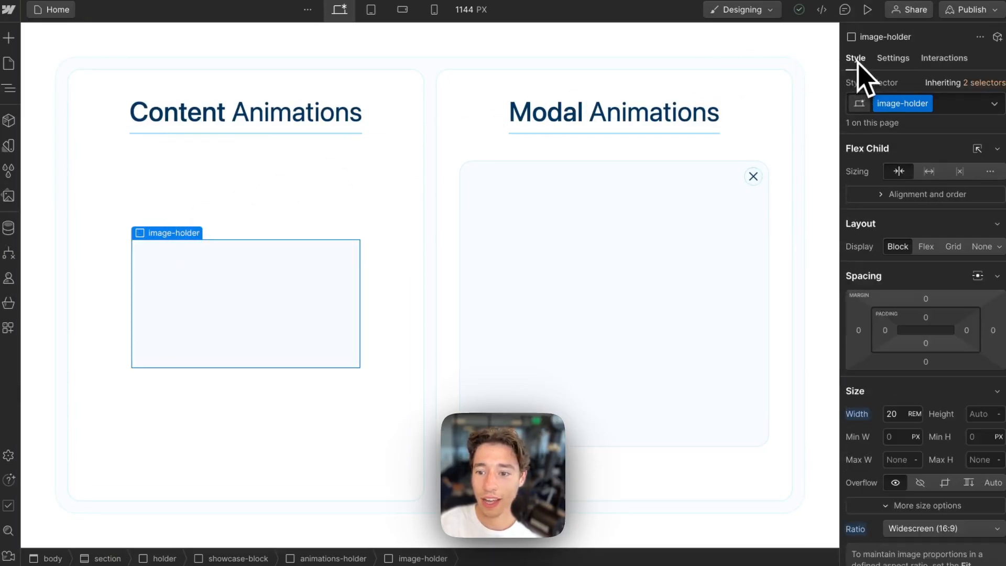
scroll(982, 382, "down", 3)
left_click(920, 362)
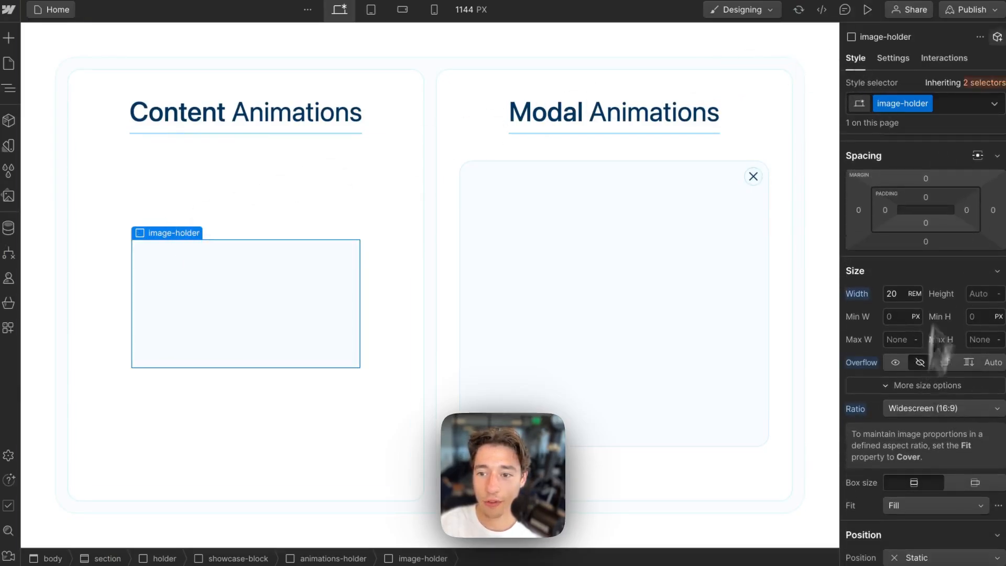
- Publish the site to staging and return to the Wized editor
left_click(990, 14)
left_click(922, 216)
mouse_move(49, 183)
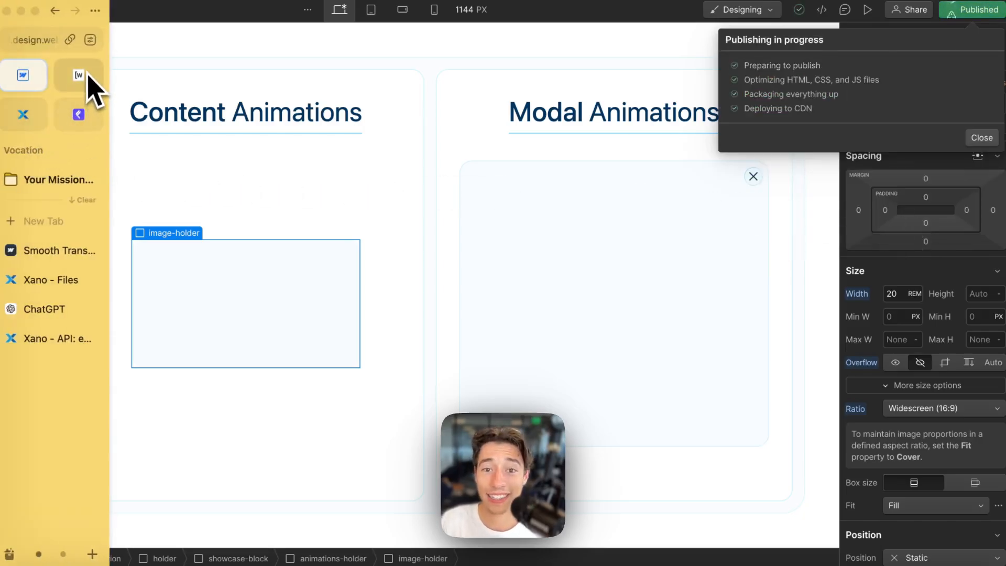
left_click(88, 76)
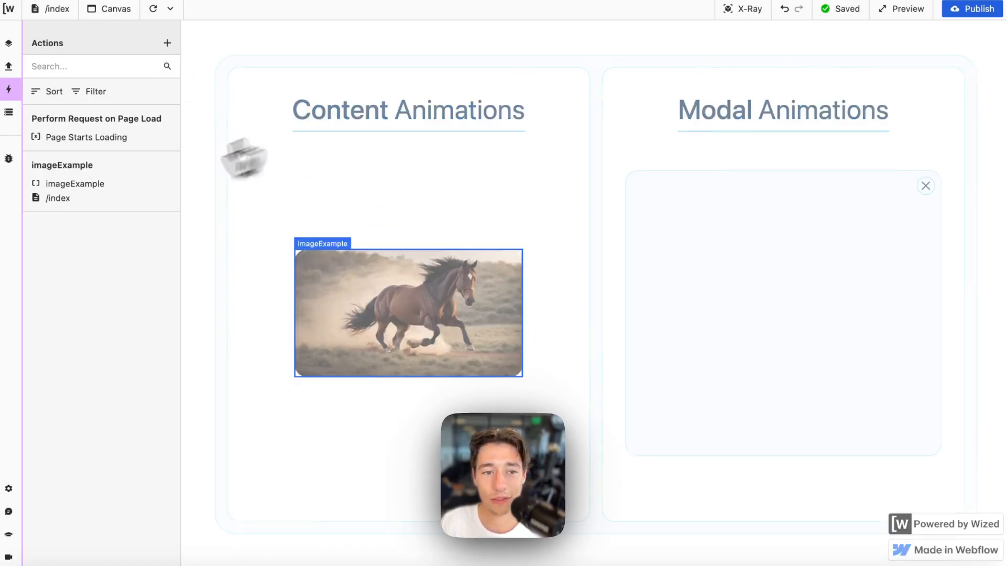
- Disable the Sleep For 10 step in Xano's /example endpoint, publish it, and return to Wized
mouse_move(30, 220)
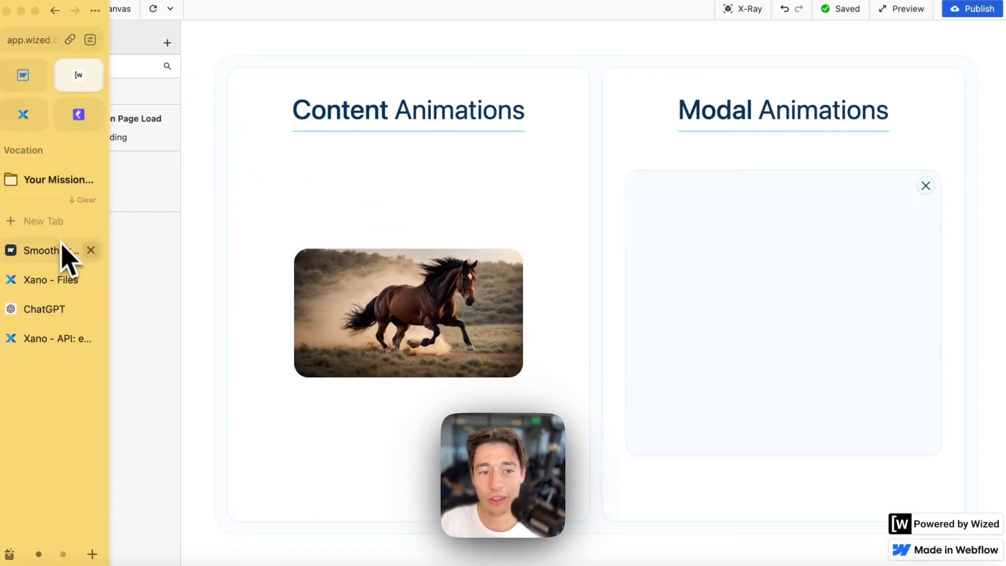
left_click(46, 339)
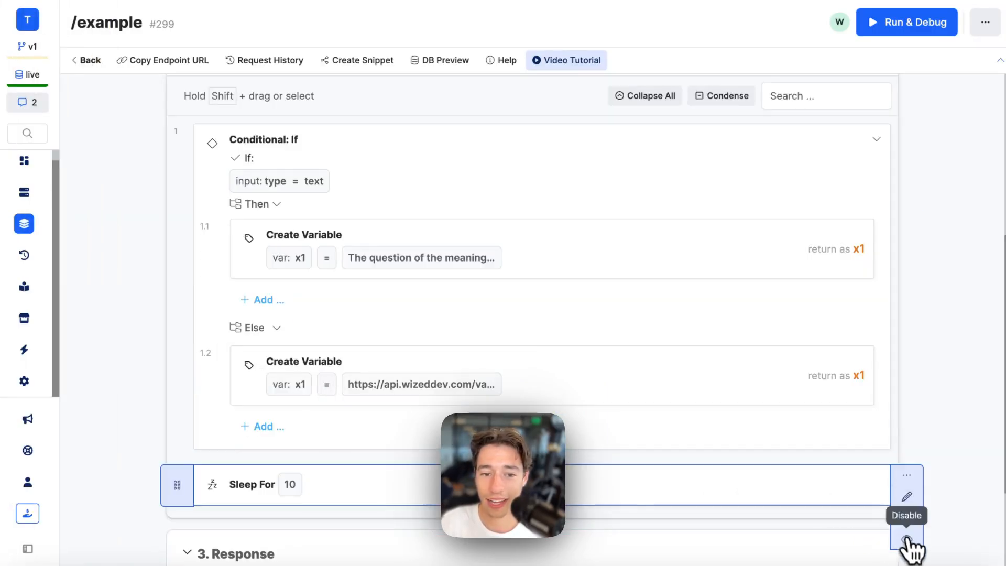
left_click(909, 541)
left_click(936, 45)
left_click(962, 543)
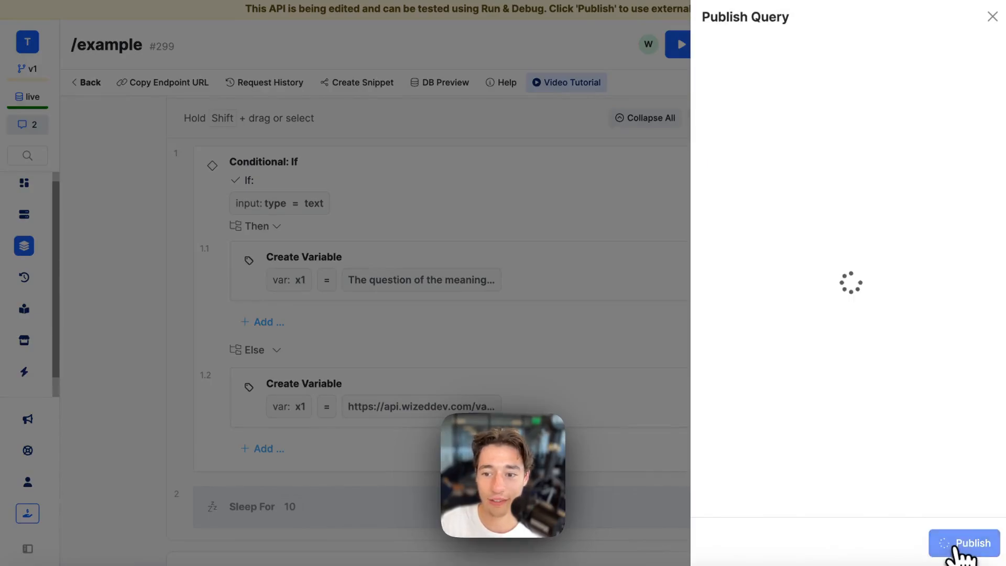
mouse_move(27, 337)
left_click(97, 79)
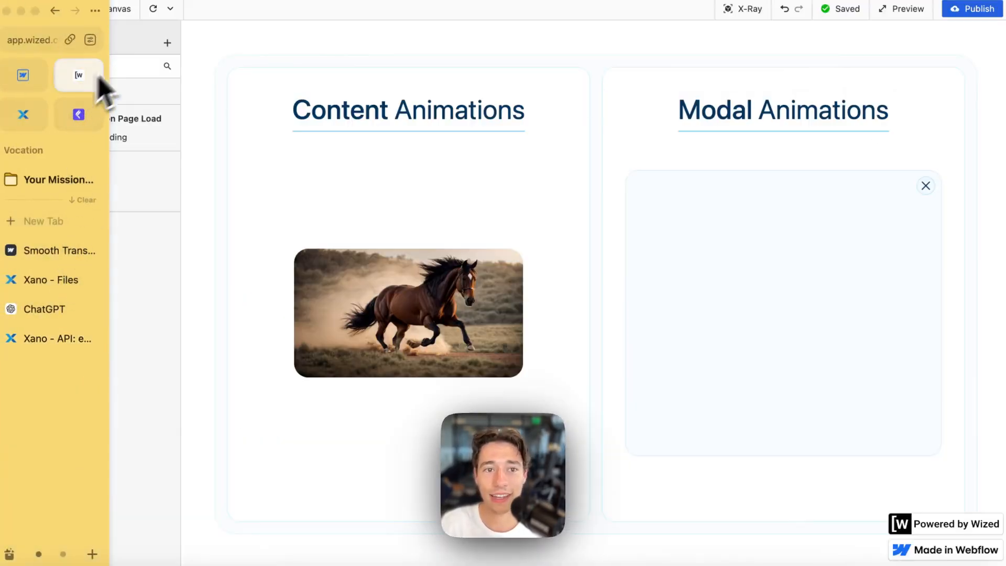
left_click(153, 8)
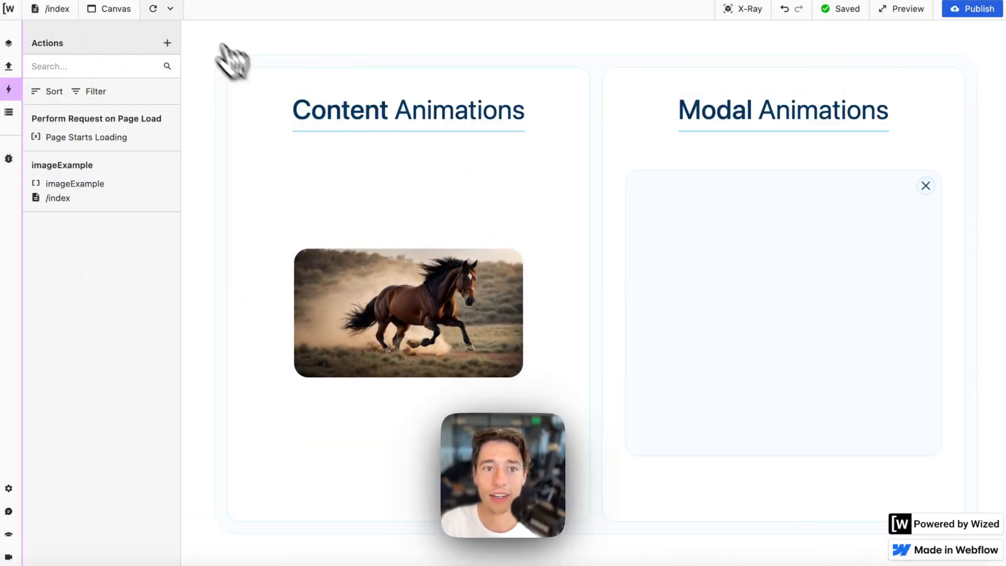
left_click(154, 10)
left_click(157, 9)
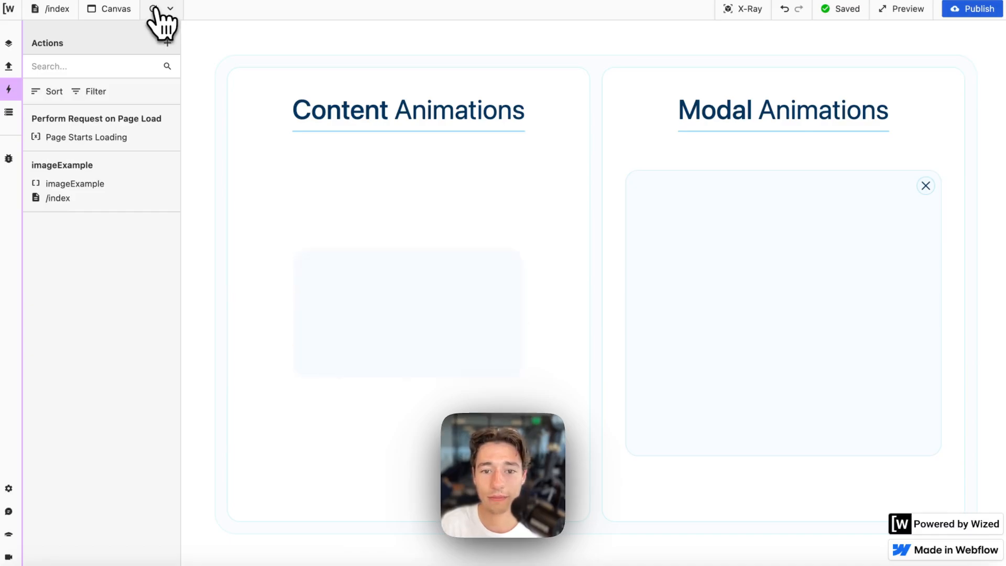
left_click(156, 8)
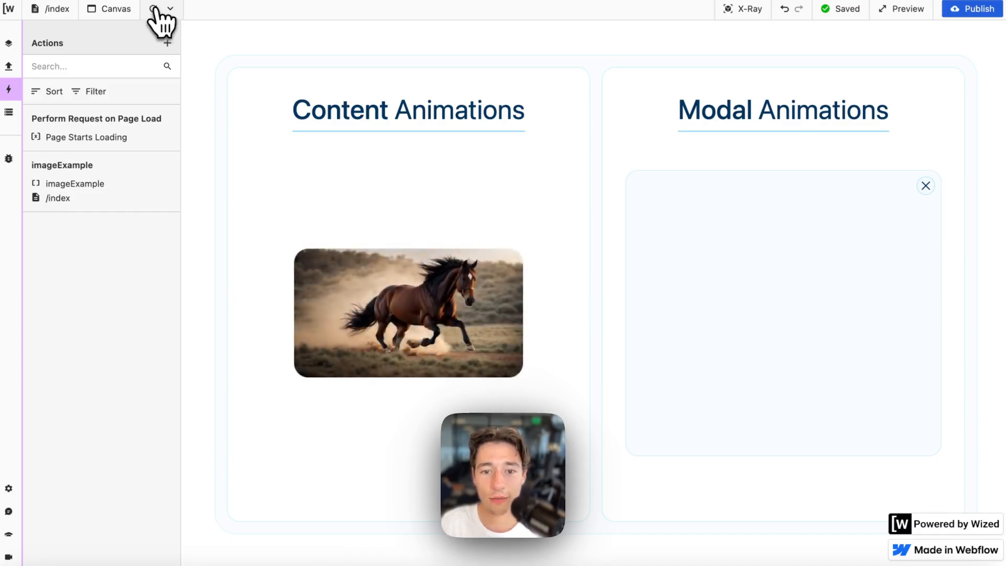
left_click(156, 9)
left_click(156, 8)
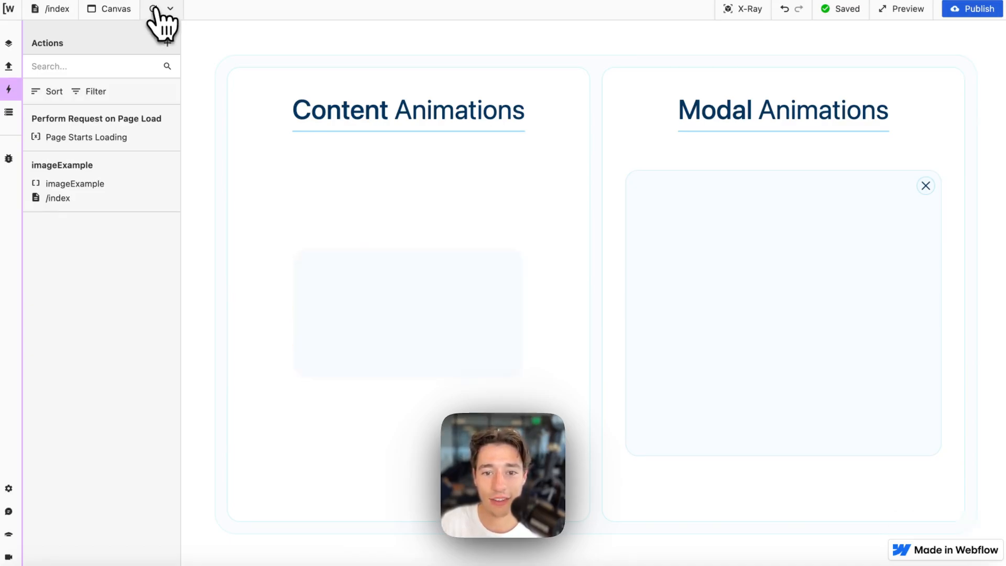
left_click(157, 9)
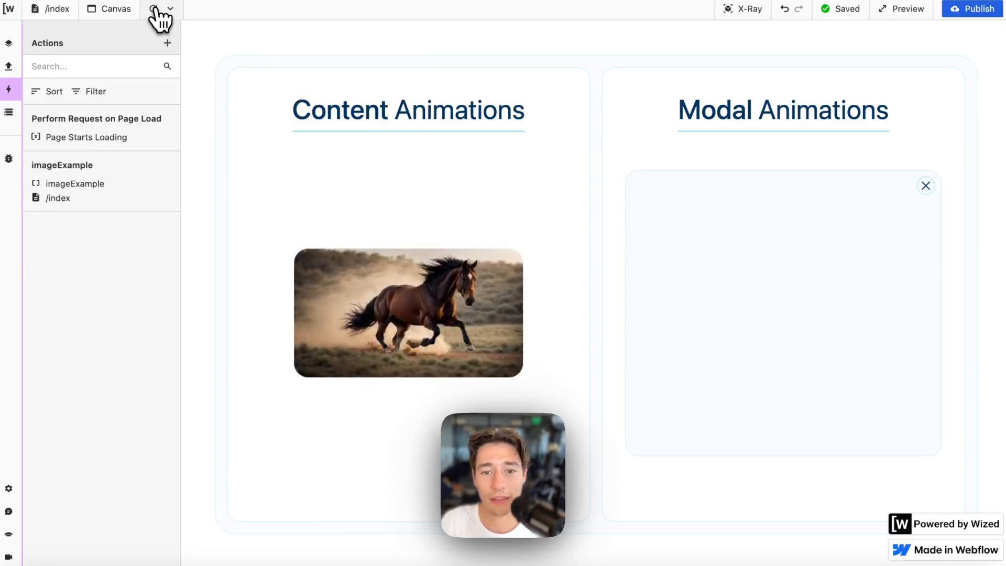
left_click(156, 8)
left_click(156, 9)
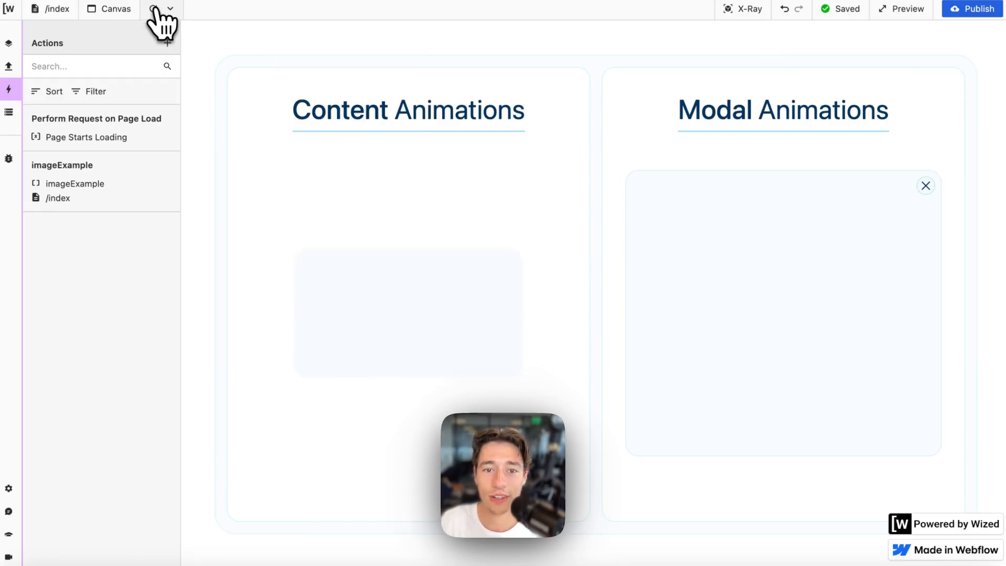
left_click(157, 9)
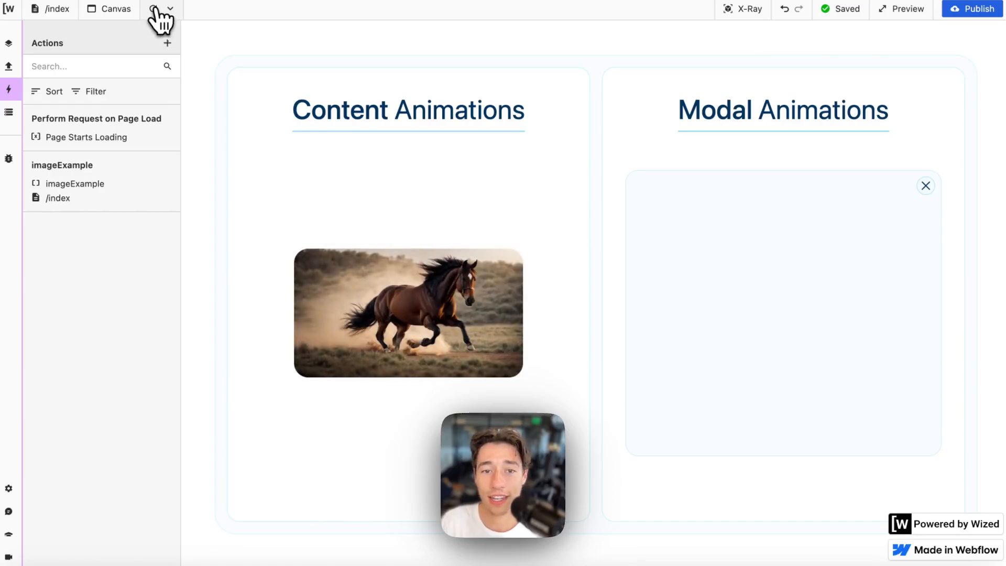
left_click(157, 8)
left_click(156, 8)
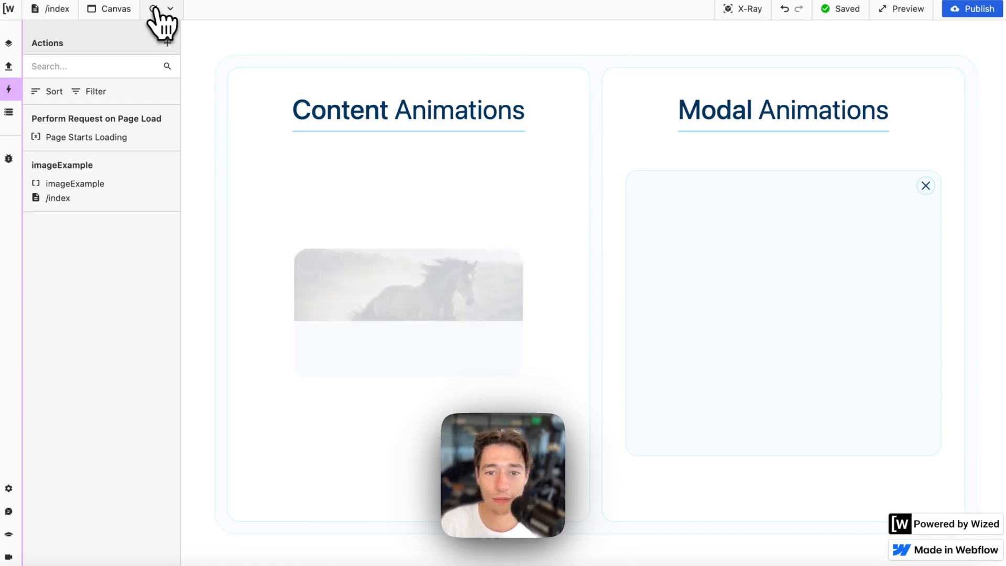
left_click(156, 8)
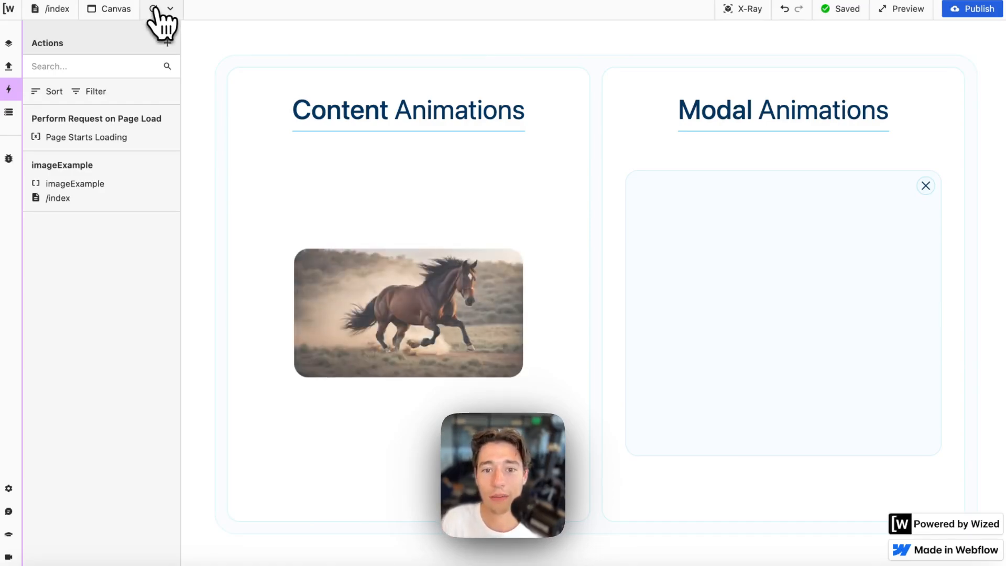
left_click(157, 9)
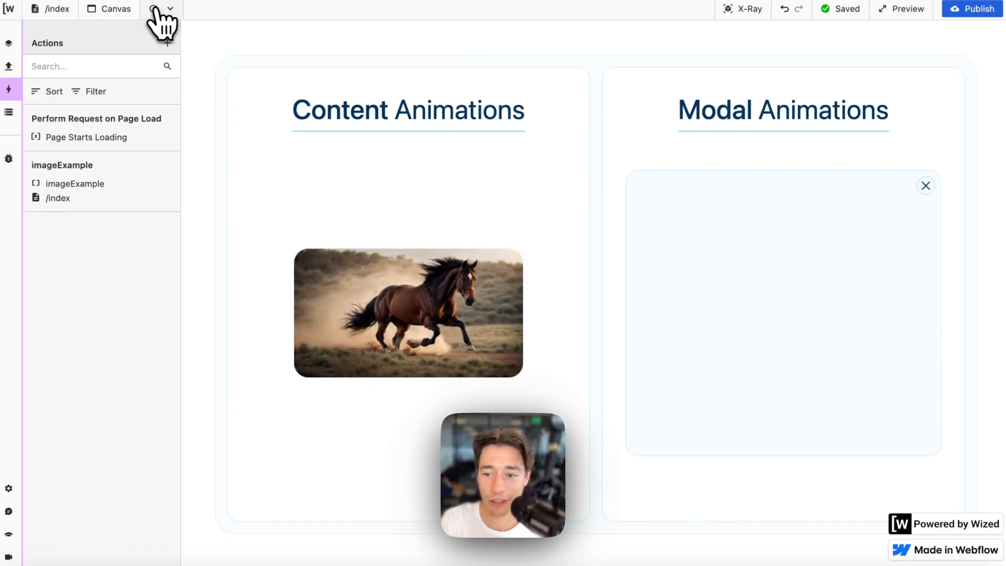
left_click(157, 9)
mouse_move(54, 257)
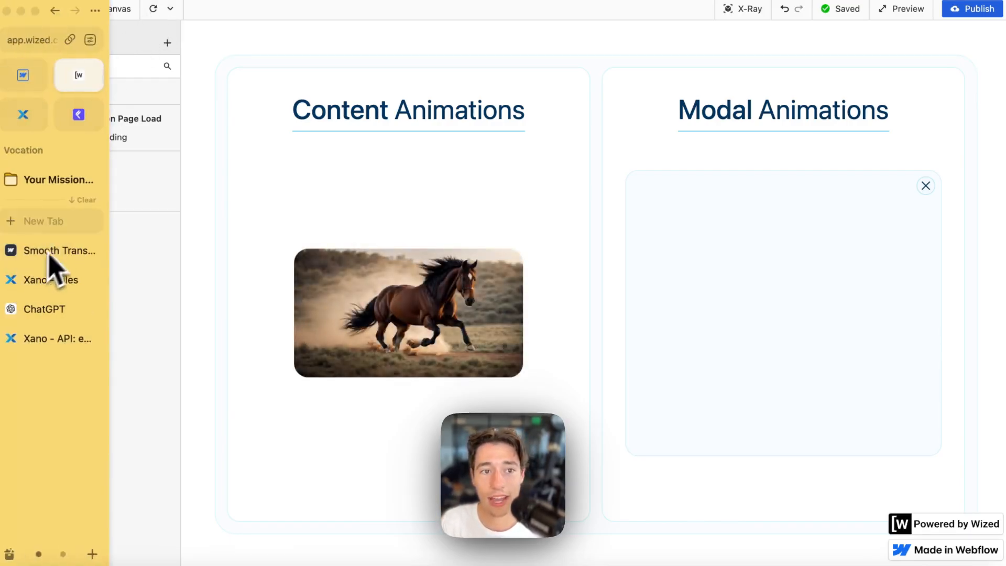
- In Webflow, select the Image inside image-holder and open its 700ms transition's easing editor
left_click(23, 78)
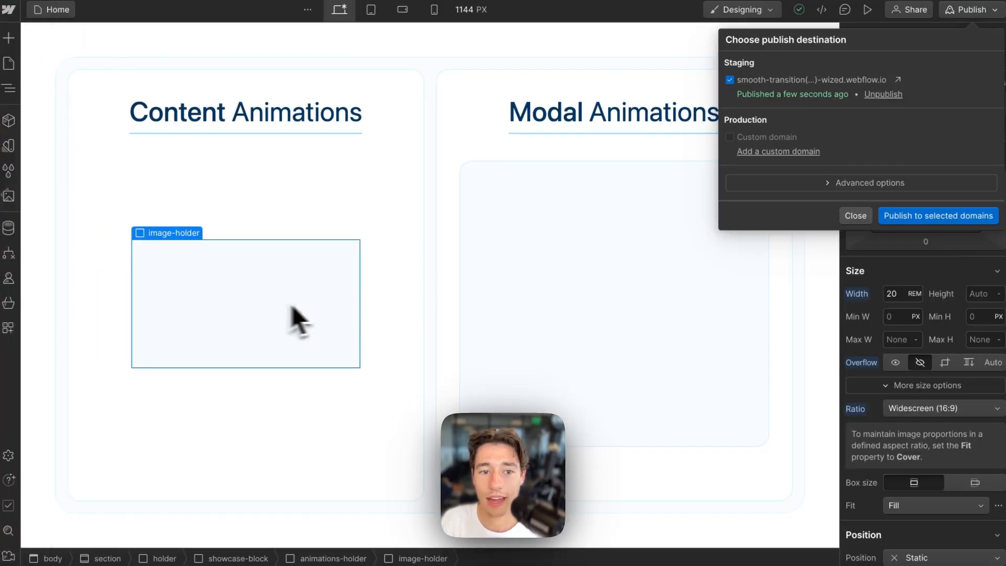
scroll(989, 348, "down", 10)
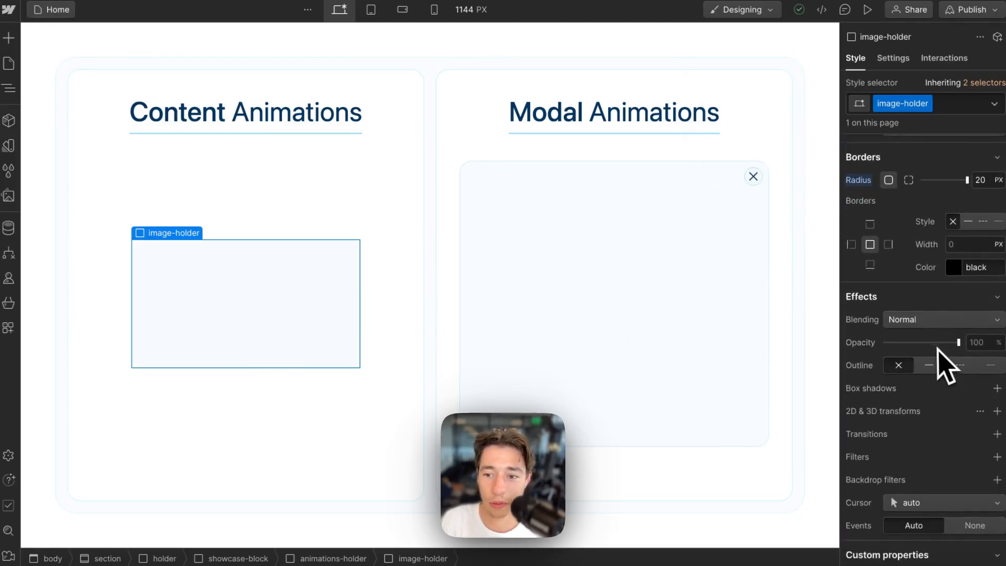
scroll(946, 367, "up", 3)
scroll(898, 242, "down", 5)
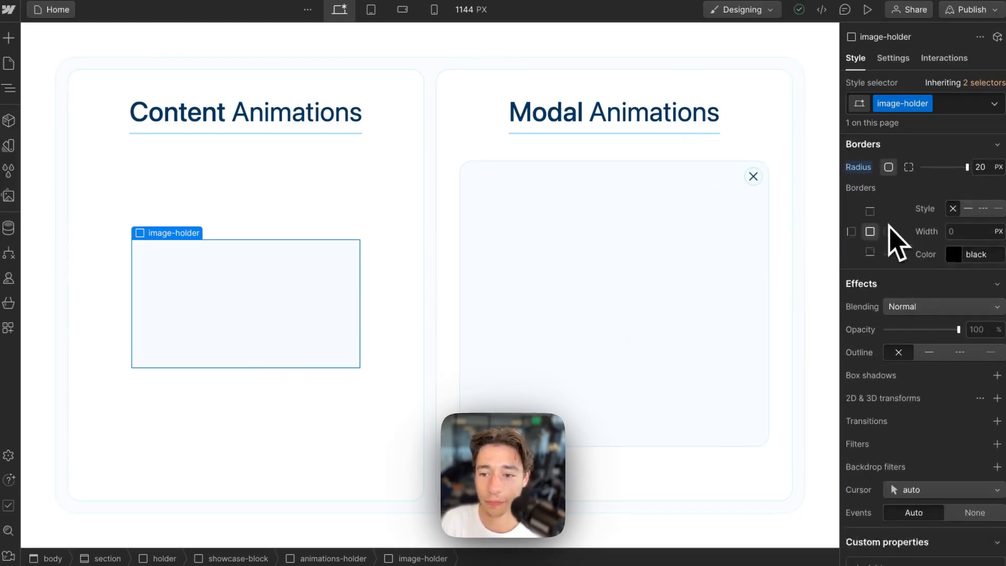
left_click(218, 332)
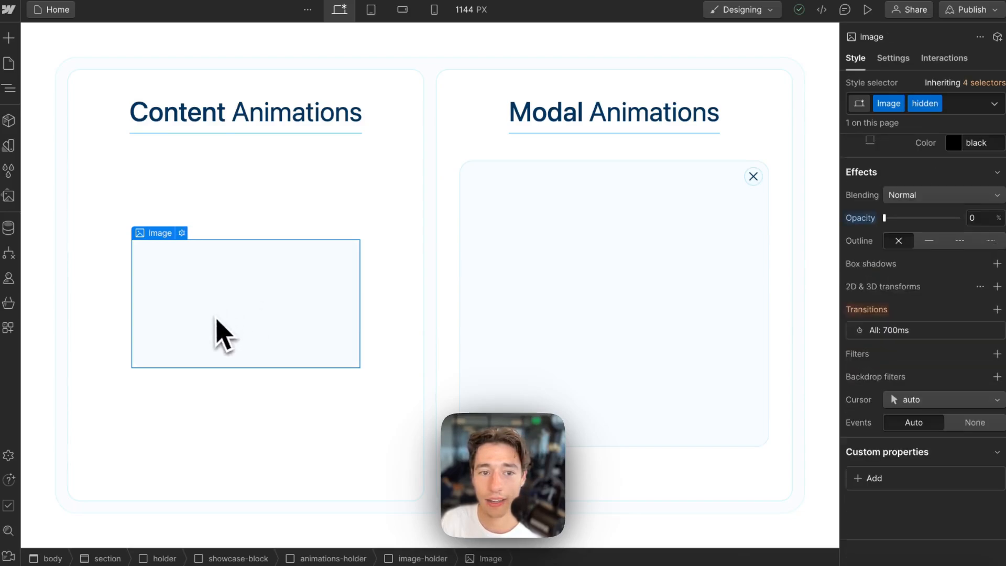
left_click(931, 333)
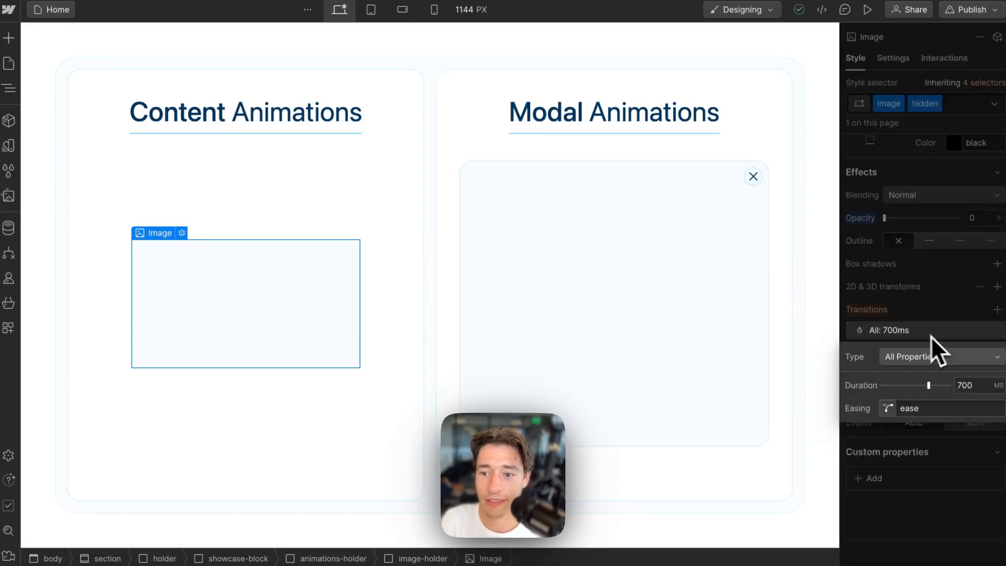
left_click(890, 410)
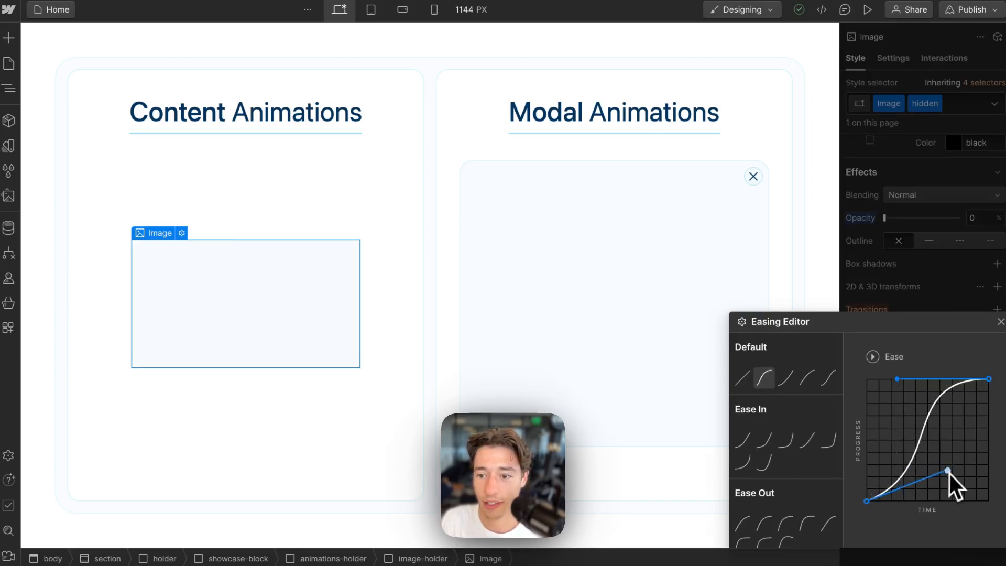
- Bend the easing curve into a custom S shape and republish the site to staging
left_click_drag(989, 452, 989, 436)
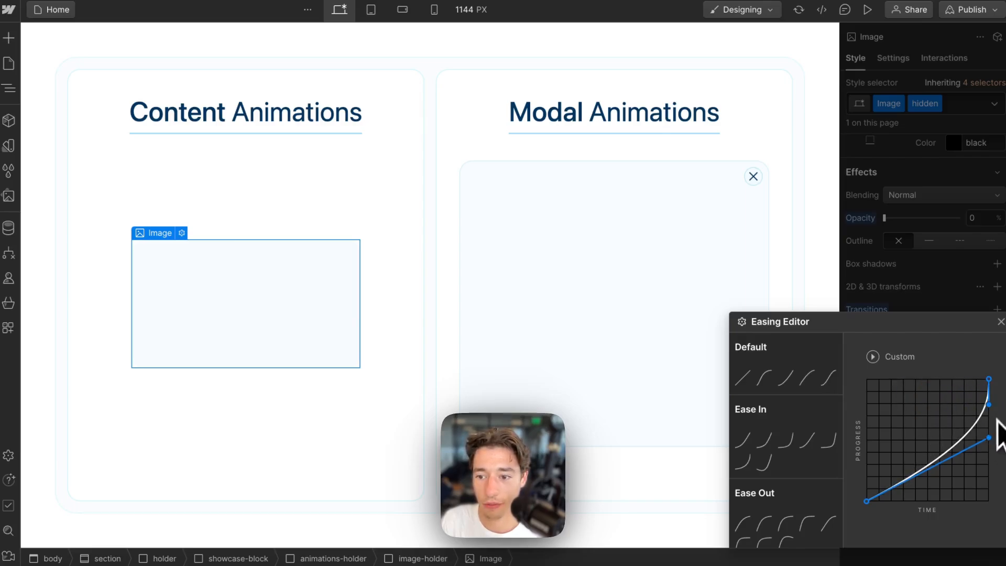
left_click_drag(990, 439, 995, 468)
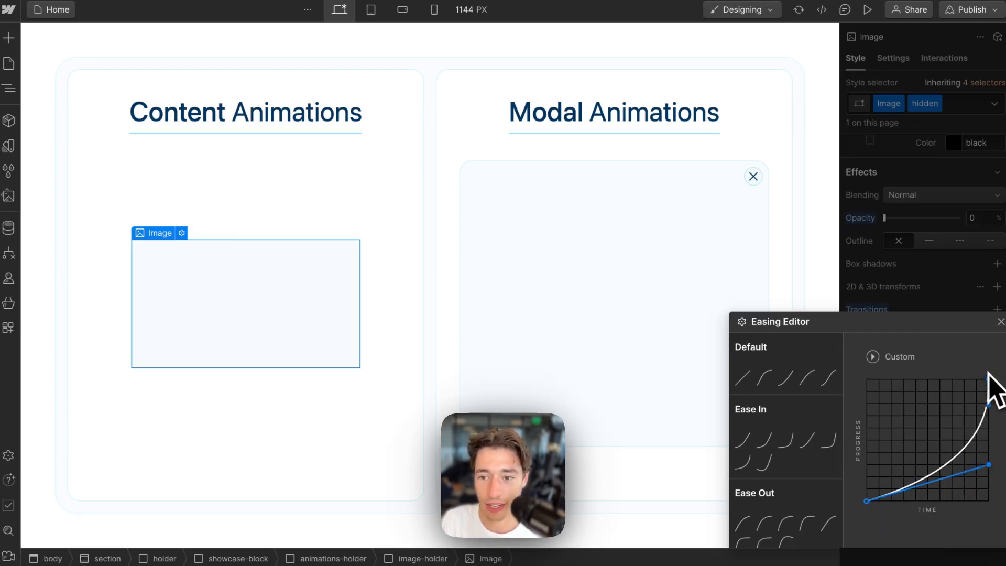
left_click_drag(989, 405, 955, 357)
left_click(937, 285)
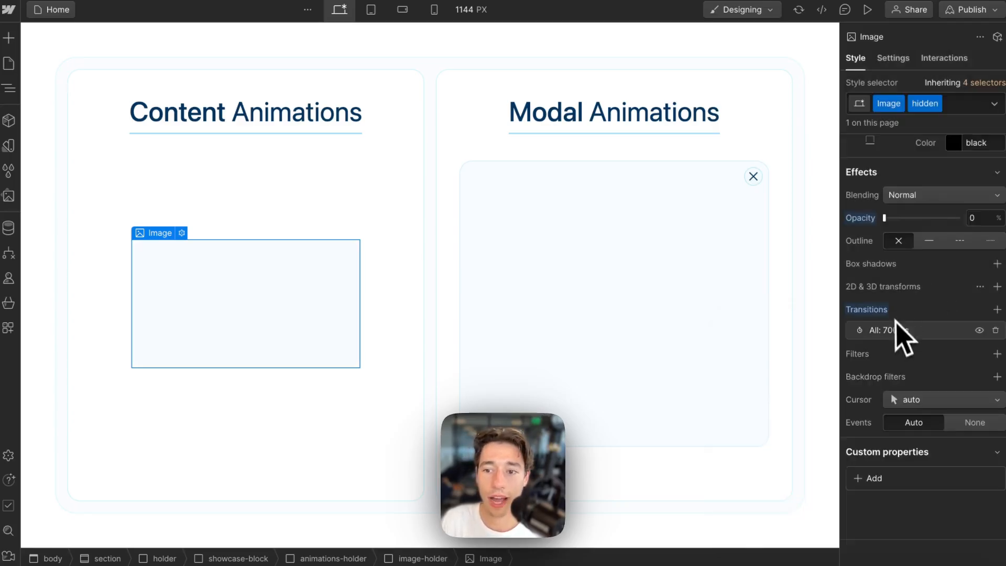
left_click(972, 10)
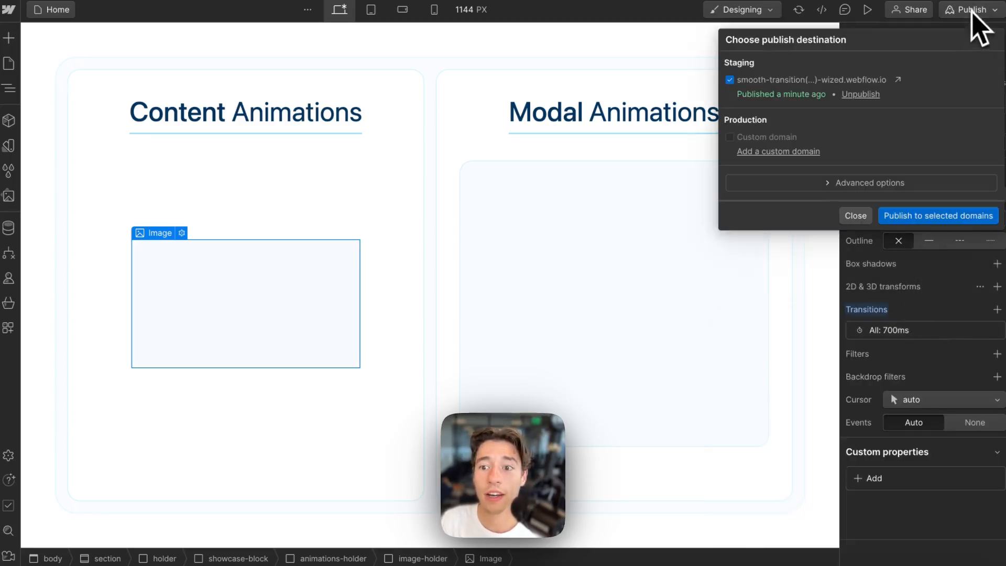
left_click(898, 216)
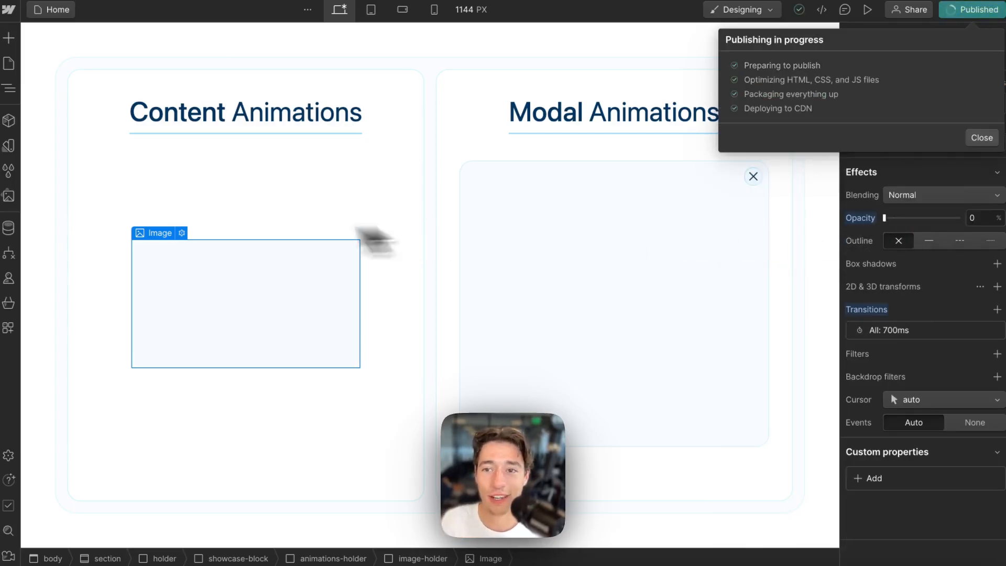
- Back in Wized, reload the canvas repeatedly to watch the horse image fade in with the eased transition
mouse_move(7, 158)
left_click(102, 77)
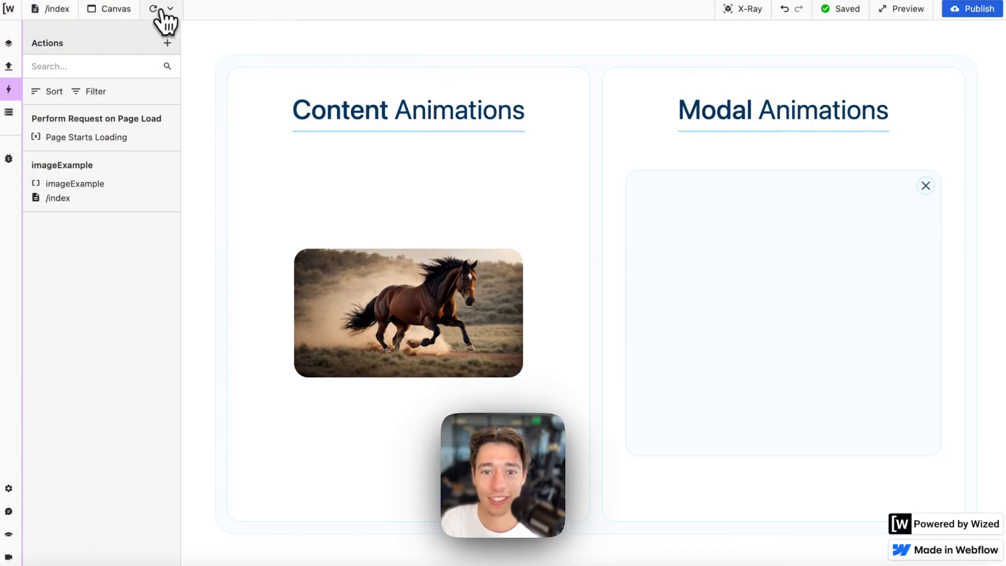
left_click(154, 9)
left_click(154, 9)
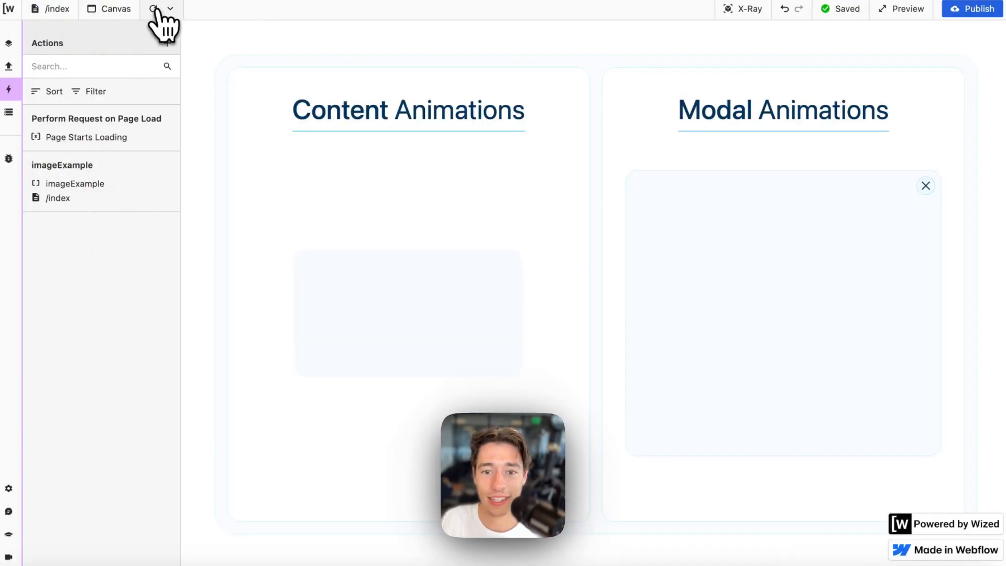
left_click(154, 9)
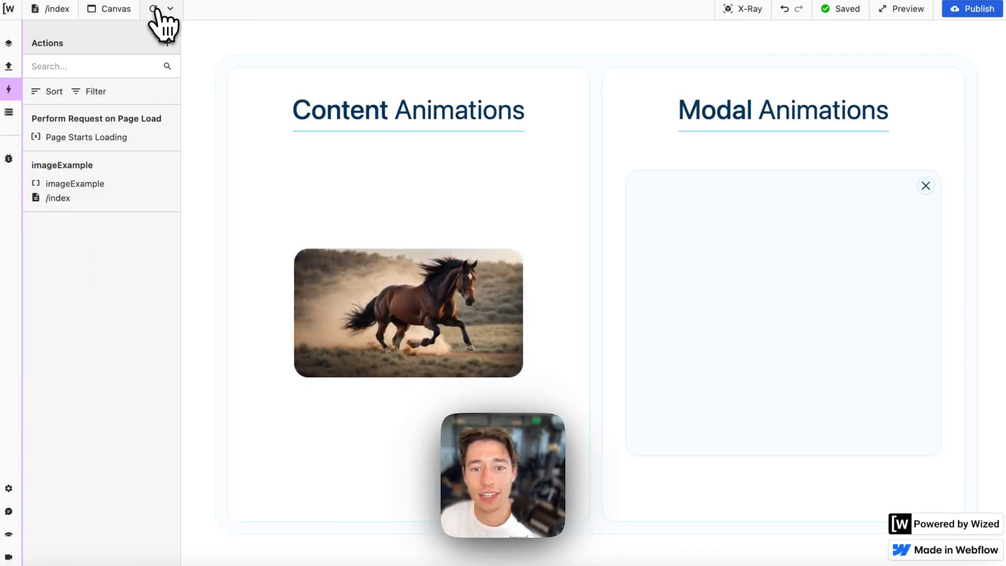
left_click(154, 9)
left_click(155, 8)
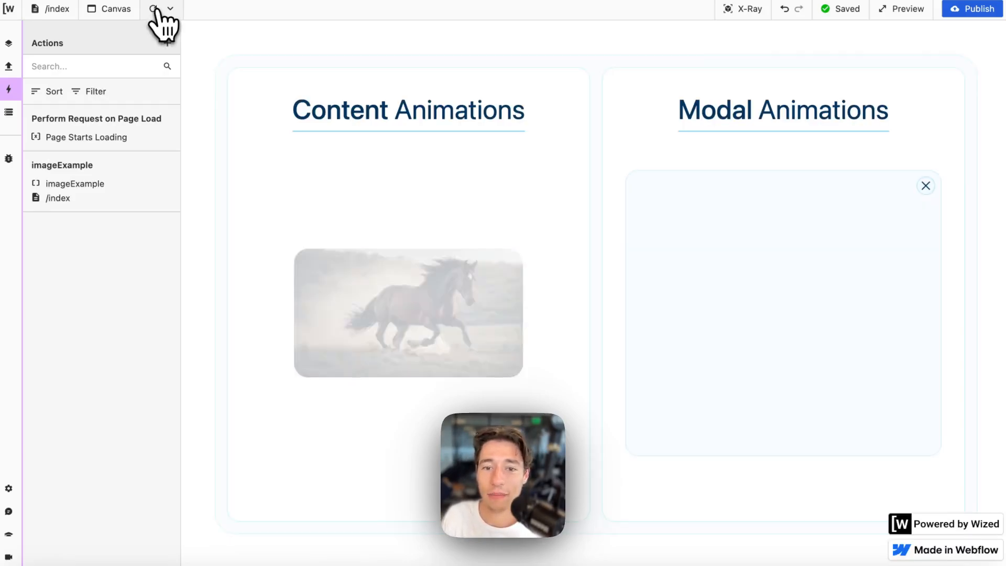
left_click(155, 8)
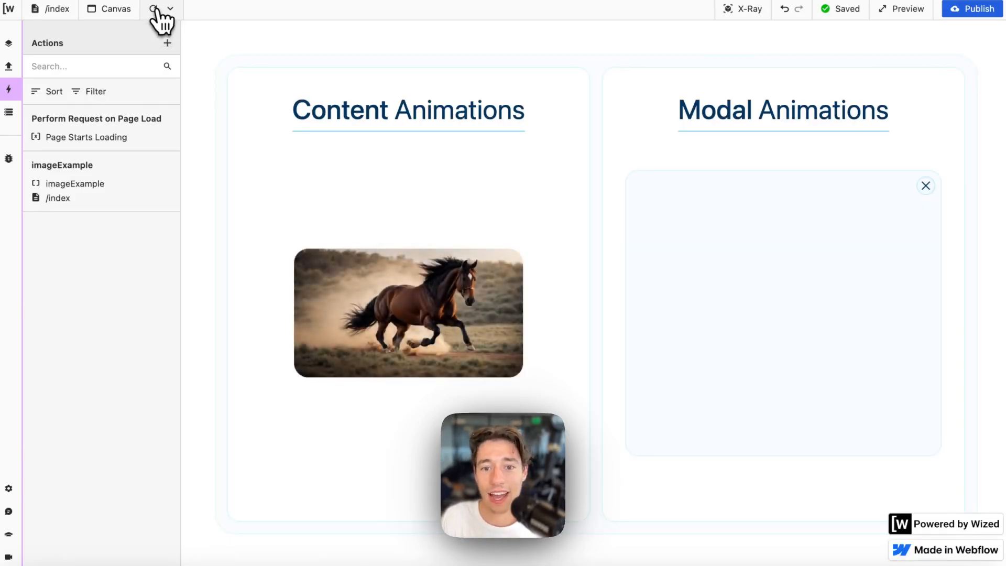
left_click(155, 9)
left_click(155, 9)
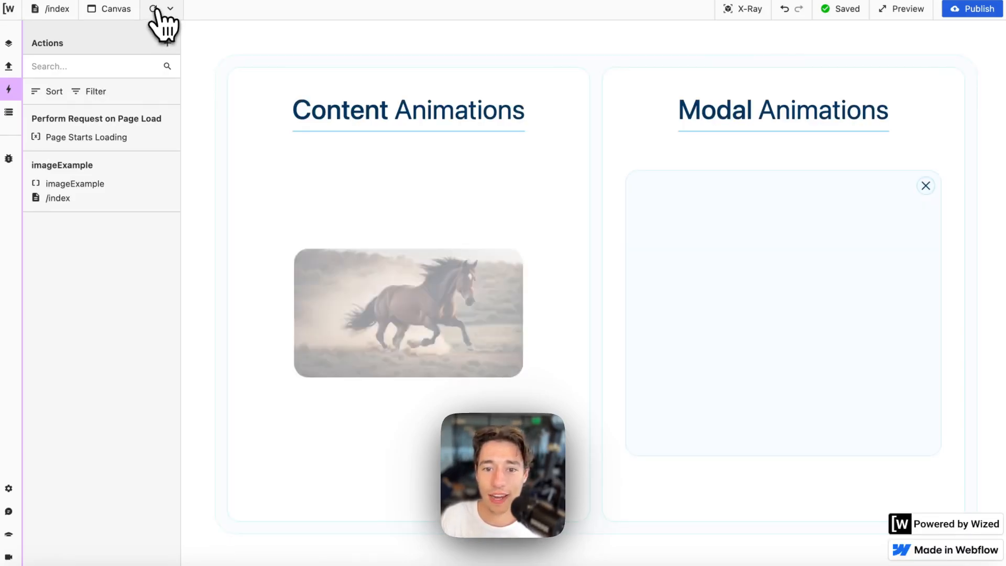
left_click(156, 9)
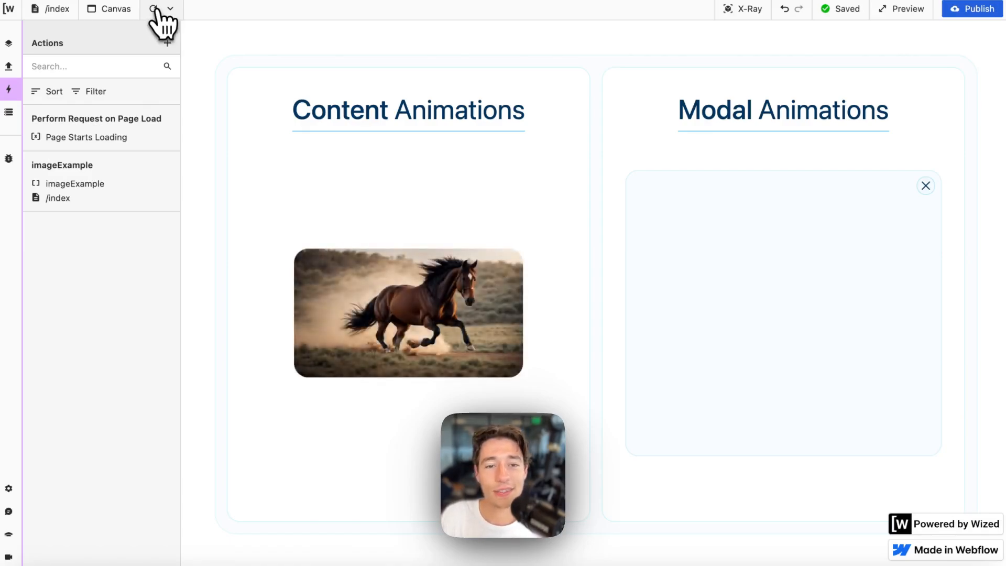
left_click(155, 9)
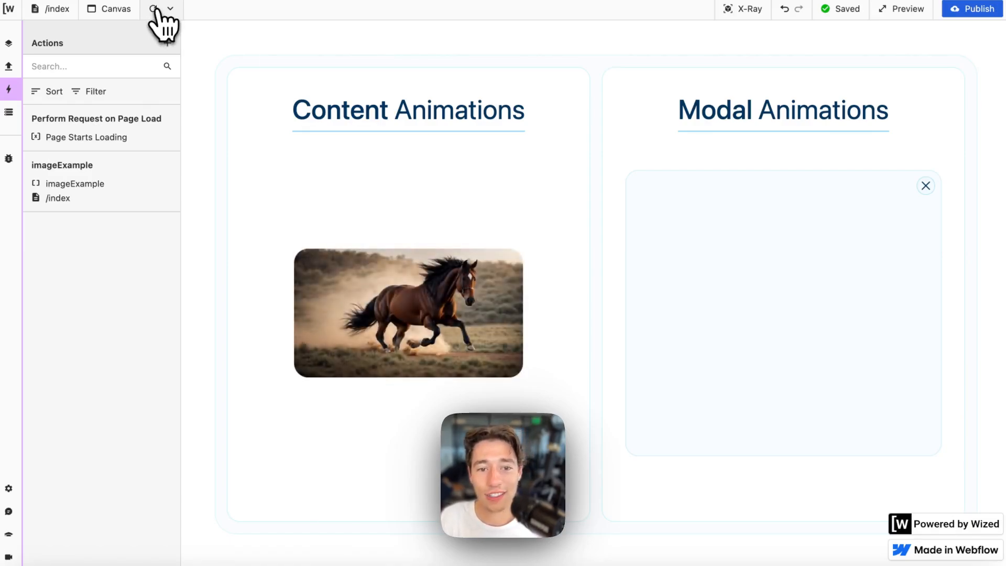
left_click(156, 10)
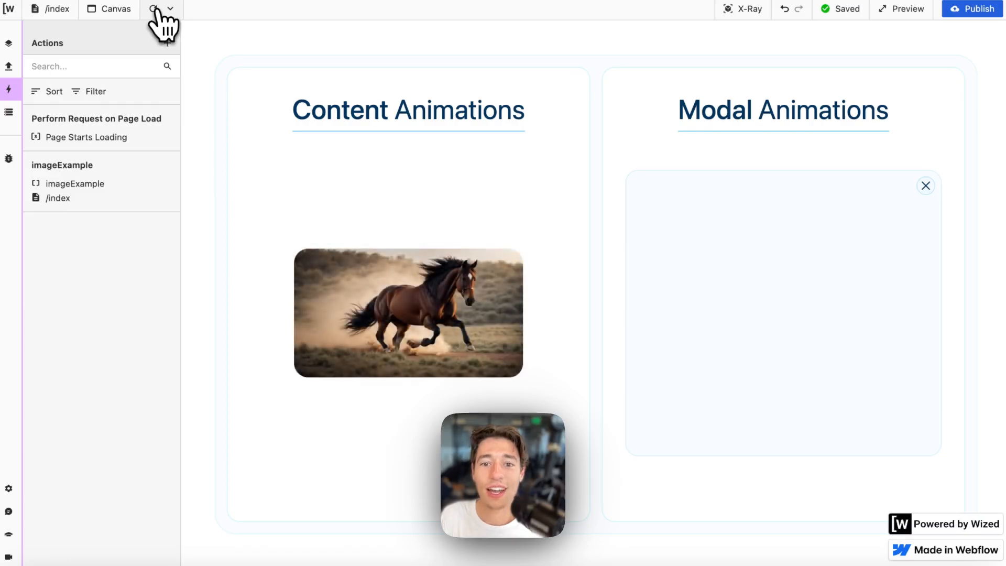
left_click(156, 9)
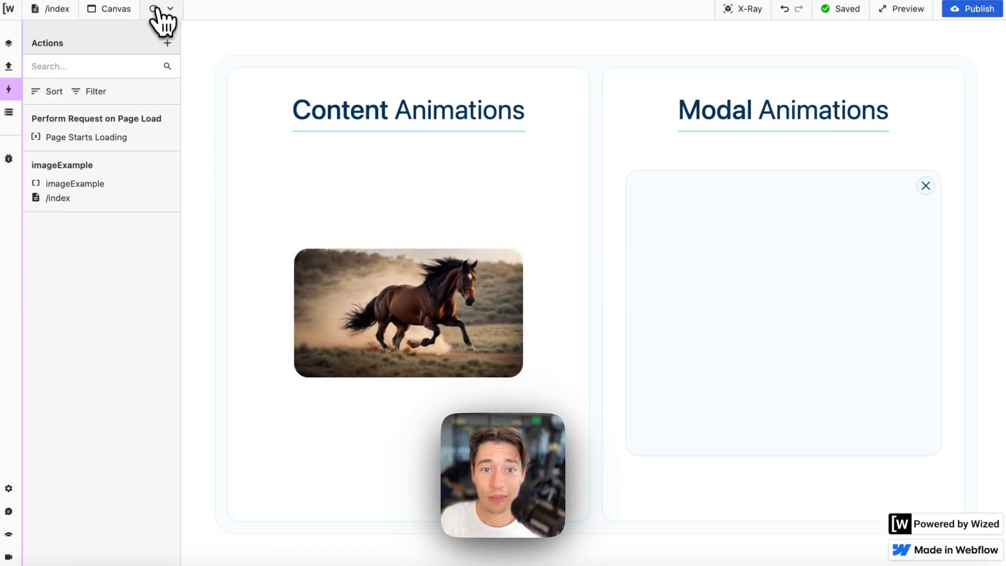
left_click(156, 9)
left_click(157, 10)
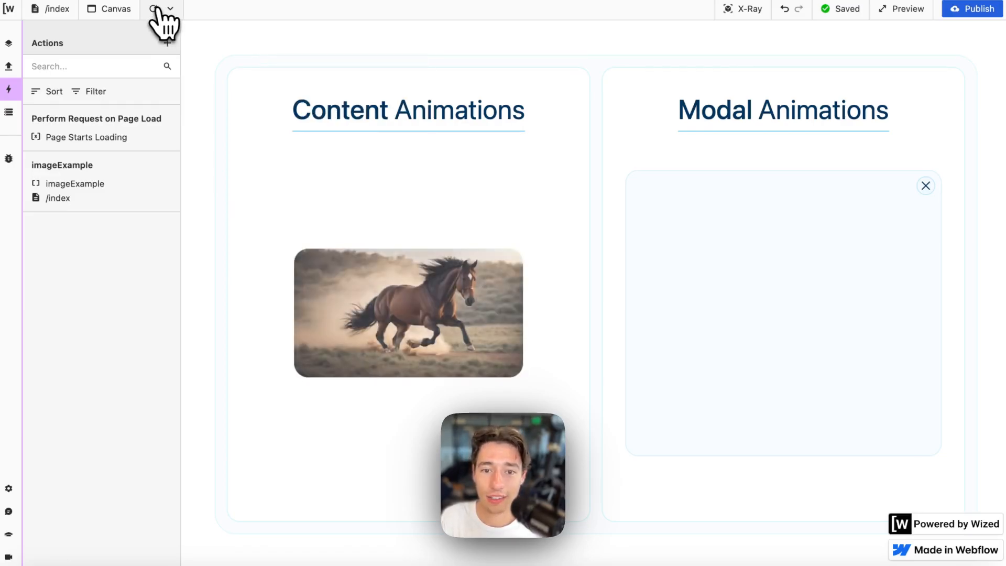
left_click(157, 11)
- In Webflow, change the Image's All transition duration from 700 to 1000ms
mouse_move(12, 113)
left_click(23, 76)
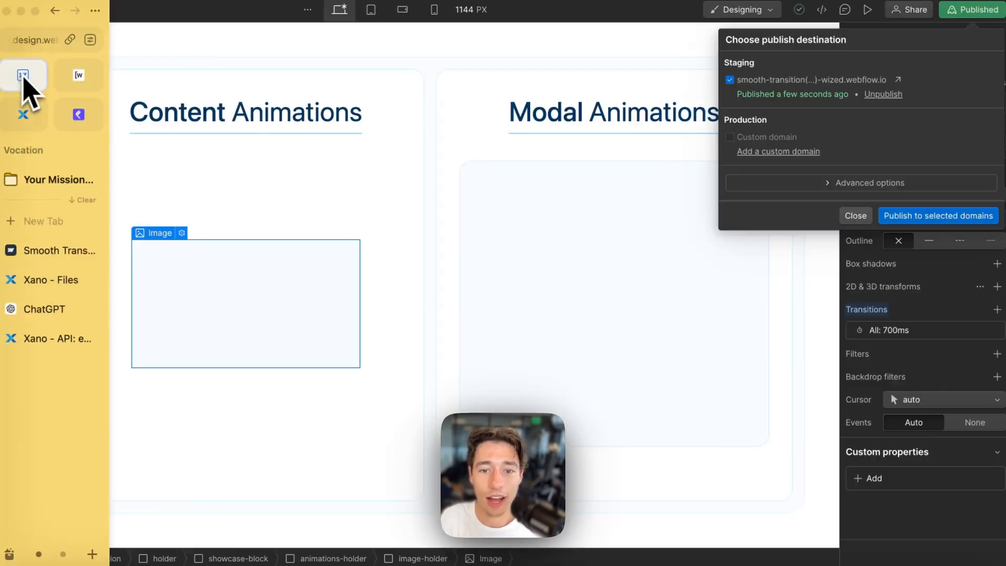
left_click(856, 247)
left_click(903, 331)
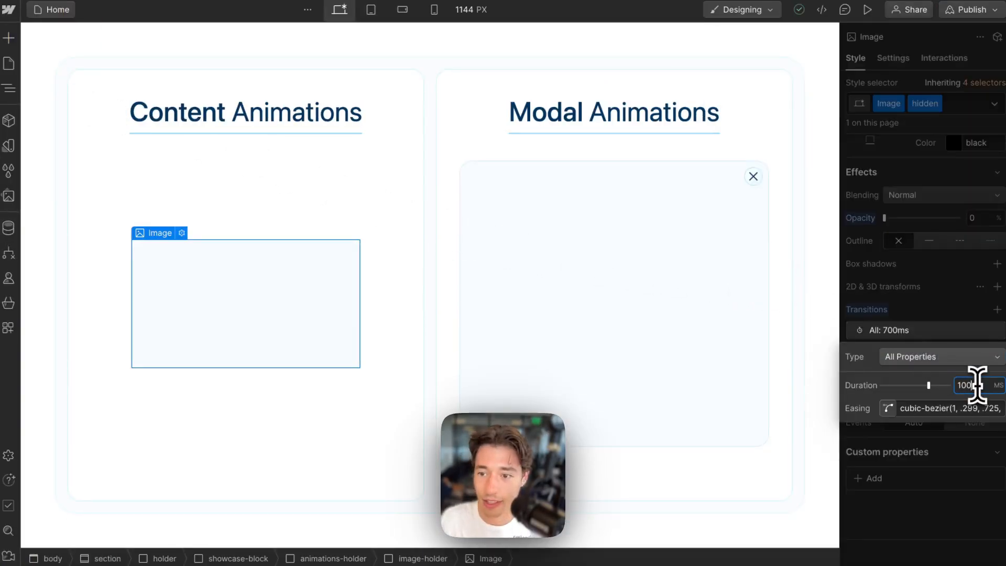
type("1000")
left_click(963, 496)
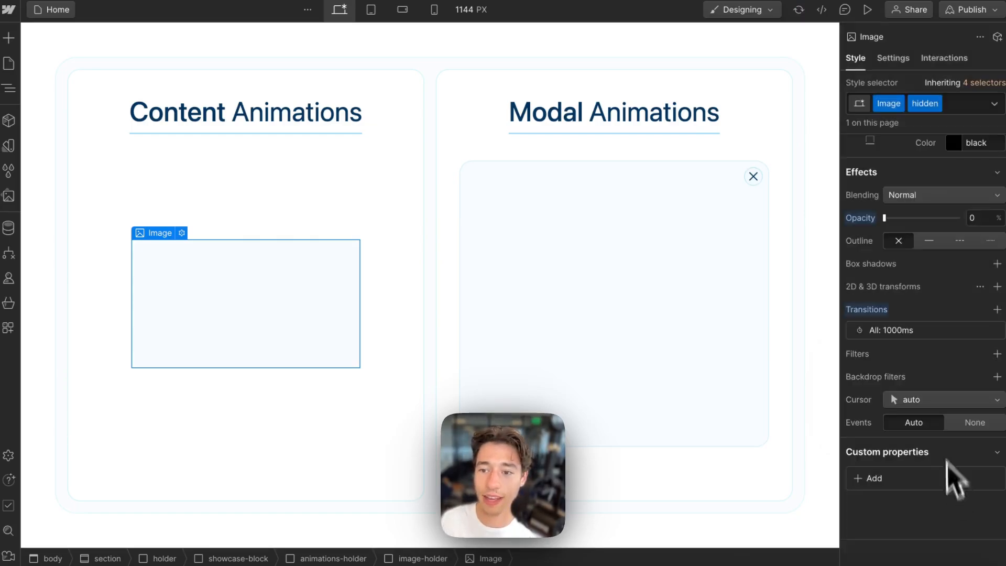
- Republish the site to staging, then reload the Wized canvas
left_click(967, 11)
left_click(937, 217)
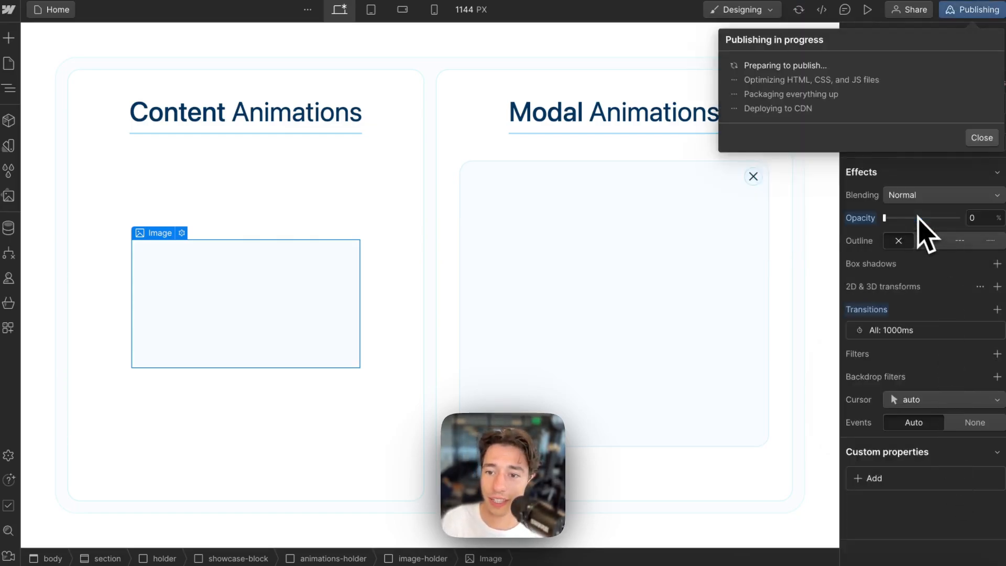
mouse_move(23, 139)
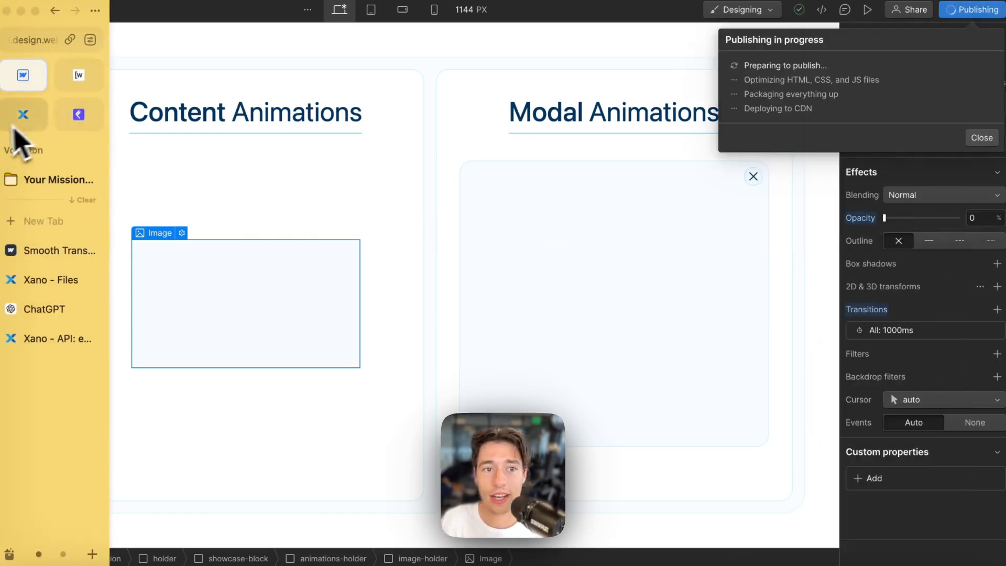
left_click(85, 84)
left_click(153, 9)
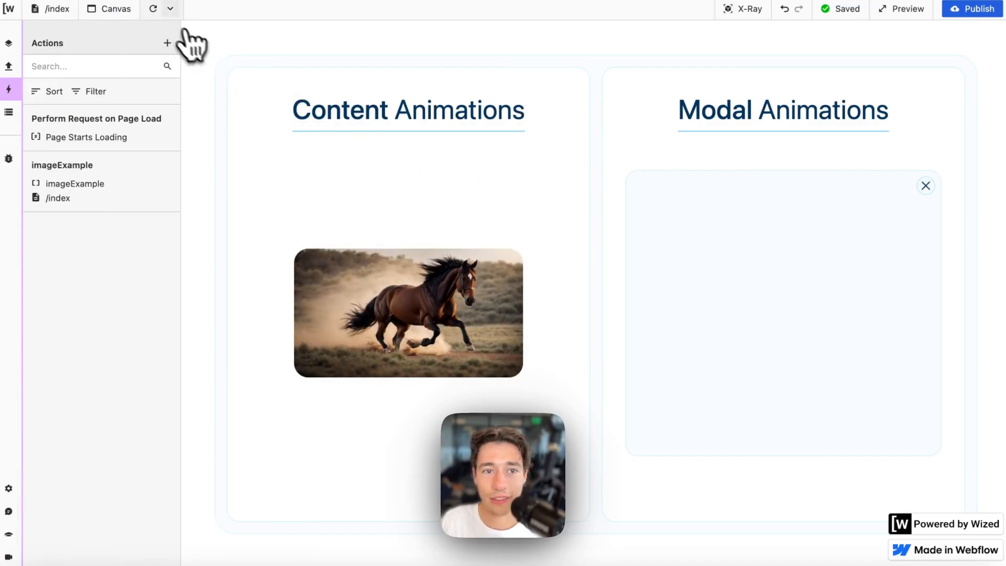
- Reload the canvas repeatedly to watch the slower 1000ms fade-in, then show the Requests list
left_click(155, 9)
left_click(155, 8)
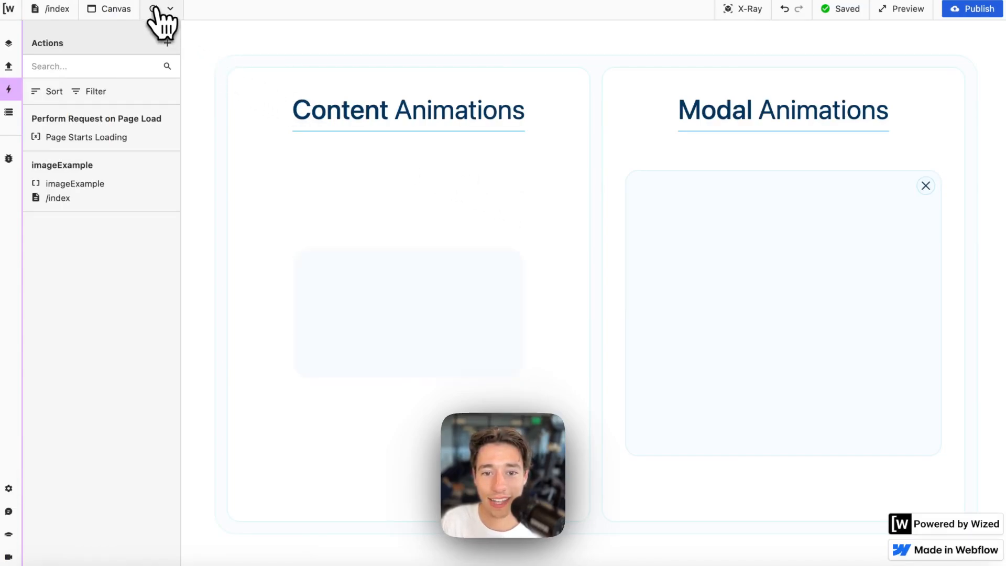
left_click(156, 8)
left_click(158, 9)
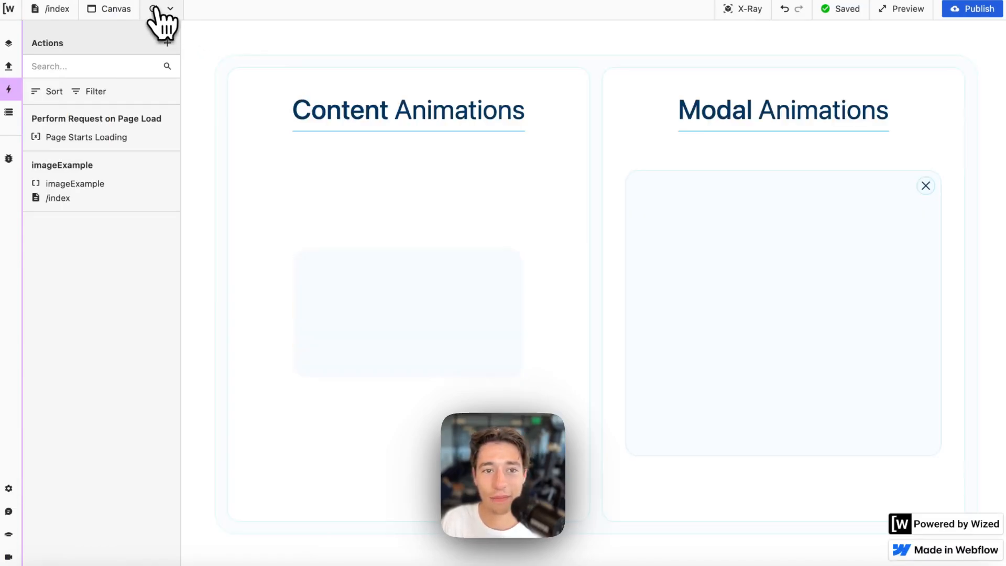
left_click(157, 9)
left_click(157, 9)
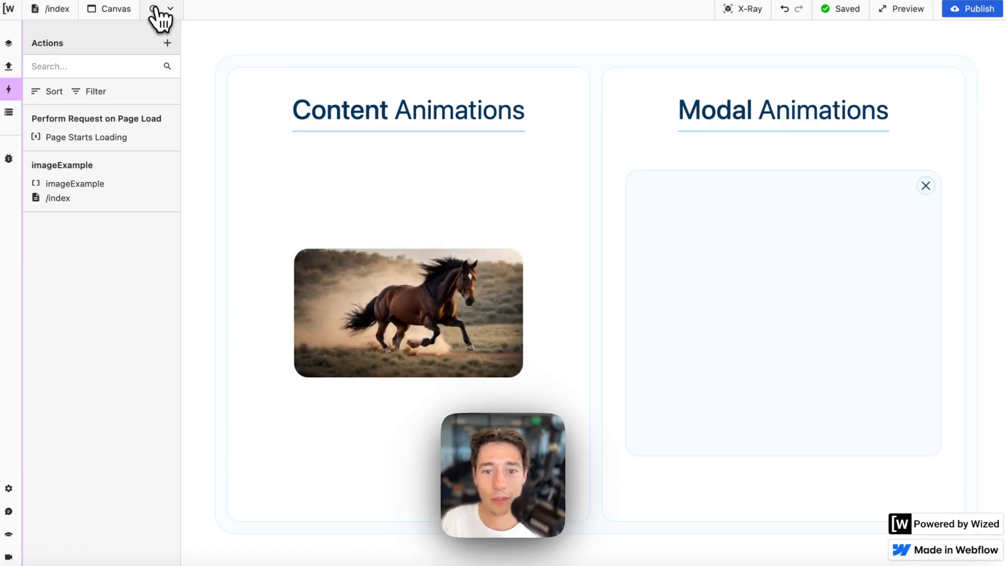
left_click(158, 9)
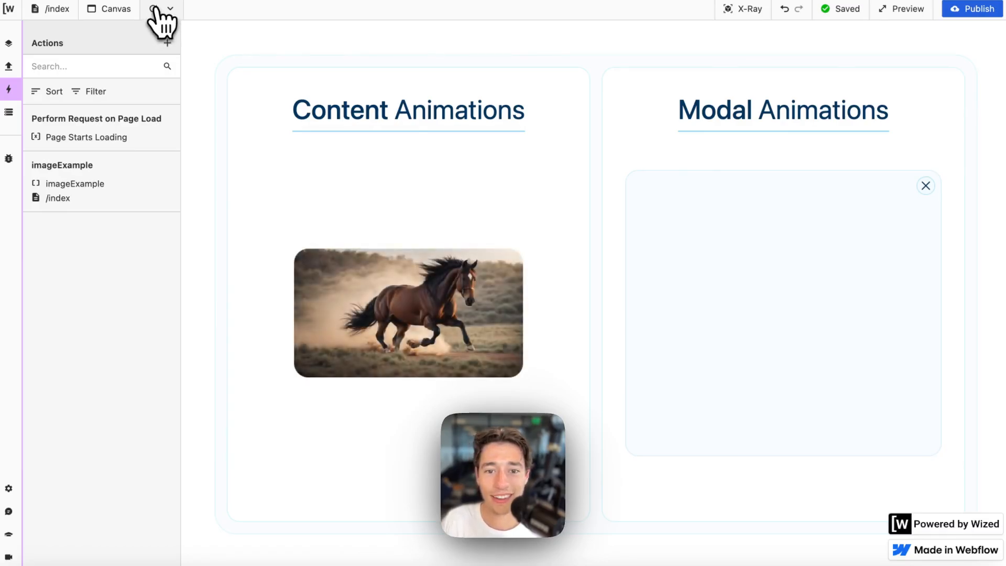
left_click(157, 9)
left_click(157, 9)
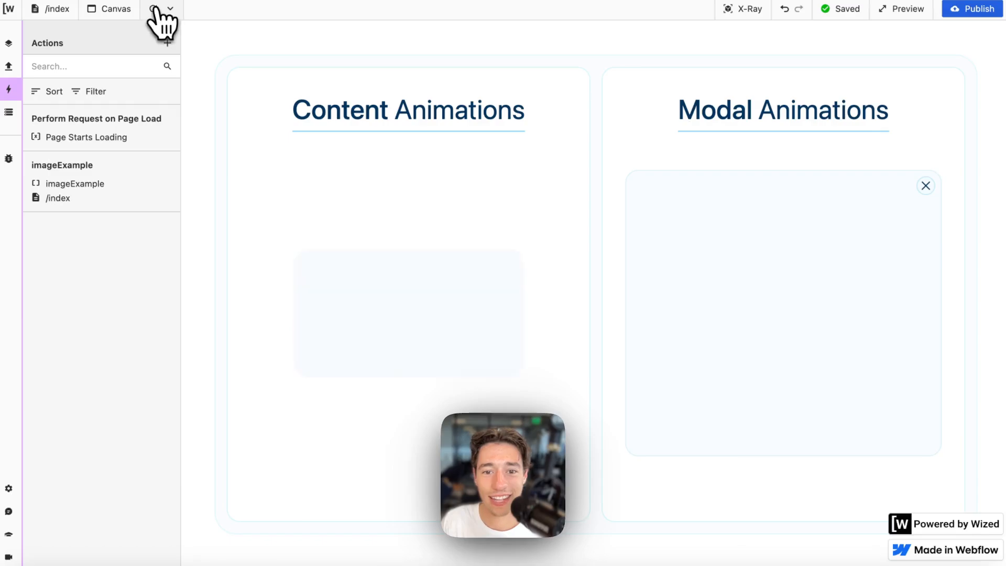
left_click(157, 9)
left_click(157, 9)
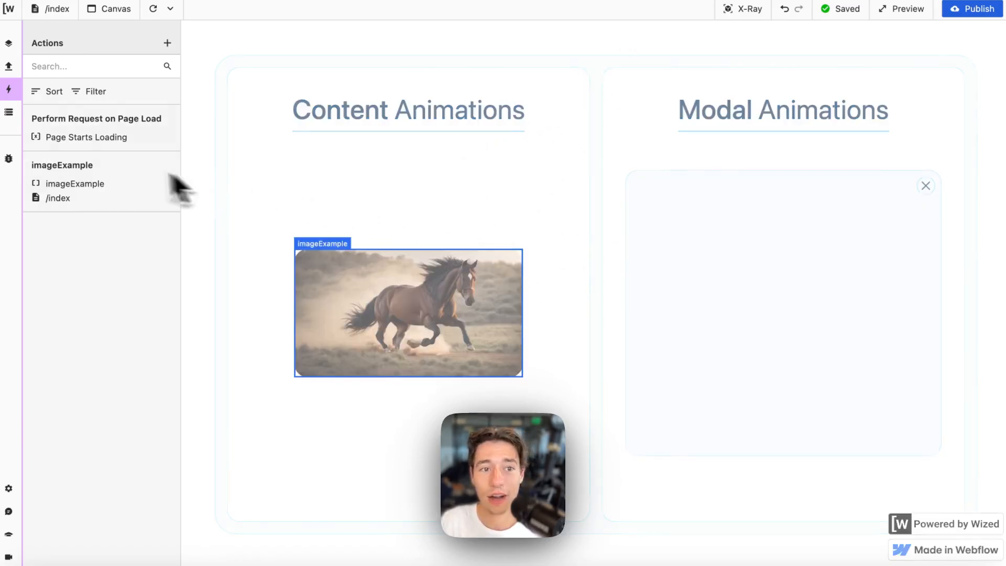
left_click(10, 66)
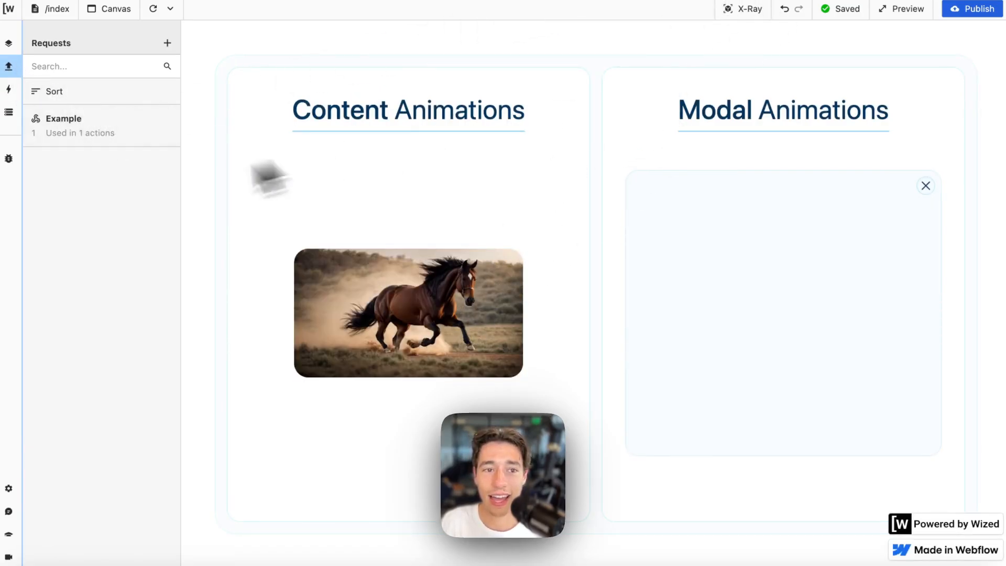
- Change the Example request's type value to "text", rerun it, then select the image in Webflow
left_click(40, 122)
left_click(262, 428)
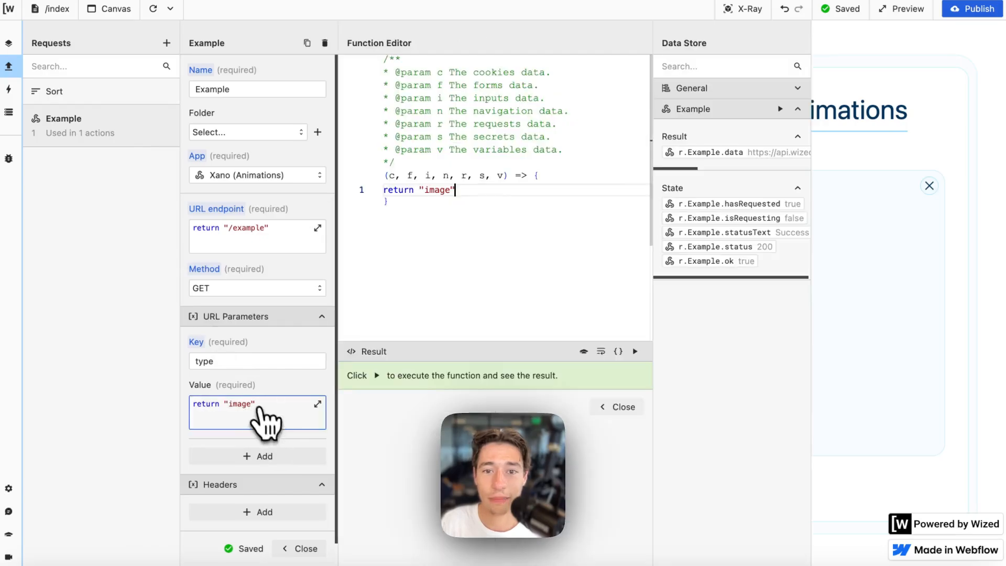
double_click(434, 190)
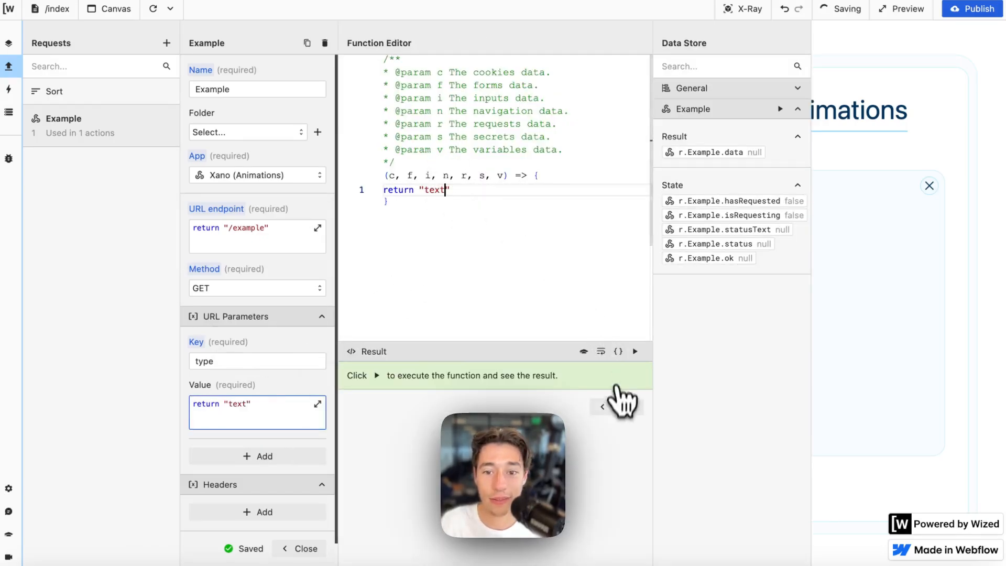
left_click(618, 407)
scroll(283, 359, "down", 2)
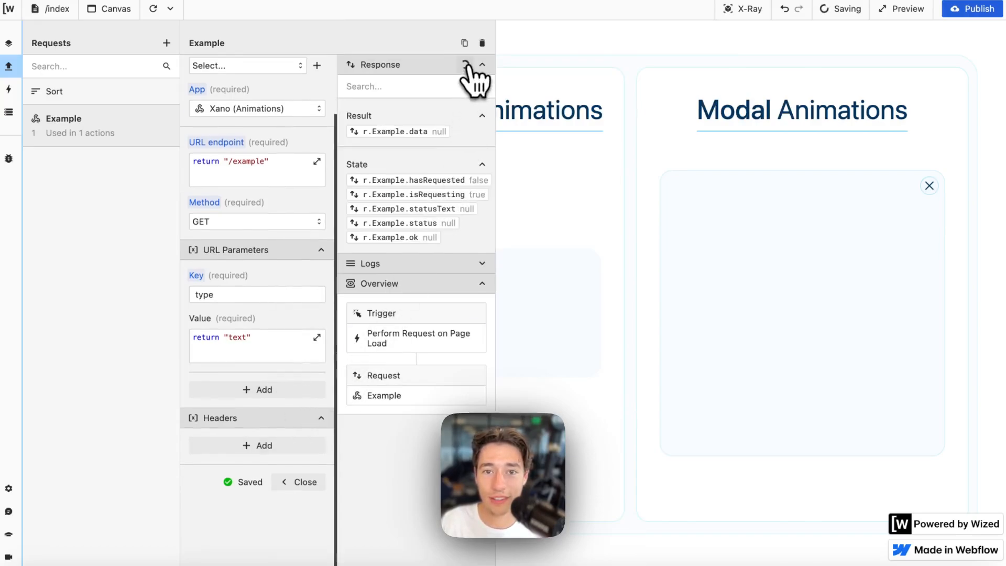
left_click(464, 64)
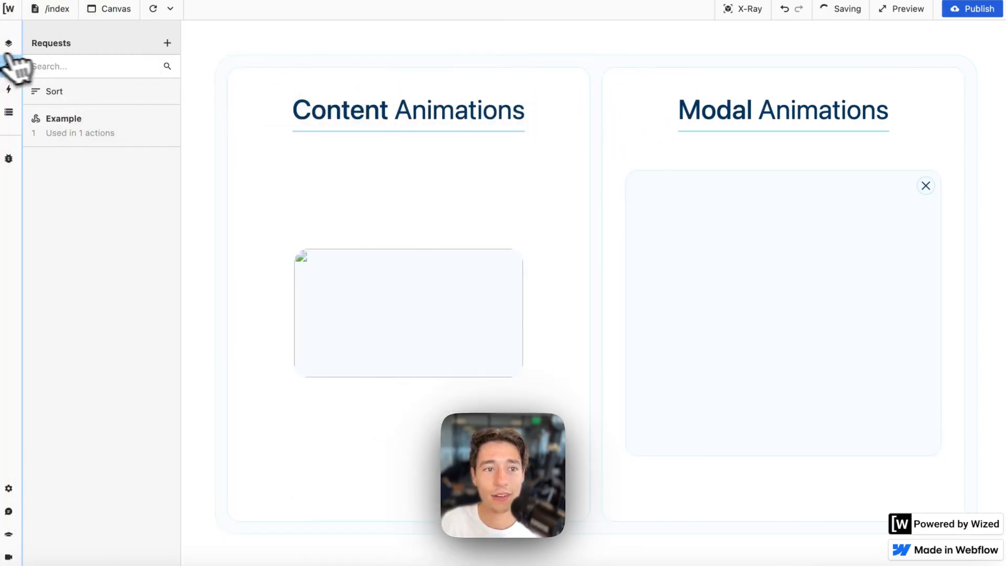
left_click(15, 72)
left_click(310, 265)
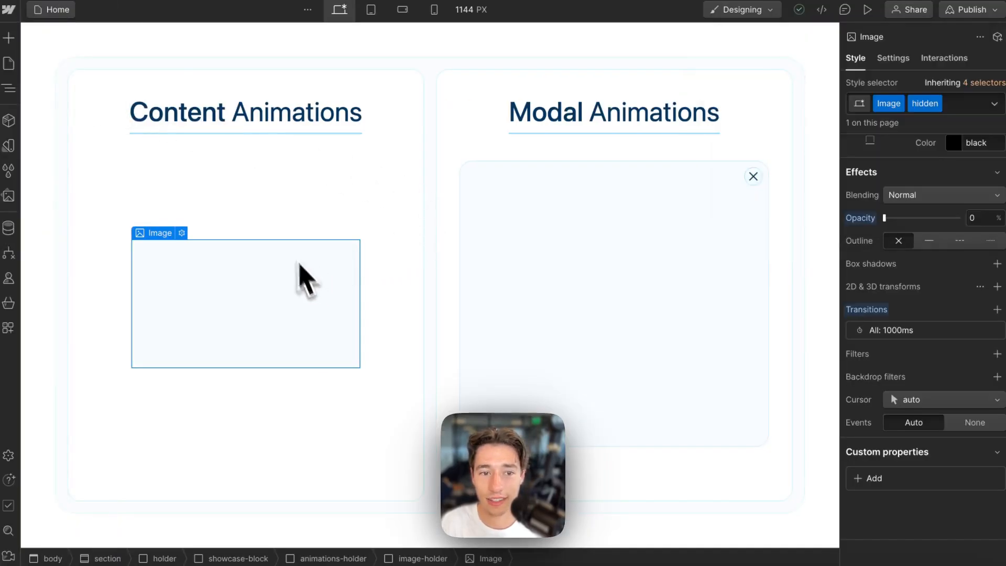
- Delete the hidden image, its empty image holder and the Content Animations card
key("Delete")
left_click(240, 281)
key("Delete")
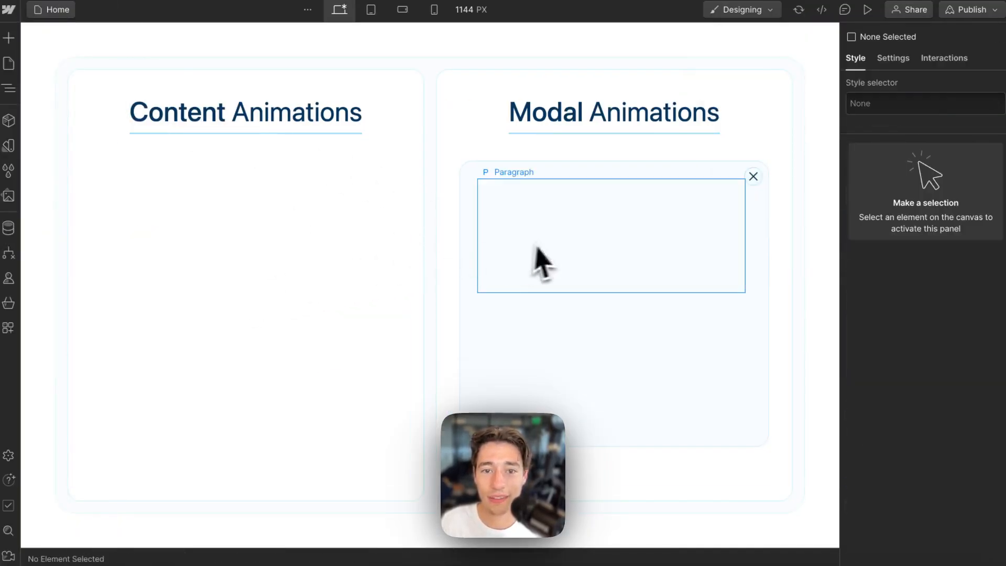
left_click(417, 191)
key("Delete")
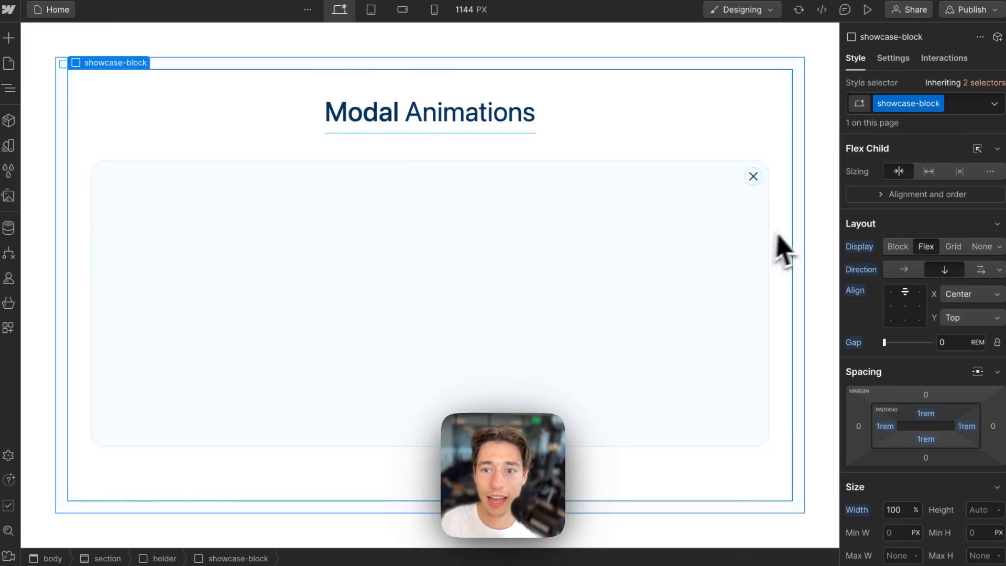
- Select the modal's empty paragraph and start a new custom attribute in its Settings
left_click(698, 256)
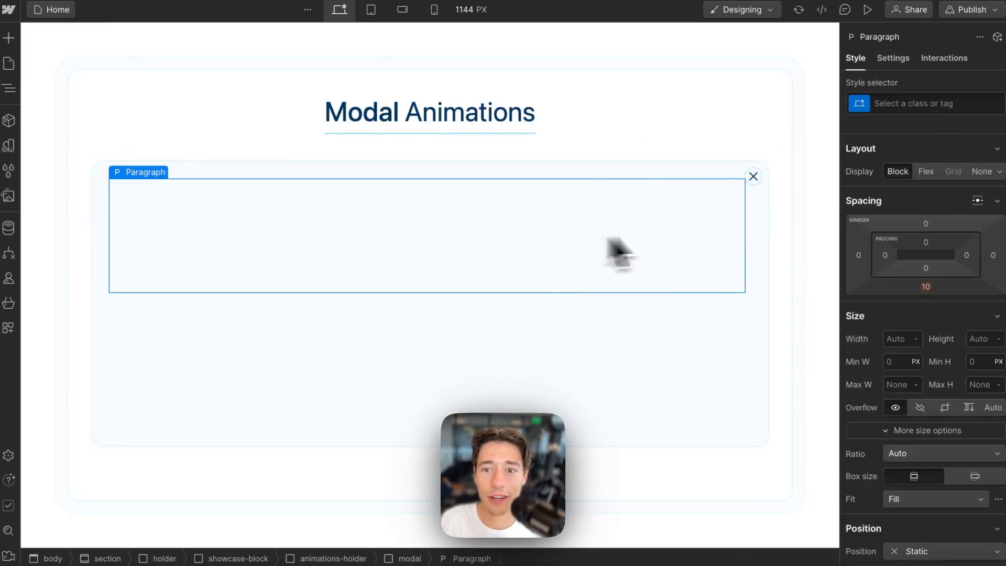
left_click(606, 142)
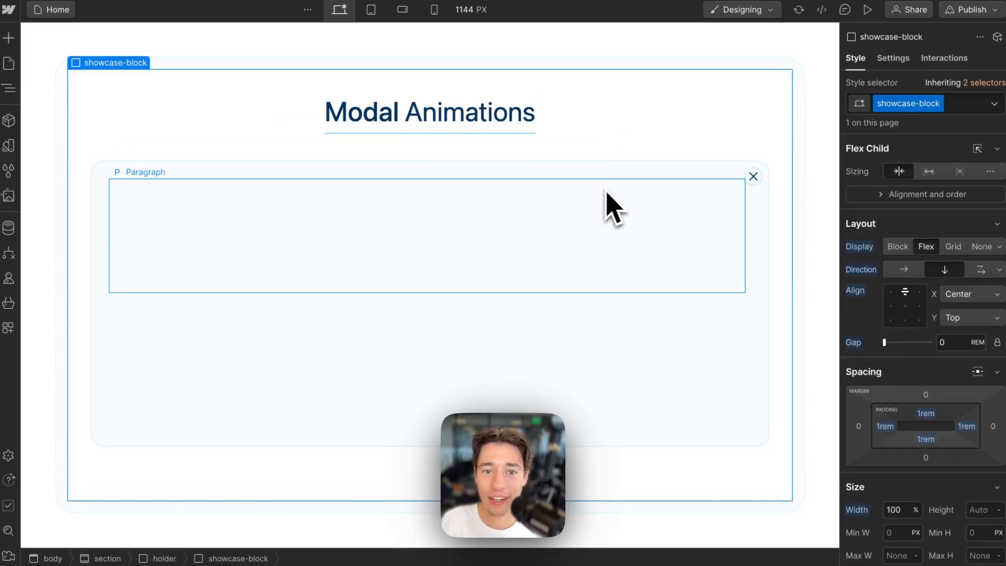
left_click(587, 209)
left_click(635, 177)
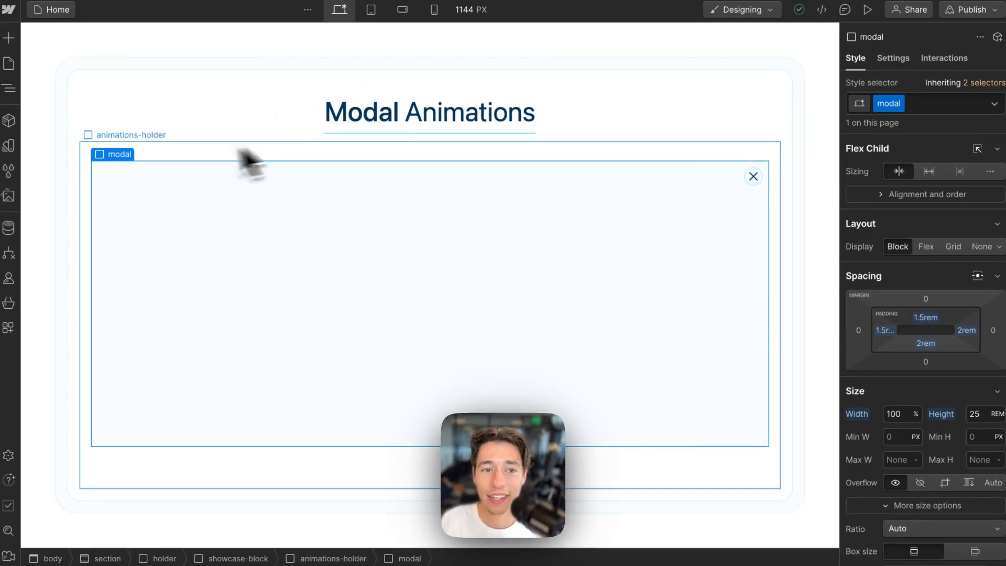
left_click(277, 227)
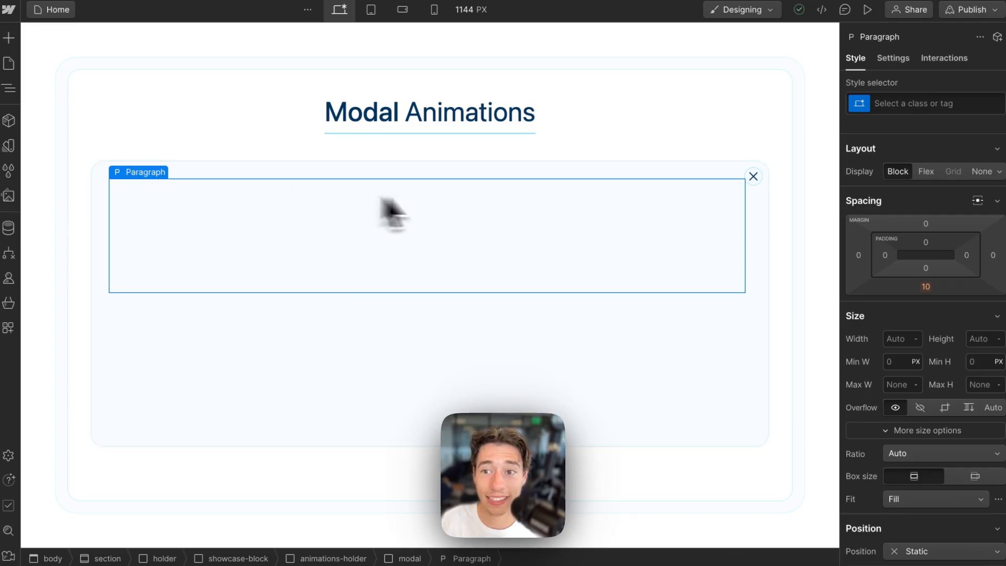
left_click(896, 59)
left_click(997, 319)
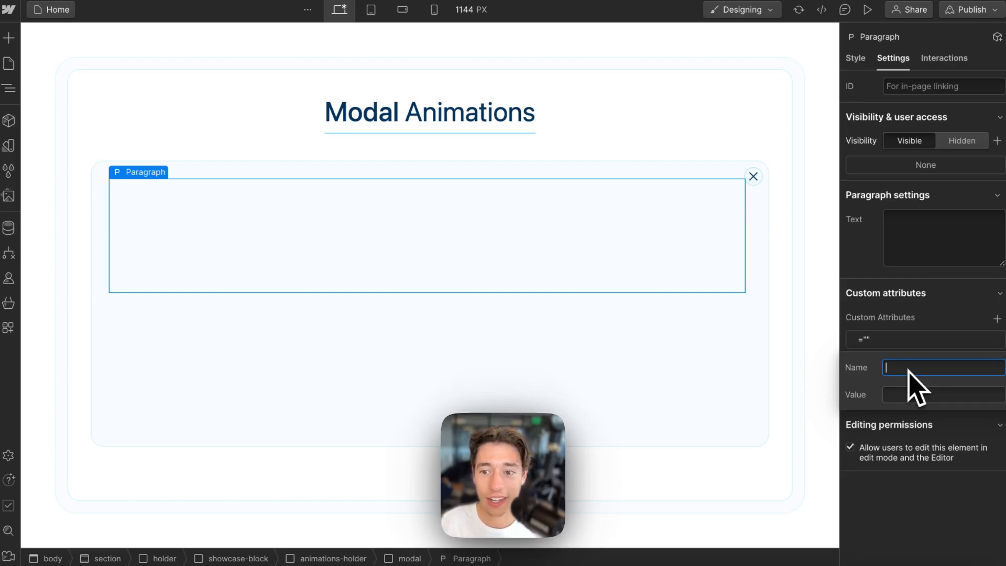
- Give the modal paragraph the custom attribute wized="modalText"
type("wized")
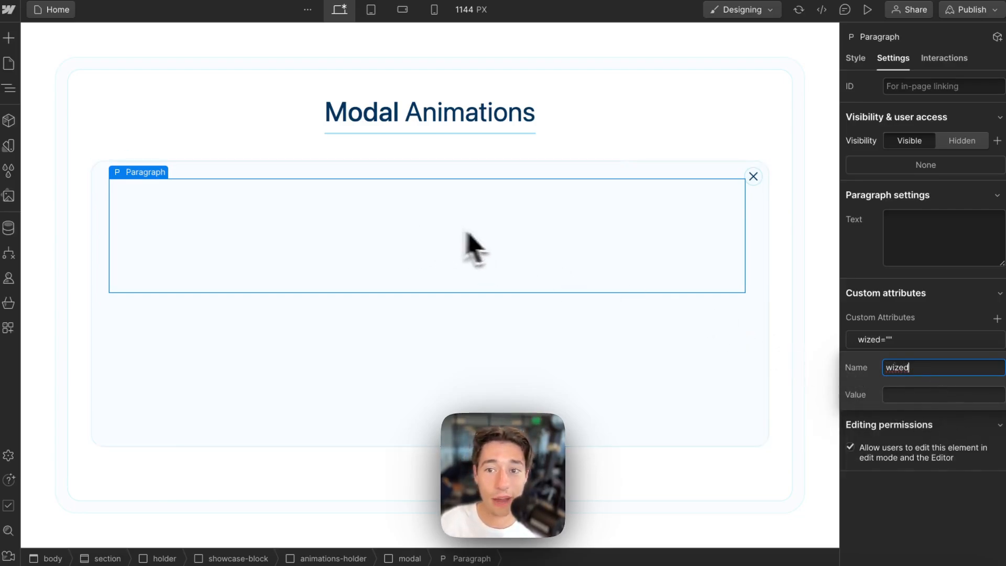
left_click(909, 395)
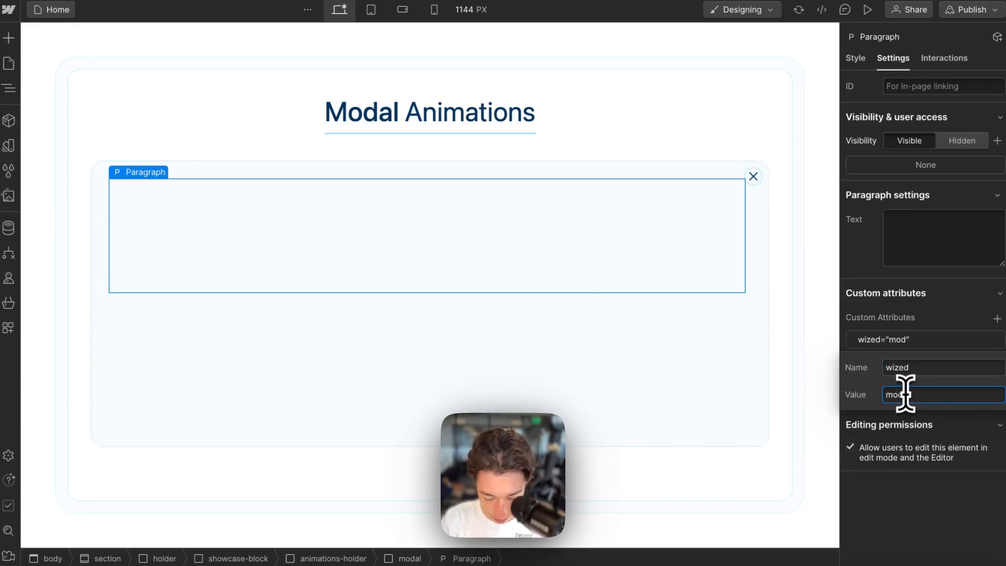
key("Return")
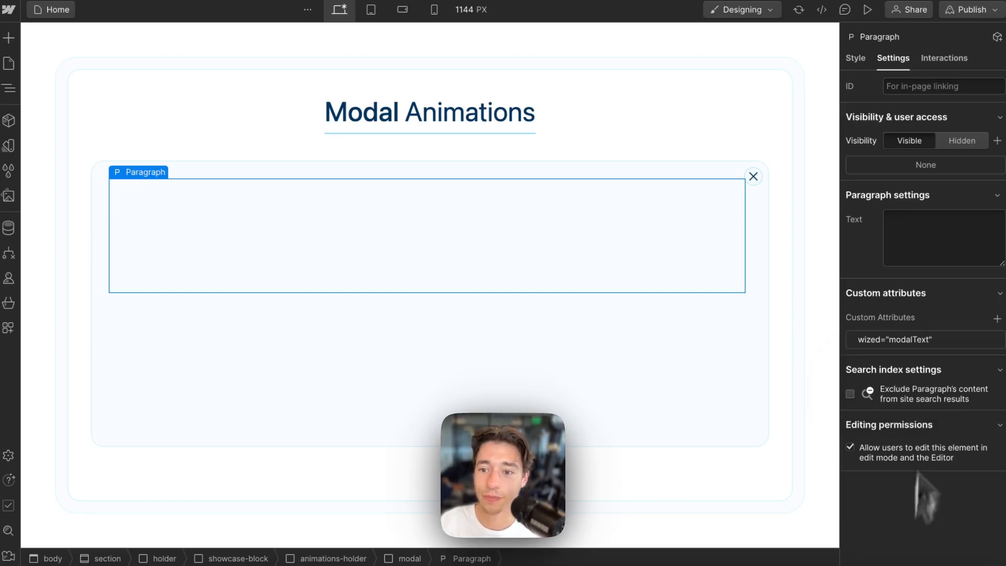
- Publish the Webflow site to the selected domains and return to Wized
left_click(970, 10)
left_click(898, 217)
mouse_move(3, 63)
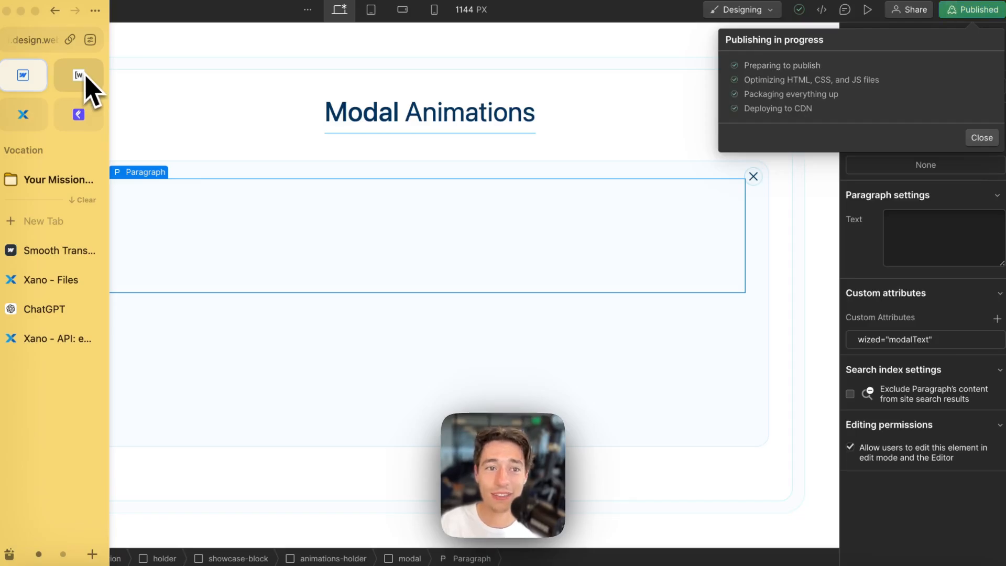
left_click(78, 75)
- With X-Ray on, make the modalText action set the paragraph's text to return r.Example.data
left_click(153, 8)
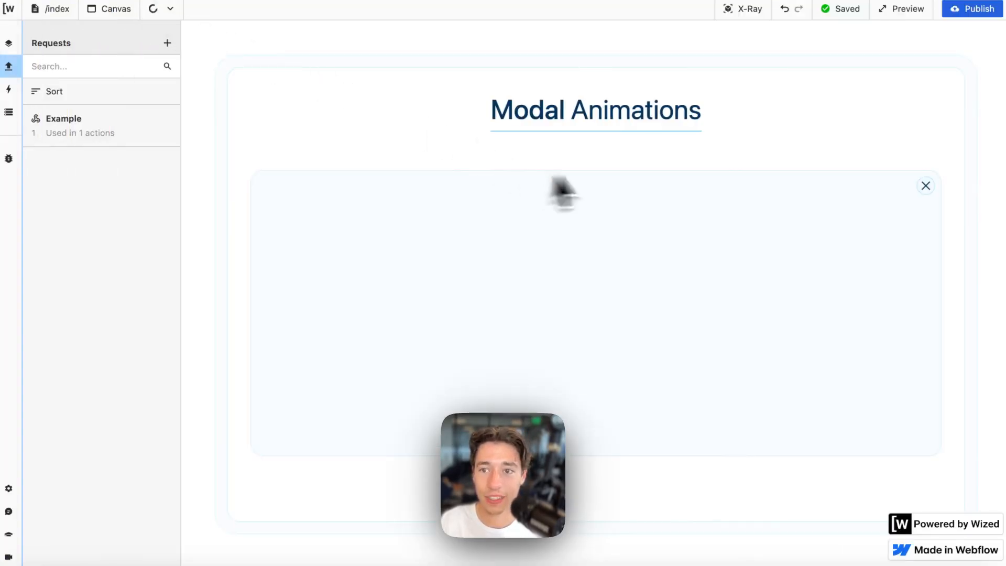
left_click(743, 9)
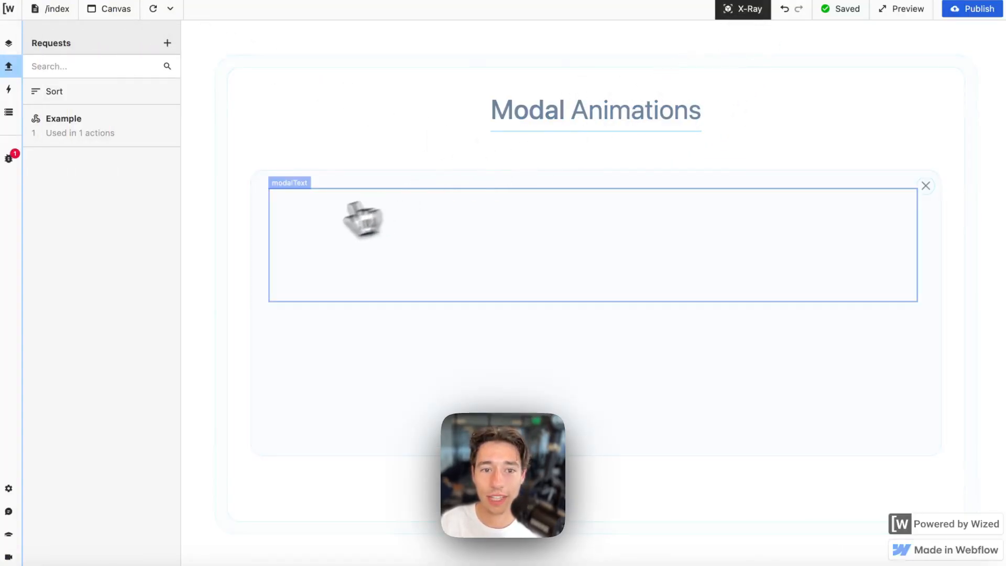
left_click(291, 197)
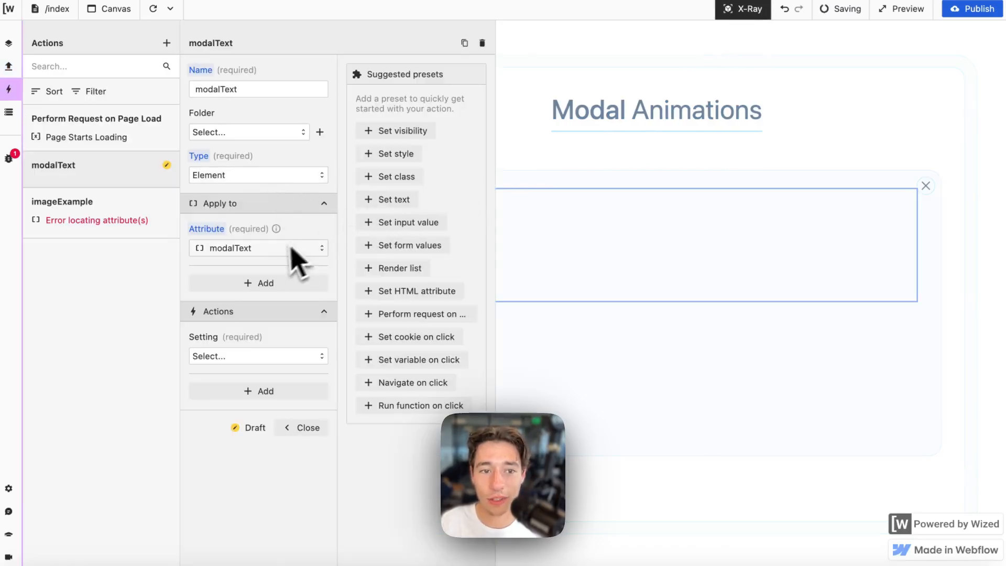
left_click(246, 357)
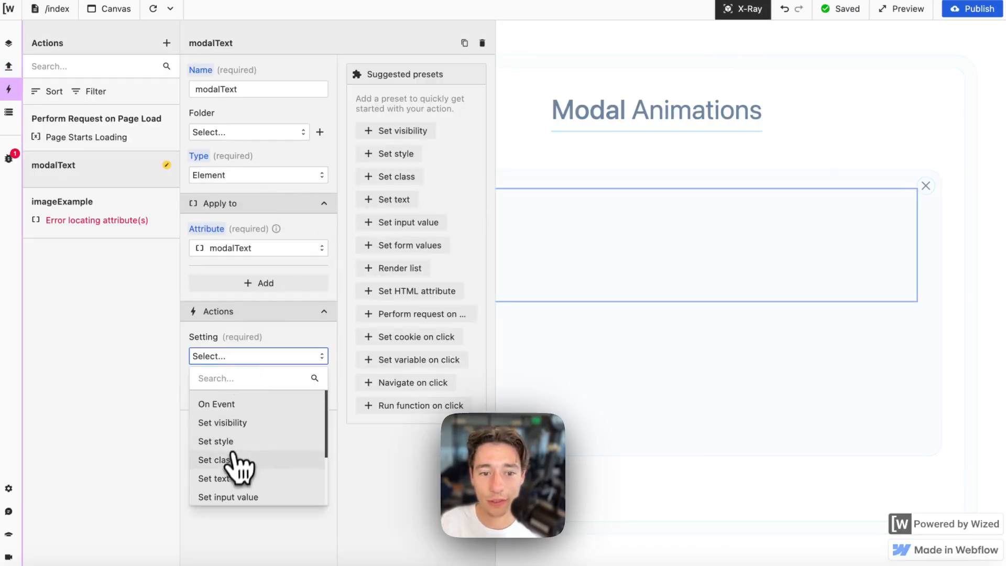
left_click(214, 478)
left_click(223, 451)
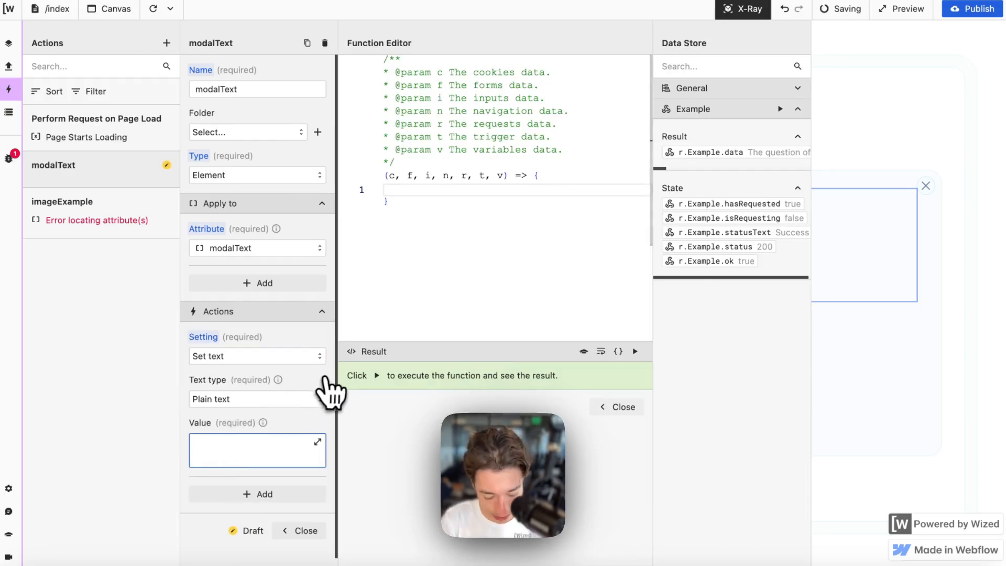
type("return")
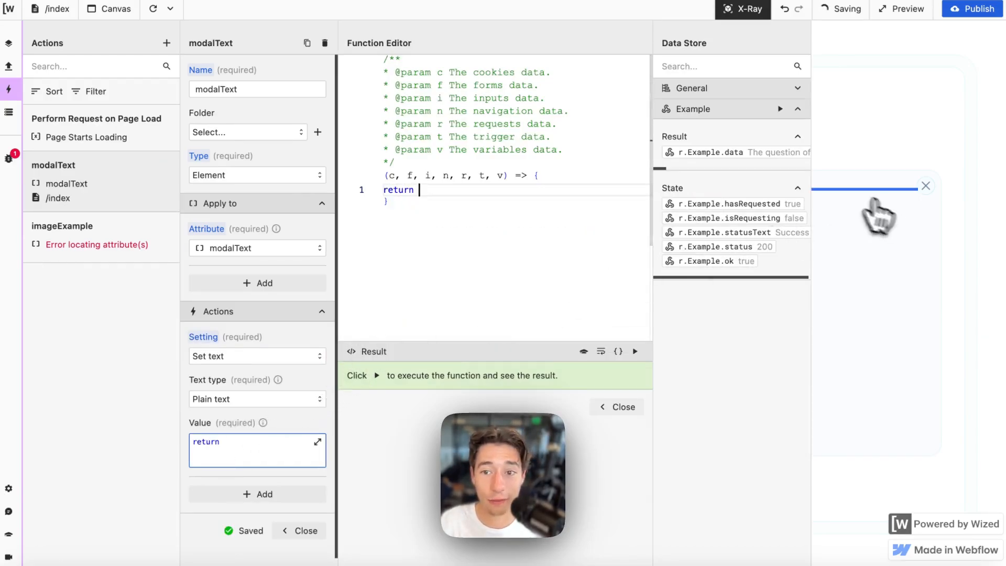
left_click(770, 153)
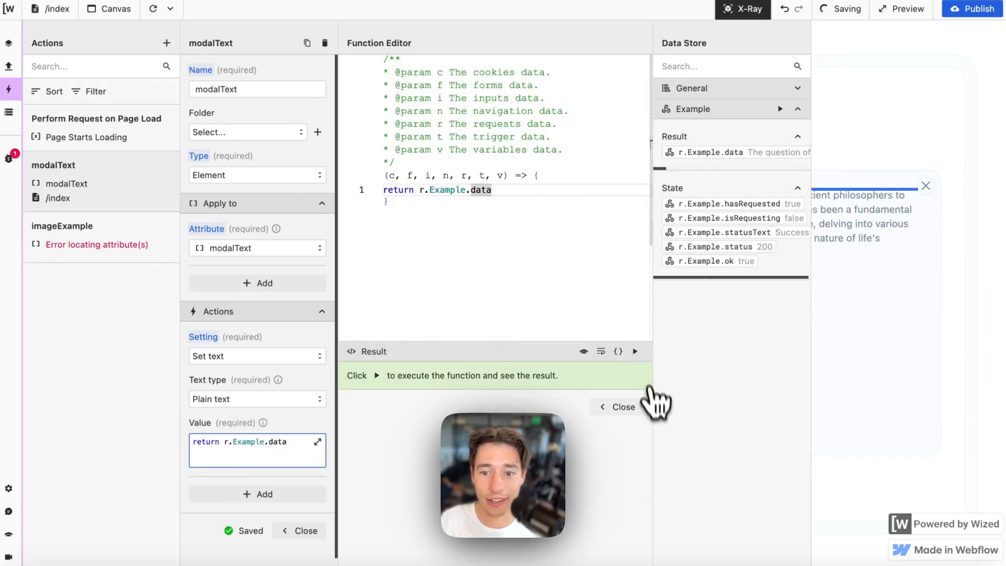
left_click(622, 407)
left_click(304, 530)
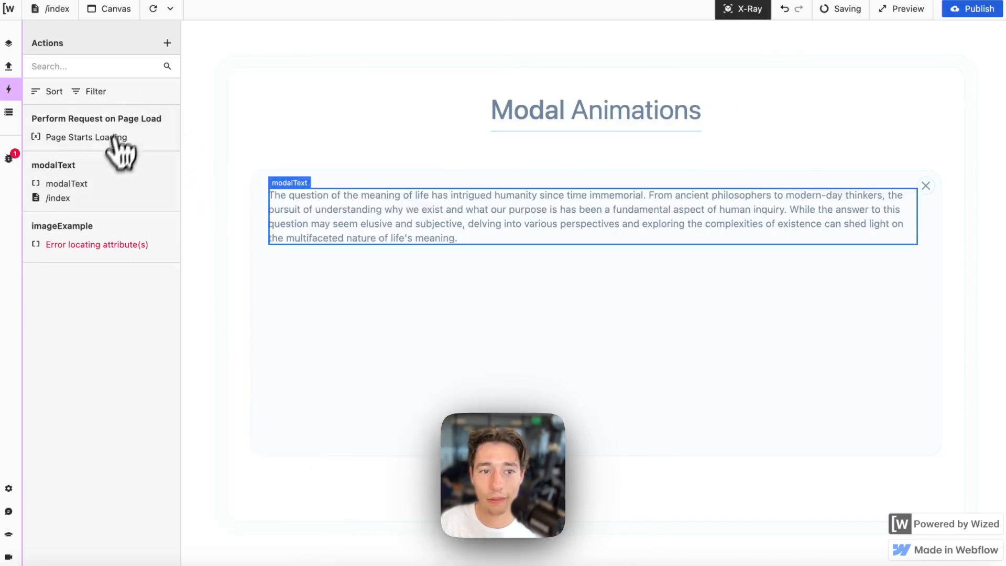
left_click(113, 231)
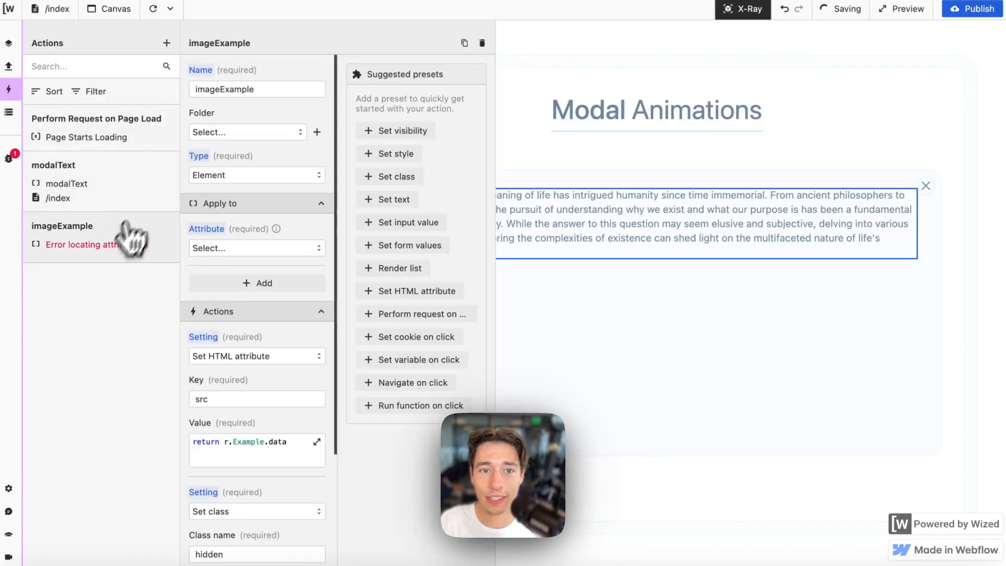
- Delete the erroring imageExample action and turn X-Ray off
left_click(483, 43)
left_click(549, 342)
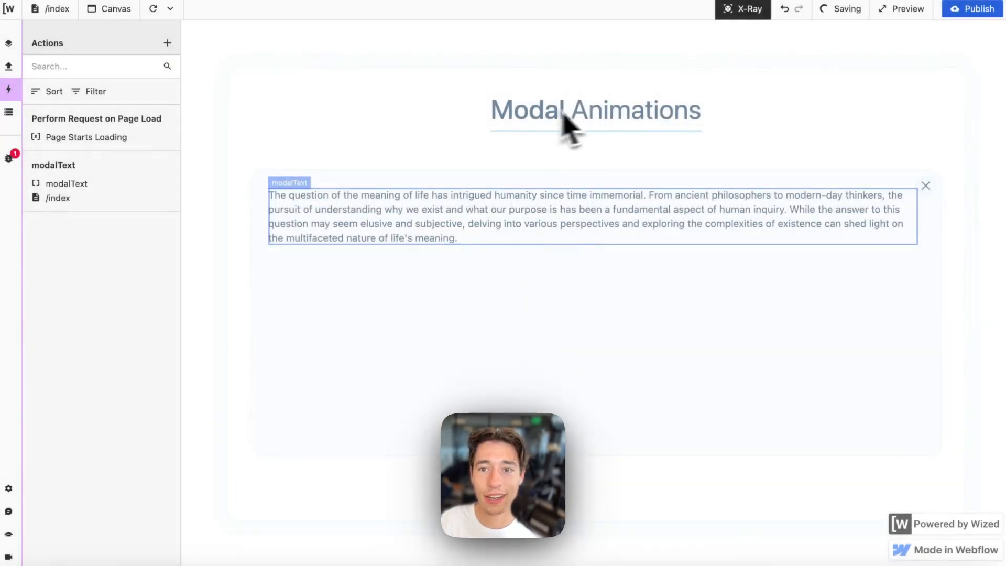
left_click(748, 16)
- Reload the canvas preview until the modal paragraph shows the meaning-of-life text
left_click(155, 9)
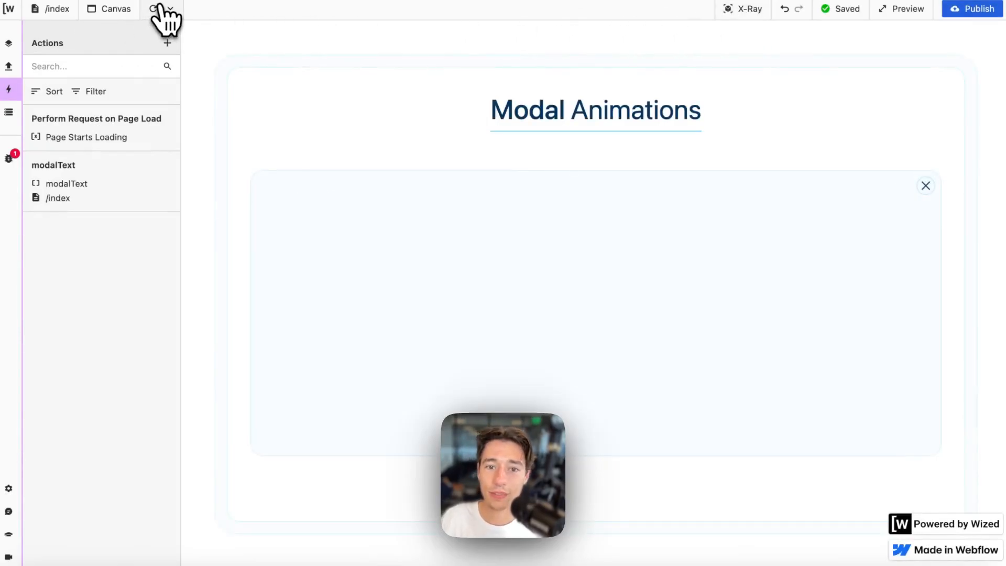
left_click(155, 9)
left_click(155, 9)
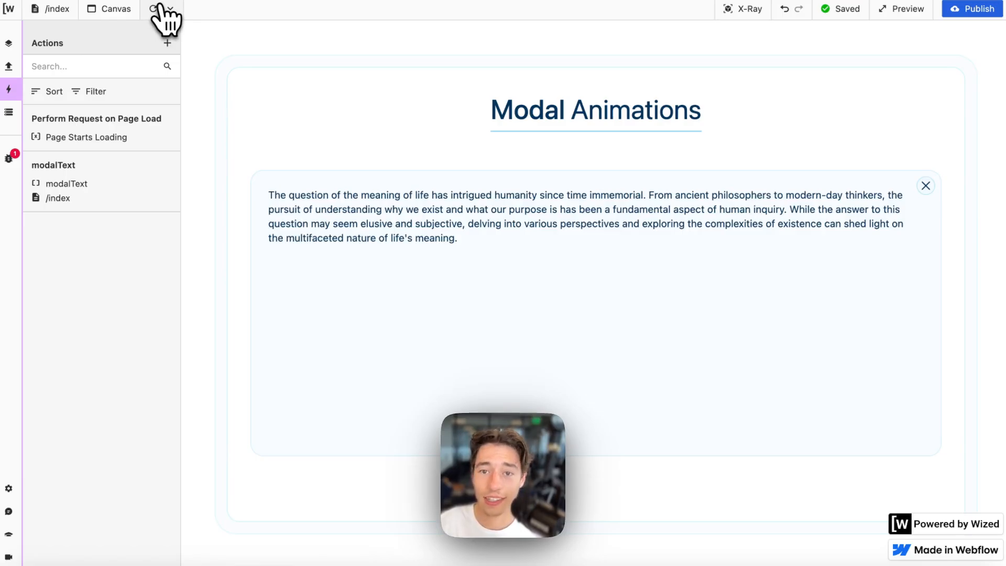
mouse_move(30, 89)
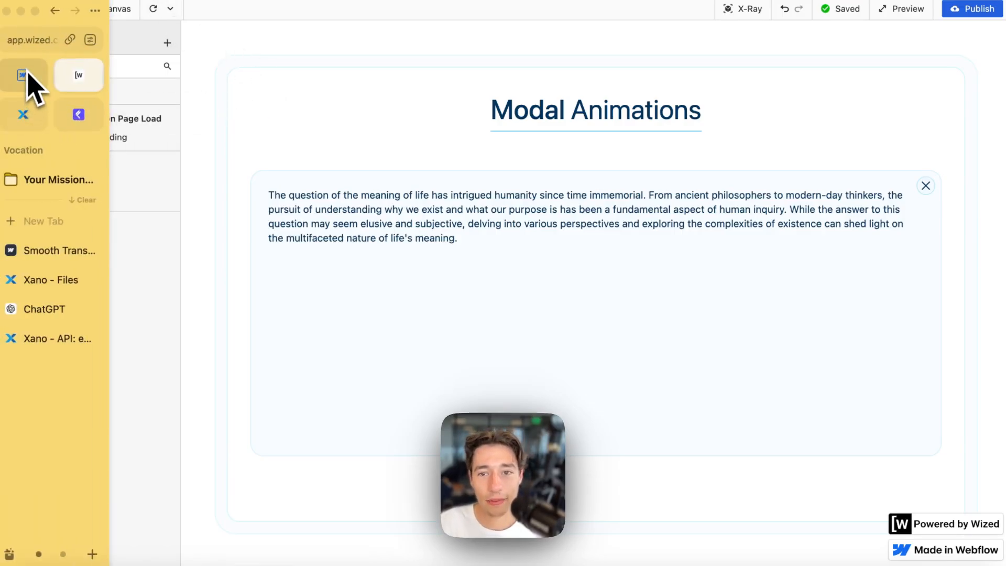
left_click(155, 9)
left_click(155, 9)
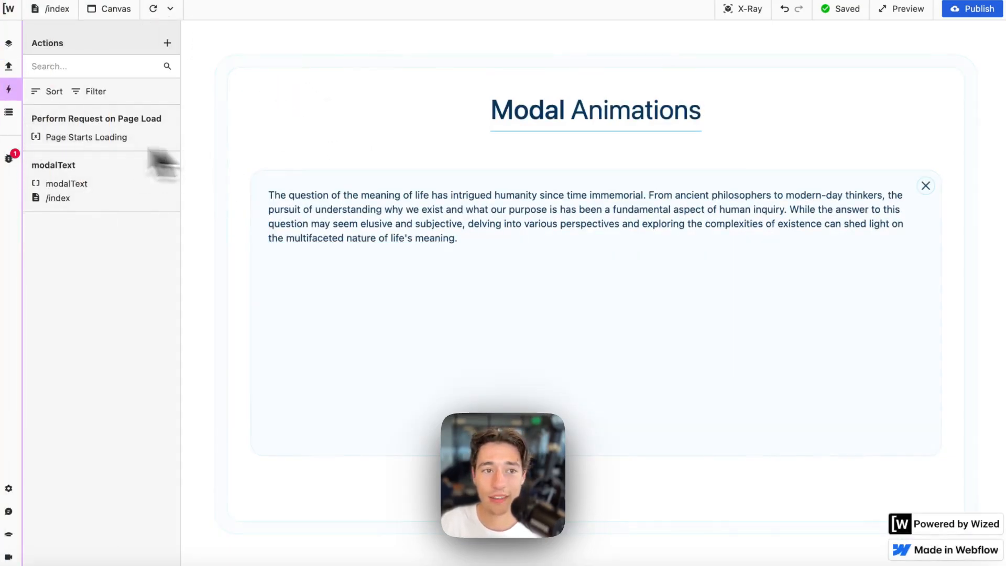
mouse_move(47, 104)
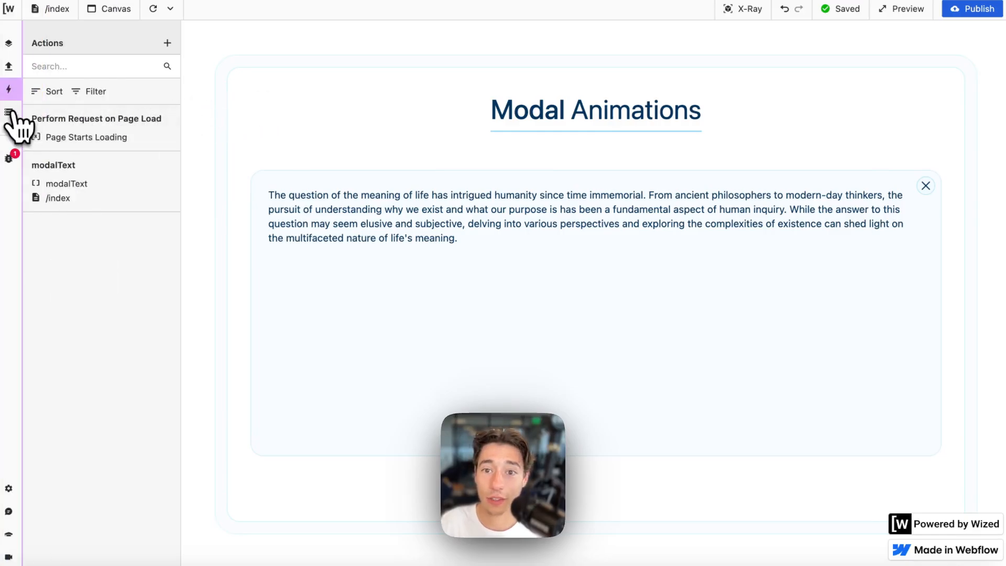
- Create the Data Store variable modal with initial value return "closed" and test it
left_click(9, 111)
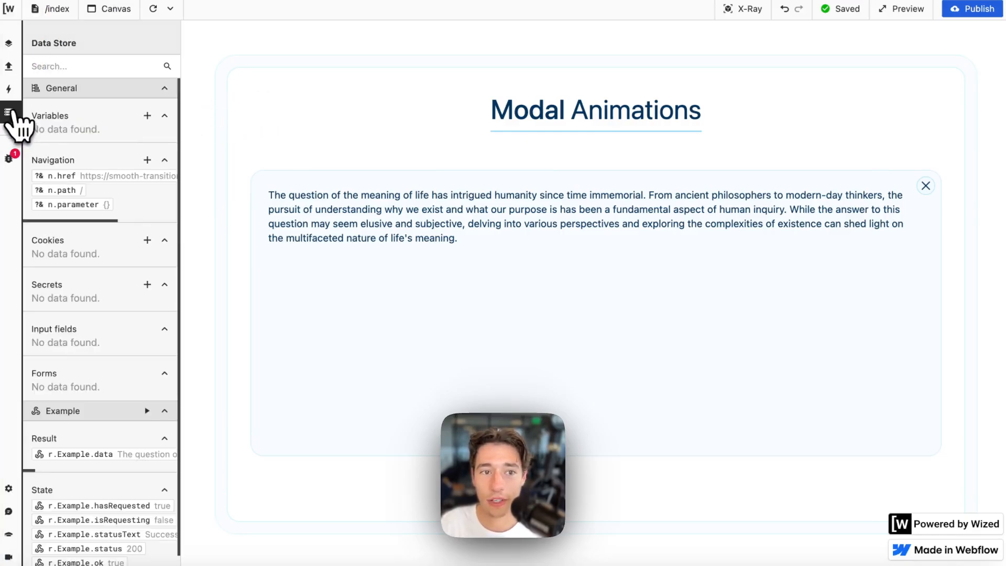
left_click(147, 116)
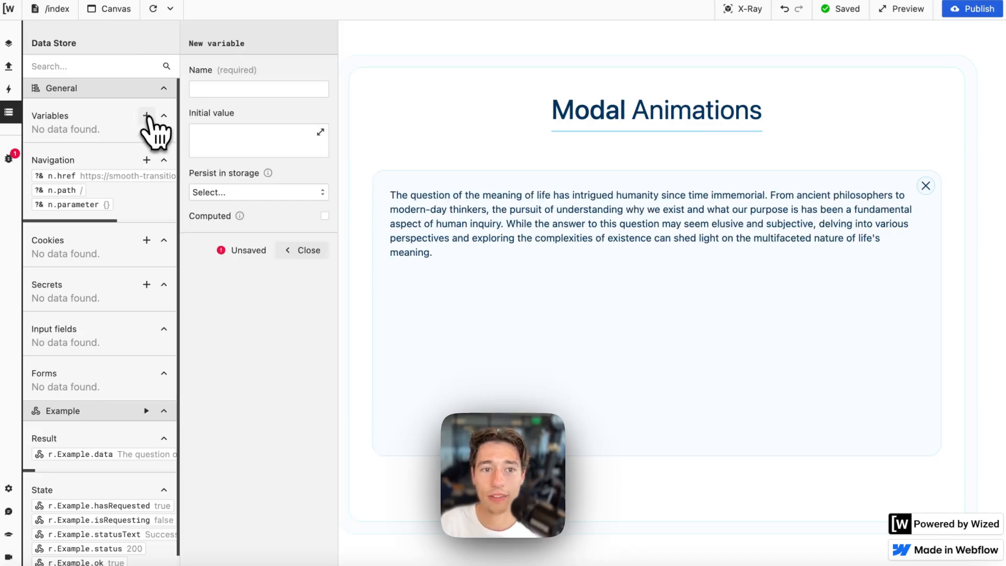
left_click(254, 88)
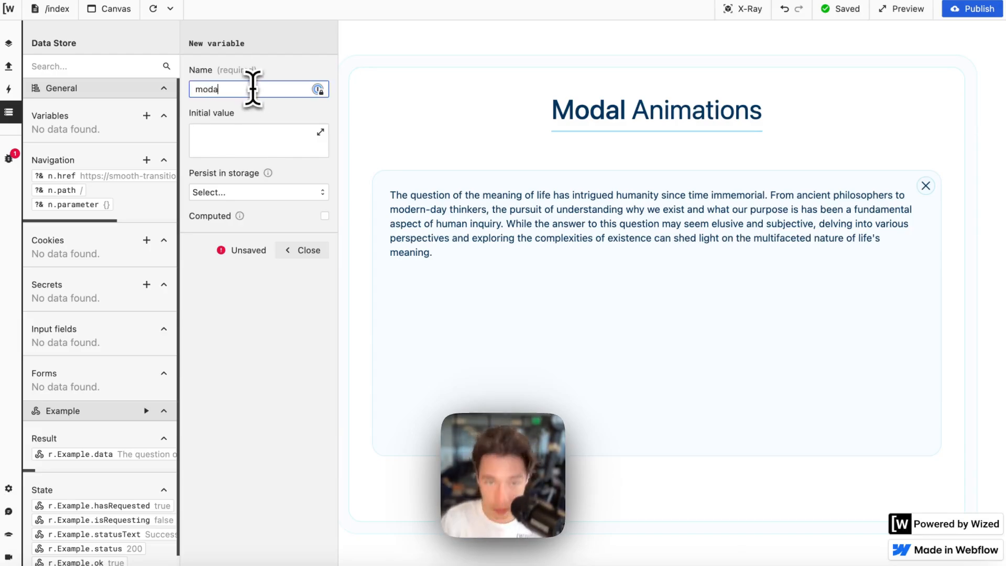
left_click(224, 139)
type("r")
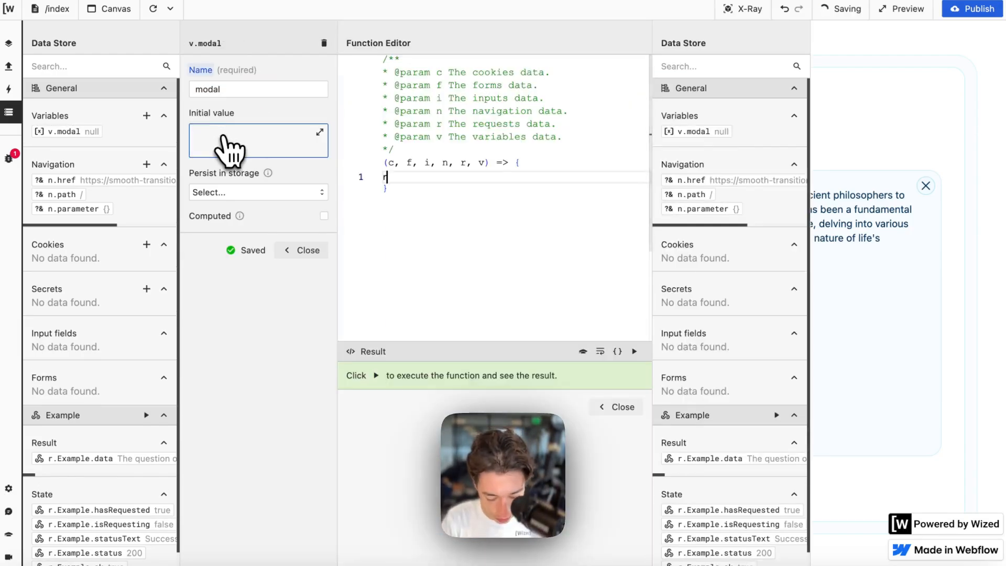
type("etun")
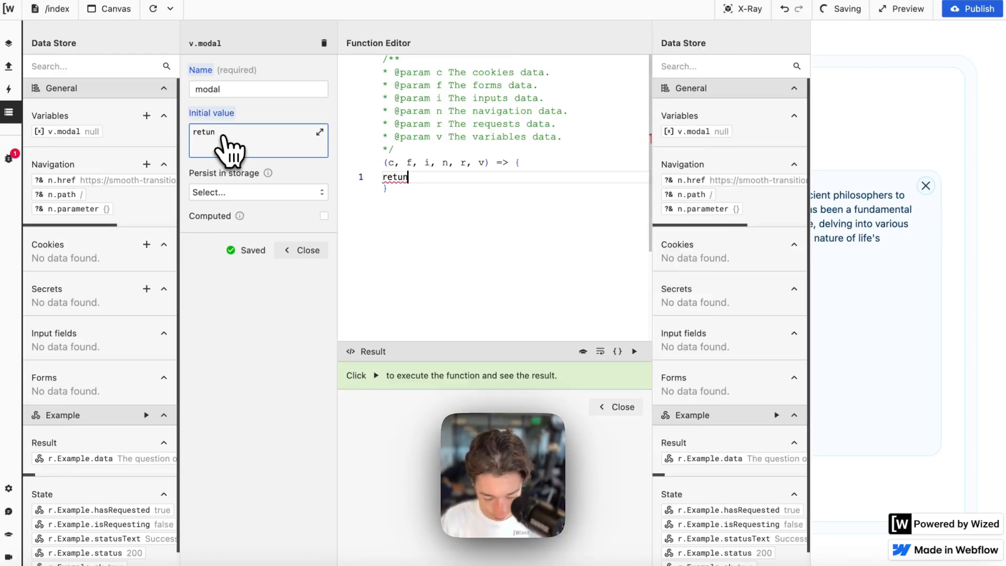
key("BackSpace")
type("rn \"")
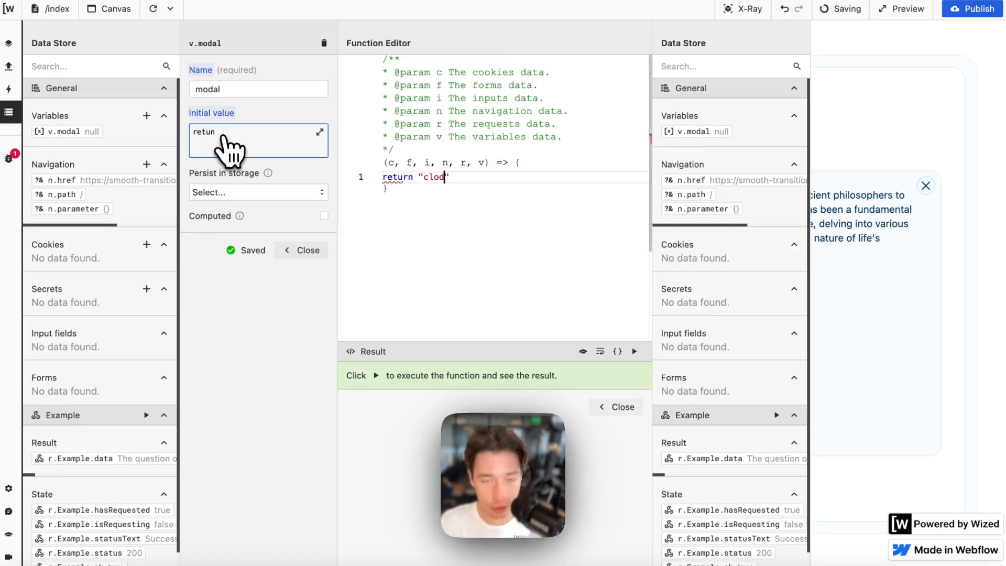
type("closes")
key("BackSpace")
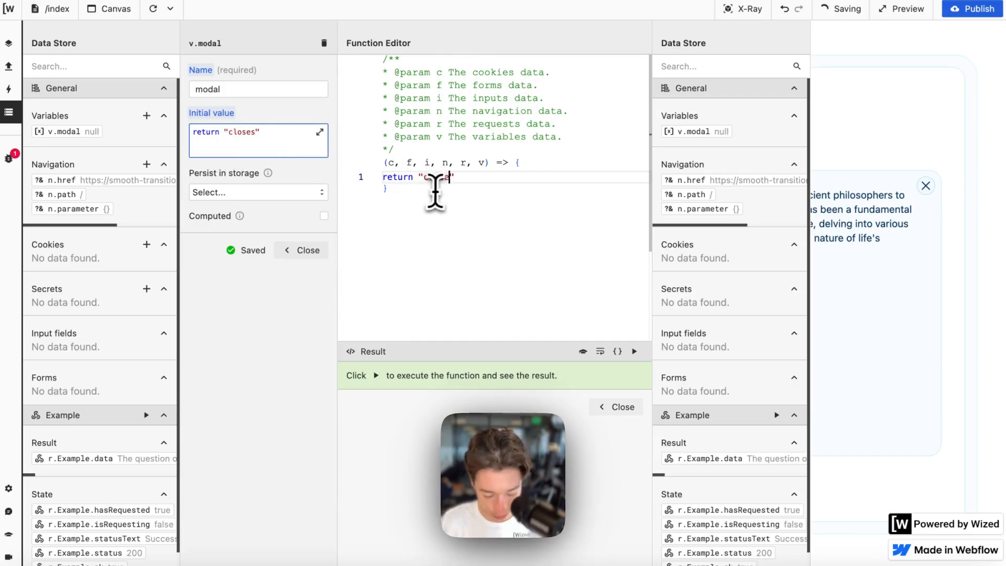
type("d")
left_click(495, 181)
left_click(634, 352)
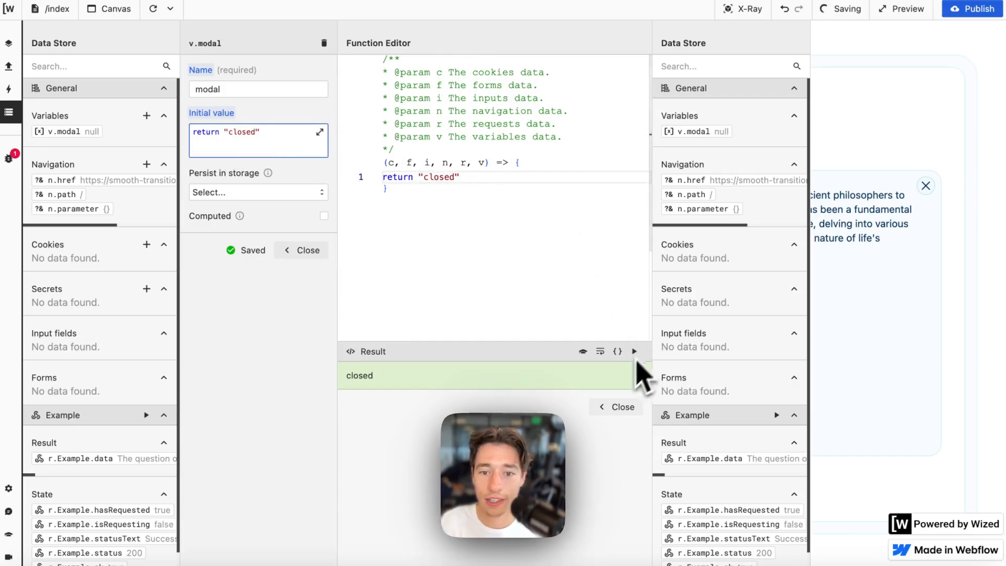
left_click(623, 408)
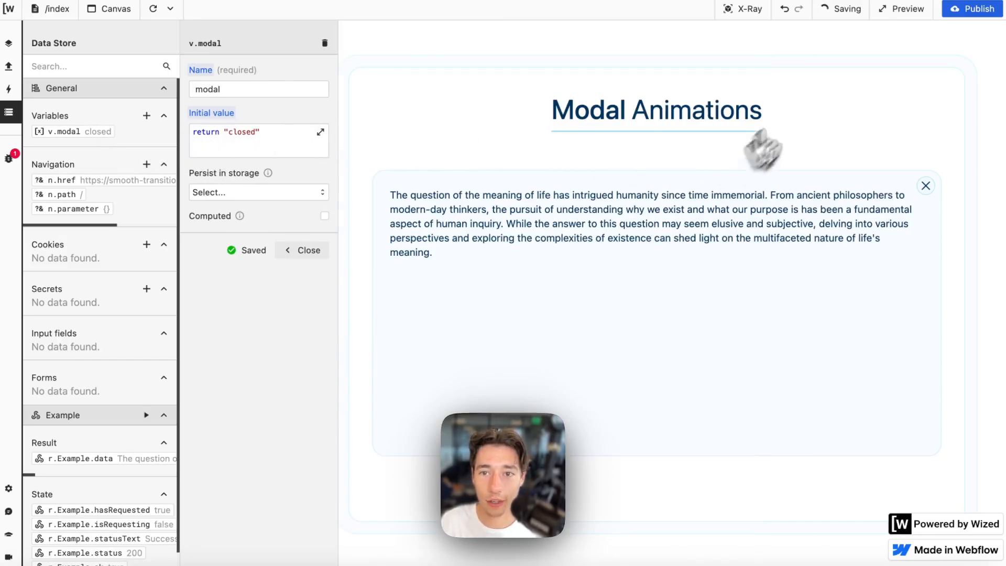
- Toggle X-Ray on and off, then go back to the Webflow Designer
left_click(737, 11)
left_click(744, 9)
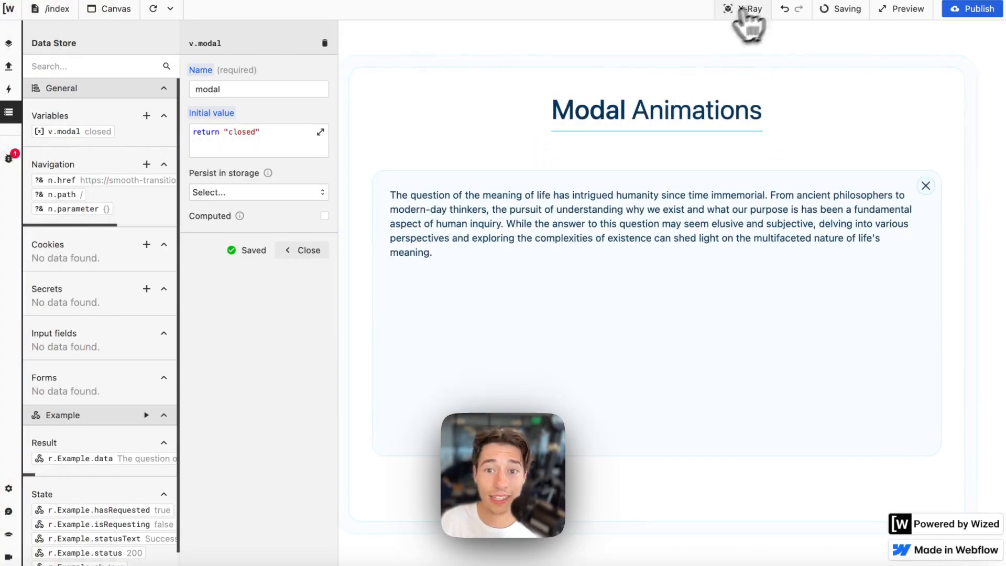
left_click(39, 77)
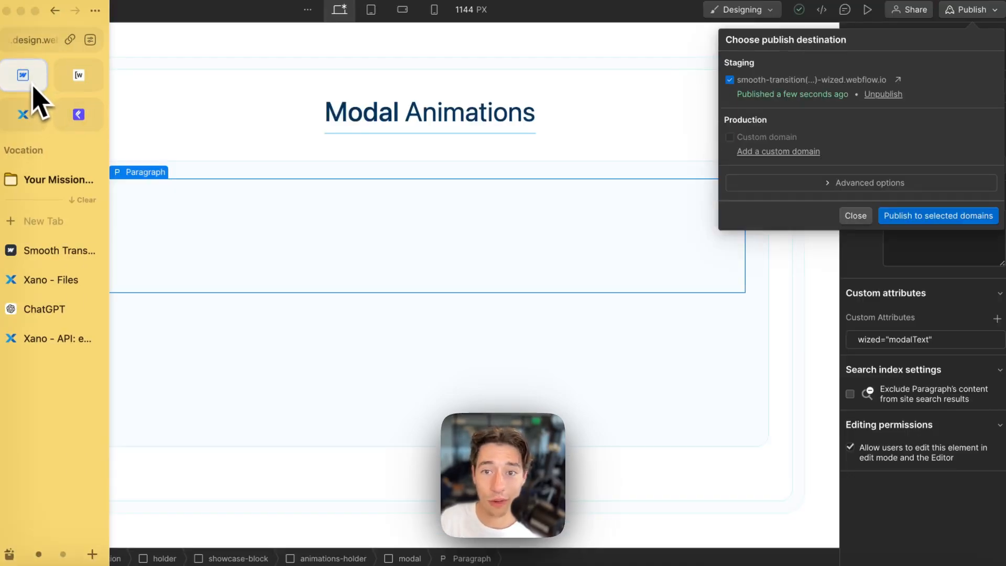
- Give the modal div the custom attribute wized="modal"
left_click(854, 214)
left_click(386, 357)
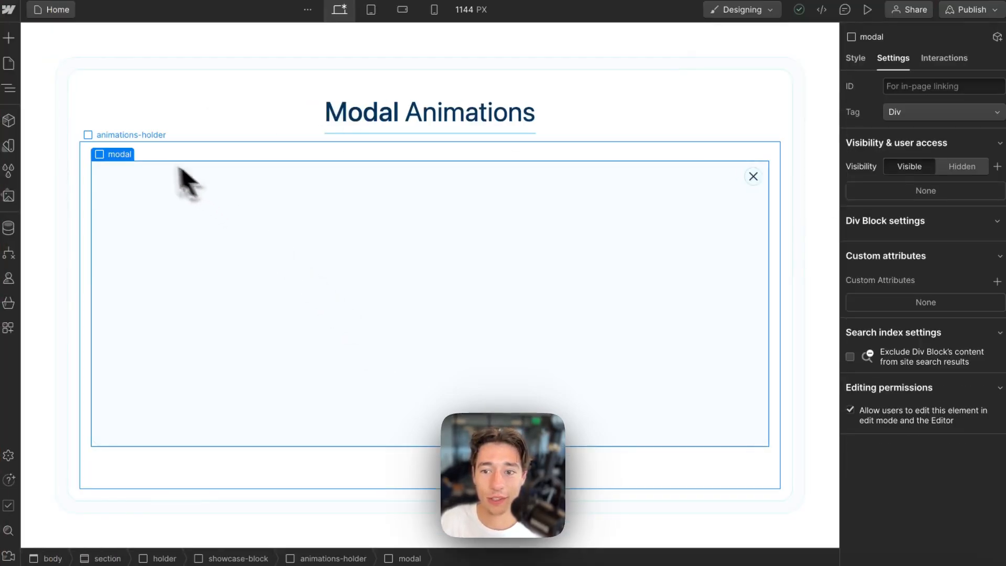
left_click(998, 282)
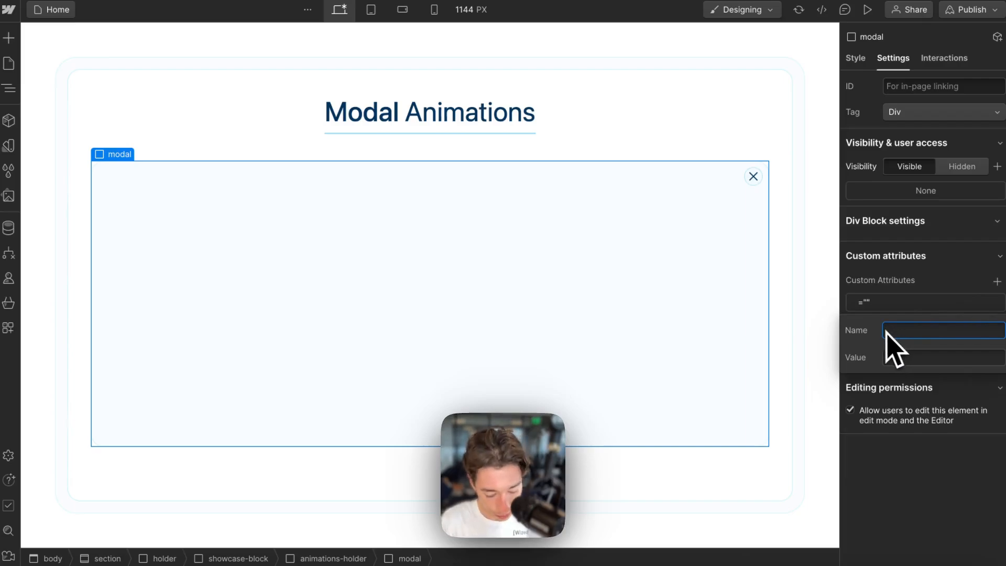
type("wized")
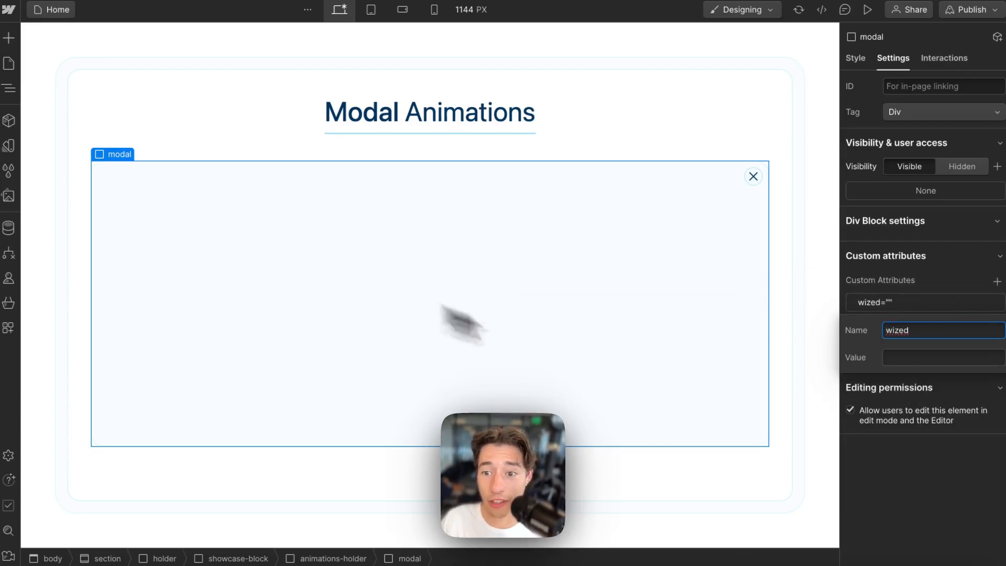
left_click(901, 358)
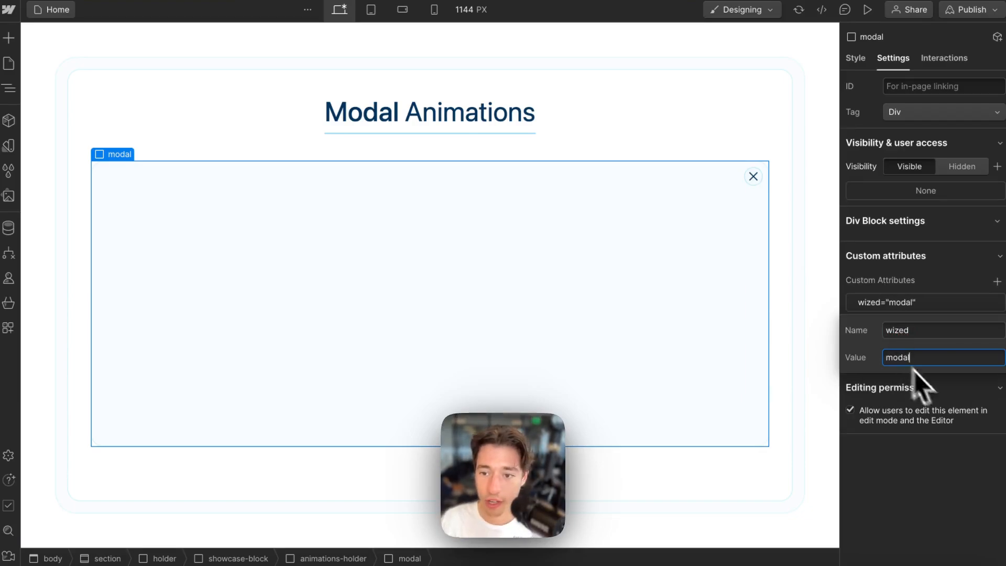
key("Return")
- Add a new combo class named hidden to the modal div
left_click(858, 59)
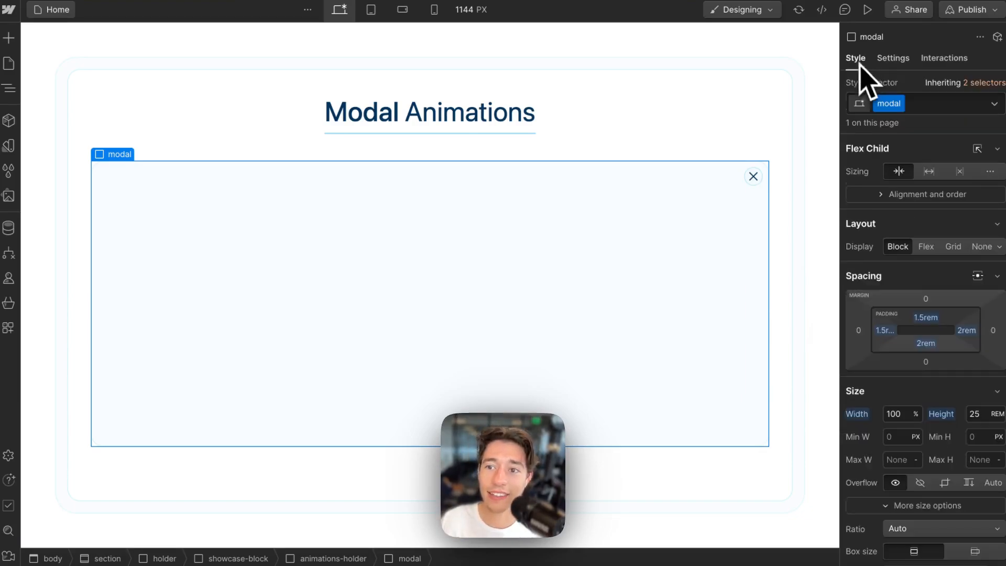
left_click(948, 104)
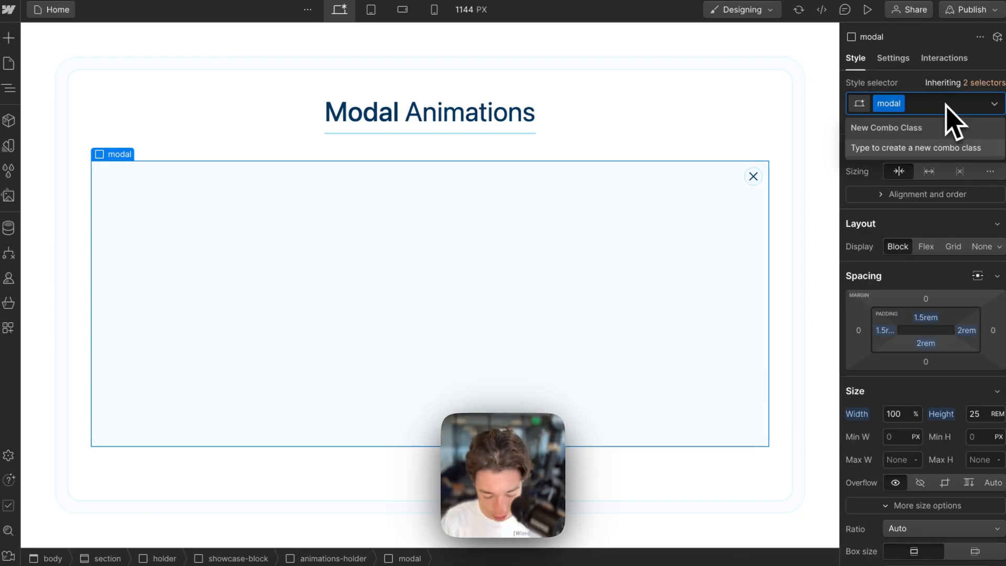
type("hide")
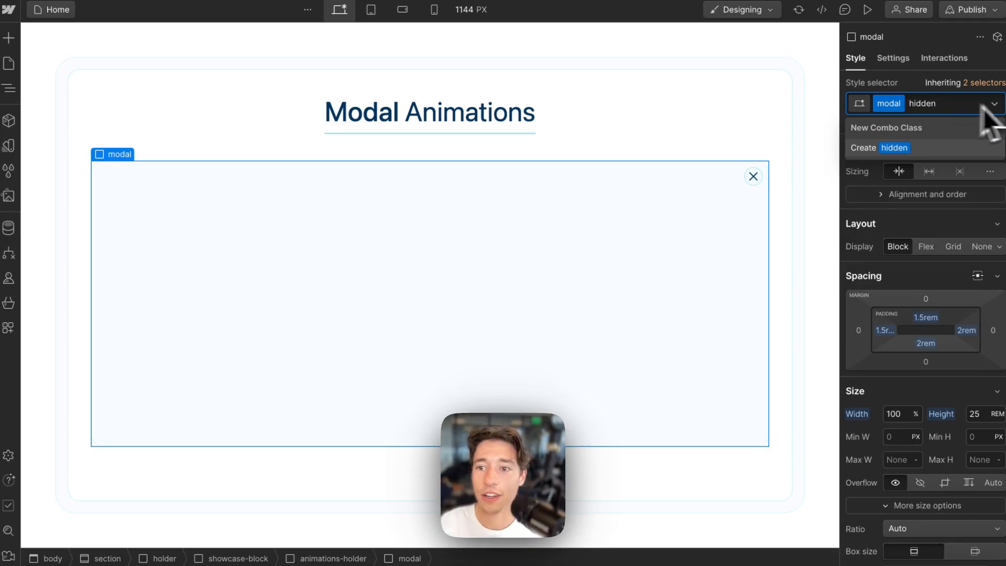
left_click(937, 144)
scroll(930, 203, "down", 10)
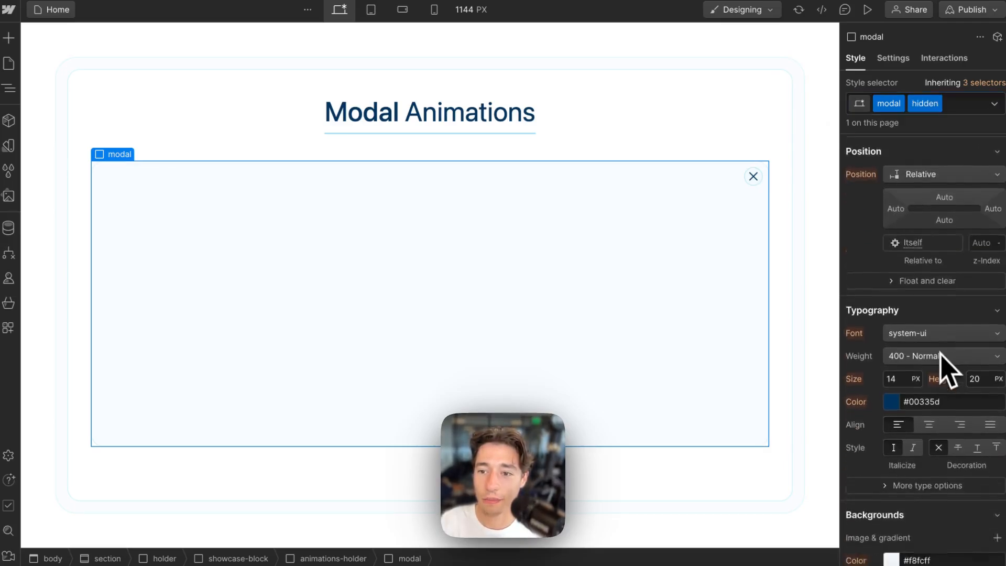
scroll(929, 398, "down", 12)
- Give the hidden combo class a Move transform of 200% on the Y axis
scroll(933, 281, "up", 2)
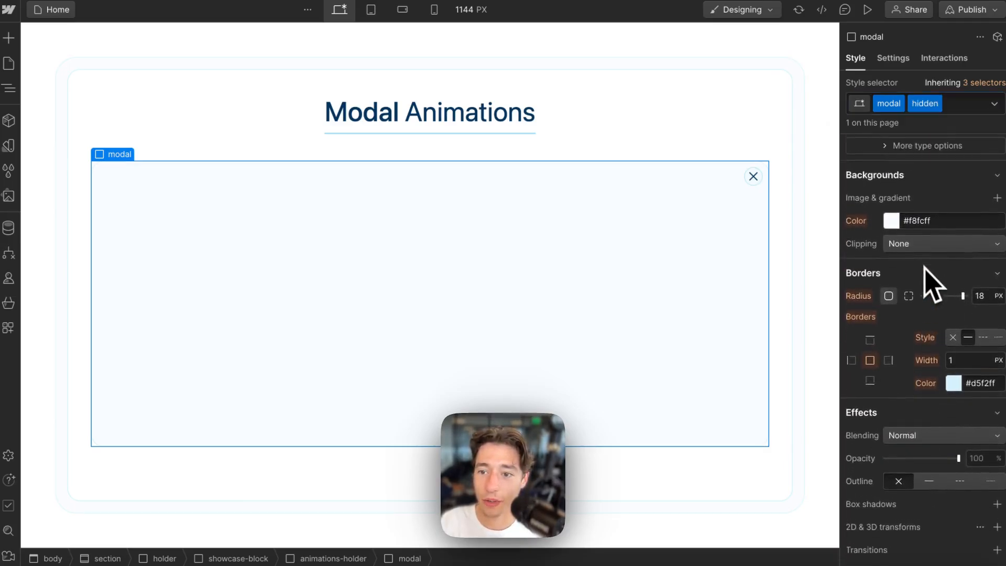
scroll(928, 272, "down", 2)
scroll(894, 403, "down", 5)
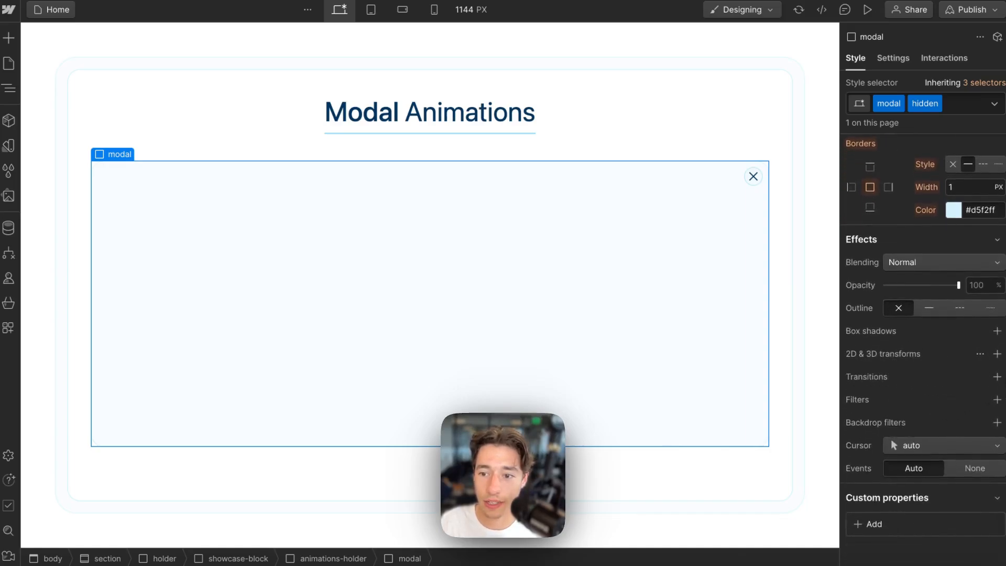
left_click(997, 355)
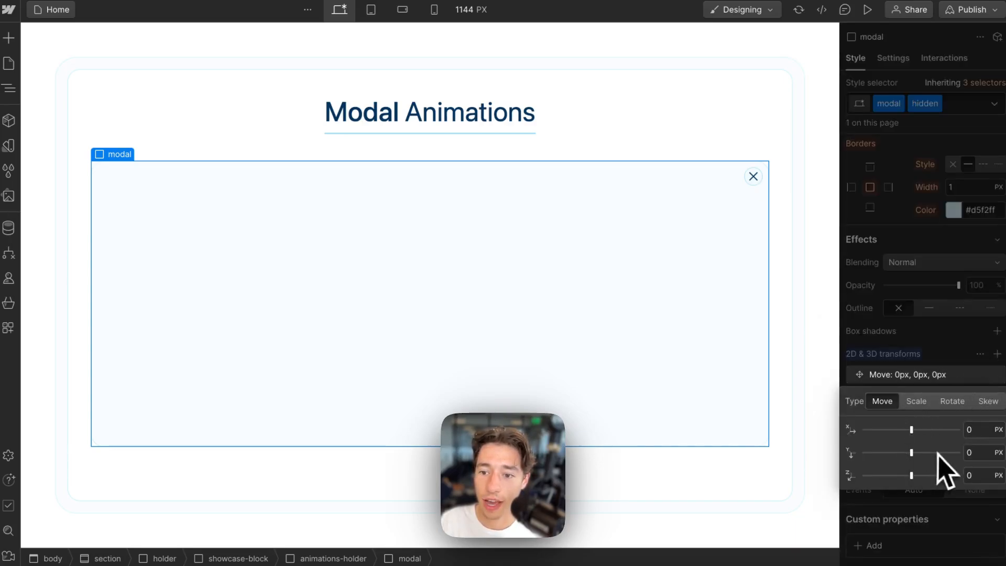
left_click_drag(912, 454, 949, 455)
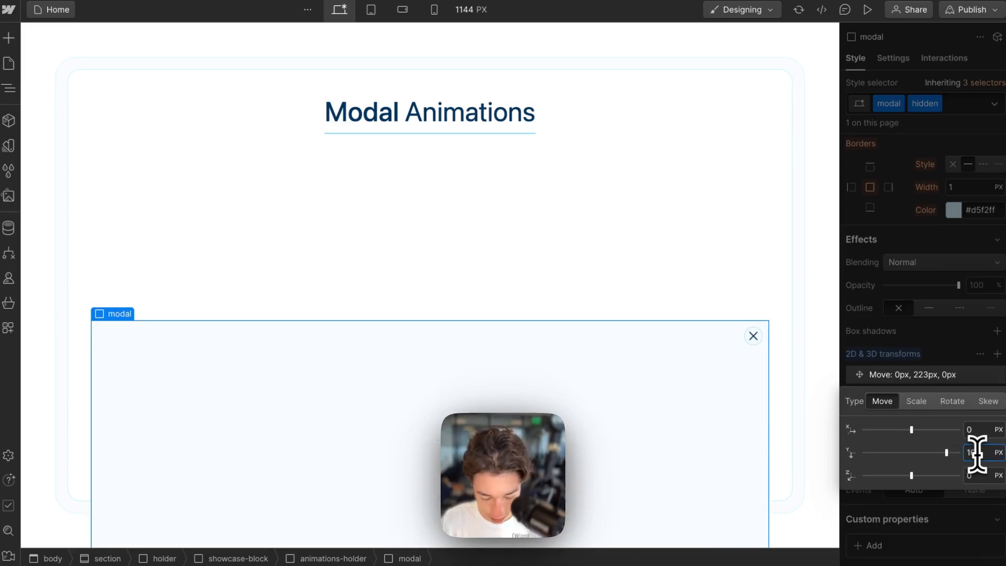
key("Return")
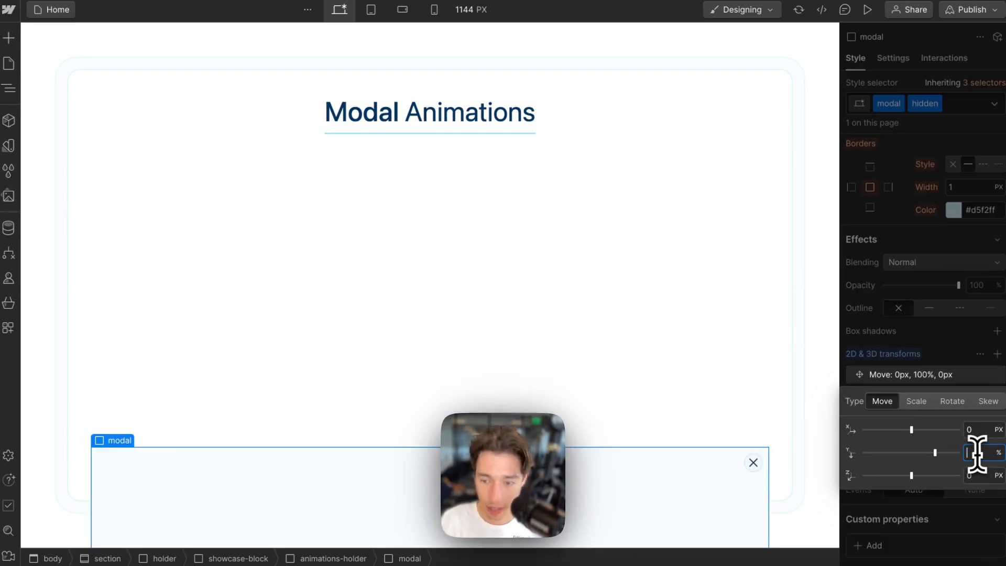
type("200")
key("Return")
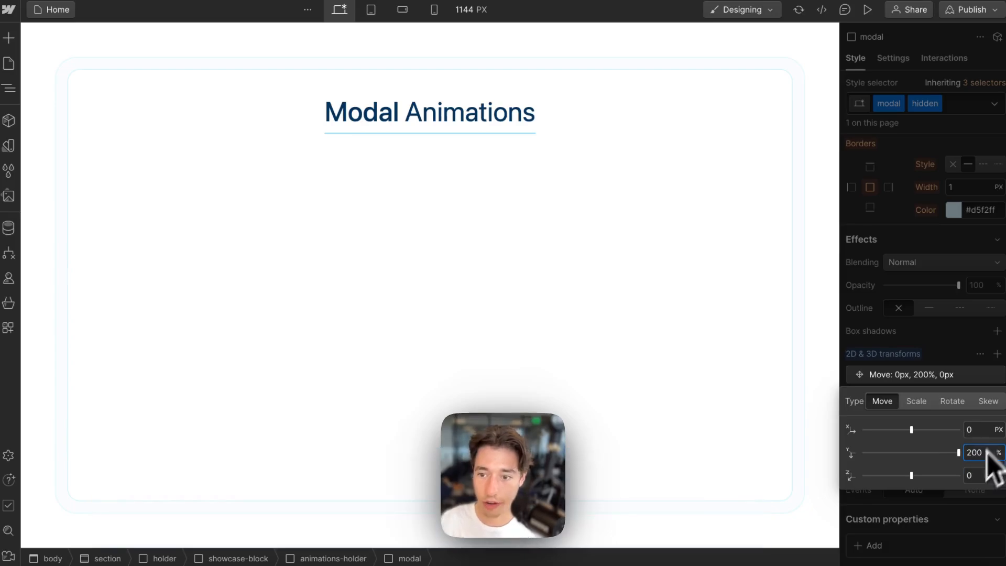
left_click(969, 348)
- Toggle the hidden class off and on to preview, leaving it removed from the modal
left_click(967, 100)
key("BackSpace")
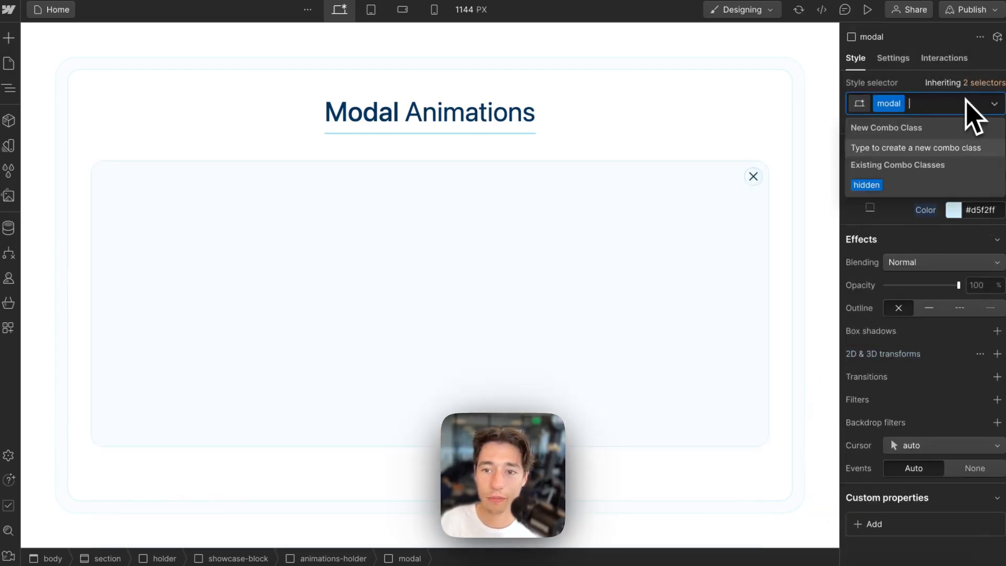
left_click(867, 184)
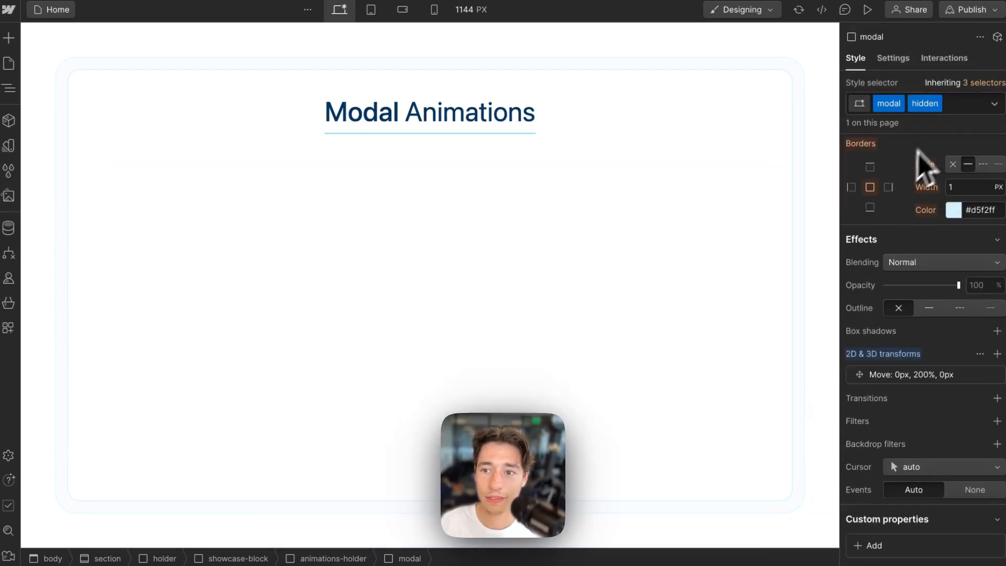
left_click(967, 103)
key("BackSpace")
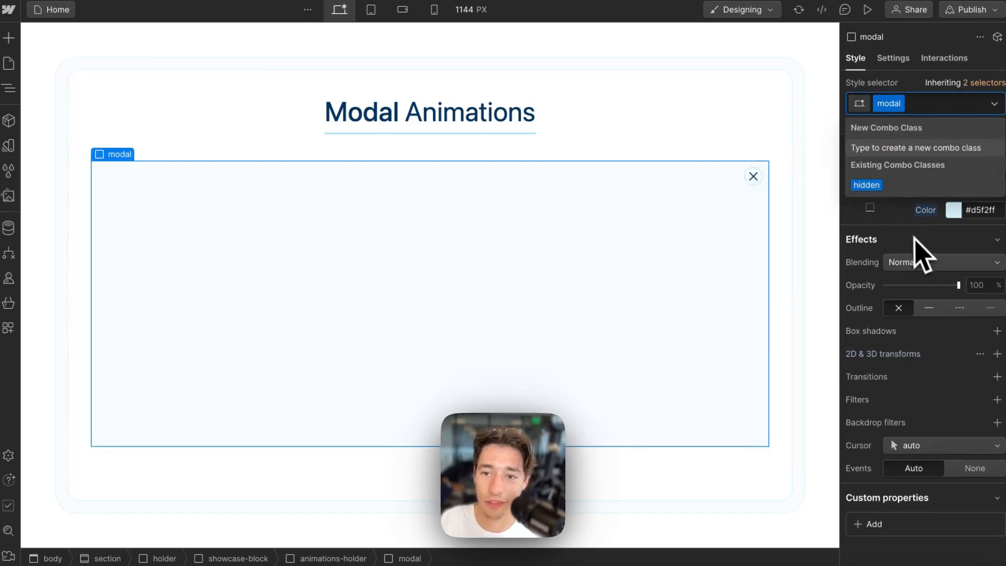
left_click(867, 185)
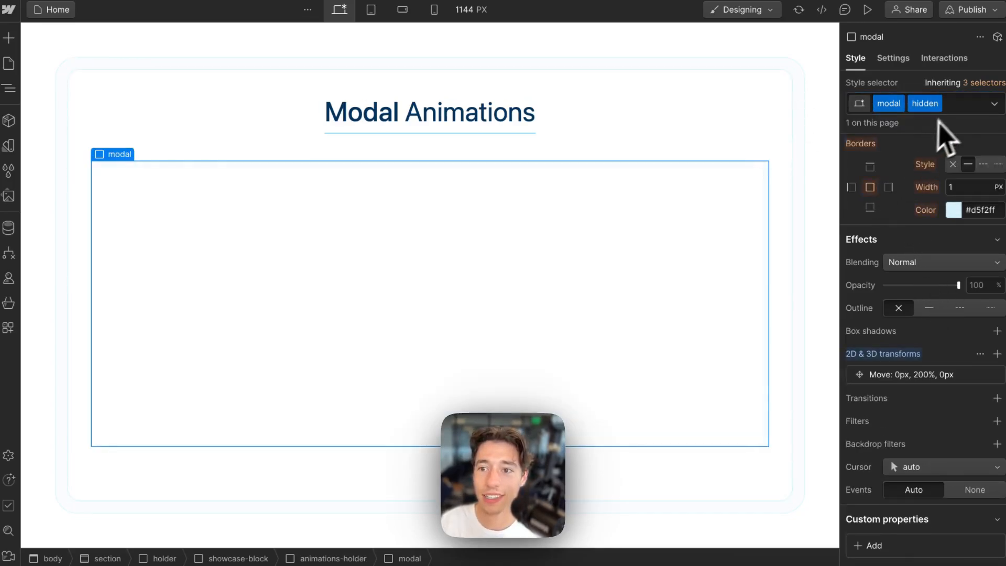
left_click(957, 108)
key("BackSpace")
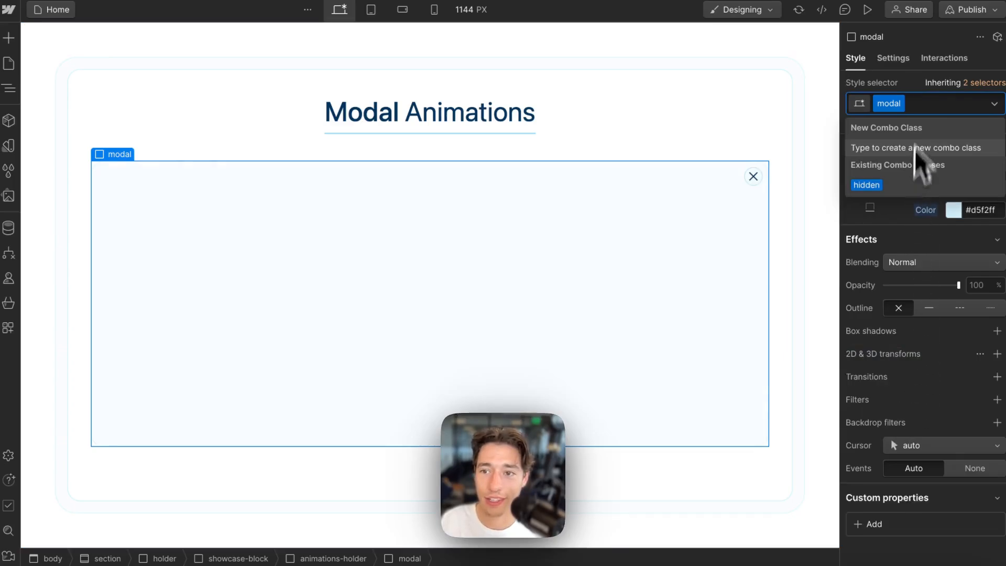
left_click(922, 92)
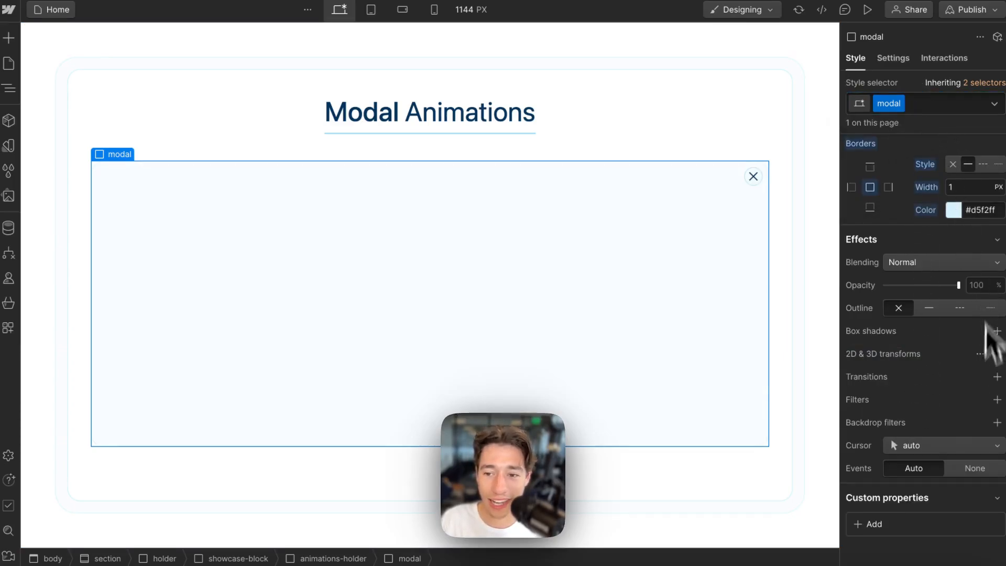
- Add a 700 ms All Properties transition to the modal class
left_click(998, 376)
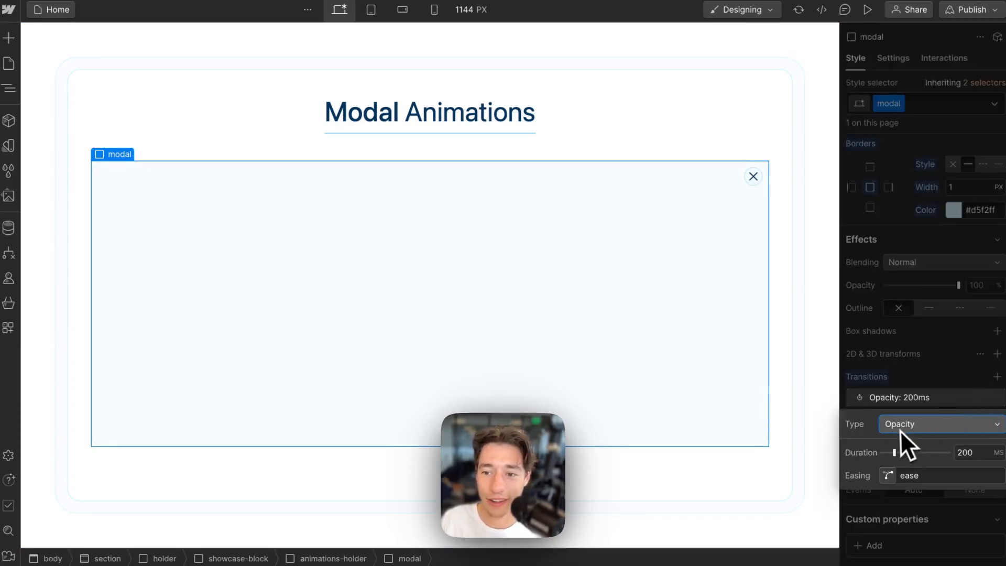
left_click(901, 429)
scroll(919, 445, "down", 7)
left_click(905, 556)
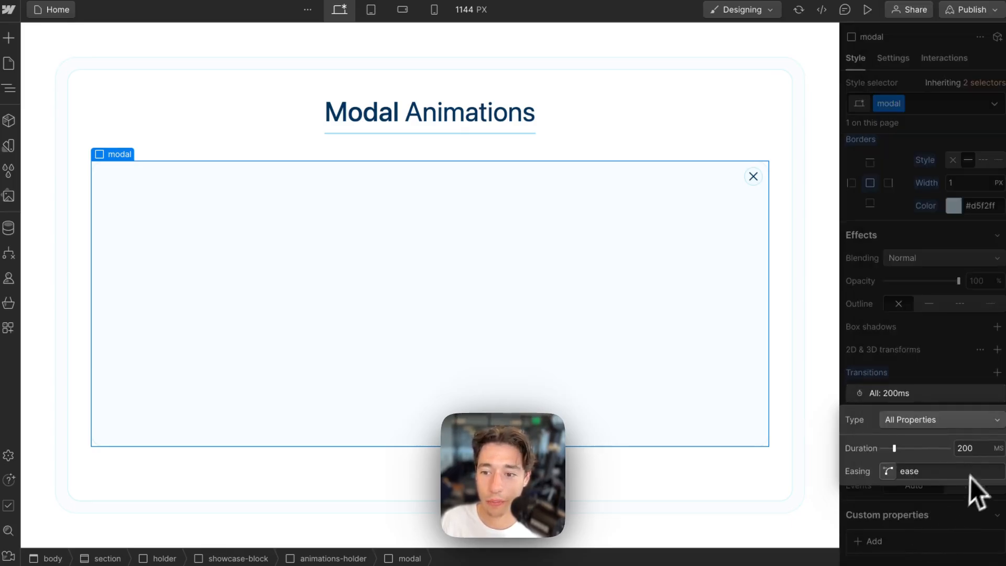
left_click(973, 449)
type("700")
key("Return")
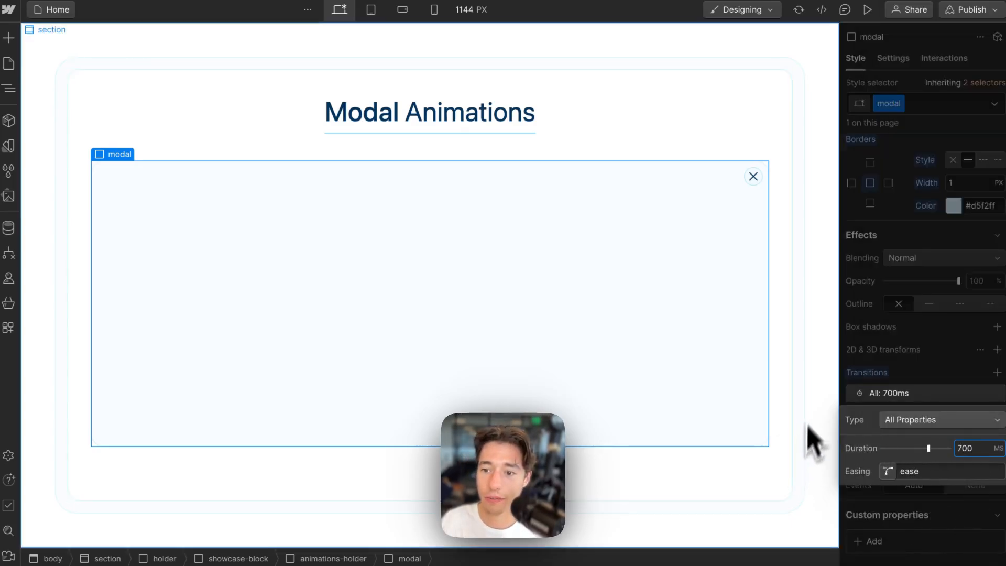
left_click(921, 346)
- Reapply the hidden combo class to the modal, briefly removing it to preview
left_click(931, 104)
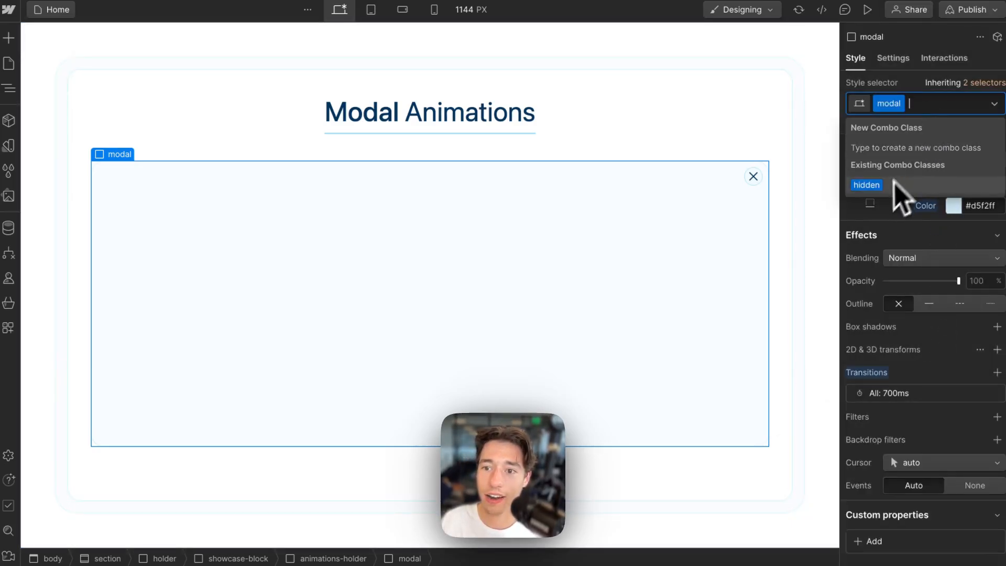
left_click(886, 185)
left_click(964, 104)
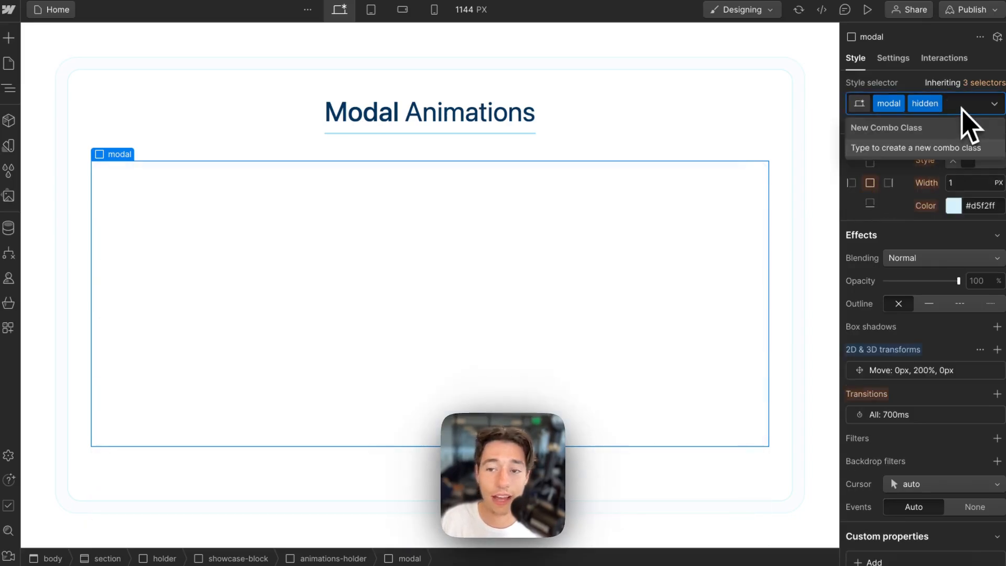
key("BackSpace")
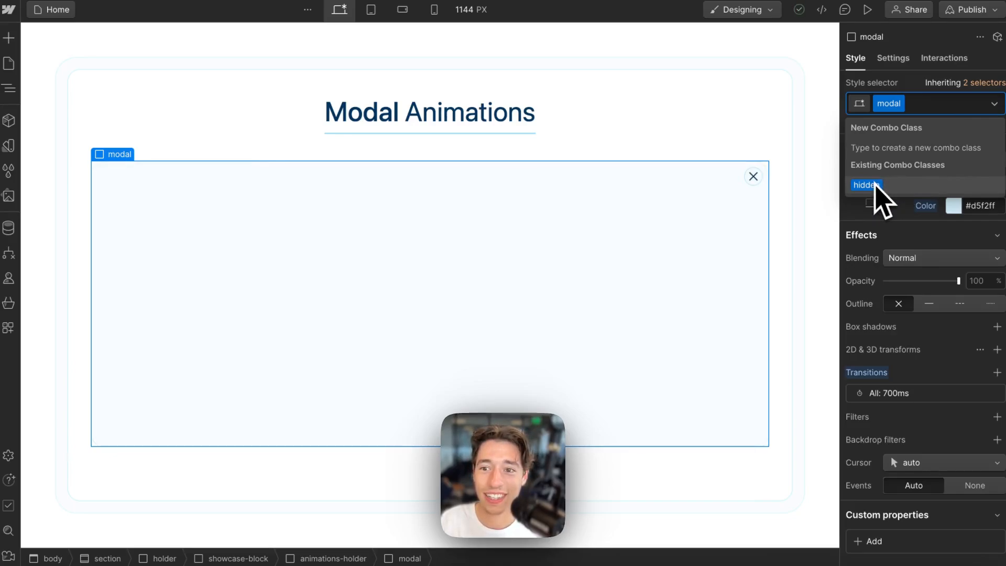
left_click(867, 185)
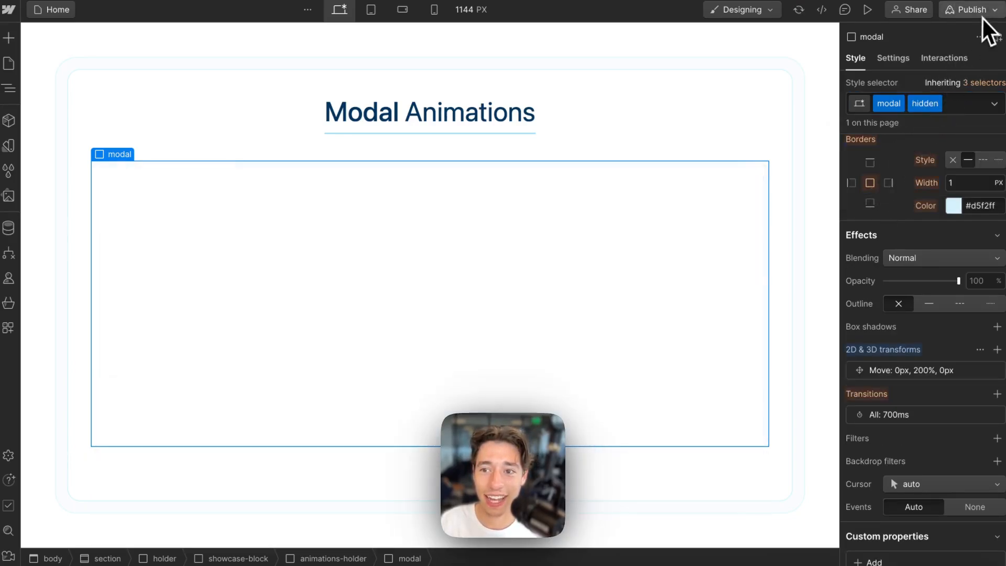
- Publish the Webflow site to the staging domain and return to Wized
left_click(980, 12)
left_click(907, 217)
mouse_move(30, 68)
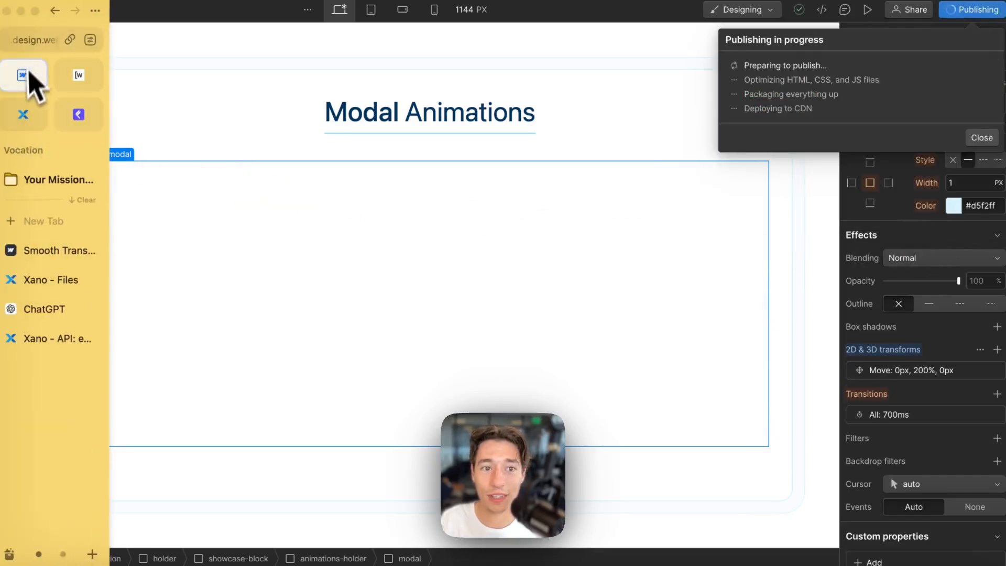
left_click(79, 78)
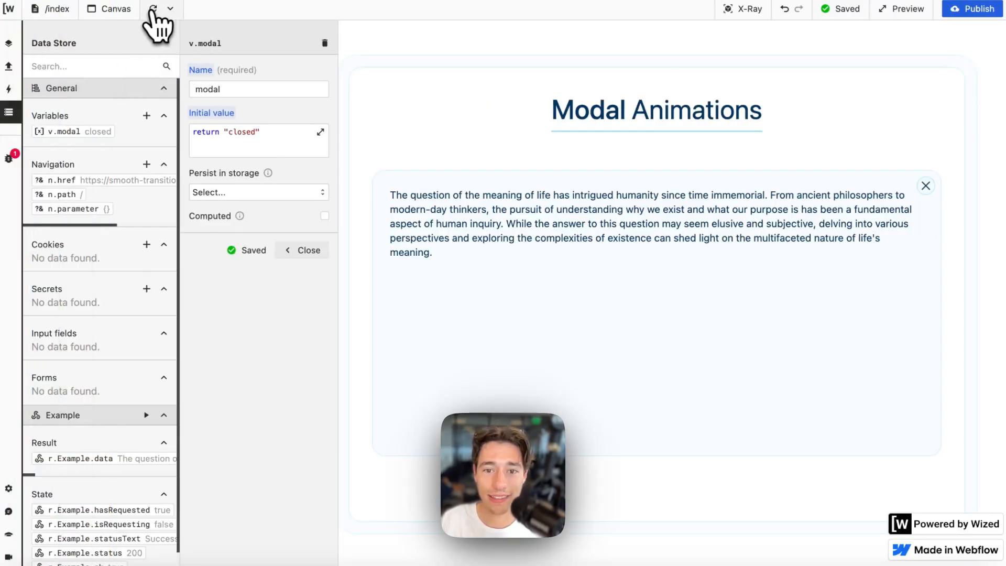
- In Wized, close the modal variable editor, toggle X-Ray, and show the Actions list
left_click(308, 248)
left_click(9, 66)
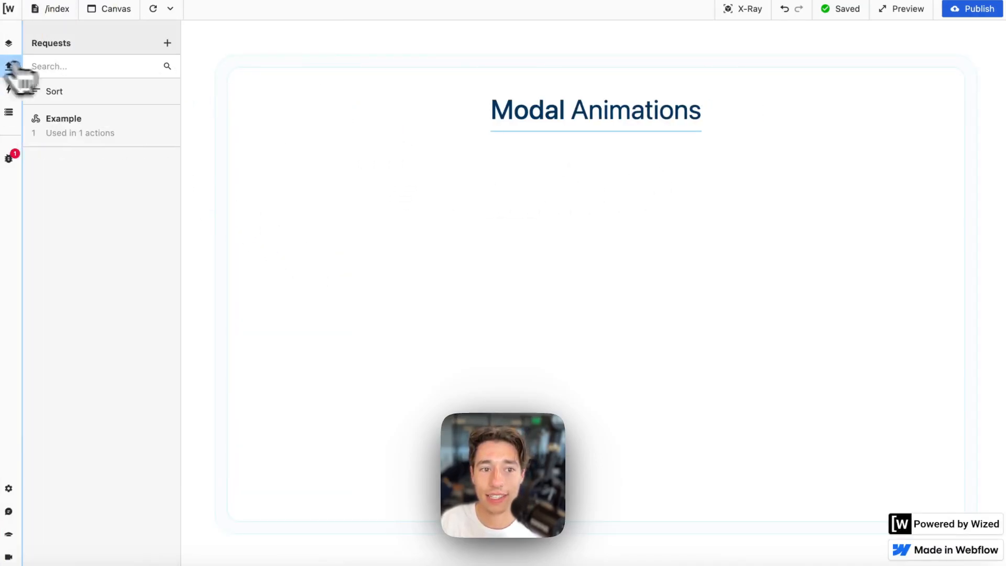
left_click(750, 14)
left_click(749, 13)
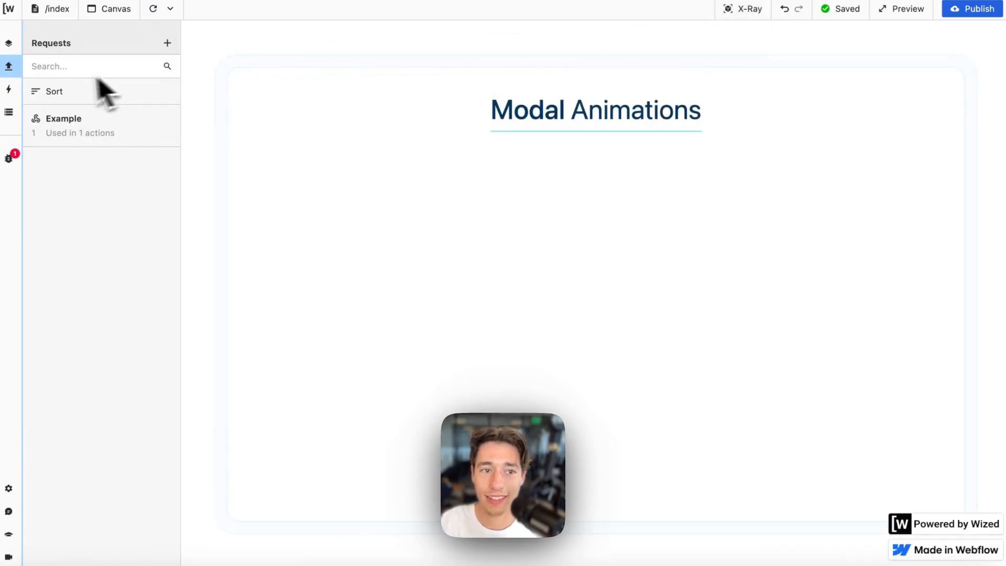
left_click(8, 89)
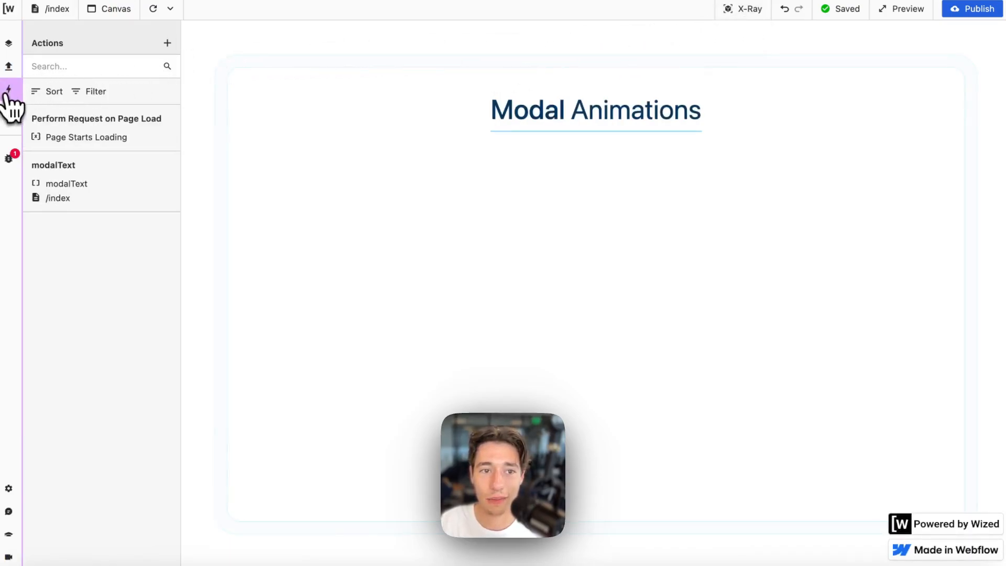
- Create an Element action named Modal on attribute modal with Set class hidden, then open its condition
left_click(167, 43)
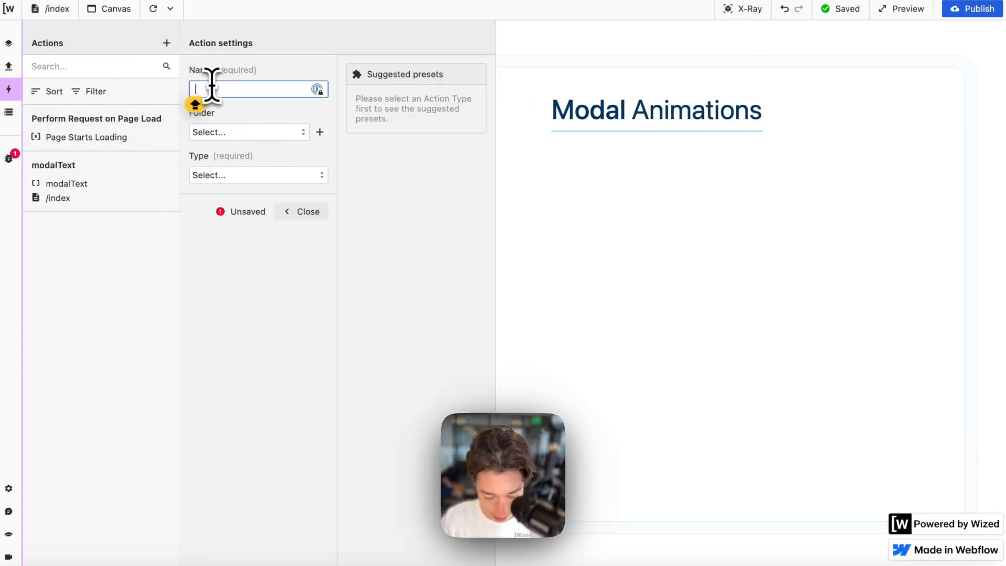
type("Modal")
left_click(247, 177)
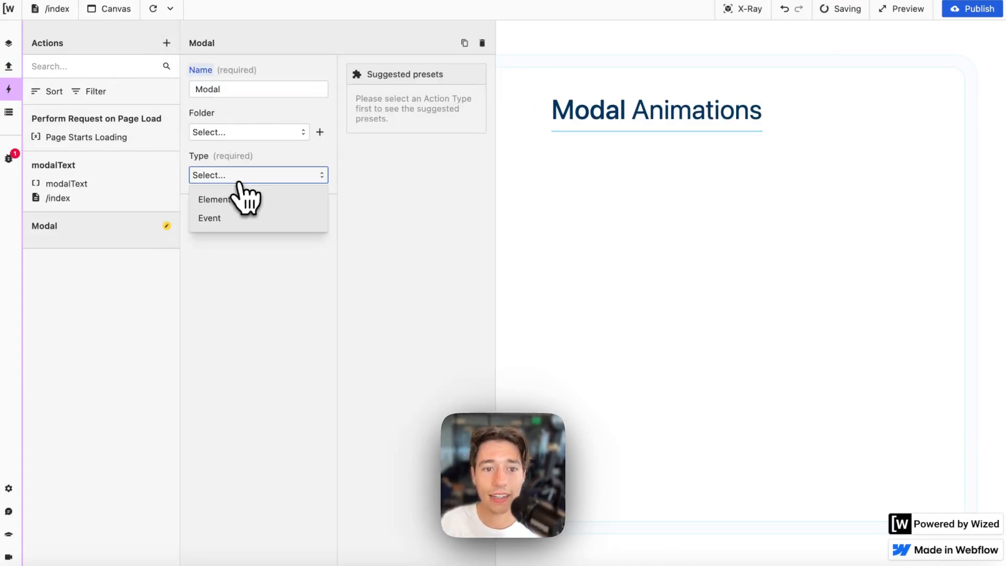
left_click(227, 199)
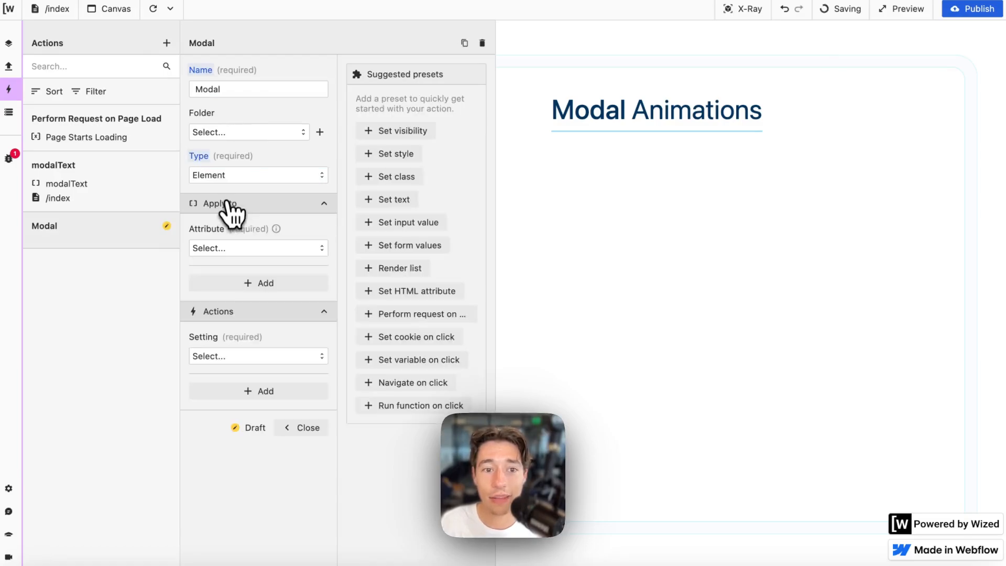
left_click(235, 249)
left_click(236, 291)
left_click(242, 250)
left_click(245, 273)
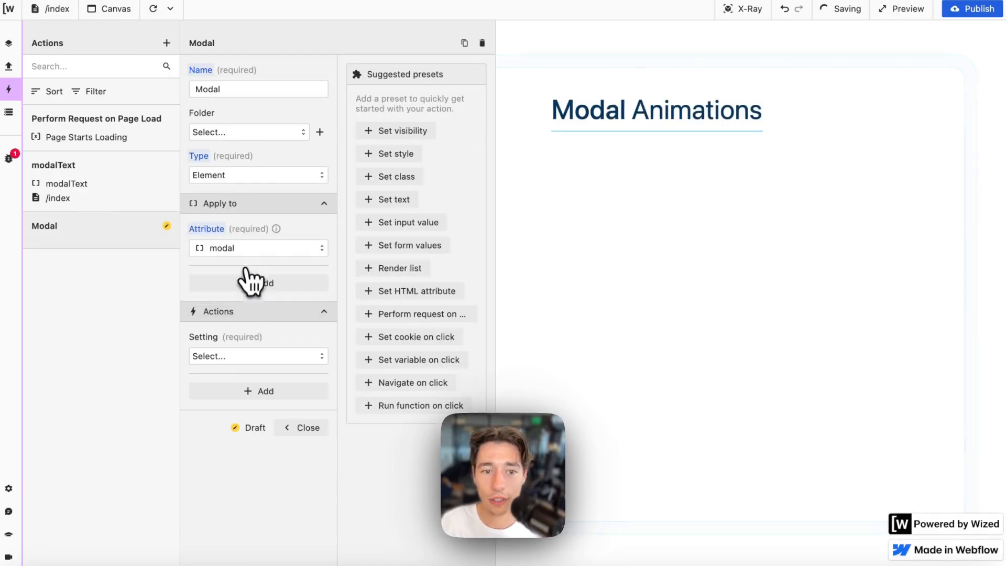
left_click(226, 357)
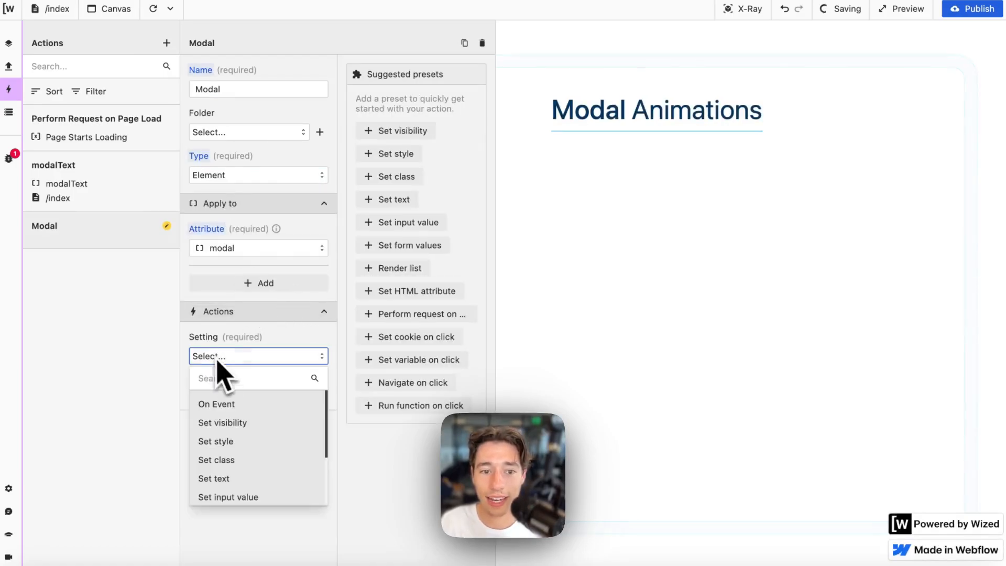
left_click(231, 461)
left_click(229, 401)
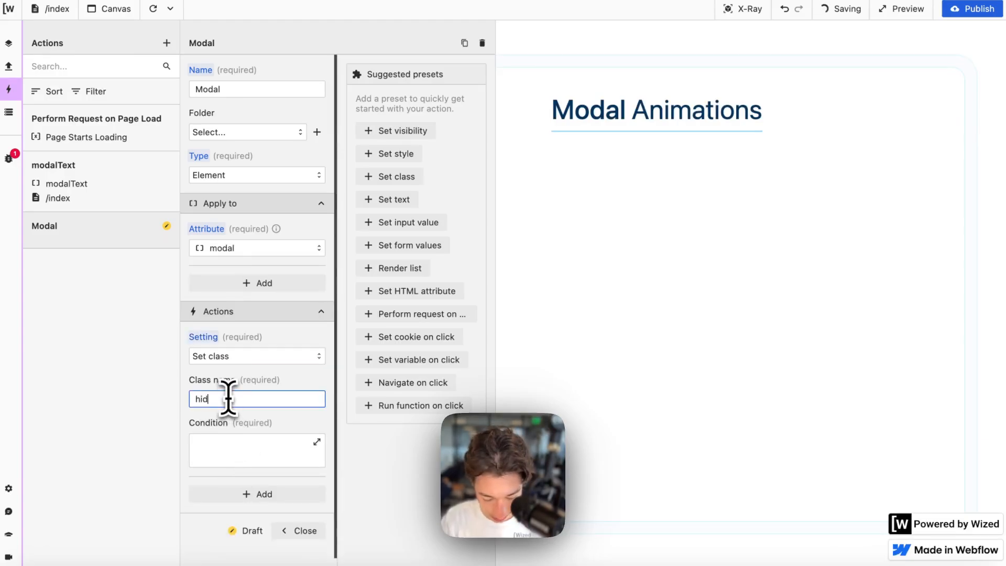
left_click(251, 438)
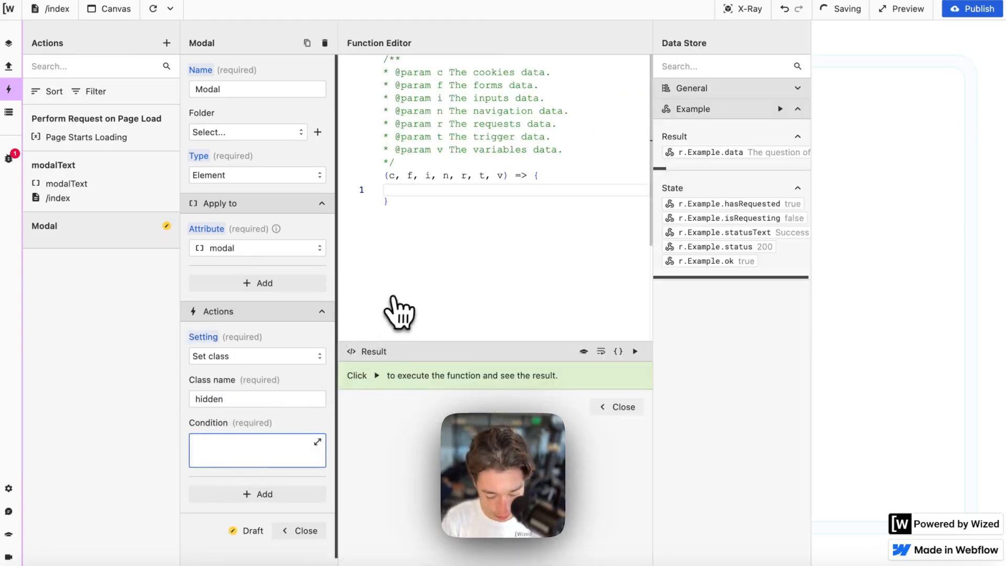
- Write the condition returning the Example request's status !== 200 and run it to check the result
type("return")
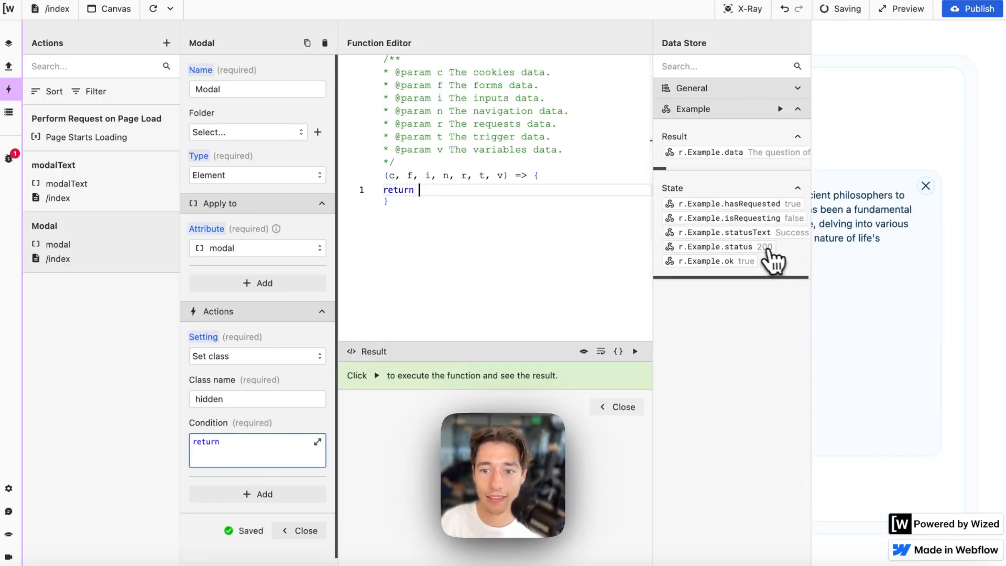
left_click(765, 248)
type("!=")
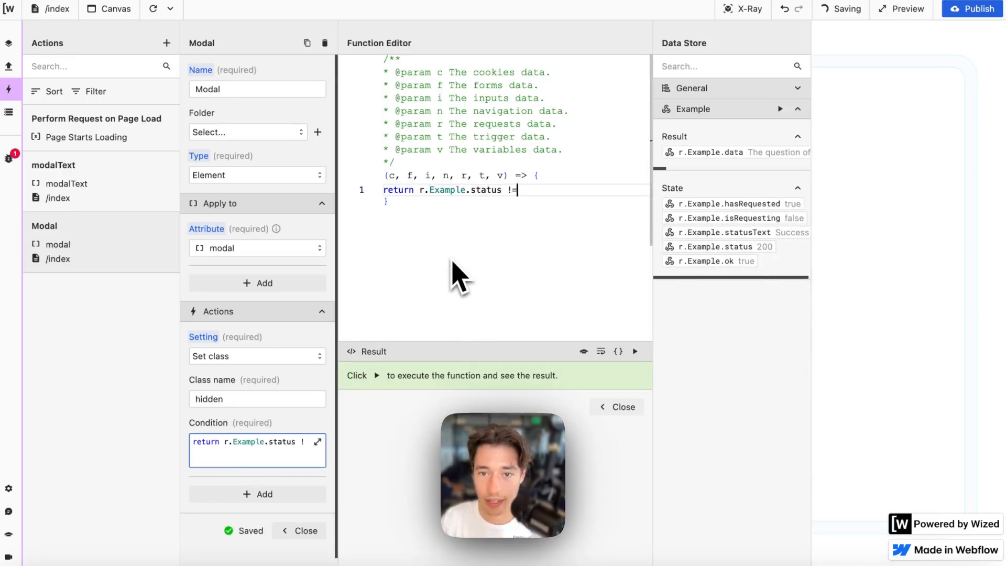
type("=")
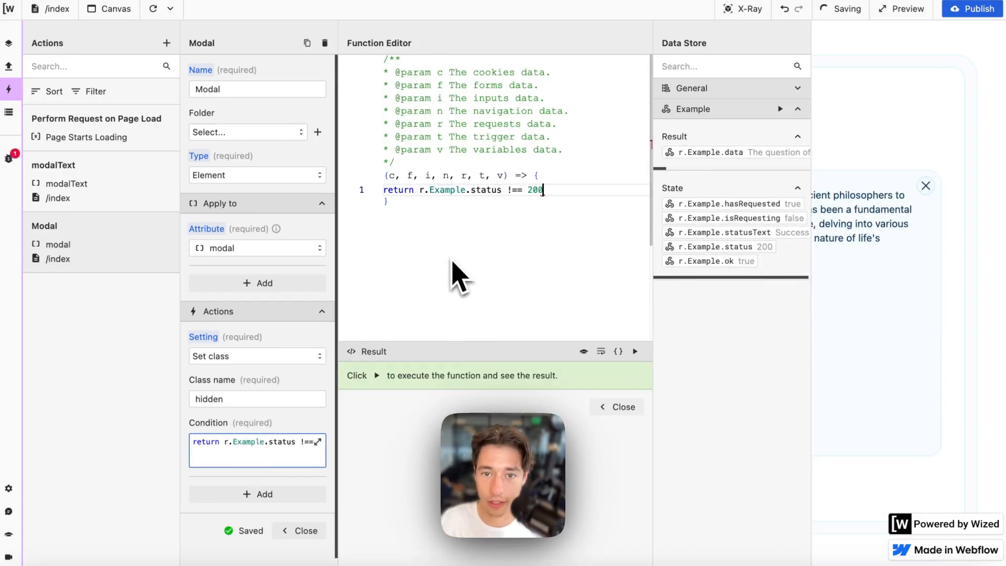
type(" 200")
left_click(635, 351)
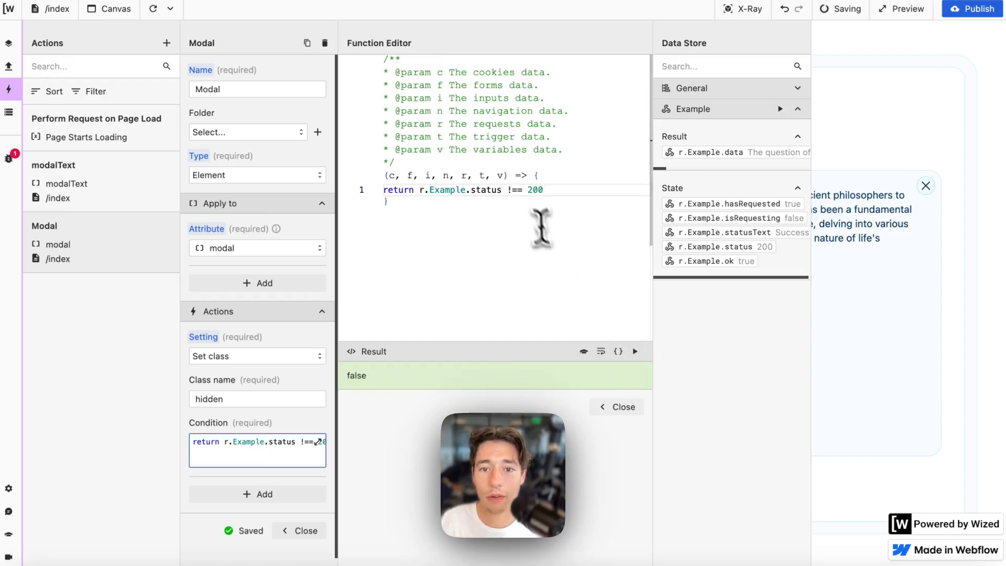
- Select the whole status condition line and delete it
left_click_drag(545, 189, 383, 190)
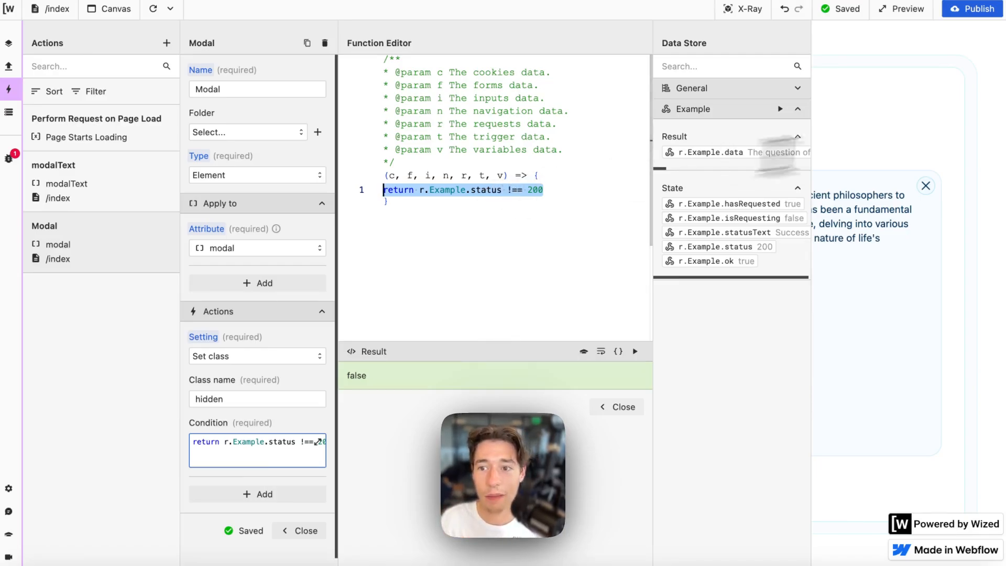
left_click(925, 187)
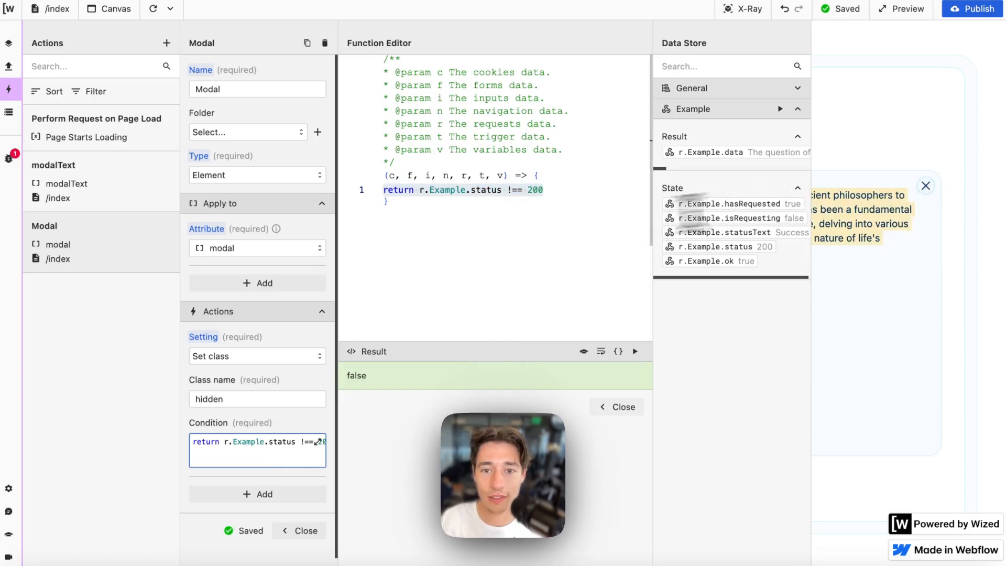
left_click(542, 193)
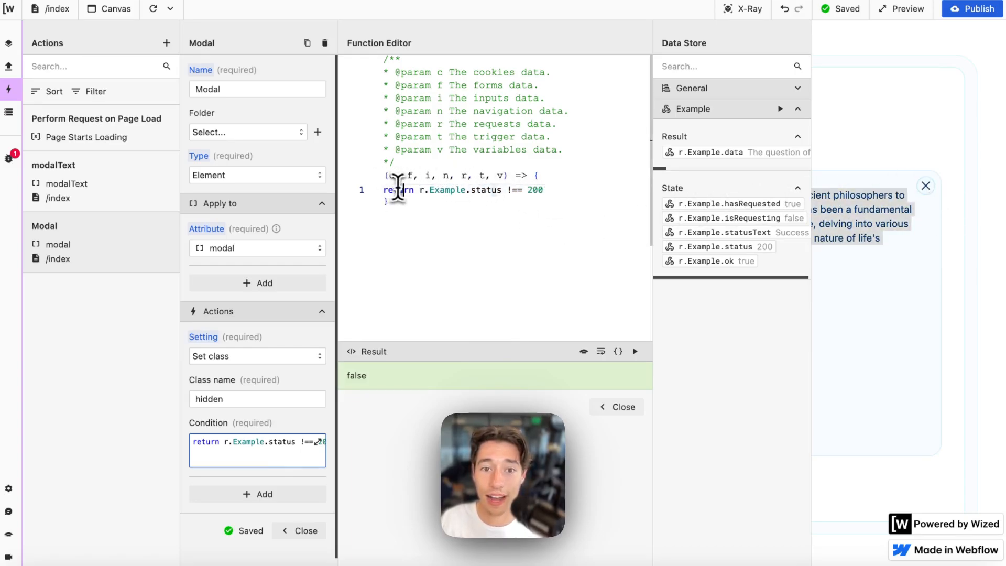
key("End")
triple_click(434, 190)
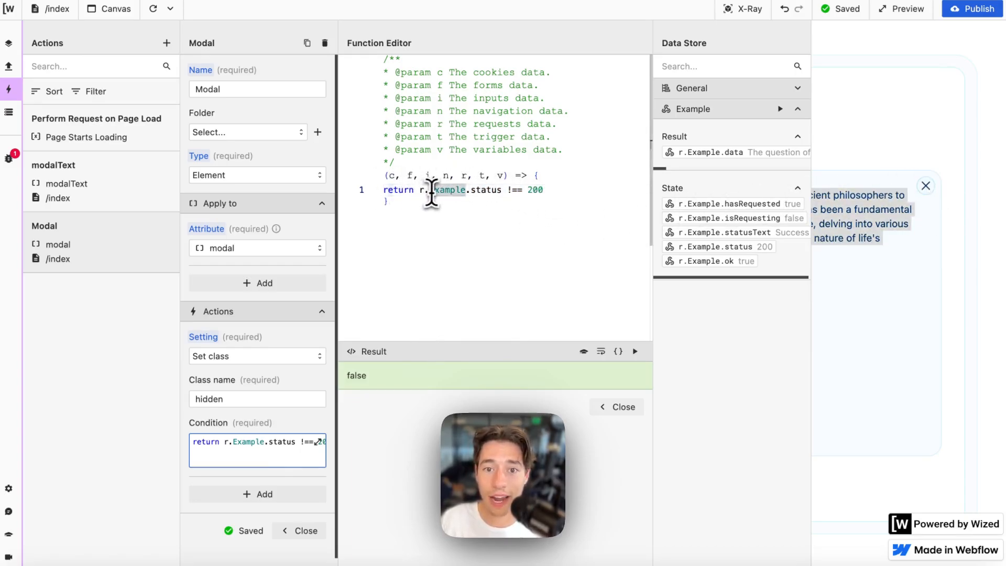
left_click(937, 187)
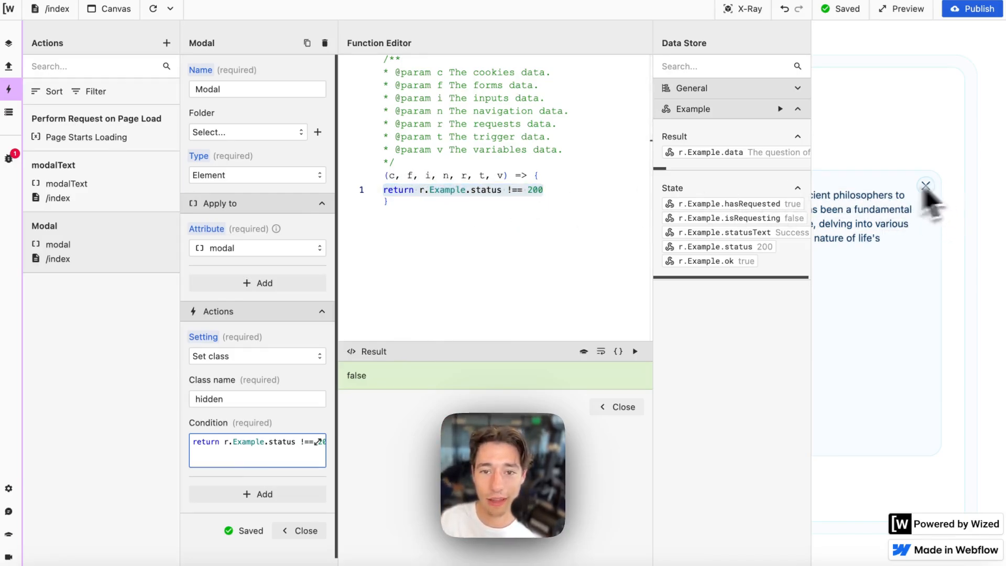
triple_click(503, 191)
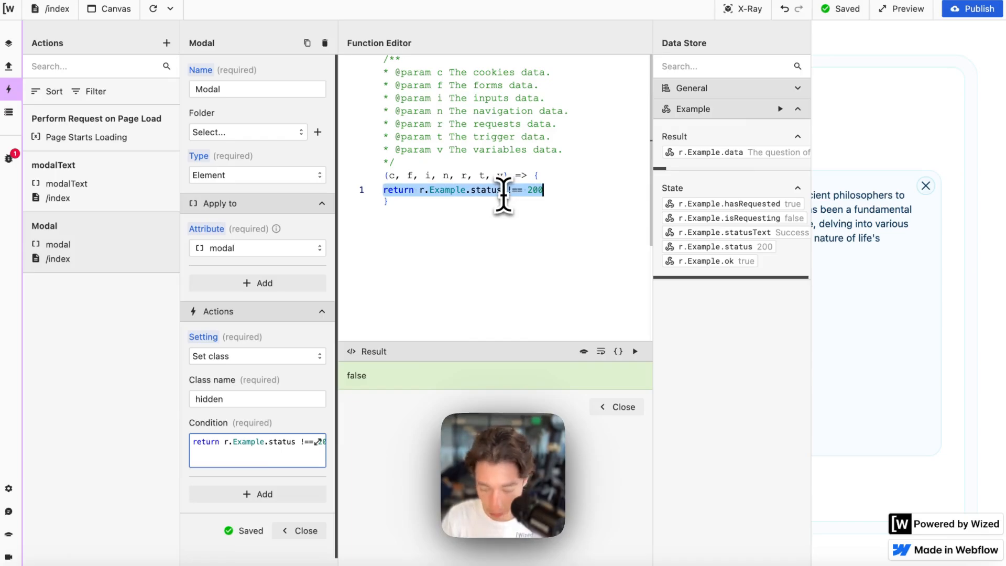
key("BackSpace")
- Begin the new condition as return v.modal === " using the modal variable from the Data Store
type("return")
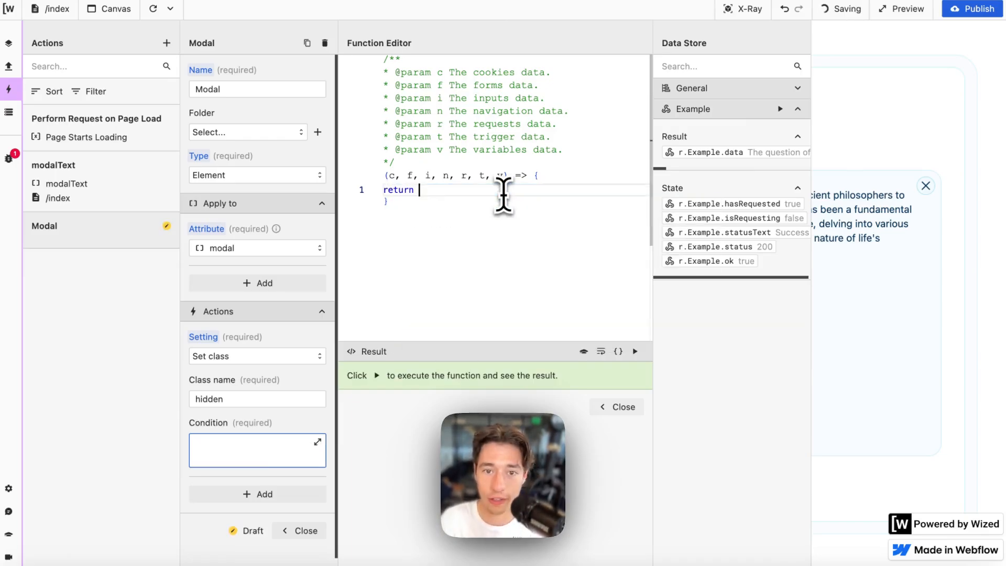
left_click(811, 93)
left_click(726, 133)
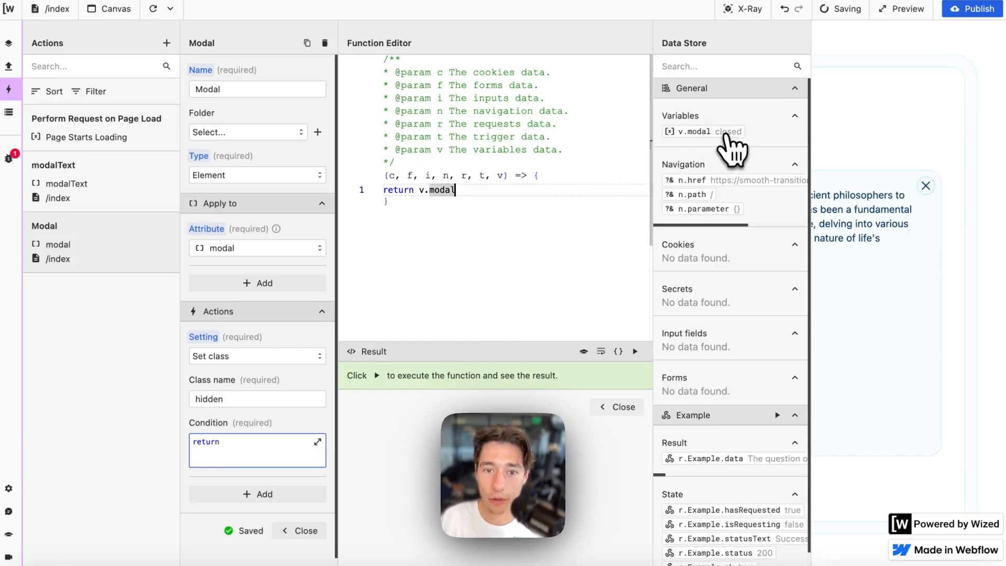
type("===")
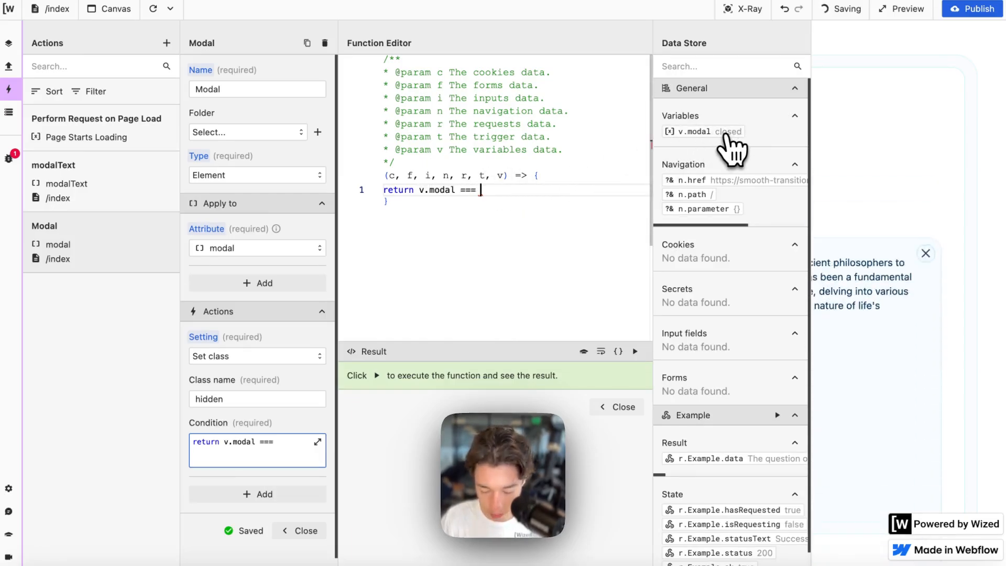
type(" \"closed")
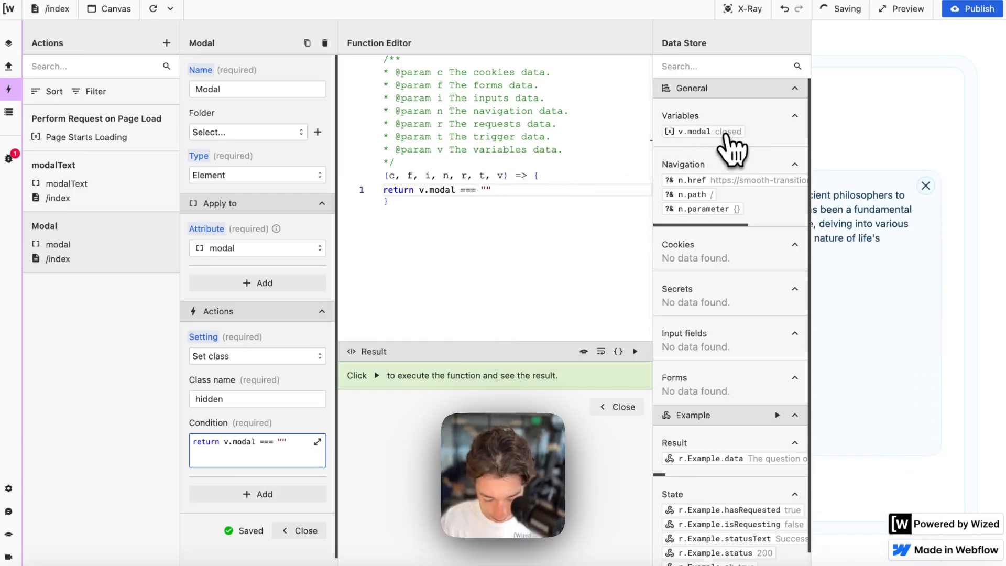
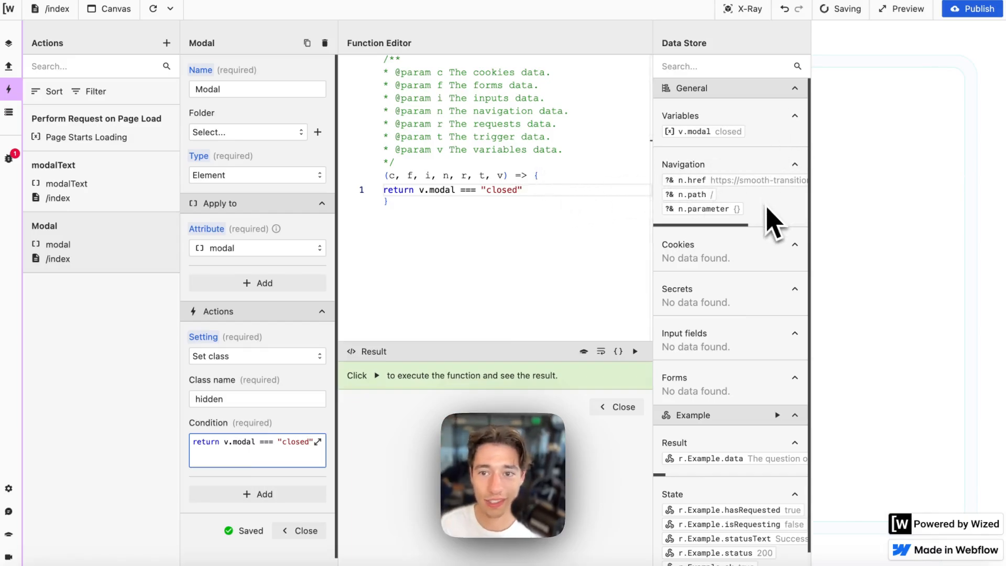
- Close the code editor and action panel, and show the Data Store with the modal variable
left_click(618, 405)
left_click(10, 112)
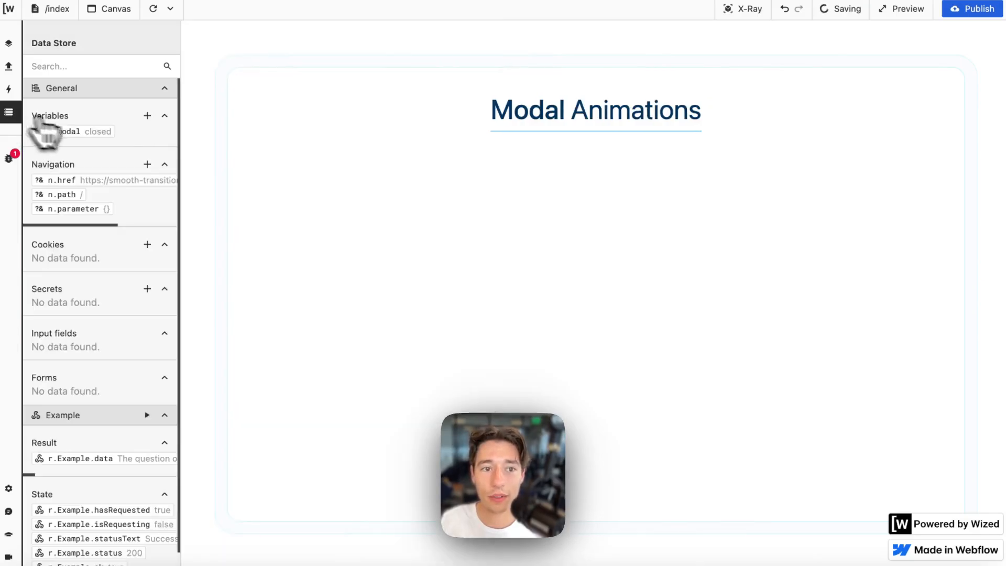
- Open the modal variable's initial value in the code editor and delete its return 'closed' line
left_click(105, 132)
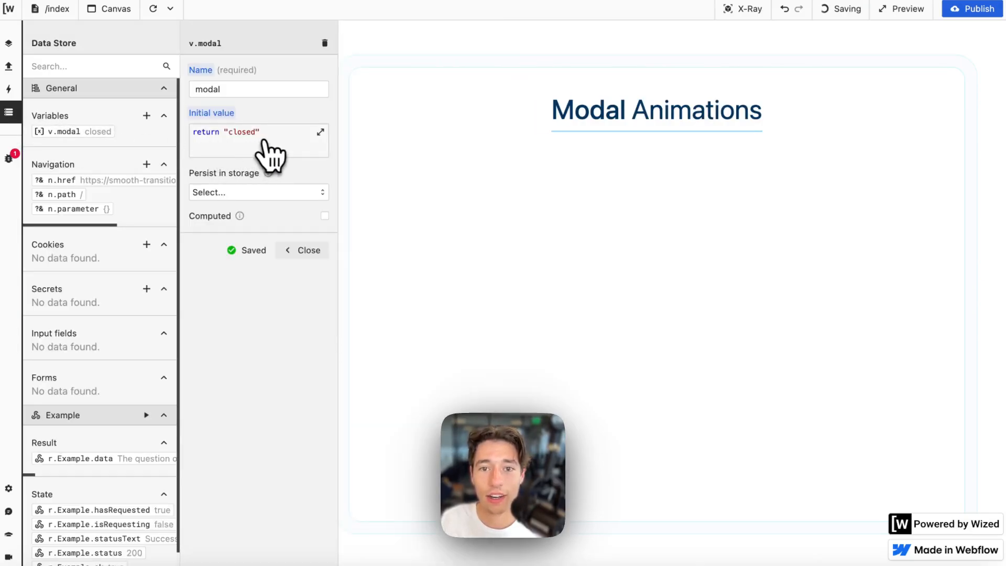
left_click(314, 135)
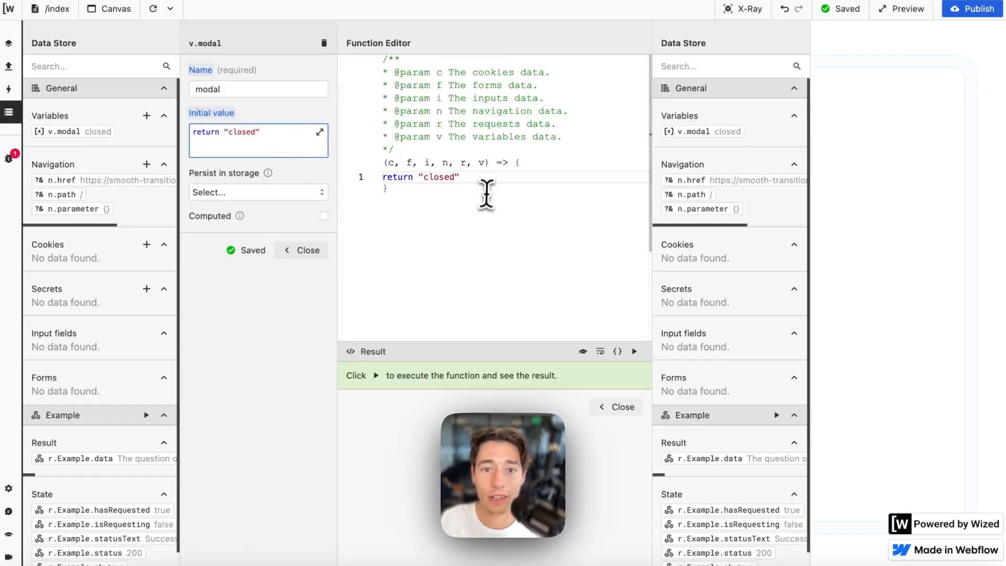
left_click_drag(483, 194, 315, 162)
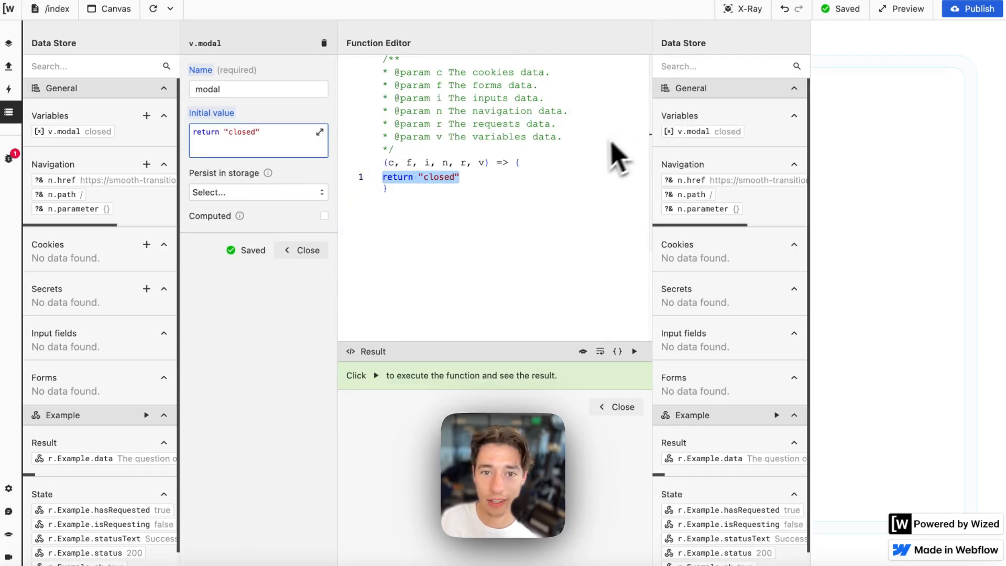
key("BackSpace")
- Write an if on r.Example.status !== 200 that returns 'closed'
type("return ")
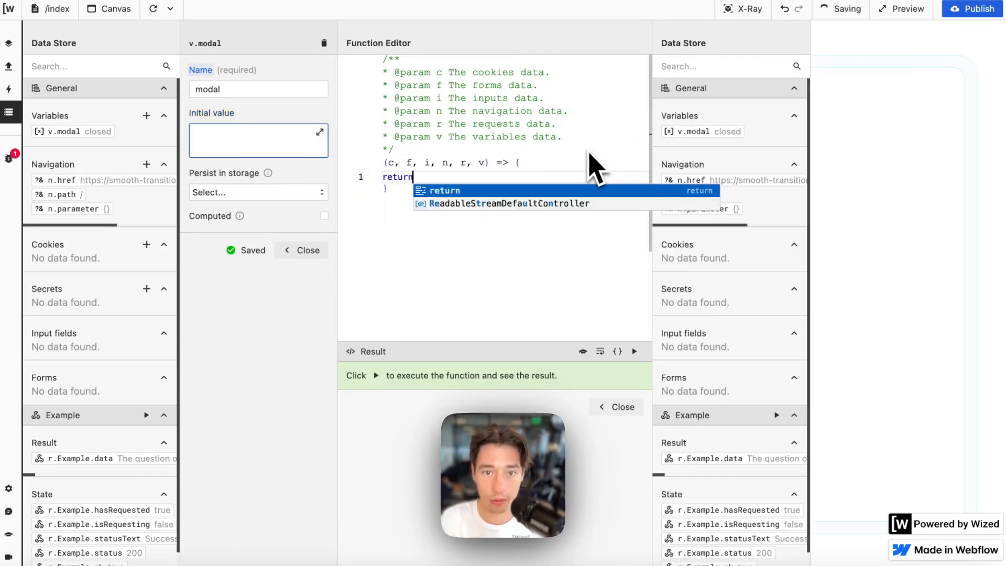
type("if (")
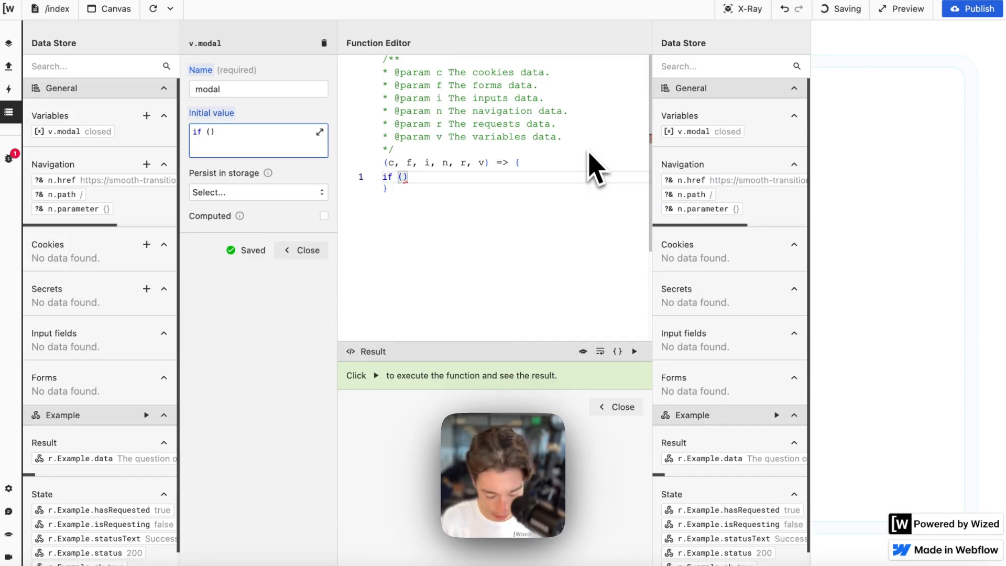
double_click(419, 175)
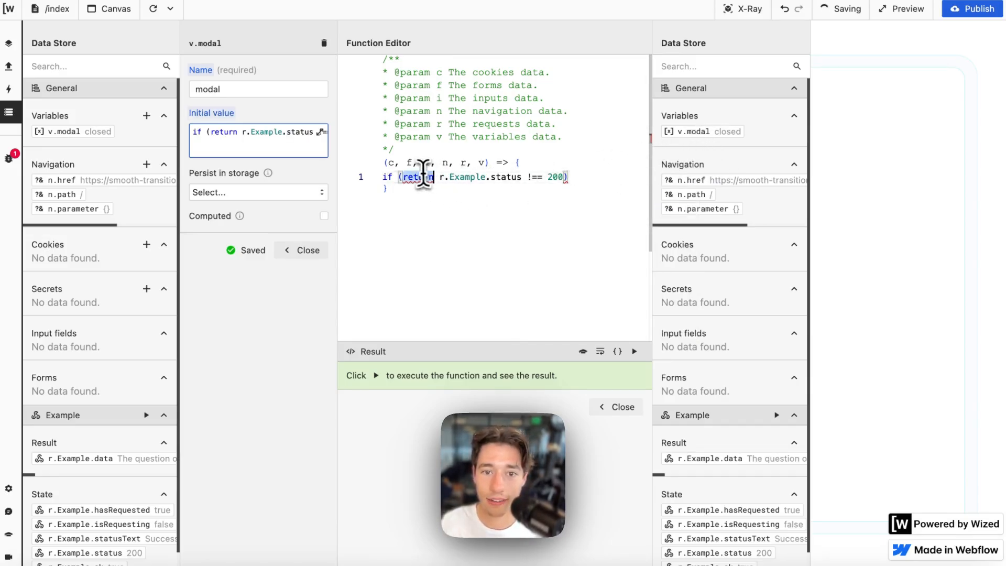
key("BackSpace")
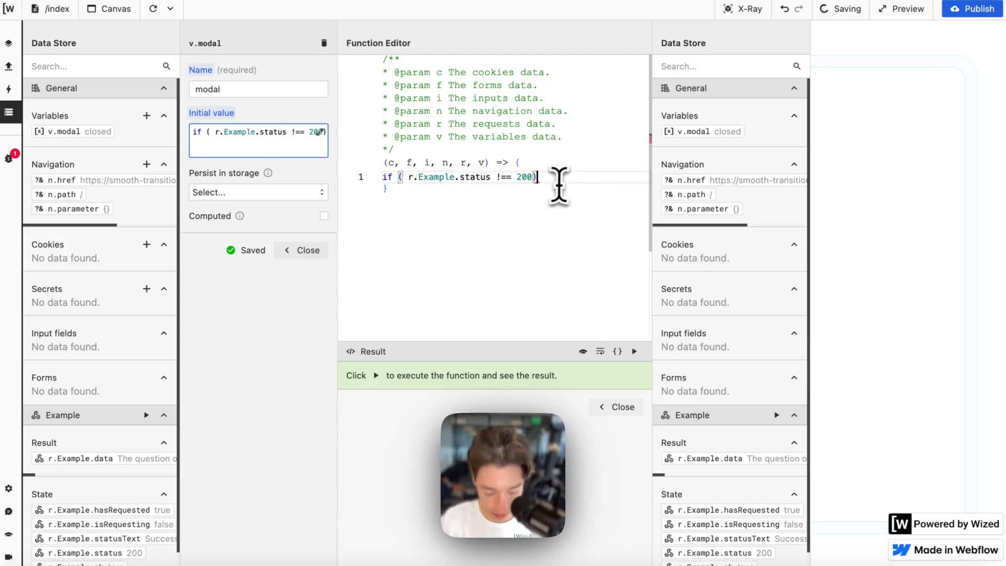
type("{")
key("Return")
key("Return")
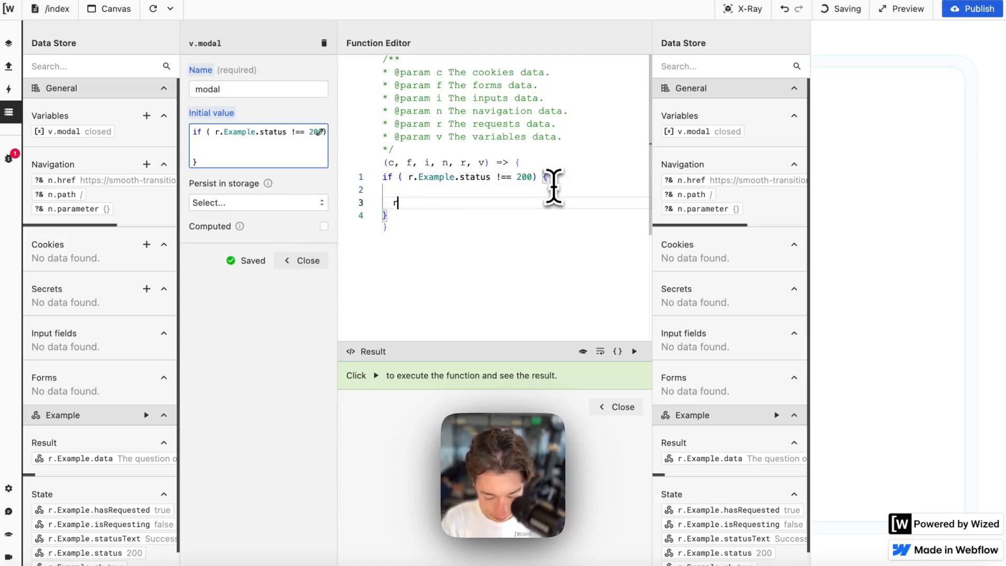
type("return")
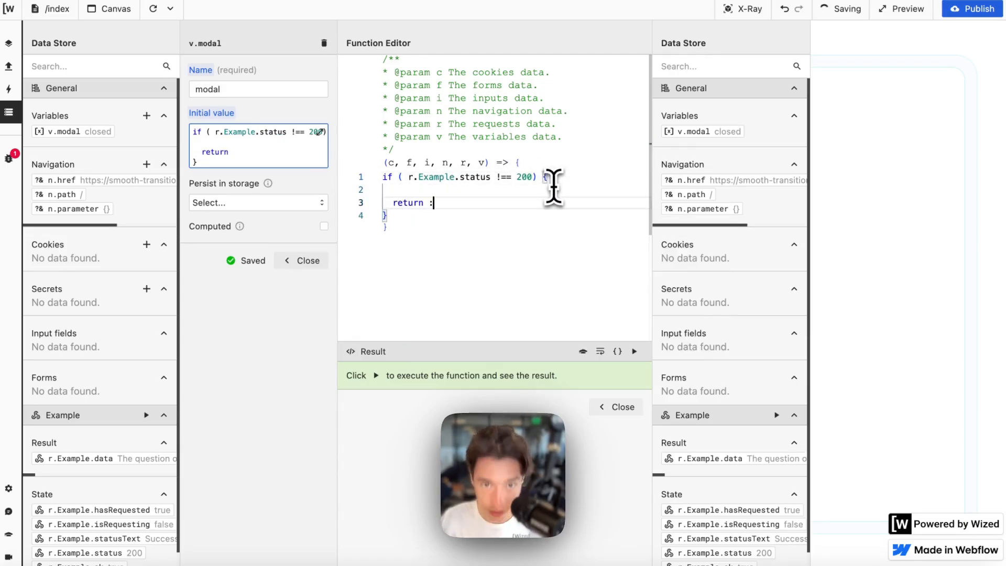
type(" 'clos")
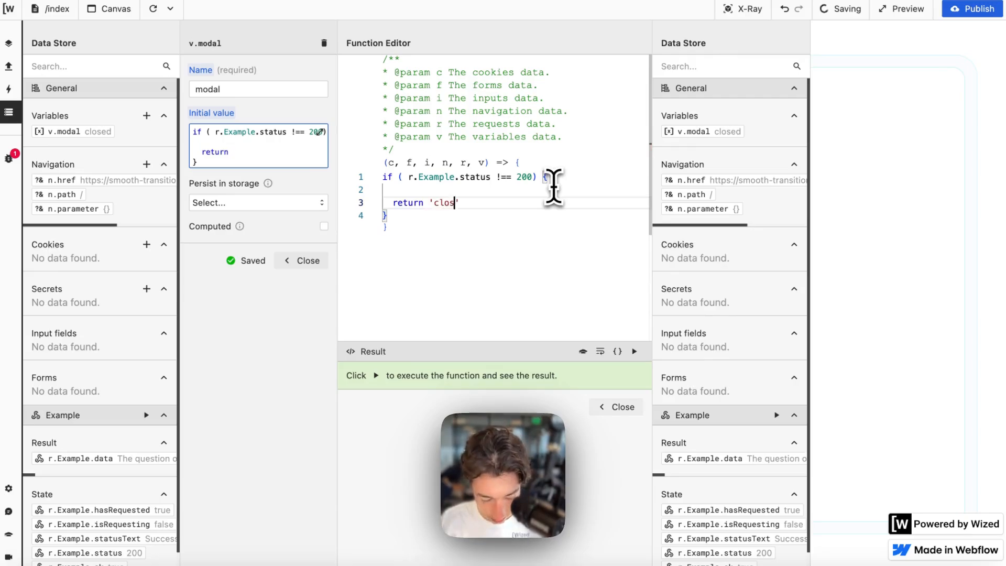
type("ed")
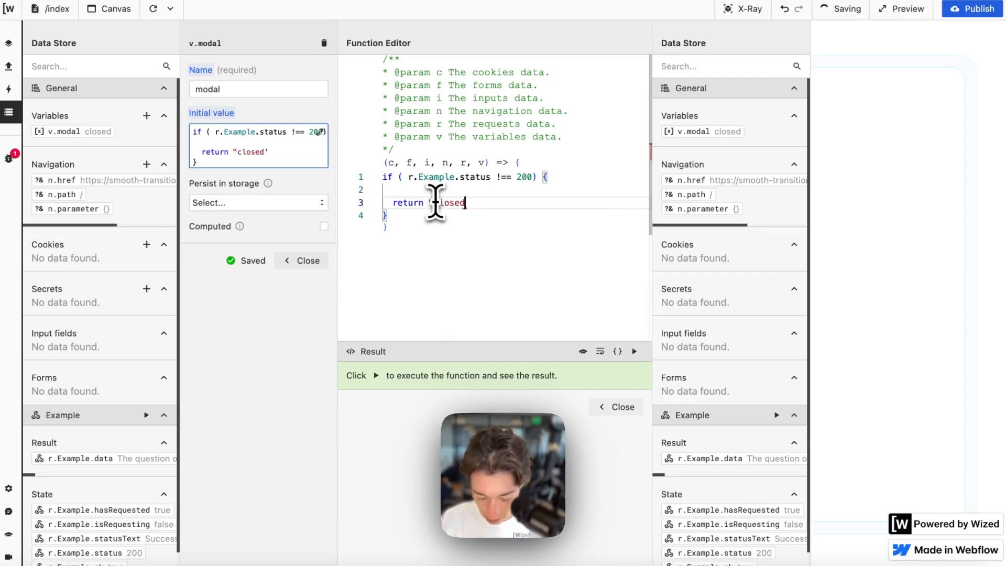
left_click(408, 177)
key("BackSpace")
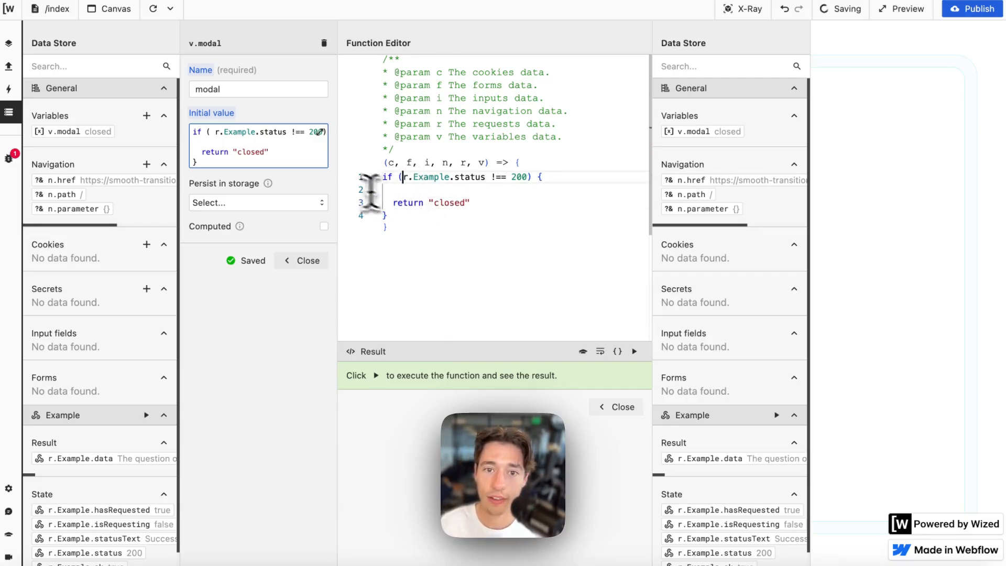
- Run the new code, which returns undefined, and reload the canvas
scroll(730, 269, "down", 2)
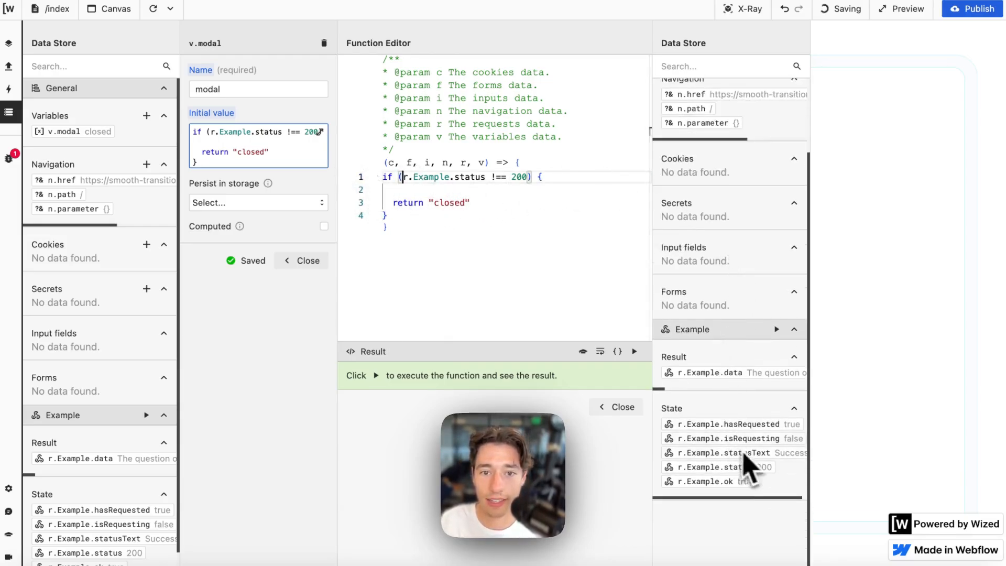
left_click(469, 202)
key("Return")
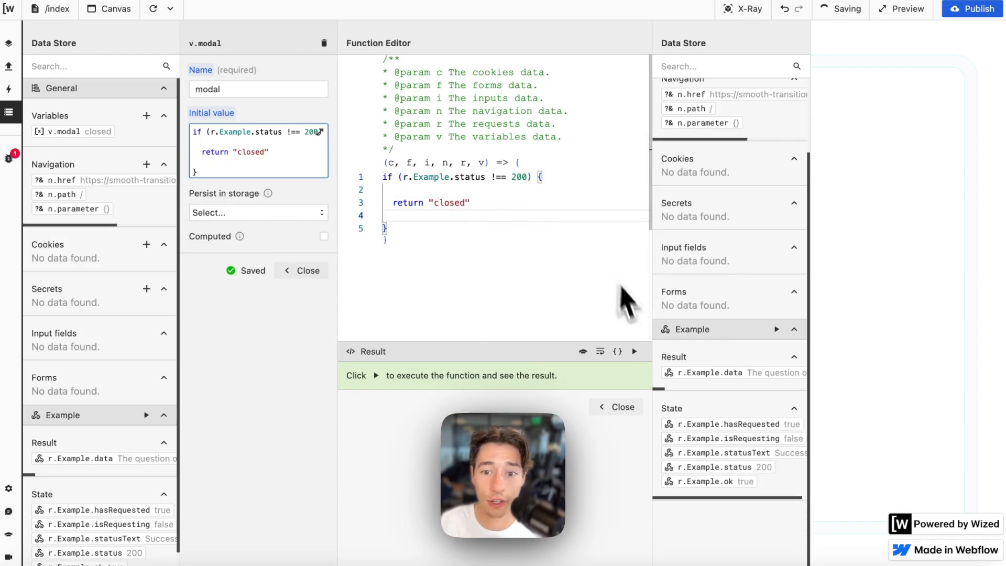
left_click(634, 352)
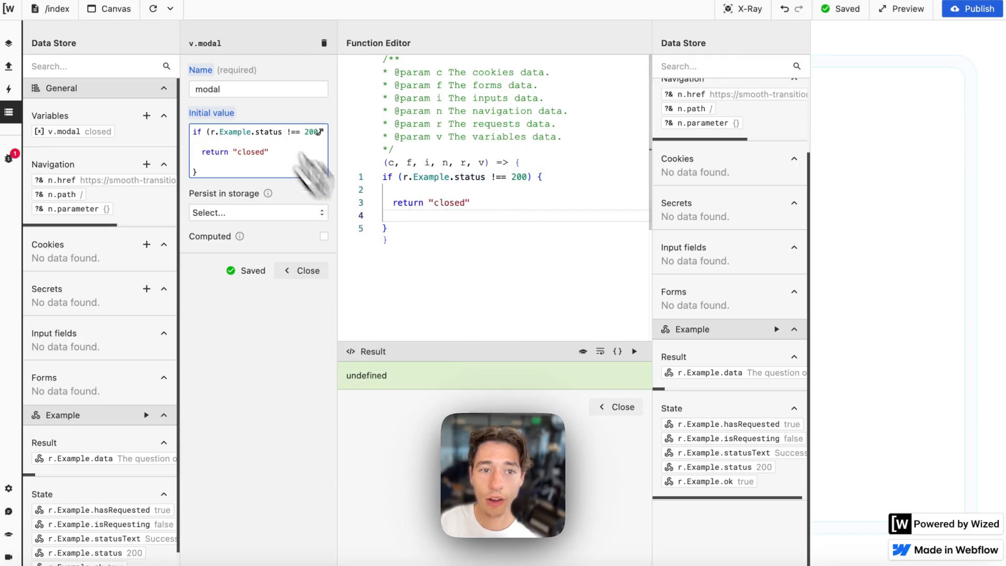
left_click(153, 10)
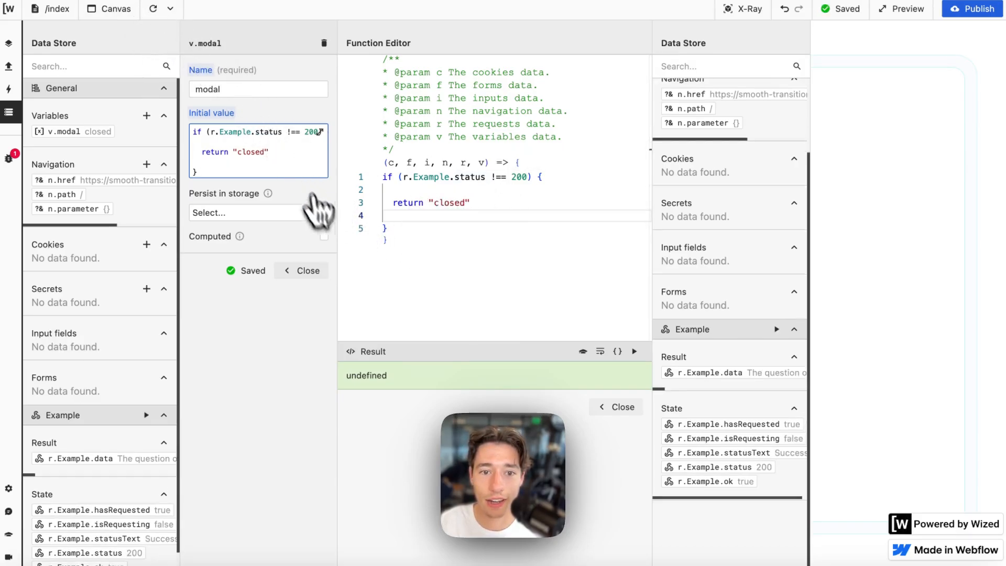
- Make the modal variable computed, tidy the status condition's spacing, and test it
left_click(324, 237)
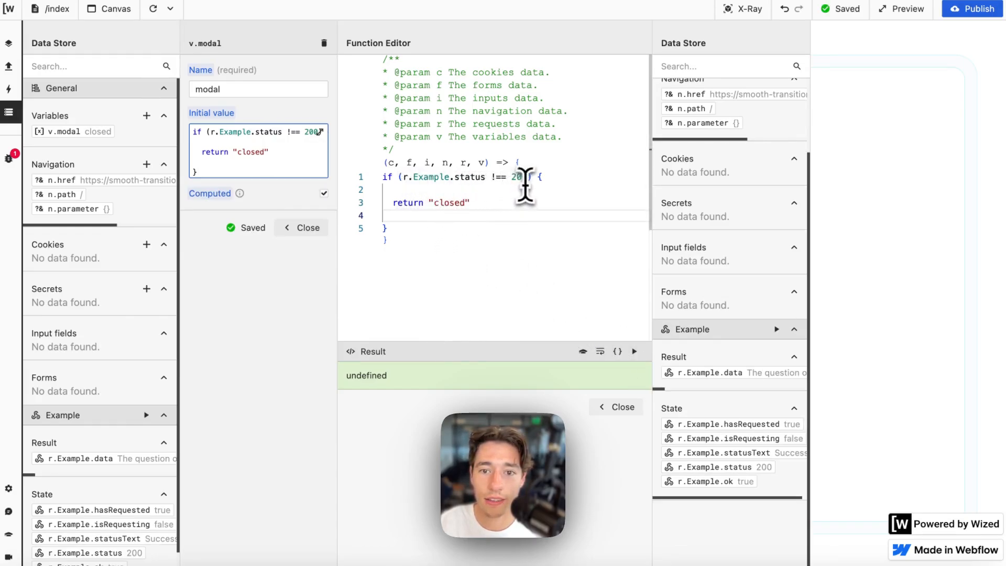
left_click(390, 228)
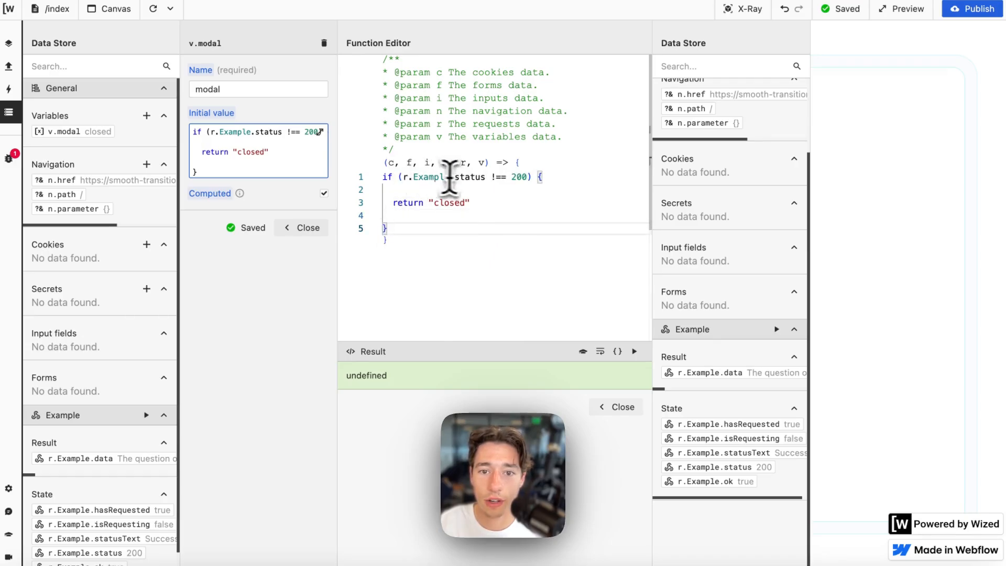
left_click(490, 181)
key("BackSpace")
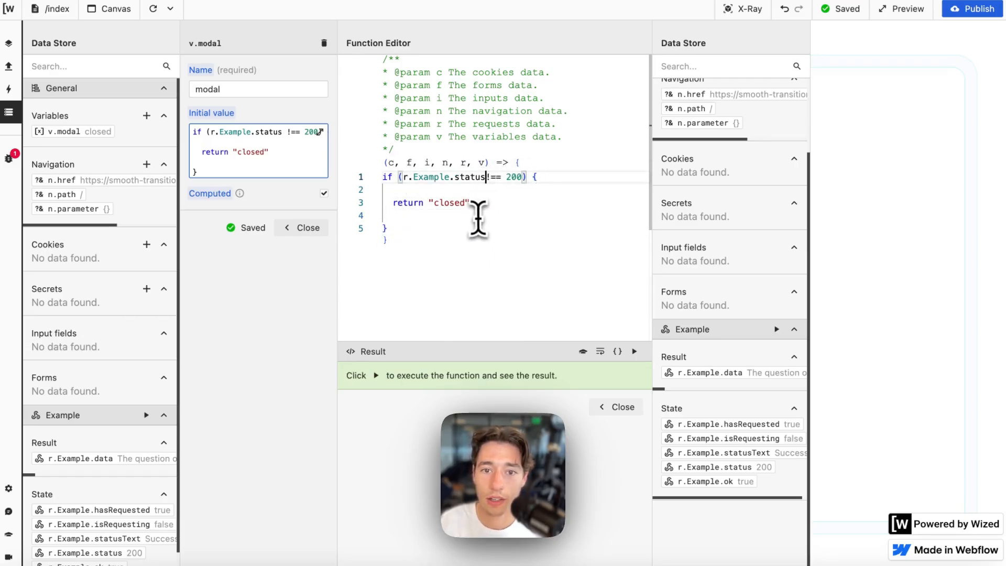
left_click(634, 351)
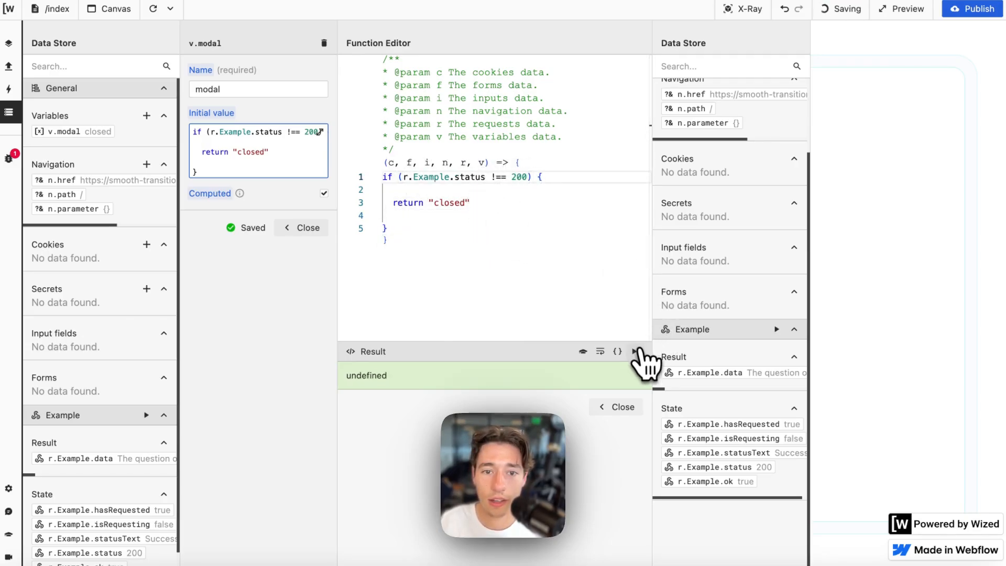
- Add an else branch returning "hey" and run it to see hey
left_click(420, 227)
type("else")
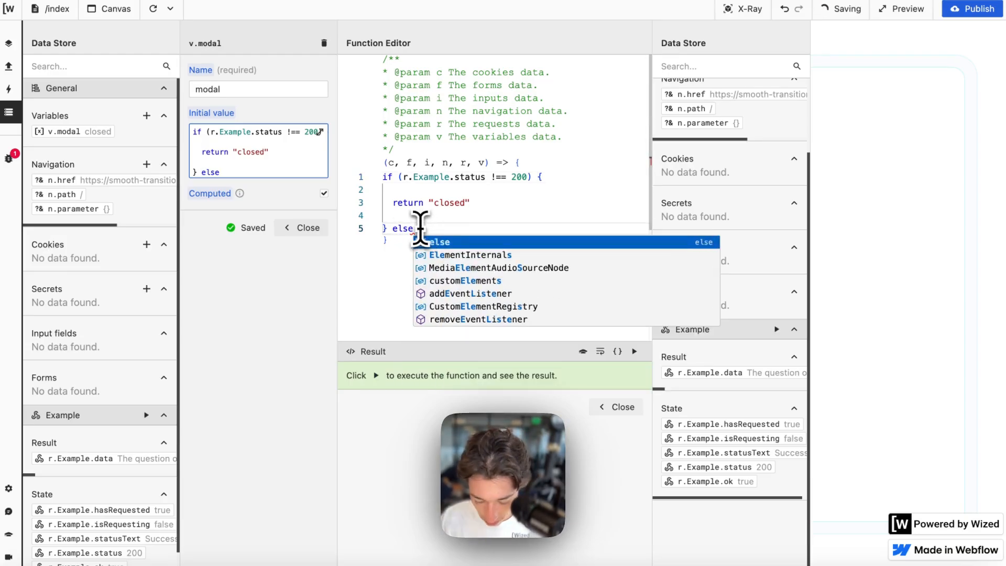
type(" {")
key("Return")
key("Return")
type("return")
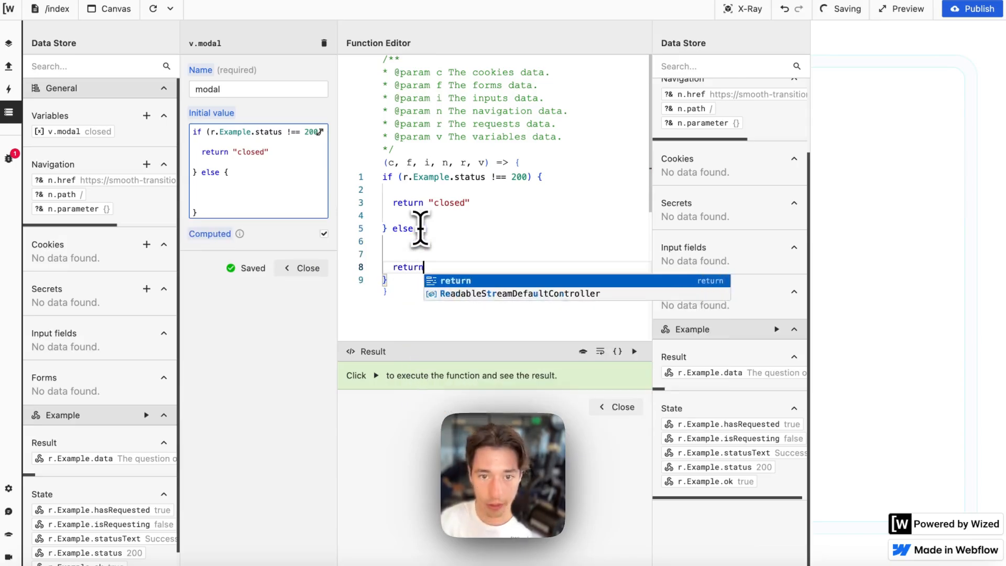
type(" \"hey")
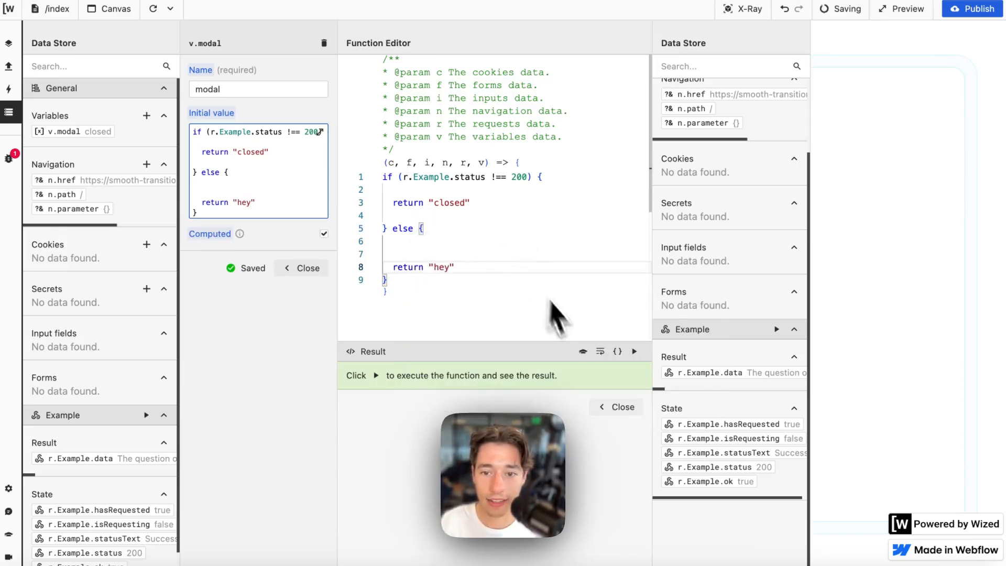
left_click(634, 351)
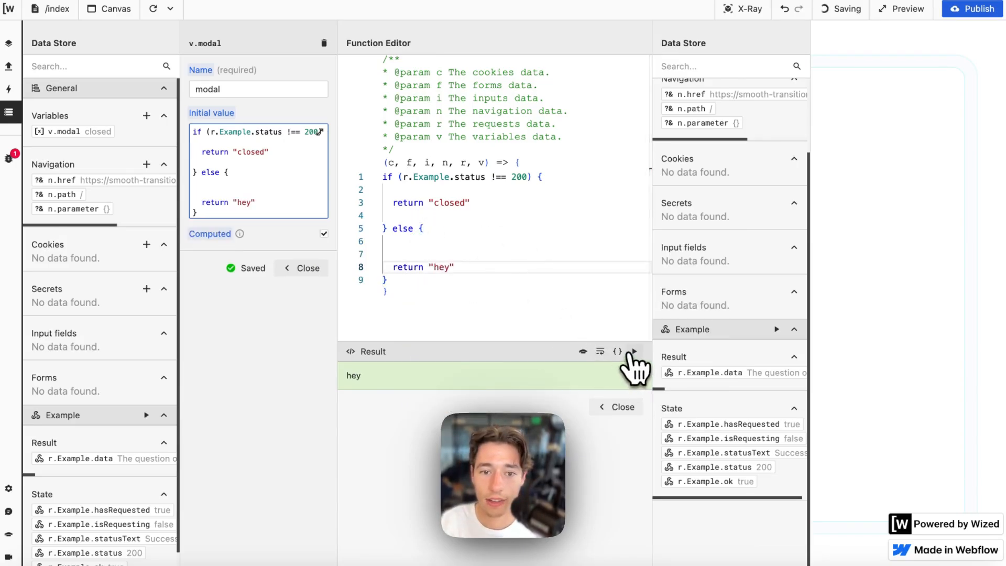
left_click(523, 178)
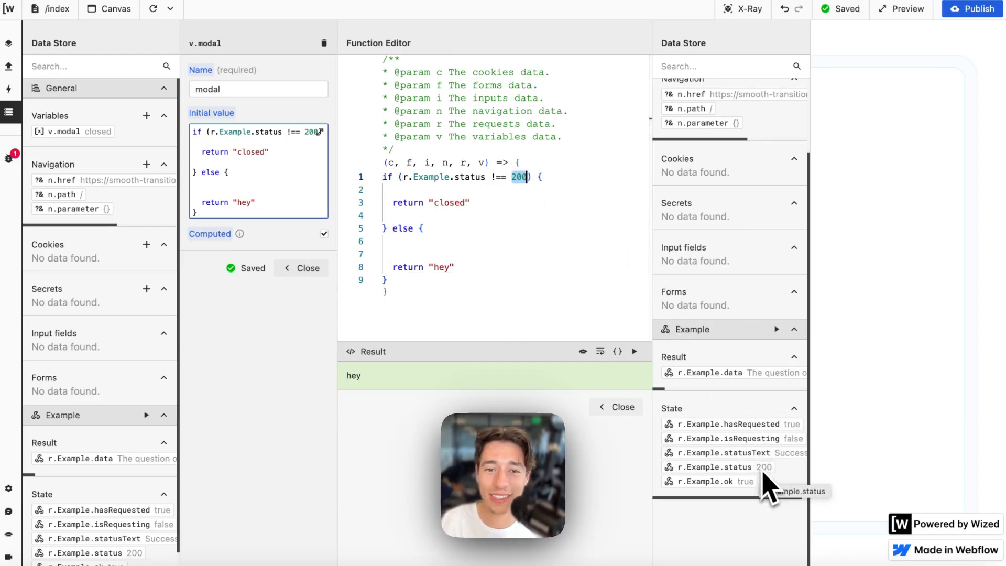
left_click(428, 177)
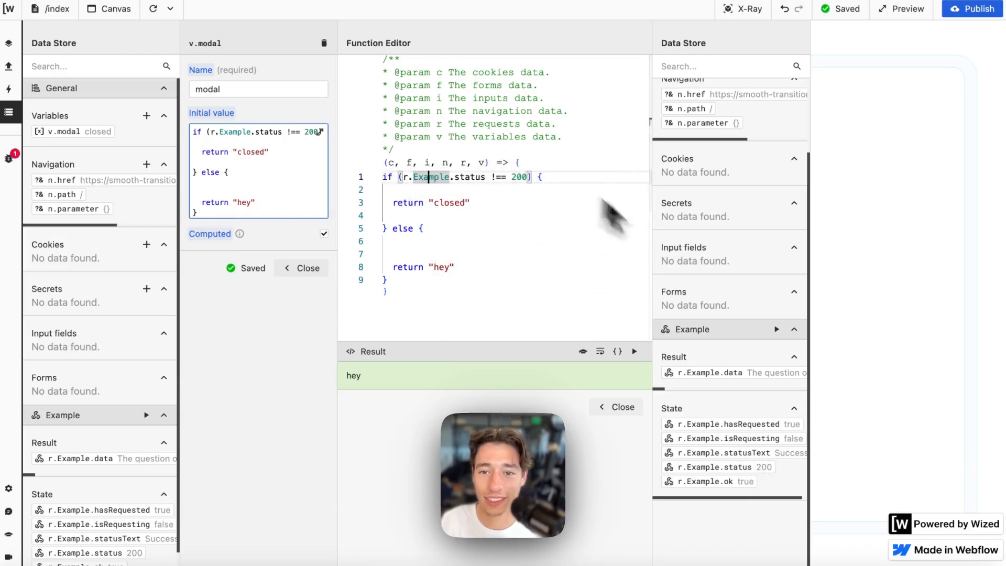
- In Xano, re-enable the Sleep For 10 step and publish the /example endpoint
mouse_move(9, 356)
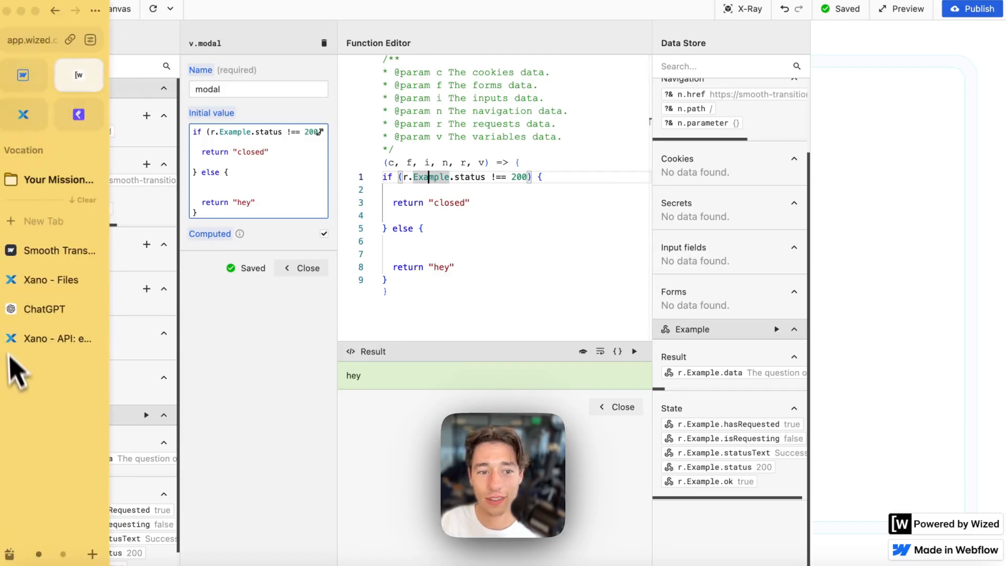
left_click(31, 343)
scroll(348, 490, "down", 2)
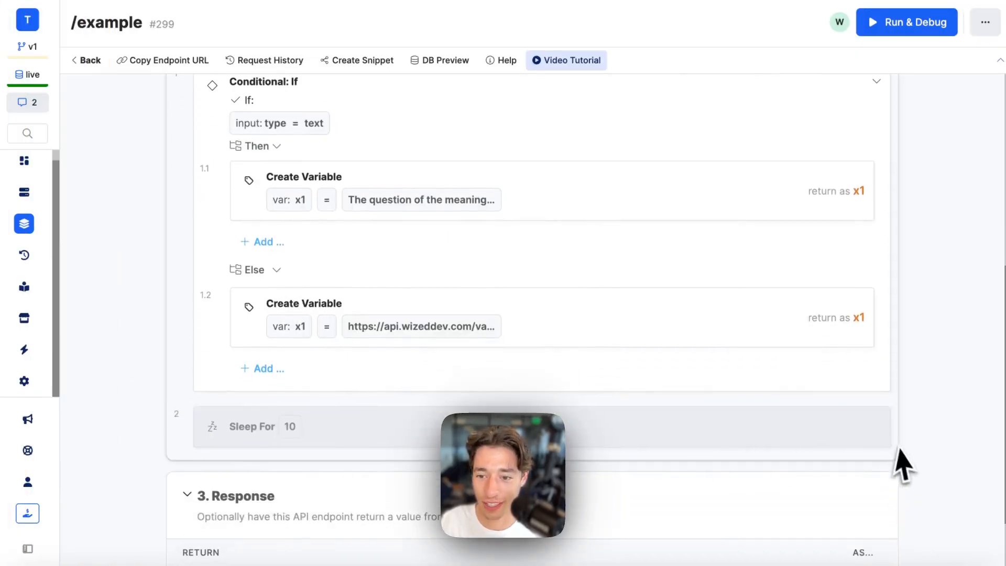
left_click(897, 438)
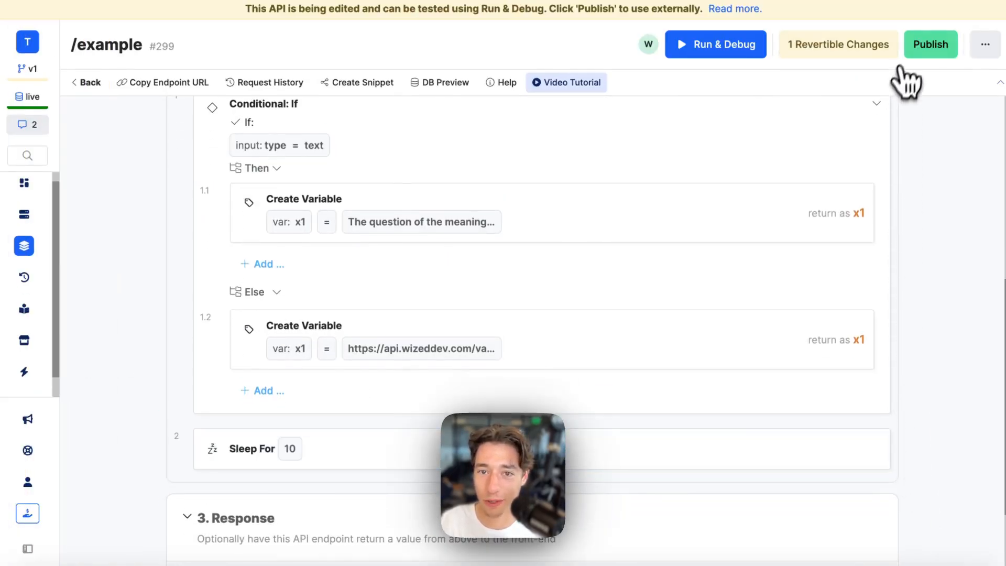
left_click(931, 44)
left_click(962, 542)
mouse_move(73, 112)
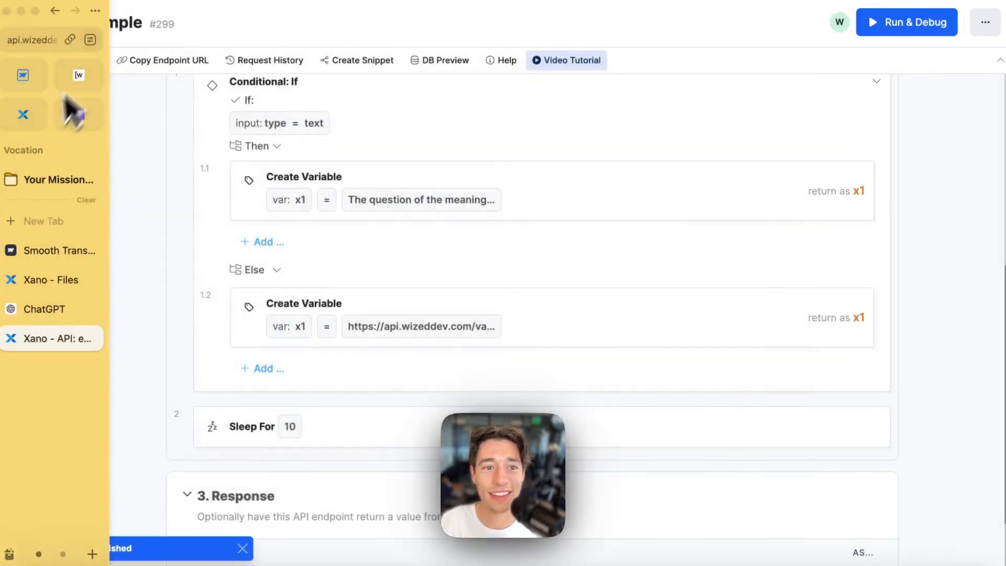
left_click(78, 75)
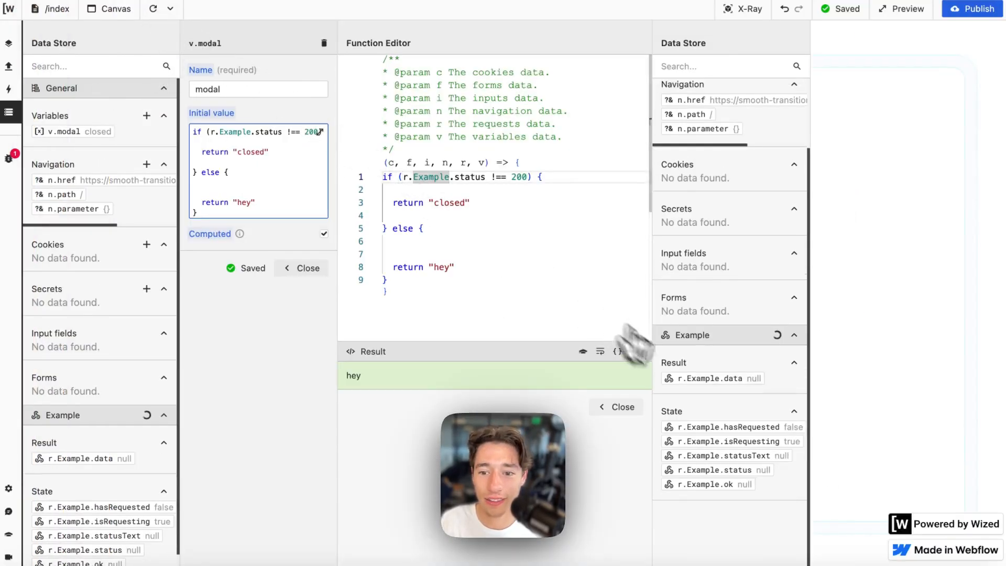
- Change the else branch to return "open" instead of "hey" and run it
left_click(635, 351)
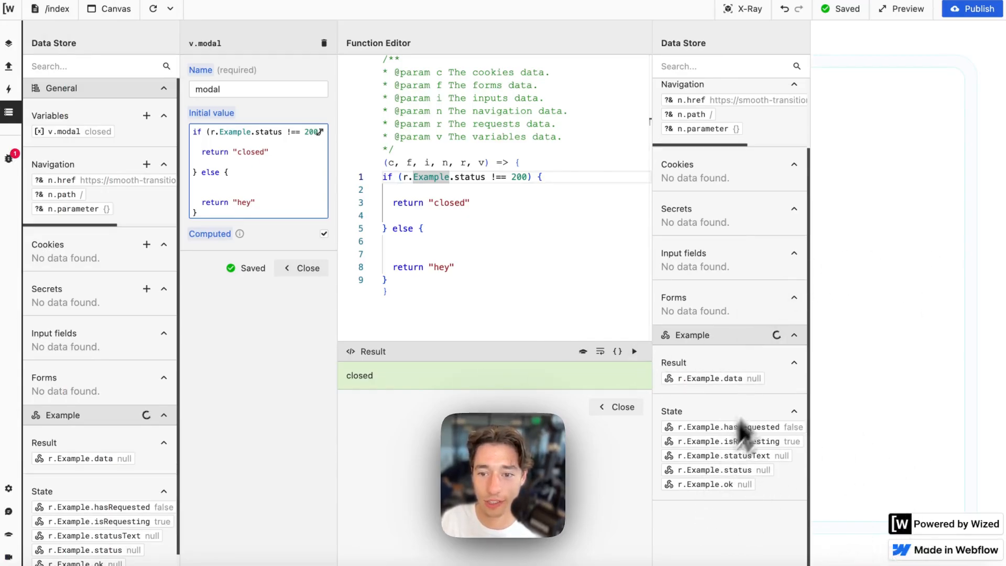
double_click(442, 267)
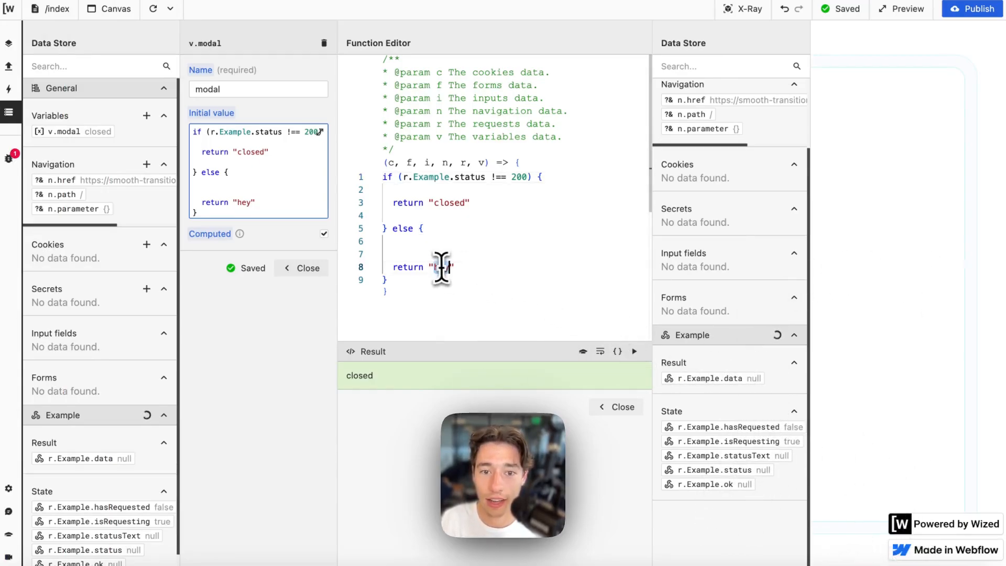
key("BackSpace")
type("open")
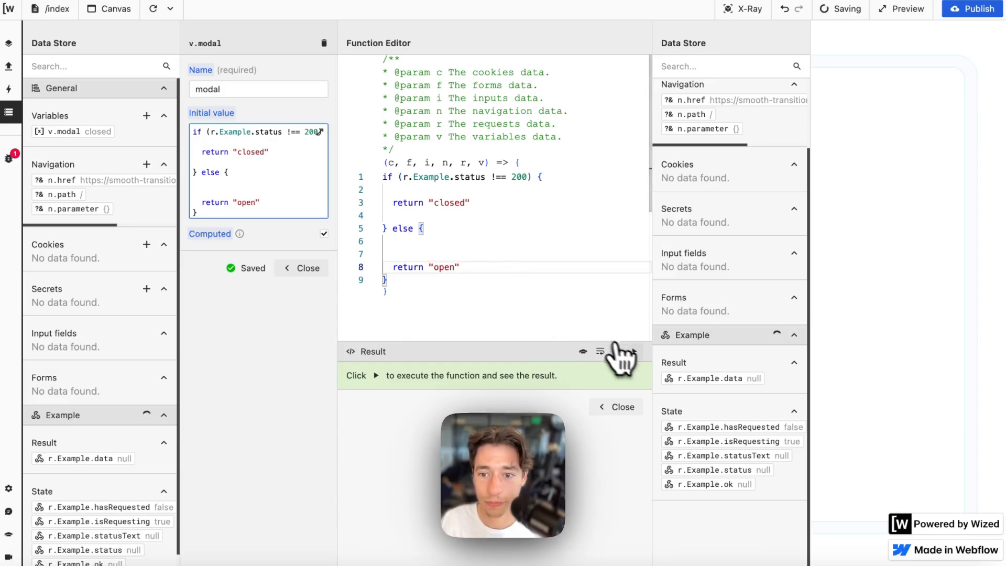
left_click(635, 351)
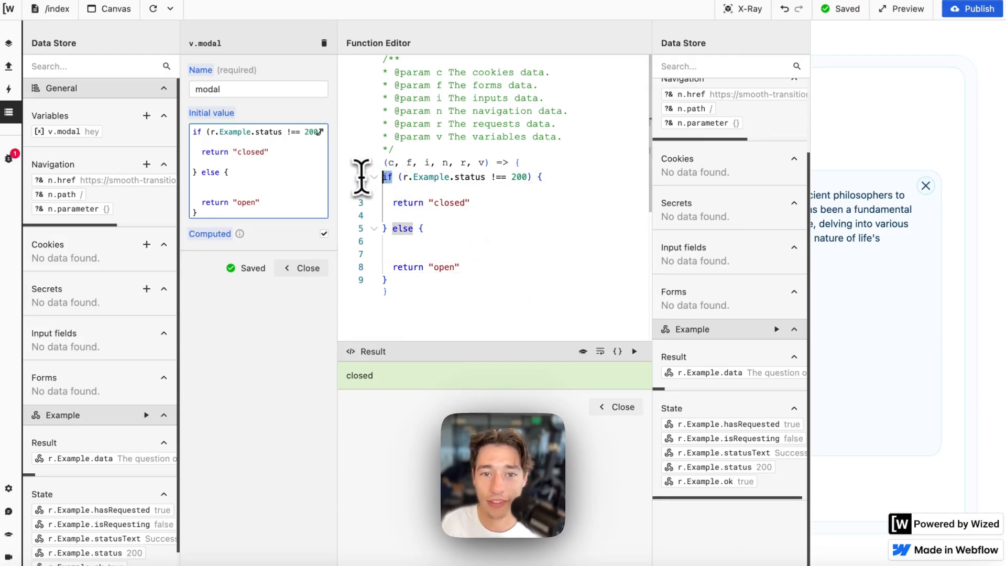
- Highlight the status !== 200 check, the closed return and the open else branch
left_click(416, 186)
left_click_drag(400, 178, 532, 178)
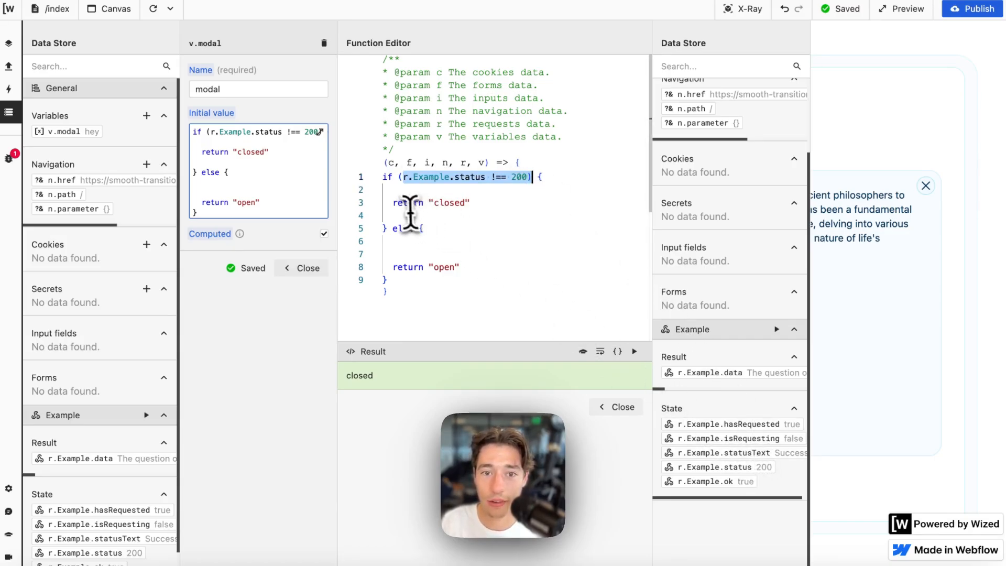
left_click_drag(400, 206, 481, 207)
left_click(481, 208)
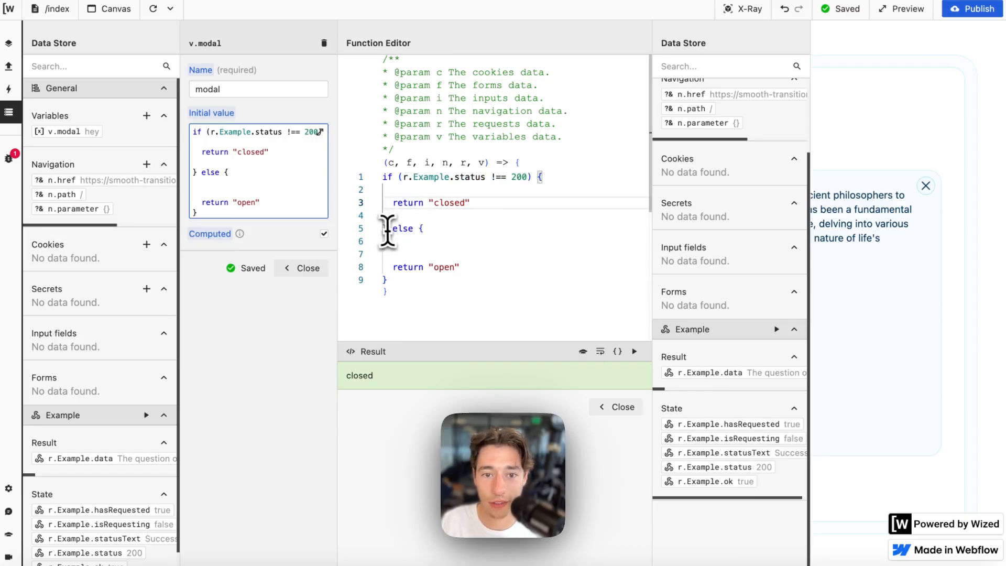
left_click_drag(388, 230, 473, 268)
left_click(504, 270)
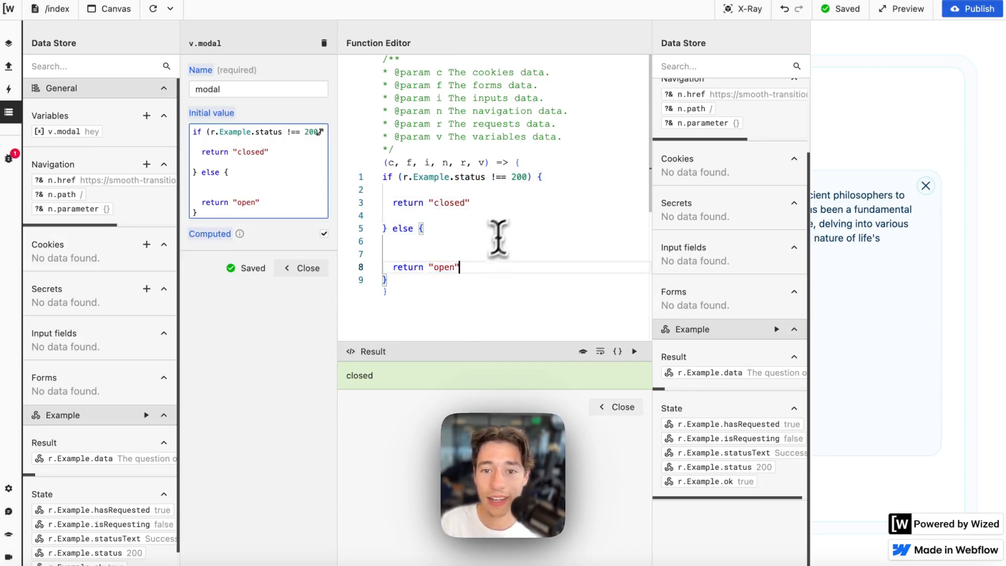
- Rerun the Example request, close the editor and reload the page preview
left_click(776, 329)
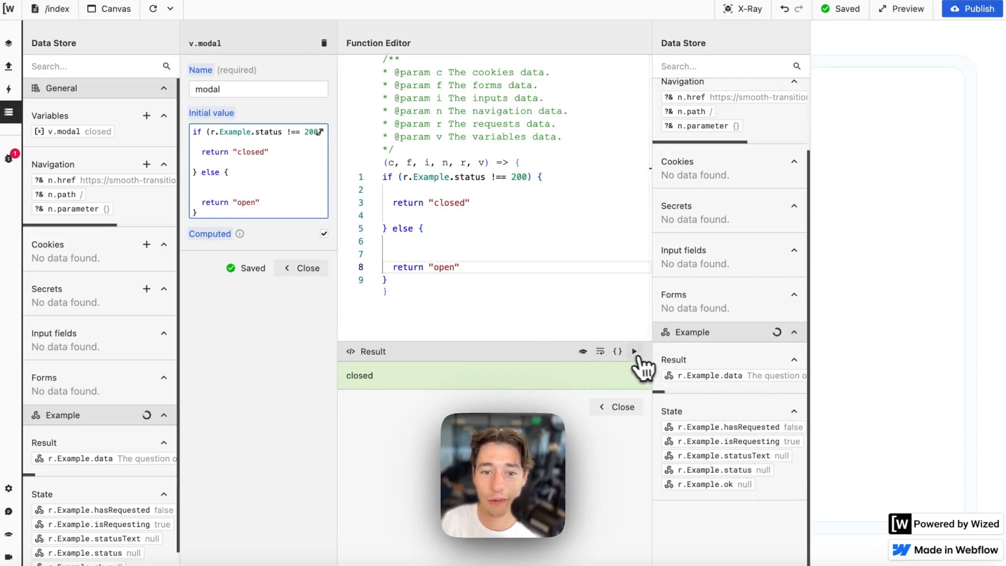
left_click(634, 407)
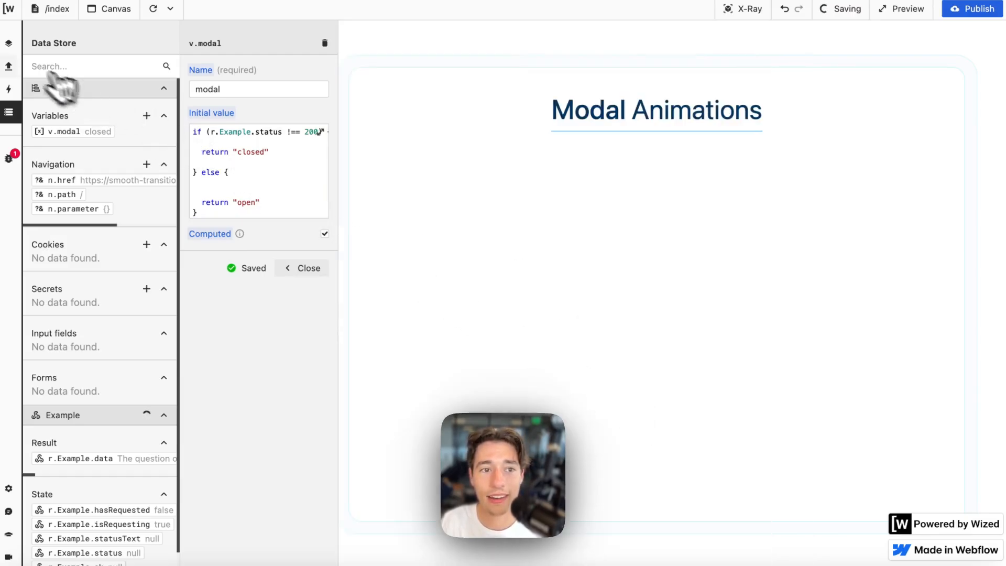
left_click(9, 65)
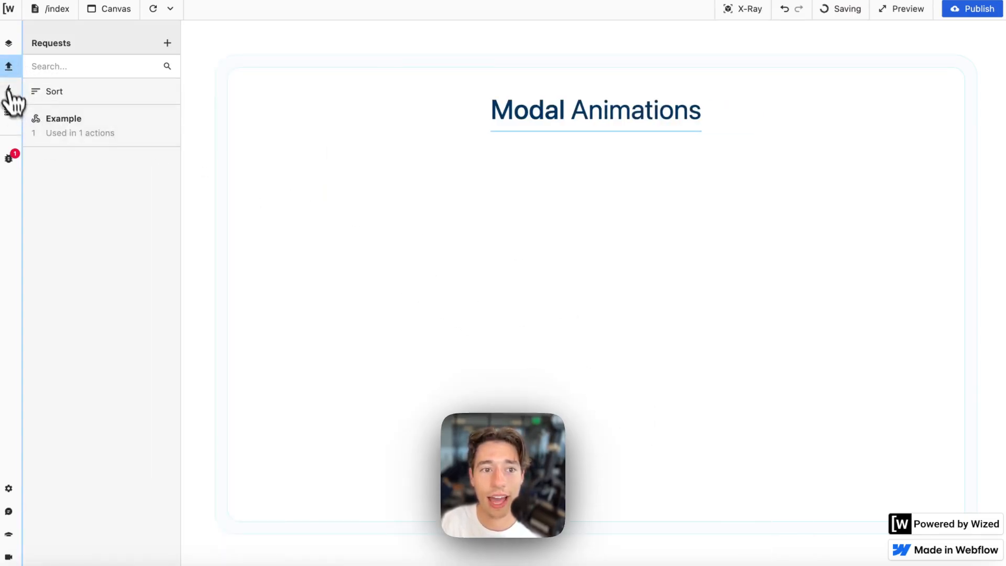
left_click(9, 90)
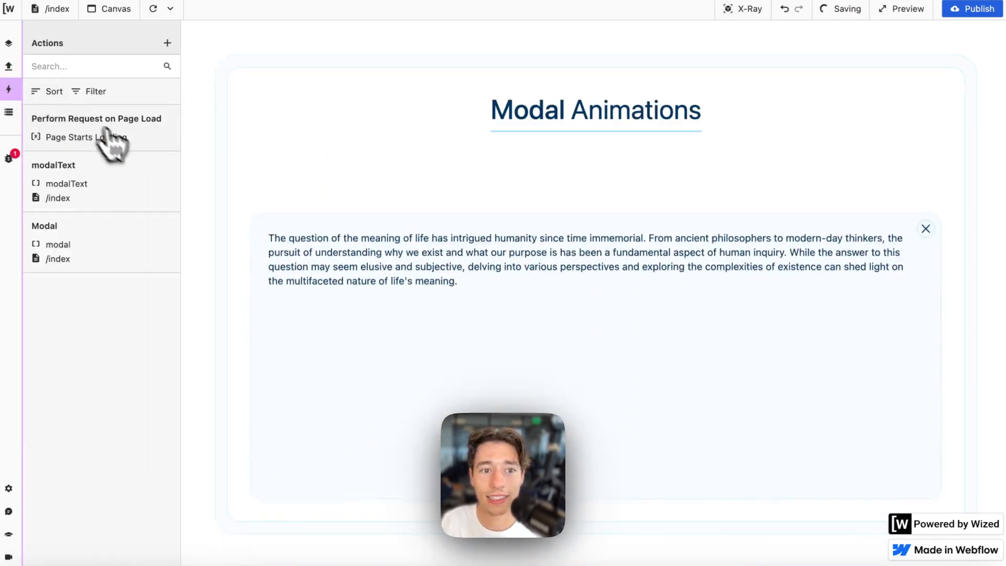
left_click(158, 9)
- Run the Modal action's hidden-class condition to confirm it returns true
left_click(124, 226)
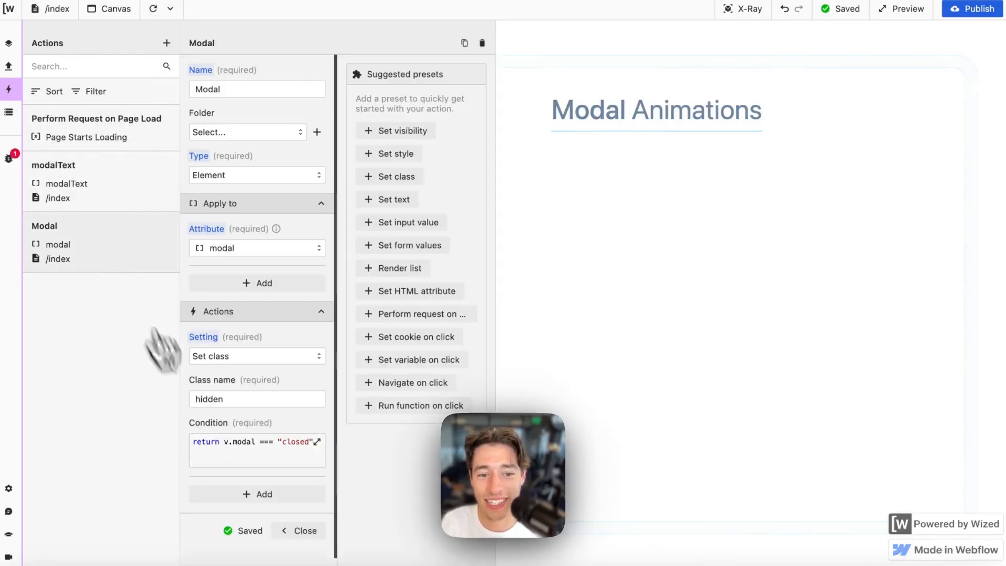
left_click(252, 450)
left_click_drag(414, 191, 523, 191)
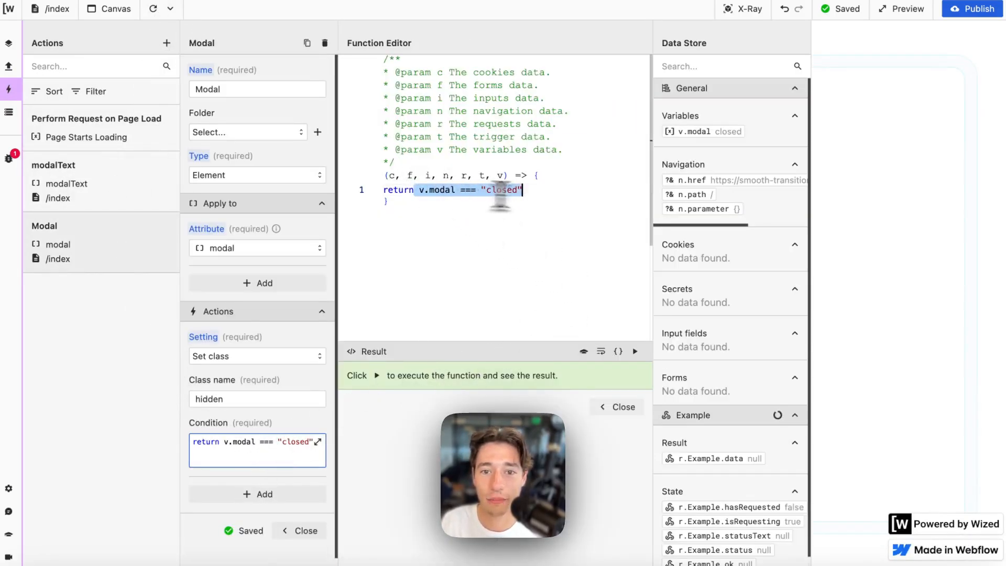
left_click(635, 351)
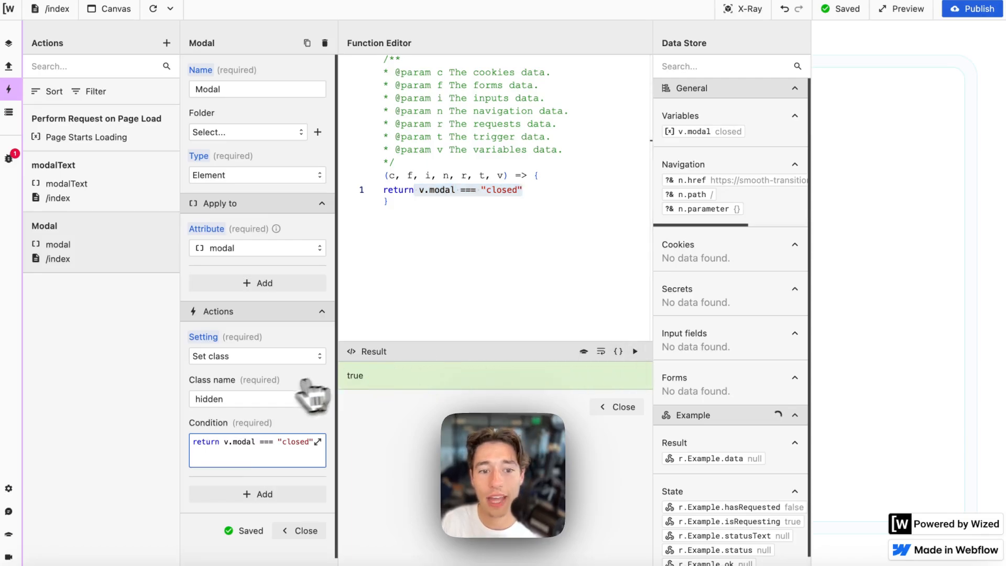
- In Webflow, remove and reapply the modal's hidden combo class
mouse_move(16, 178)
left_click(22, 87)
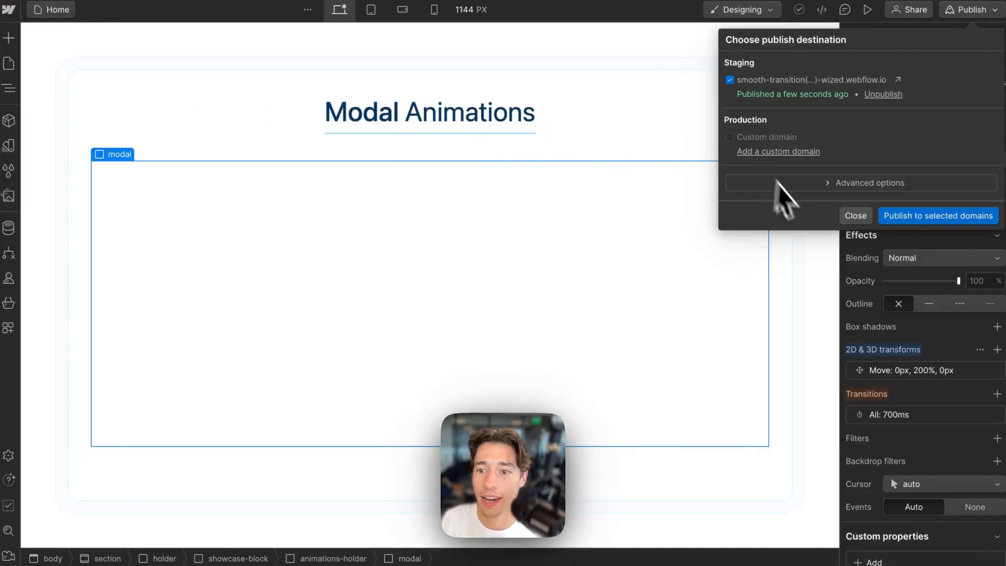
left_click(854, 216)
left_click(969, 104)
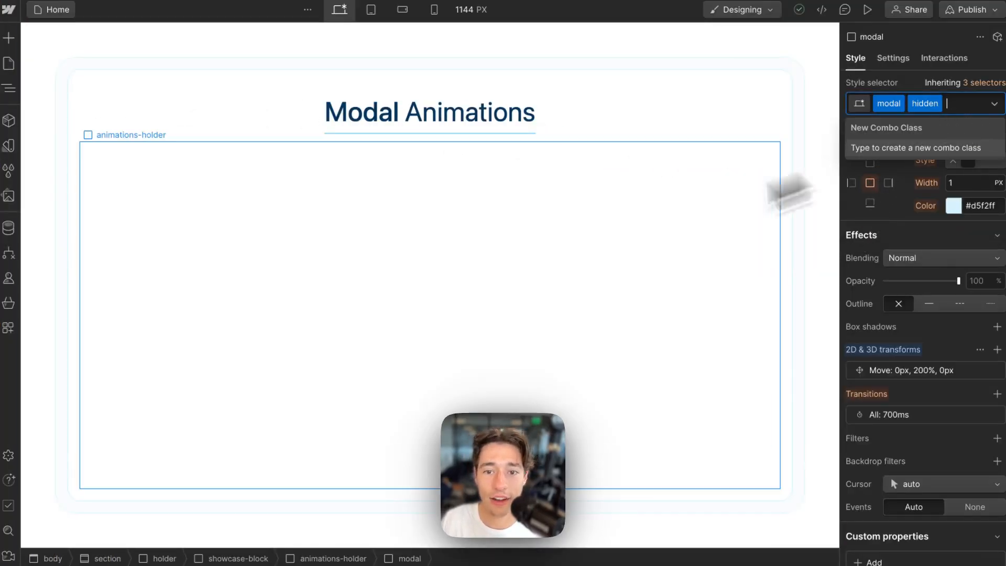
key("BackSpace")
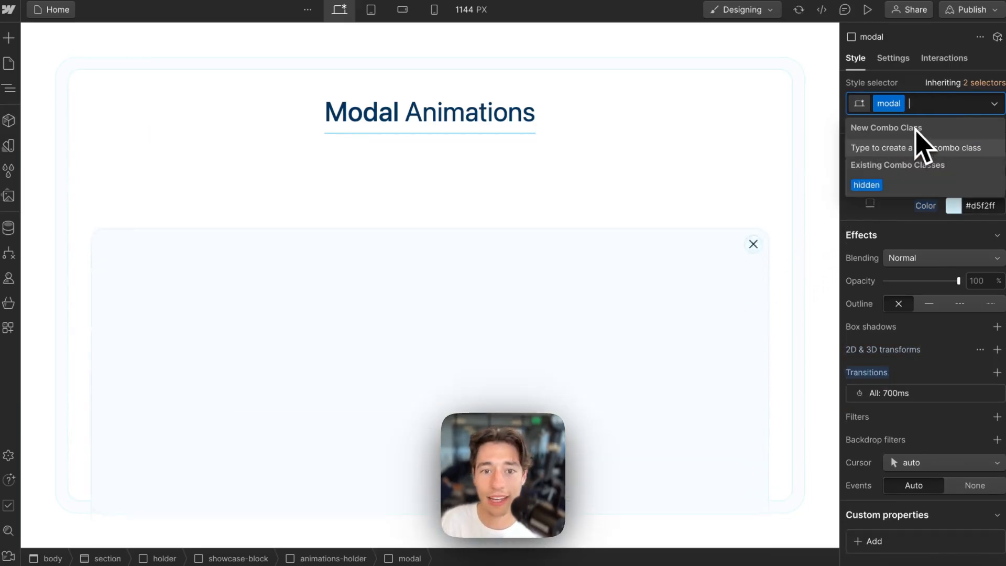
left_click(873, 185)
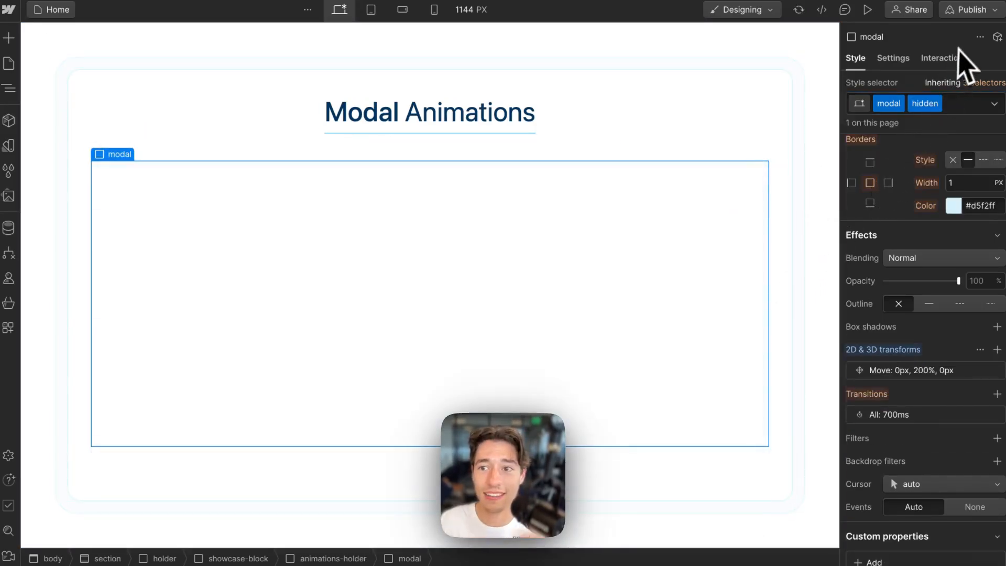
- Publish the site to the staging domain and return to Wized
left_click(973, 11)
left_click(947, 216)
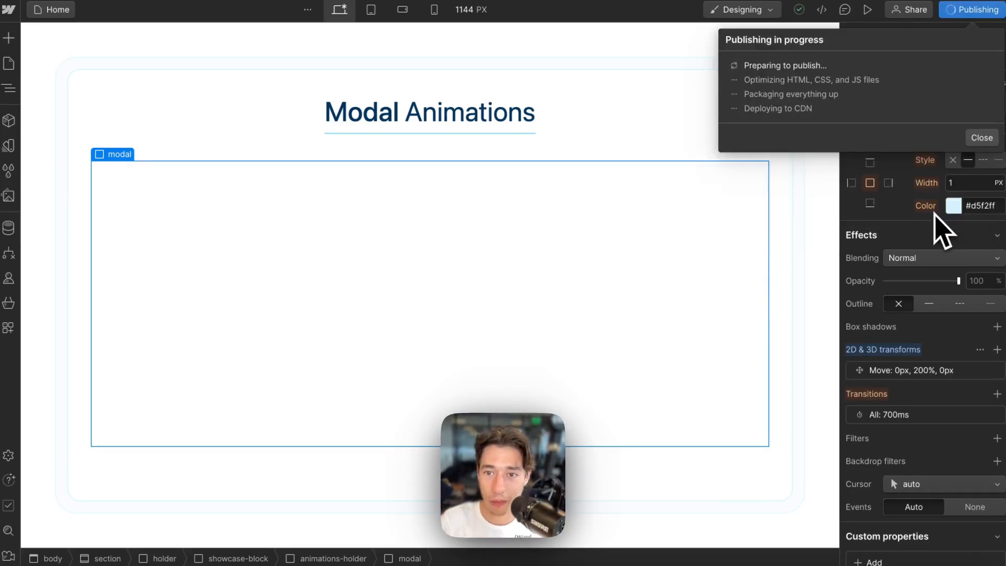
mouse_move(5, 84)
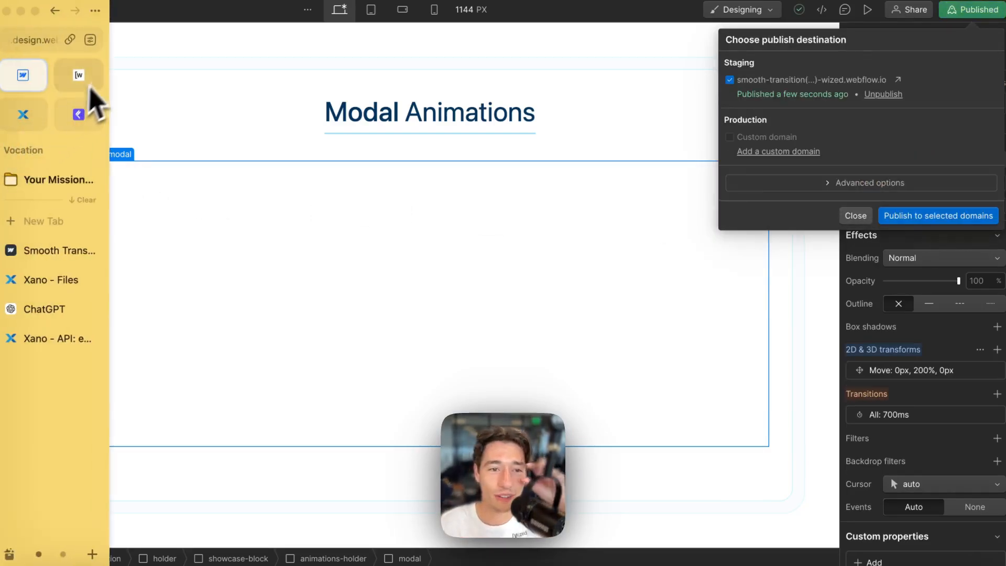
left_click(84, 84)
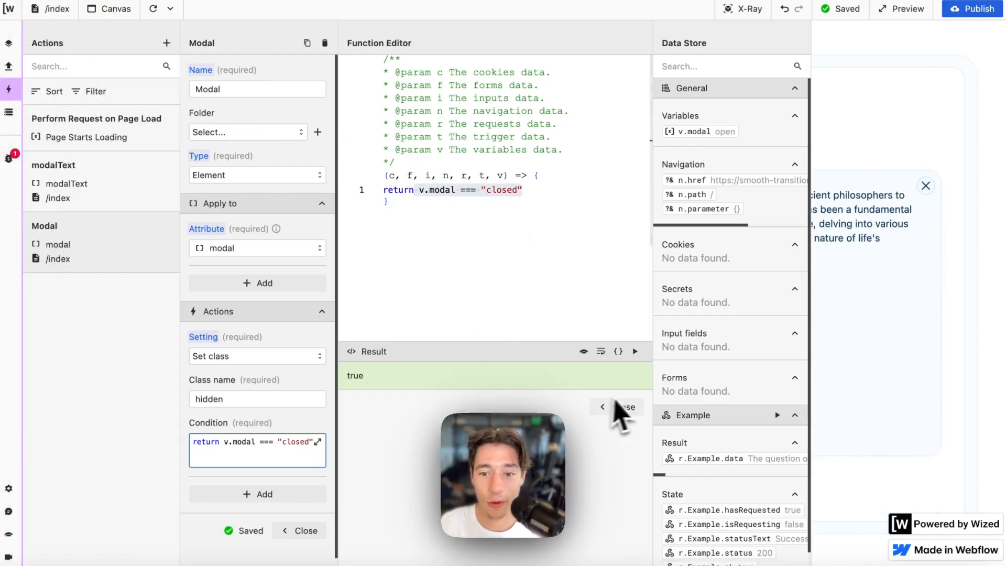
- Close the code editor and Modal action panel, then reload the canvas to see the modal
left_click(618, 408)
scroll(312, 461, "down", 1)
left_click(305, 481)
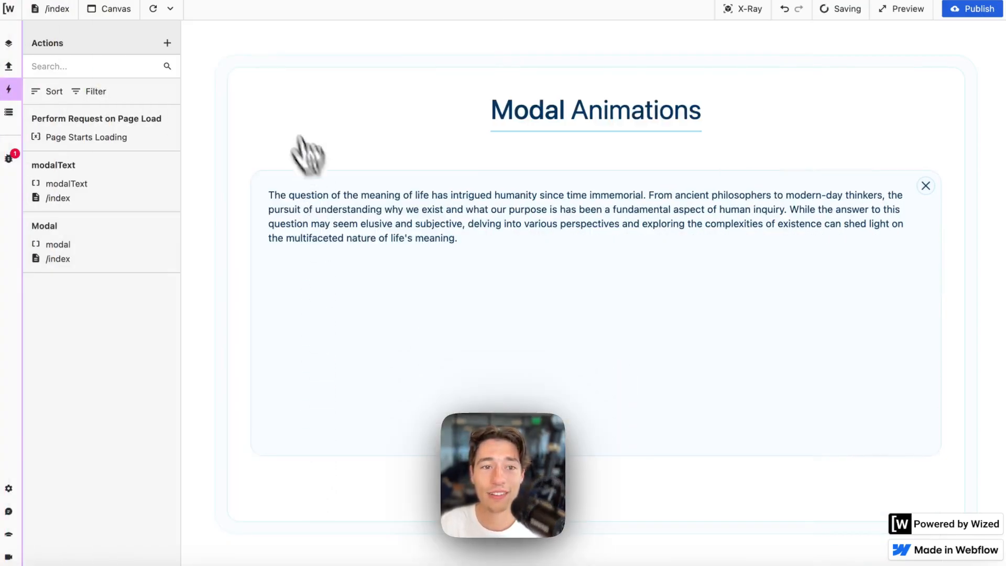
left_click(153, 8)
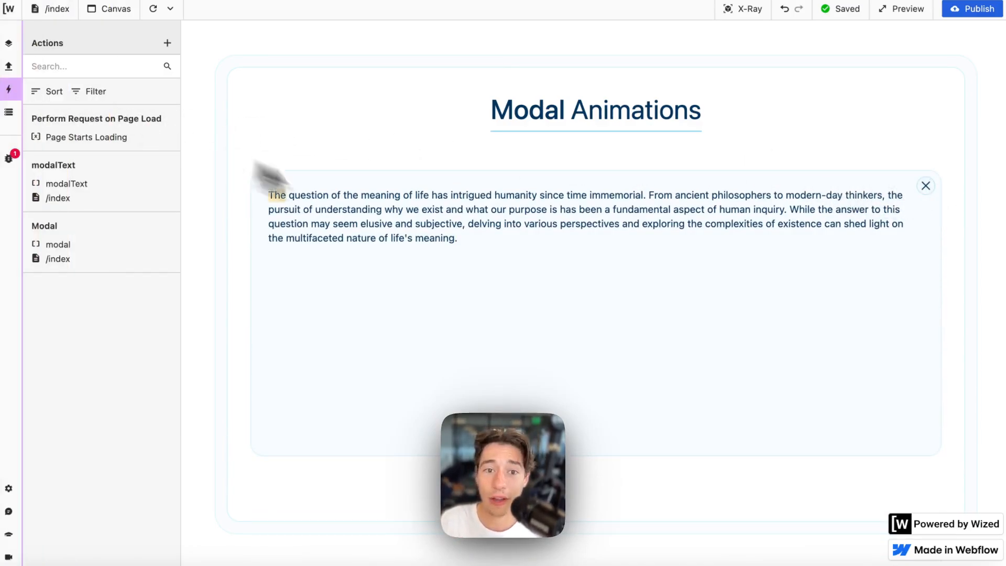
- In Webflow, remove the modal's hidden class to reveal it
left_click(37, 77)
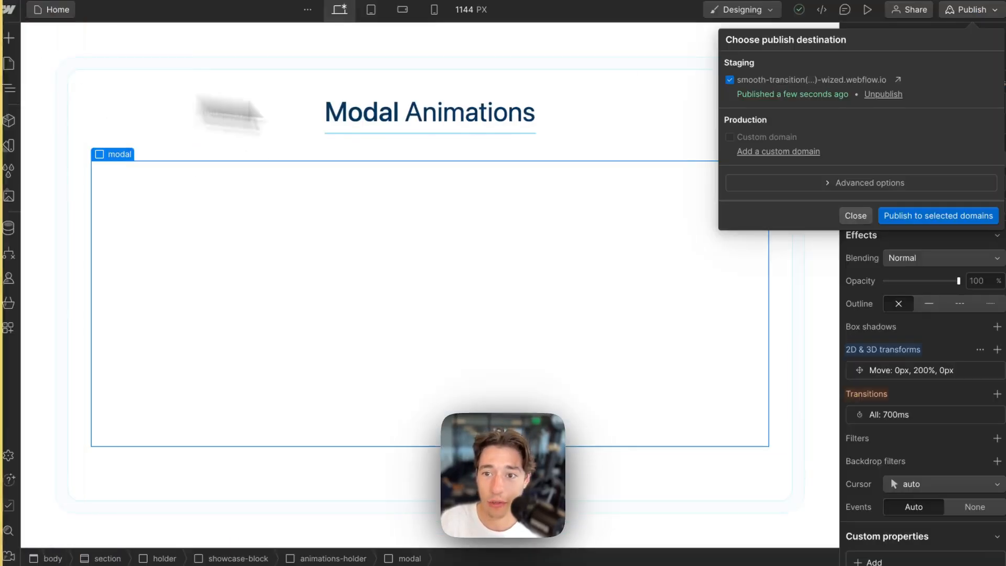
left_click(854, 220)
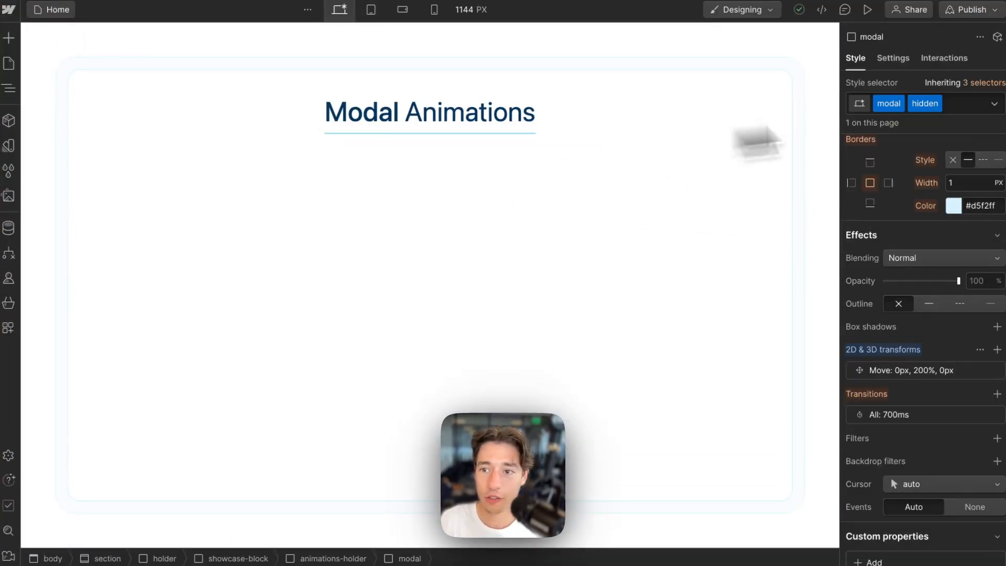
left_click(972, 103)
key("BackSpace")
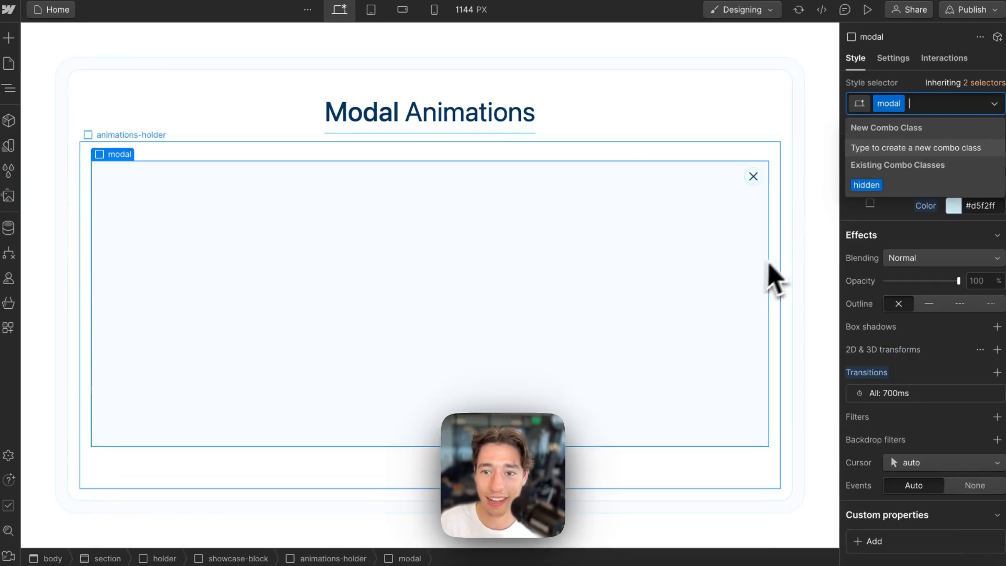
- Give the close icon a custom attribute wized = closeModal
left_click(755, 178)
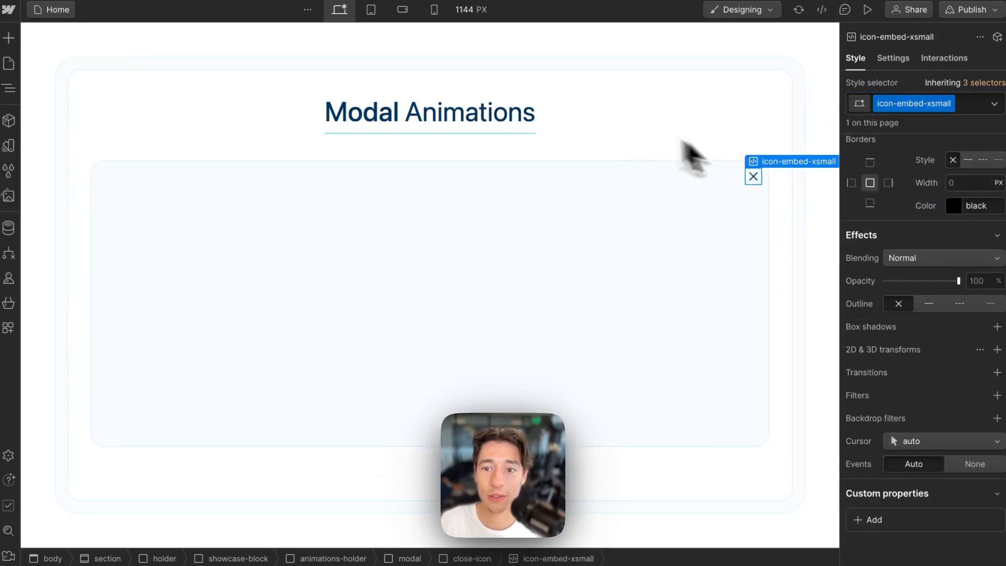
mouse_move(777, 167)
left_click(778, 147)
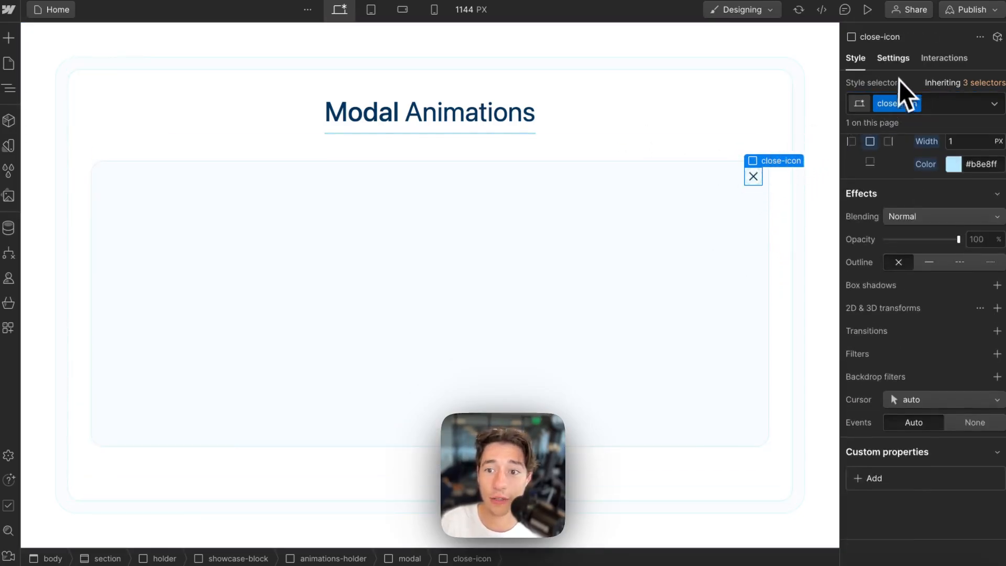
left_click(893, 58)
left_click(997, 282)
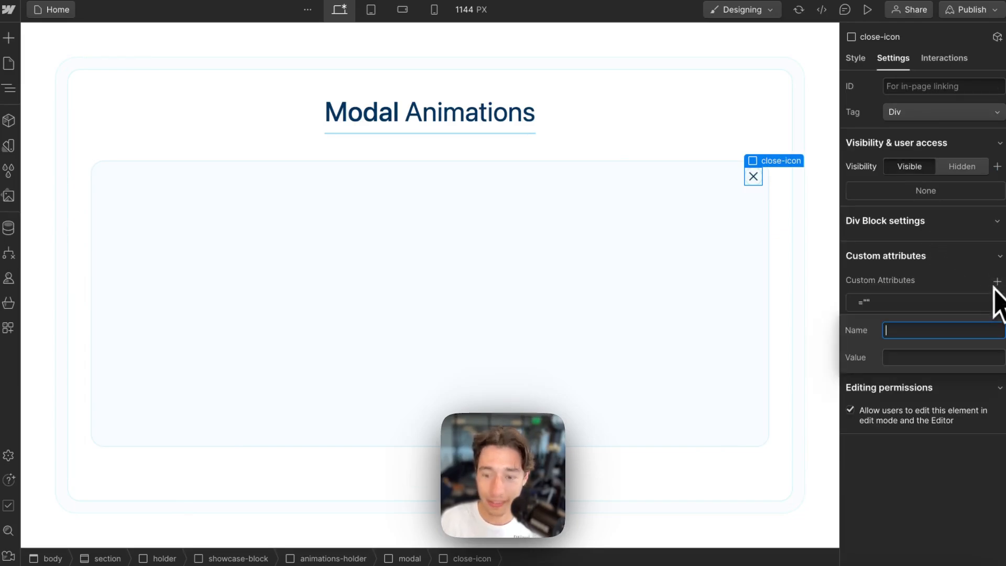
type("wized")
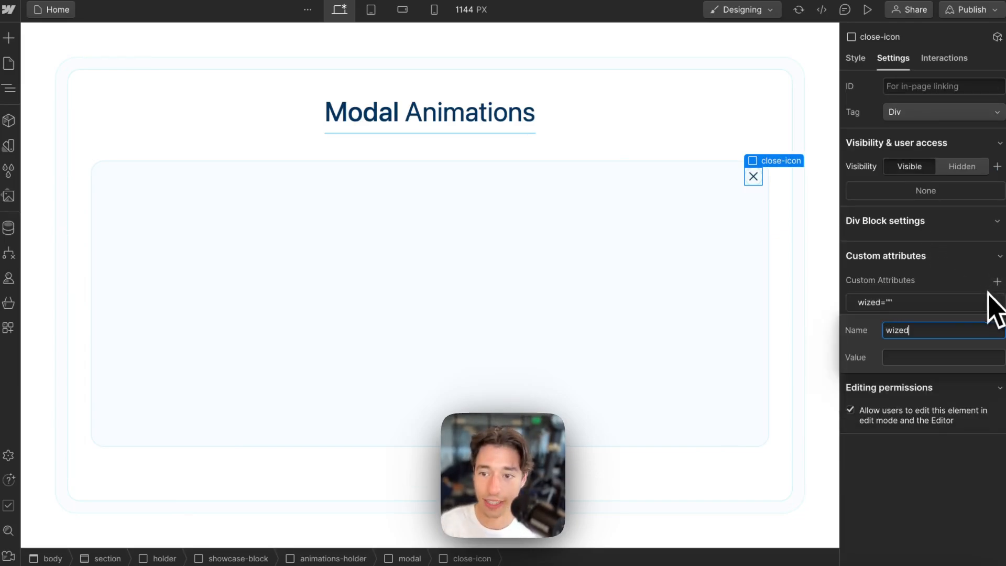
left_click(915, 359)
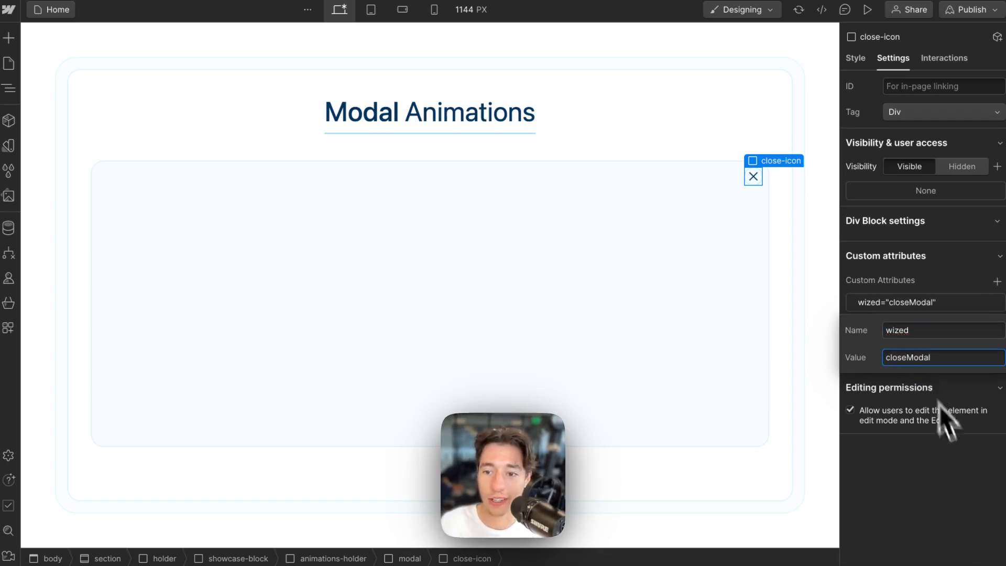
left_click(946, 437)
- Add the hidden combo class back to the modal and publish to staging
left_click(726, 291)
left_click(753, 263)
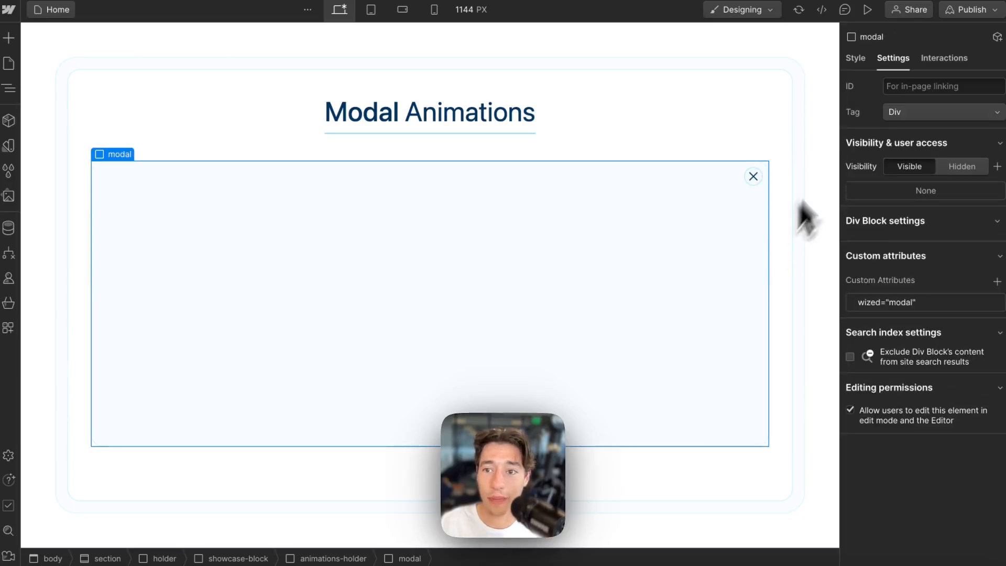
left_click(856, 59)
left_click(931, 104)
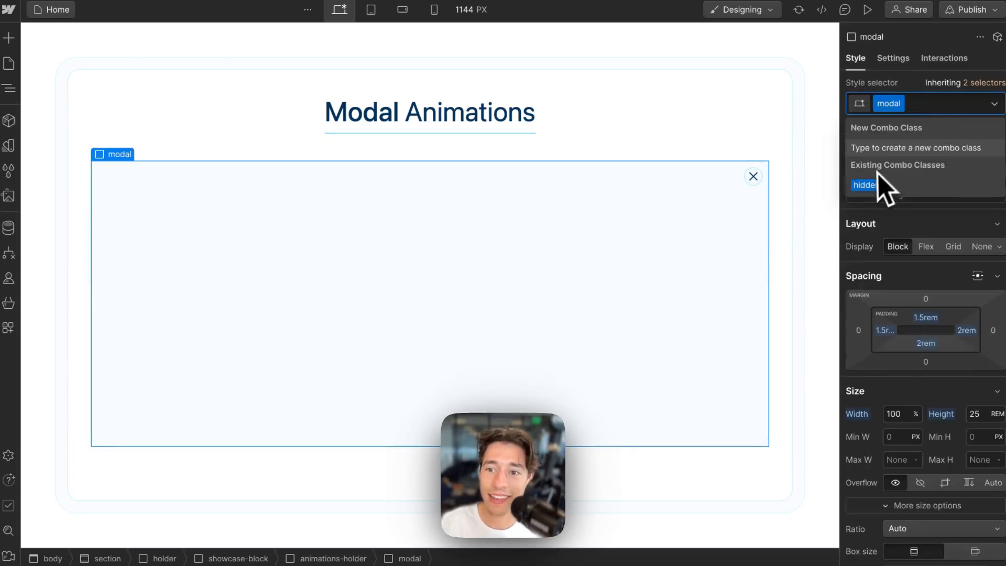
left_click(868, 184)
left_click(972, 10)
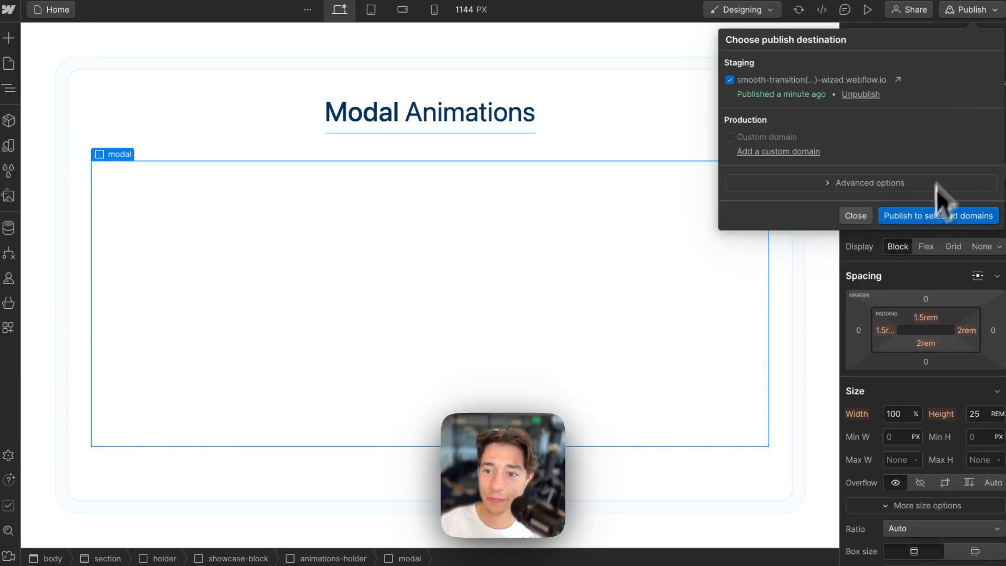
left_click(912, 216)
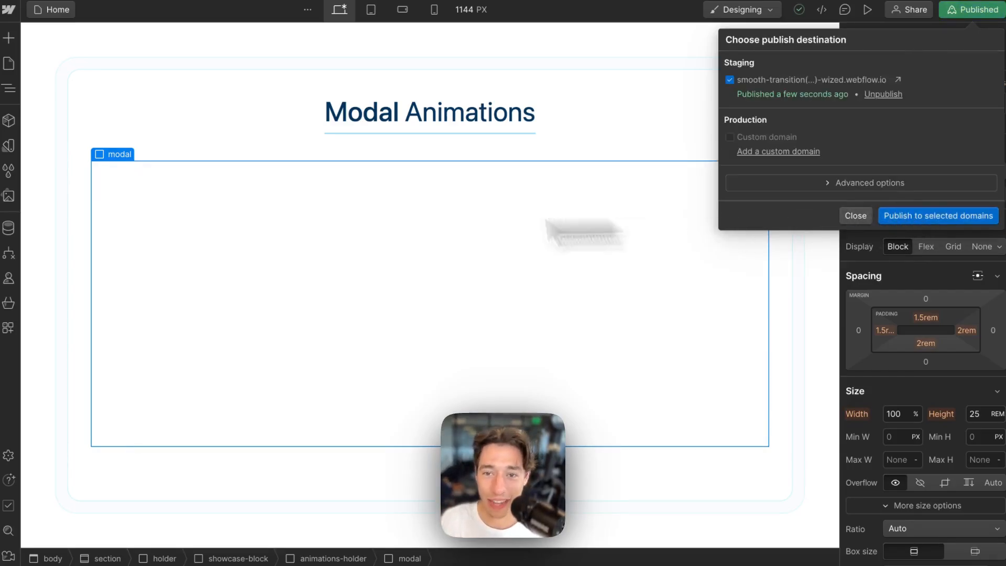
- Back in Wized, reload the canvas to show the modal with its meaning-of-life paragraph
left_click(861, 216)
left_click(74, 75)
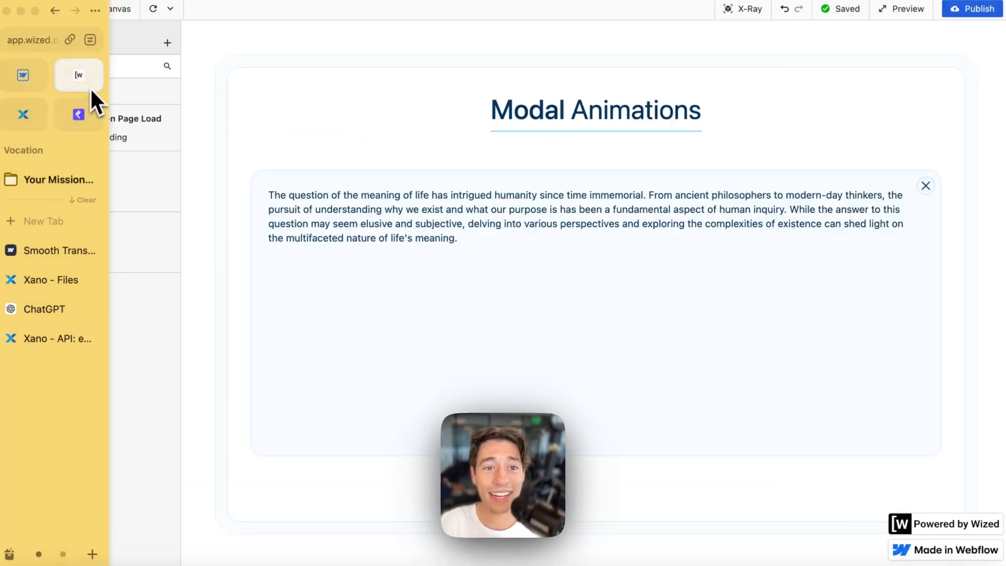
left_click(154, 11)
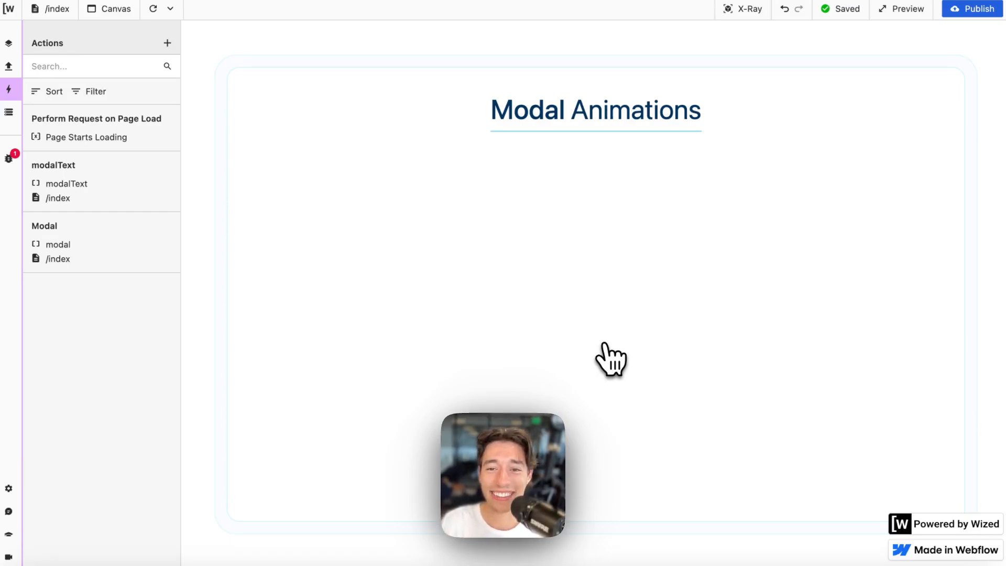
left_click(607, 345)
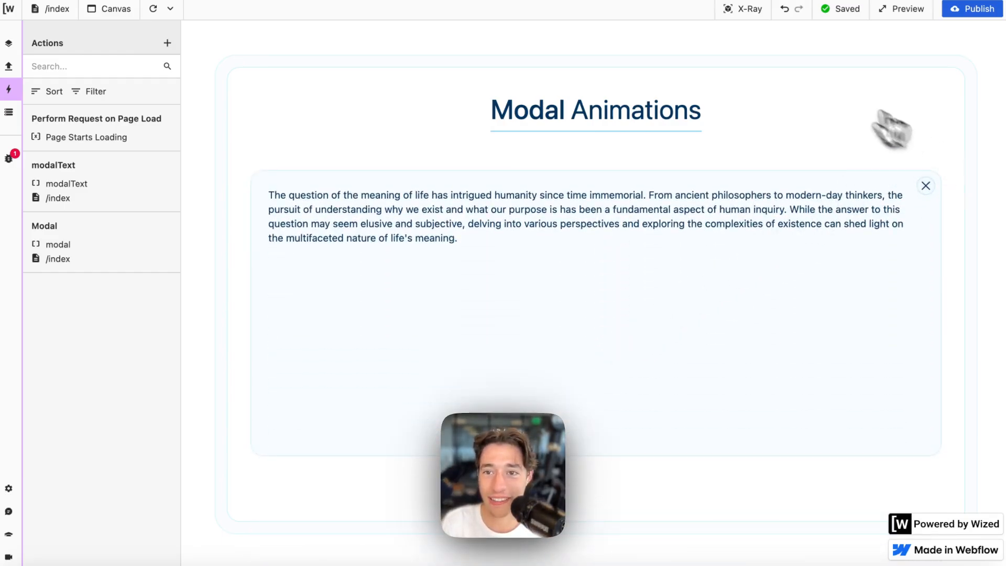
- With X-Ray on, create an action for closeModal triggered on the click event
left_click(751, 12)
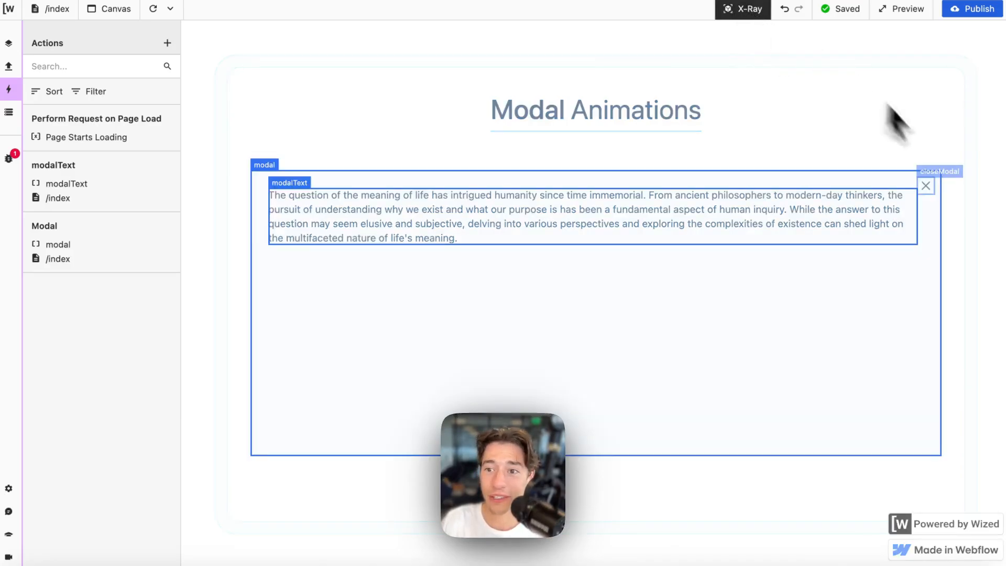
left_click(941, 181)
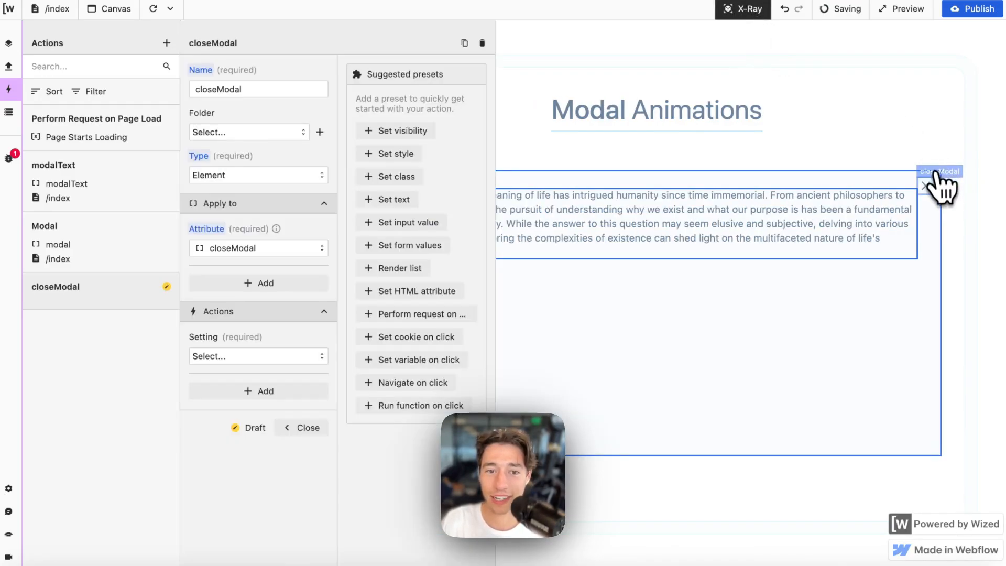
left_click(235, 359)
left_click(243, 407)
left_click(241, 406)
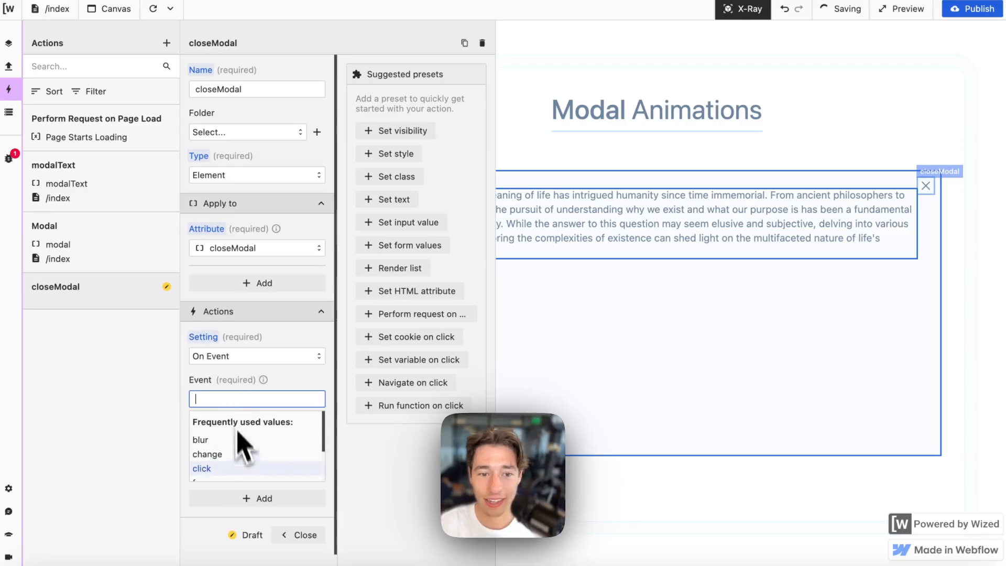
left_click(231, 469)
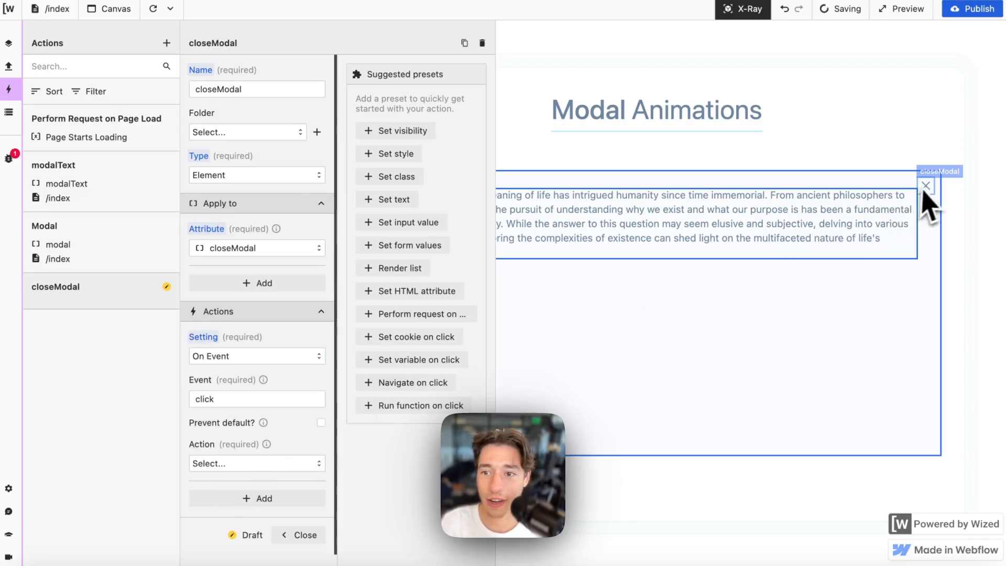
- Make the action set v.modal to return "closed", test it, and close the editor
scroll(270, 485, "down", 2)
left_click(241, 411)
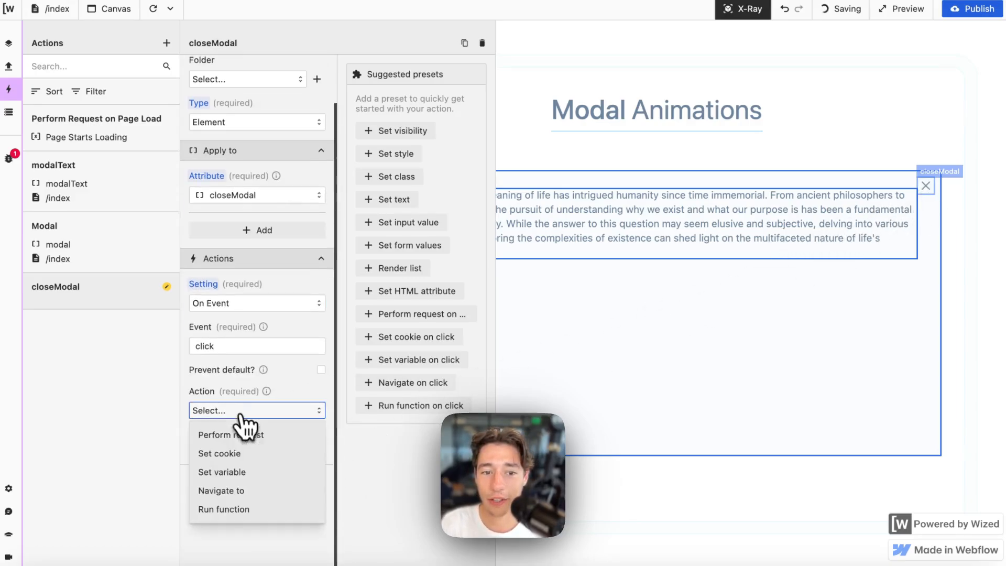
left_click(238, 472)
scroll(237, 490, "down", 3)
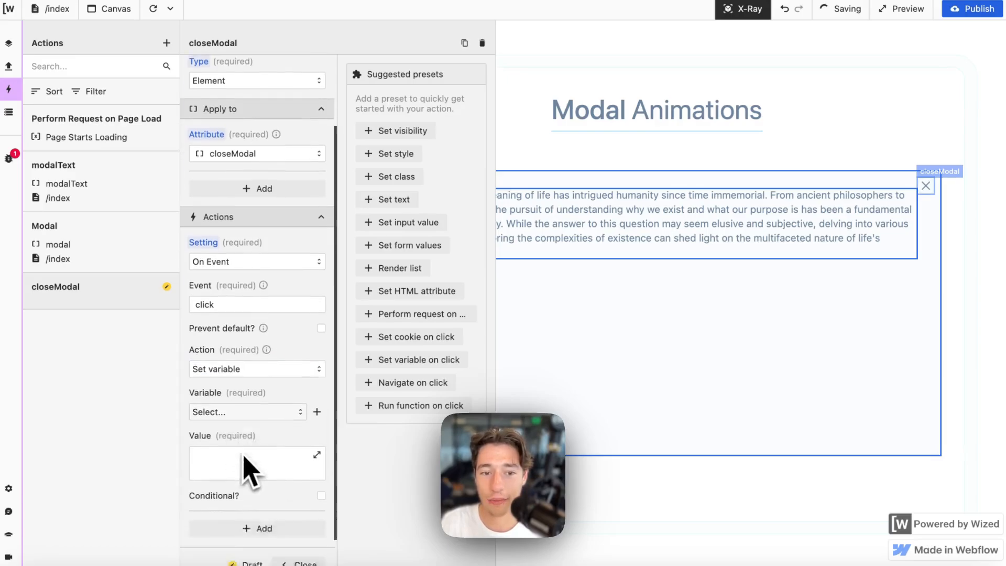
left_click(234, 368)
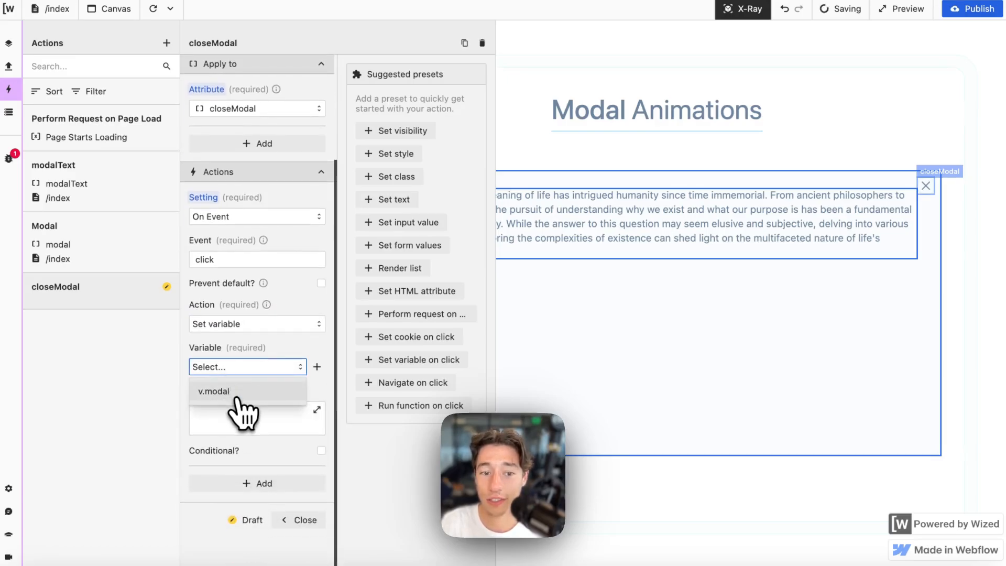
left_click(234, 391)
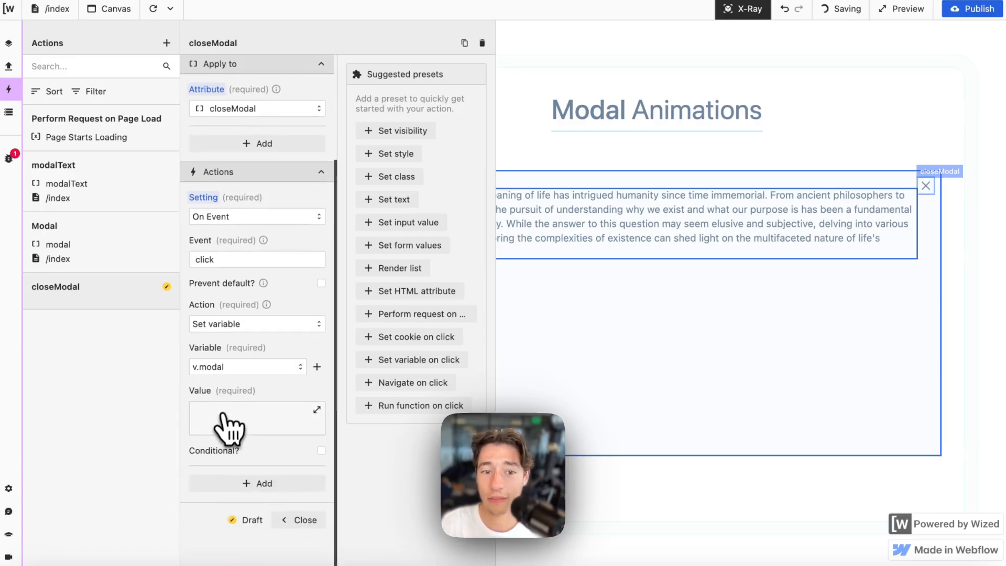
left_click(226, 422)
type("return")
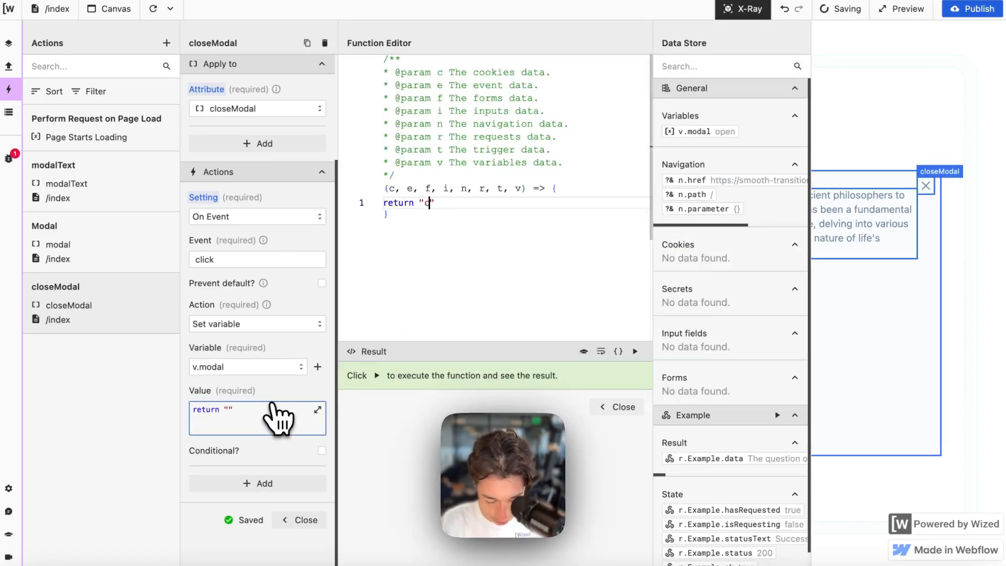
type(" \"closed")
left_click(635, 351)
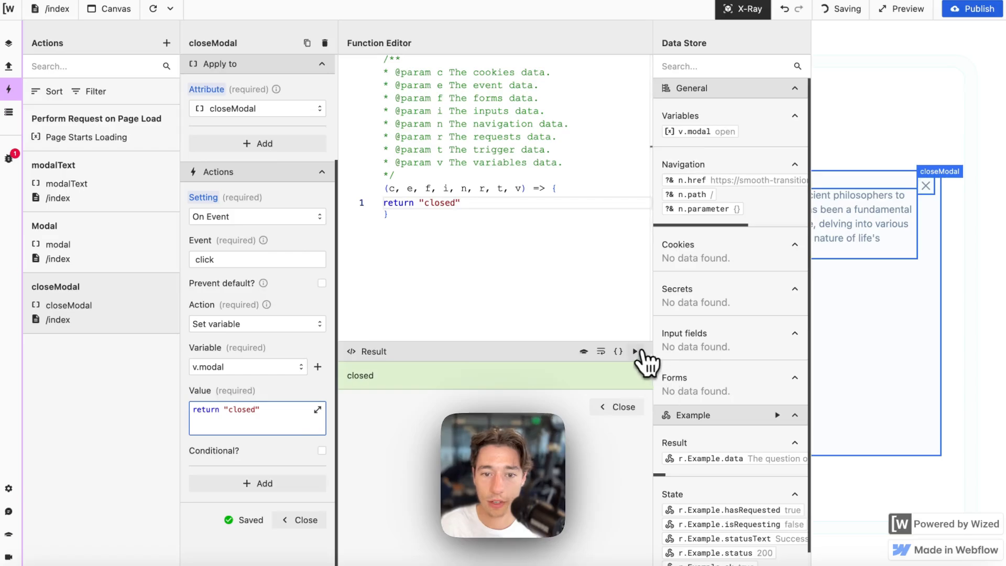
left_click(299, 520)
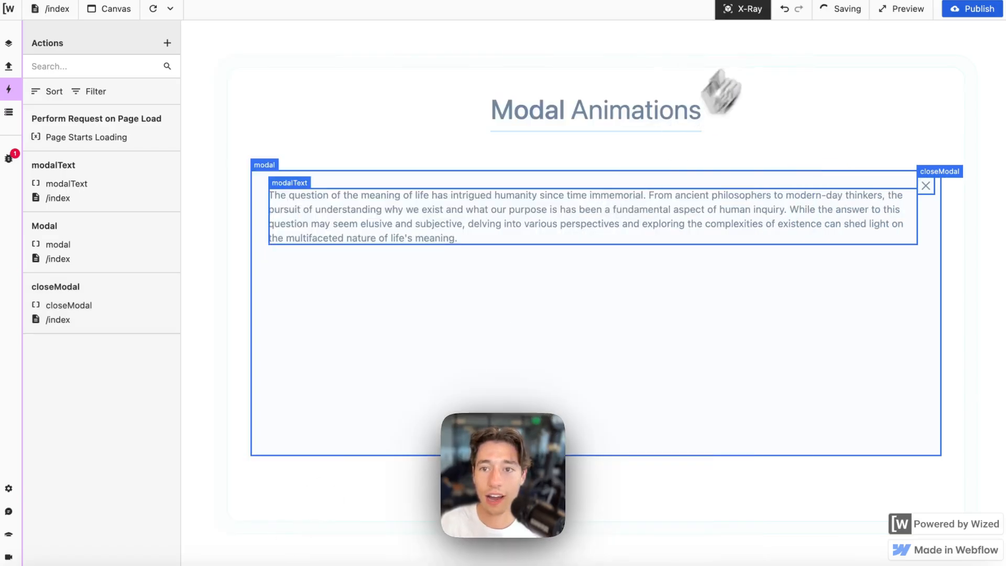
- Confirm the modal's X hides it and sets v.modal to closed, then reload and inspect v.modal
left_click(14, 115)
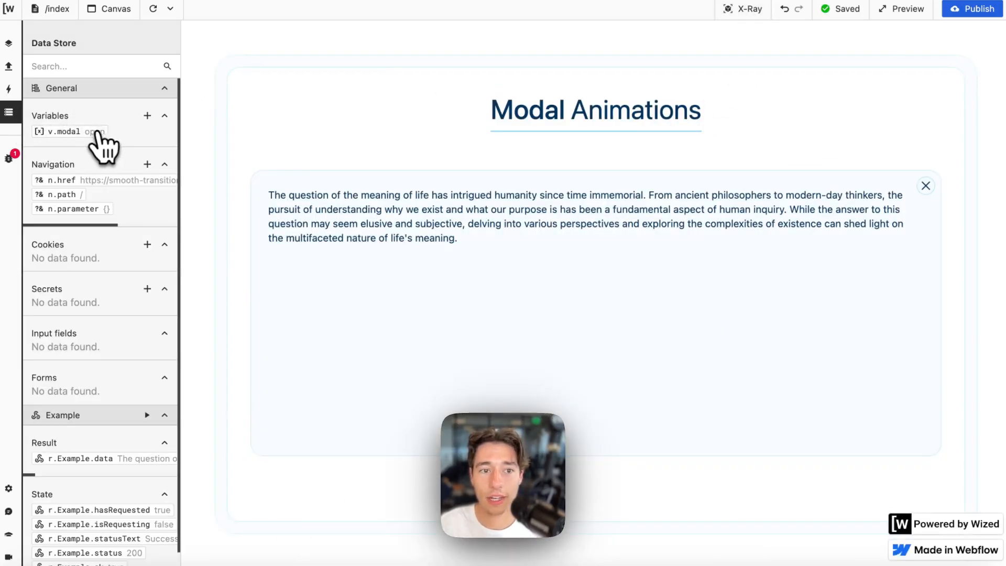
left_click(926, 188)
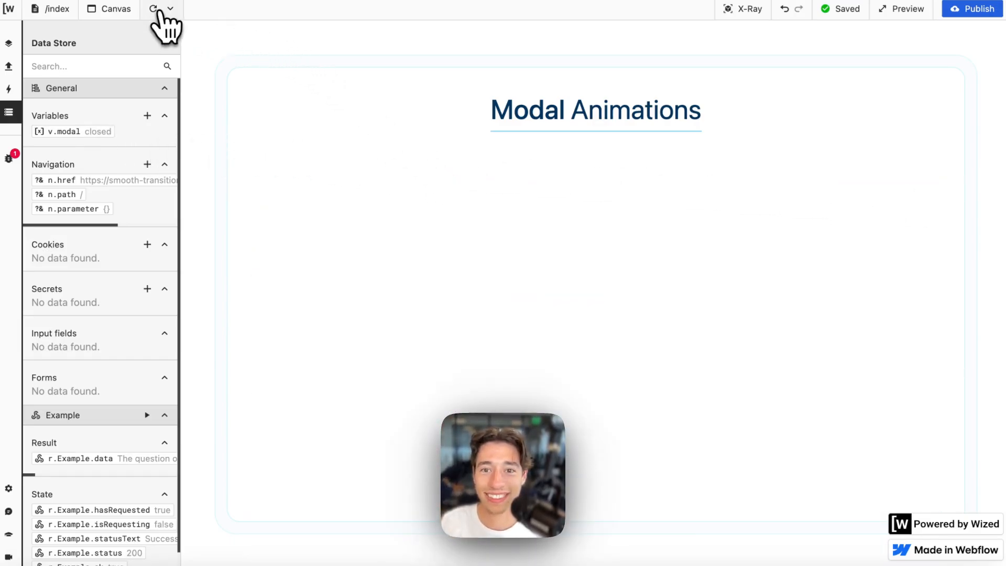
left_click(155, 9)
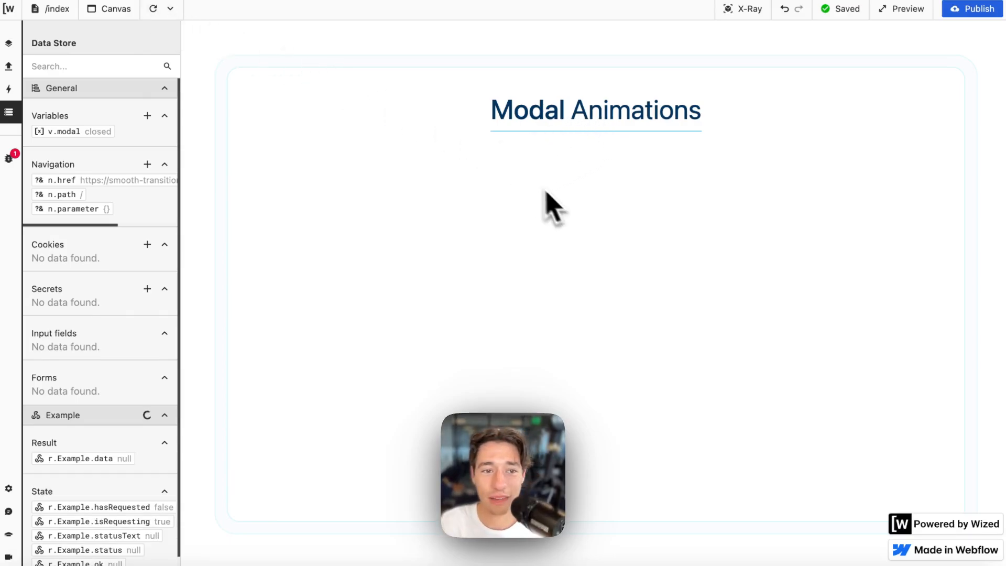
scroll(137, 315, "down", 2)
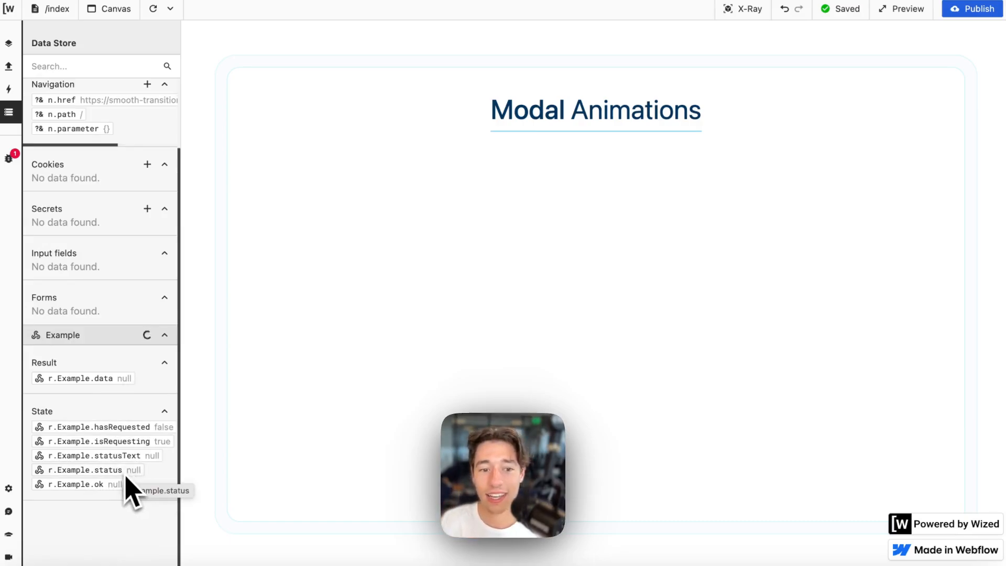
scroll(105, 257, "up", 2)
left_click(97, 133)
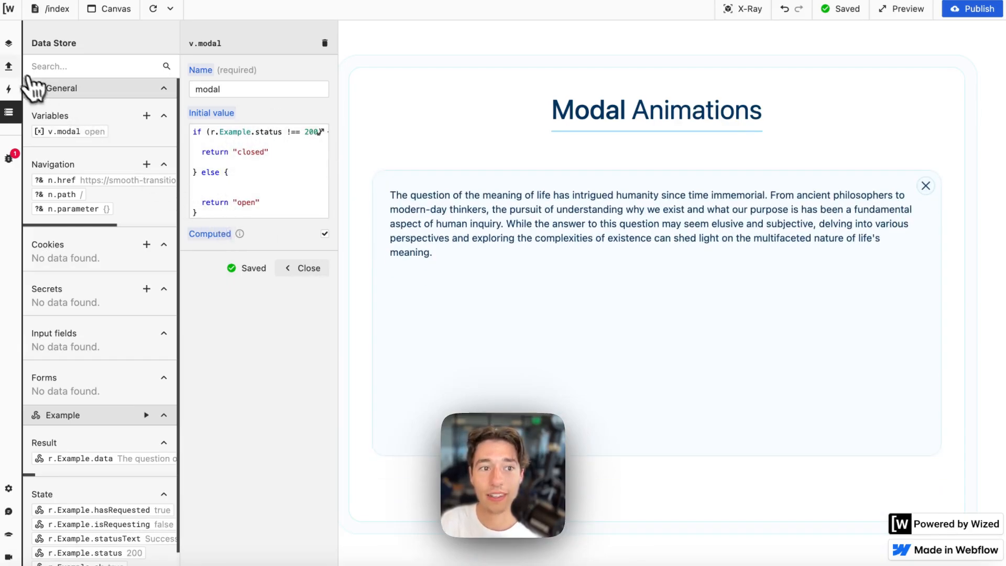
- Check the Modal action's hidden-class condition return v.modal === "closed", then go to Webflow
left_click(8, 66)
left_click(8, 89)
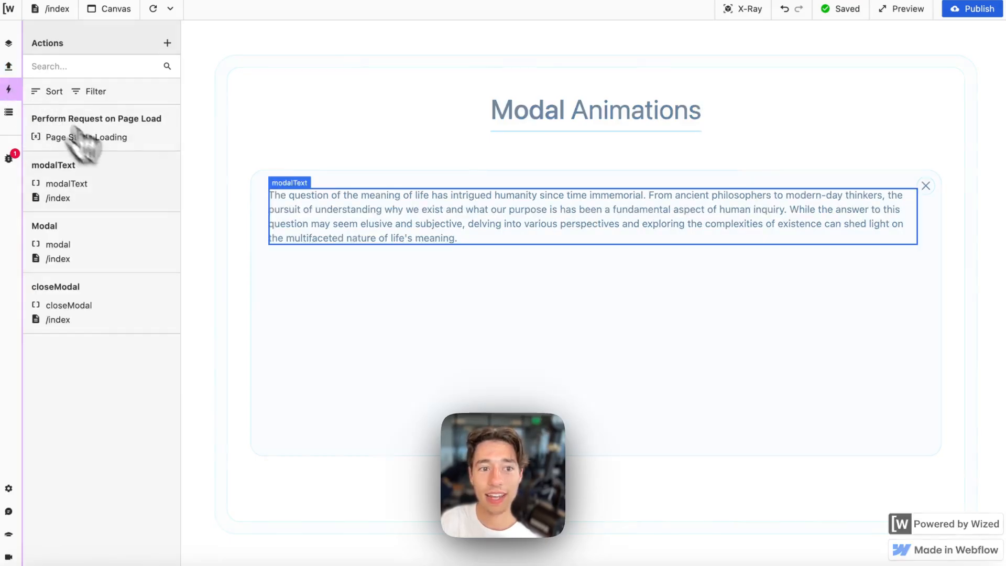
left_click(120, 260)
left_click(257, 450)
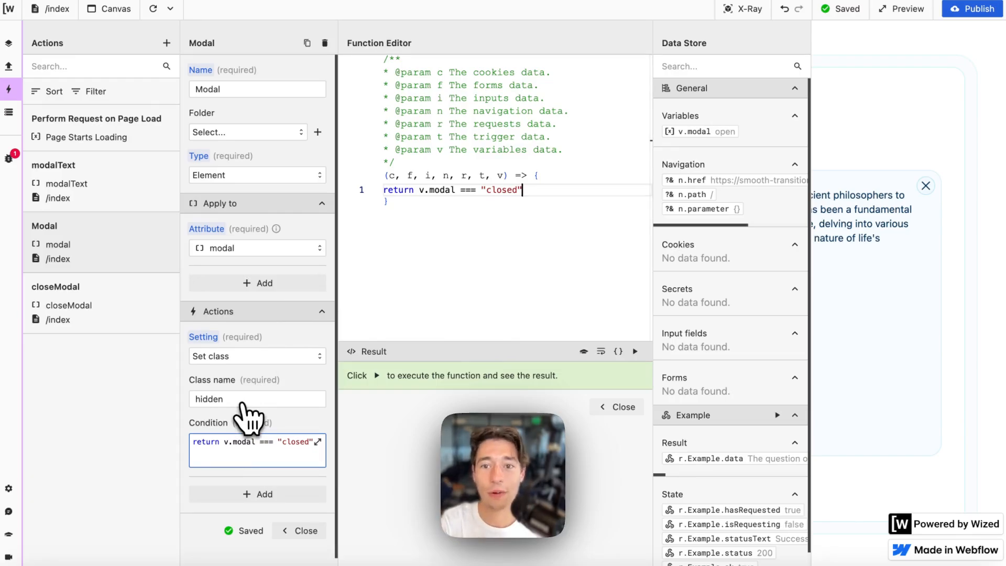
left_click(588, 415)
mouse_move(23, 124)
left_click(36, 84)
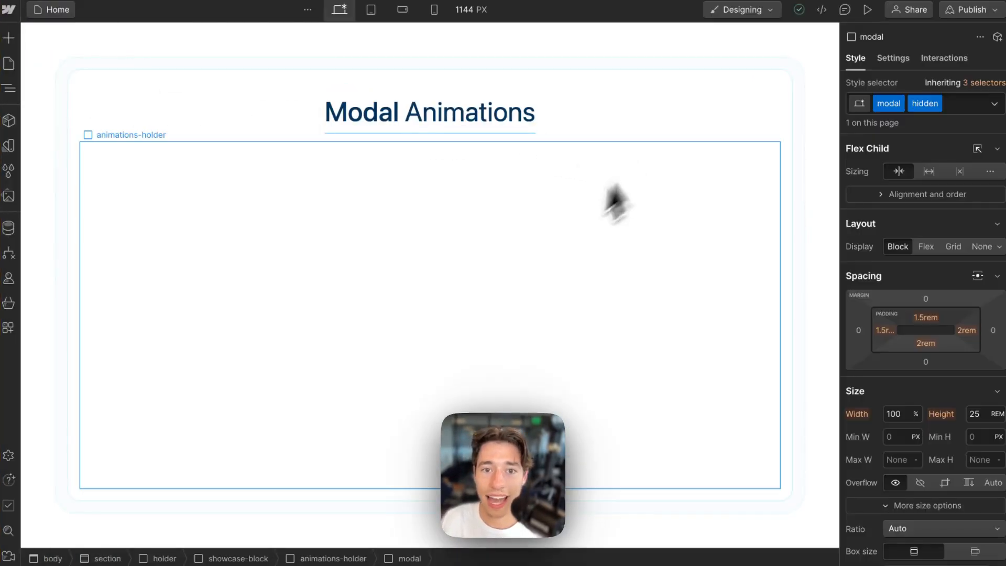
- Select the modal element through the Navigator
left_click(400, 281)
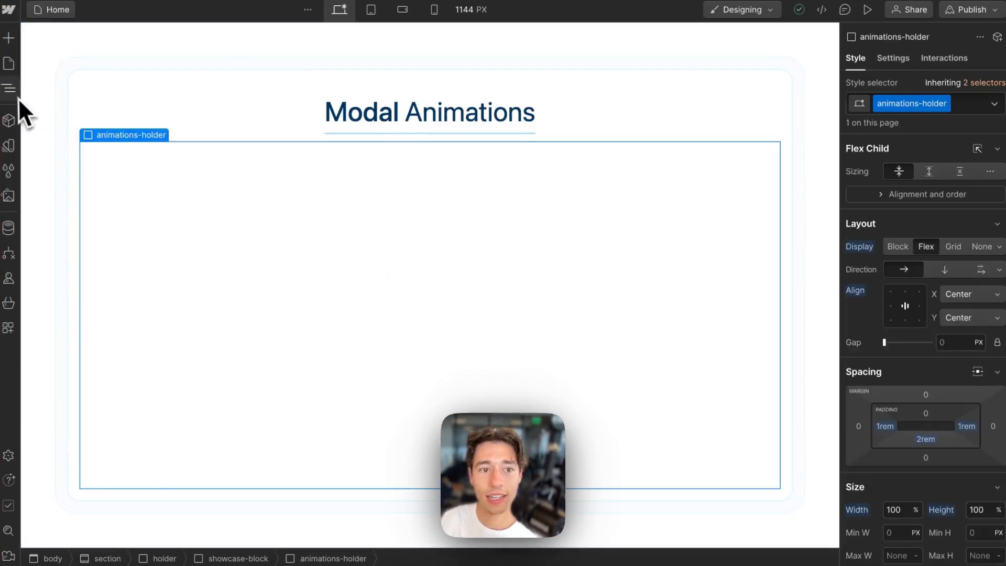
left_click(18, 98)
left_click(105, 184)
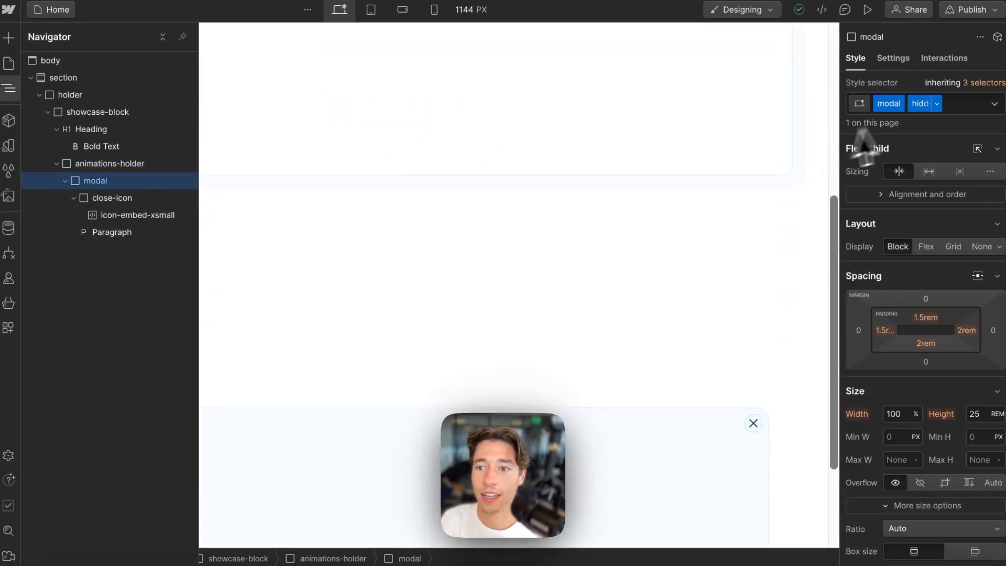
- Remove and re-add the modal's hidden combo class three times, then return to Wized
left_click(965, 104)
key("BackSpace")
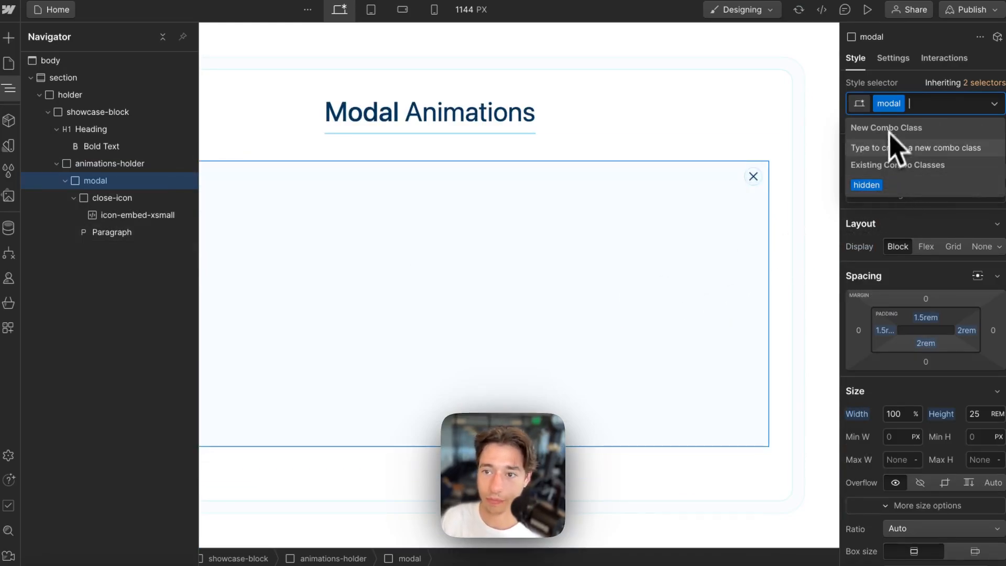
left_click(866, 186)
left_click(958, 107)
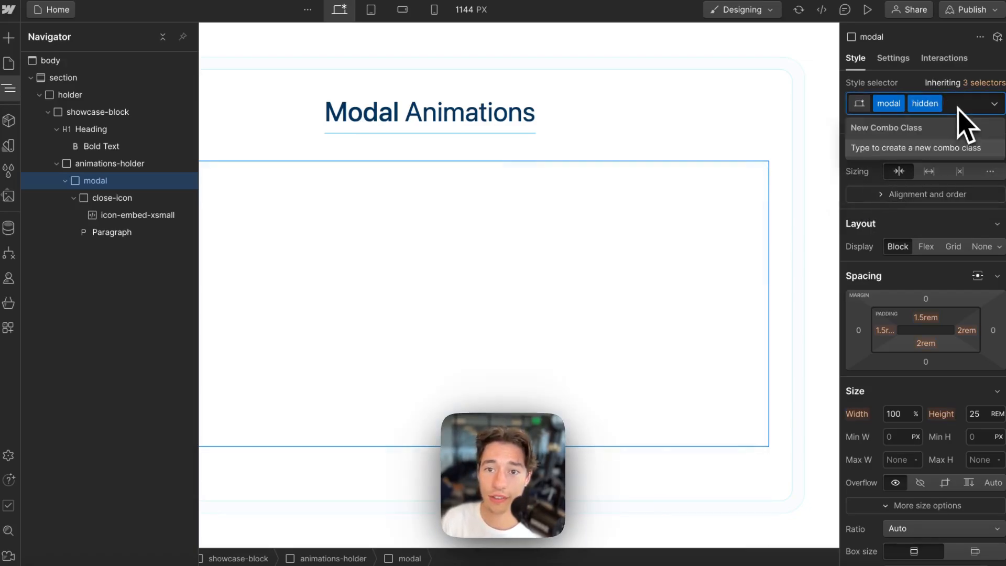
key("BackSpace")
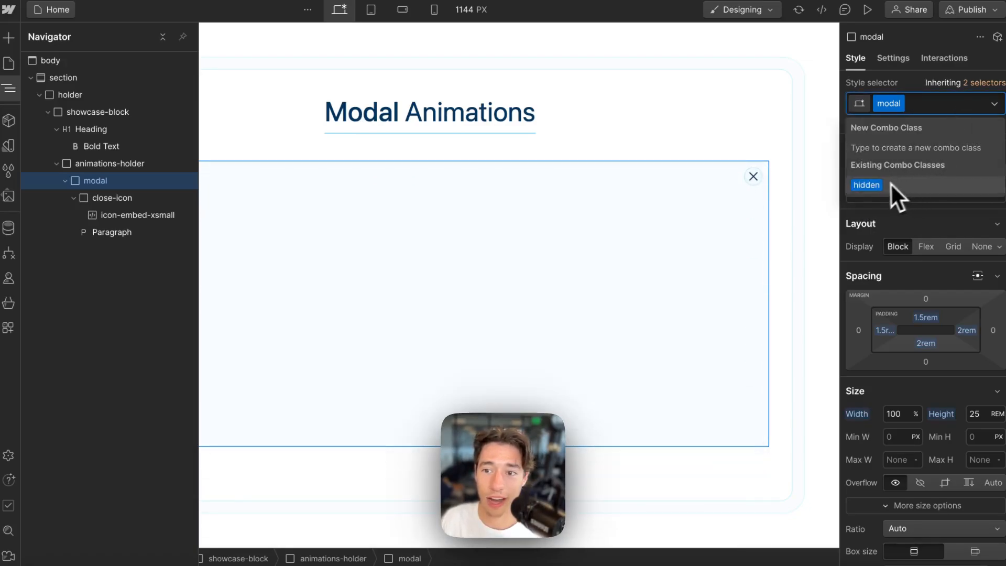
left_click(891, 184)
left_click(967, 103)
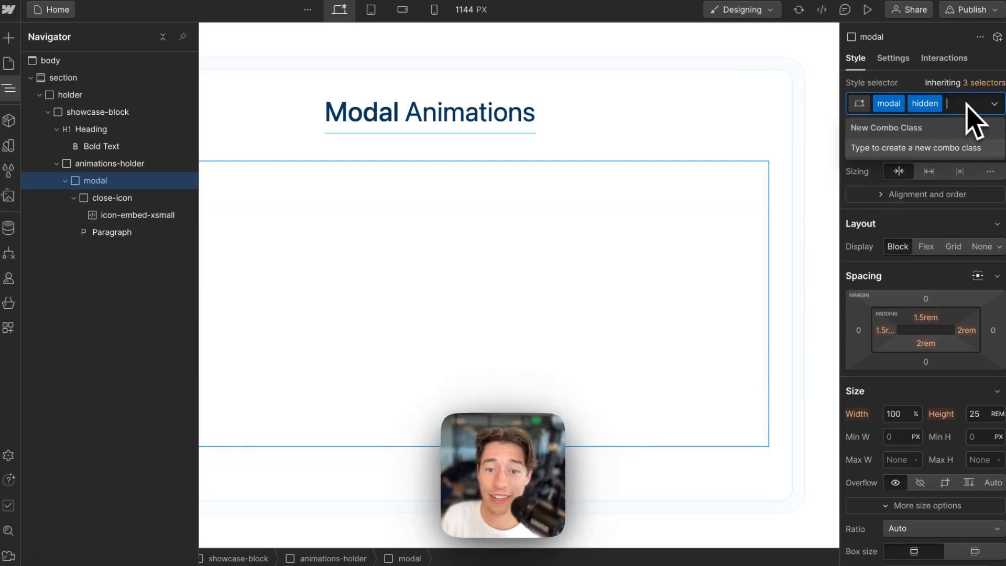
key("BackSpace")
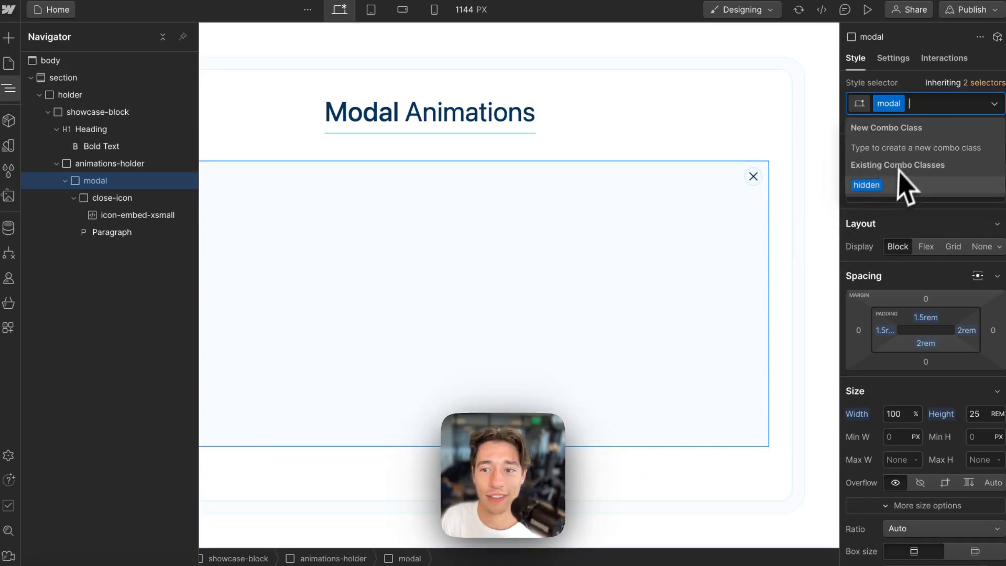
left_click(881, 183)
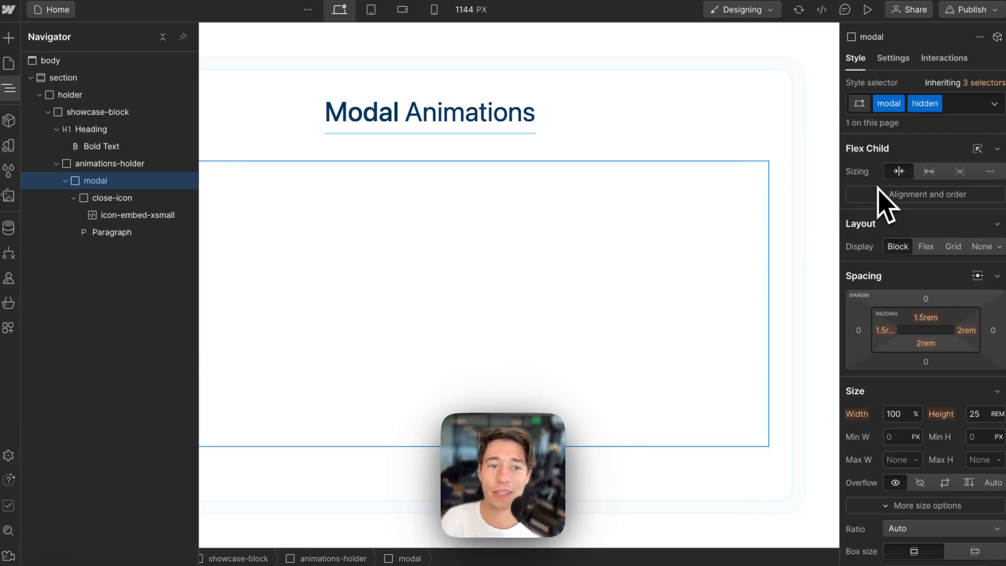
mouse_move(11, 180)
left_click(73, 83)
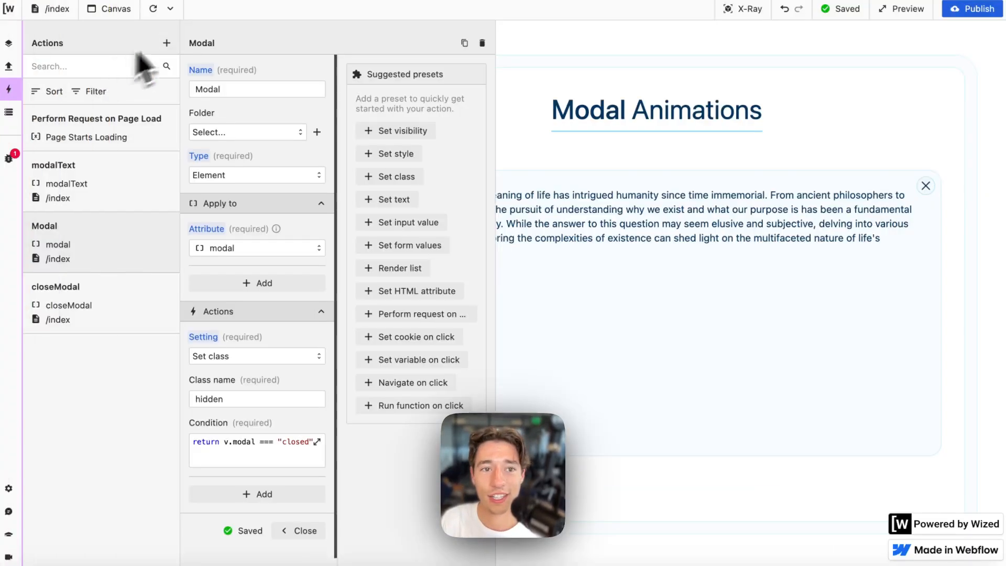
- Reload the preview, close the Modal action settings and turn on X-Ray outlines
left_click(153, 9)
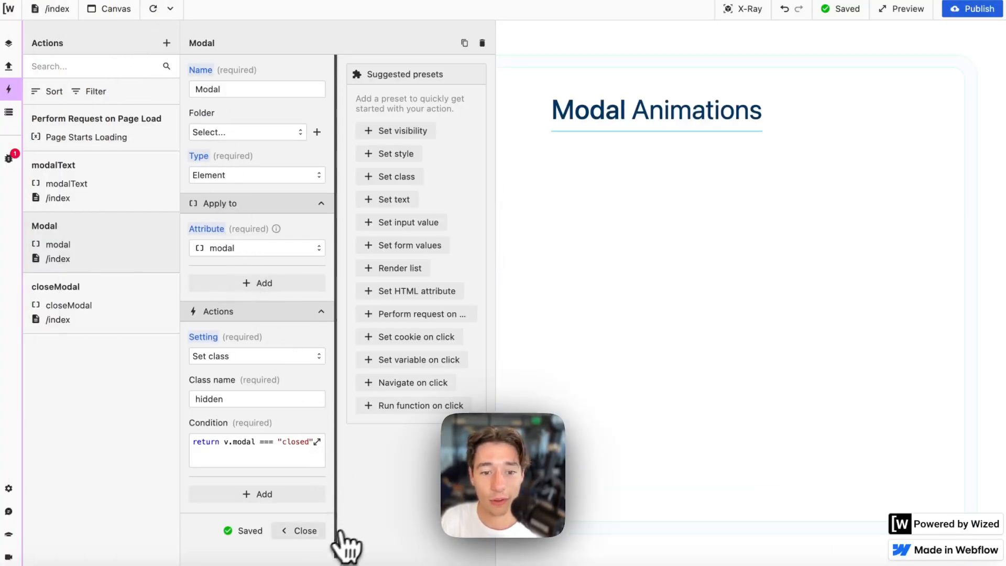
left_click(303, 531)
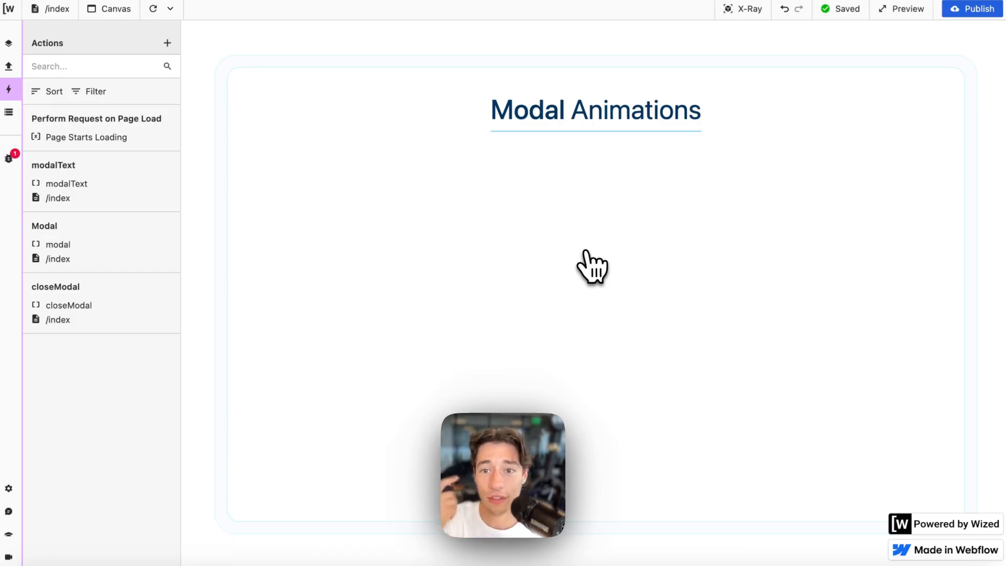
left_click(740, 11)
- Review the close X's closeModal action, then show the Data Store with v.modal open
left_click(928, 185)
scroll(270, 367, "down", 1)
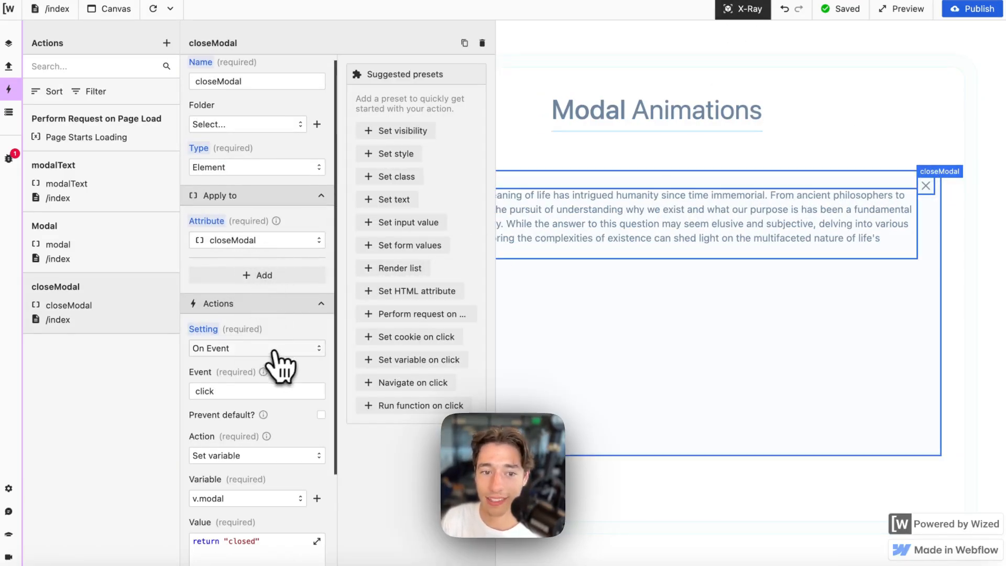
scroll(268, 396, "down", 3)
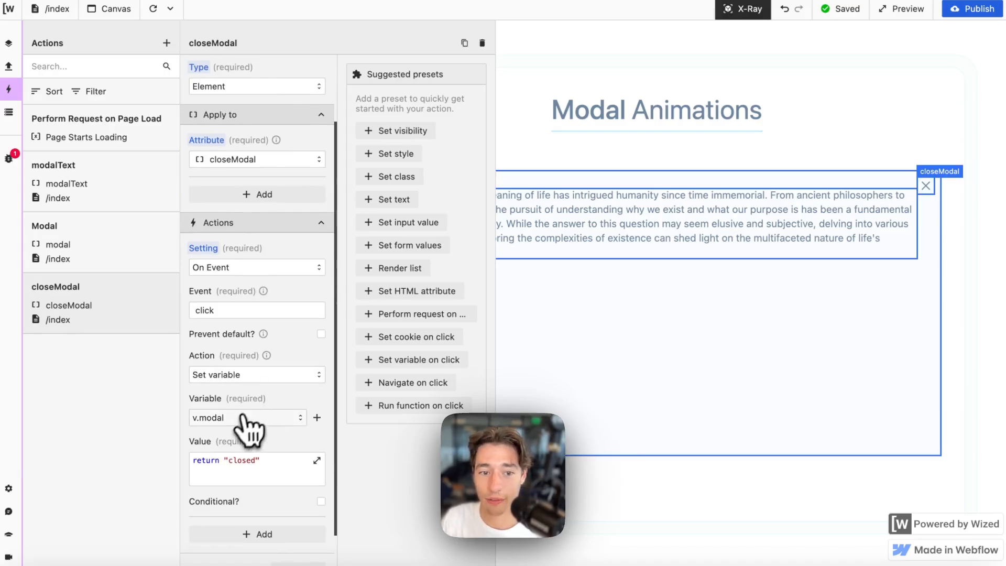
left_click(9, 112)
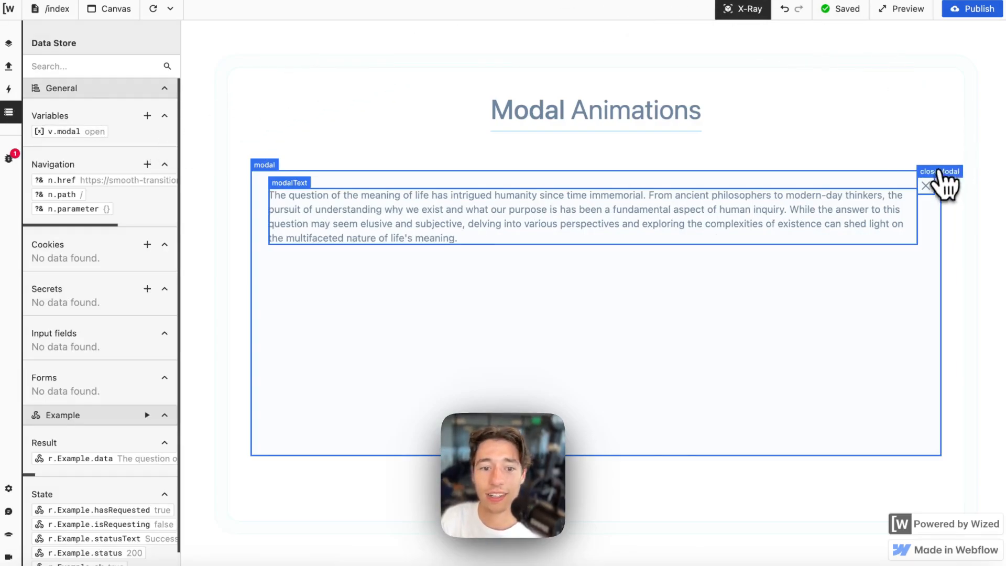
- Review the closeModal action settings, then close them and turn off X-Ray outlines
left_click(936, 176)
scroll(292, 386, "down", 3)
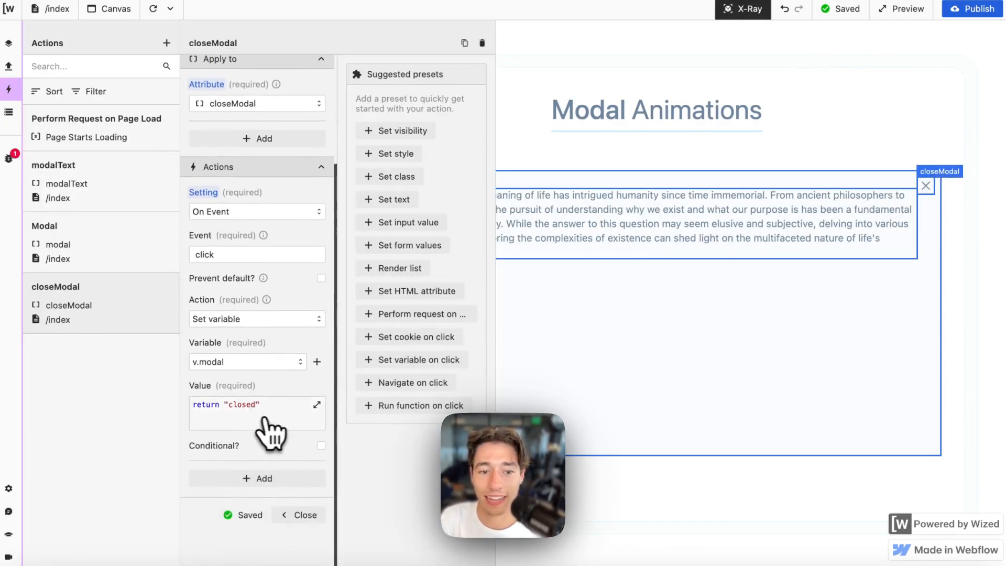
left_click(300, 511)
left_click(744, 11)
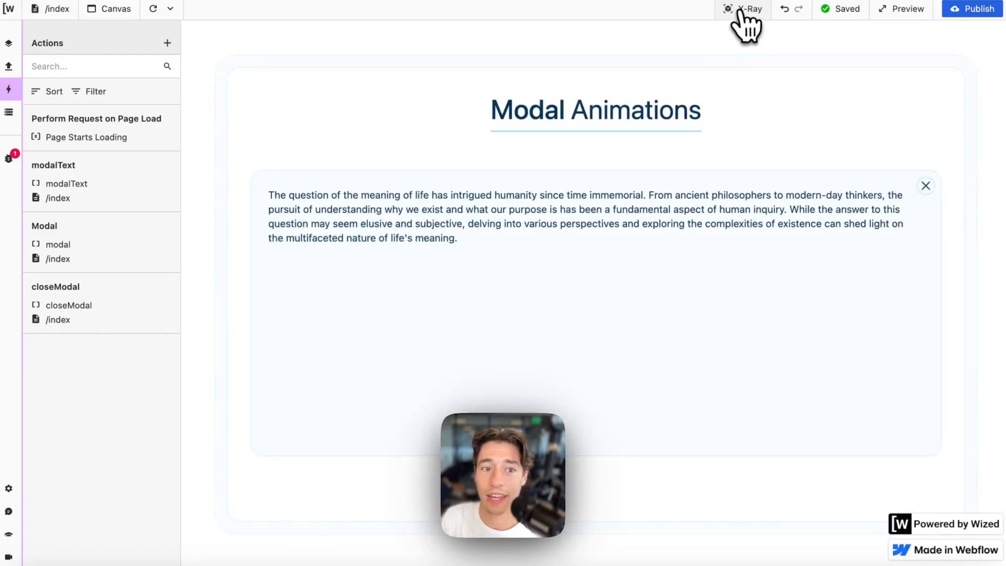
- Inspect the Modal action's condition v.modal === "closed" in the function editor
left_click(79, 140)
left_click(84, 180)
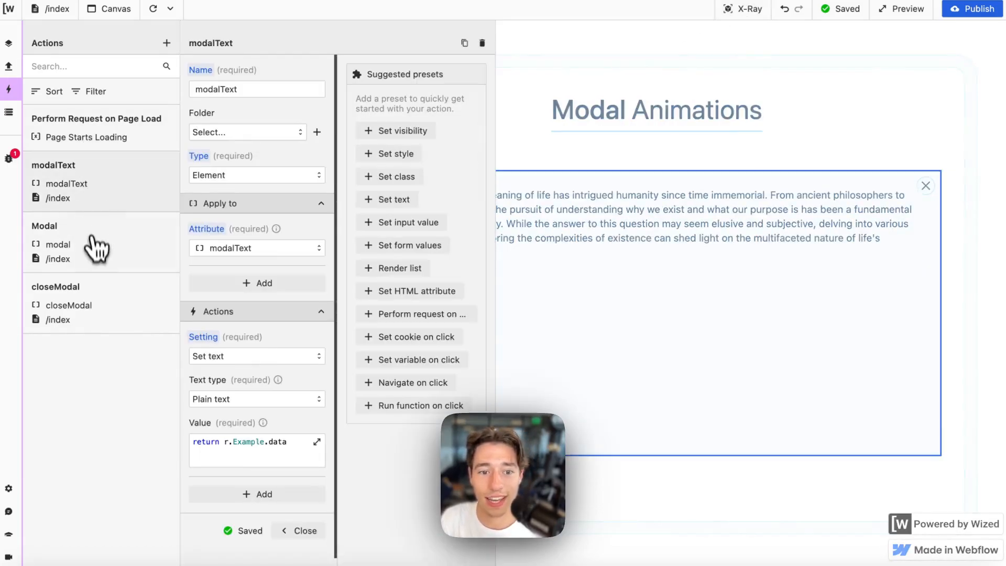
left_click(96, 251)
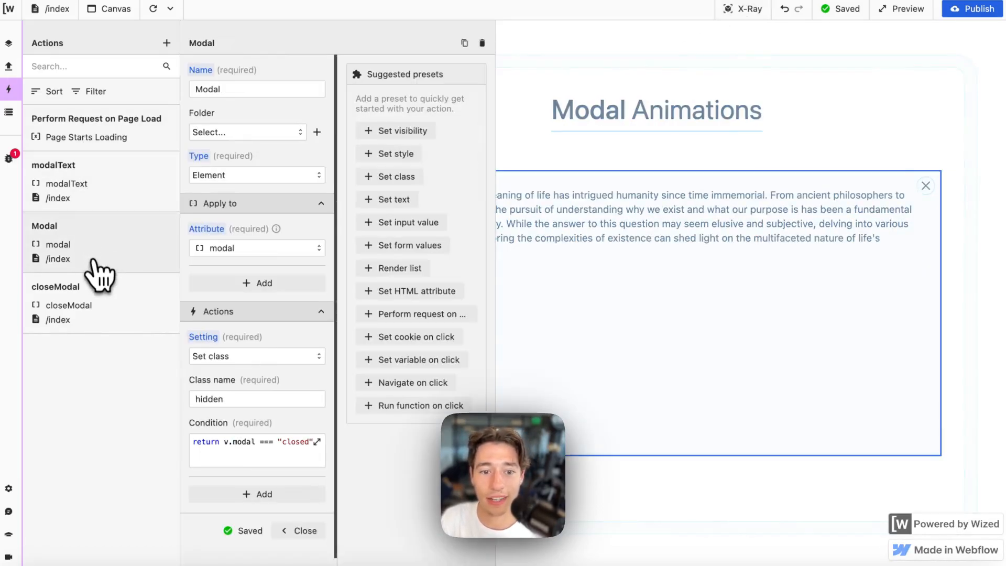
left_click(295, 443)
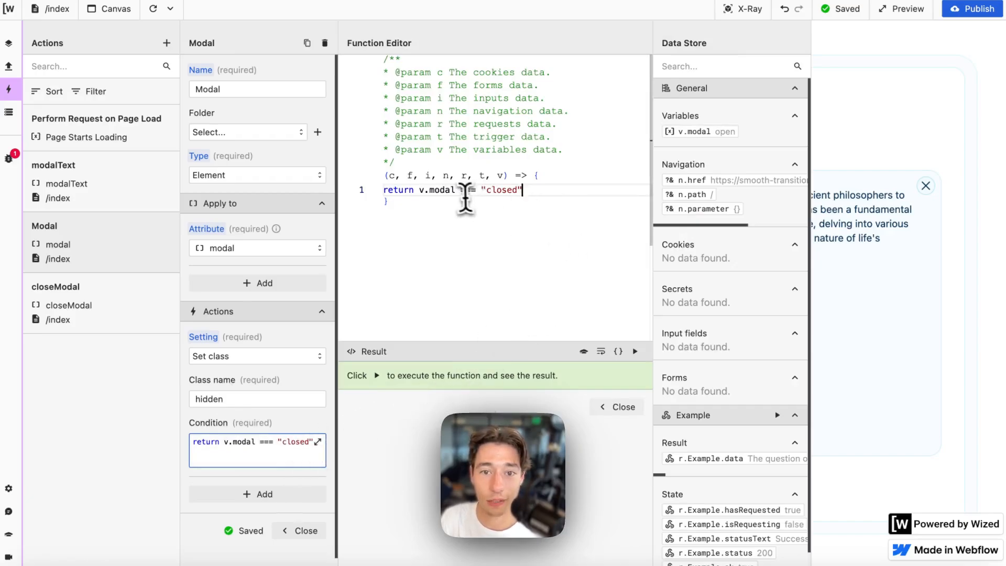
left_click_drag(461, 190, 571, 226)
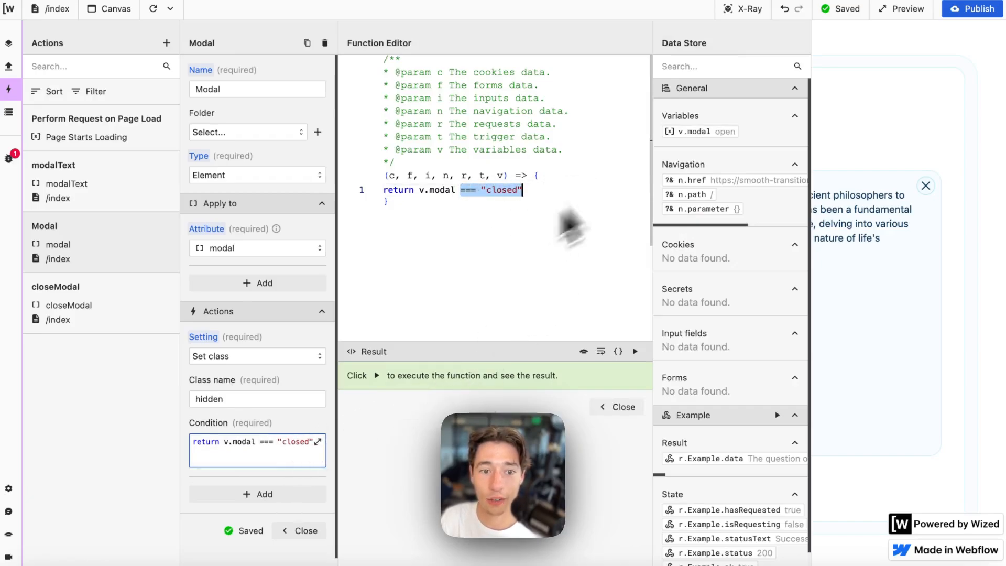
left_click(621, 407)
- In Webflow, remove and re-apply the modal's hidden class, then return to Wized
left_click(34, 82)
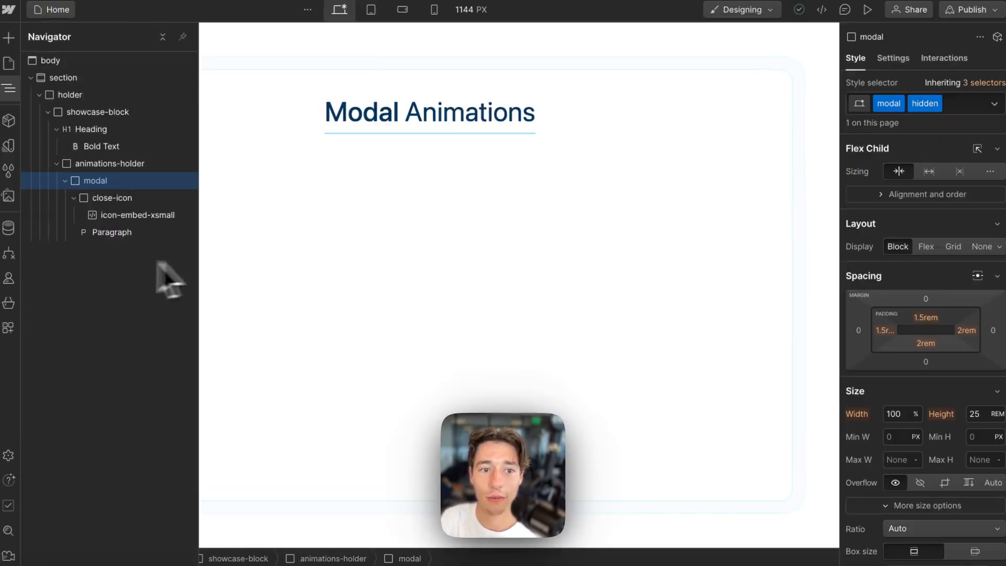
left_click(962, 103)
key("BackSpace")
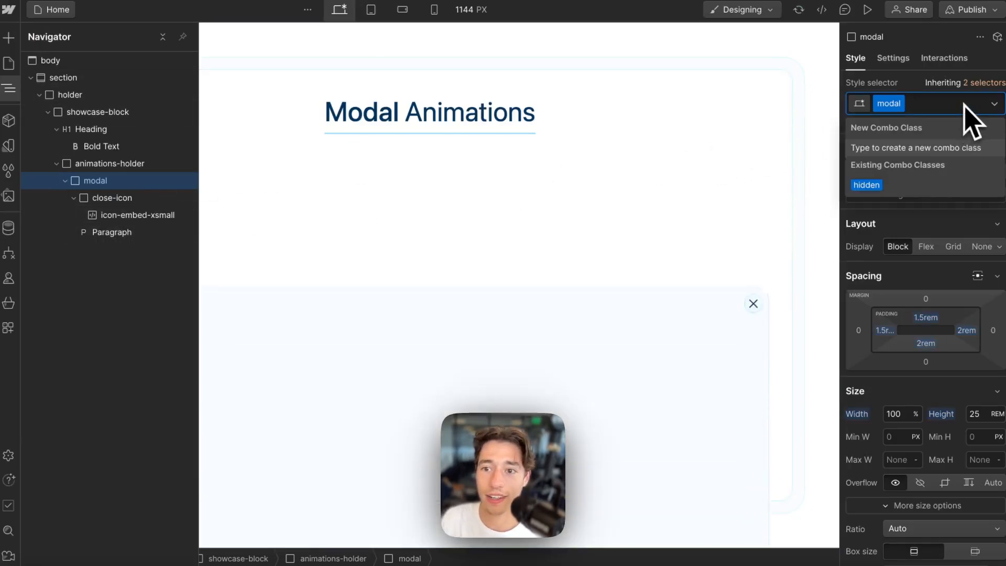
left_click(882, 183)
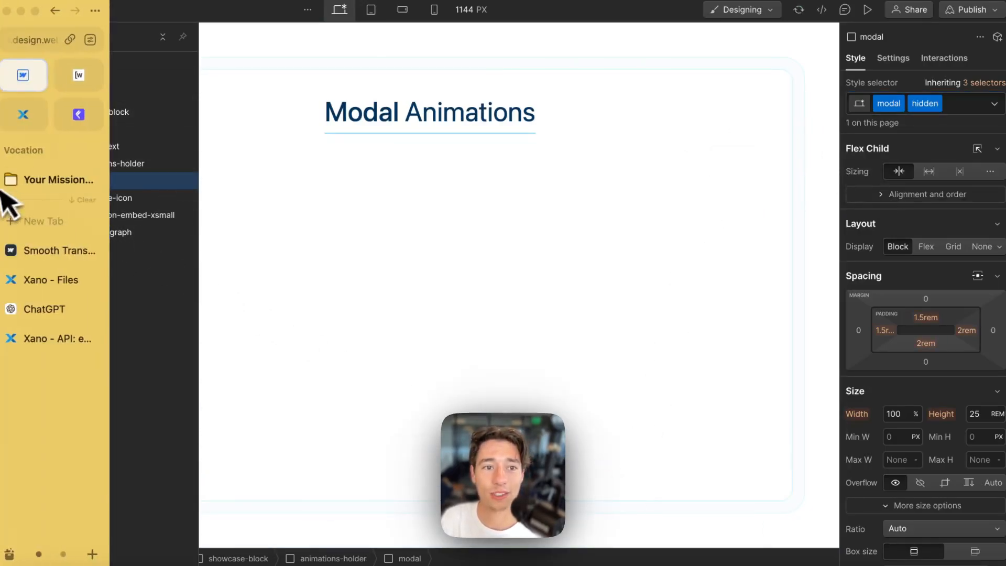
left_click(84, 73)
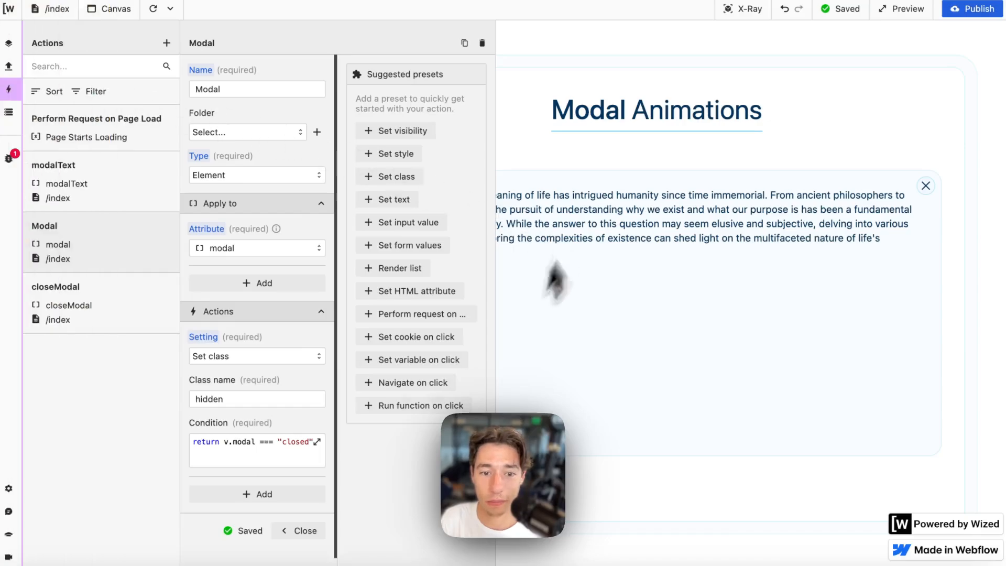
- Close the modal in the preview and confirm v.modal reads closed in the Data Store
left_click(926, 186)
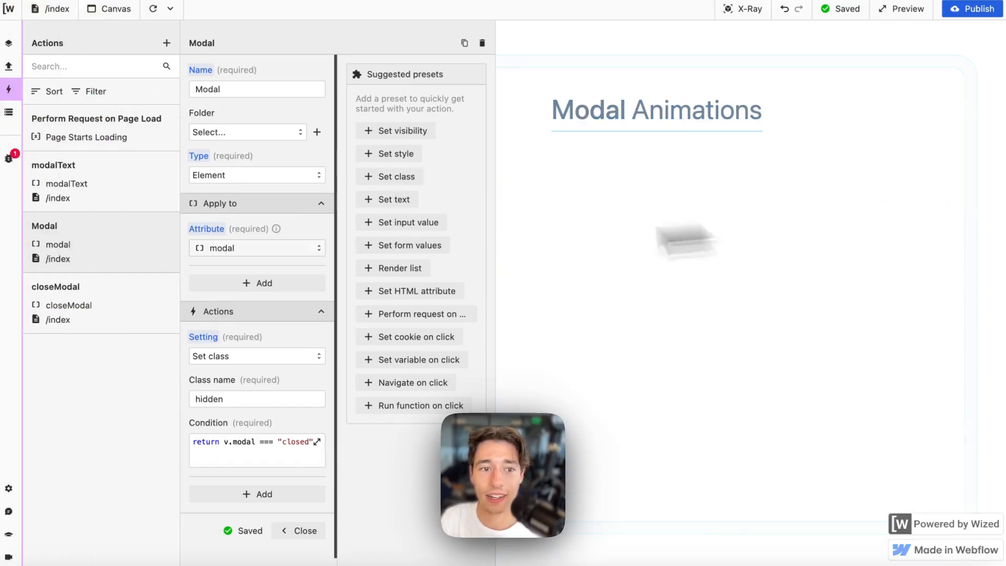
left_click(8, 112)
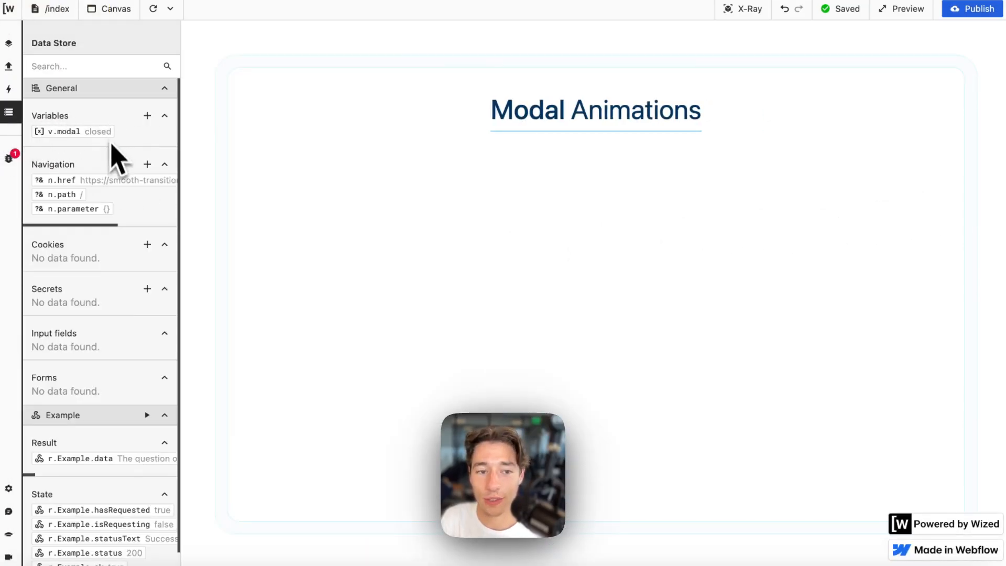
left_click(16, 88)
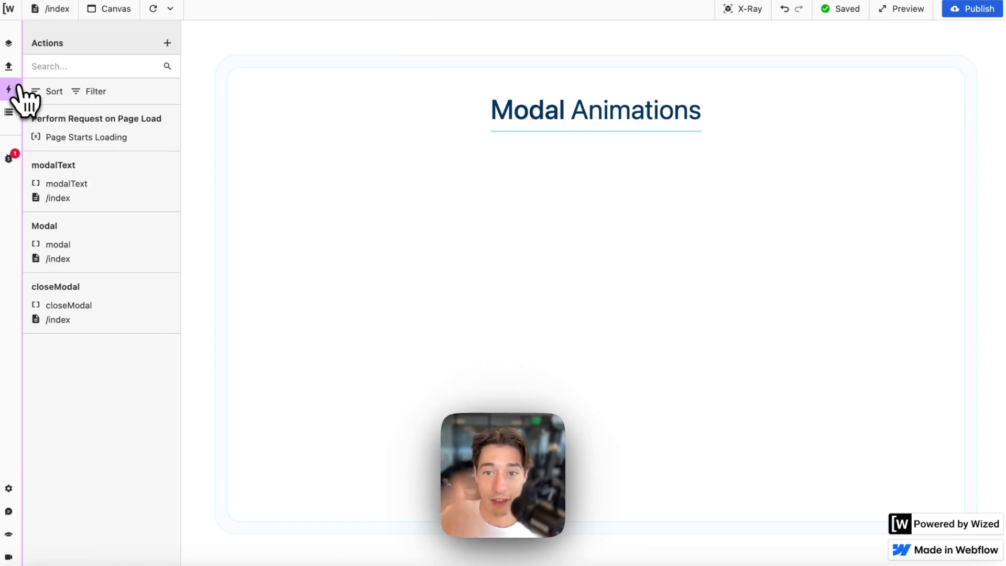
- Disable the Xano endpoint's Sleep For step and publish the endpoint
mouse_move(14, 362)
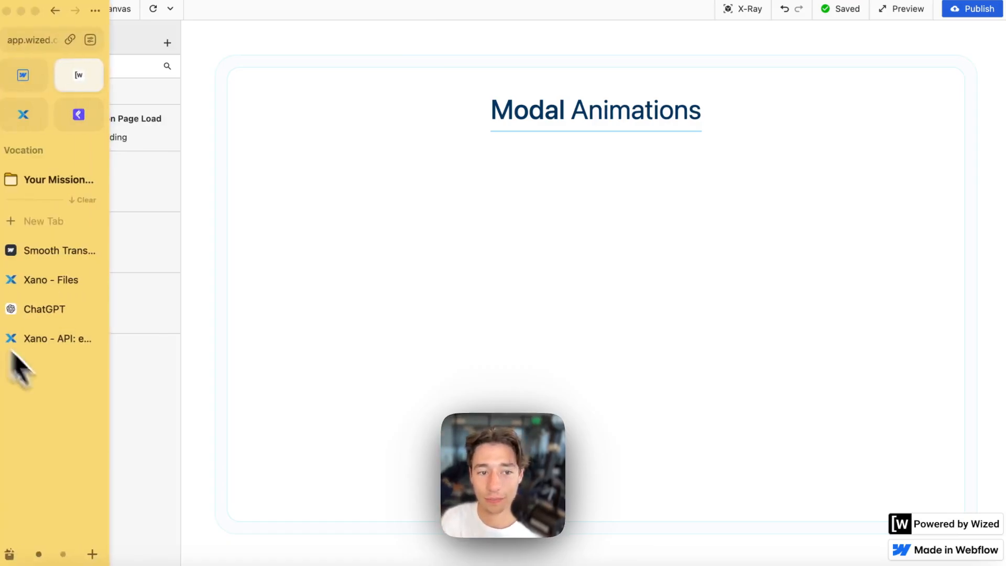
left_click(46, 346)
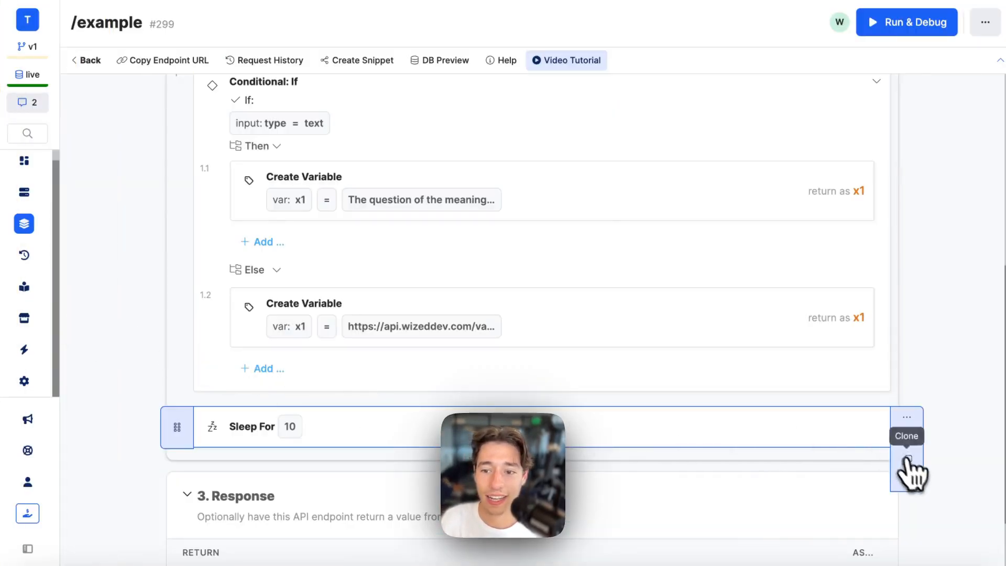
left_click(908, 482)
left_click(929, 46)
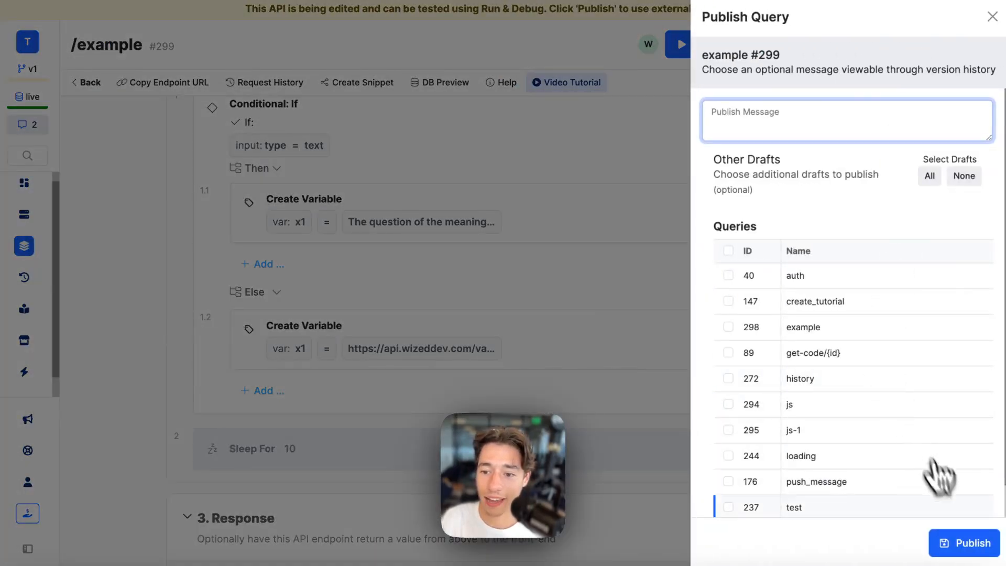
left_click(959, 545)
mouse_move(3, 286)
left_click(84, 78)
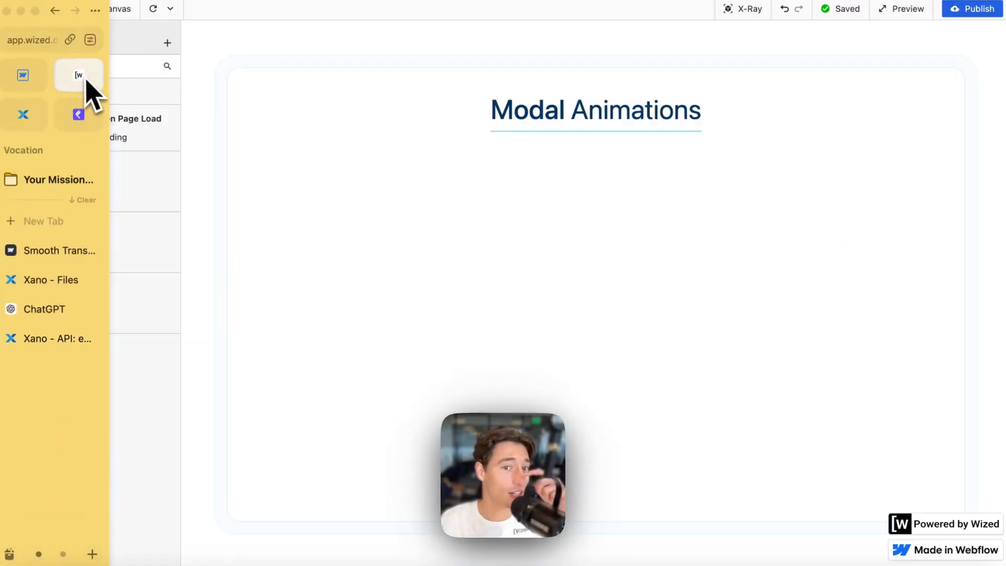
- Reload the canvas three times to watch the modal slide in, then close it to see it slide out
left_click(154, 9)
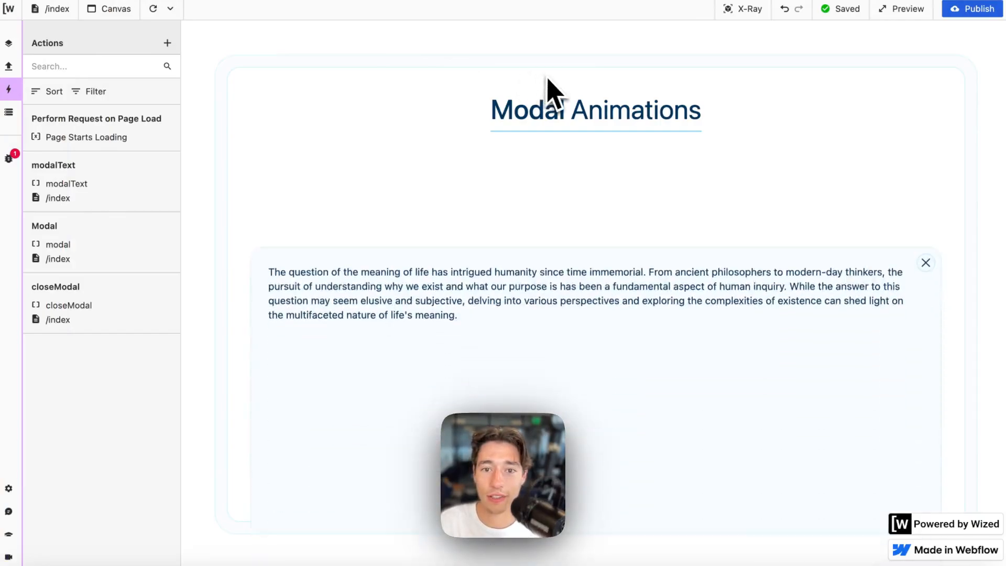
left_click(153, 9)
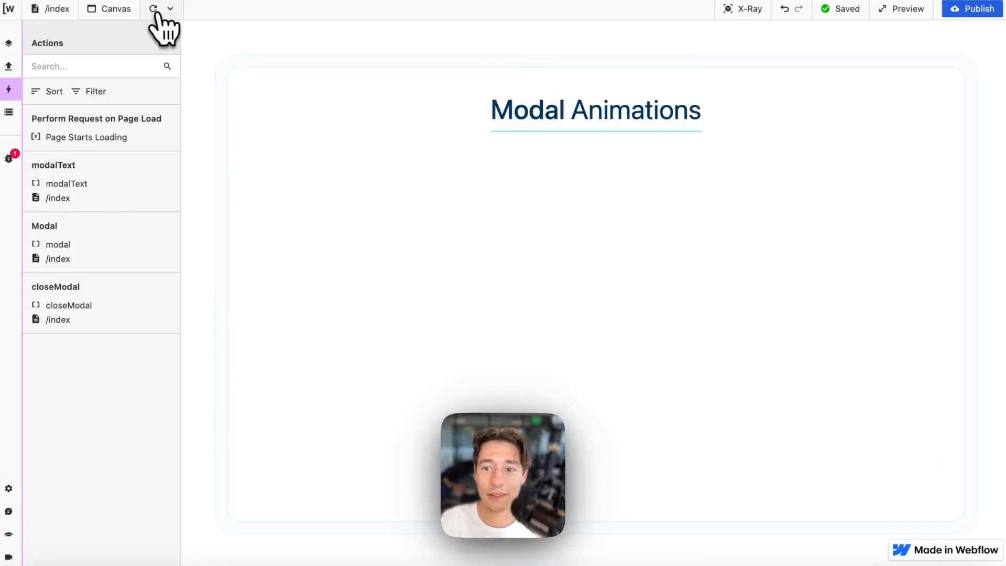
left_click(154, 9)
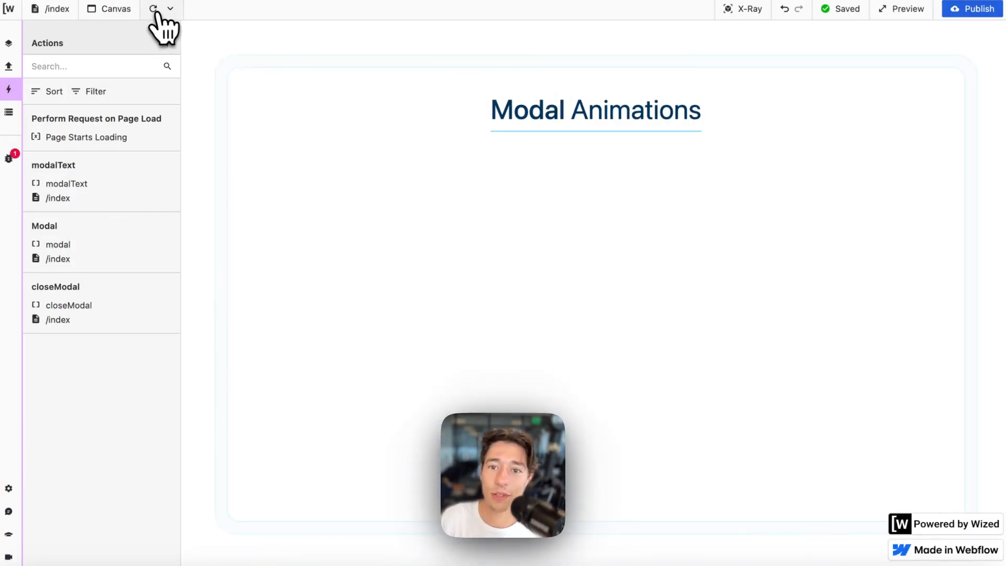
left_click(931, 190)
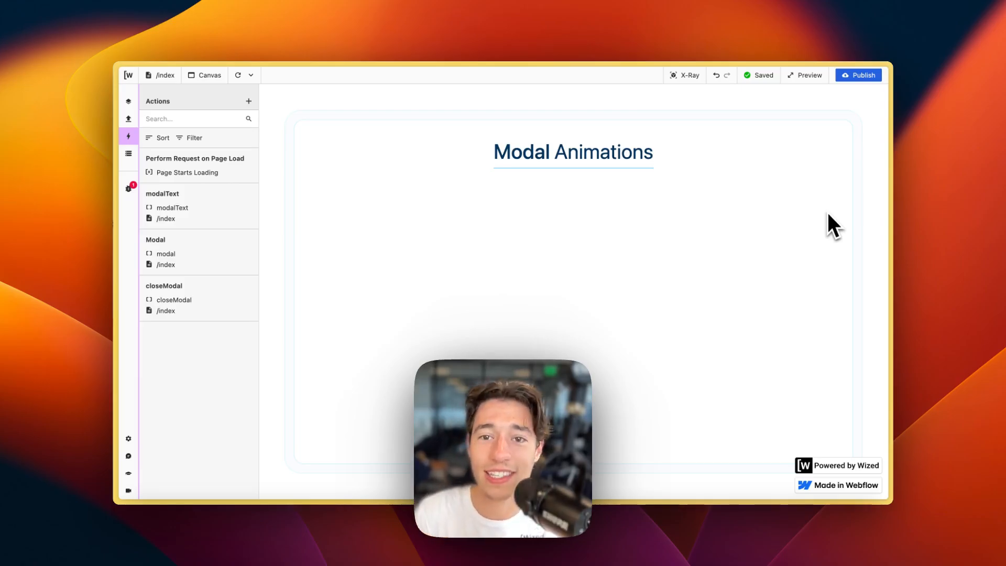
mouse_move(137, 197)
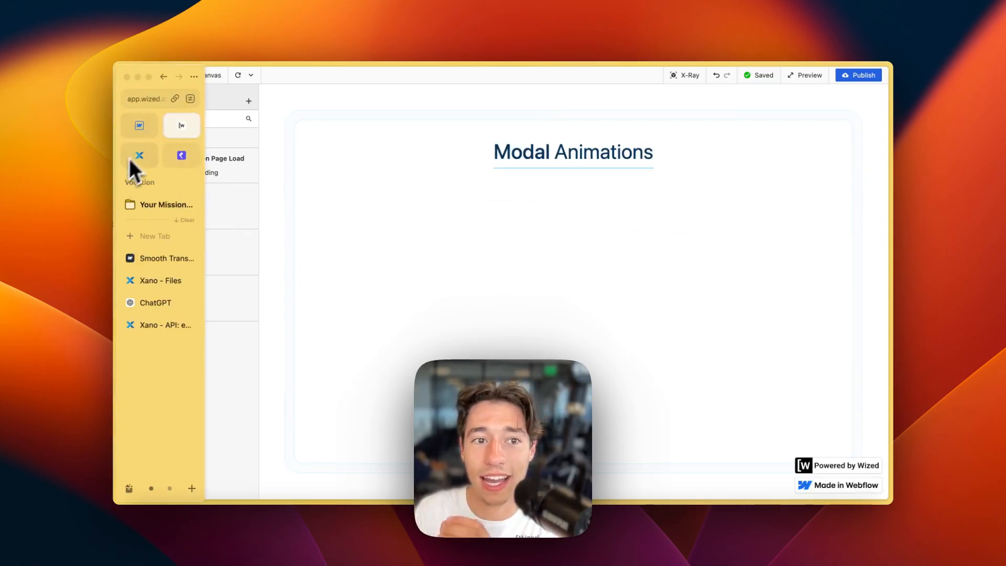
left_click(146, 132)
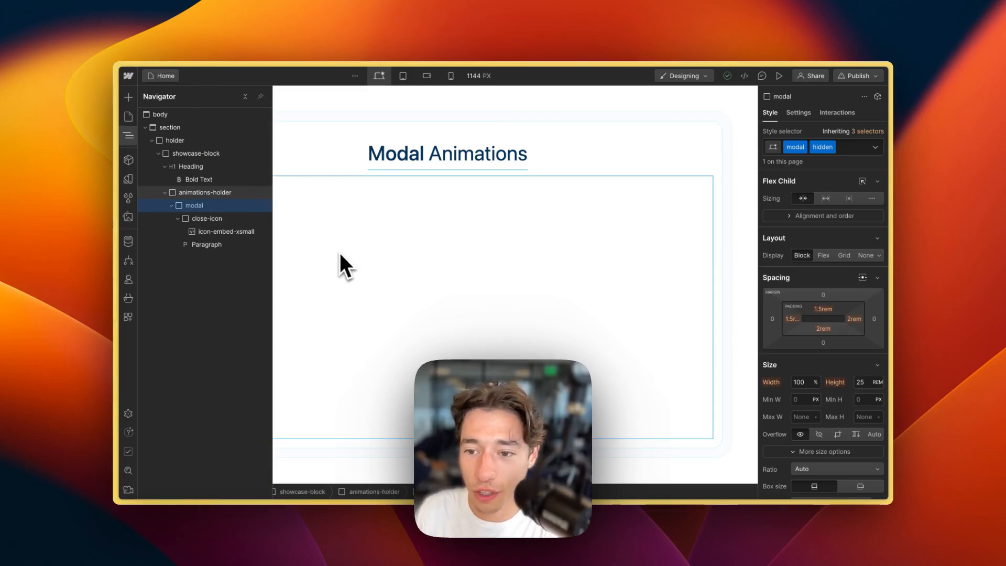
- Reshape the bezier handles of the modal's 700ms transition into a custom easing curve
left_click(208, 219)
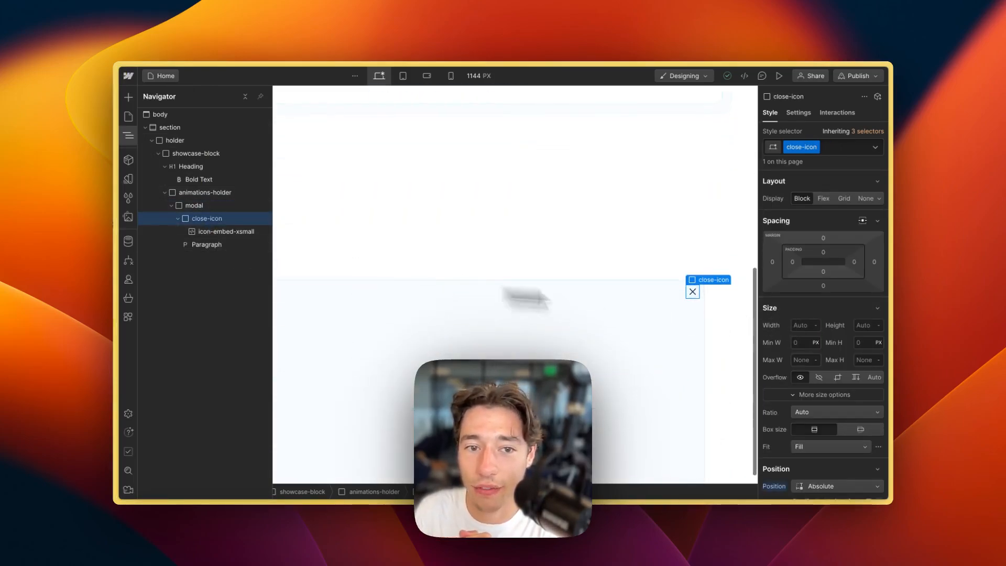
left_click(207, 205)
scroll(817, 376, "down", 15)
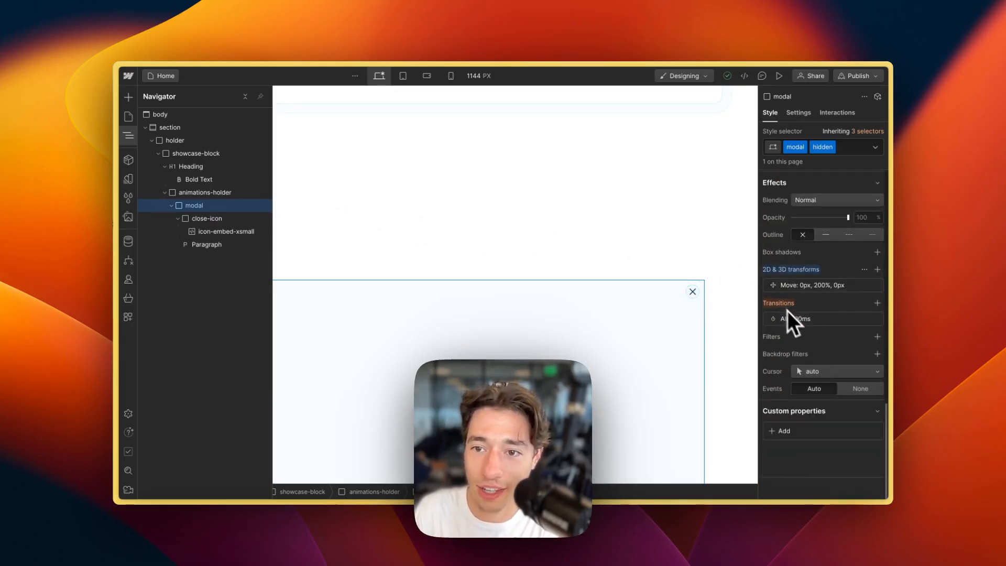
left_click(825, 321)
left_click(796, 379)
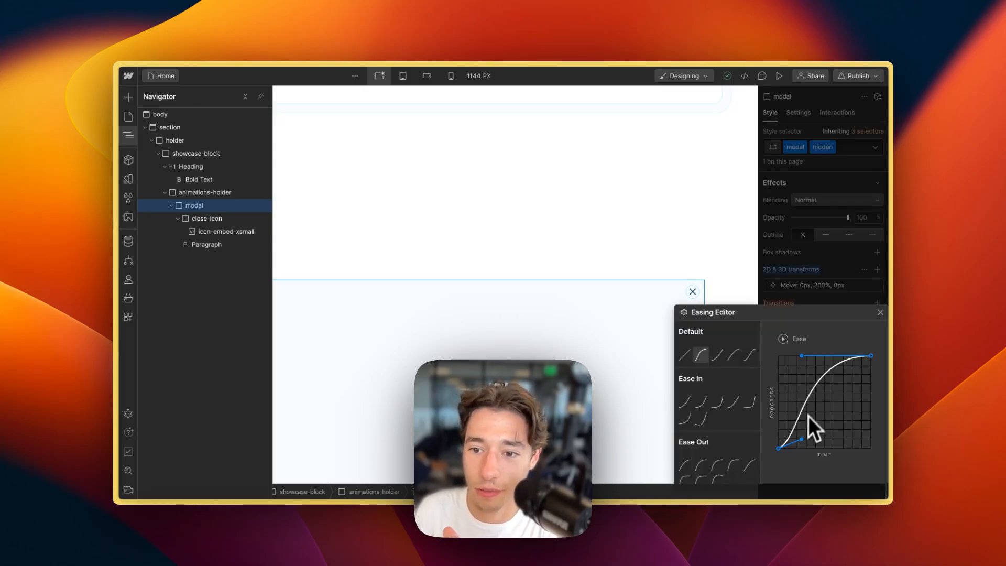
left_click_drag(804, 439, 835, 444)
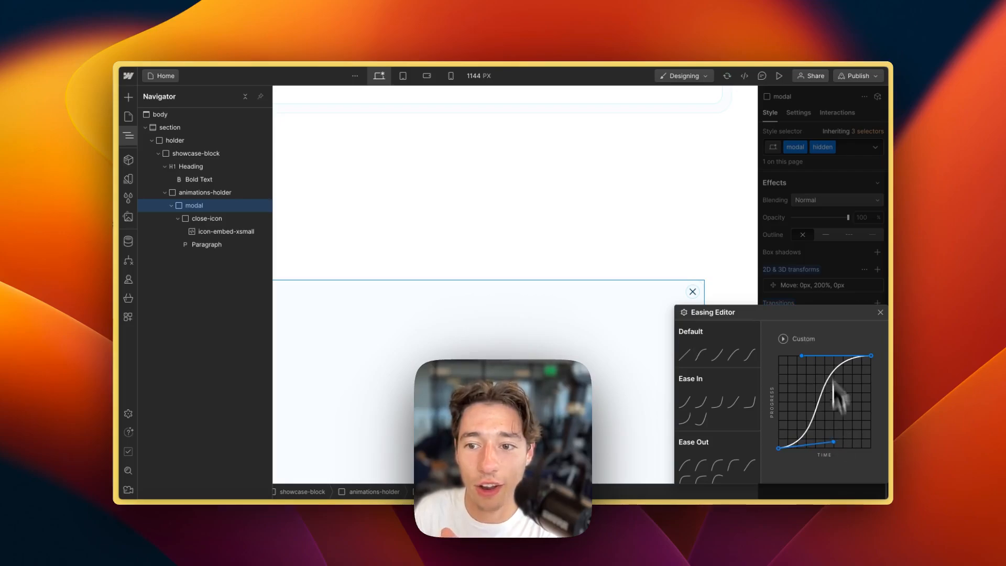
left_click(825, 282)
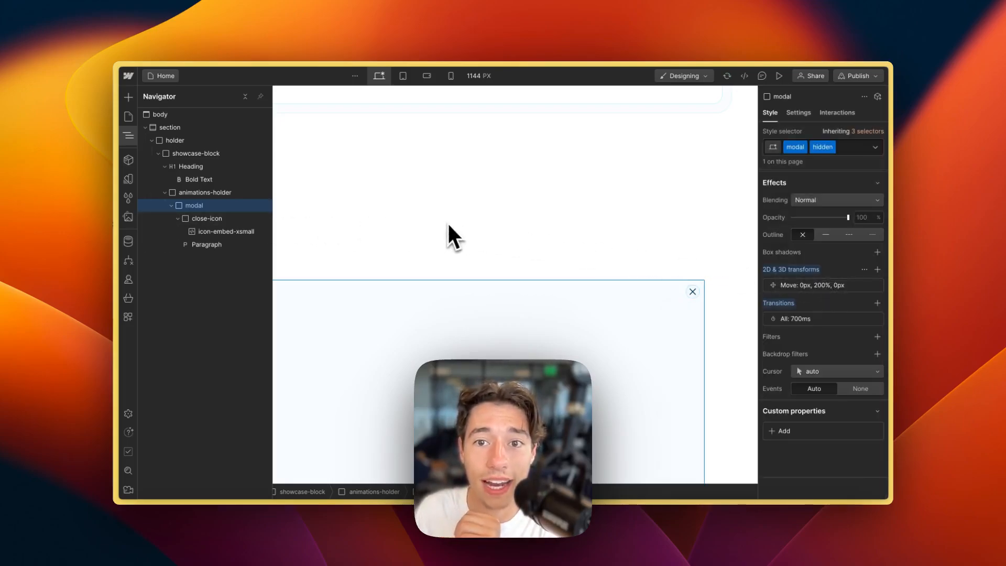
left_click(732, 109)
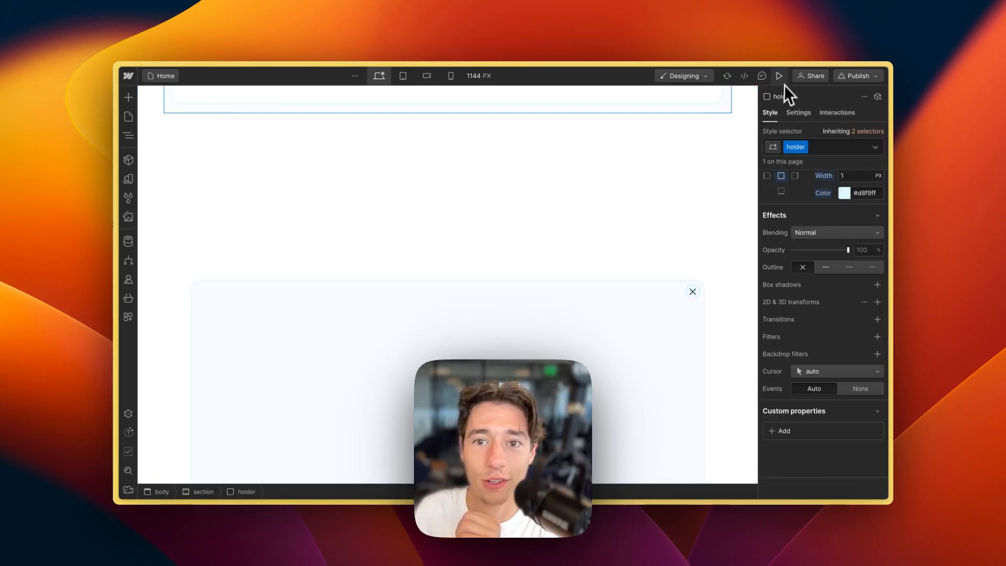
- Preview the page, then reload the Wized canvas twice to test the new easing
left_click(781, 78)
left_click(780, 76)
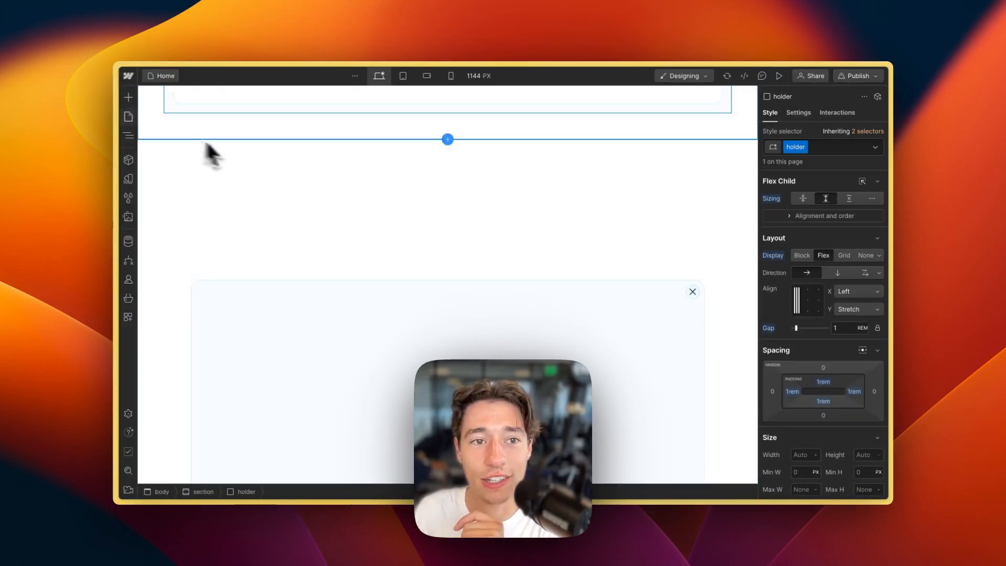
left_click(179, 129)
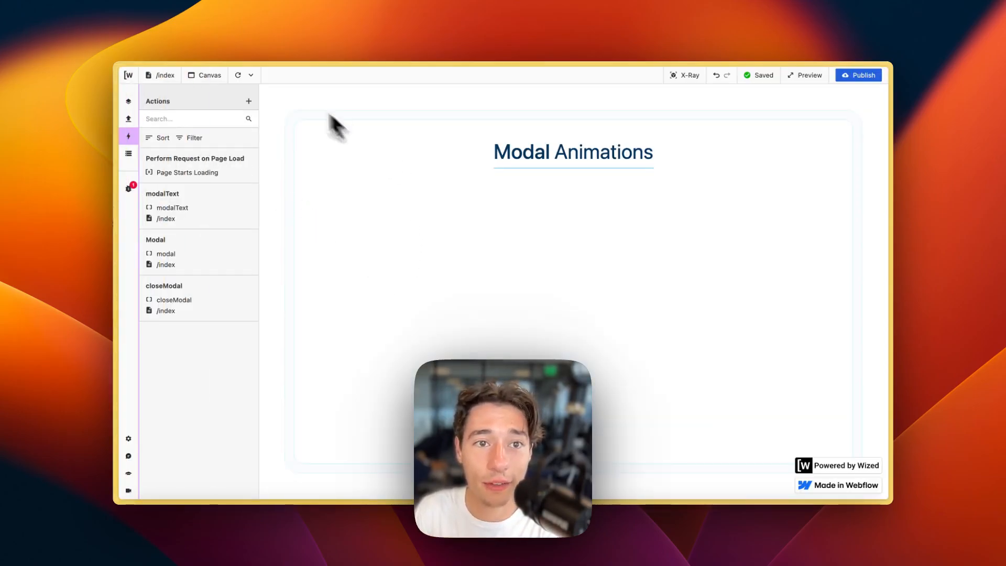
left_click(238, 75)
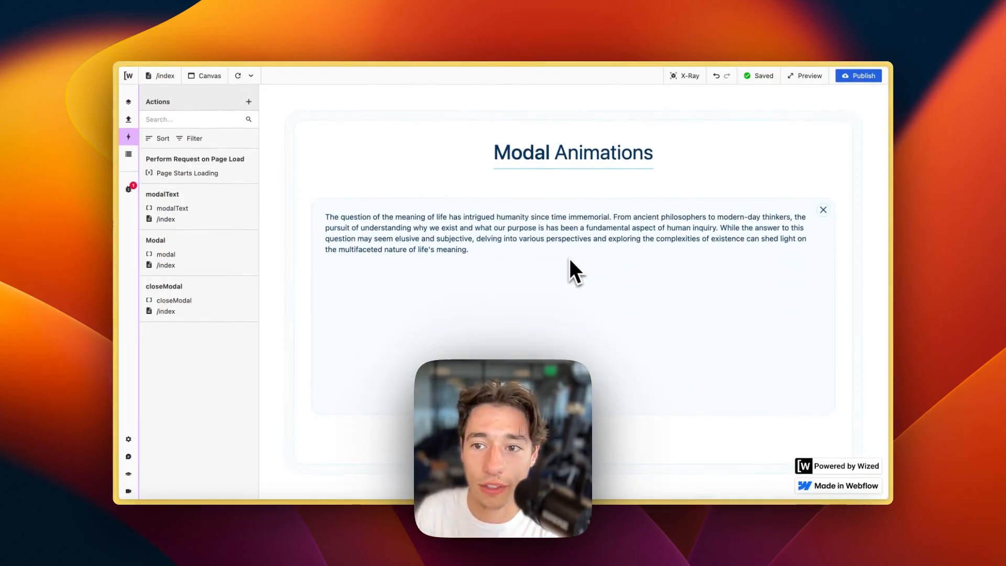
left_click(242, 76)
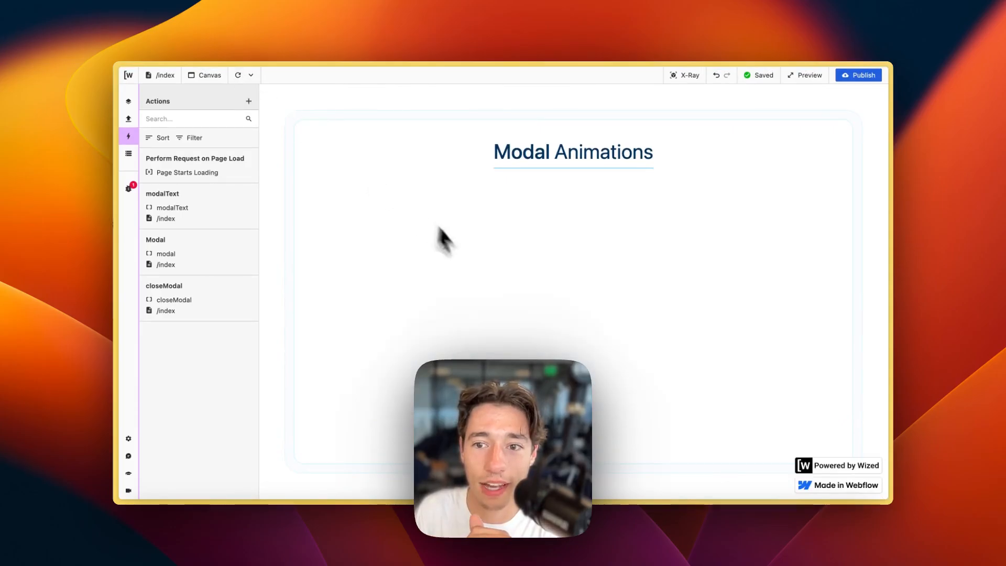
mouse_move(157, 173)
left_click(140, 125)
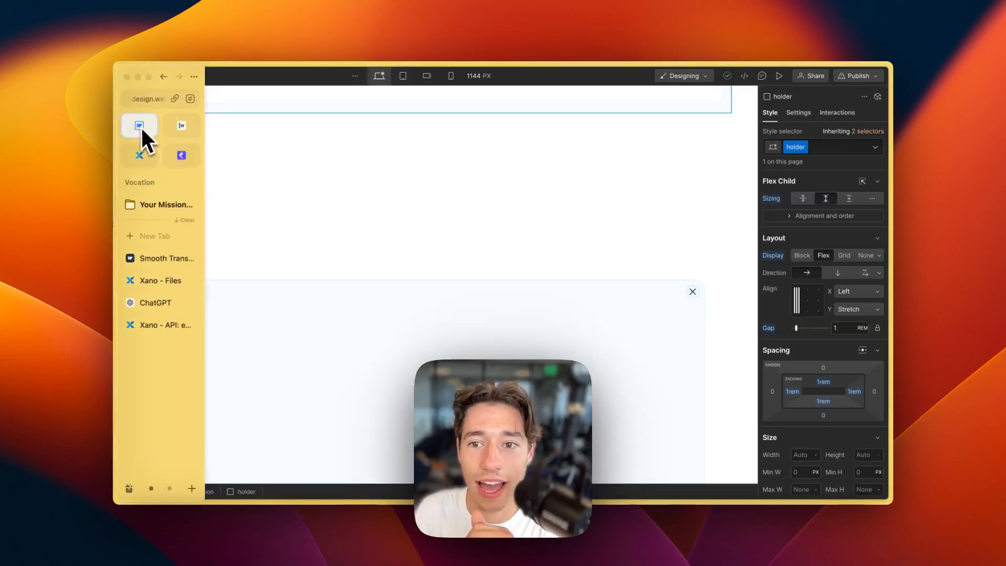
- Set the showcase-block's overflow to hidden and publish the site to staging
left_click(719, 102)
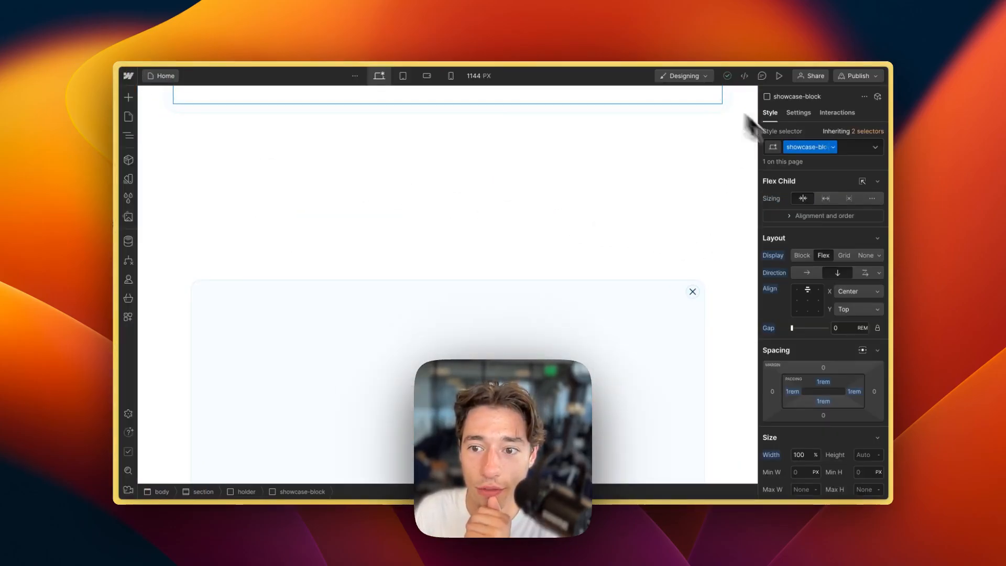
scroll(833, 346, "down", 5)
left_click(824, 276)
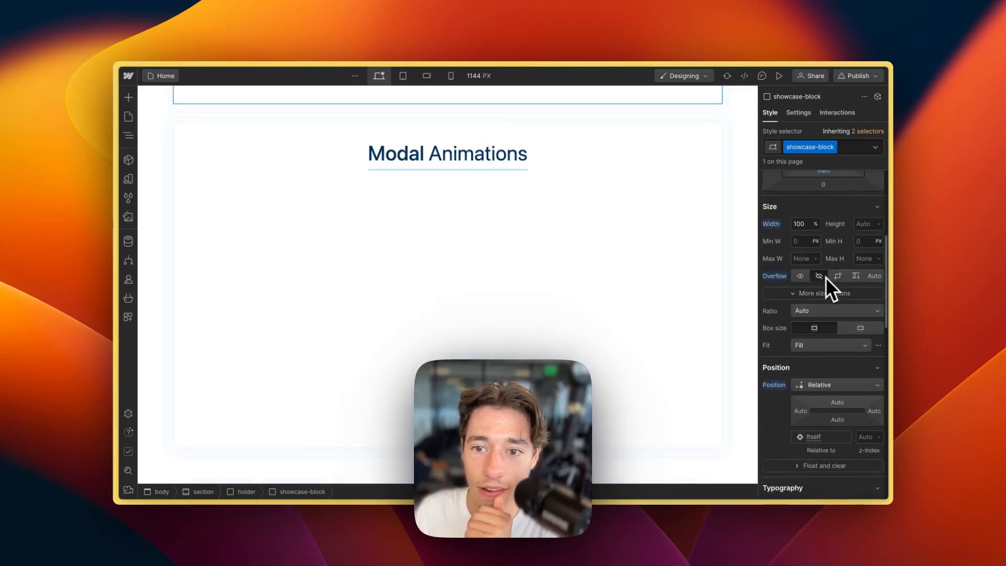
left_click(856, 76)
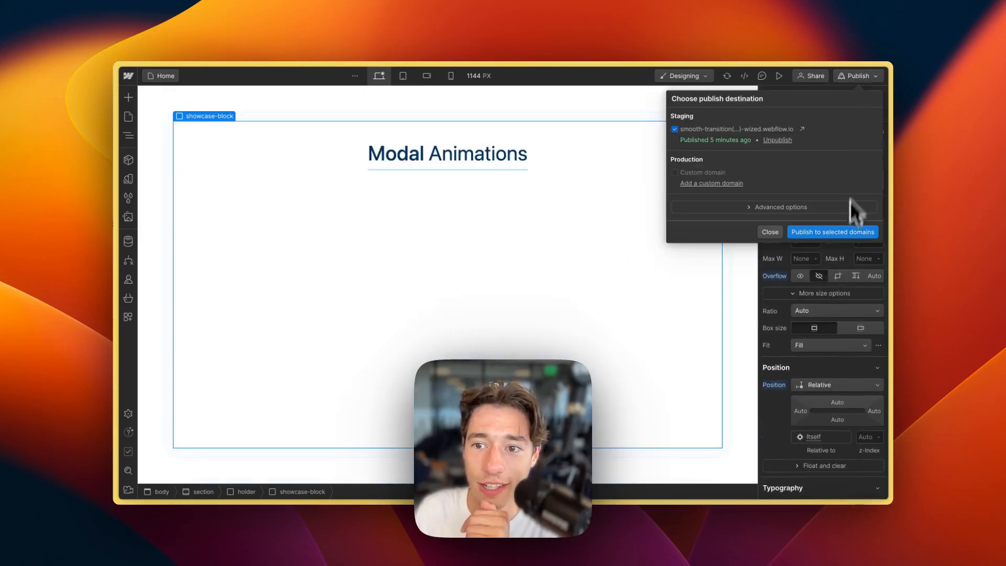
left_click(835, 234)
mouse_move(173, 152)
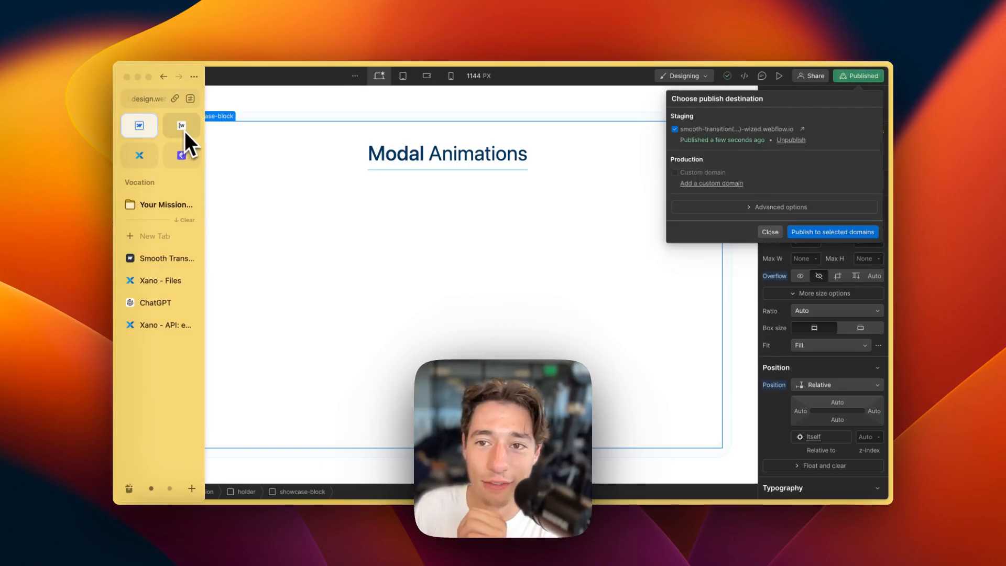
left_click(184, 130)
- Reload the canvas, rescan attributes, and reload again to replay the modal's meaning-of-life animation
left_click(238, 75)
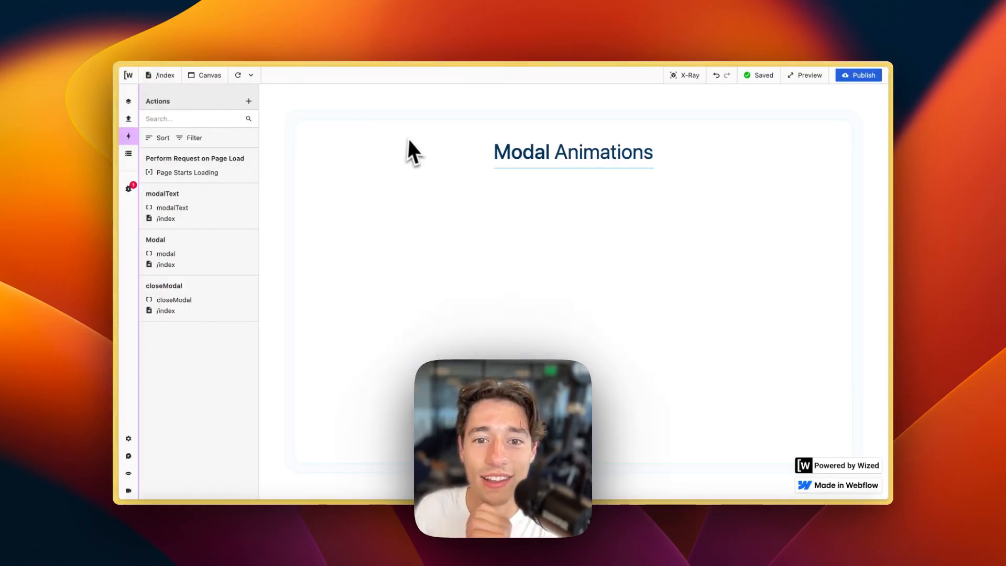
left_click(241, 73)
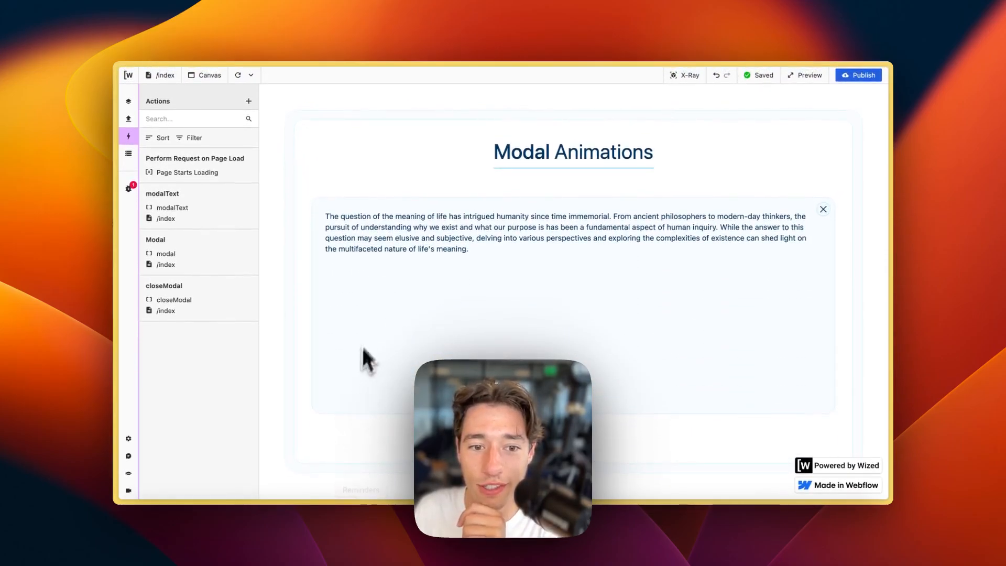
left_click(251, 75)
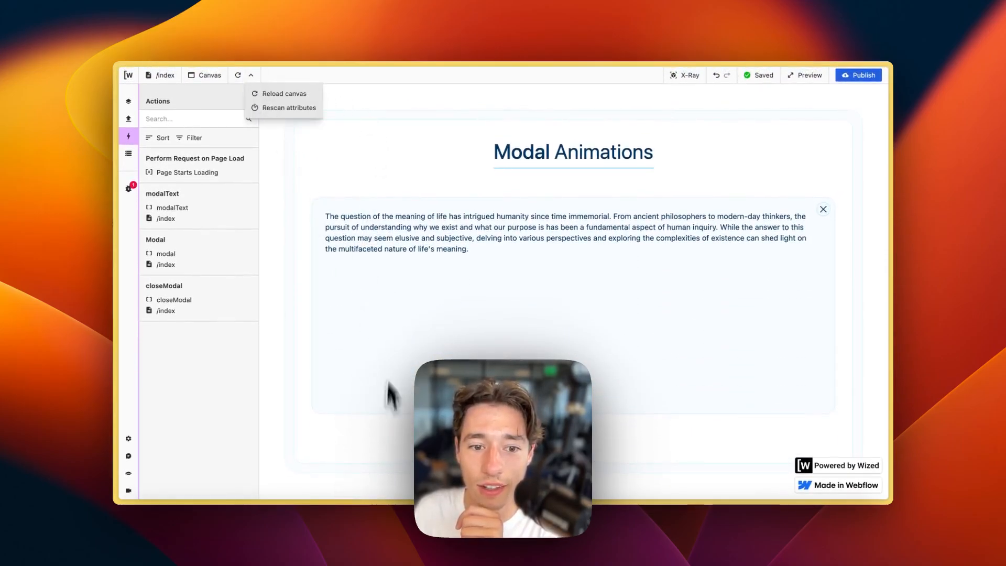
left_click(288, 108)
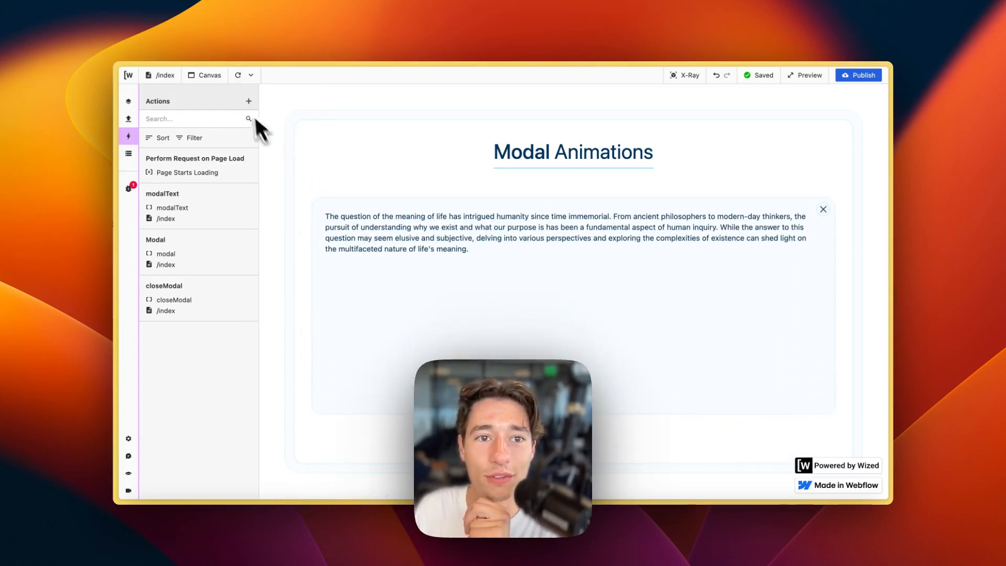
left_click(240, 75)
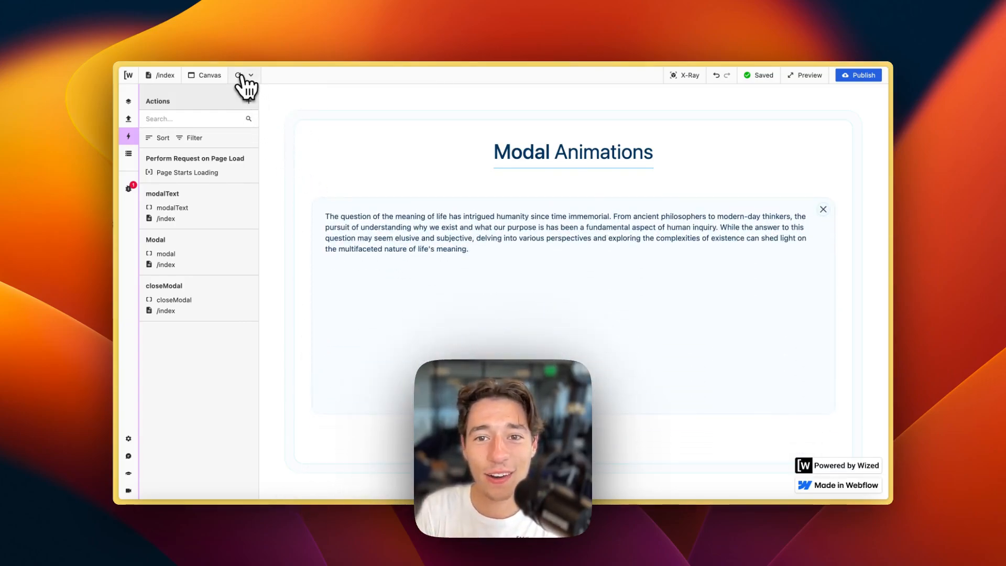